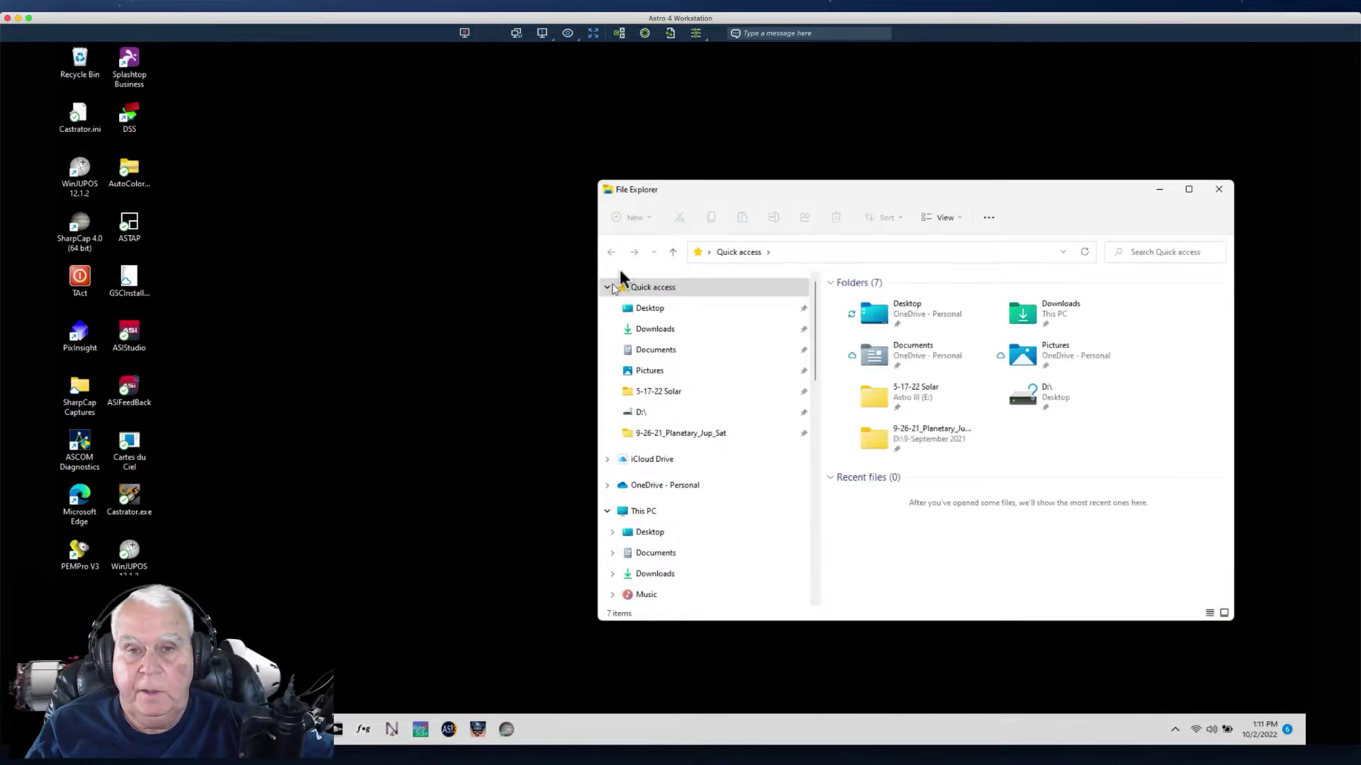
# - Browse the Astro III (E:) drive to the Saturn captures inside the 9-24-22 Planatary folder
pyautogui.moveTo(686, 188); pyautogui.dragTo(337, 160)
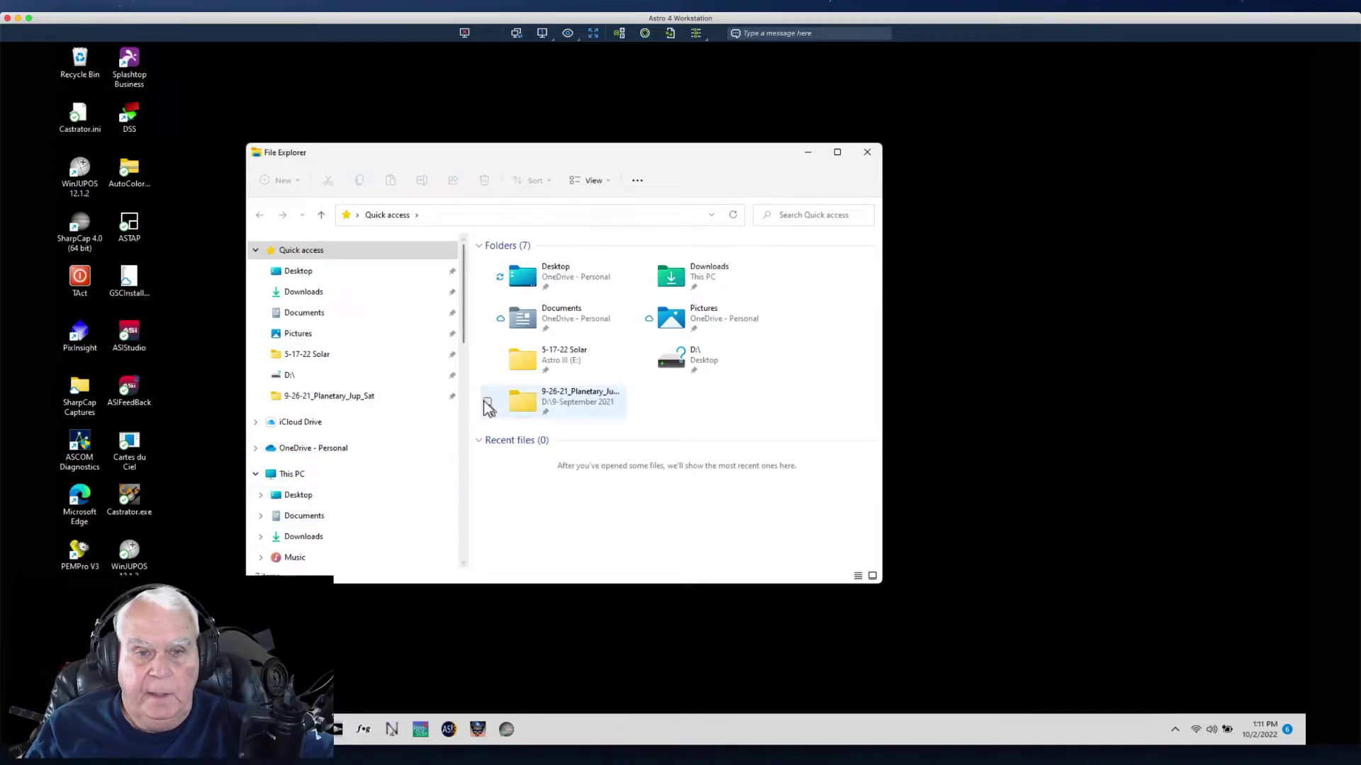
pyautogui.moveTo(466, 336); pyautogui.dragTo(449, 434)
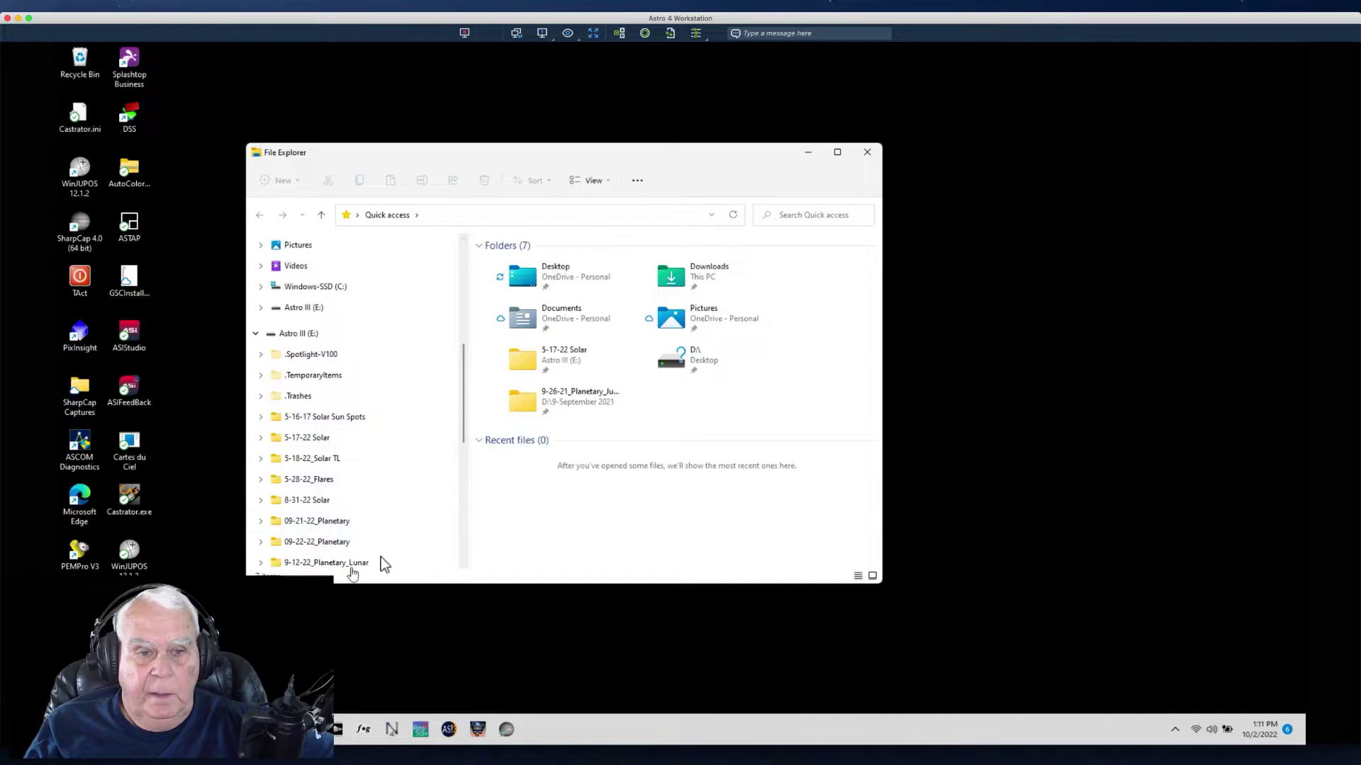
pyautogui.moveTo(462, 434); pyautogui.dragTo(452, 513)
pyautogui.click(296, 517)
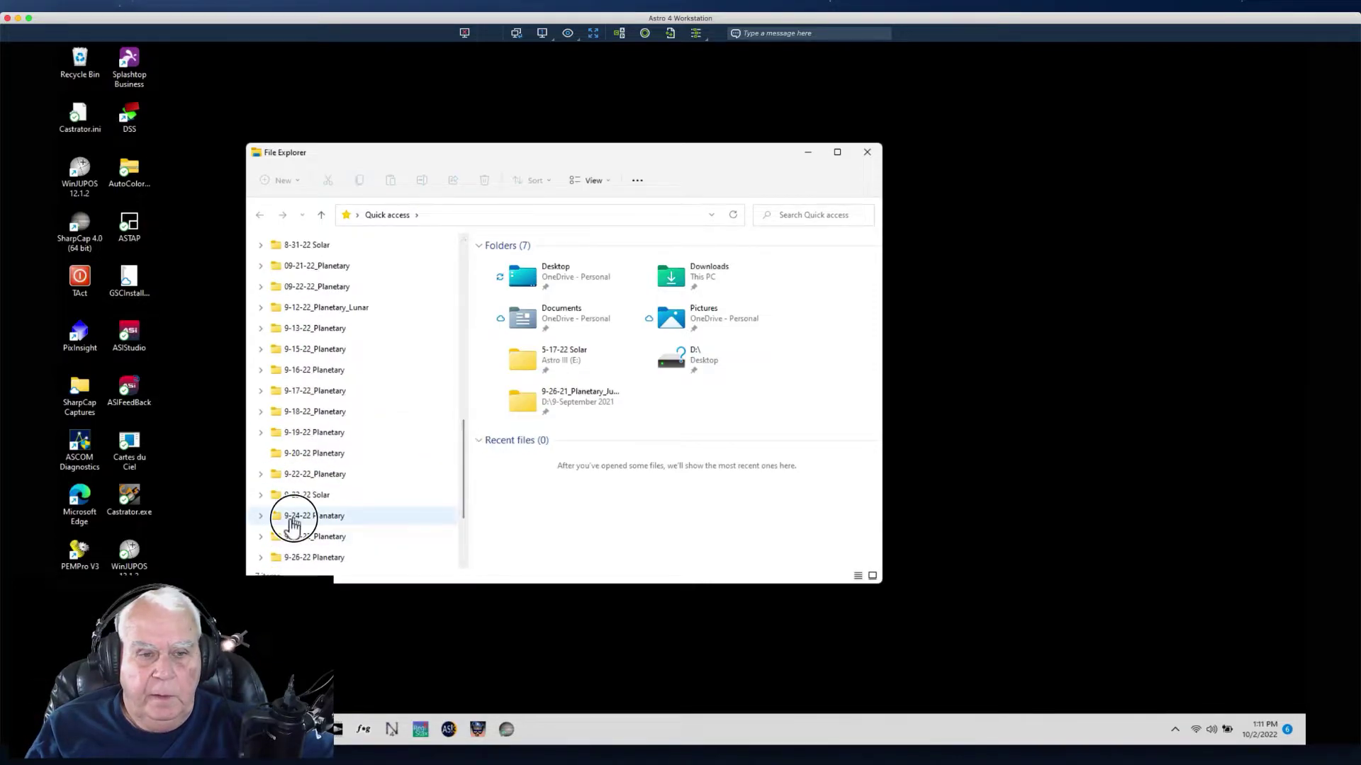
pyautogui.doubleClick(509, 282)
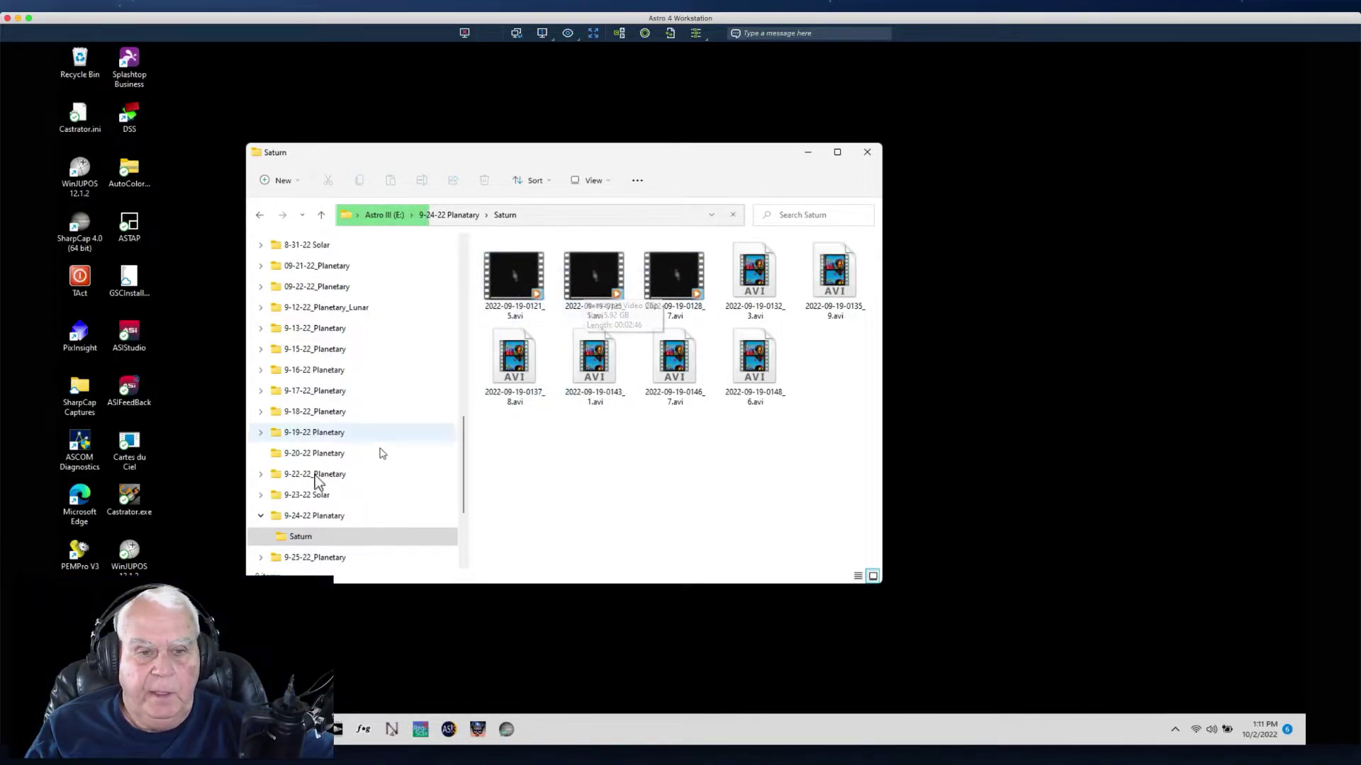
# - View the Jupiter captures under 9-22-22_Planetary\2022-09-23 and close the file browser window
pyautogui.click(263, 500)
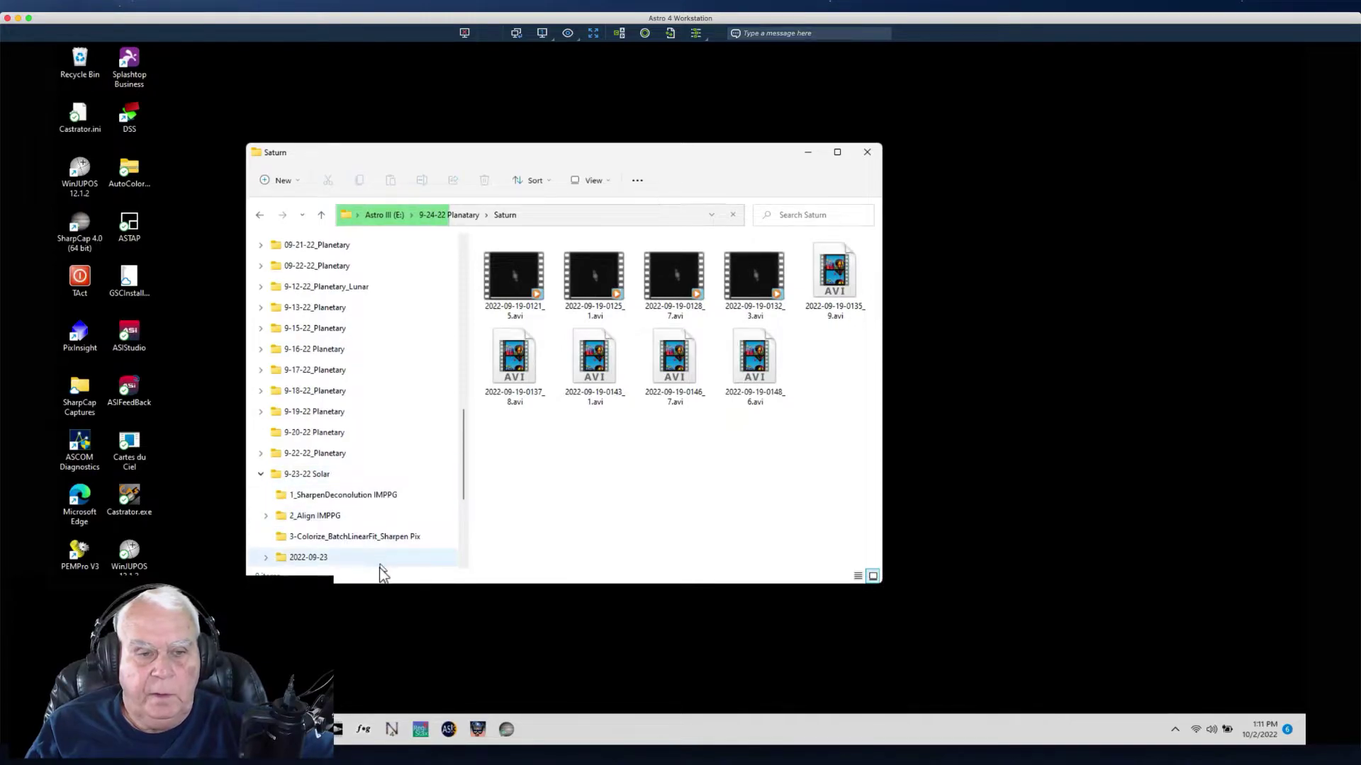
pyautogui.click(258, 476)
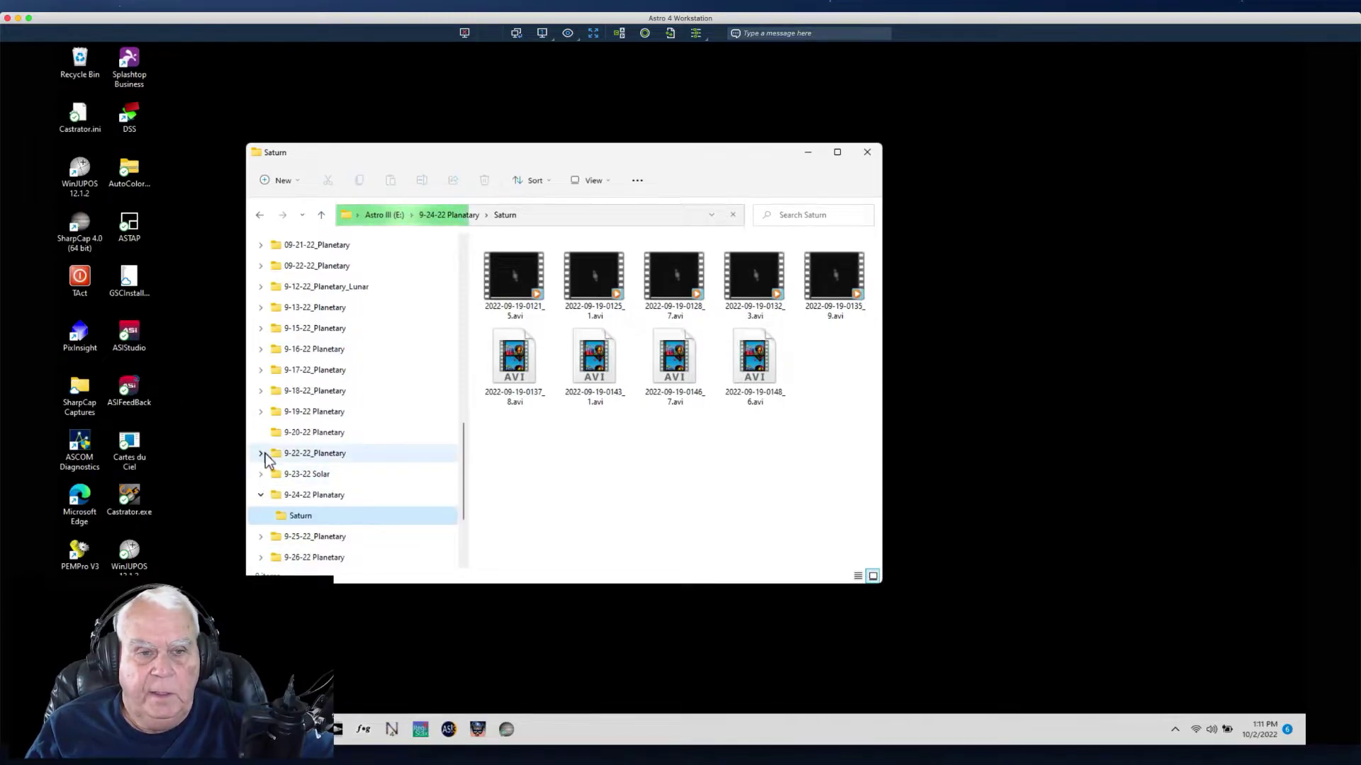
pyautogui.click(260, 454)
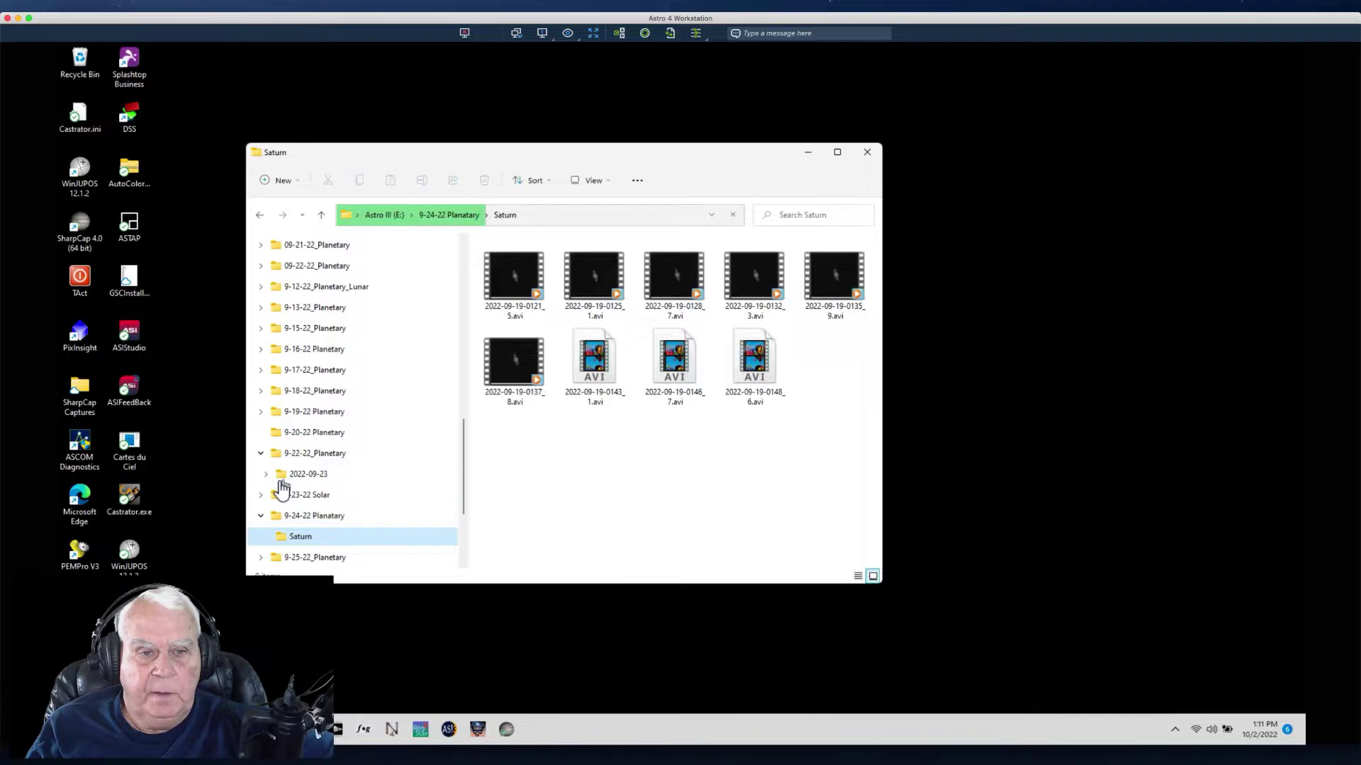
pyautogui.click(266, 473)
pyautogui.click(301, 495)
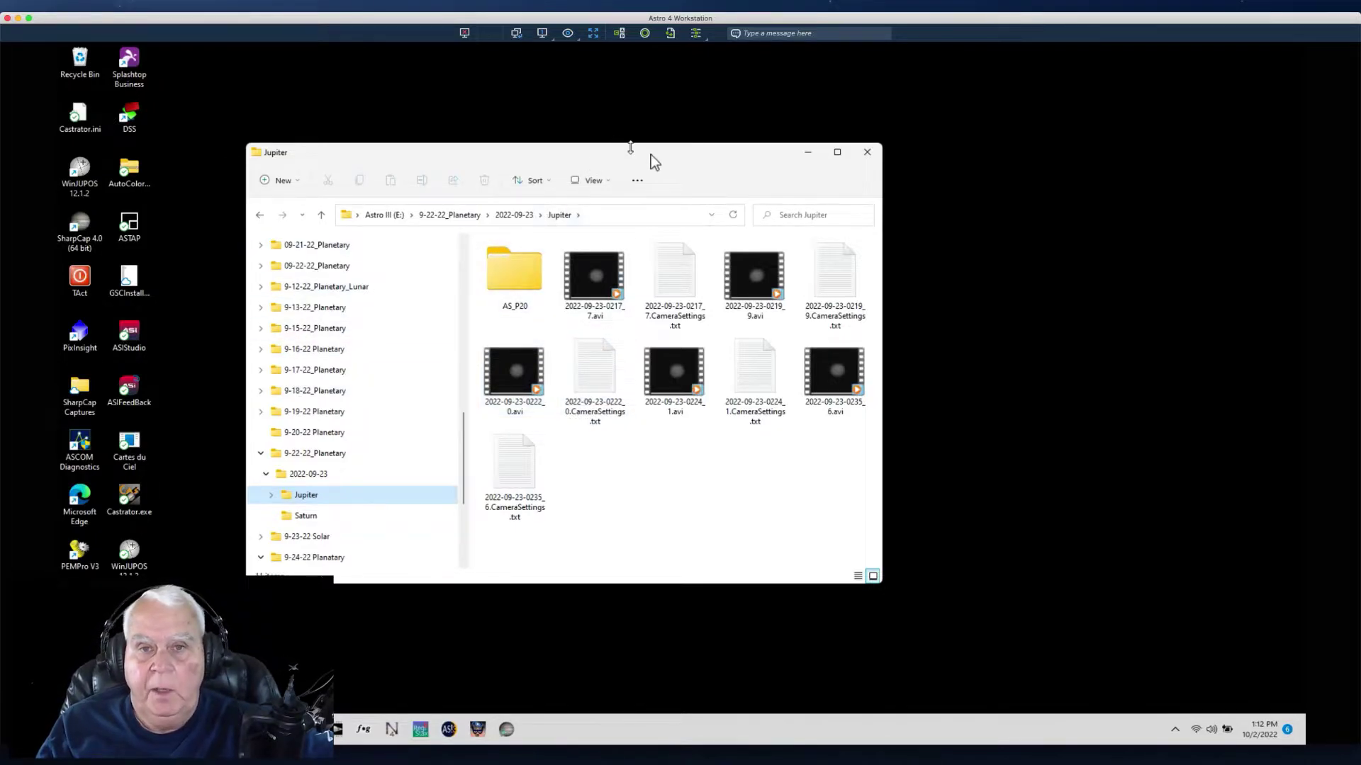
pyautogui.moveTo(295, 154); pyautogui.dragTo(206, 154)
pyautogui.moveTo(486, 154); pyautogui.dragTo(397, 249)
pyautogui.click(689, 248)
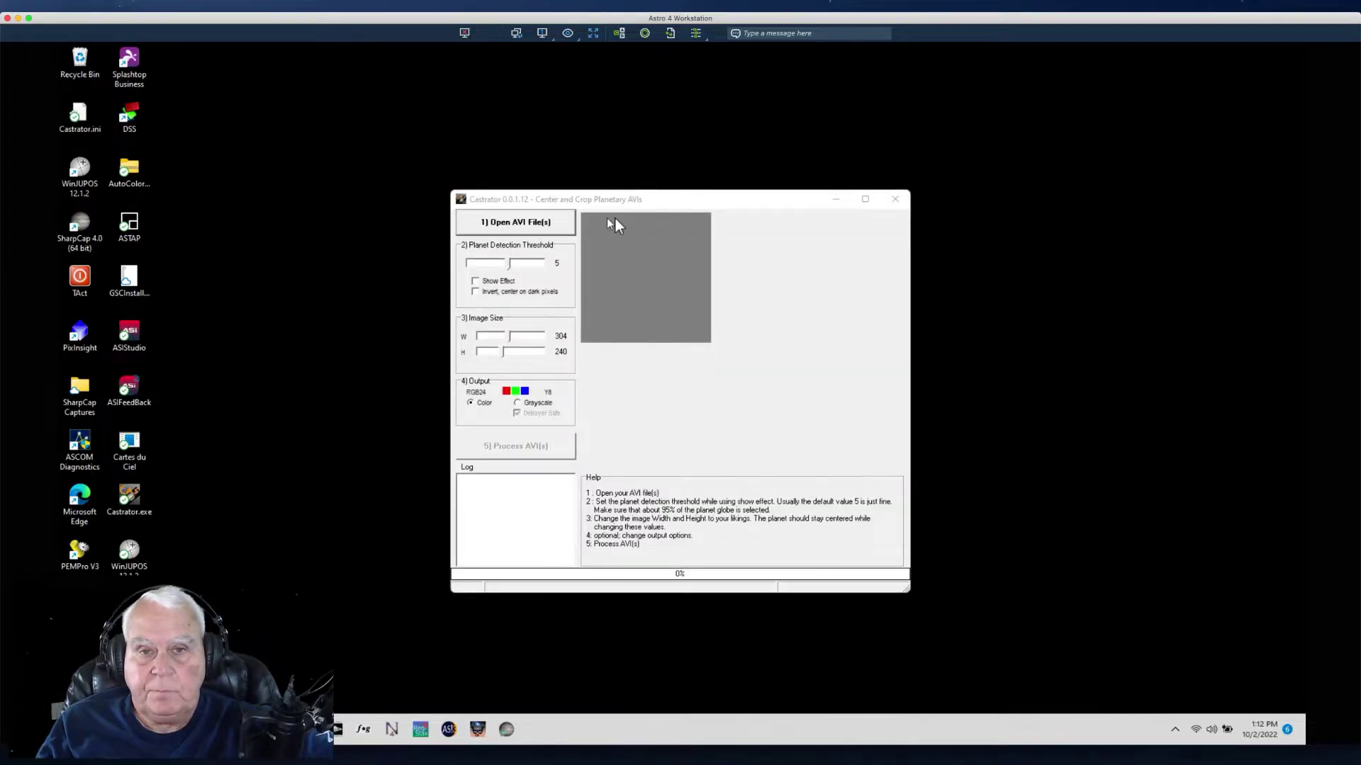
# - In Castrator, close the duplicate program window and set the output to Grayscale
pyautogui.moveTo(675, 203); pyautogui.dragTo(484, 170)
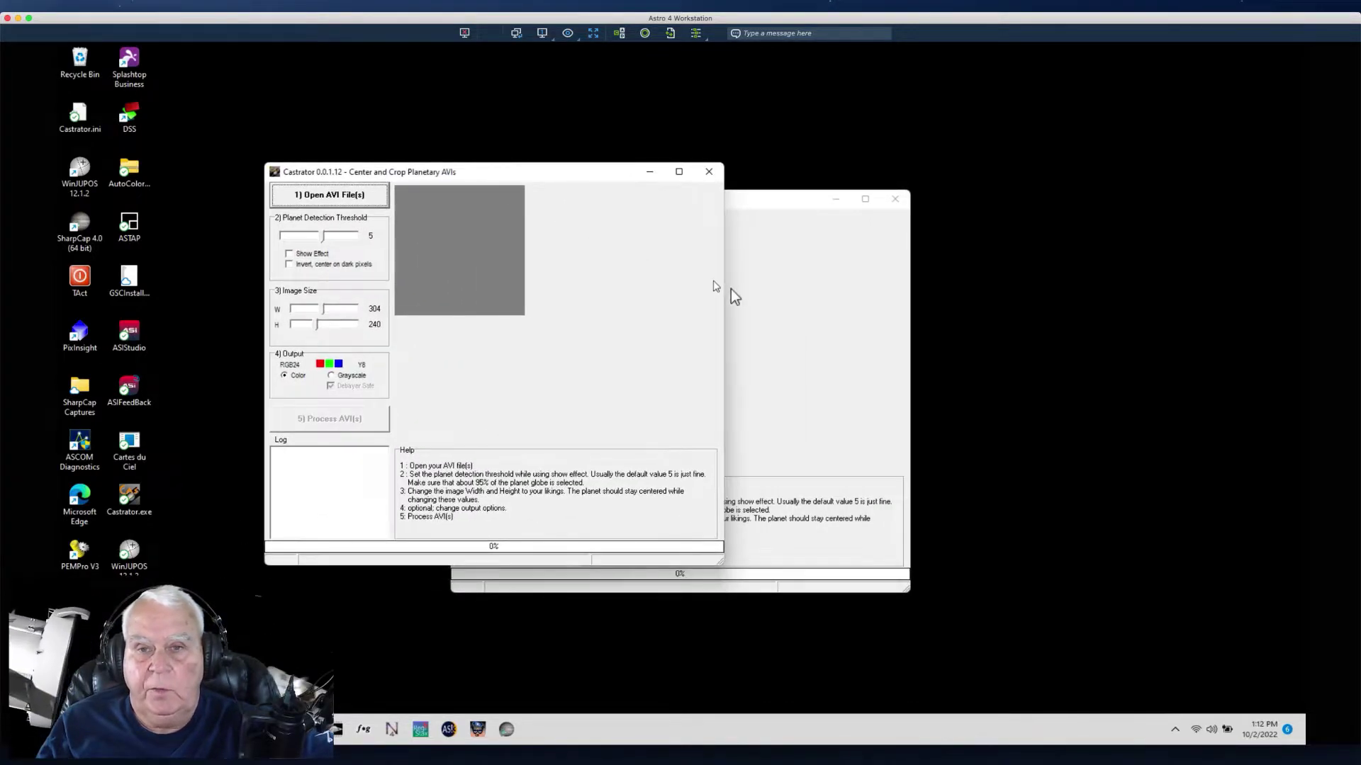
pyautogui.click(682, 290)
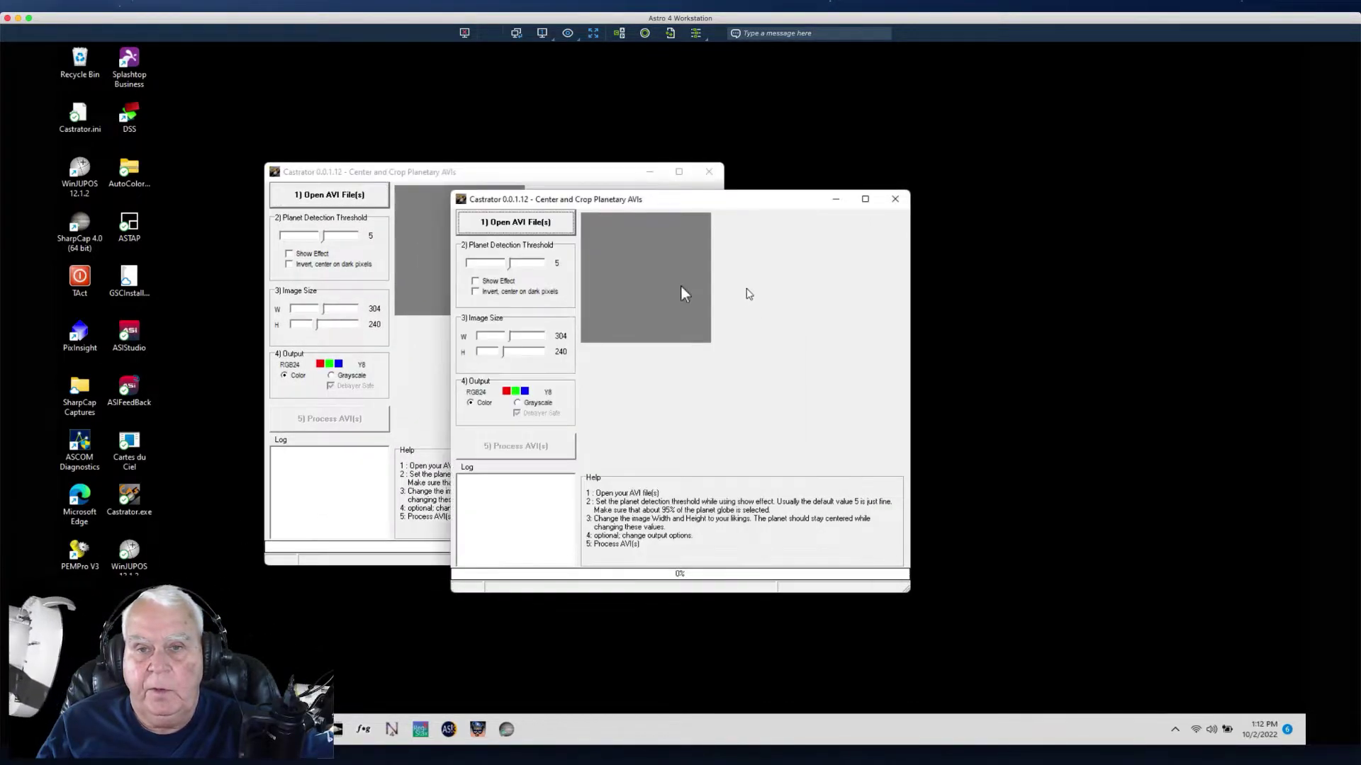
pyautogui.click(892, 201)
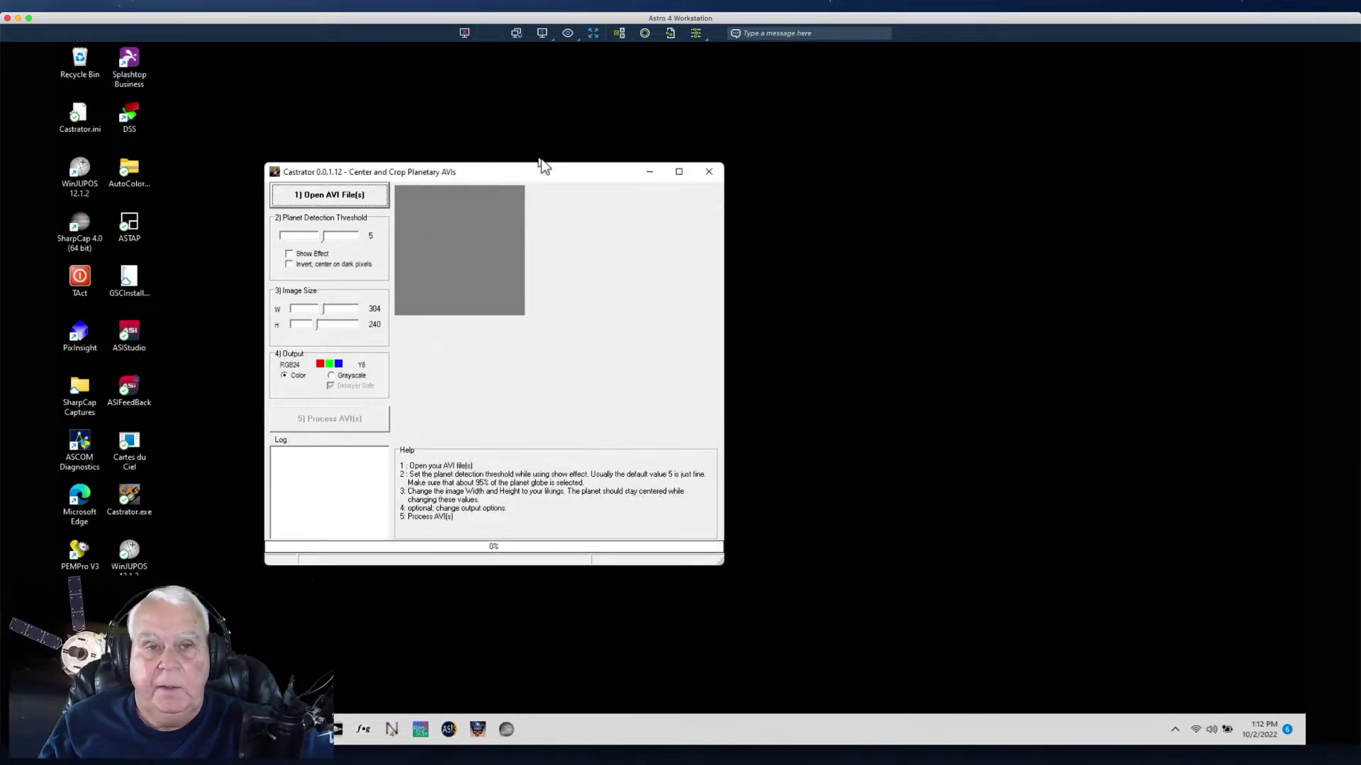
pyautogui.moveTo(505, 174); pyautogui.dragTo(487, 156)
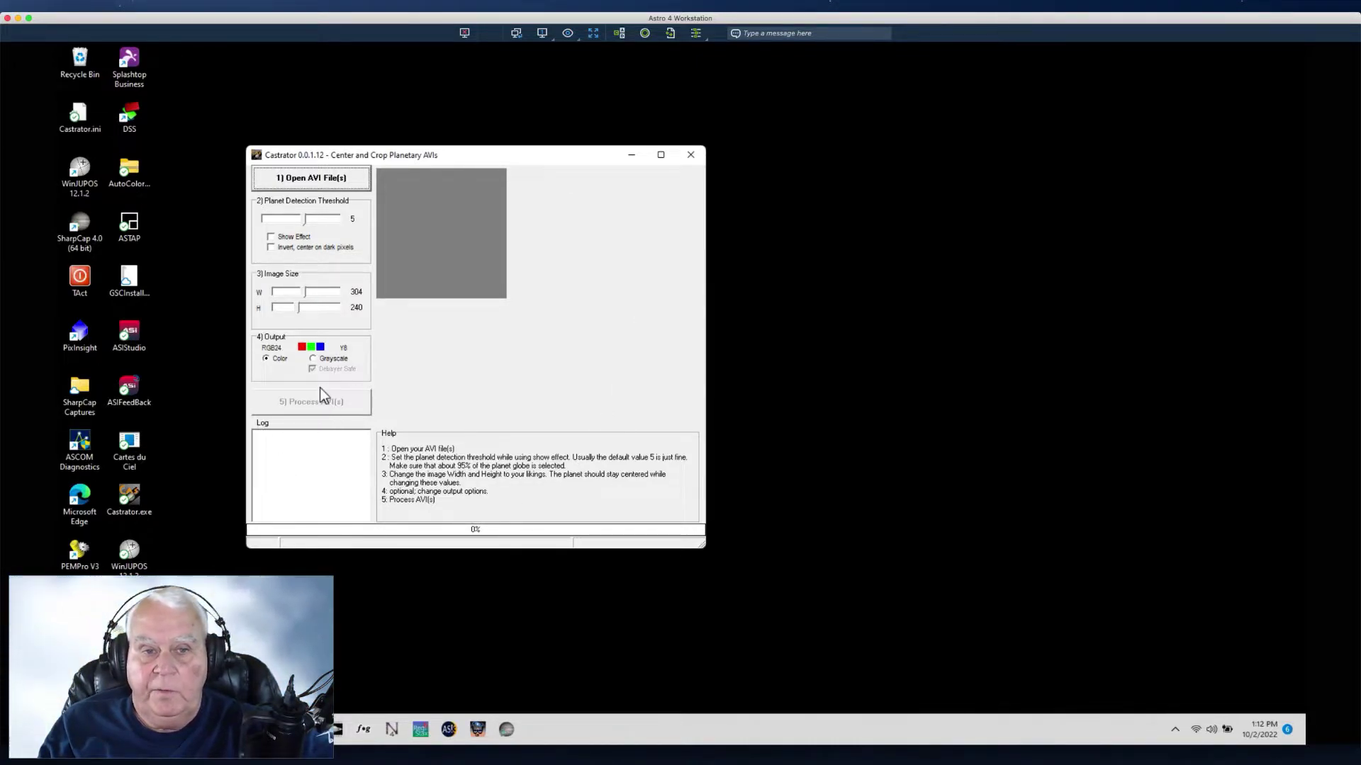
pyautogui.click(313, 359)
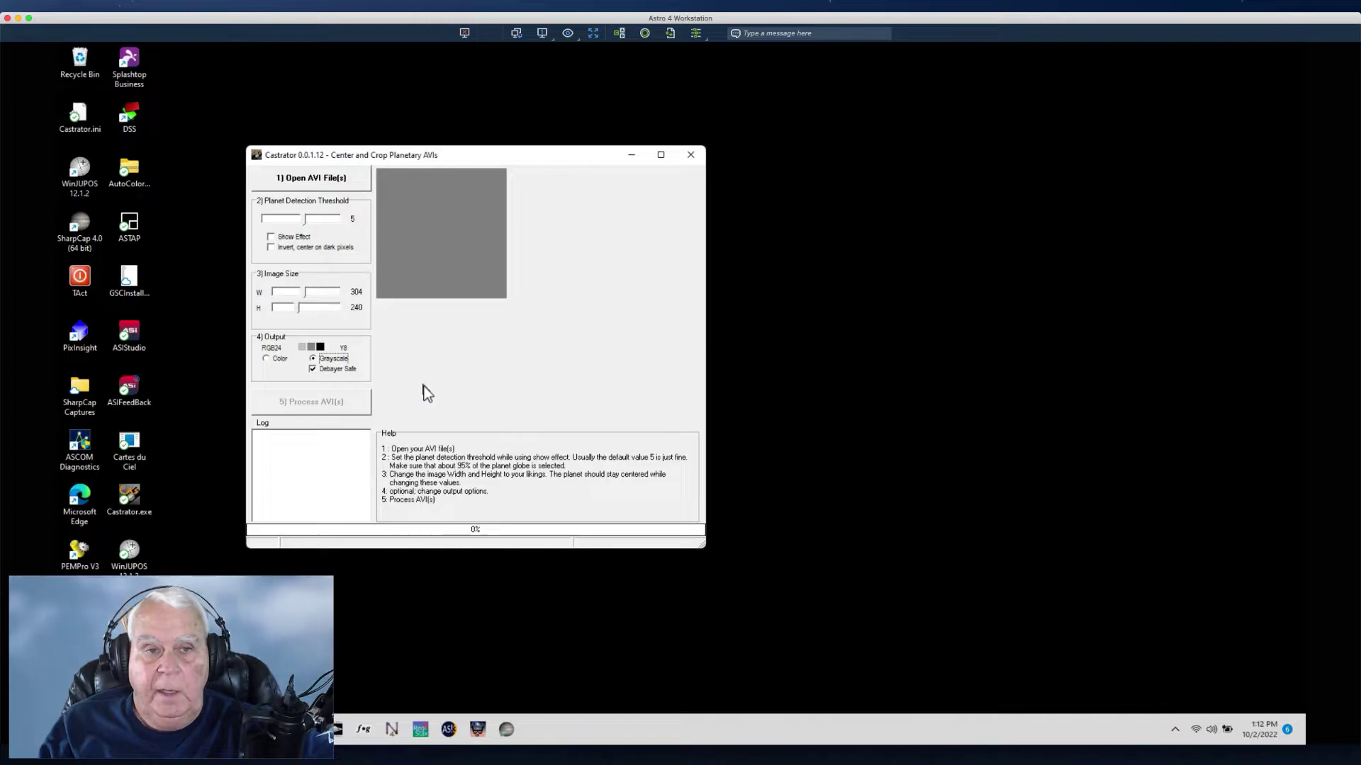
# - Browse for AVI files to open in the Saturn folder under 9-24-22 Planatary on the Astro III (E:) drive
pyautogui.click(299, 181)
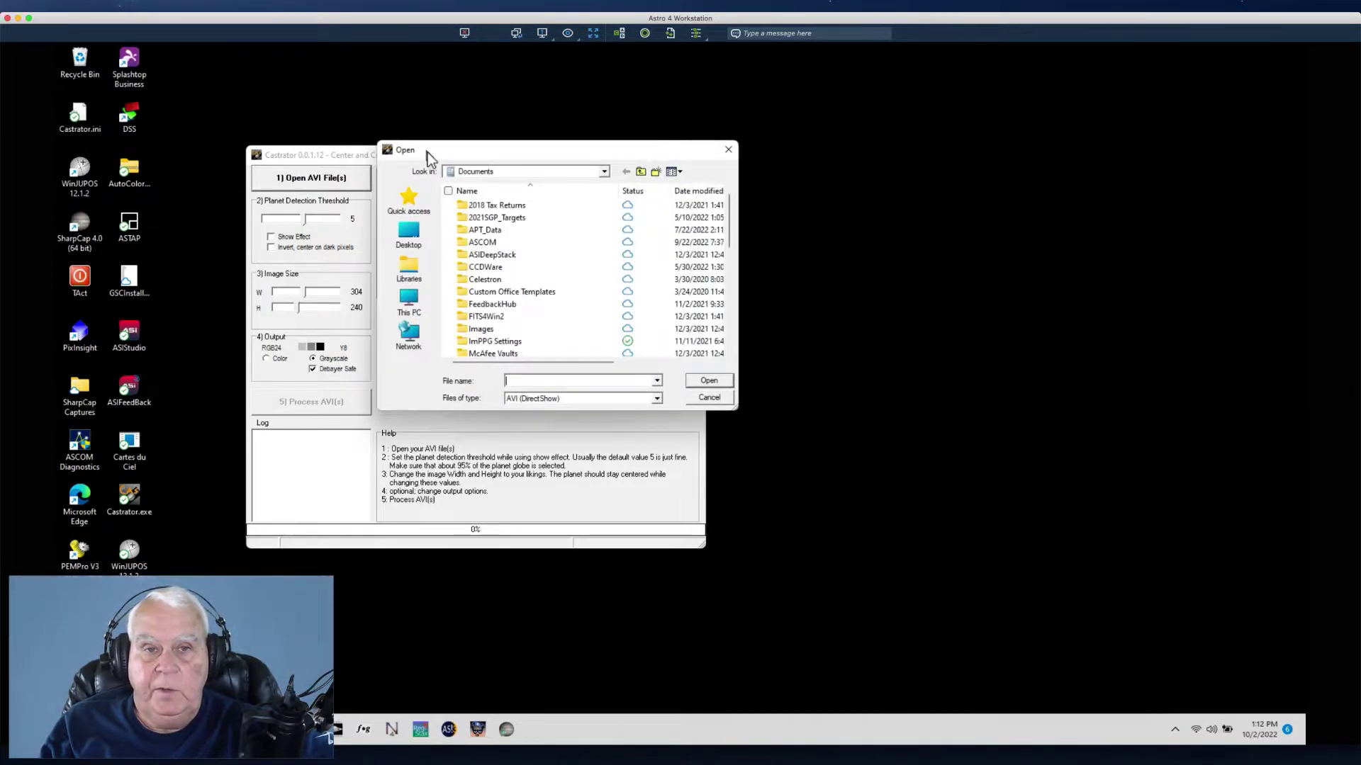
pyautogui.moveTo(427, 152); pyautogui.dragTo(369, 113)
pyautogui.click(350, 273)
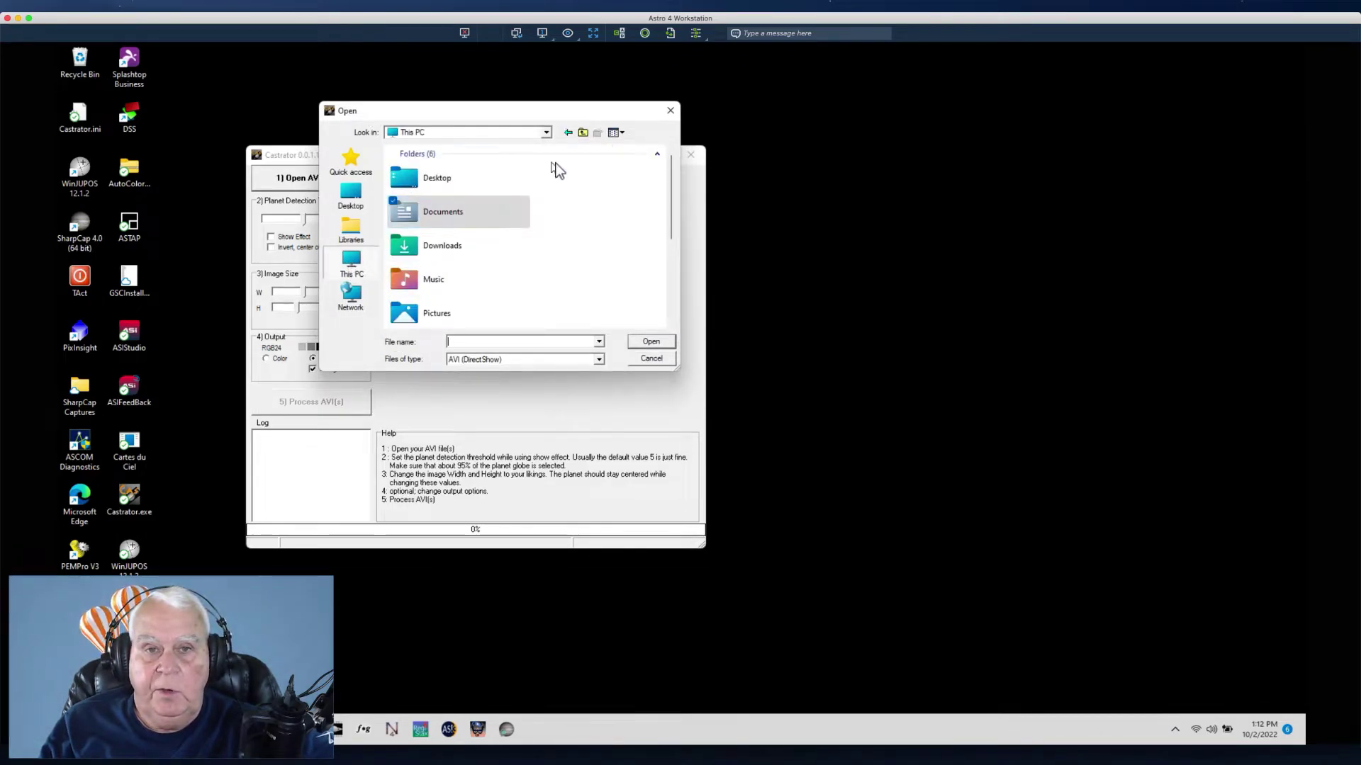
pyautogui.moveTo(669, 223); pyautogui.dragTo(671, 316)
pyautogui.click(435, 268)
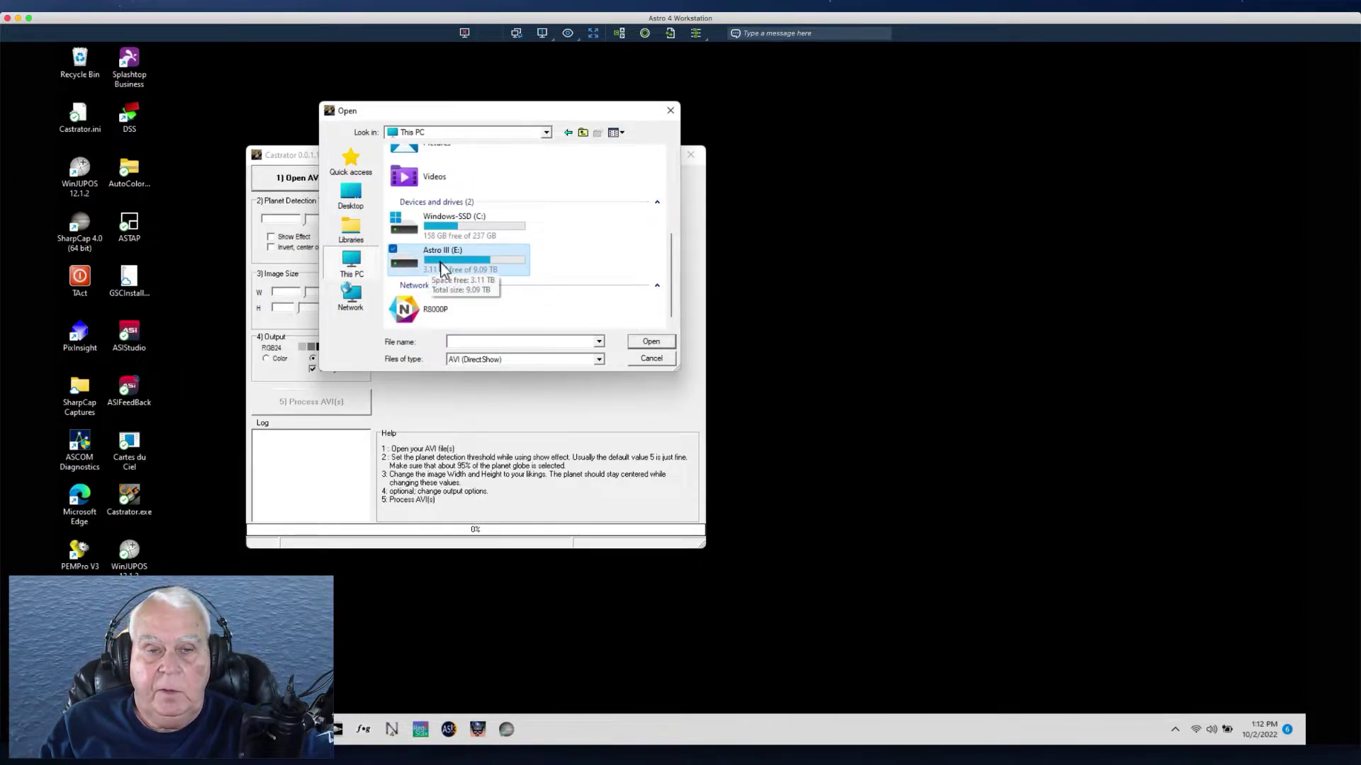
pyautogui.doubleClick(435, 268)
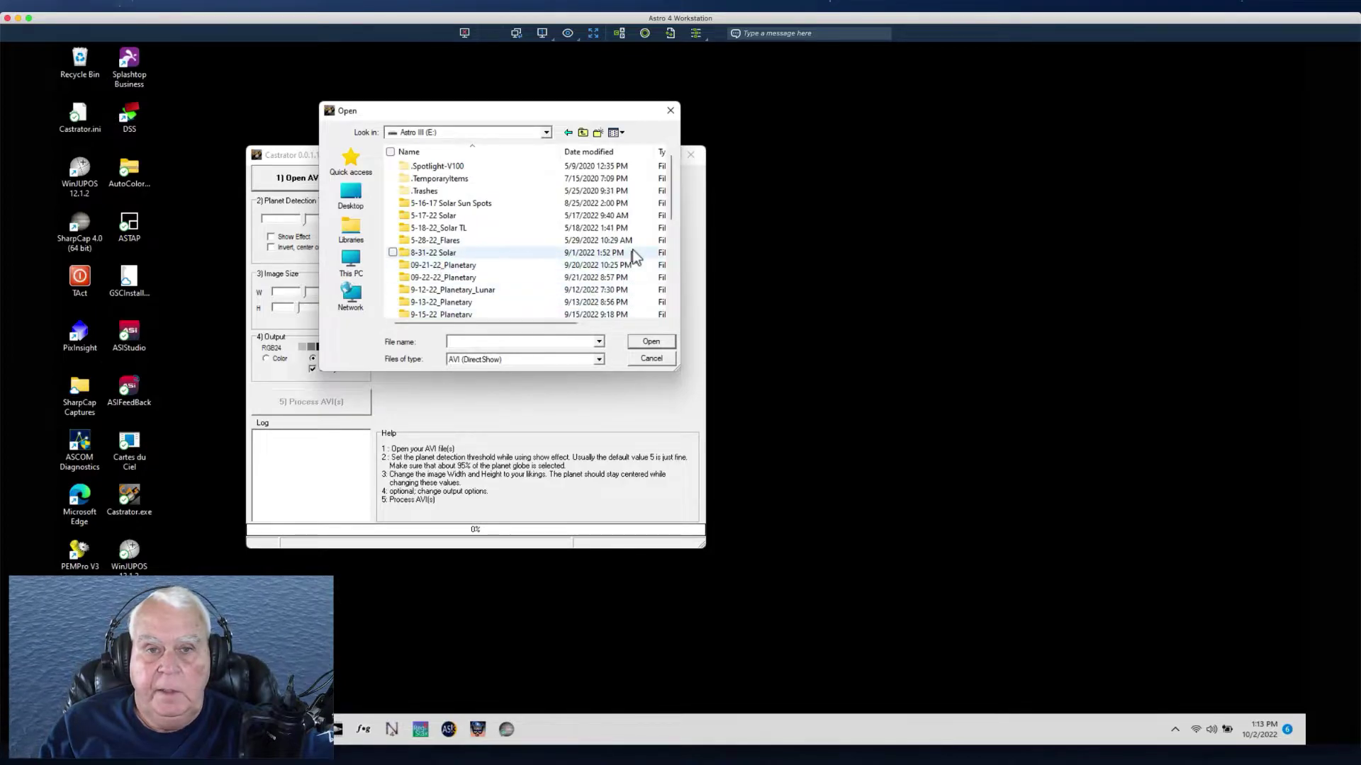
pyautogui.moveTo(672, 203); pyautogui.dragTo(672, 257)
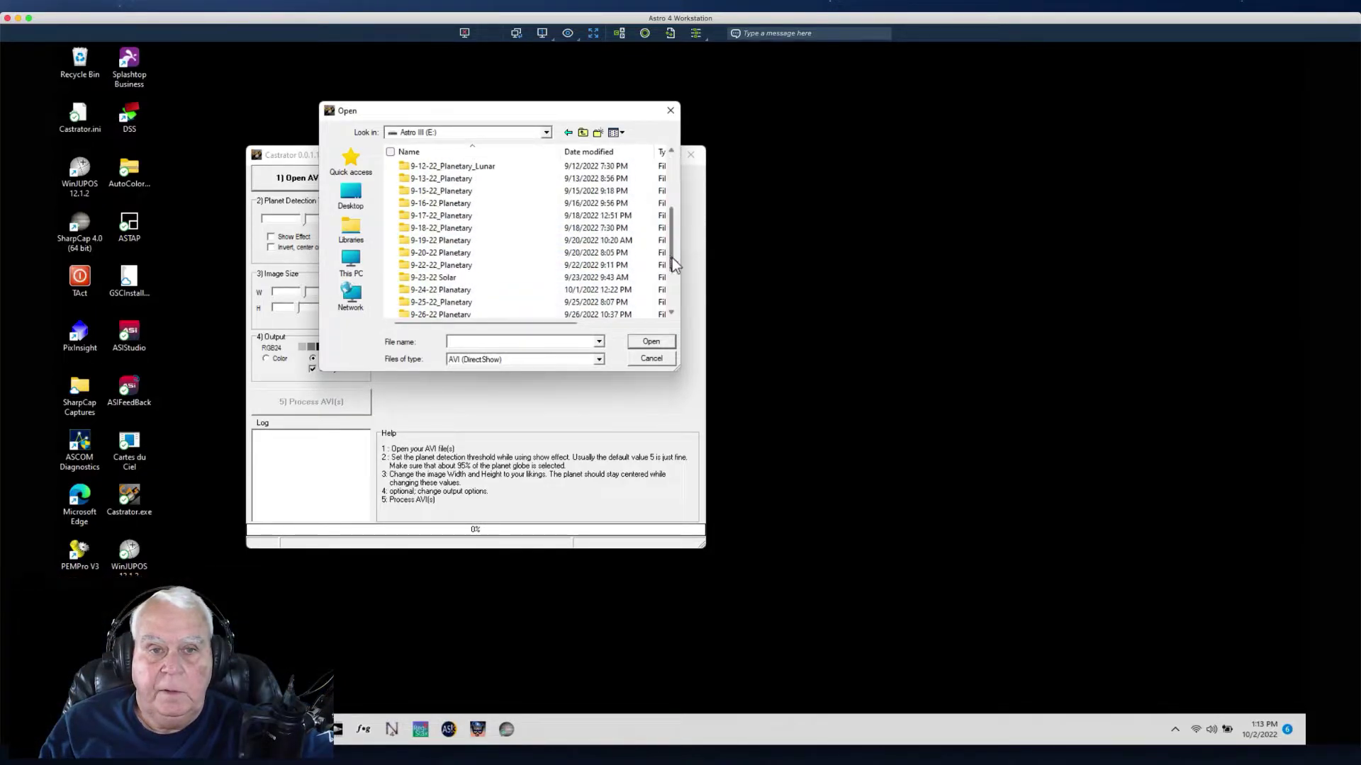
pyautogui.doubleClick(433, 293)
pyautogui.doubleClick(418, 166)
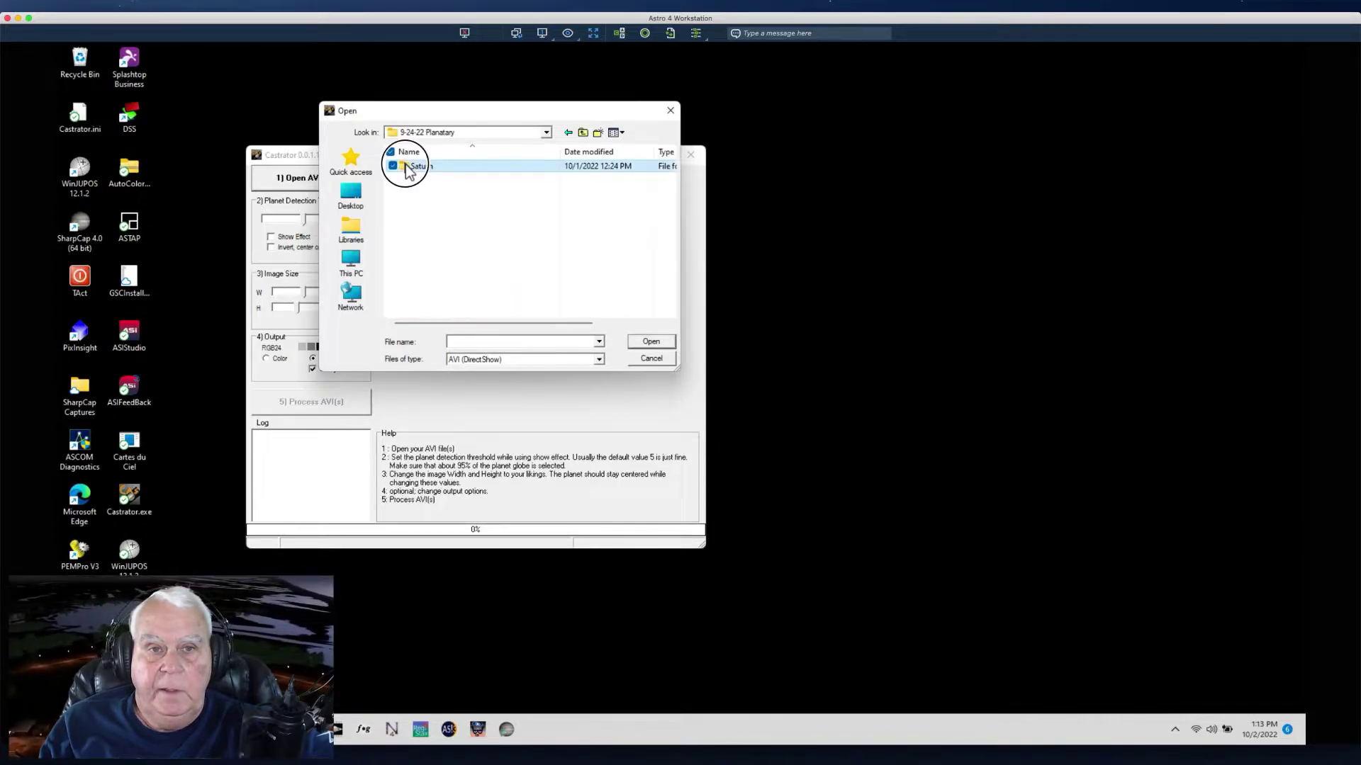
pyautogui.click(418, 185)
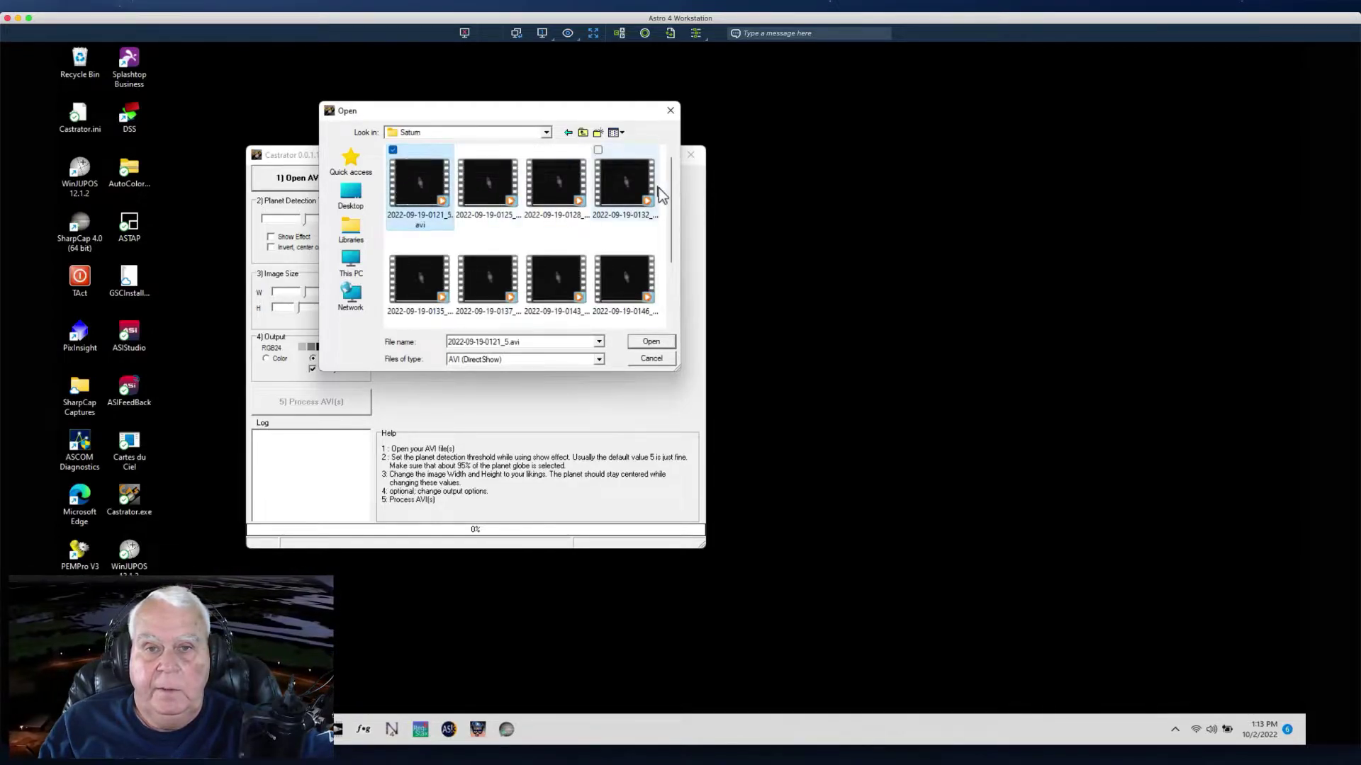
pyautogui.moveTo(674, 187); pyautogui.dragTo(669, 310)
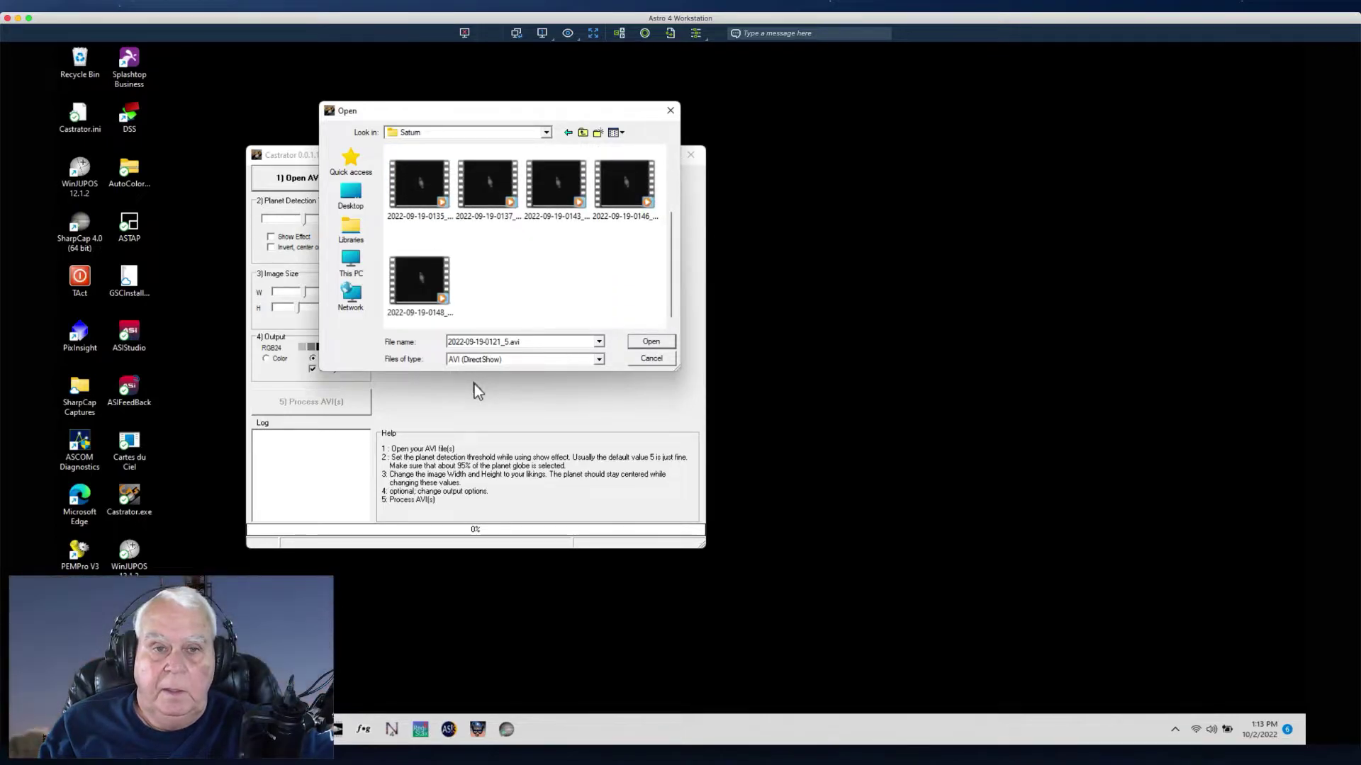
pyautogui.keyDown('shift'); pyautogui.click(411, 281); pyautogui.keyUp('shift')
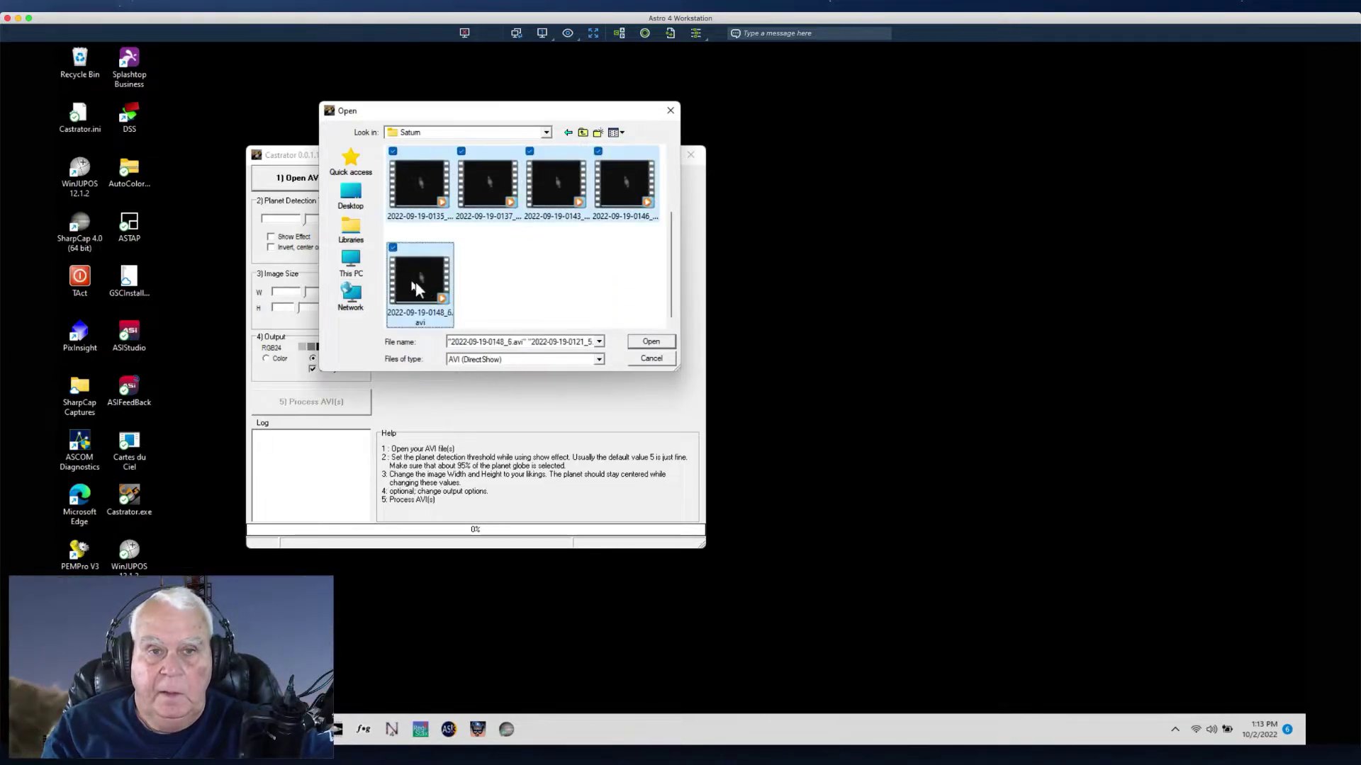
pyautogui.click(646, 346)
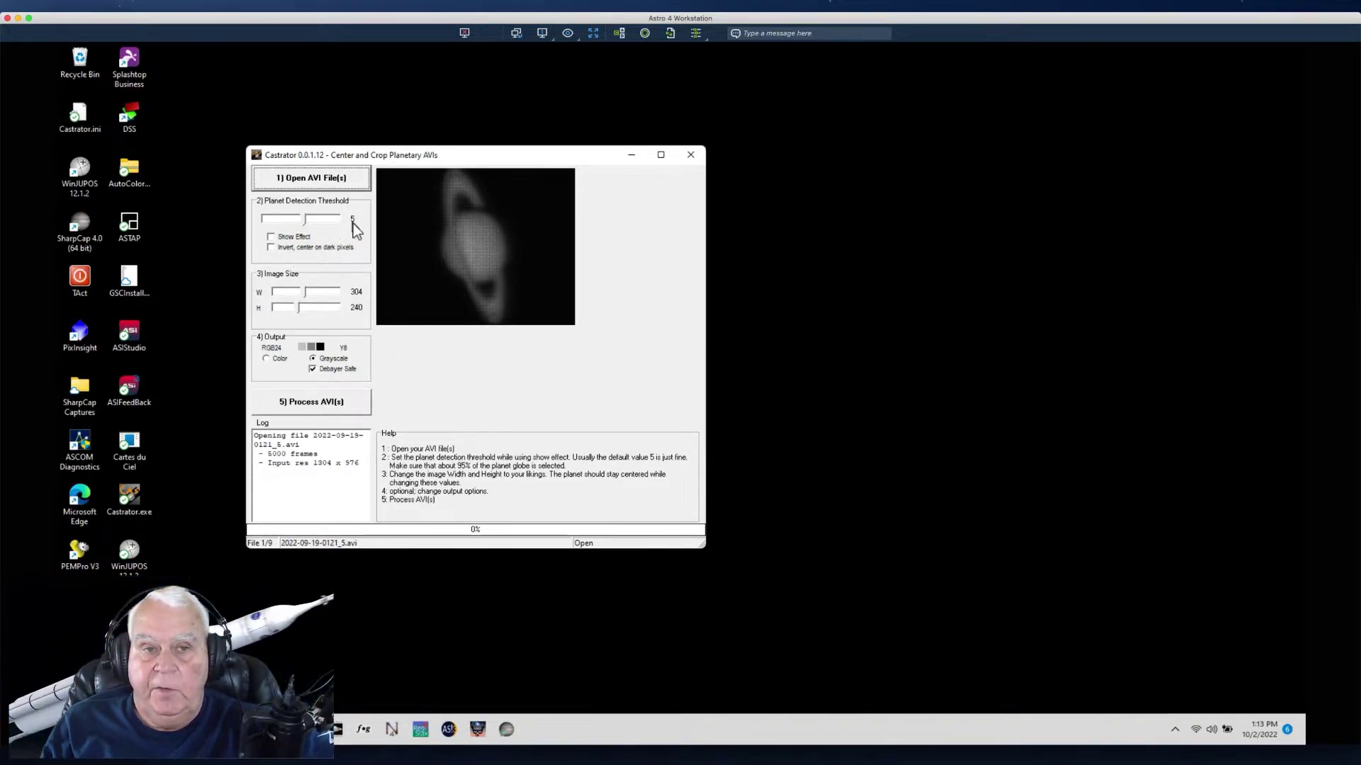
# - Show the planet detection threshold effect and set the output image size to 368 wide by 320 high
pyautogui.click(271, 237)
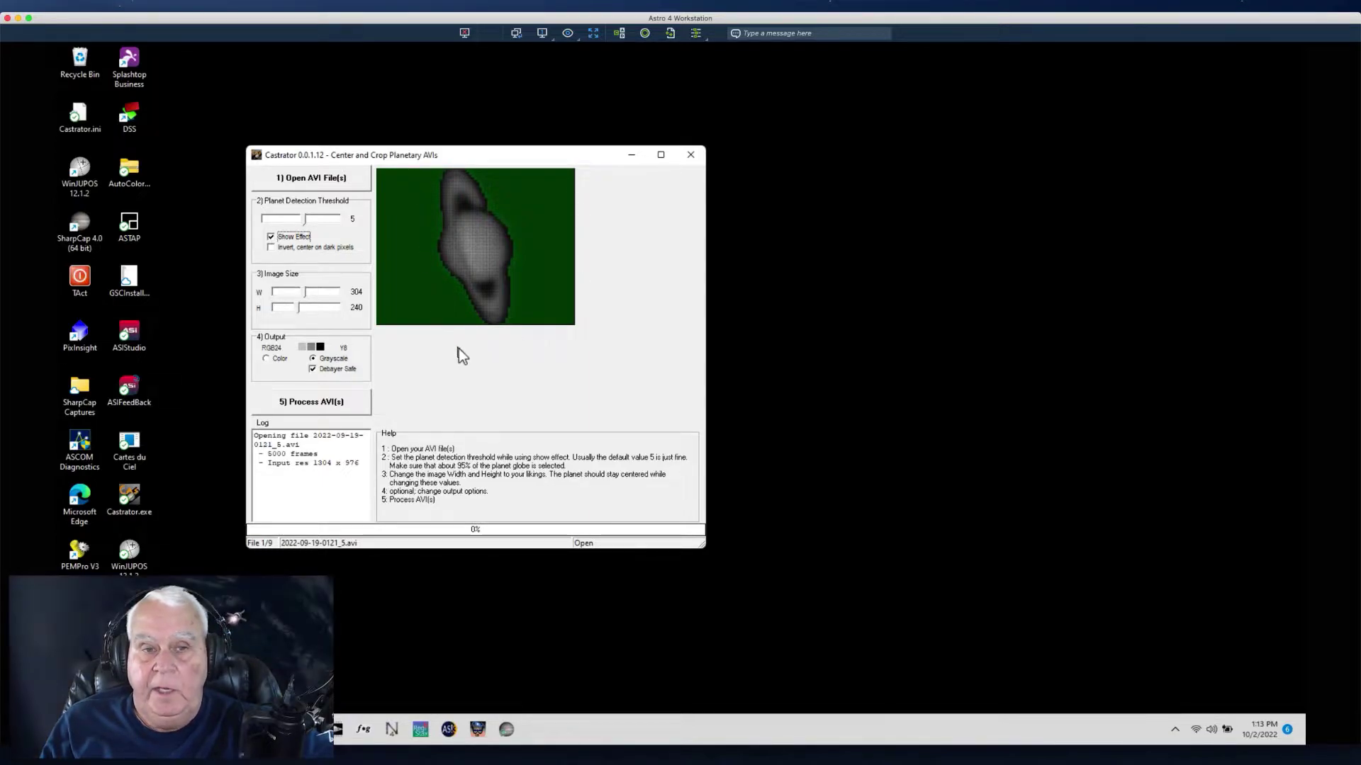
pyautogui.moveTo(303, 292)
pyautogui.mouseDown()
pyautogui.moveTo(315, 293)
pyautogui.moveTo(307, 312)
pyautogui.mouseUp()
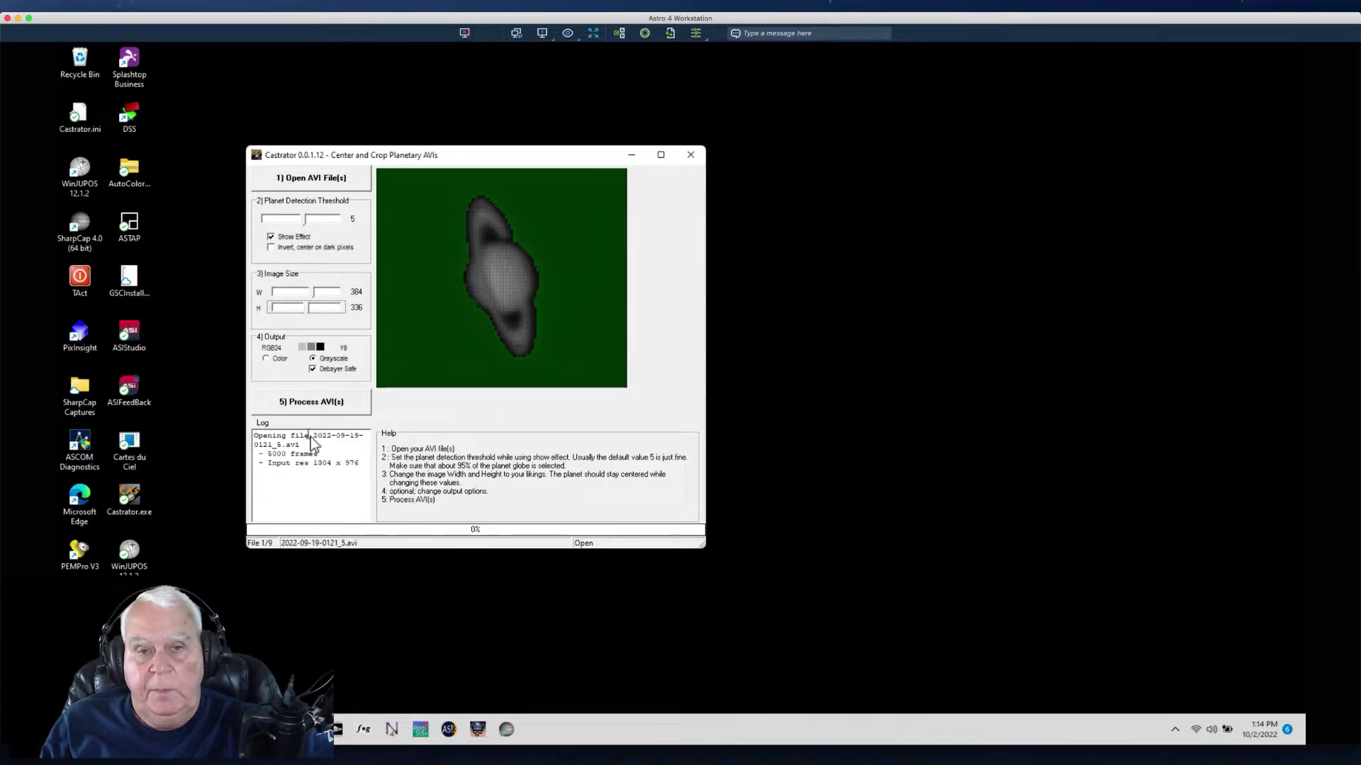
pyautogui.moveTo(310, 292); pyautogui.dragTo(306, 308)
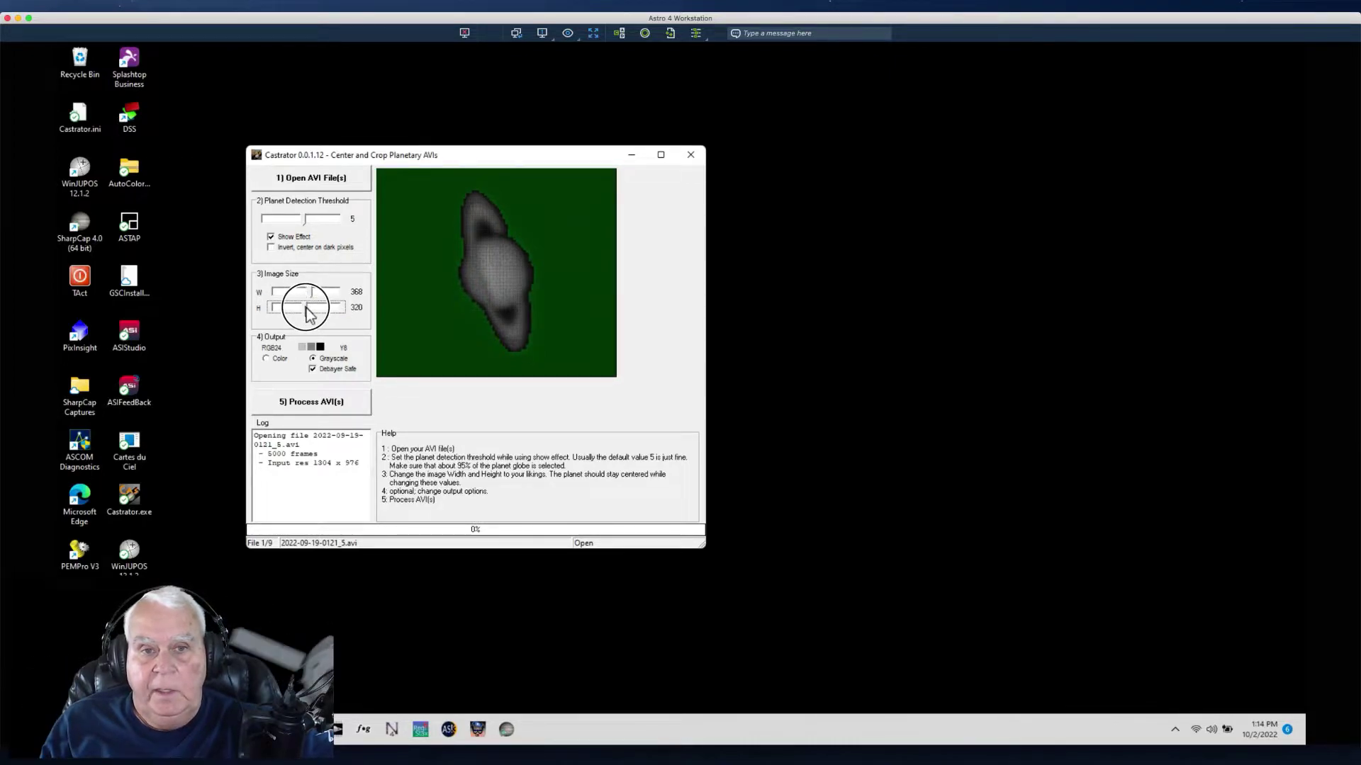
pyautogui.click(309, 290)
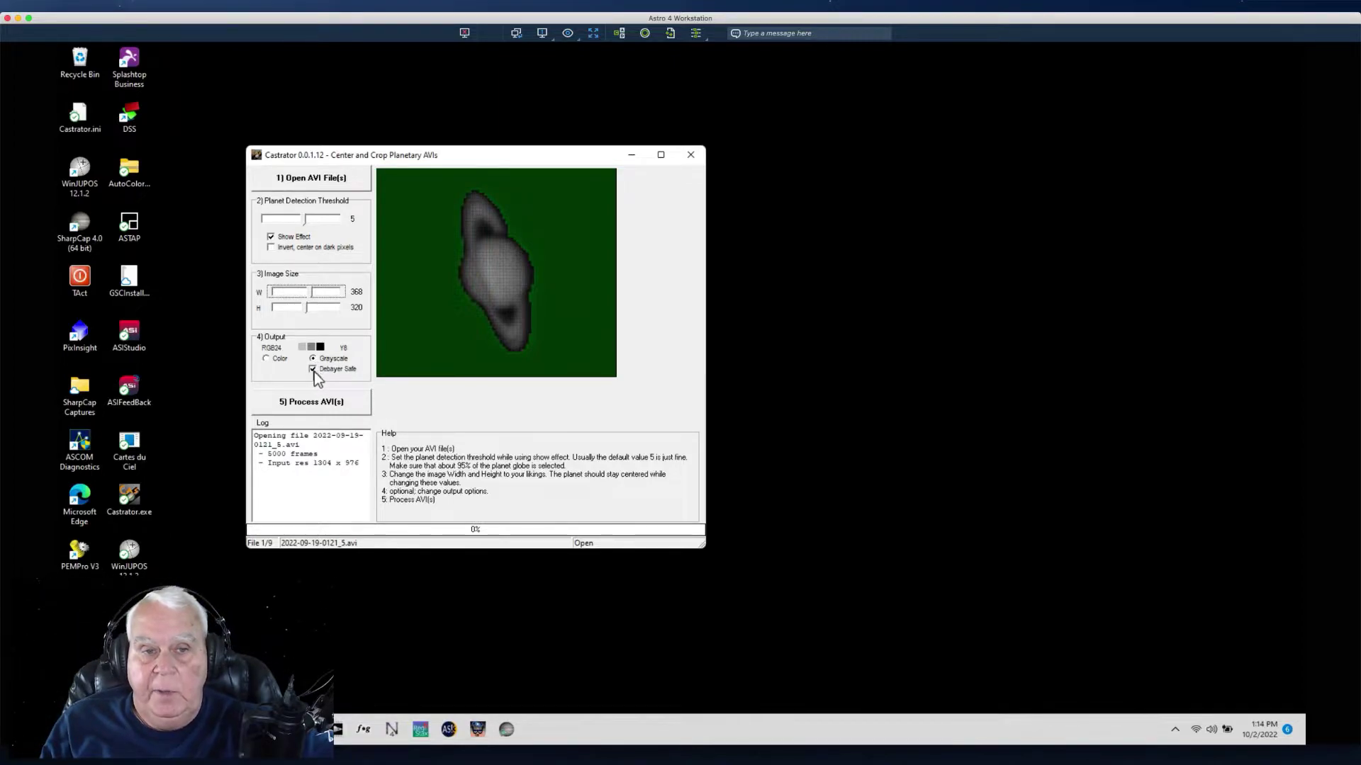
# - Process the loaded Saturn AVIs and move the program window clear of the recording area
pyautogui.click(309, 405)
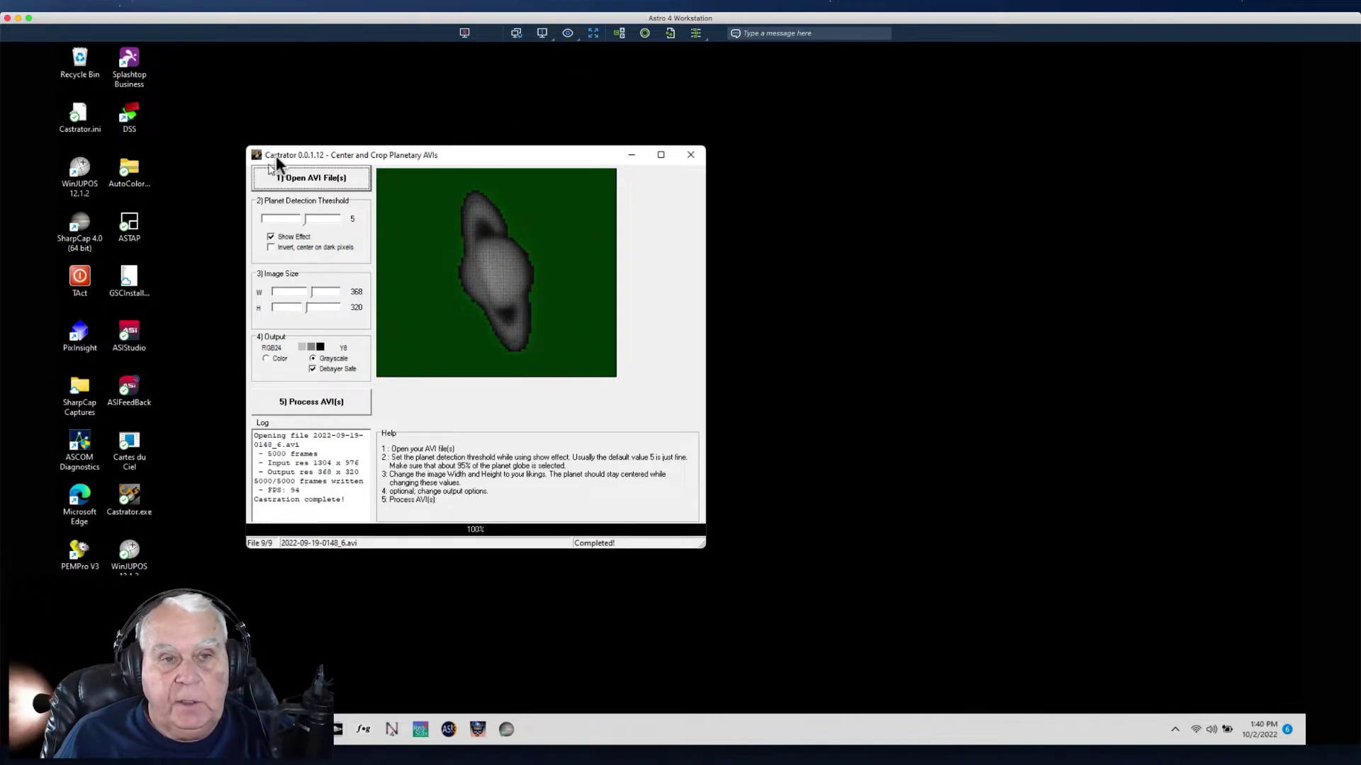
pyautogui.moveTo(309, 147); pyautogui.dragTo(300, 120)
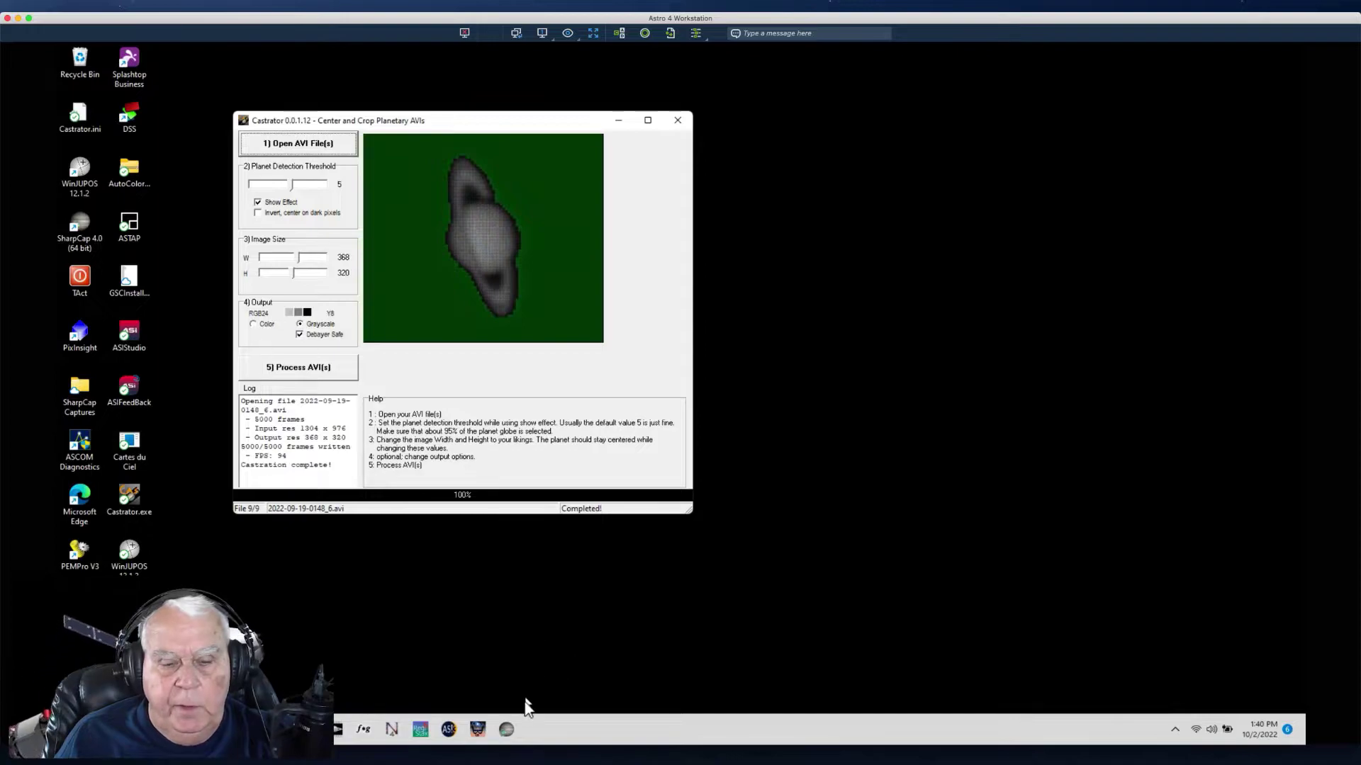
# - Switch to SharpCap, dismiss the startup tip and open the filename settings for captured files
pyautogui.click(506, 730)
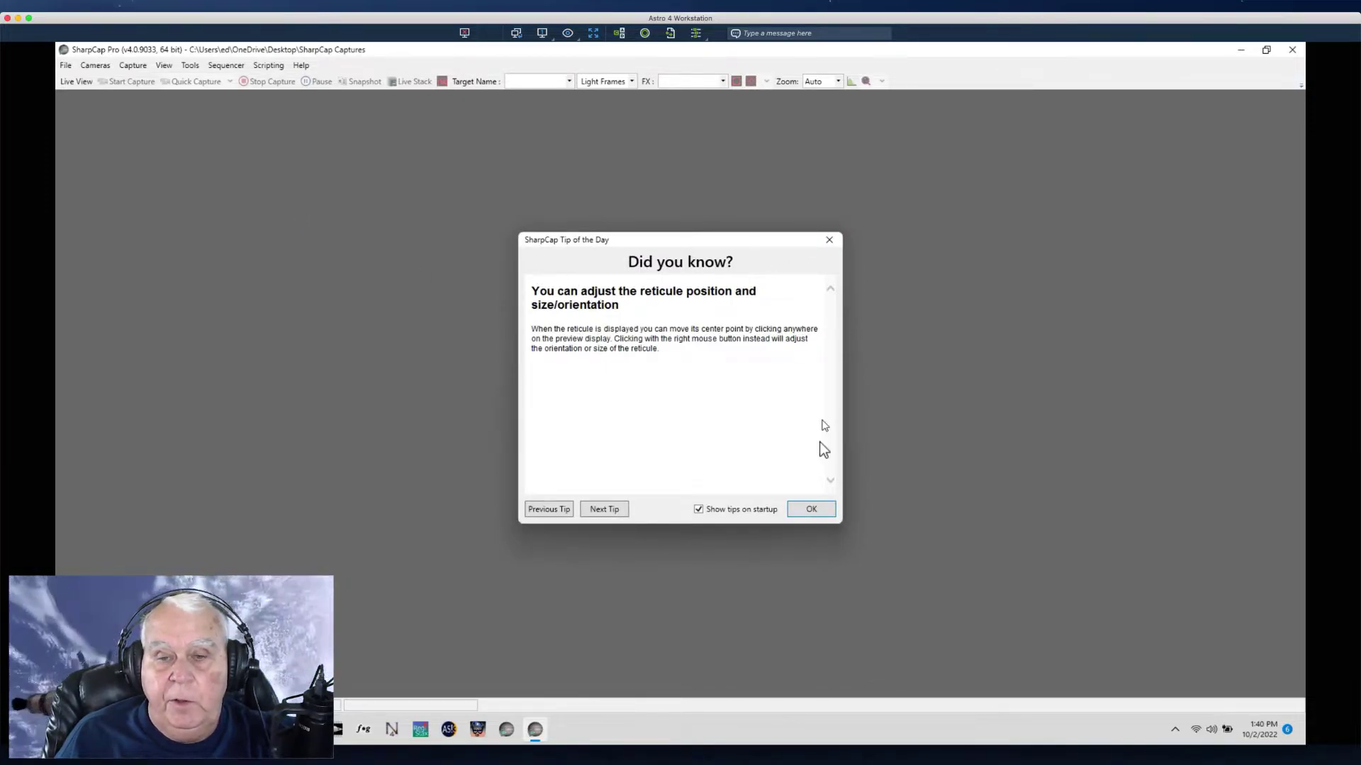
pyautogui.click(823, 508)
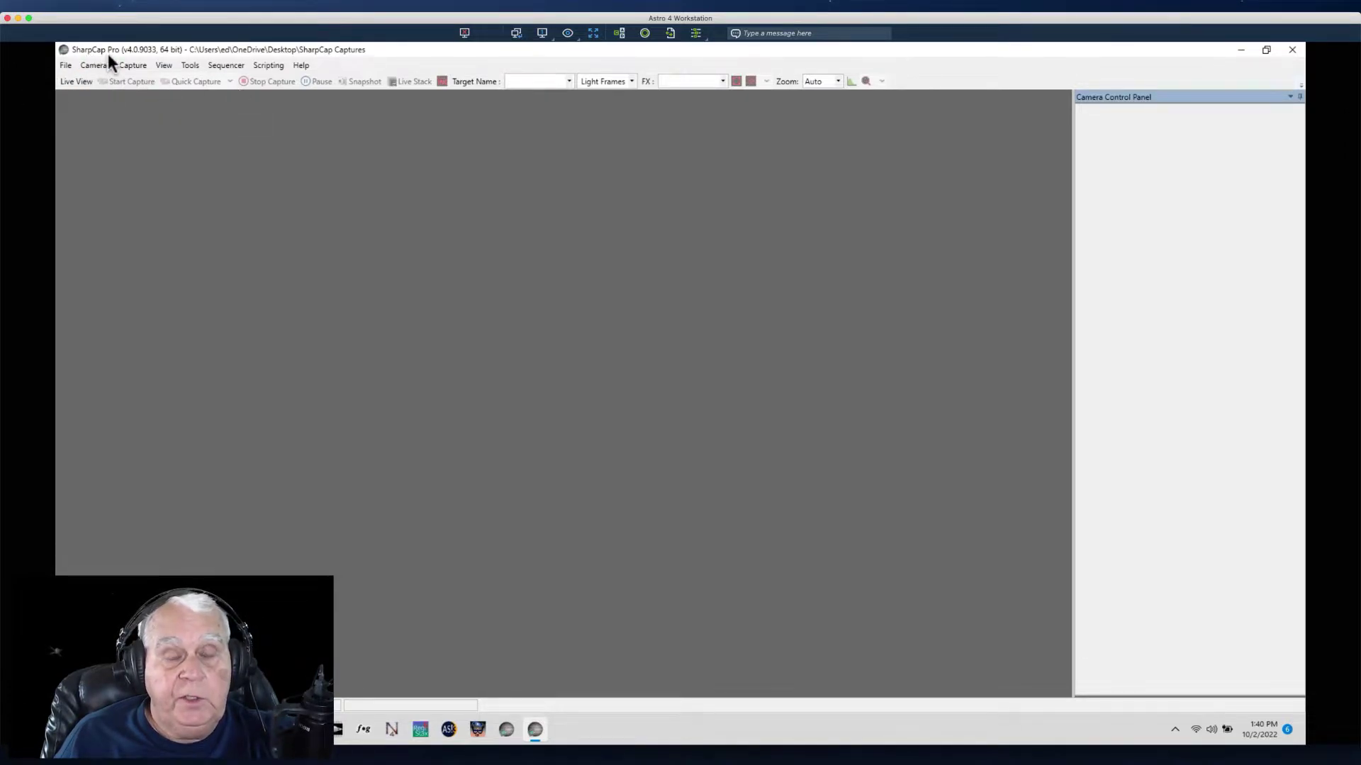
pyautogui.click(64, 66)
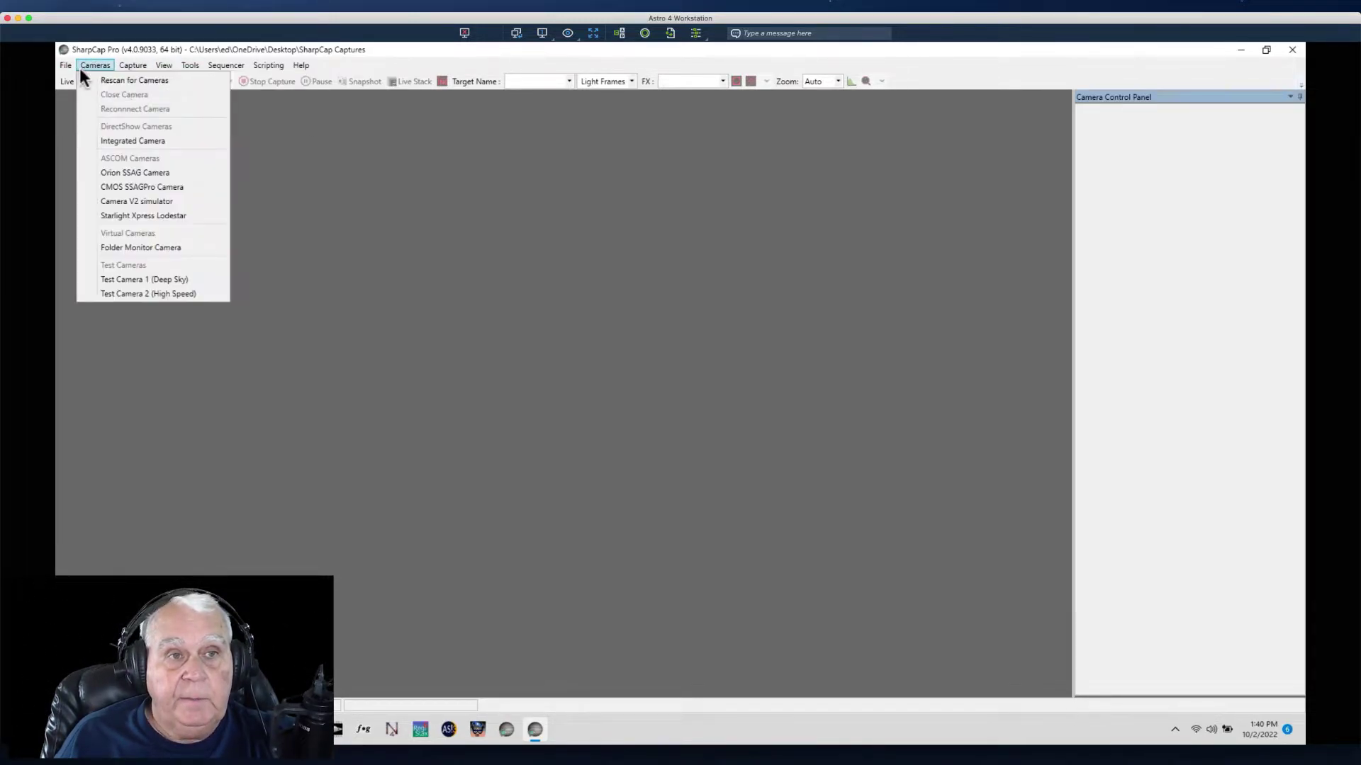
pyautogui.click(88, 81)
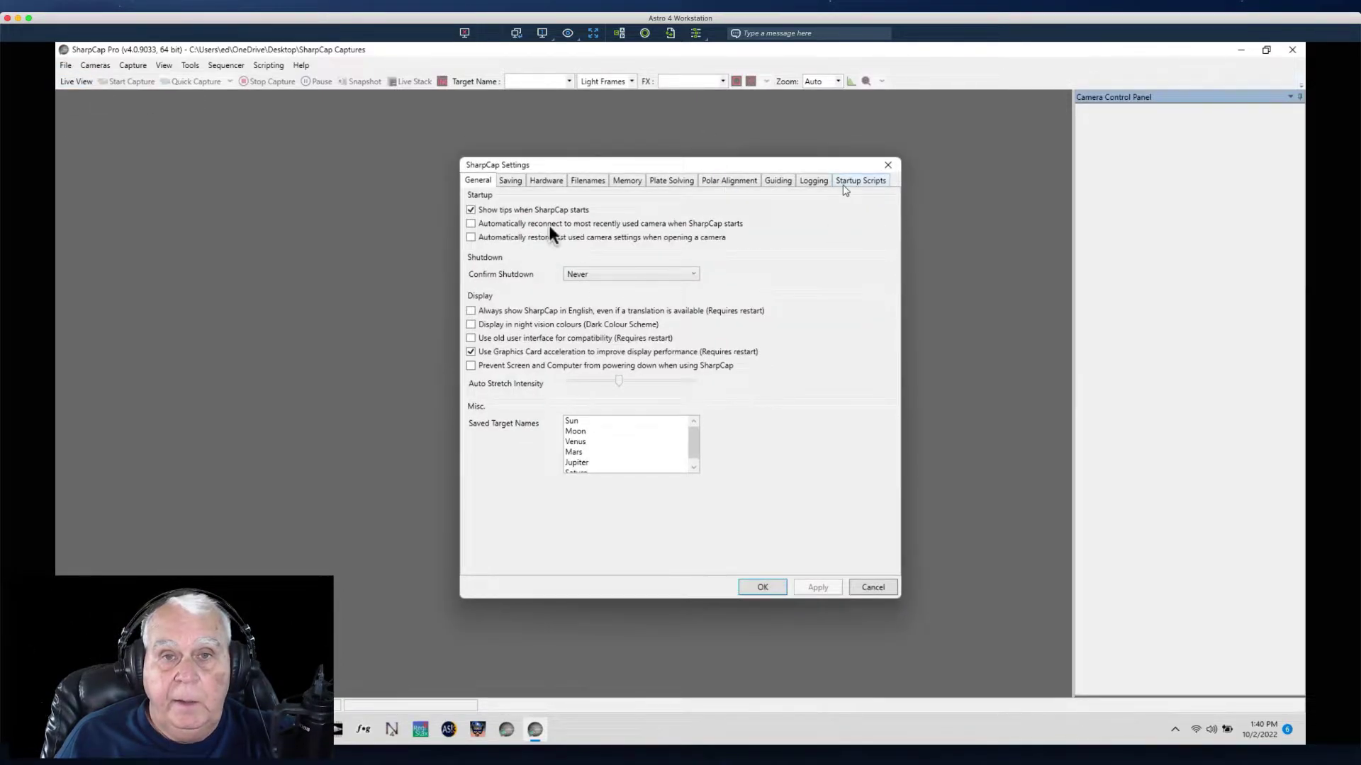
pyautogui.click(588, 180)
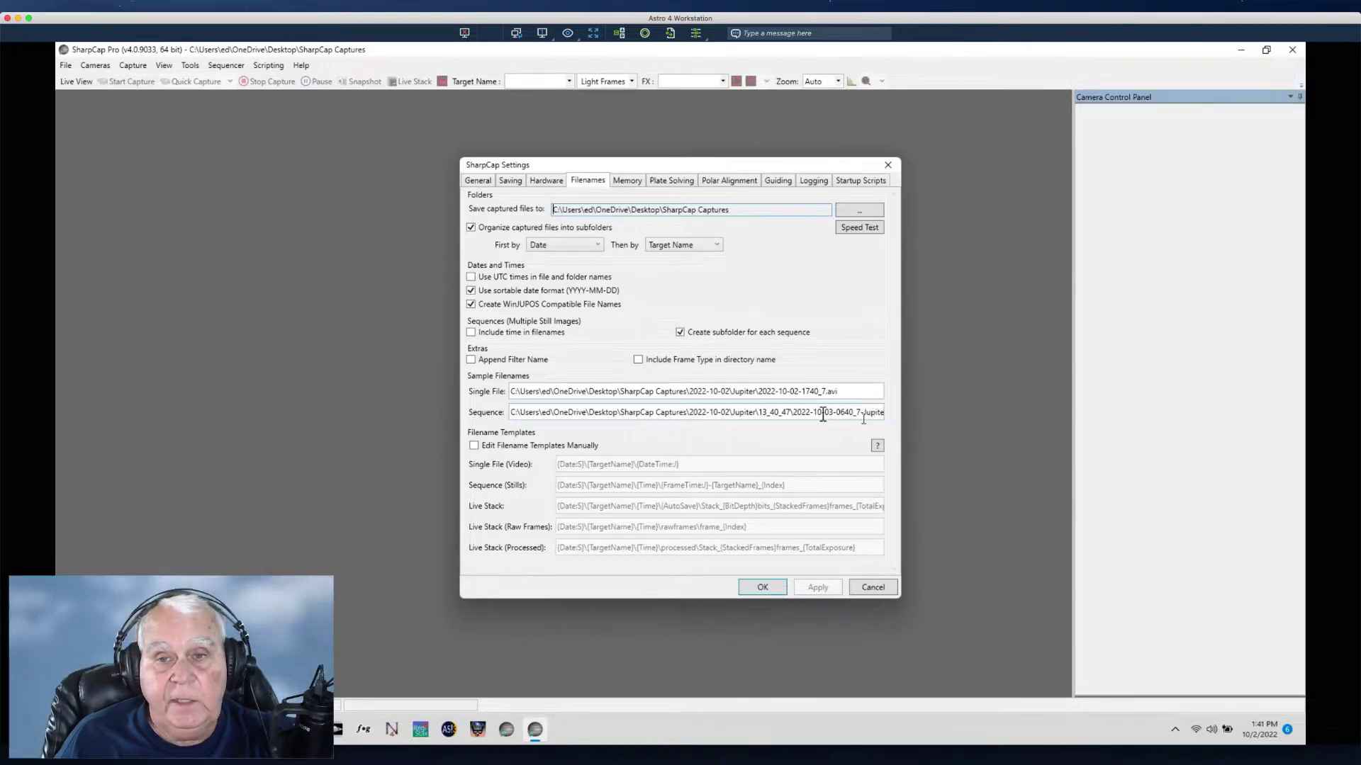
# - Accept SharpCap's filename settings and close SharpCap
pyautogui.click(762, 587)
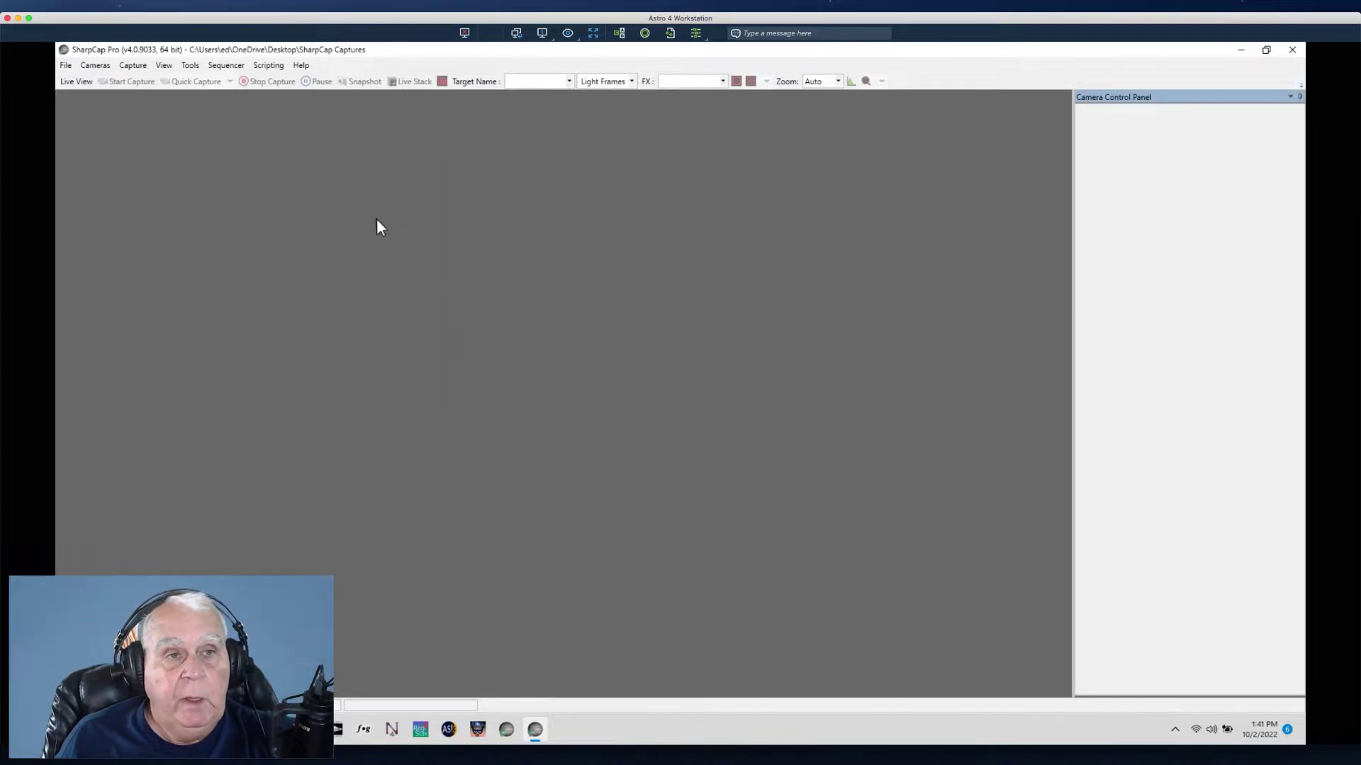
pyautogui.click(1290, 51)
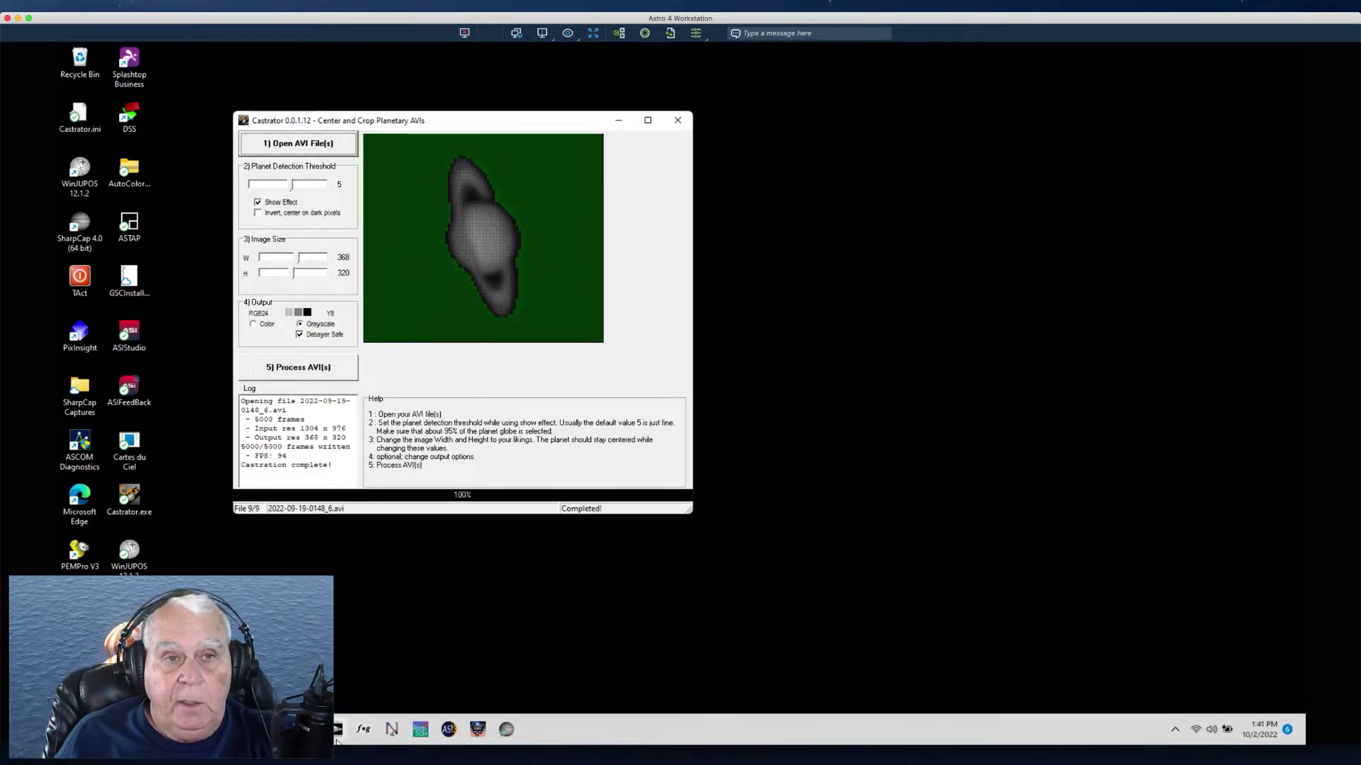
# - Show the Castrator download page on Softpedia, and close both the browser and Castrator
pyautogui.click(220, 730)
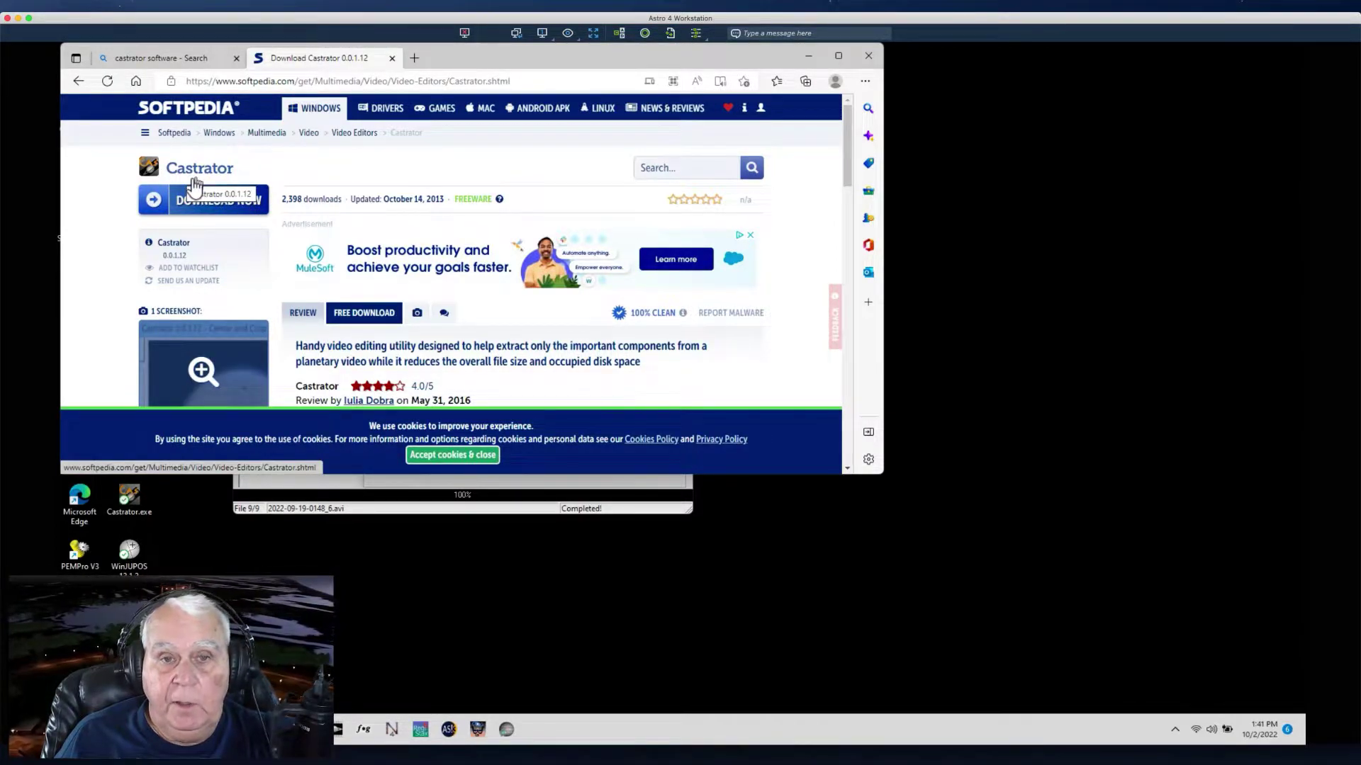
pyautogui.click(868, 58)
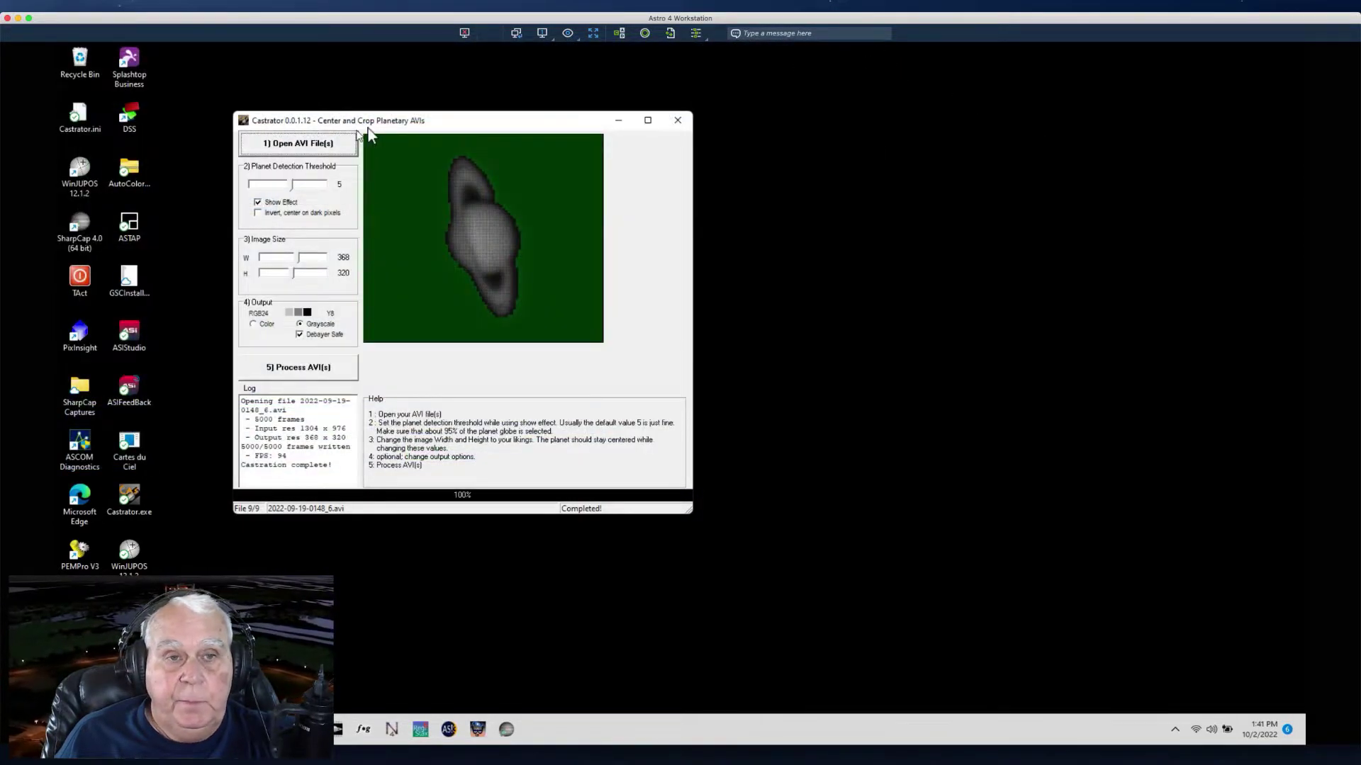
pyautogui.moveTo(443, 127); pyautogui.dragTo(442, 120)
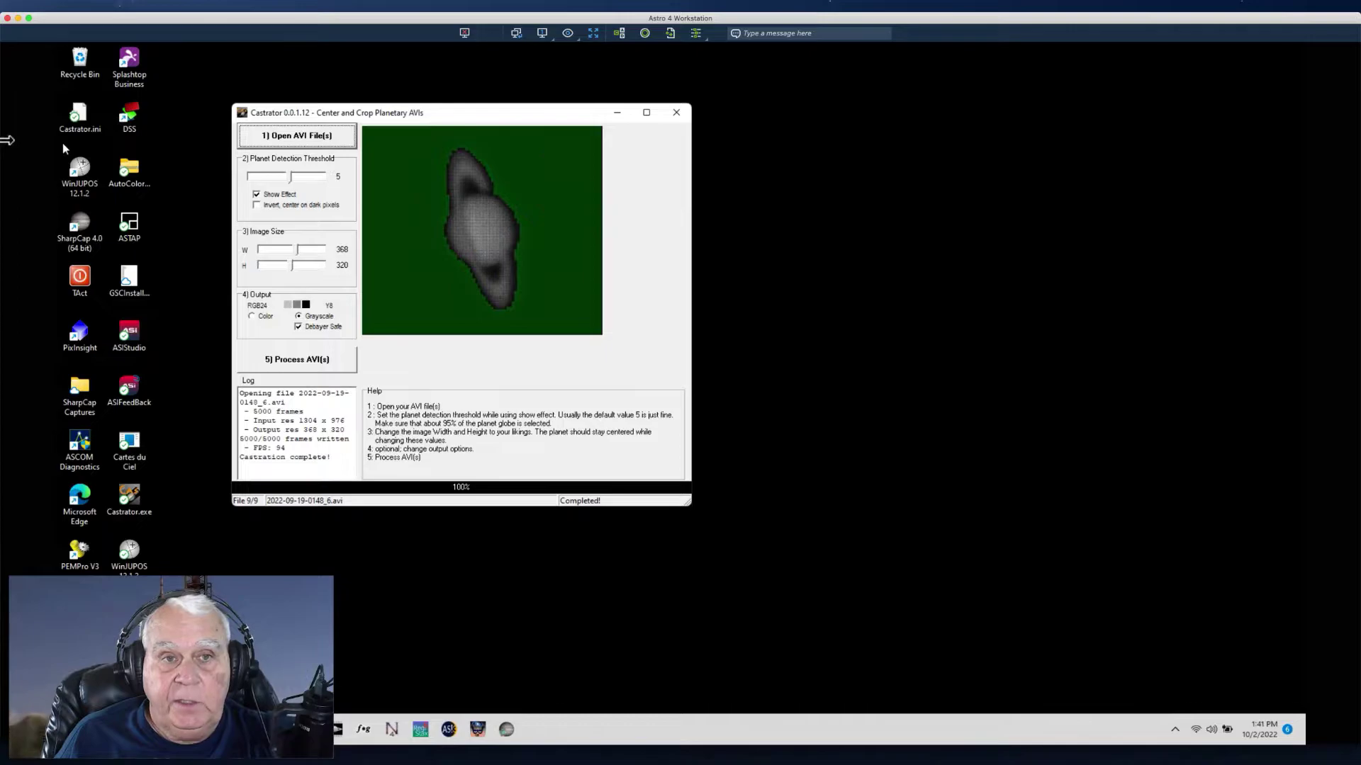
pyautogui.click(675, 116)
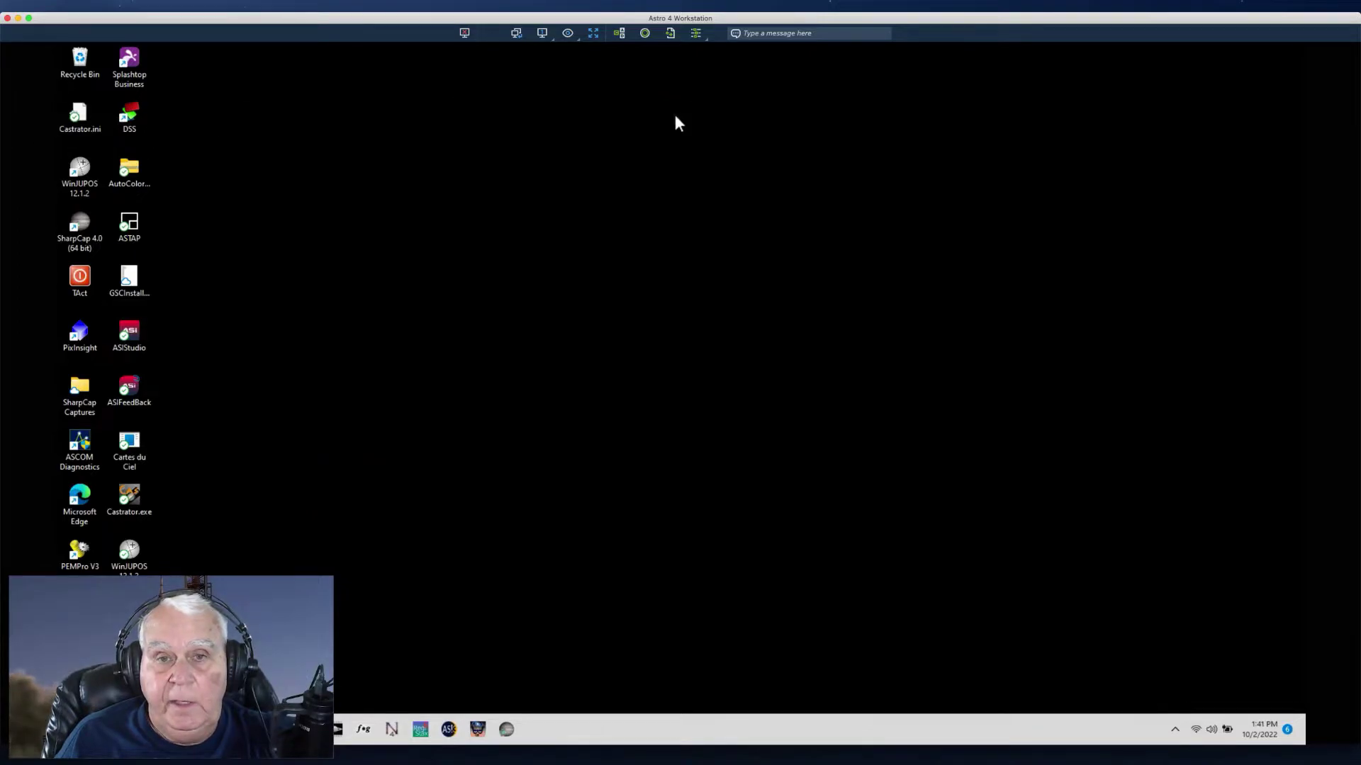
# - Launch AutoStakkert and arrange its windows side by side, with the main window to the left of Frame View
pyautogui.click(449, 730)
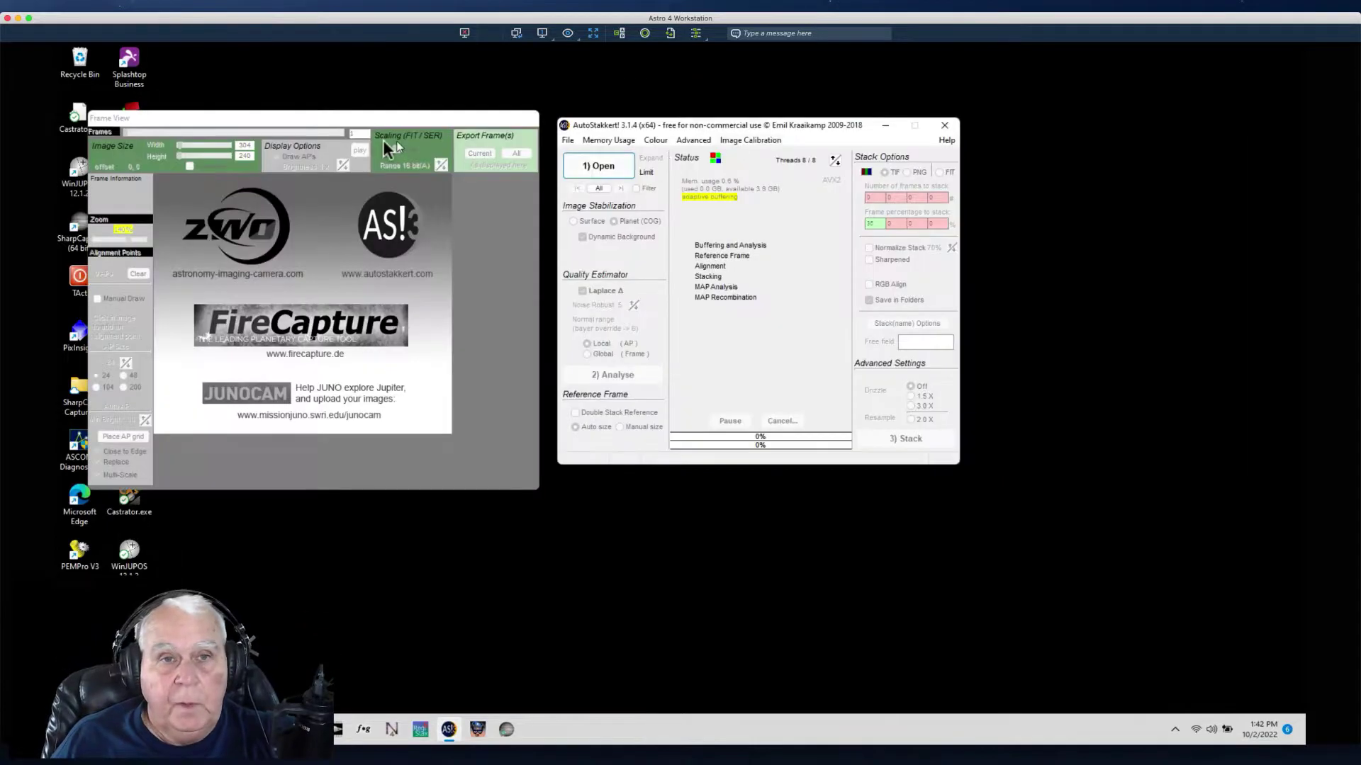
pyautogui.moveTo(286, 122); pyautogui.dragTo(294, 101)
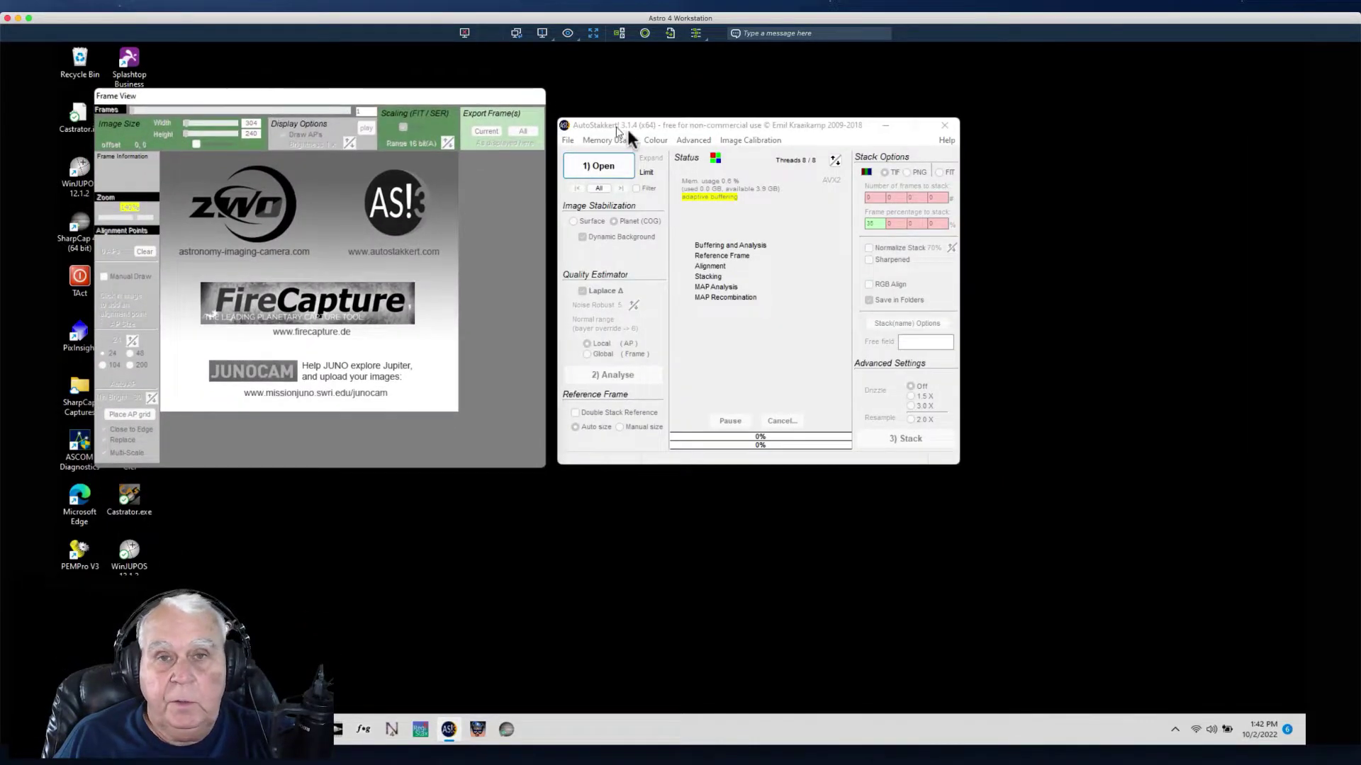
pyautogui.moveTo(622, 127); pyautogui.dragTo(621, 102)
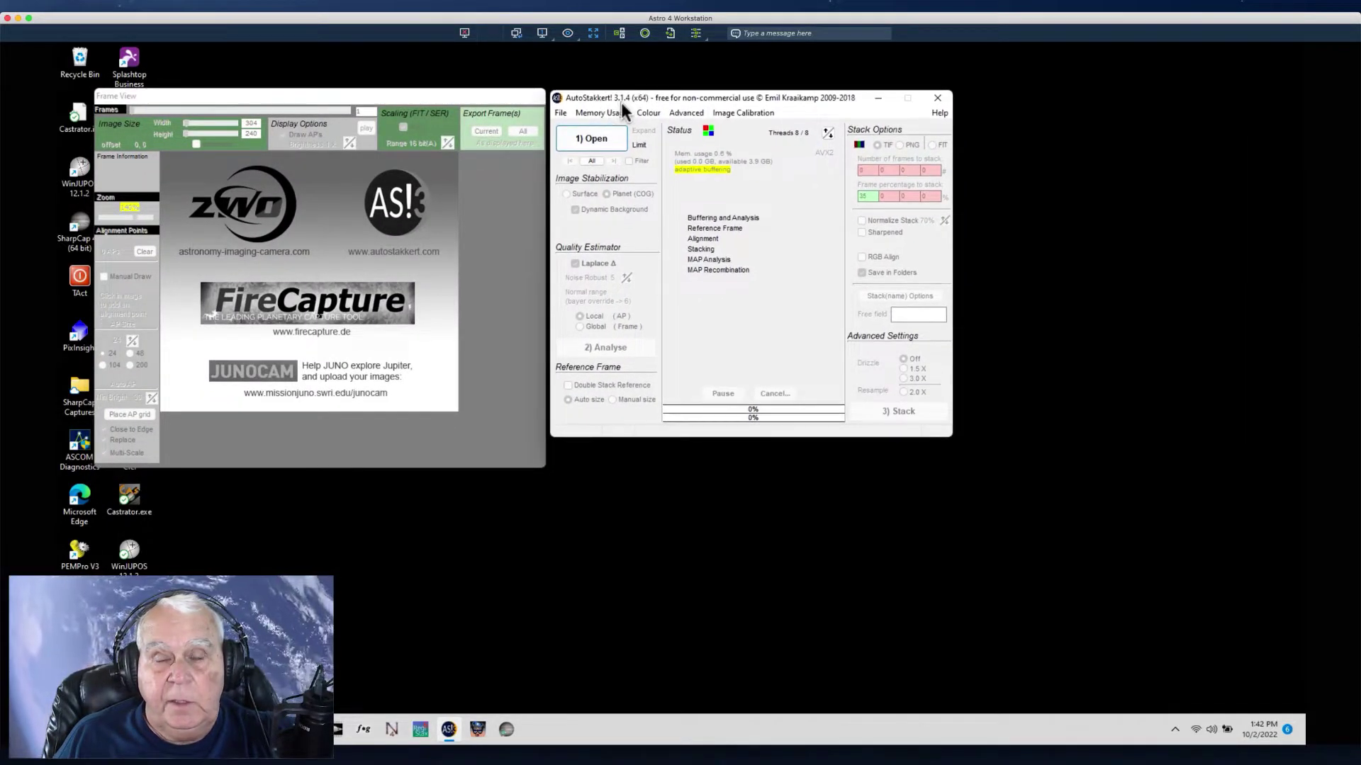
pyautogui.moveTo(456, 96); pyautogui.dragTo(477, 81)
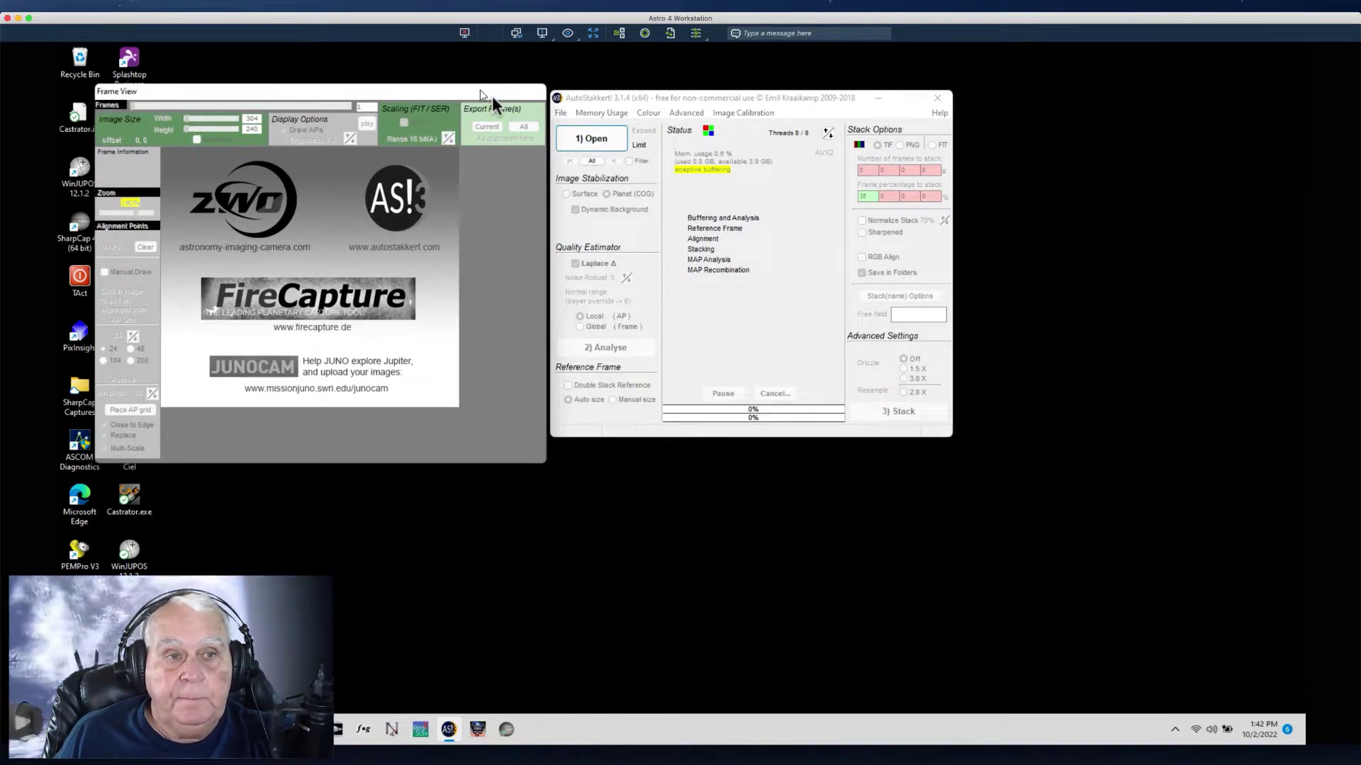
pyautogui.moveTo(615, 98); pyautogui.dragTo(162, 284)
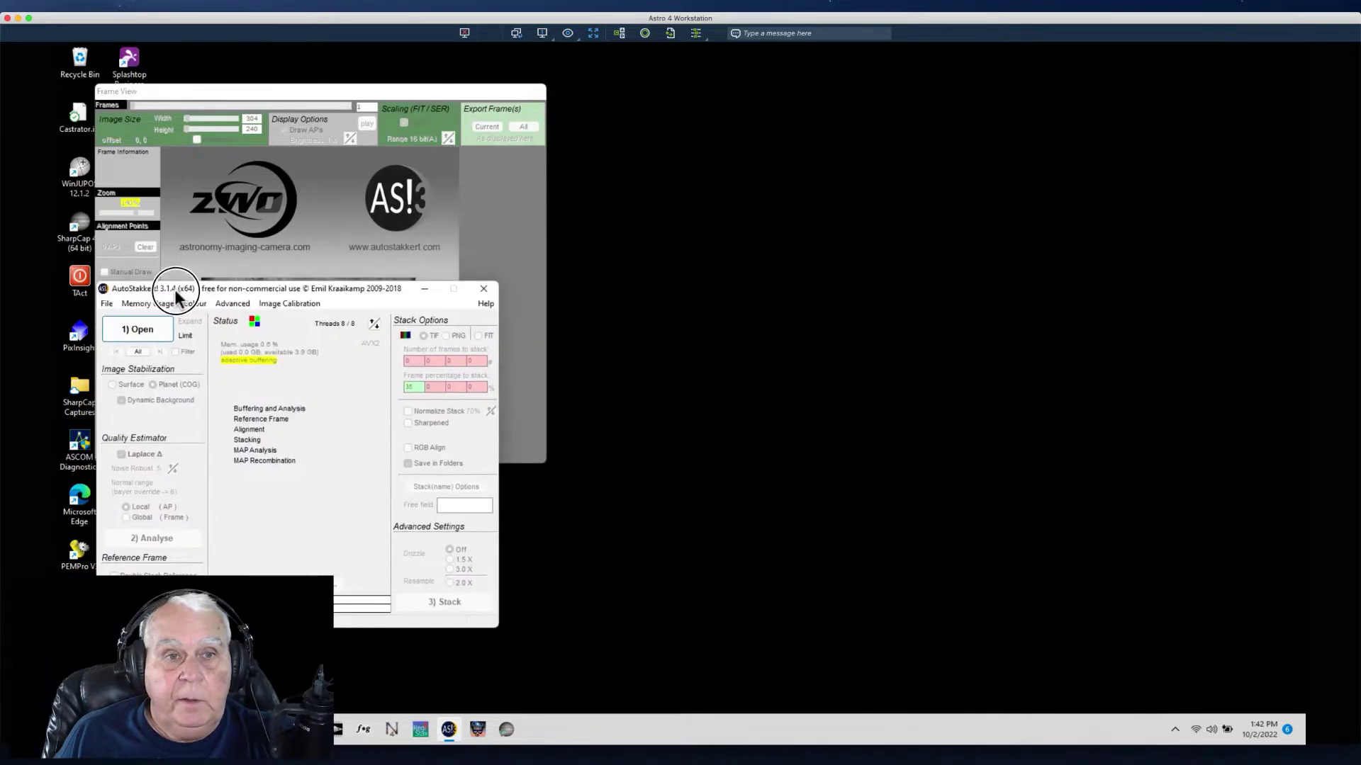
pyautogui.moveTo(188, 102); pyautogui.dragTo(700, 101)
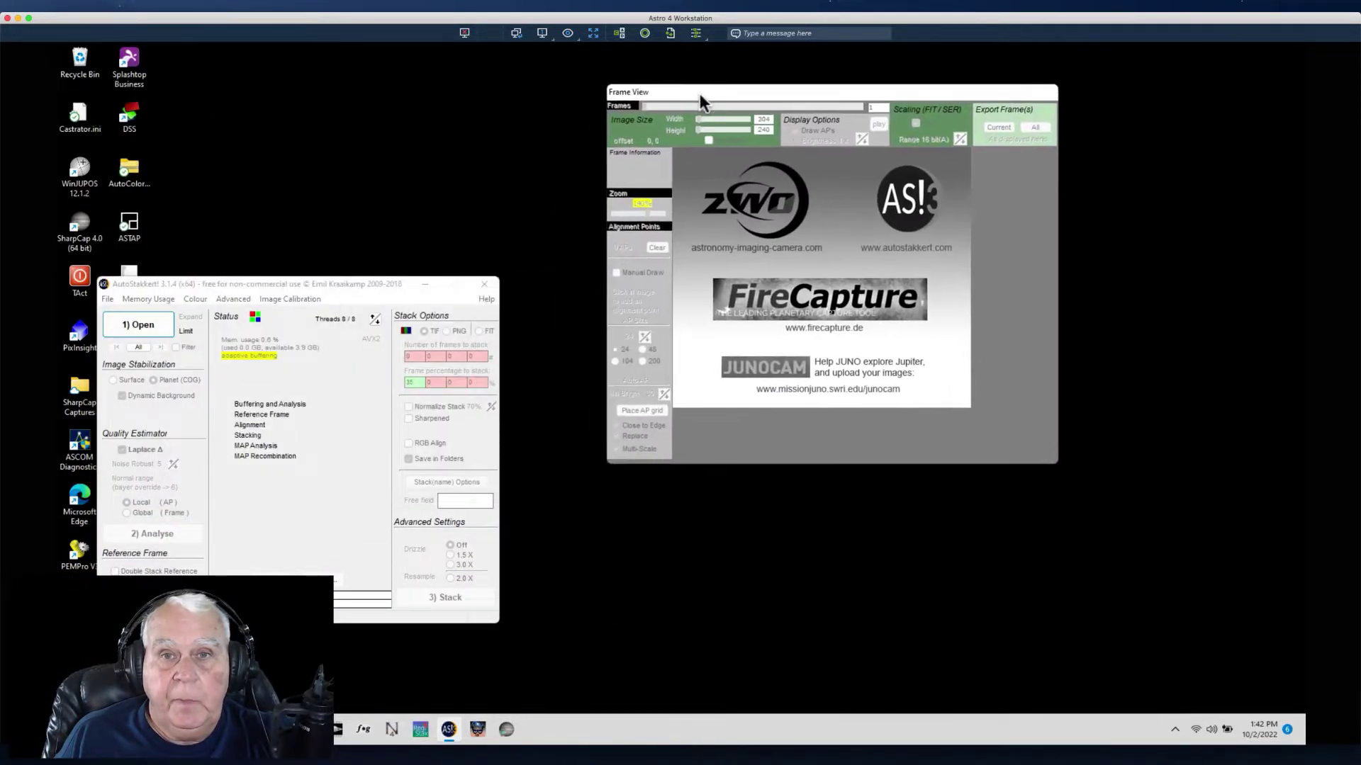
pyautogui.moveTo(177, 290); pyautogui.dragTo(275, 97)
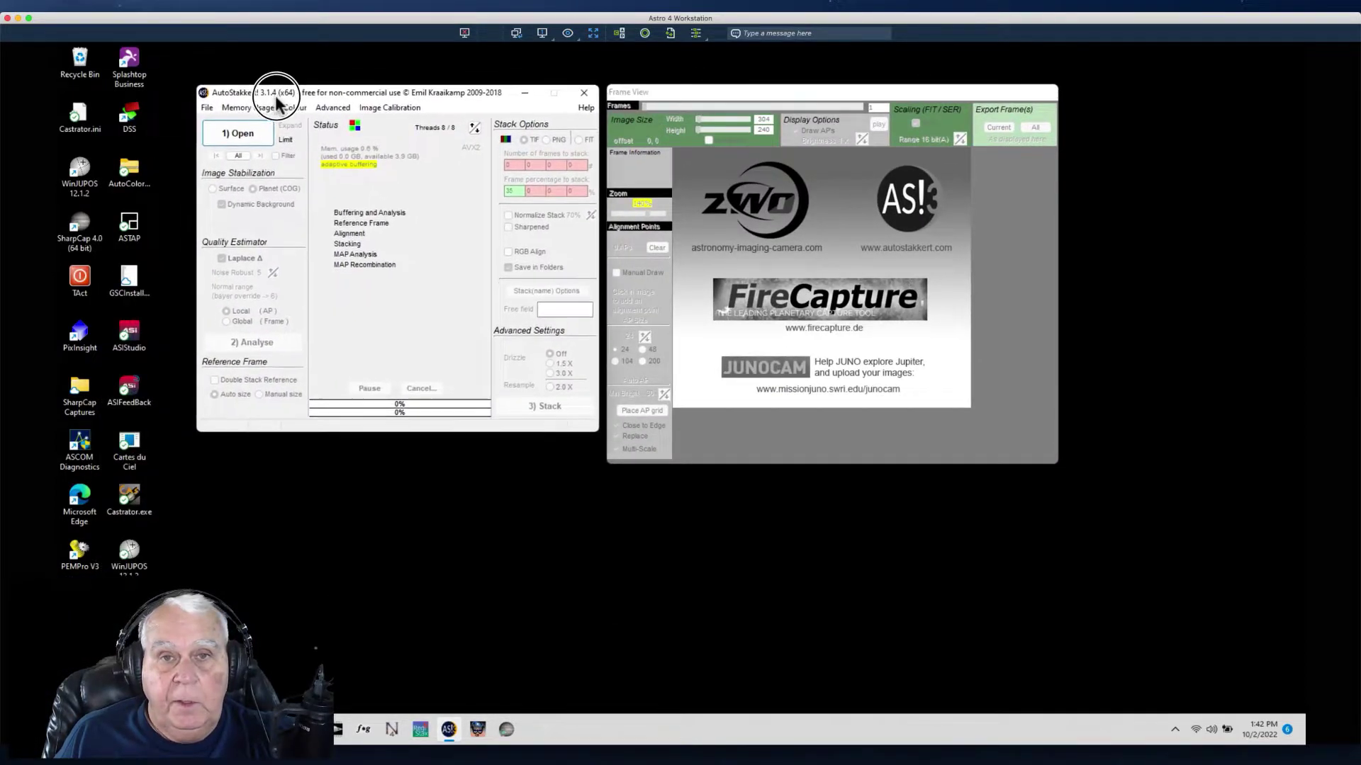
# - Start opening recordings and browse to the Saturn folder inside 9-24-22 Planatary on the Astro III (E:) drive
pyautogui.click(234, 135)
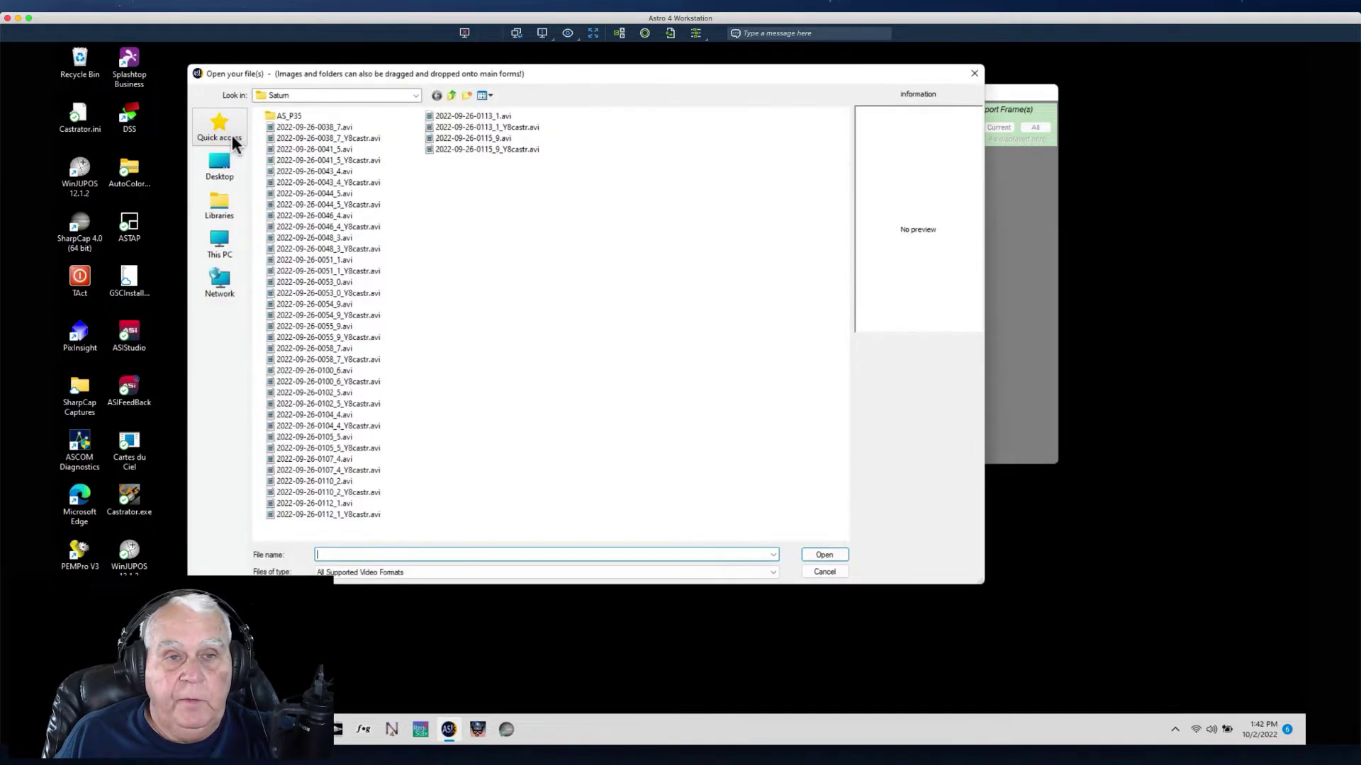
pyautogui.click(415, 96)
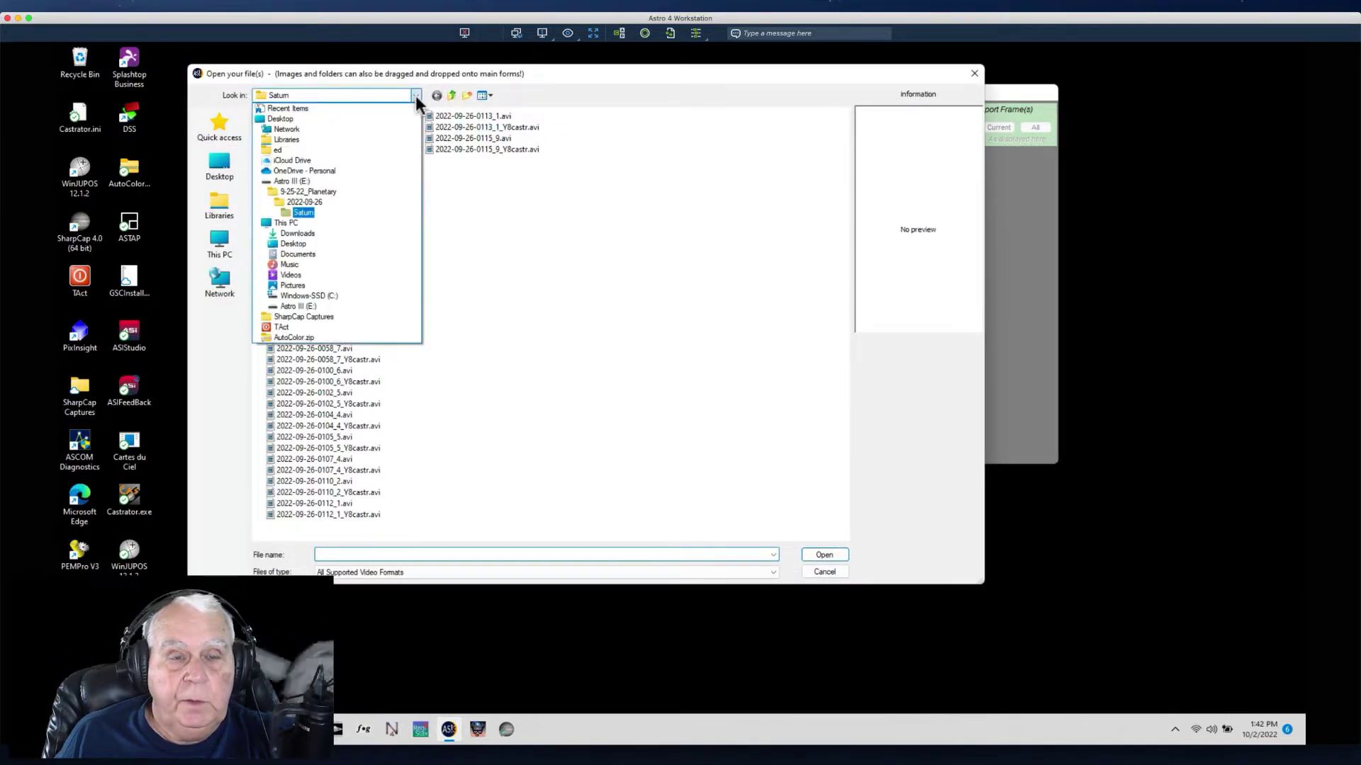
pyautogui.click(290, 309)
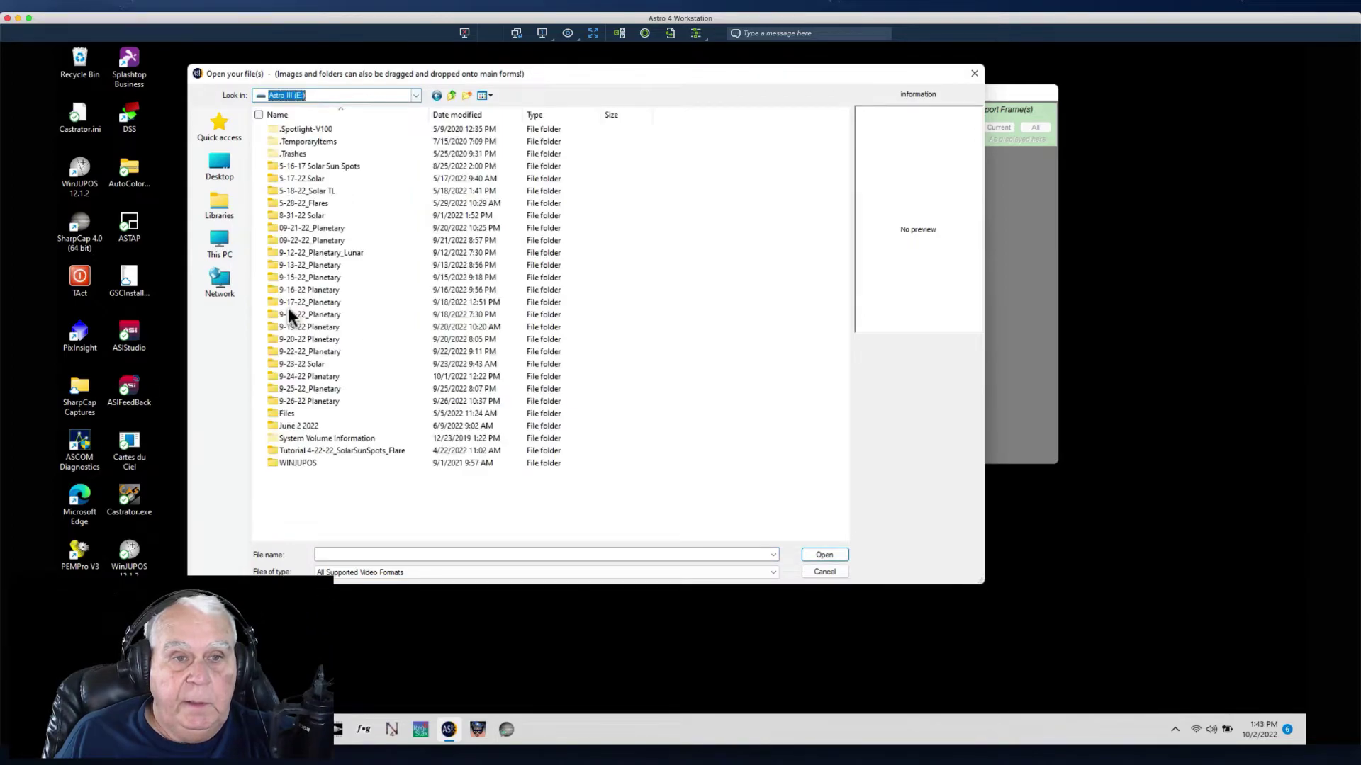
pyautogui.doubleClick(304, 384)
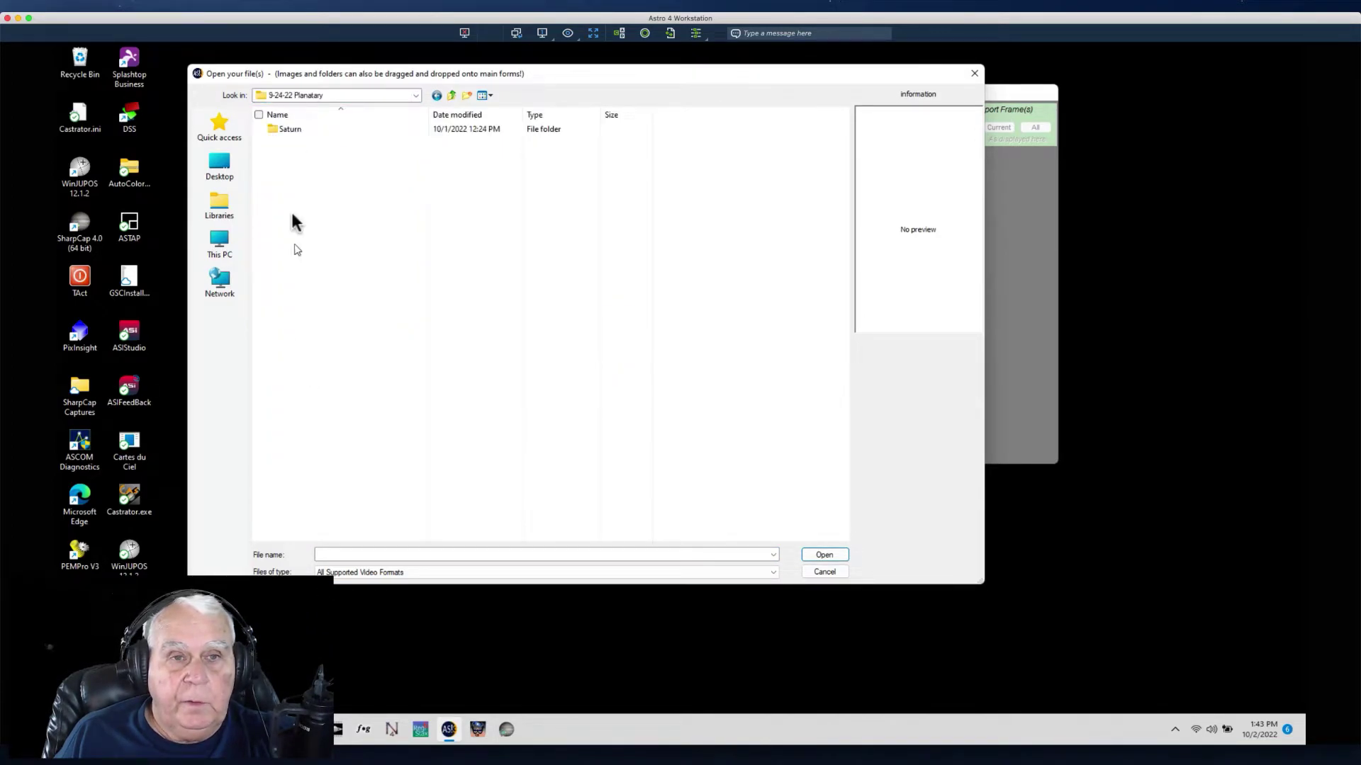
pyautogui.doubleClick(282, 132)
pyautogui.click(350, 150)
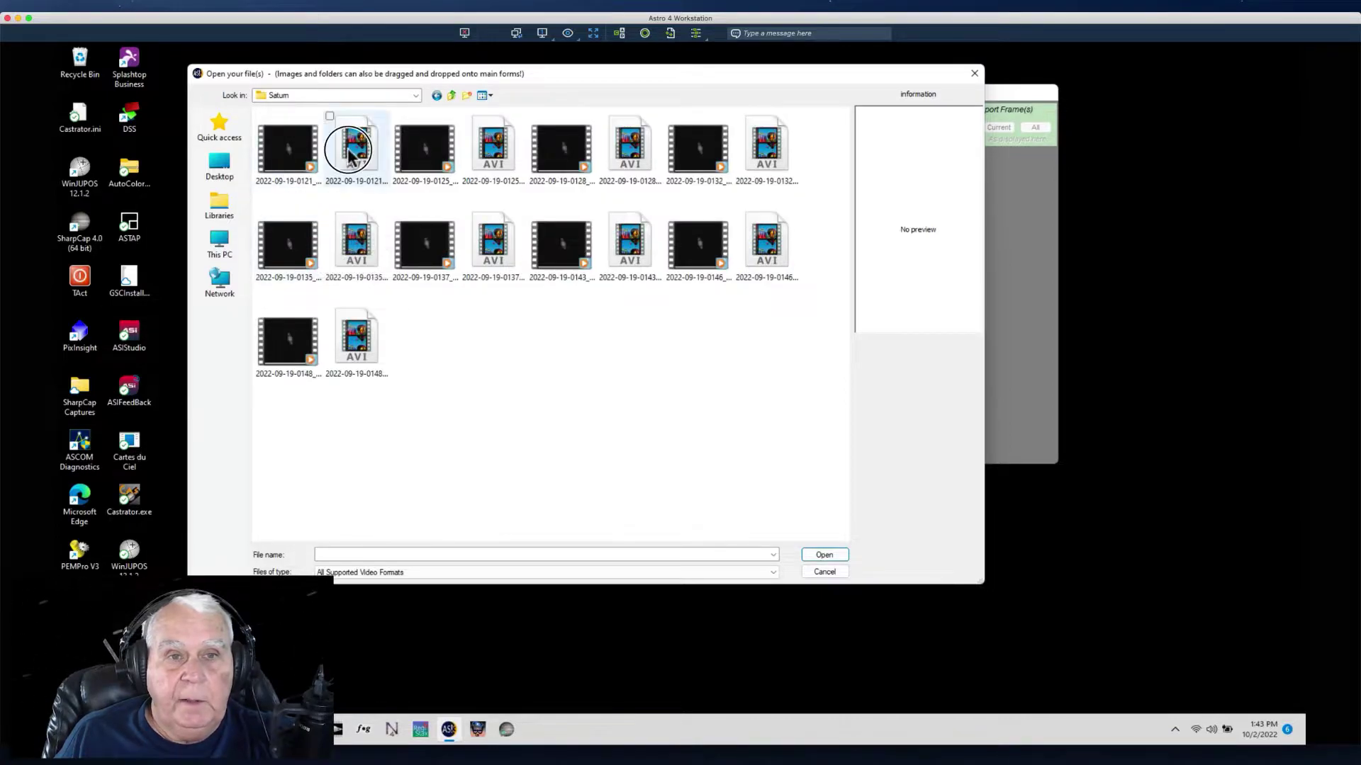
pyautogui.keyDown('ctrl'); pyautogui.click(487, 152); pyautogui.keyUp('ctrl')
pyautogui.keyDown('ctrl'); pyautogui.click(608, 152); pyautogui.keyUp('ctrl')
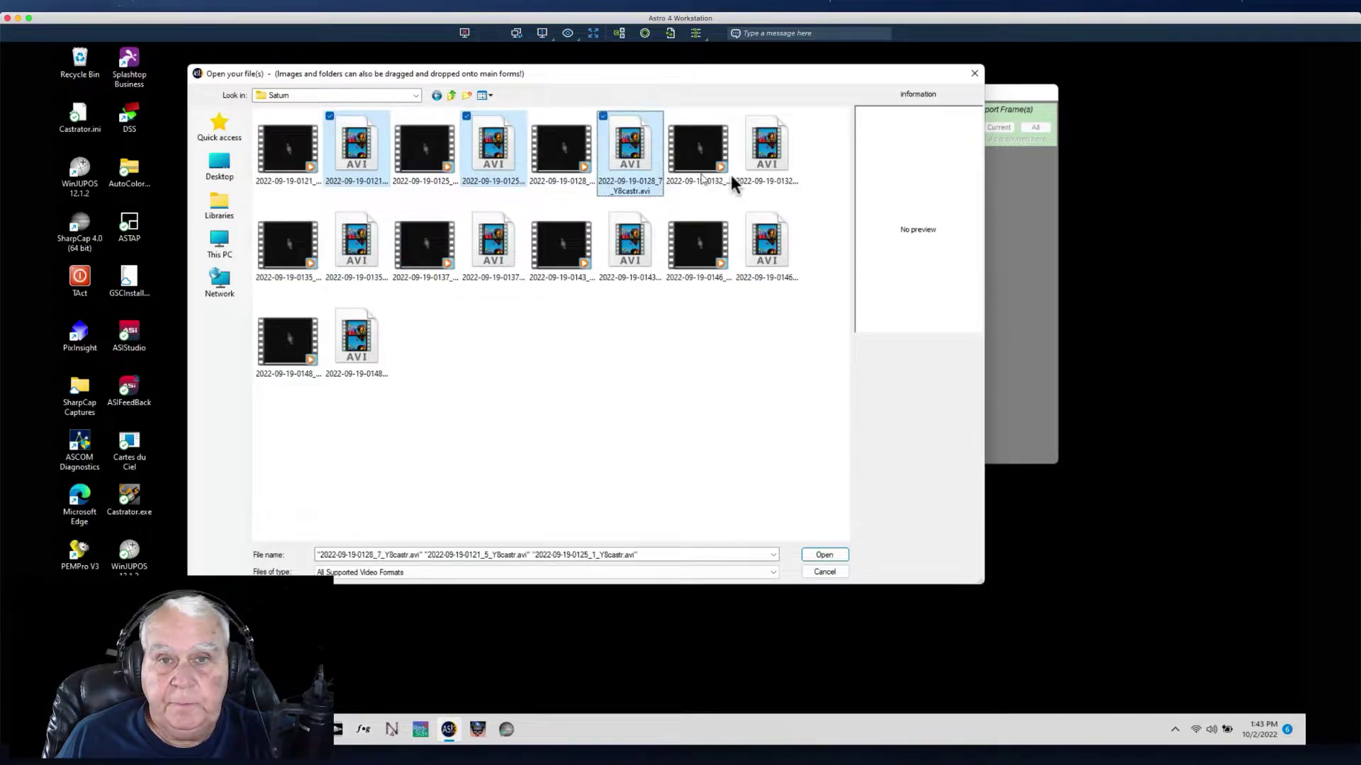
pyautogui.keyDown('ctrl'); pyautogui.click(741, 156); pyautogui.keyUp('ctrl')
pyautogui.keyDown('ctrl'); pyautogui.click(358, 252); pyautogui.keyUp('ctrl')
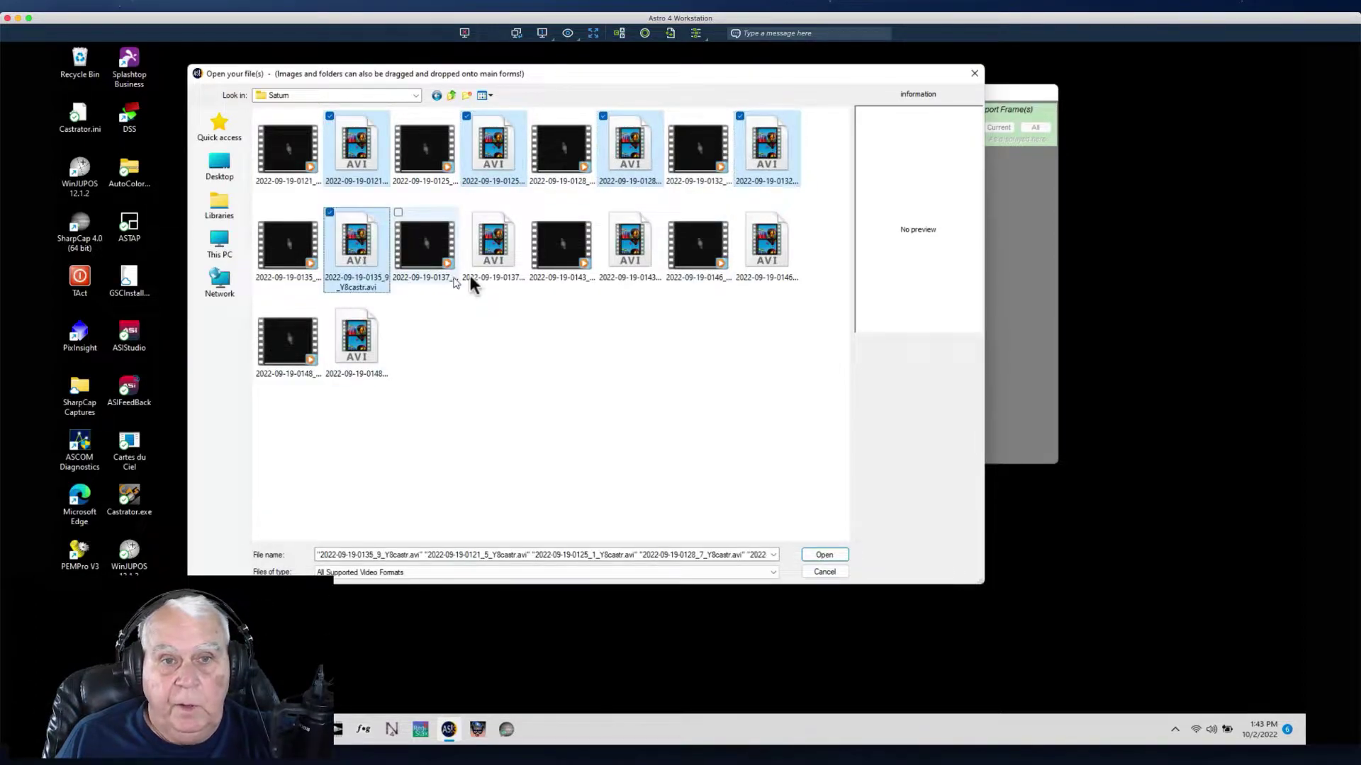
pyautogui.keyDown('ctrl'); pyautogui.click(487, 251); pyautogui.keyUp('ctrl')
pyautogui.keyDown('ctrl'); pyautogui.click(616, 262); pyautogui.keyUp('ctrl')
pyautogui.keyDown('ctrl'); pyautogui.click(759, 262); pyautogui.keyUp('ctrl')
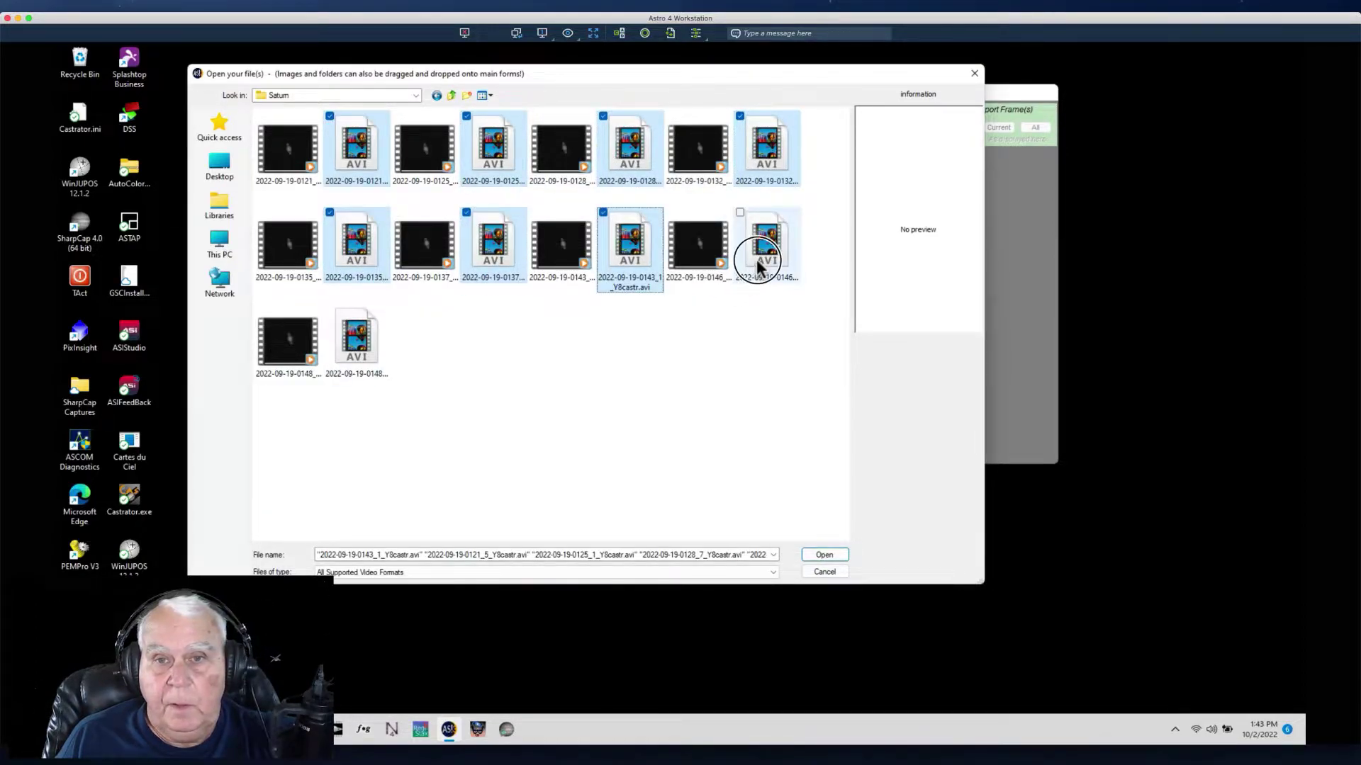
pyautogui.keyDown('ctrl'); pyautogui.click(352, 365); pyautogui.keyUp('ctrl')
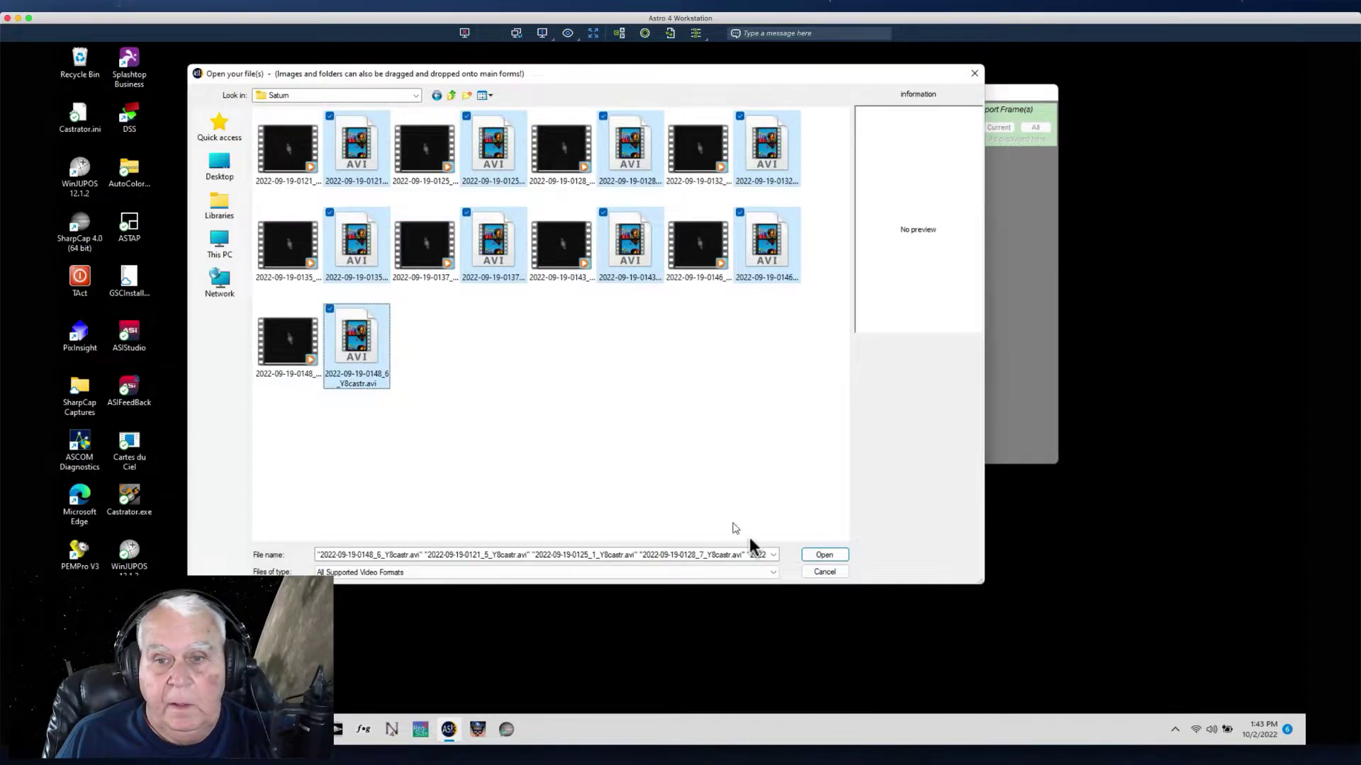
pyautogui.click(818, 551)
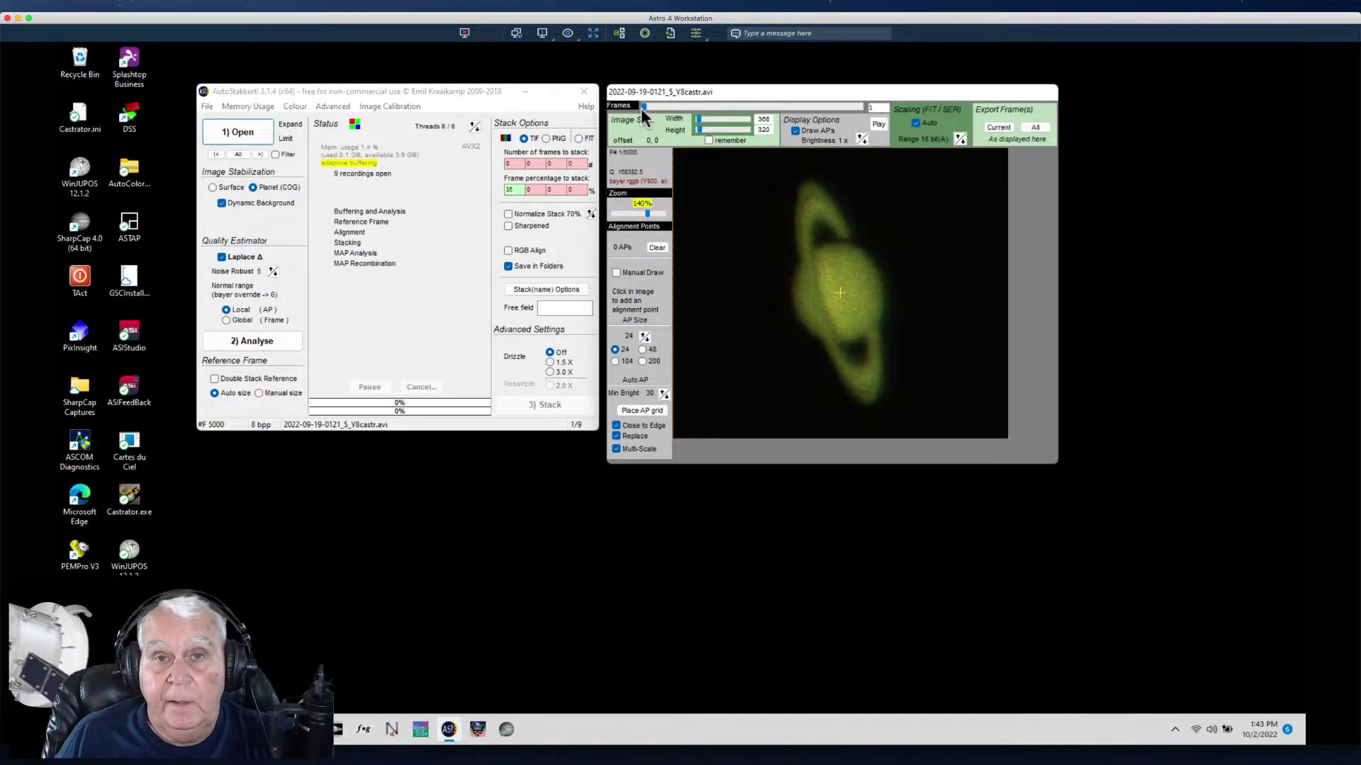
# - Preview the recording up to frame 271, set Noise Robust to 7 and analyse the frame quality
pyautogui.moveTo(642, 107); pyautogui.dragTo(655, 108)
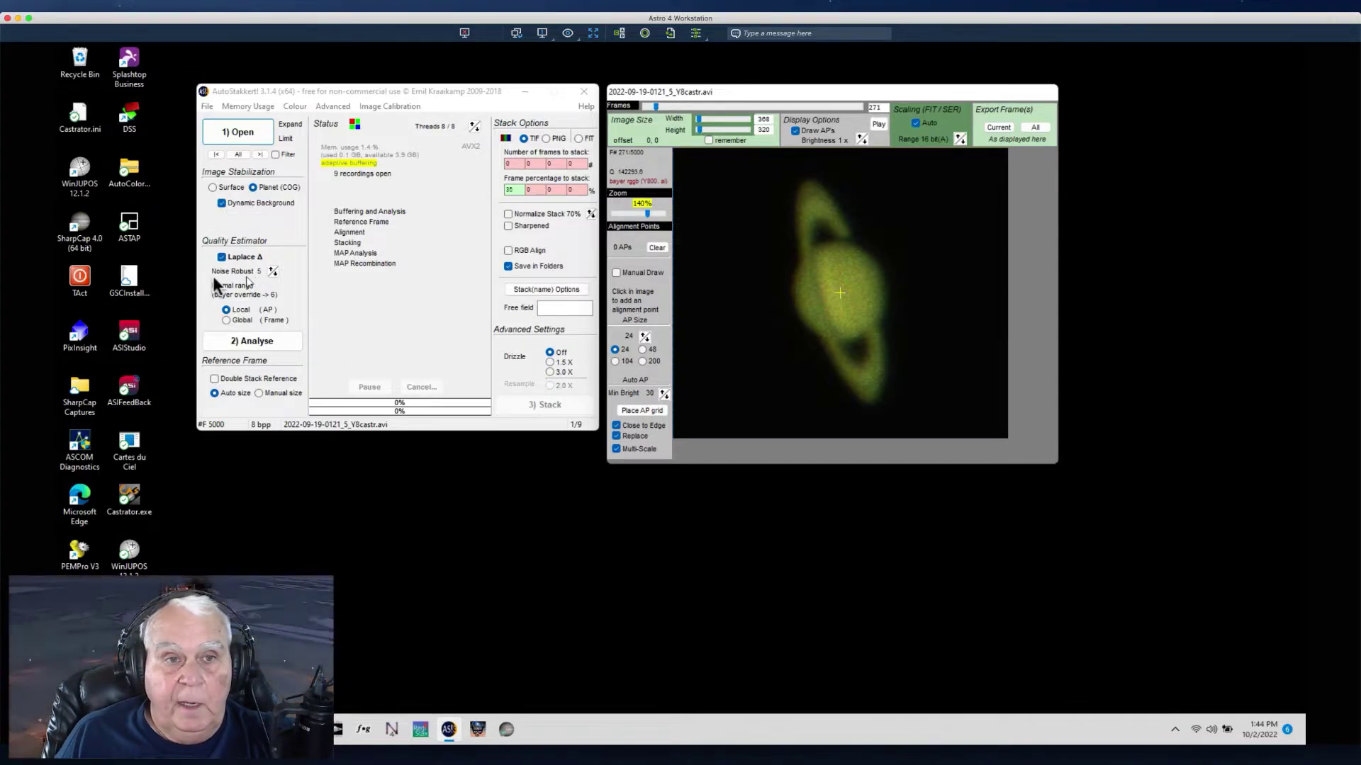
pyautogui.click(272, 273)
pyautogui.click(272, 273)
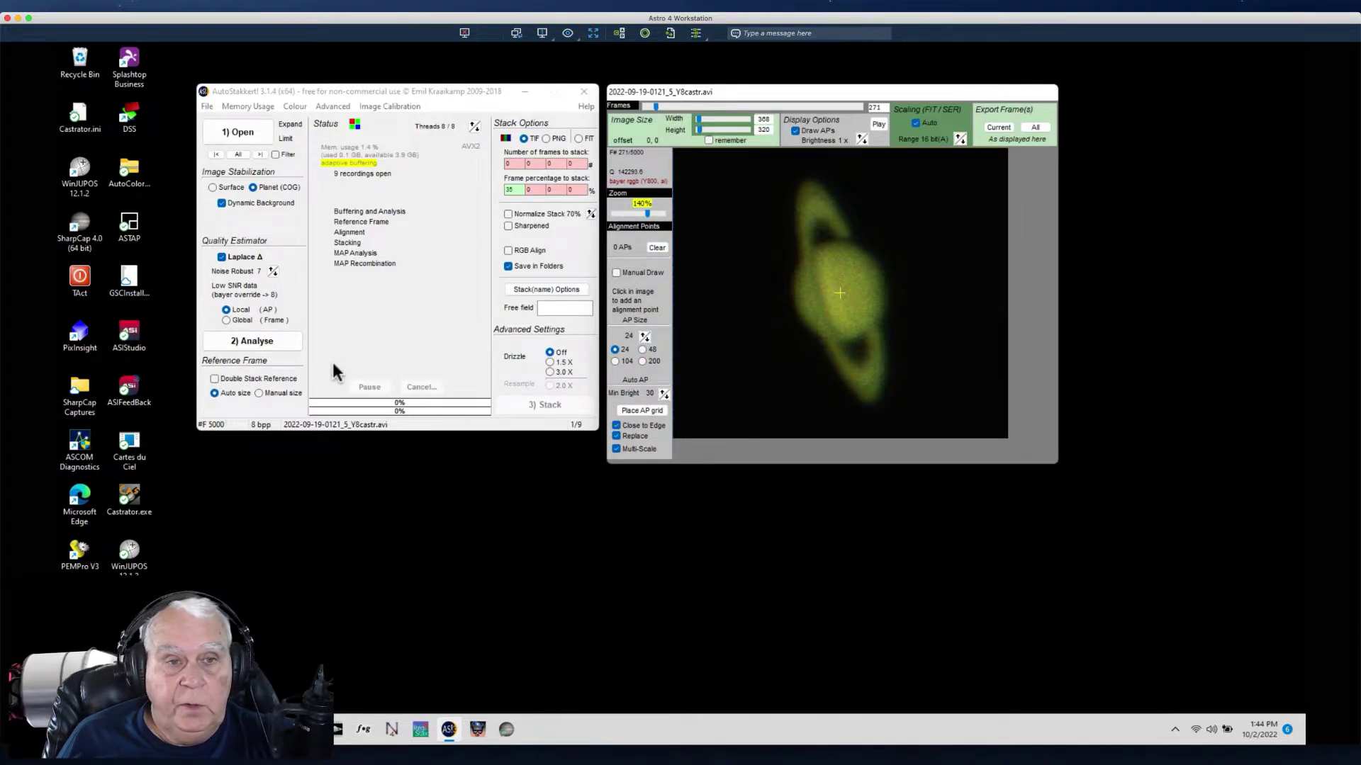
pyautogui.click(251, 342)
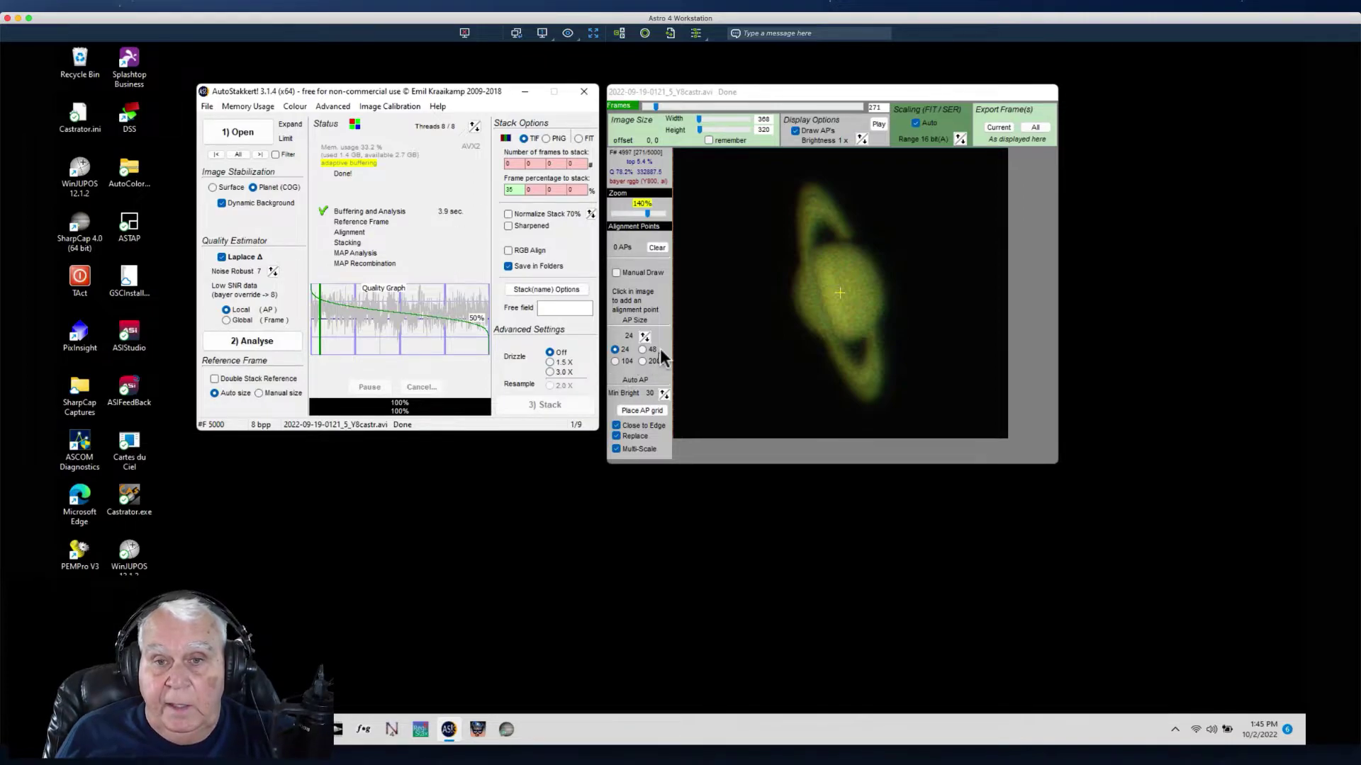
# - Place an automatic alignment point grid over Saturn and move through the quality-sorted frames to frame 4009
pyautogui.click(637, 410)
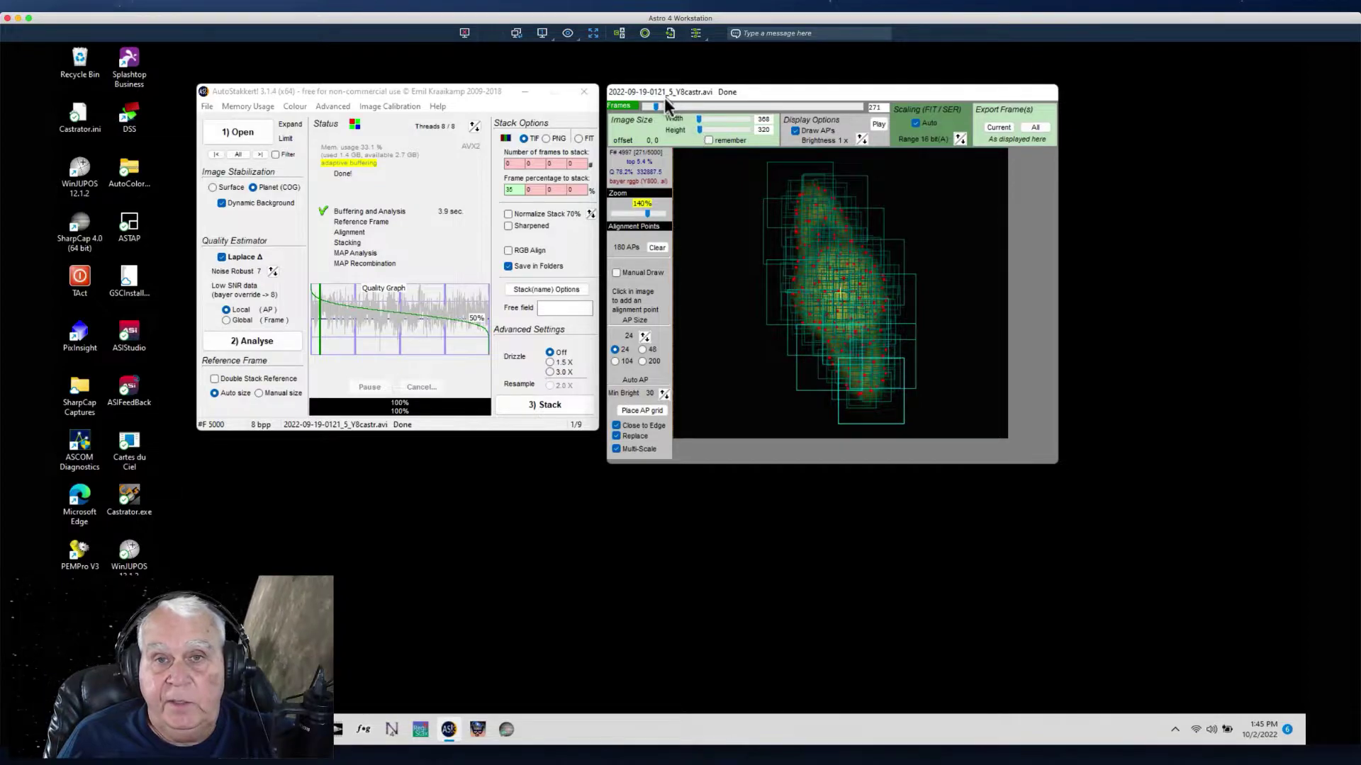
pyautogui.moveTo(656, 102); pyautogui.dragTo(820, 129)
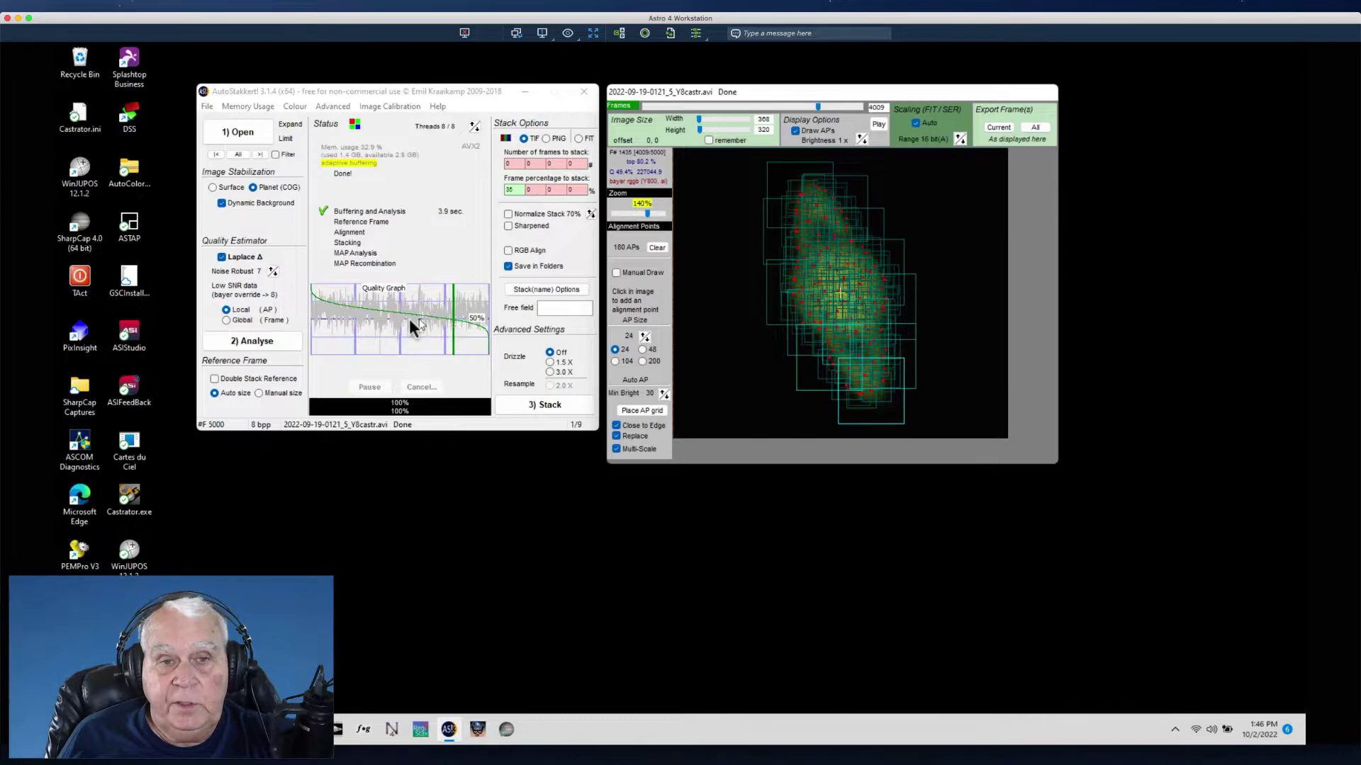
pyautogui.click(542, 309)
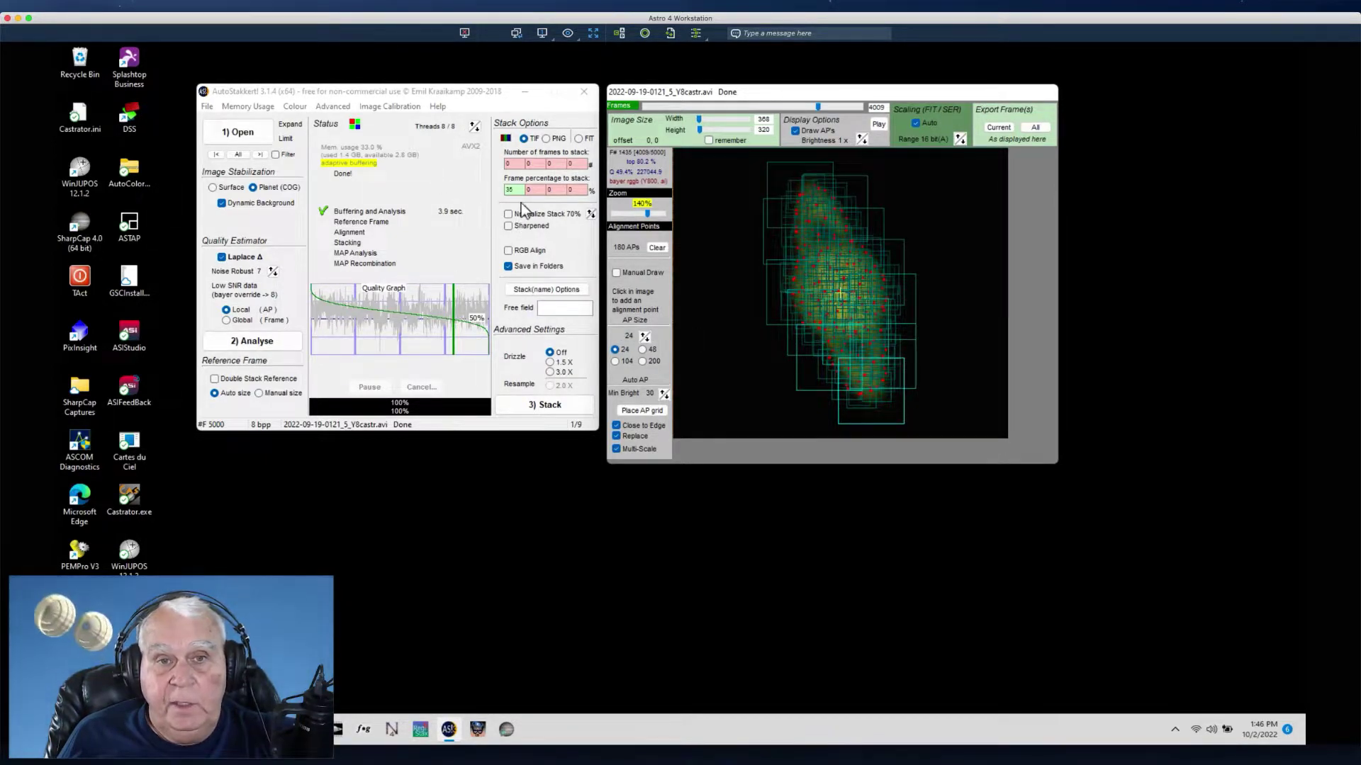
# - Set the frame percentage to stack to 20 and stack all the opened Saturn recordings
pyautogui.doubleClick(506, 189)
pyautogui.write('40')
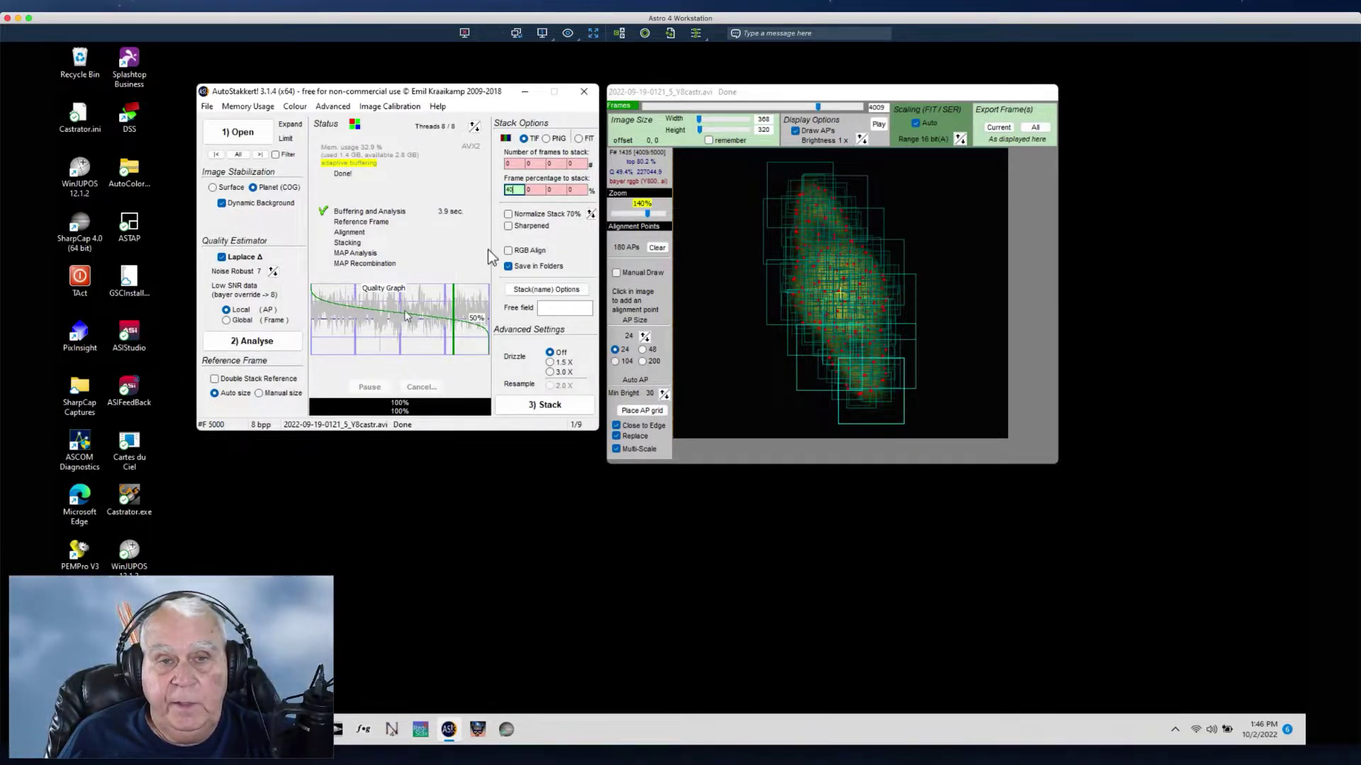
pyautogui.doubleClick(509, 189)
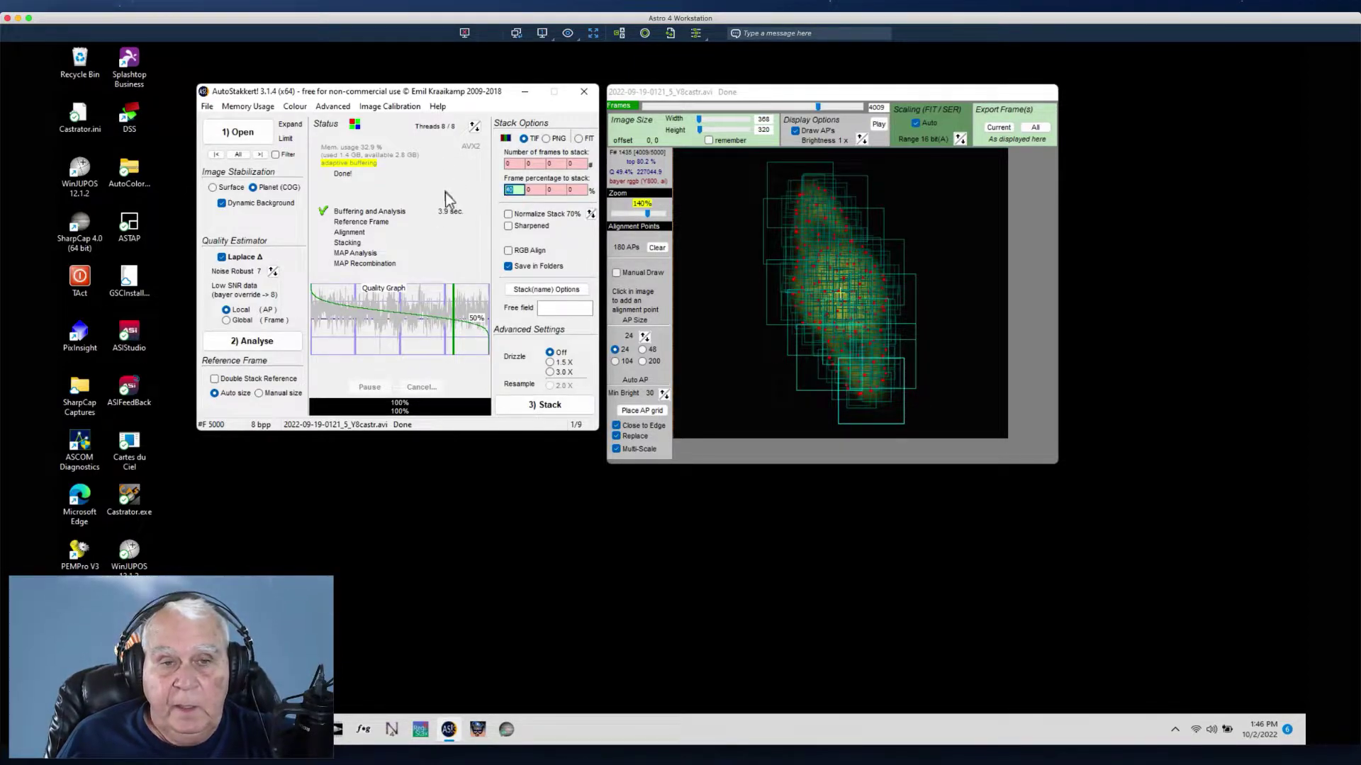
pyautogui.write('20')
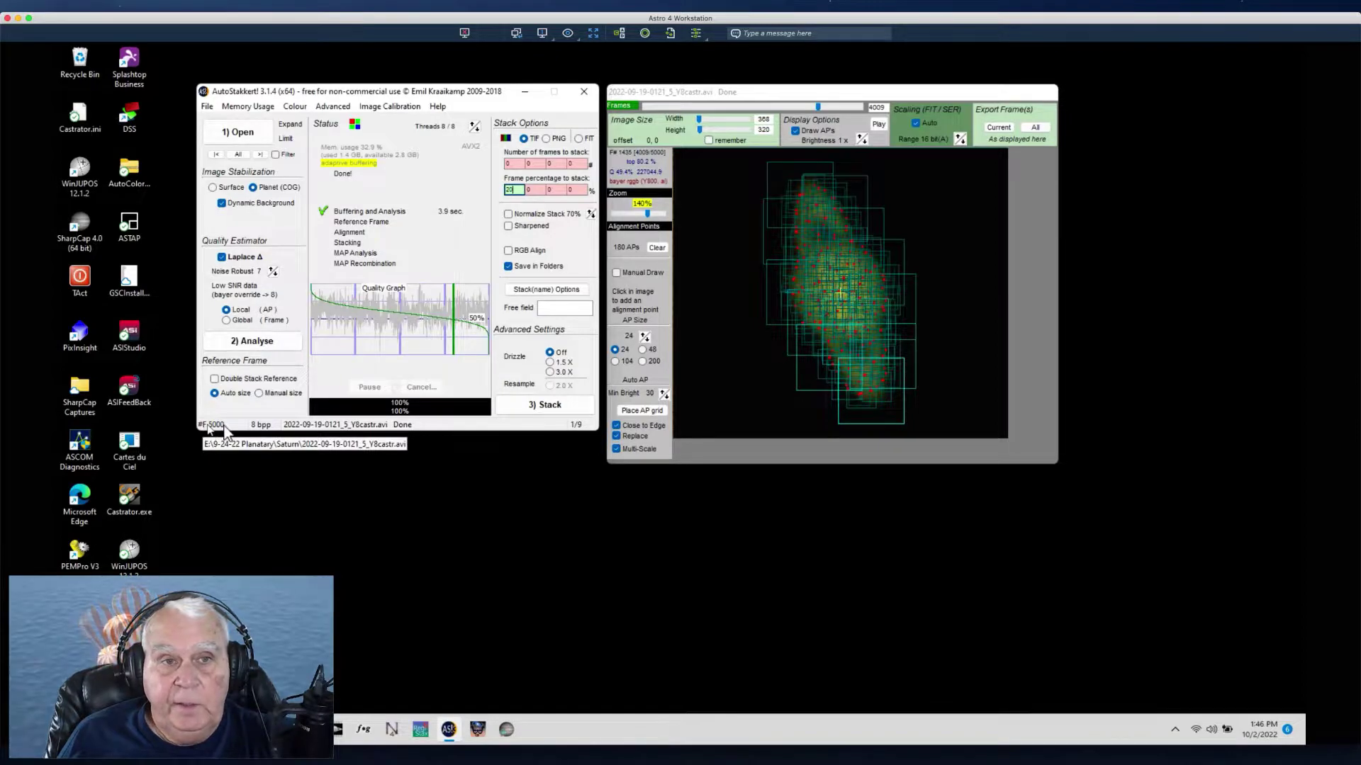
pyautogui.click(544, 407)
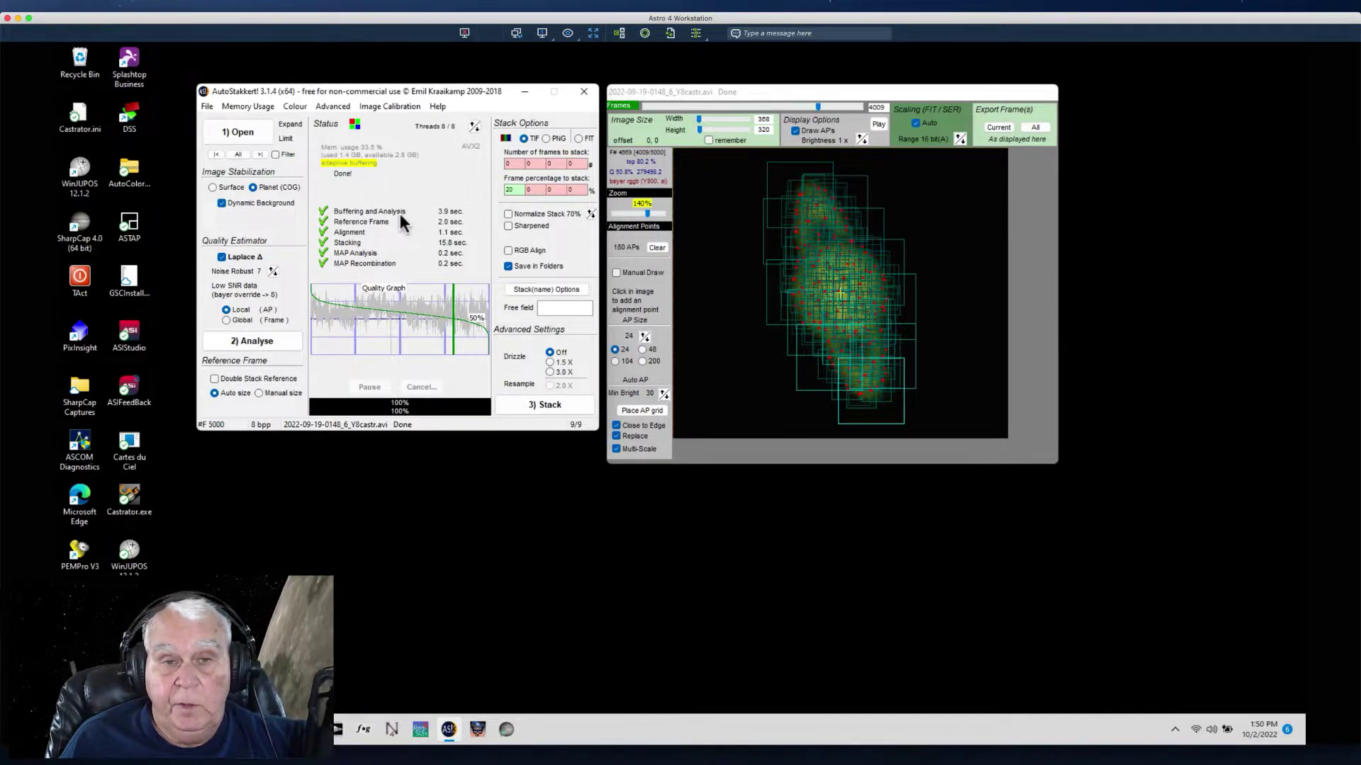
# - Close AutoStakkert and launch RegiStax
pyautogui.click(582, 91)
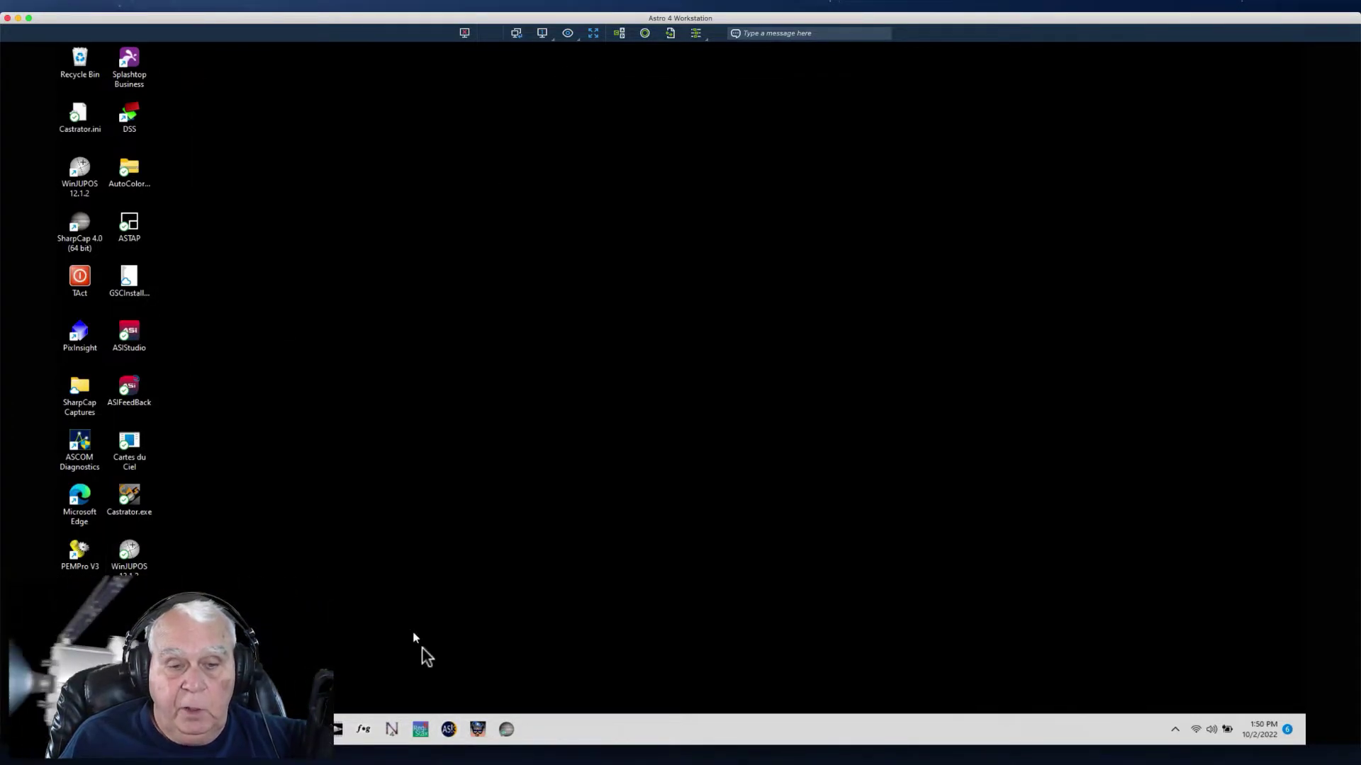
pyautogui.click(420, 730)
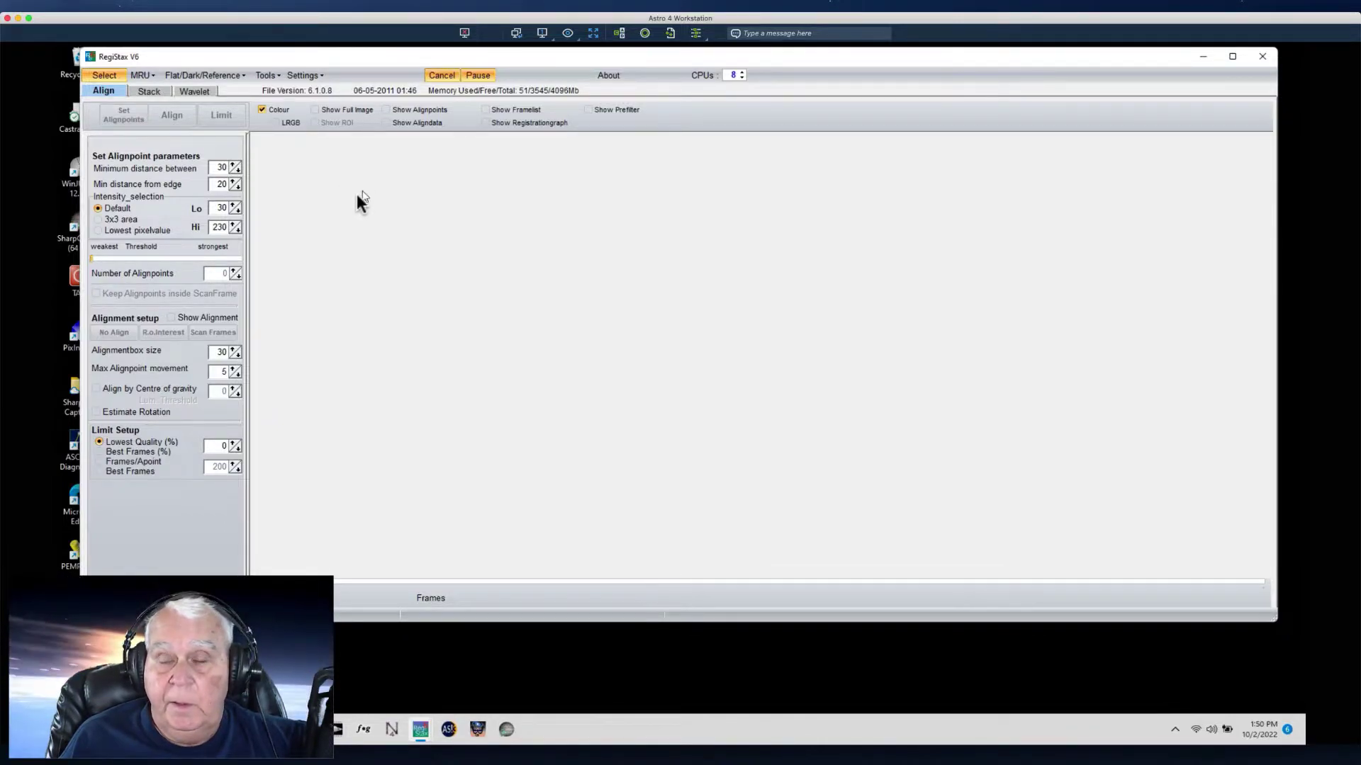
# - Browse for an image to open in the AS_P20 folder under 9-24-22 Planatary\Saturn on the Astro III (E:) drive
pyautogui.click(103, 75)
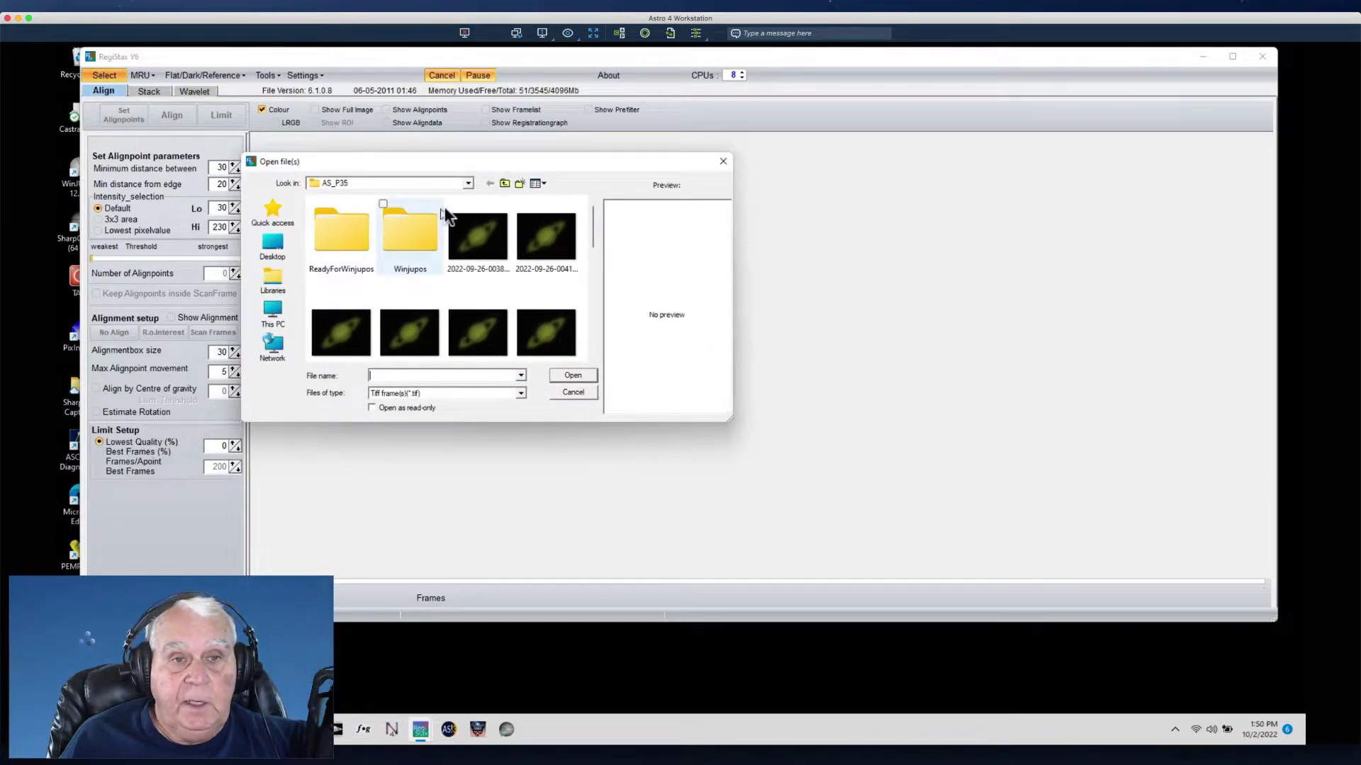
pyautogui.click(500, 183)
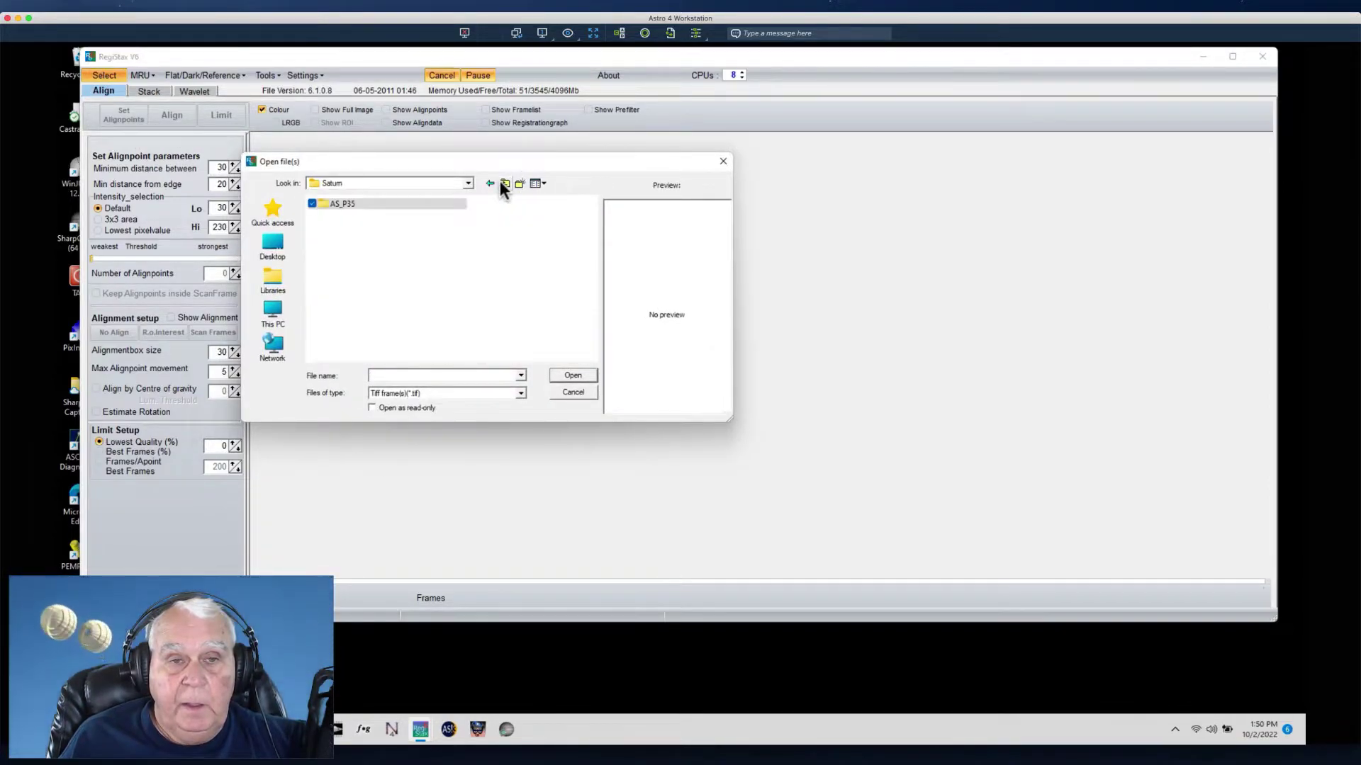
pyautogui.click(267, 318)
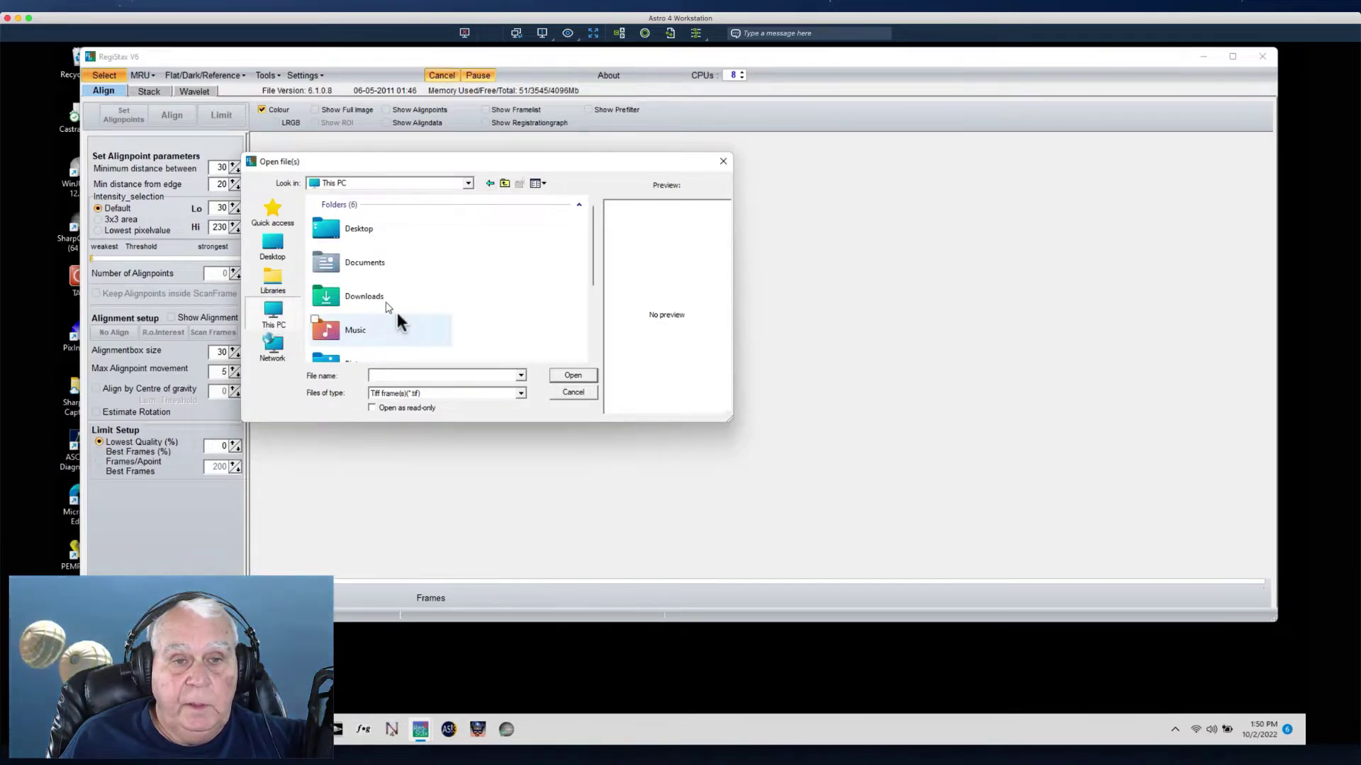
pyautogui.scroll(-3, 397, 310)
pyautogui.doubleClick(370, 347)
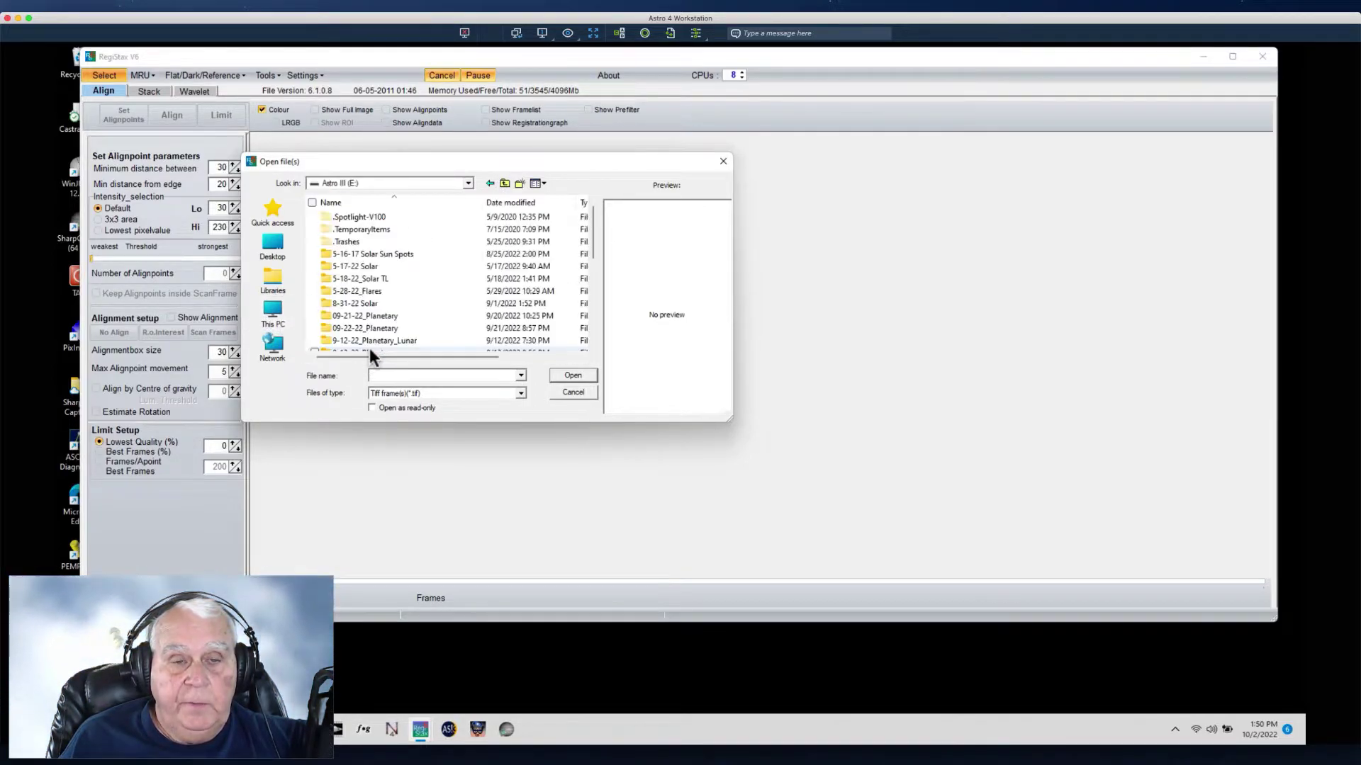
pyautogui.scroll(-5, 376, 300)
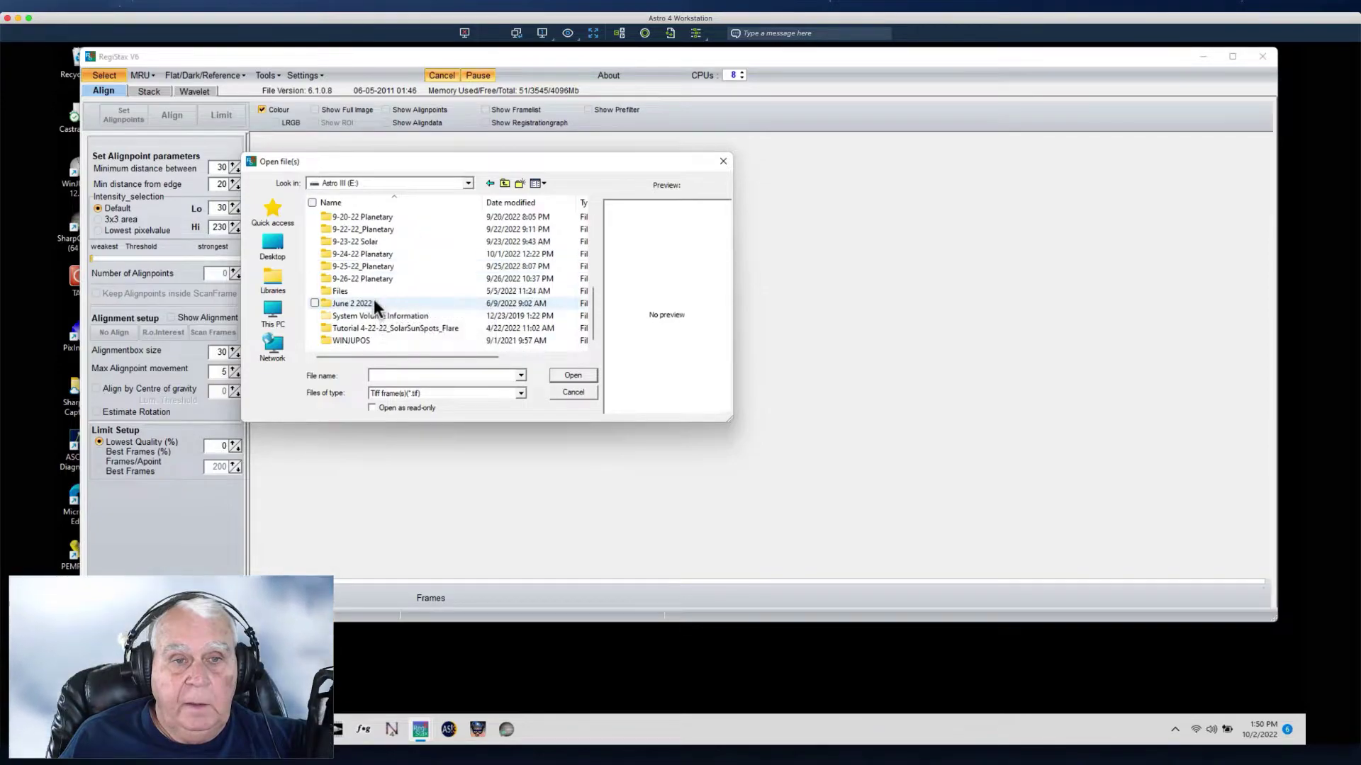
pyautogui.doubleClick(351, 254)
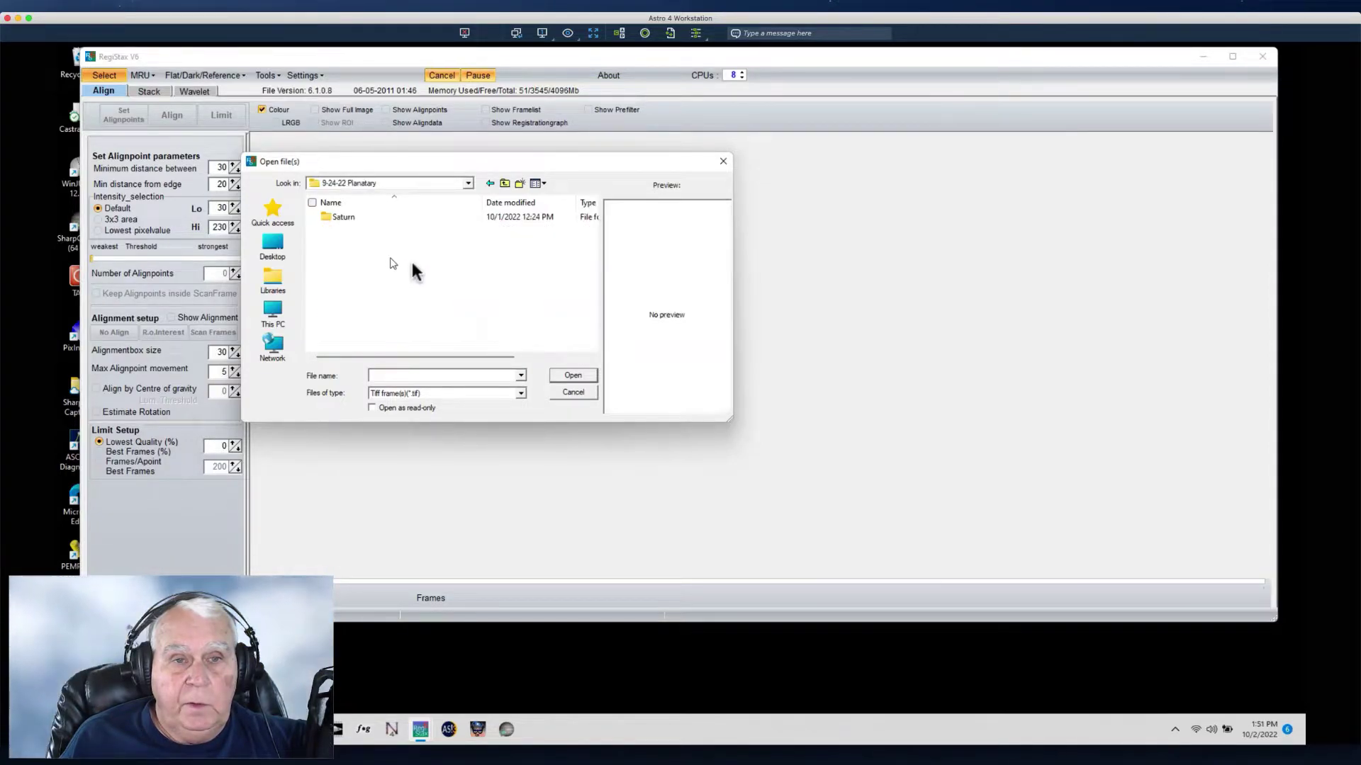
pyautogui.doubleClick(327, 216)
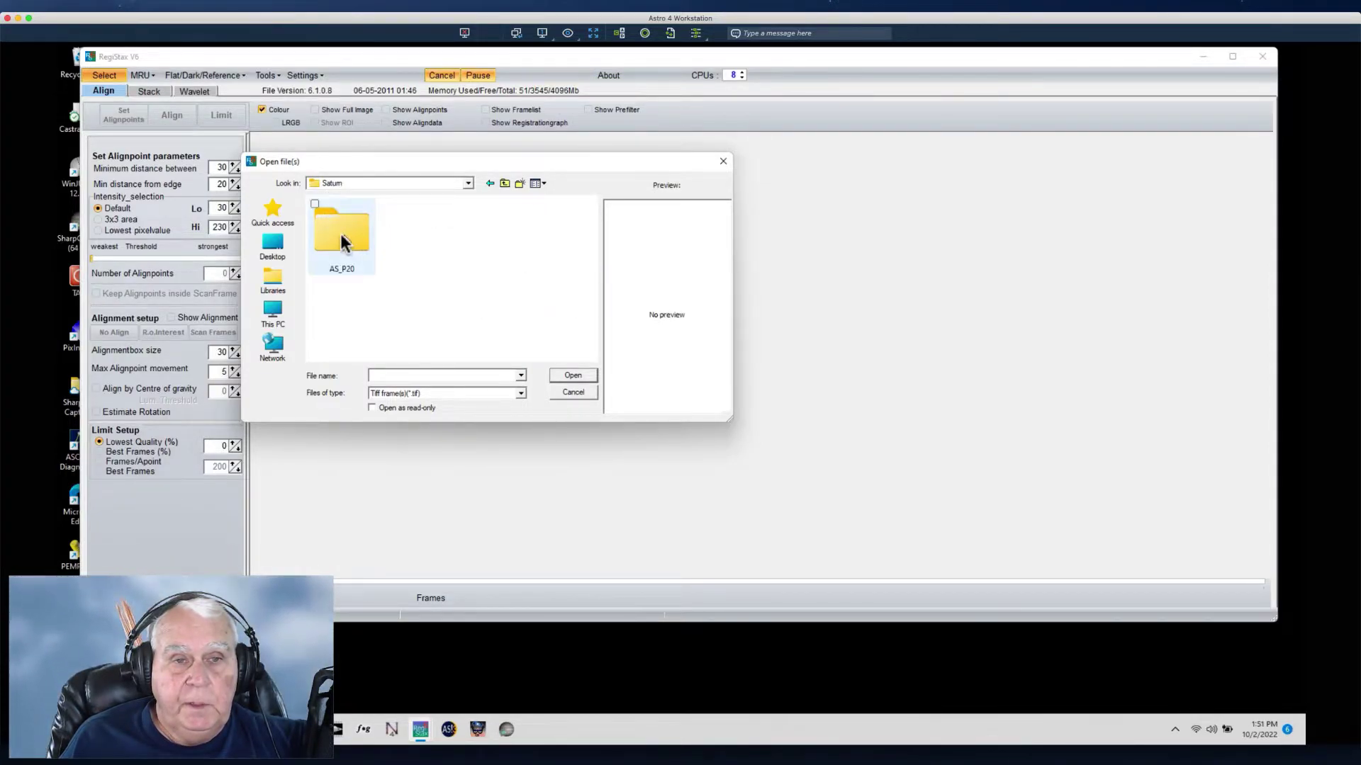
pyautogui.doubleClick(346, 241)
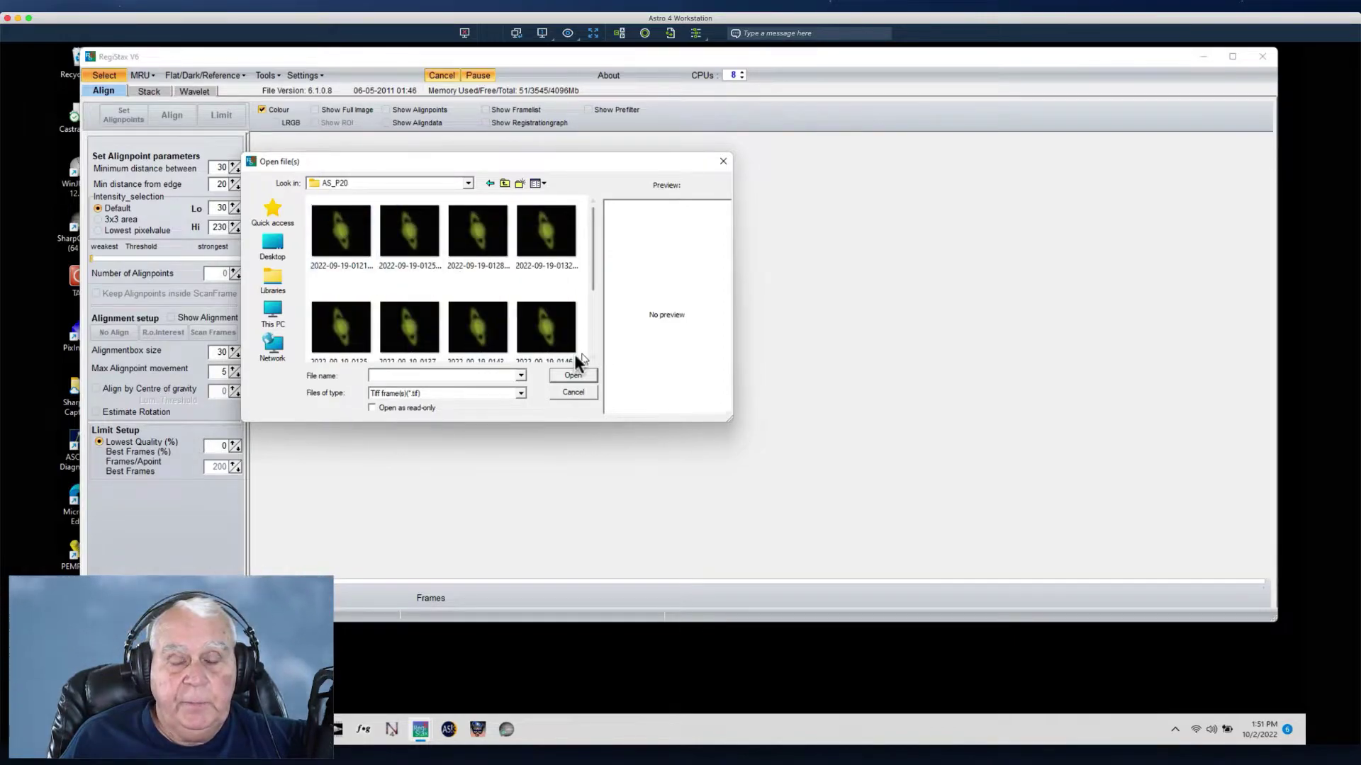
pyautogui.click(336, 244)
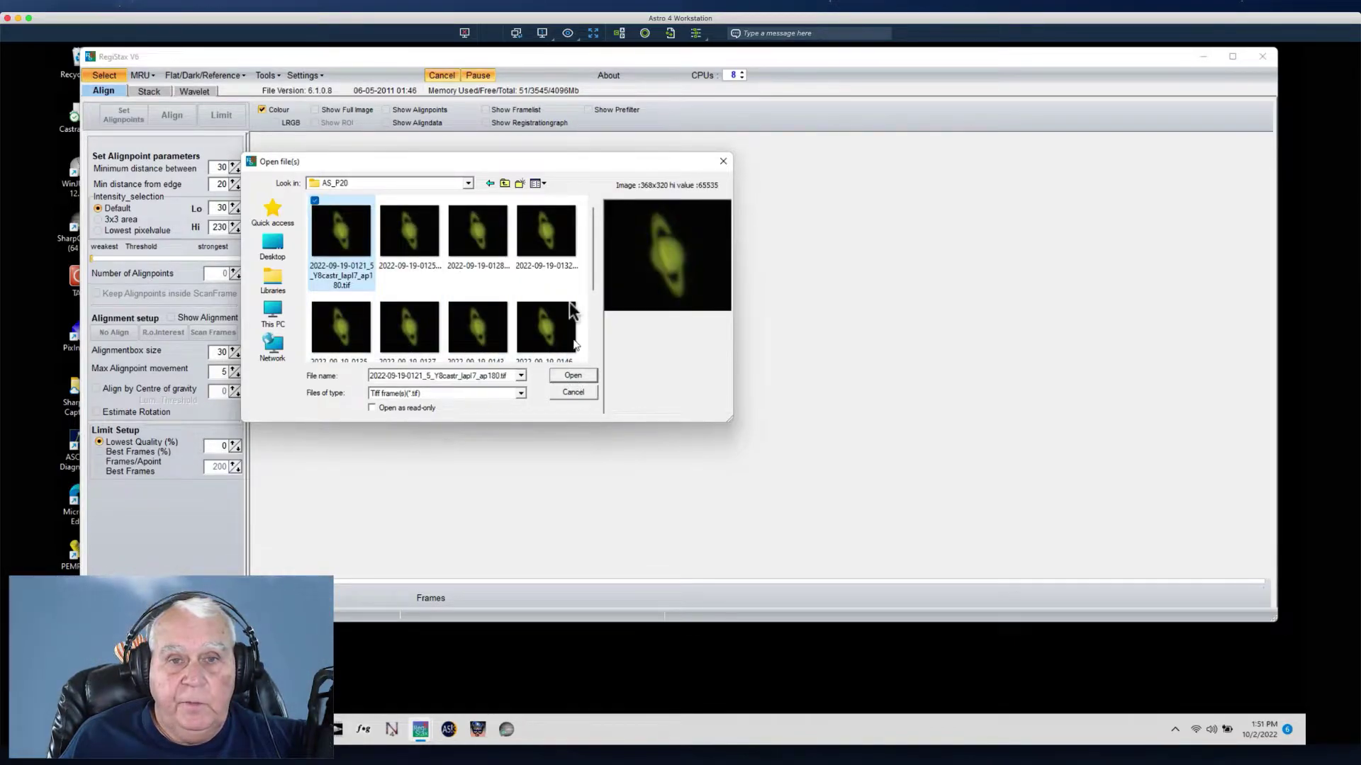
pyautogui.moveTo(594, 271); pyautogui.dragTo(598, 324)
pyautogui.click(571, 377)
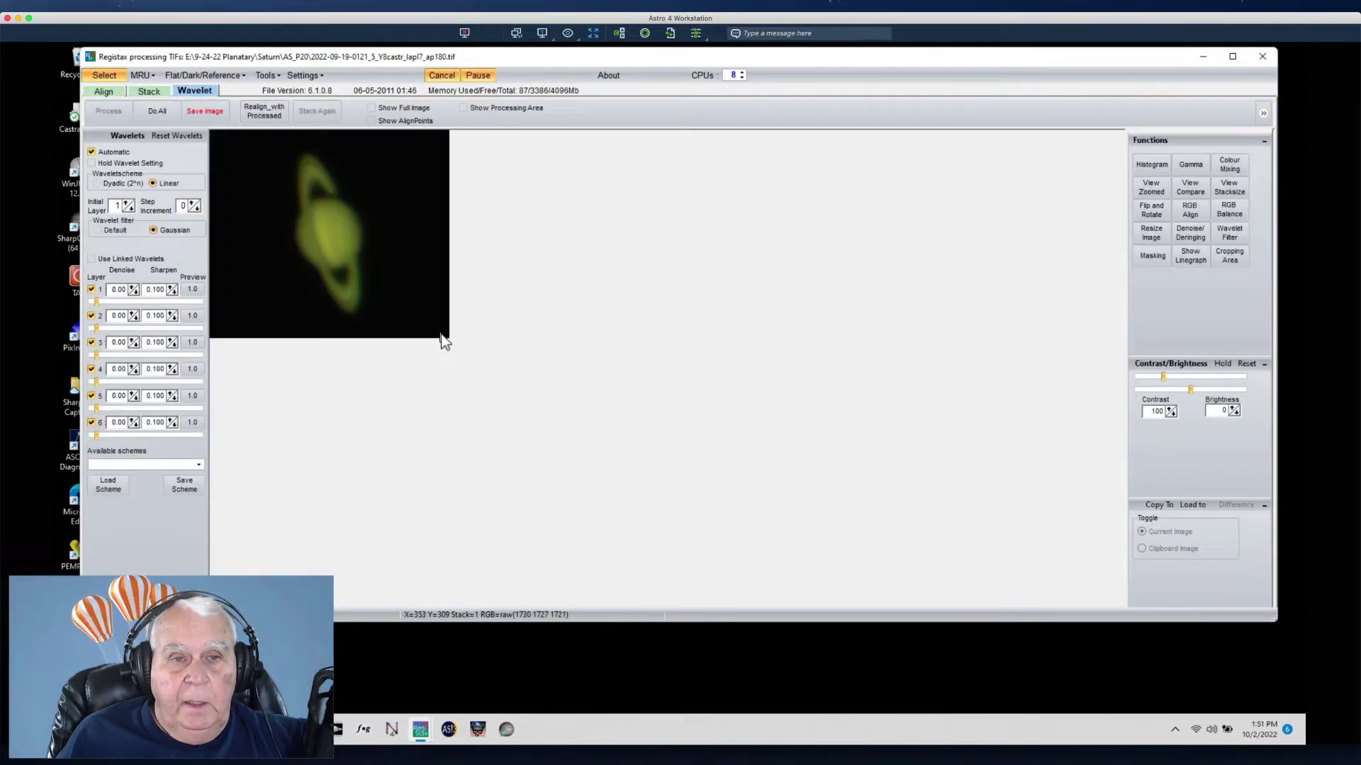
pyautogui.click(371, 108)
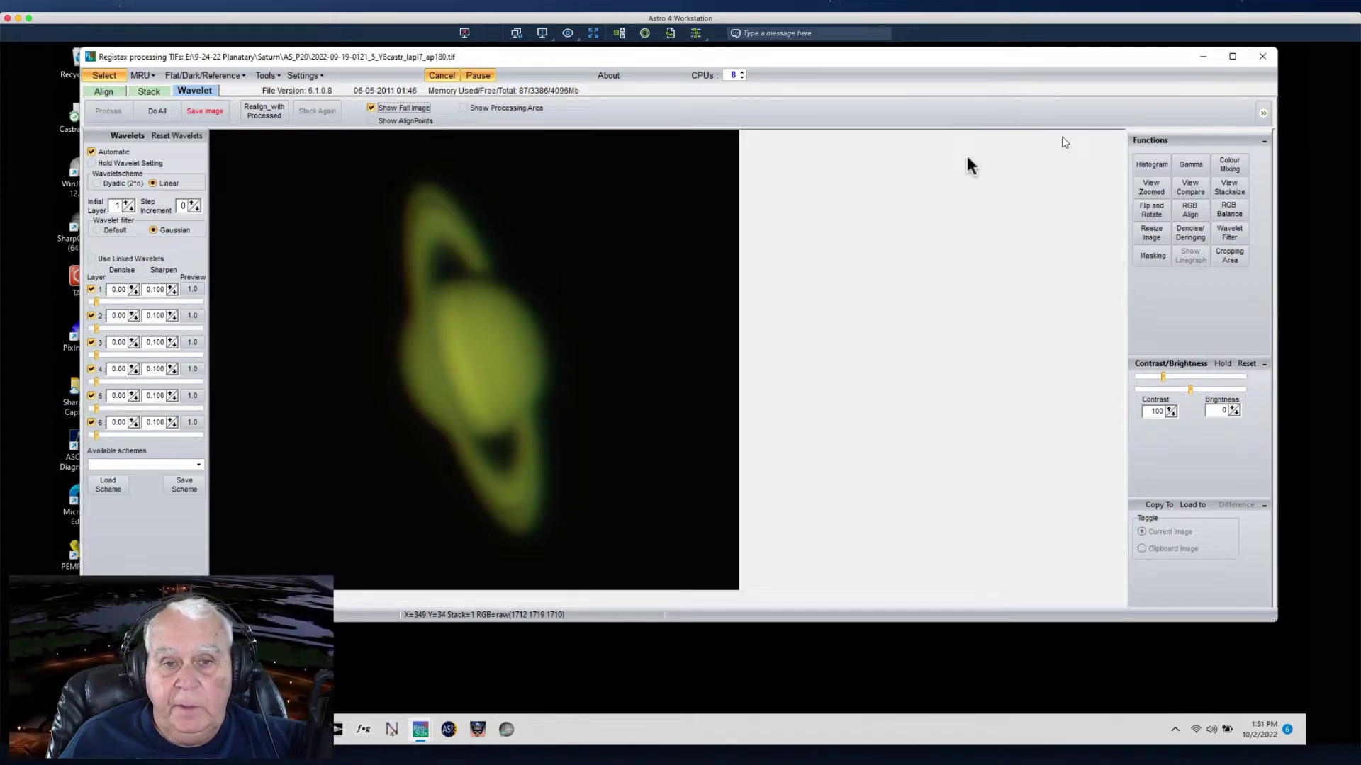
# - Apply the automatic RGB balance to the Saturn image and close the balance window
pyautogui.click(1228, 210)
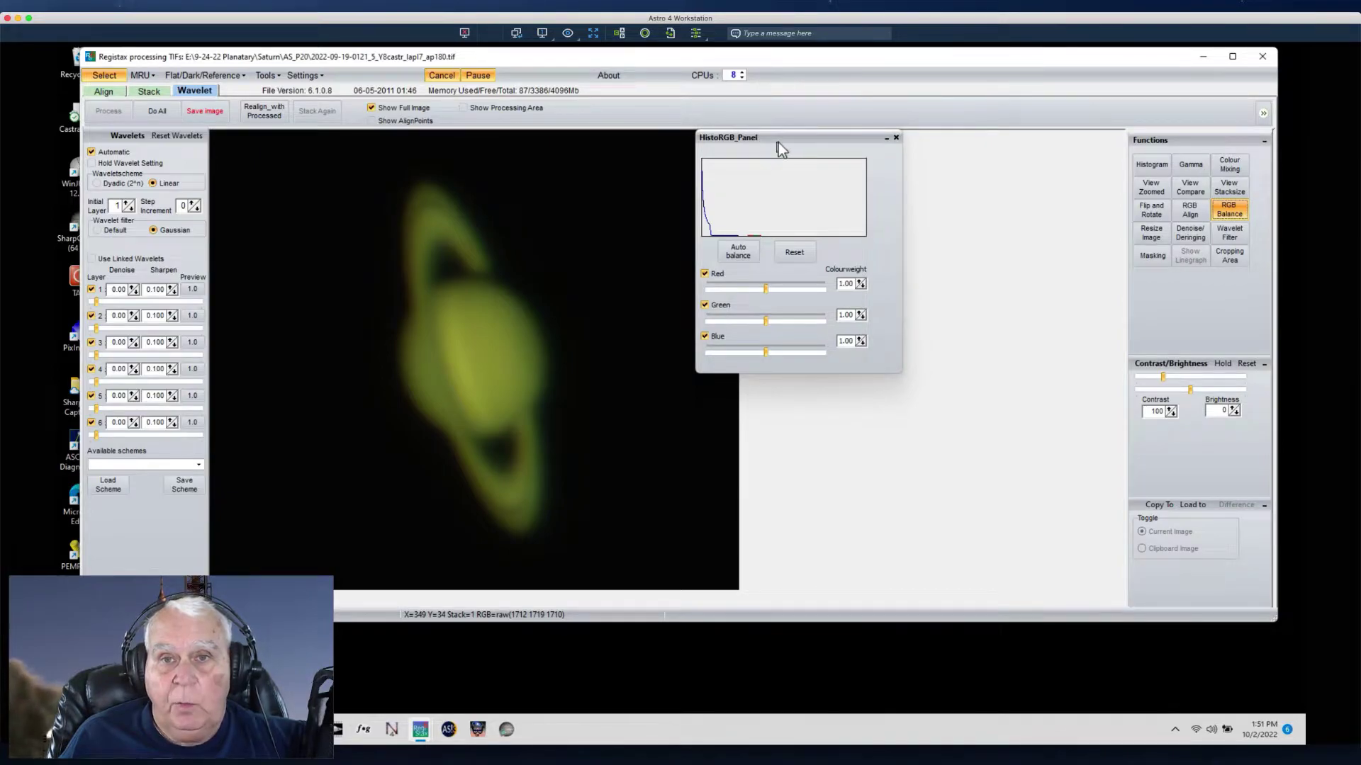
pyautogui.moveTo(772, 133); pyautogui.dragTo(774, 80)
pyautogui.click(738, 202)
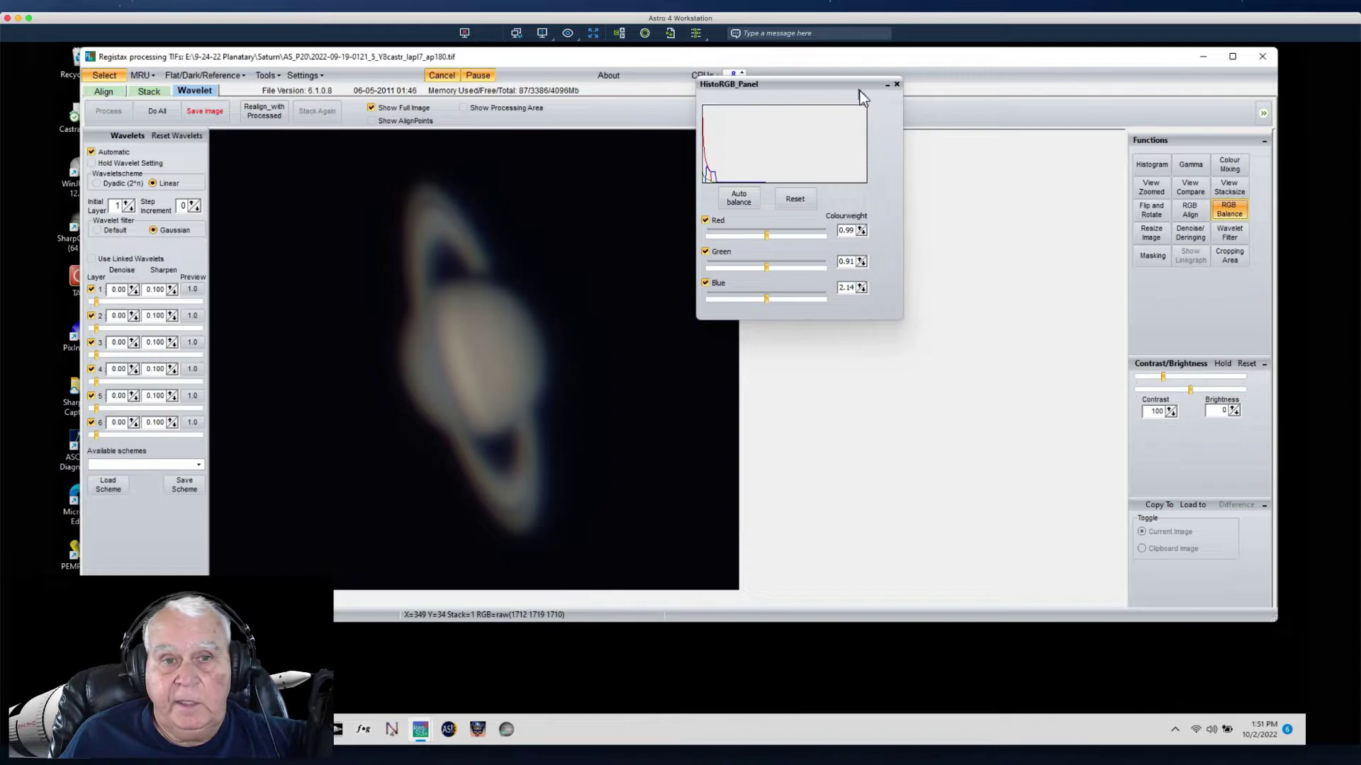
pyautogui.click(896, 85)
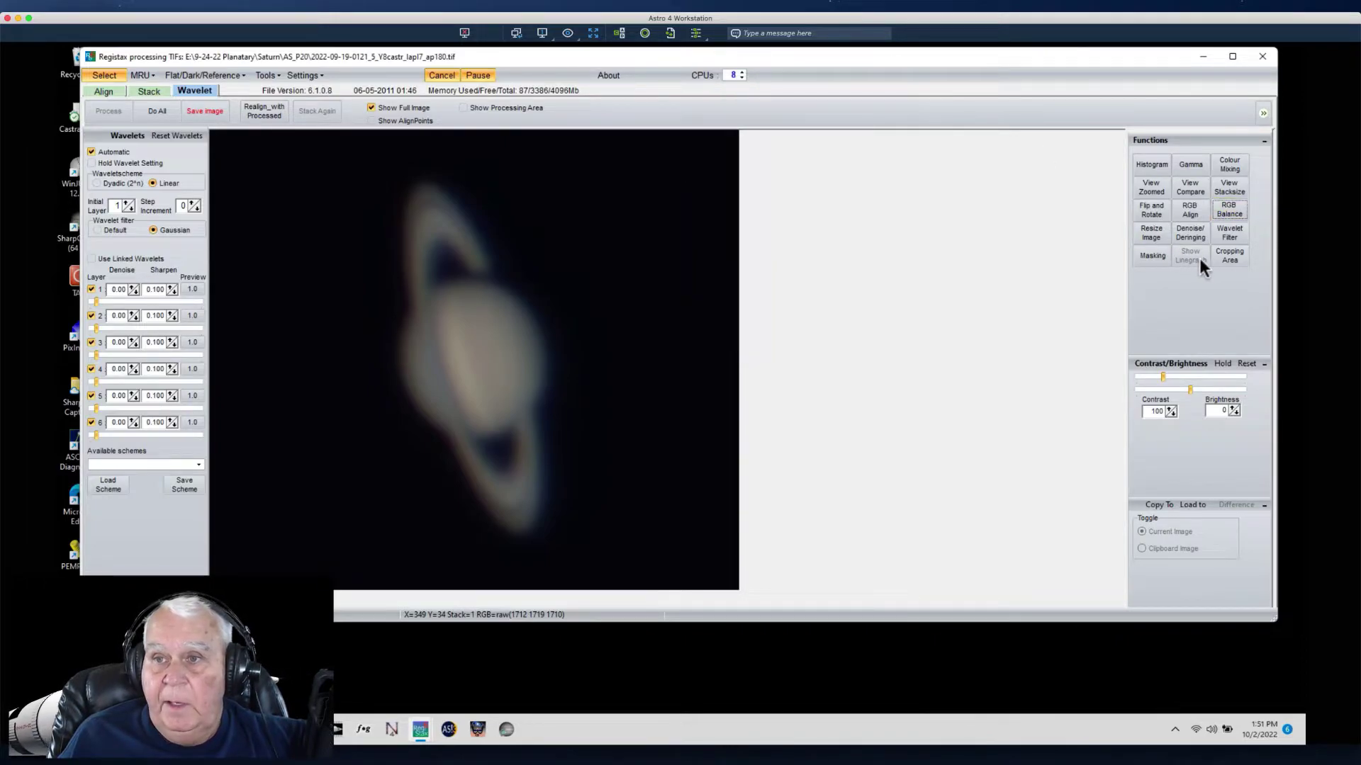
# - Add three points to the gamma curve and shape a slight S-curve by raising the upper point and lowering the lower one
pyautogui.click(1191, 165)
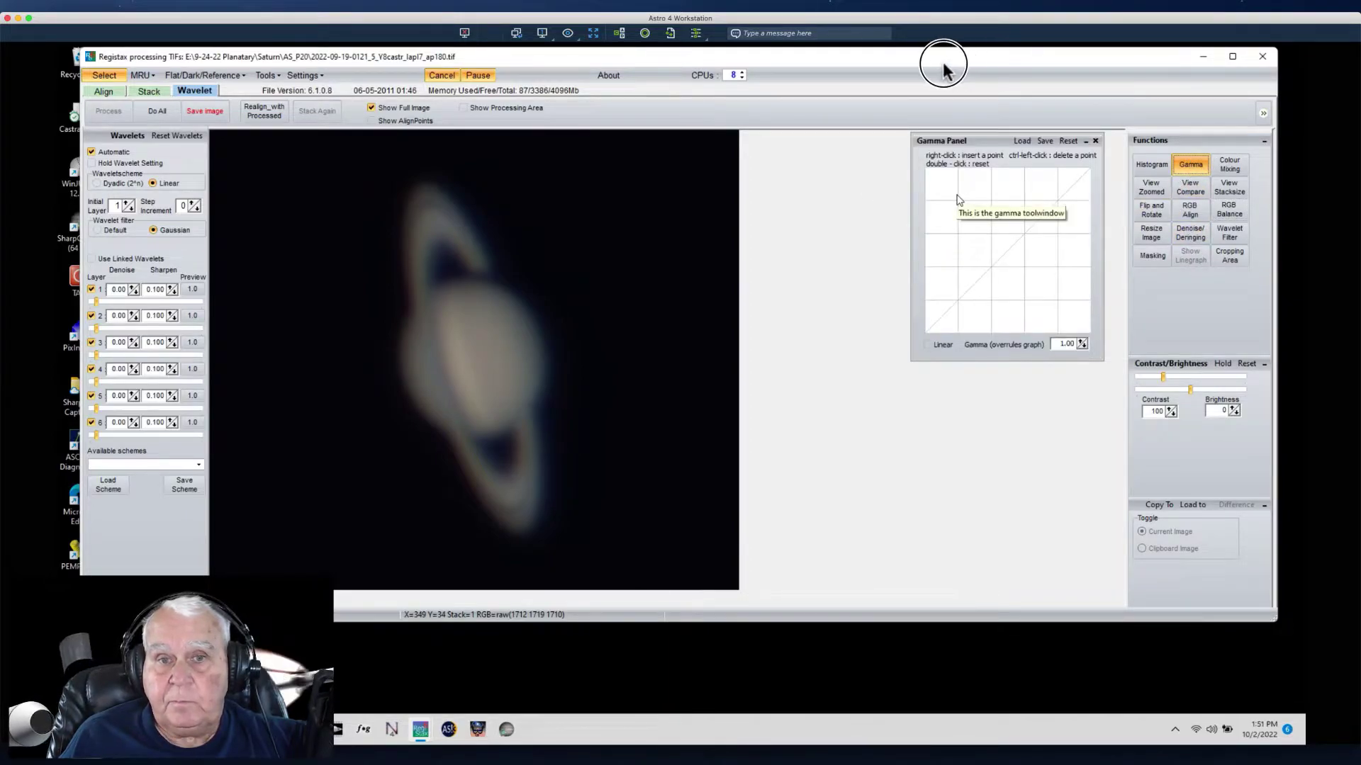
pyautogui.moveTo(1001, 141); pyautogui.dragTo(903, 307)
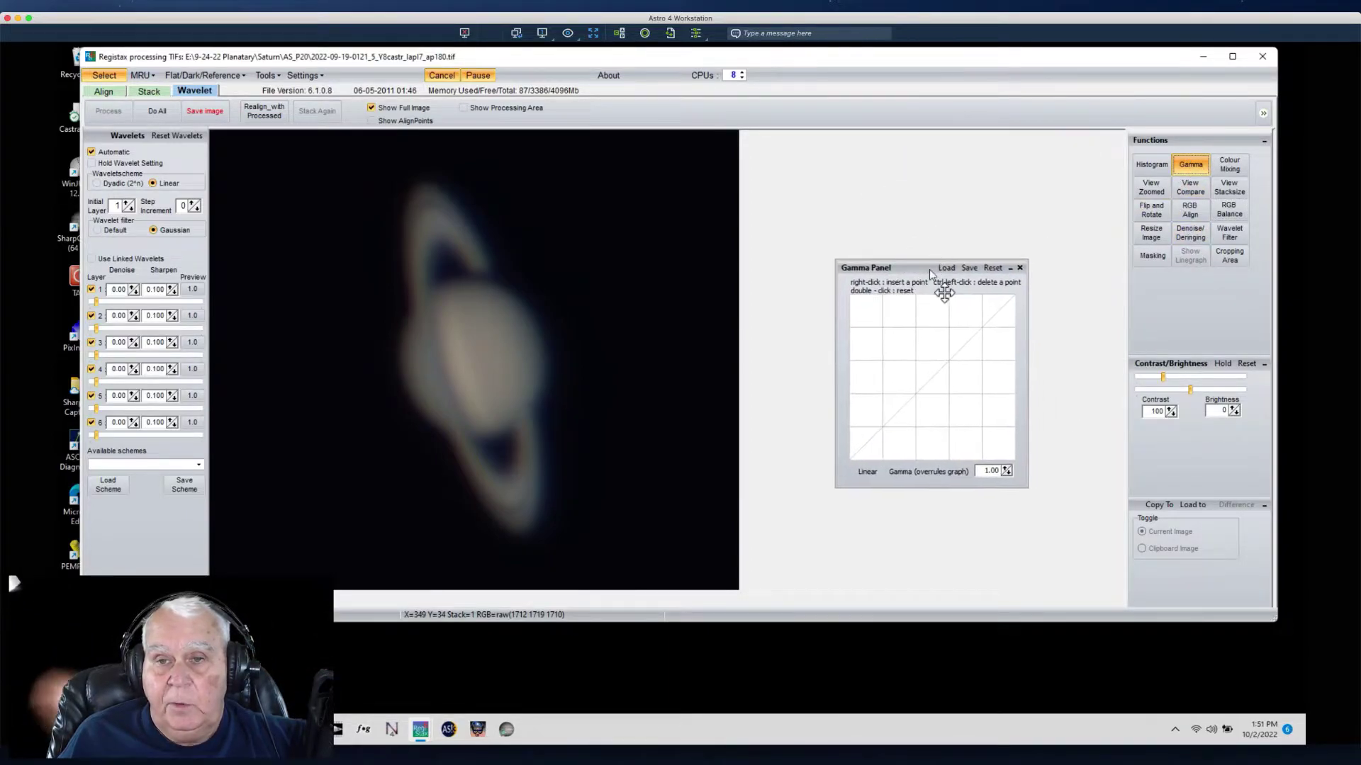
pyautogui.rightClick(881, 428)
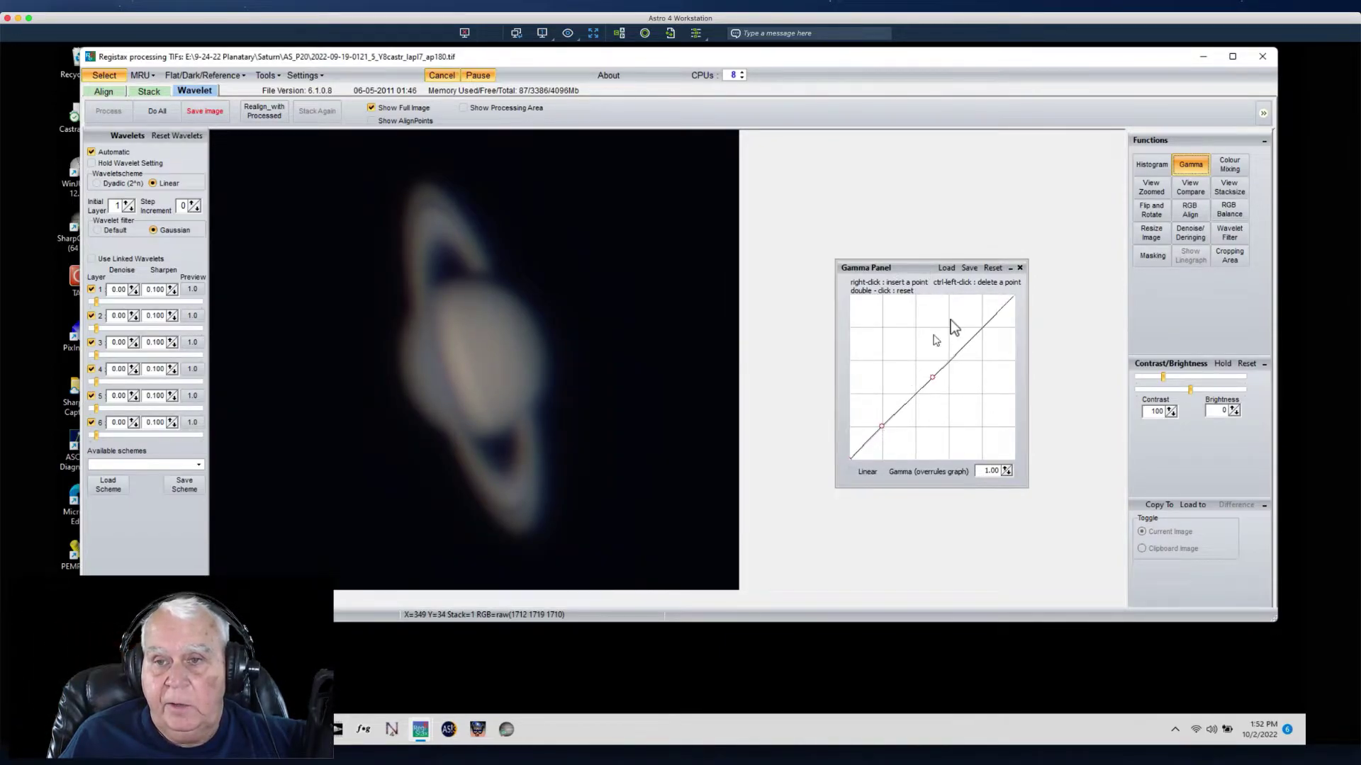
pyautogui.rightClick(982, 328)
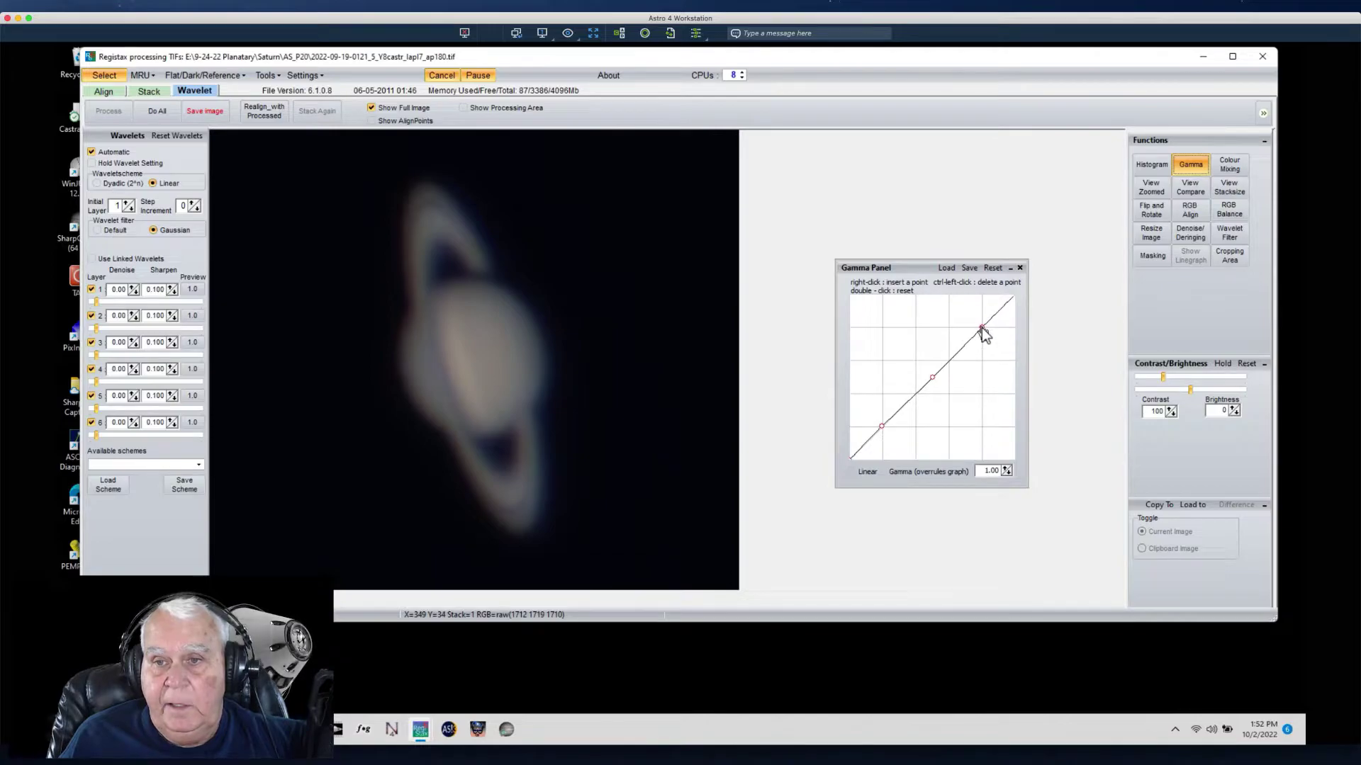
pyautogui.moveTo(981, 328); pyautogui.dragTo(969, 333)
pyautogui.moveTo(879, 432); pyautogui.dragTo(884, 433)
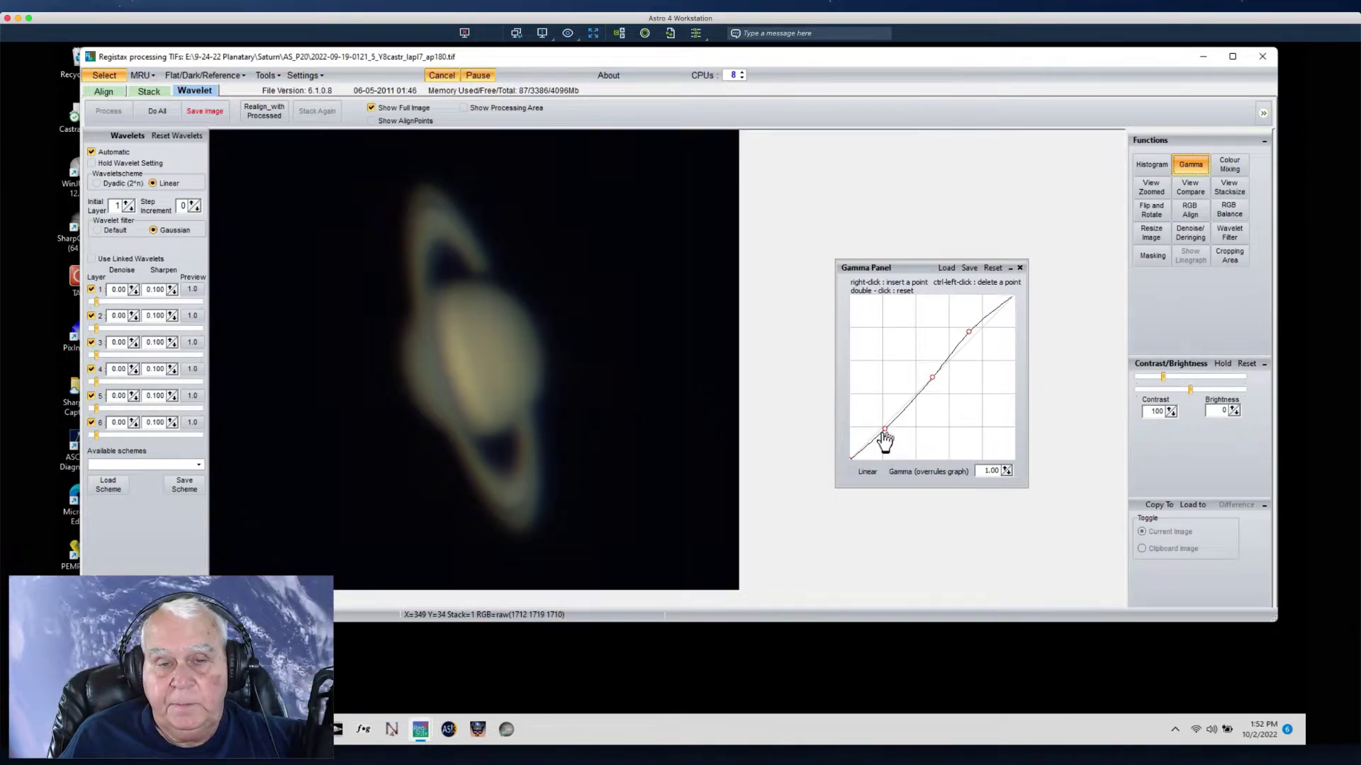
# - Save the gamma curve as a setting named Curves in the AS_P20 folder and close the gamma window
pyautogui.click(969, 268)
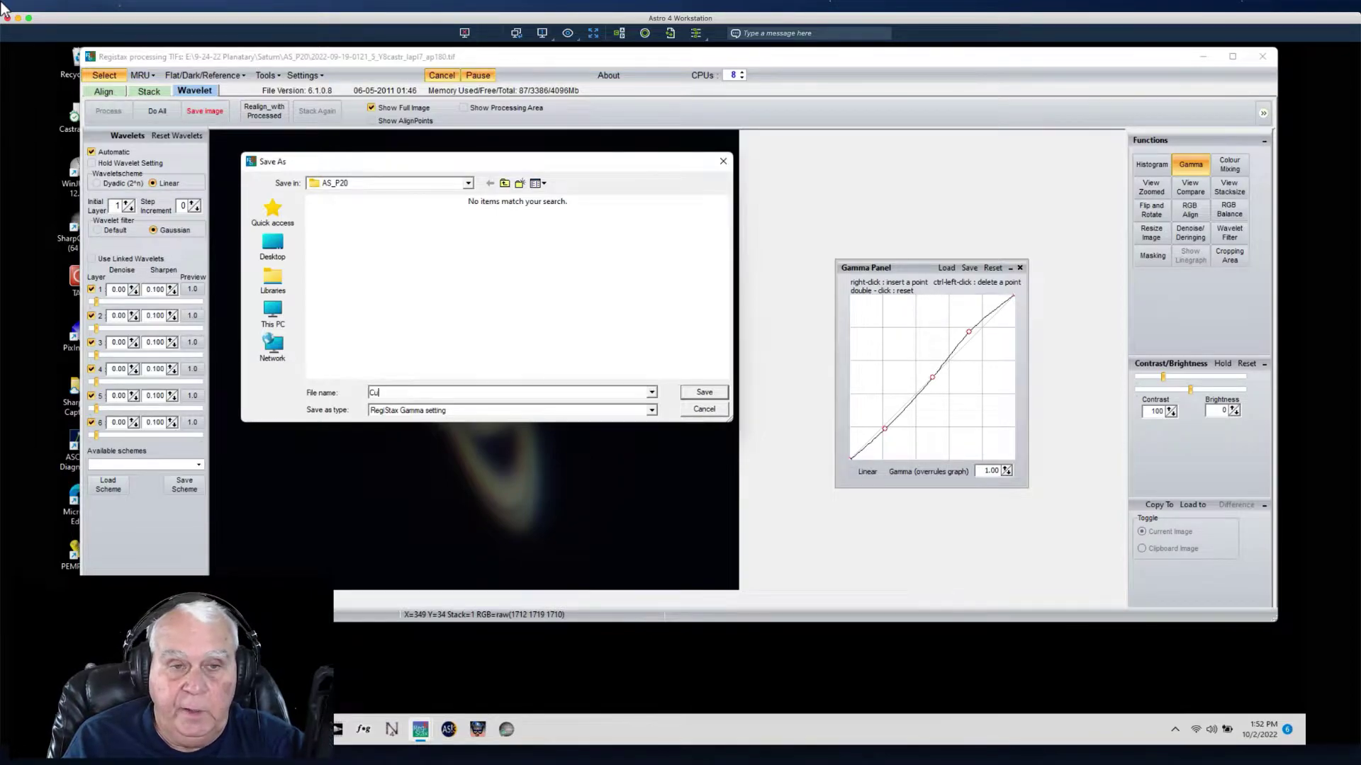
pyautogui.write('rves')
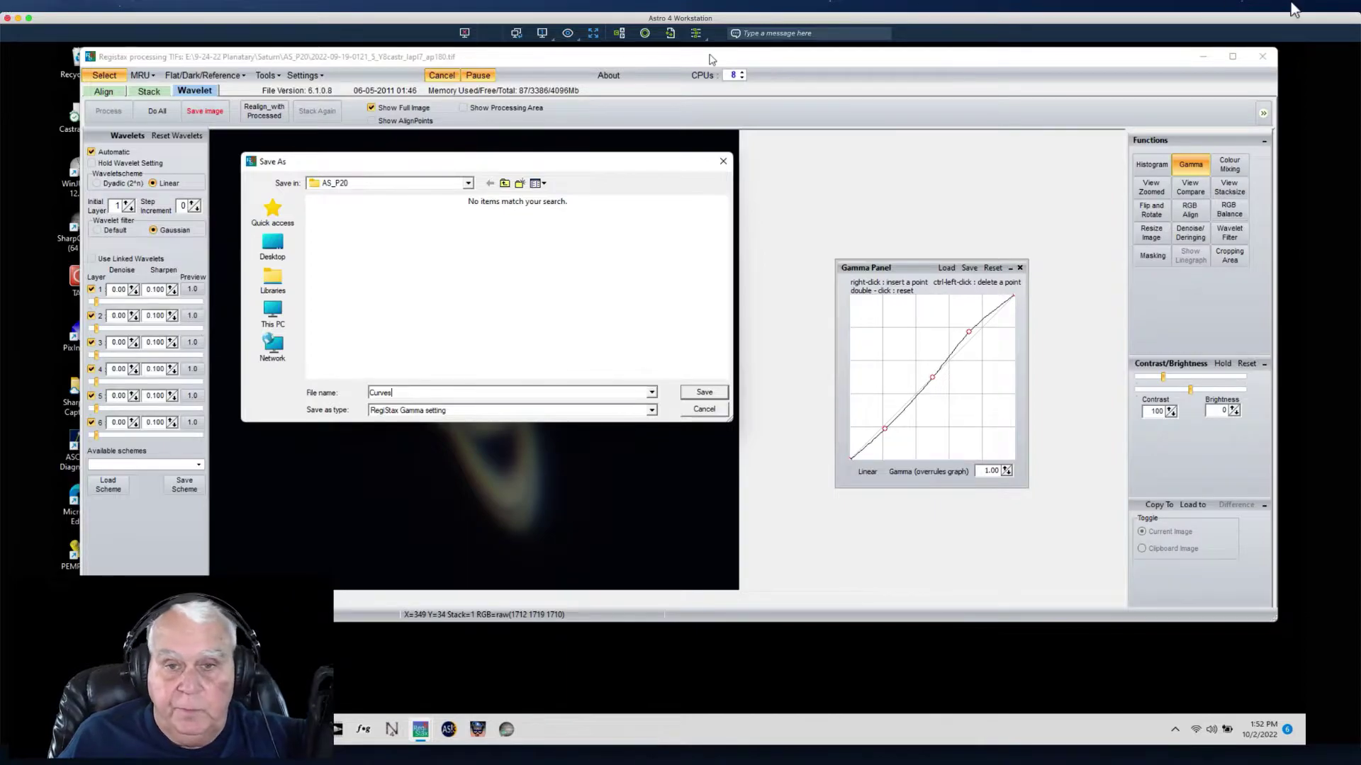
pyautogui.click(703, 394)
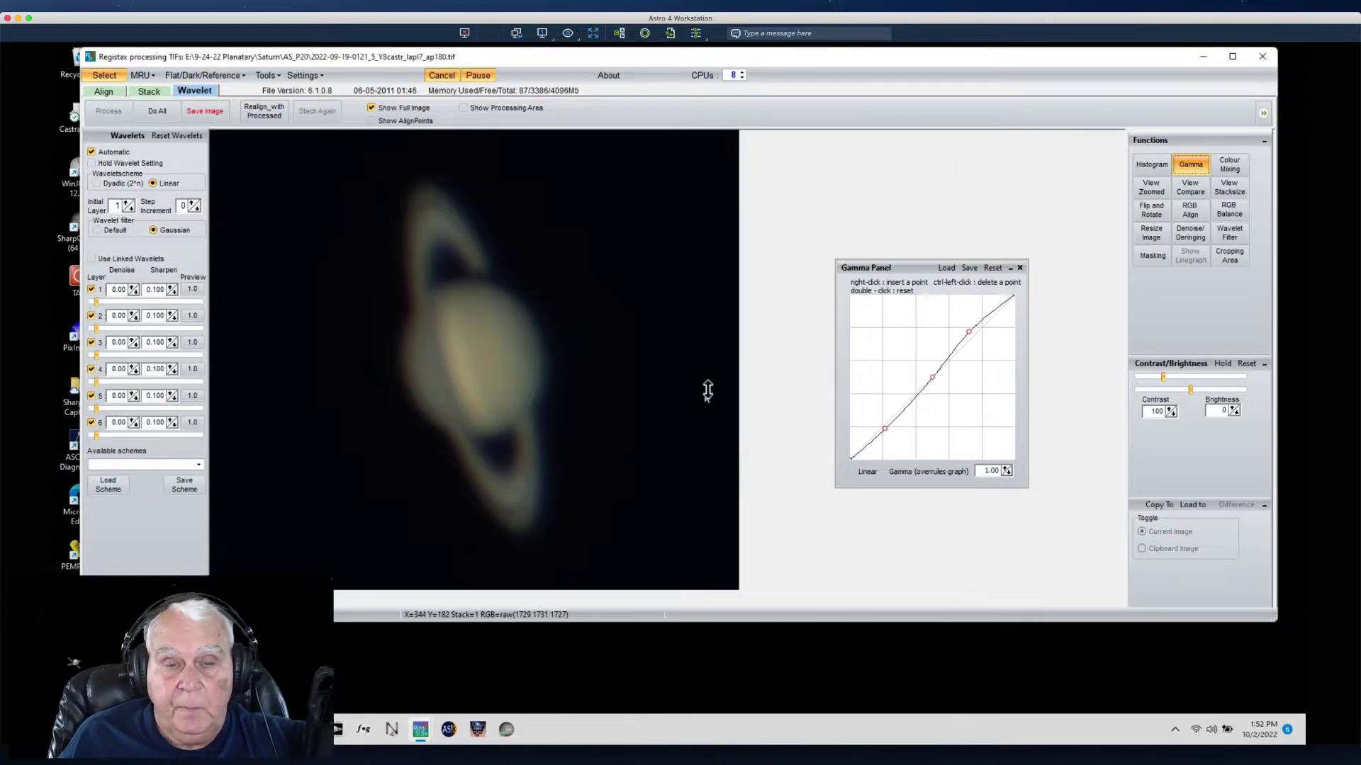
pyautogui.click(1018, 268)
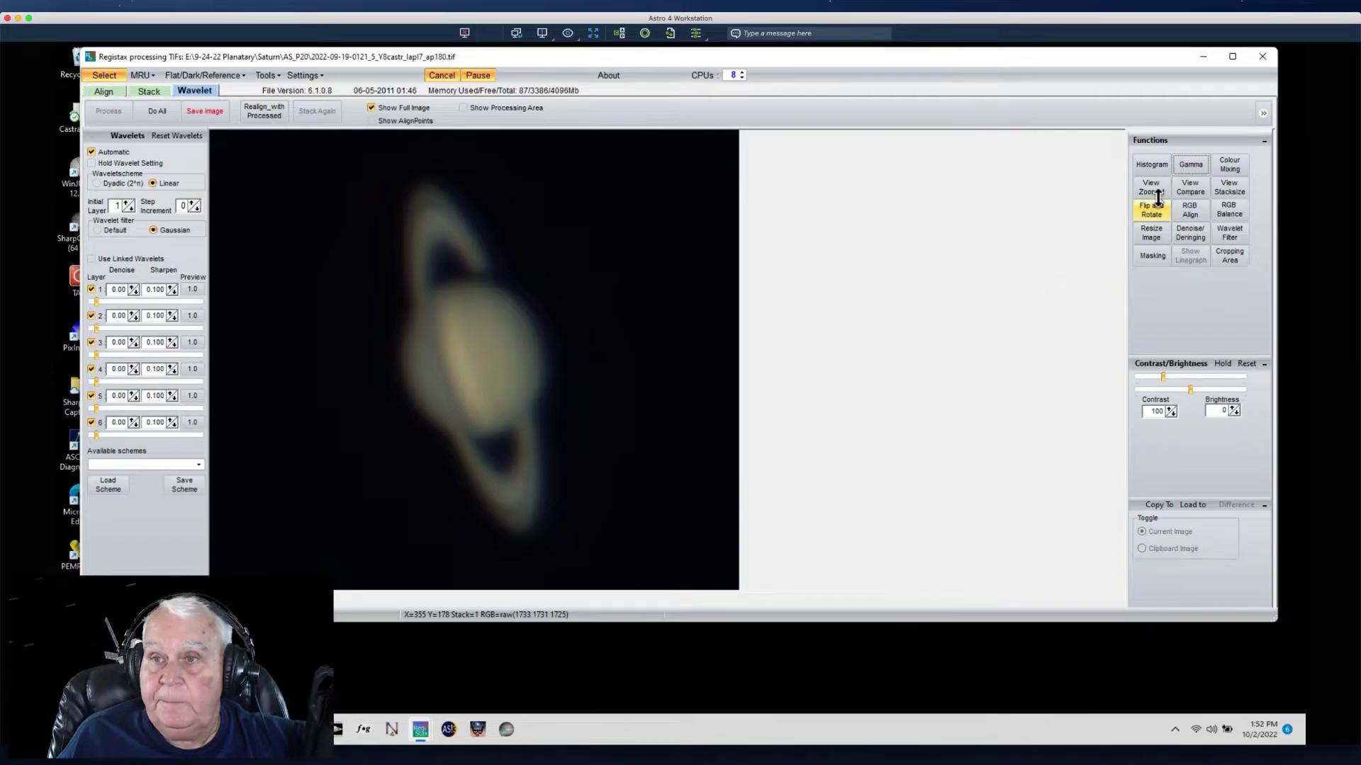
# - Set the histogram's upper limit to 220, stretch the Saturn image to it and close the histogram
pyautogui.click(1150, 165)
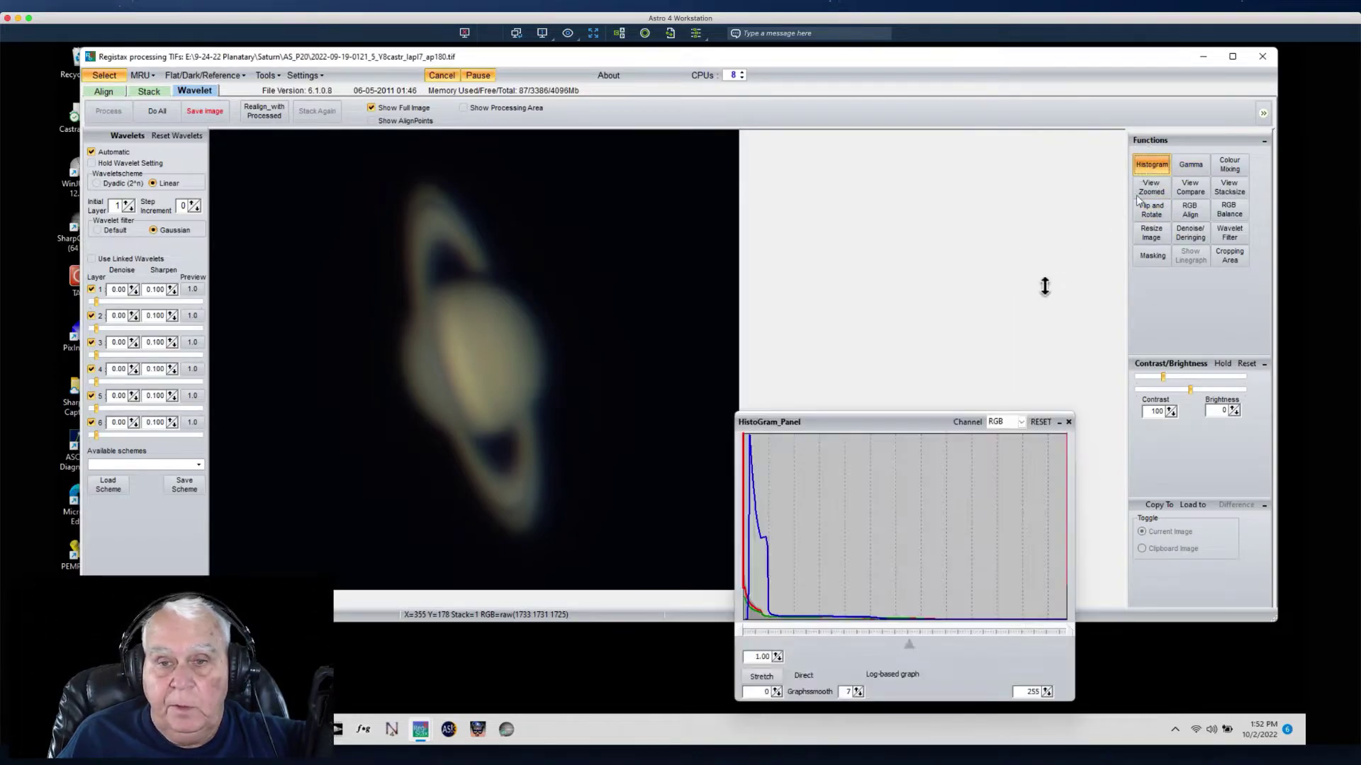
pyautogui.moveTo(902, 418); pyautogui.dragTo(906, 229)
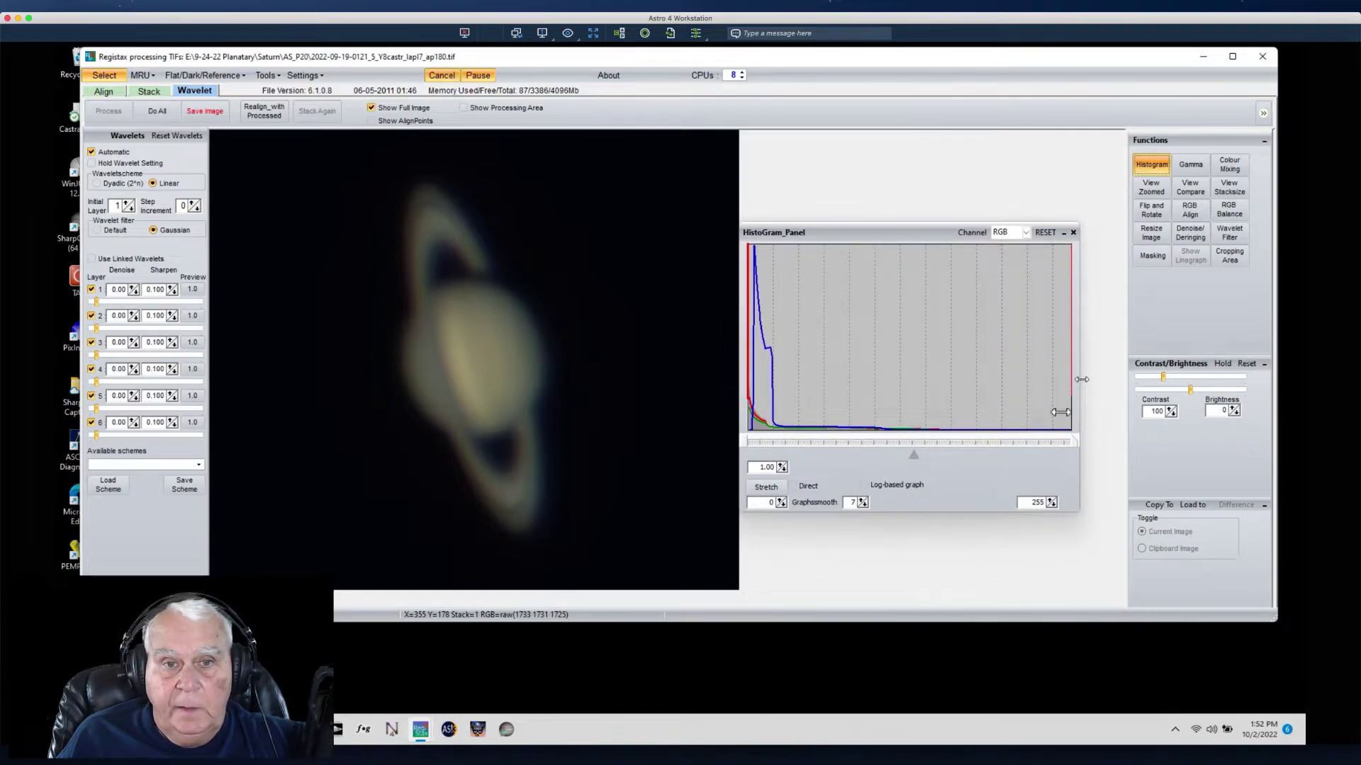
pyautogui.moveTo(1074, 442); pyautogui.dragTo(1033, 438)
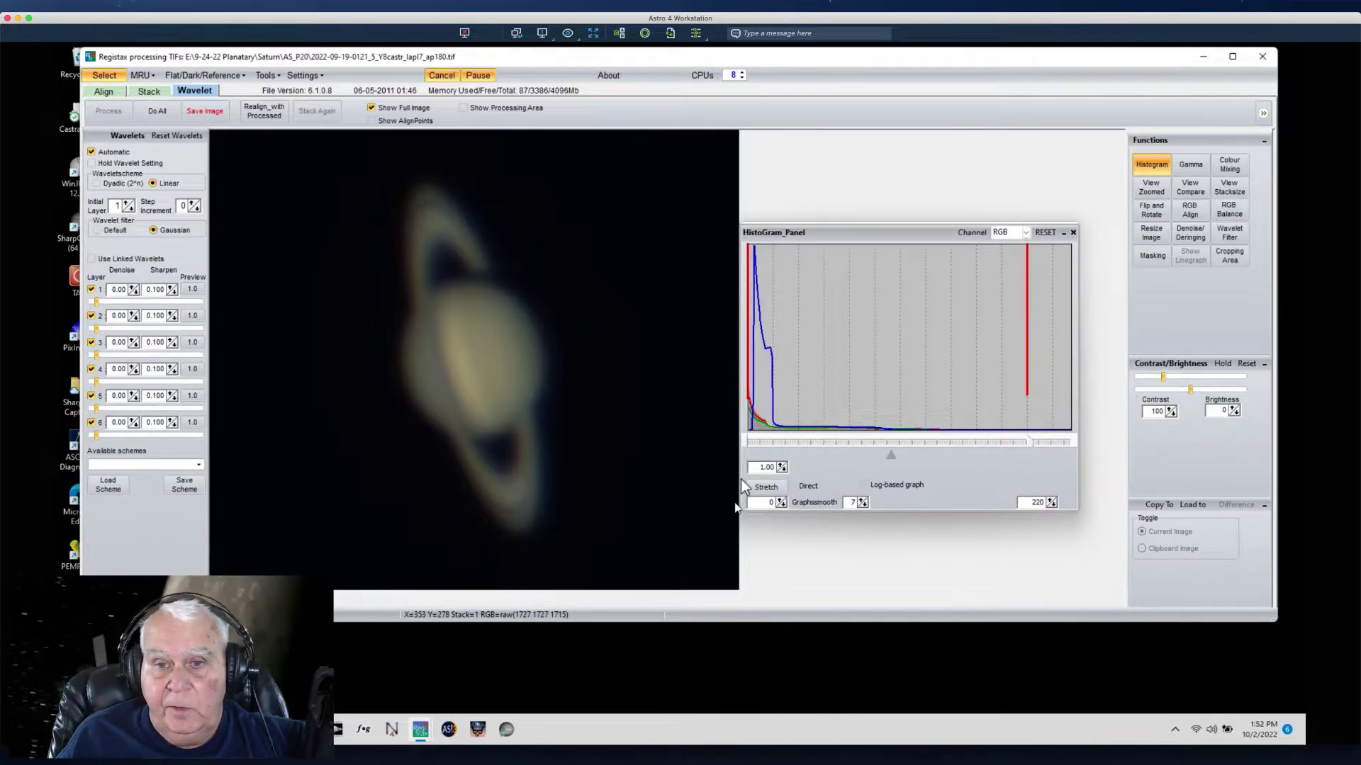
pyautogui.click(766, 488)
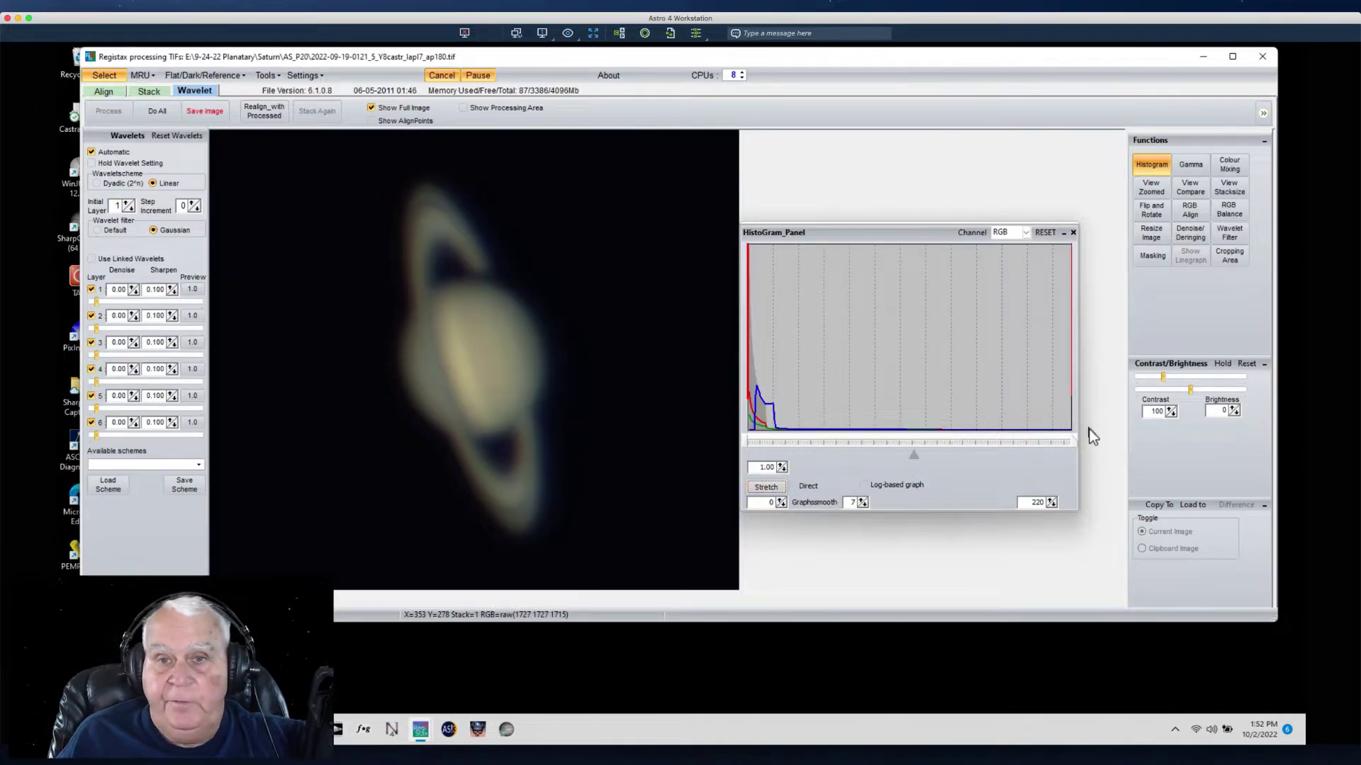
pyautogui.moveTo(879, 235); pyautogui.dragTo(895, 230)
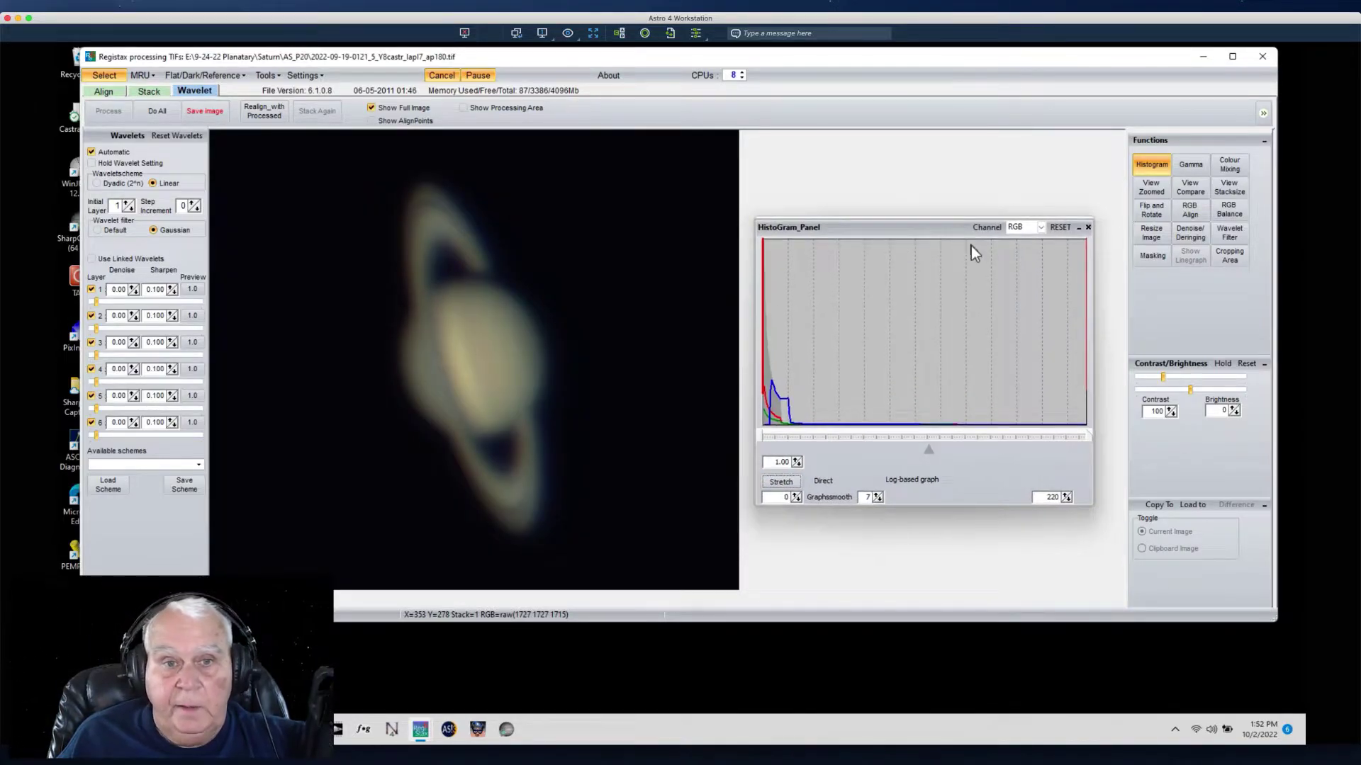
pyautogui.click(1088, 227)
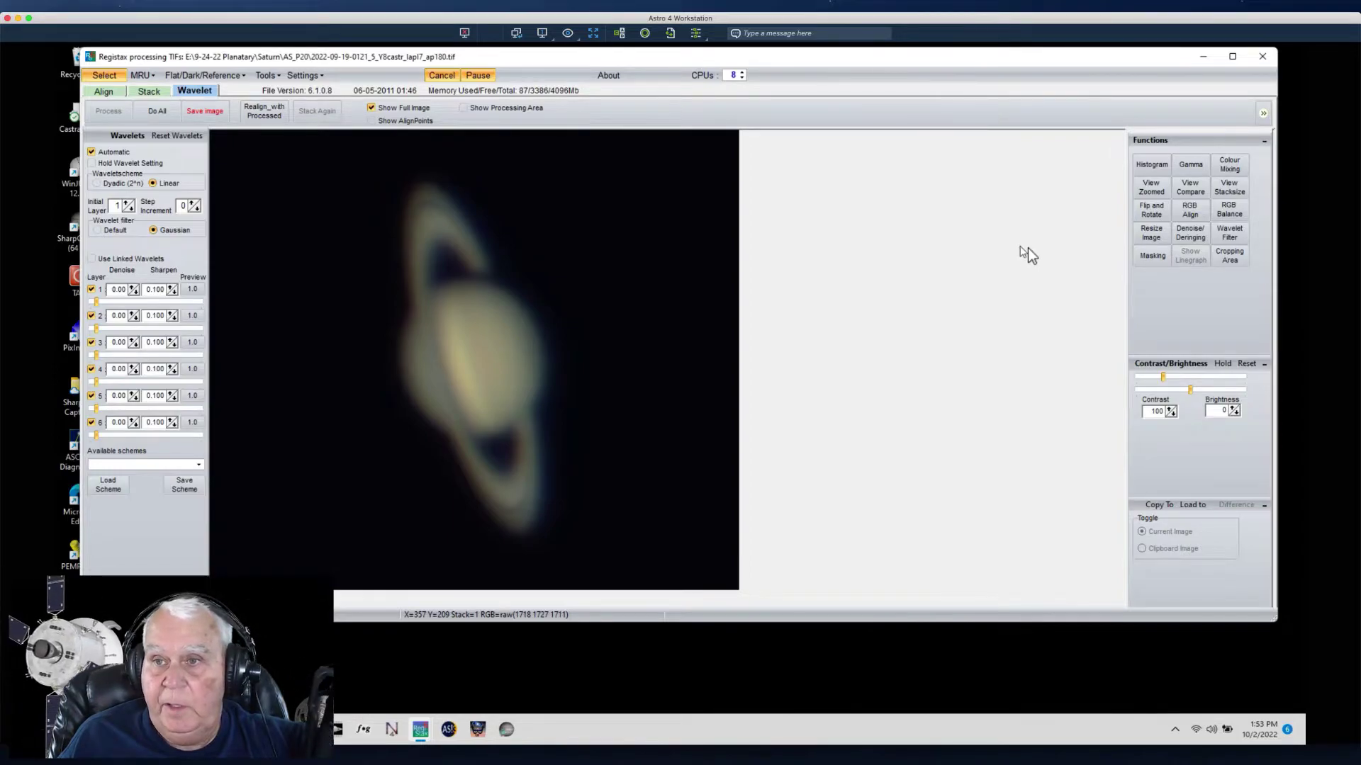
# - Rotate the Saturn image to 270 degrees with Flip and Rotate and close its window
pyautogui.click(1152, 210)
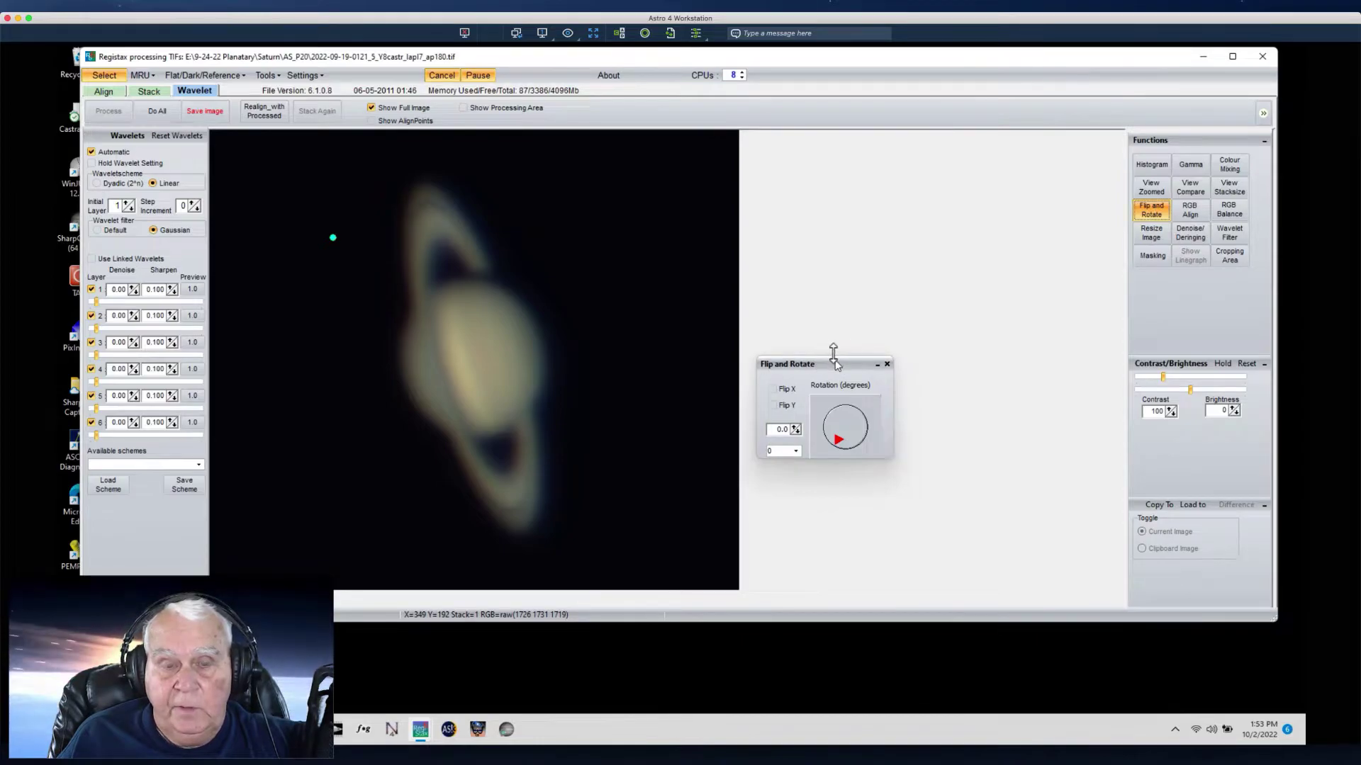
pyautogui.moveTo(832, 359); pyautogui.dragTo(820, 332)
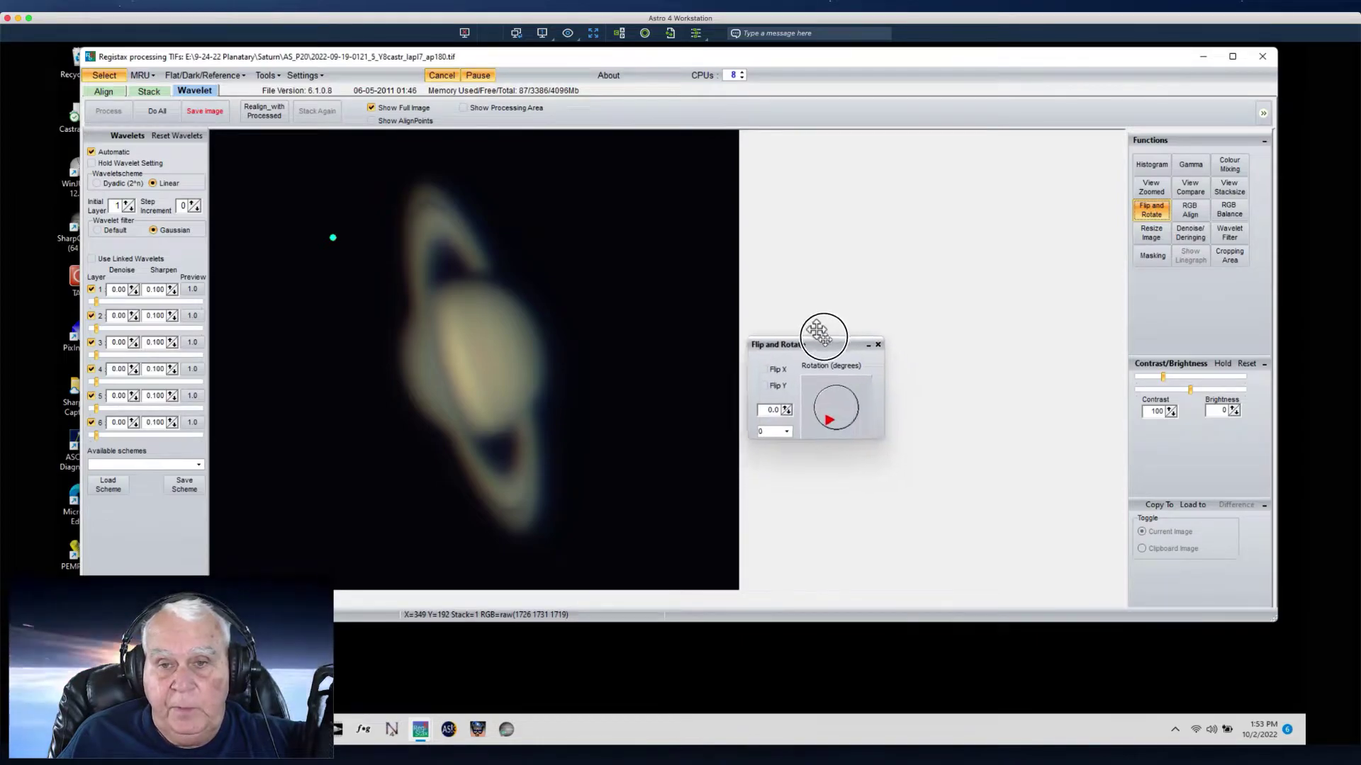
pyautogui.click(824, 422)
pyautogui.moveTo(833, 423); pyautogui.dragTo(852, 406)
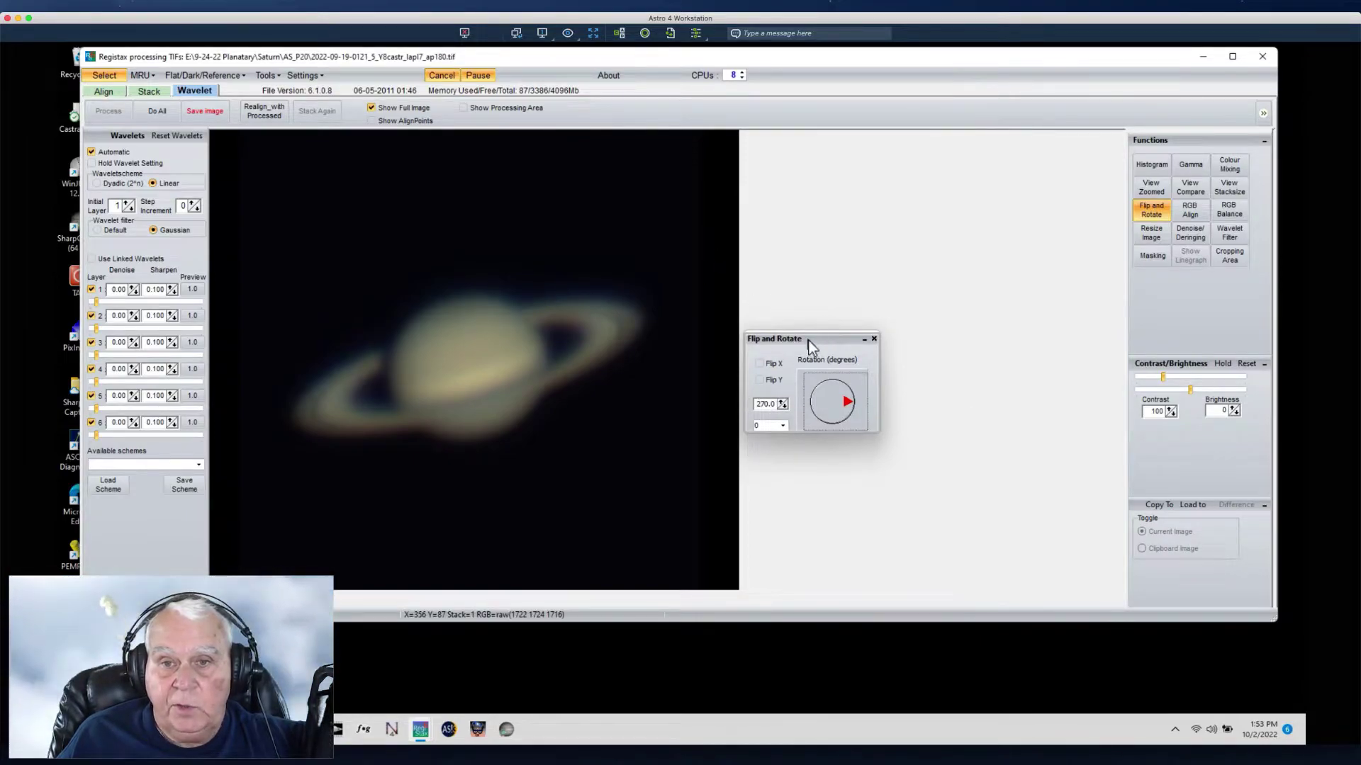
pyautogui.moveTo(823, 337); pyautogui.dragTo(862, 268)
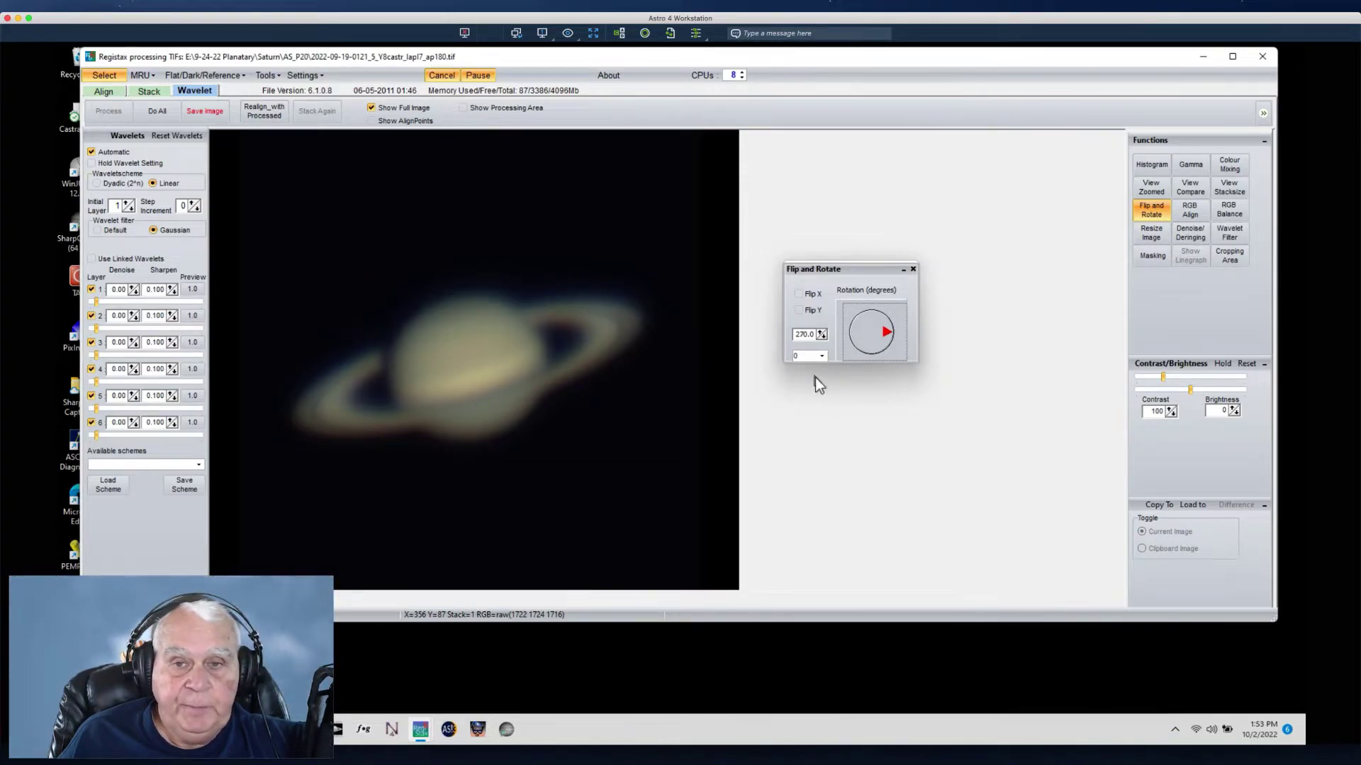
pyautogui.click(912, 269)
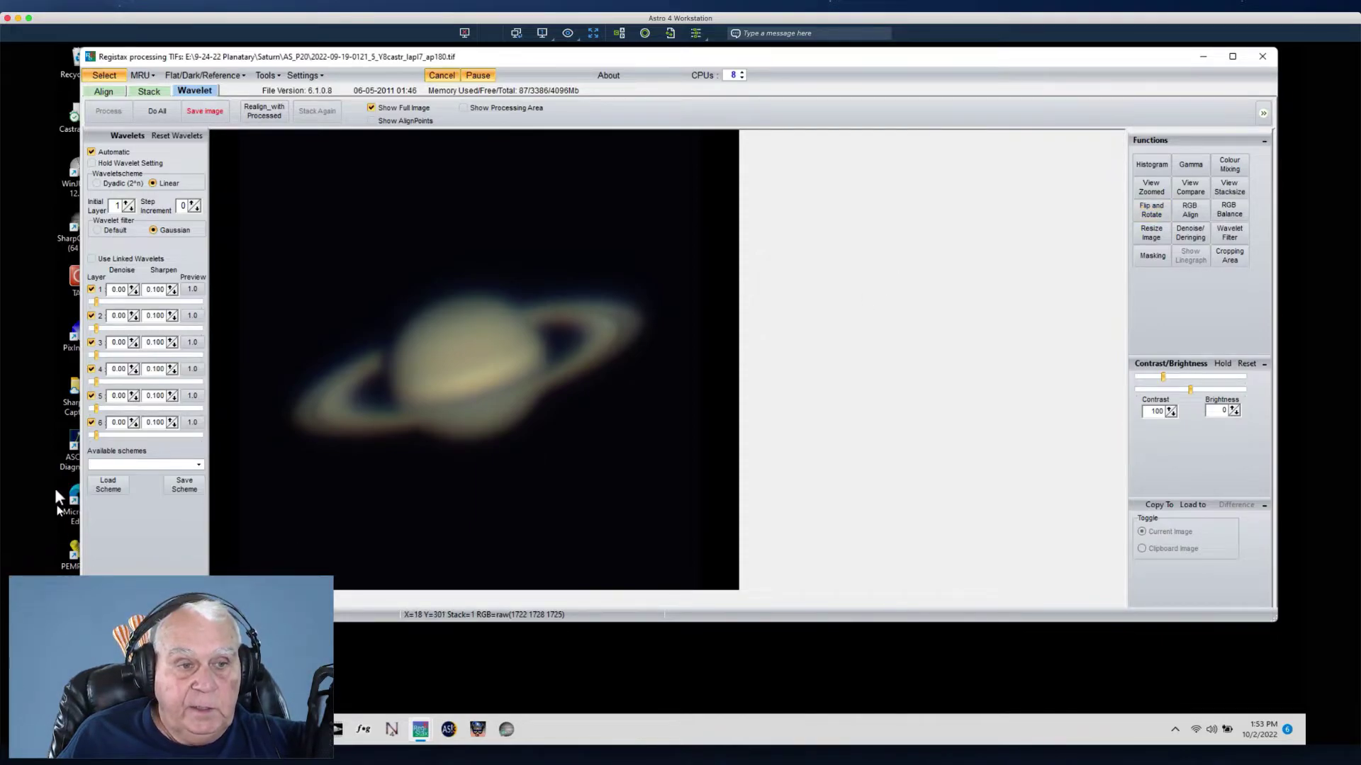
pyautogui.click(105, 486)
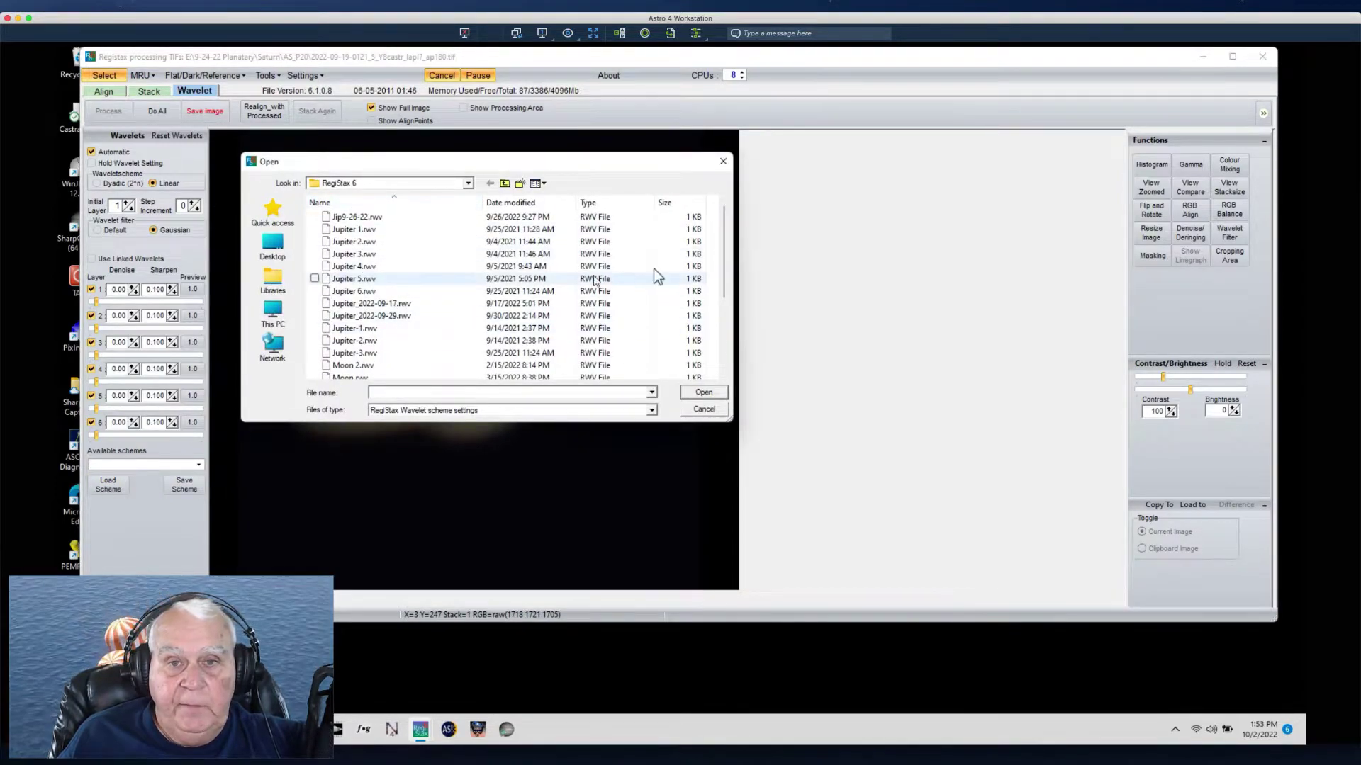
pyautogui.moveTo(720, 272); pyautogui.dragTo(711, 193)
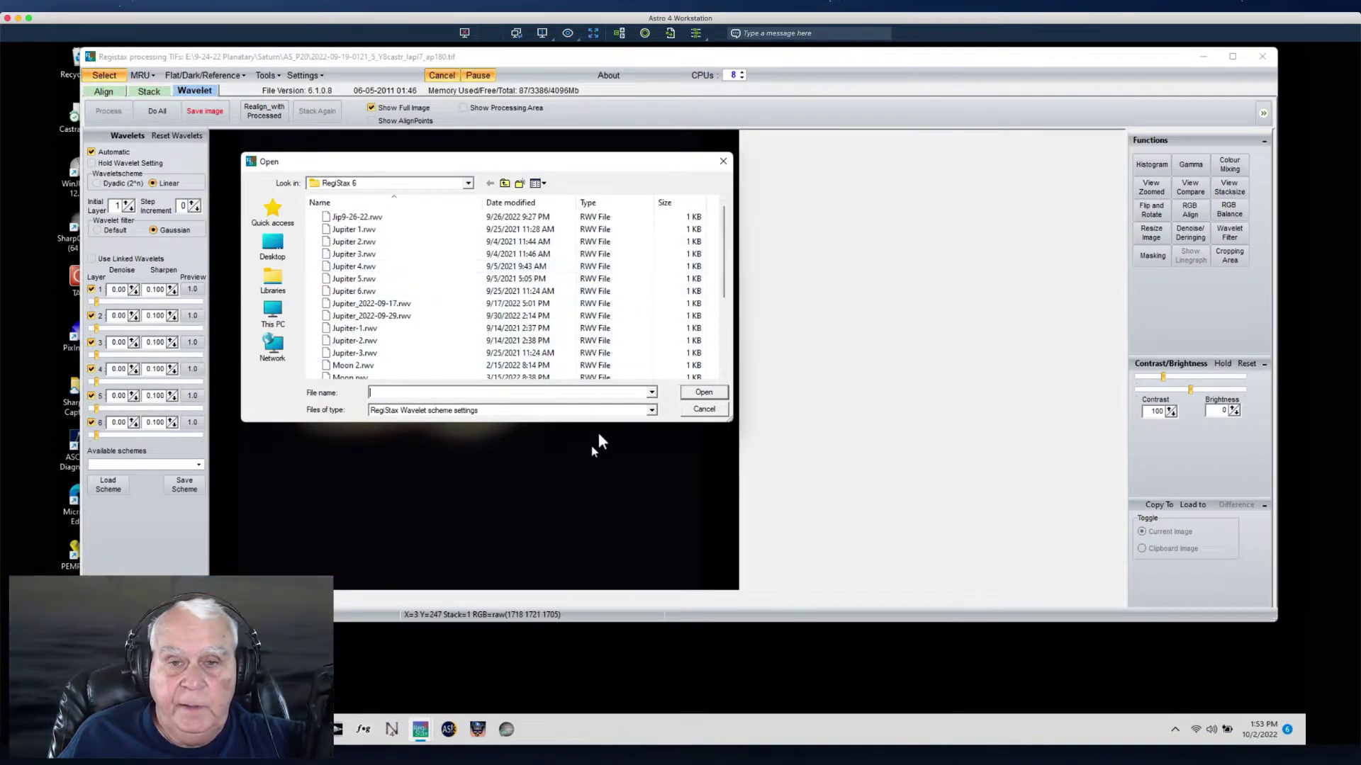
pyautogui.click(703, 409)
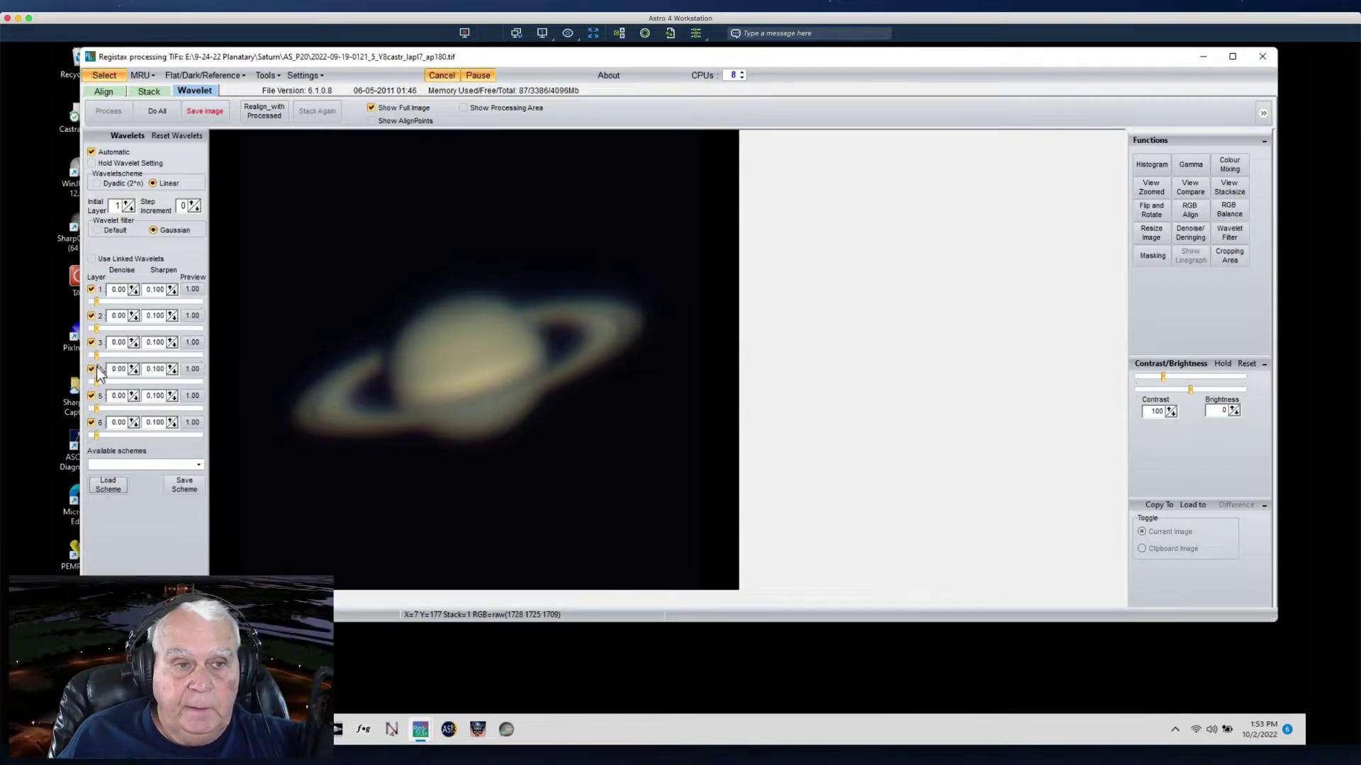
# - Sharpen wavelet layer 3 to about 69.3 and set its denoise to 0.15
pyautogui.moveTo(98, 354); pyautogui.dragTo(173, 354)
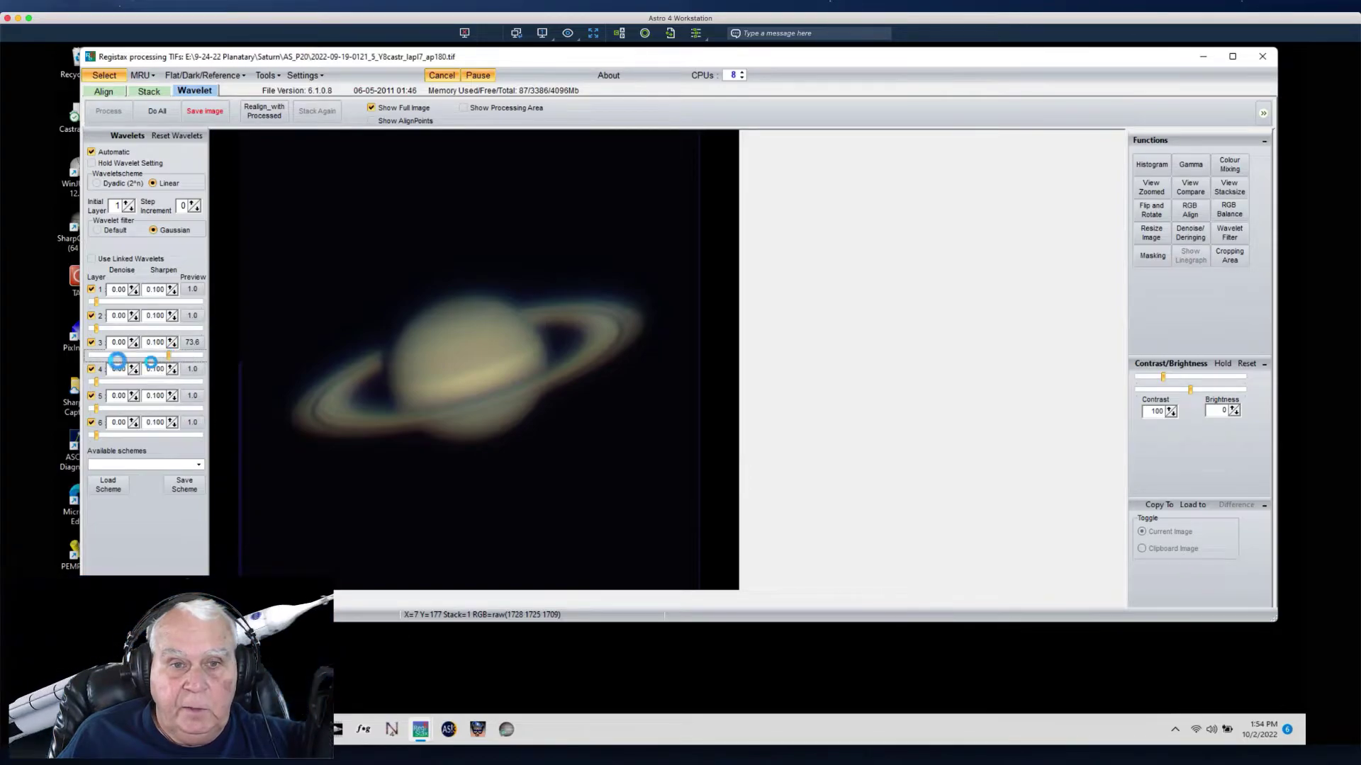
pyautogui.click(131, 341)
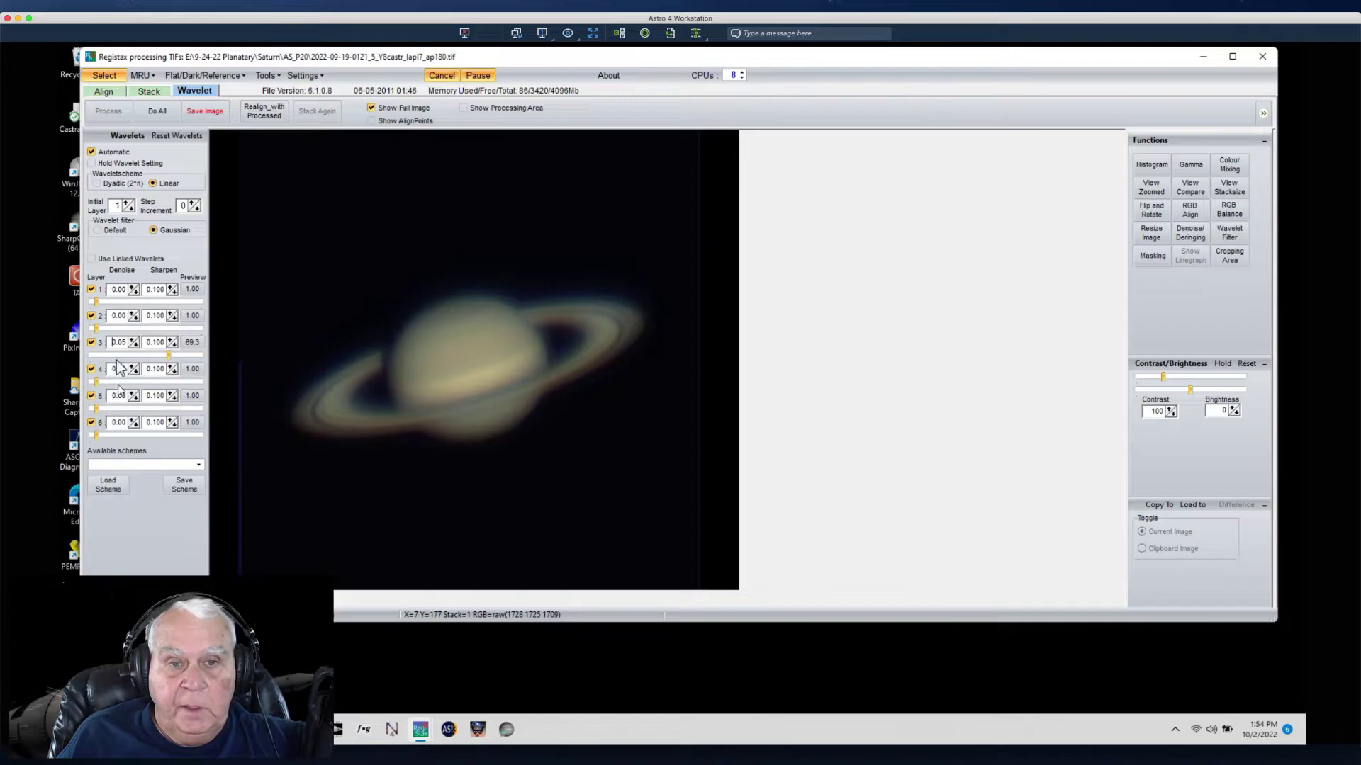
pyautogui.click(131, 342)
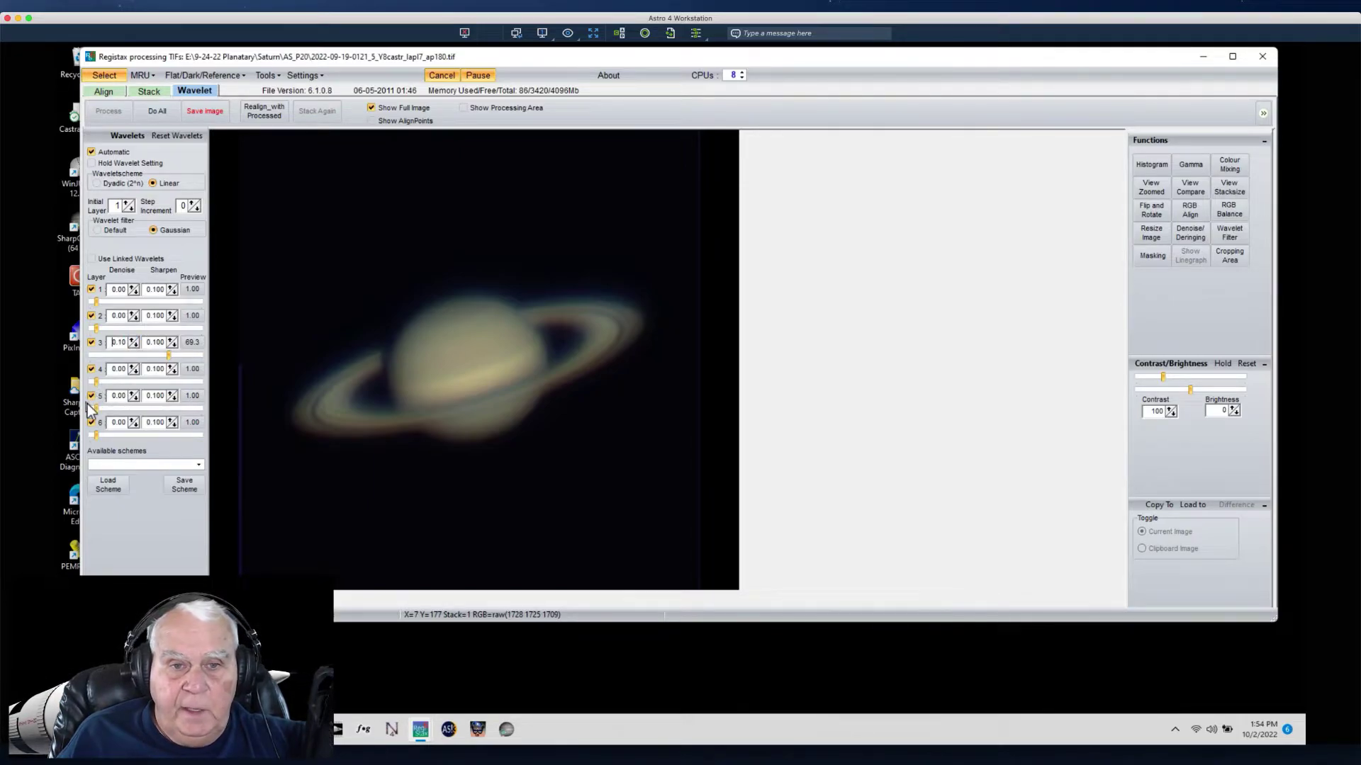
pyautogui.click(132, 342)
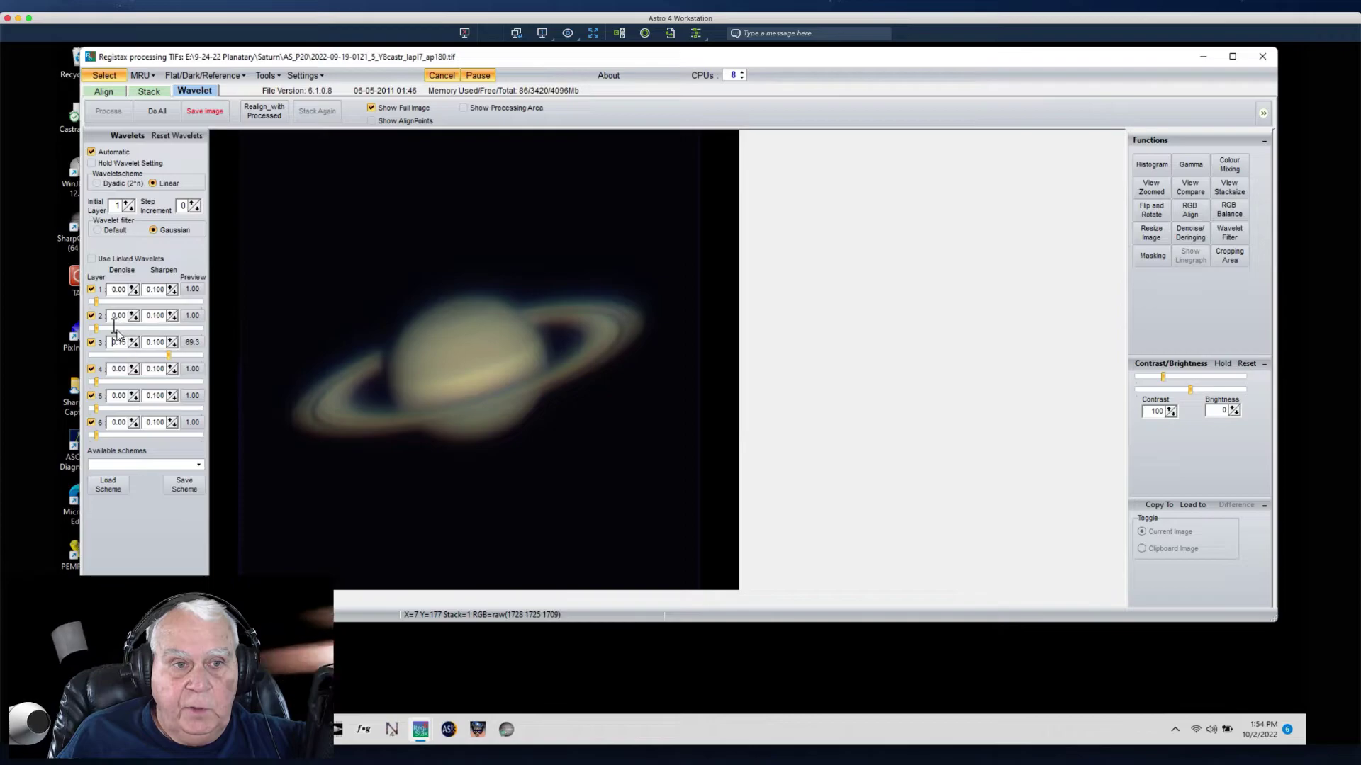
pyautogui.click(189, 344)
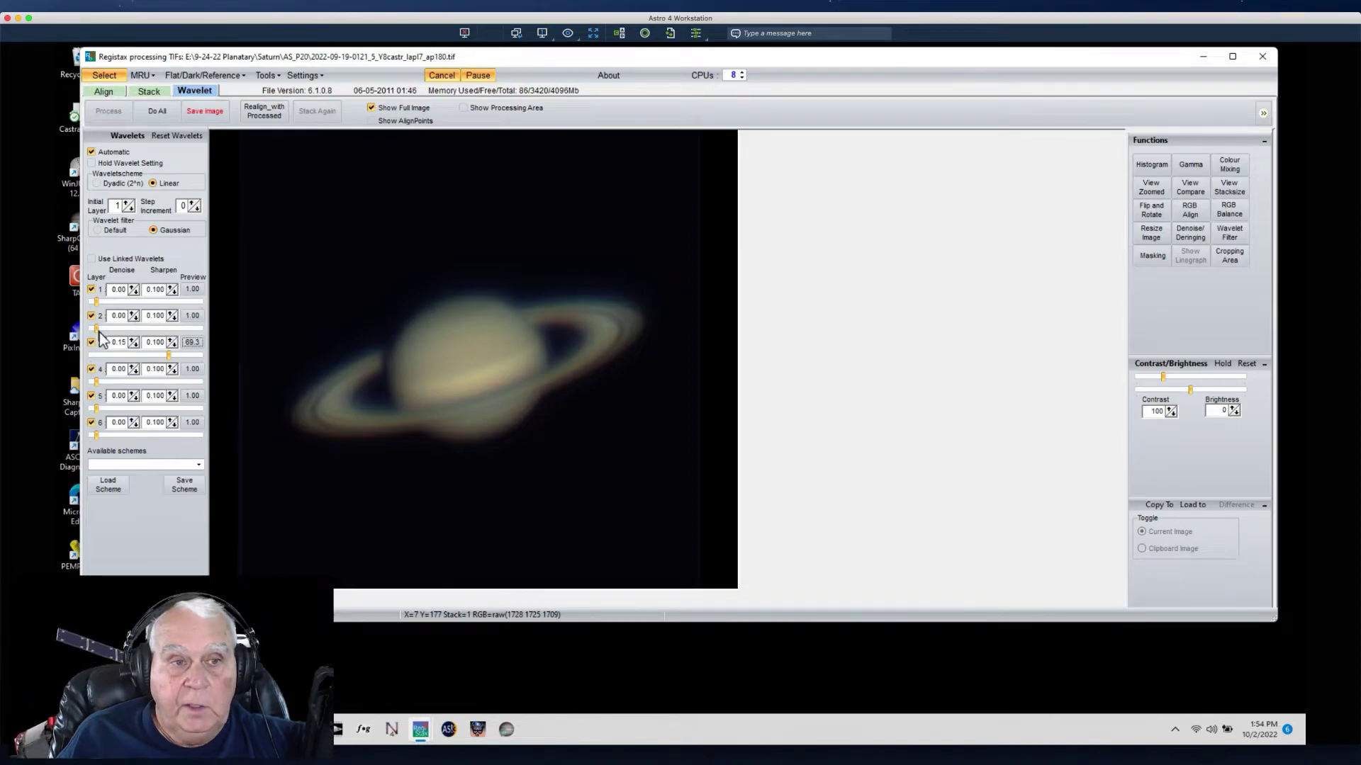
# - Sharpen wavelet layer 2 to about 52.1 and set its denoise to 0.15
pyautogui.moveTo(97, 328); pyautogui.dragTo(151, 329)
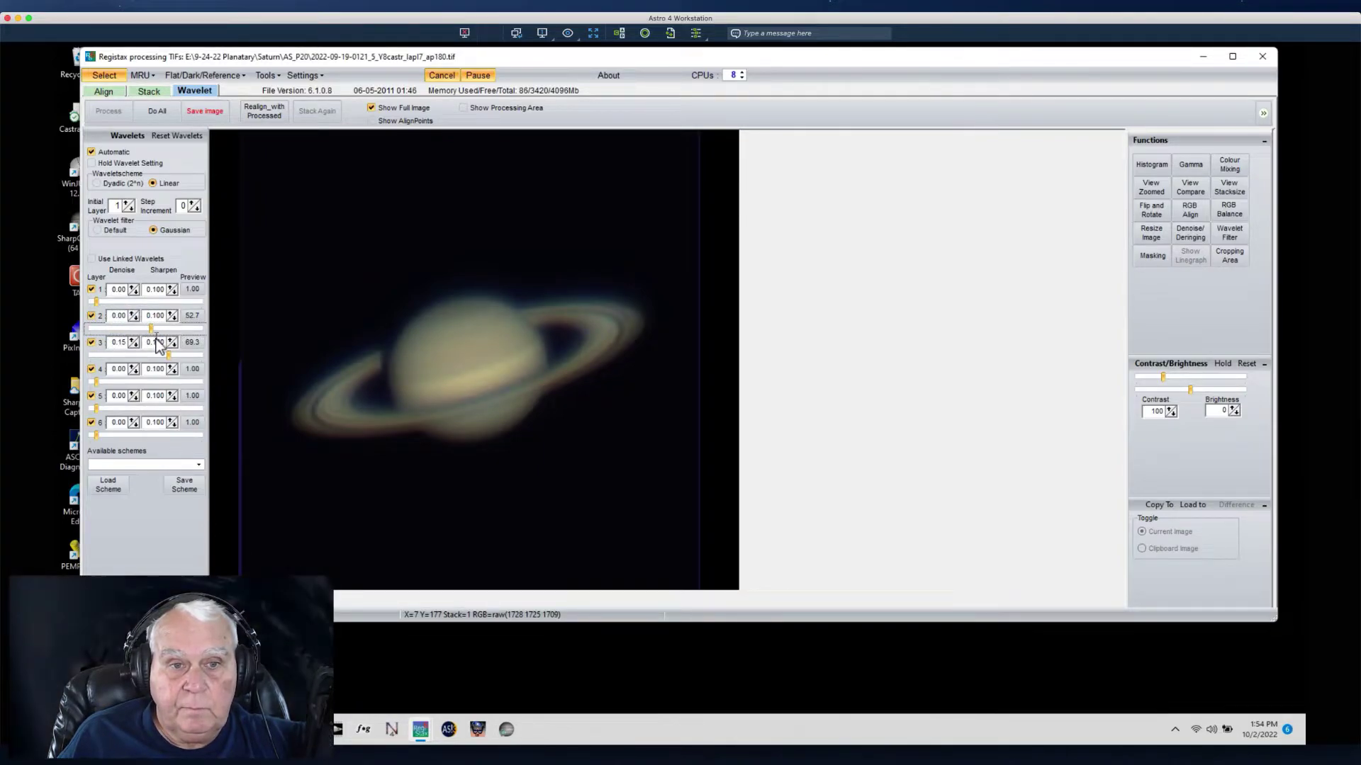
pyautogui.moveTo(151, 328); pyautogui.dragTo(146, 327)
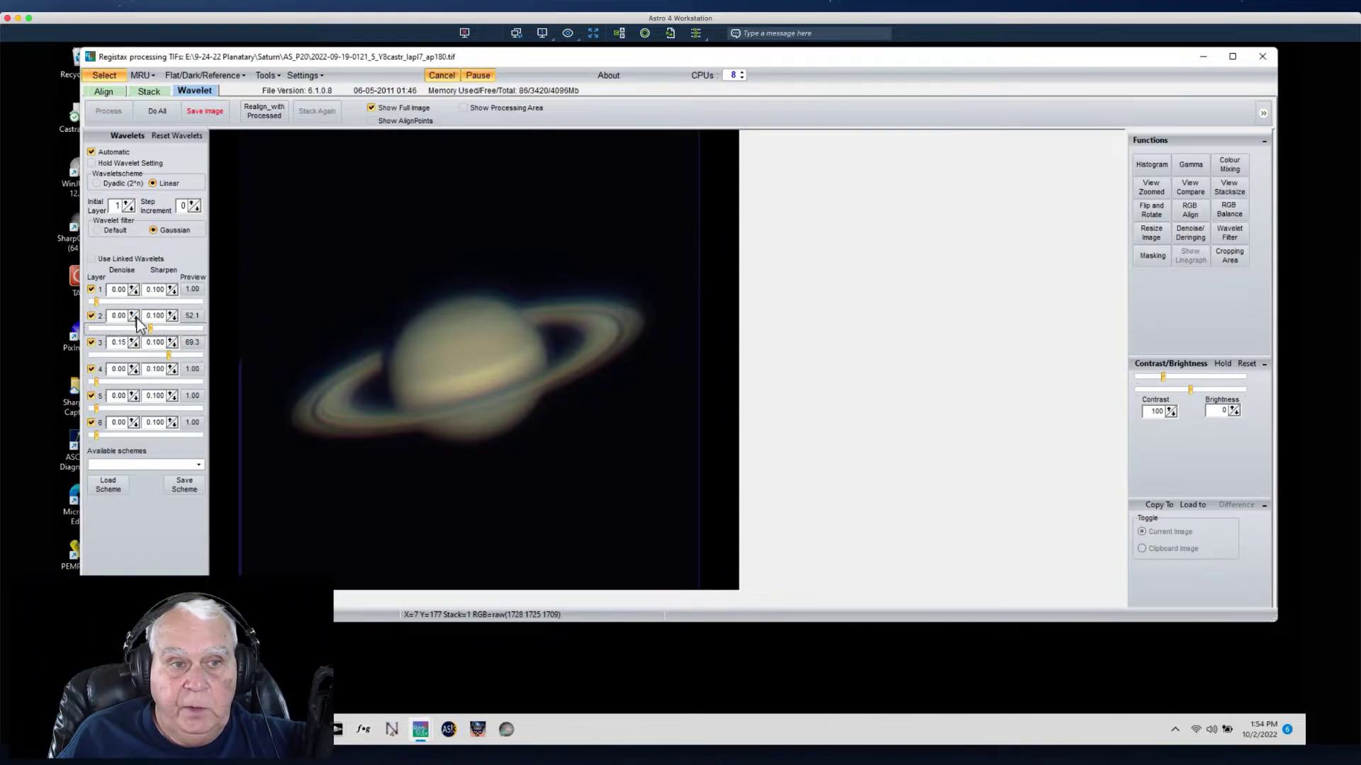
pyautogui.click(133, 314)
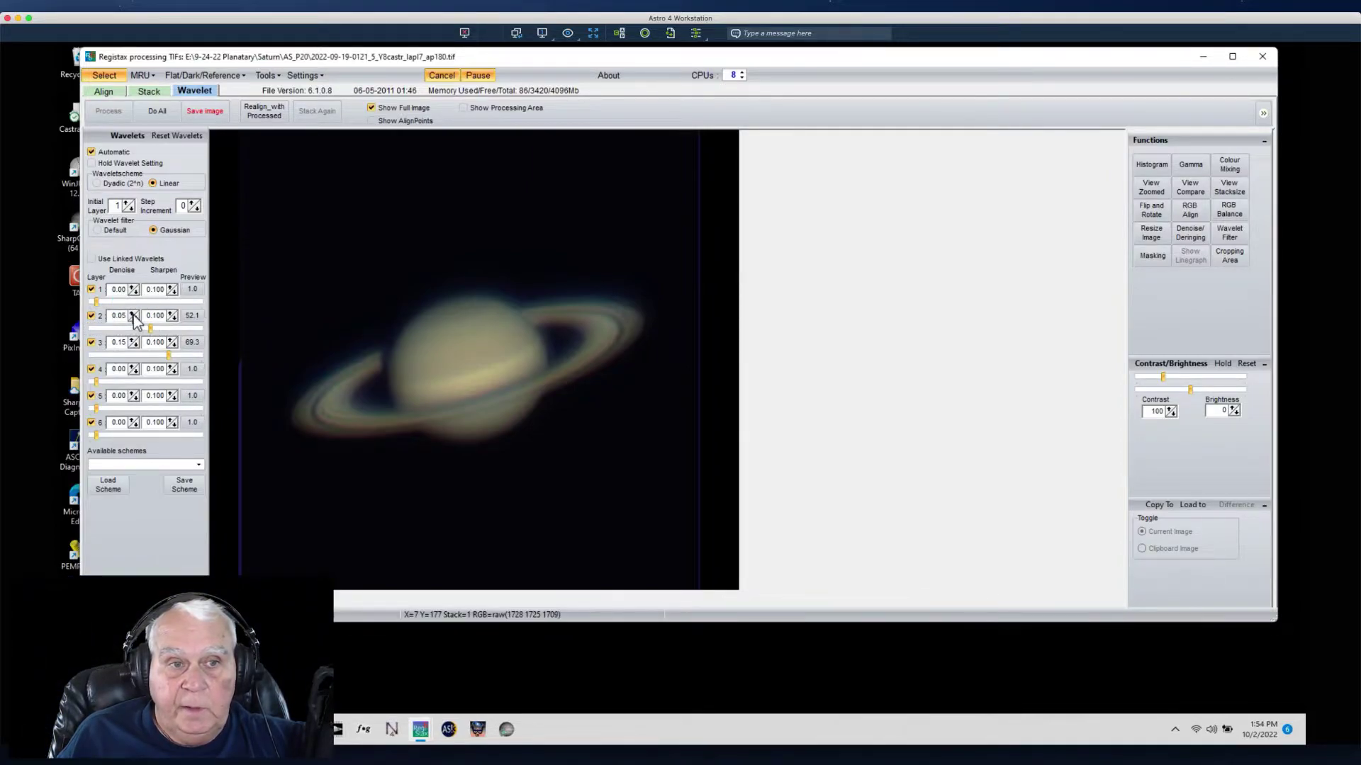
pyautogui.click(133, 314)
pyautogui.click(134, 314)
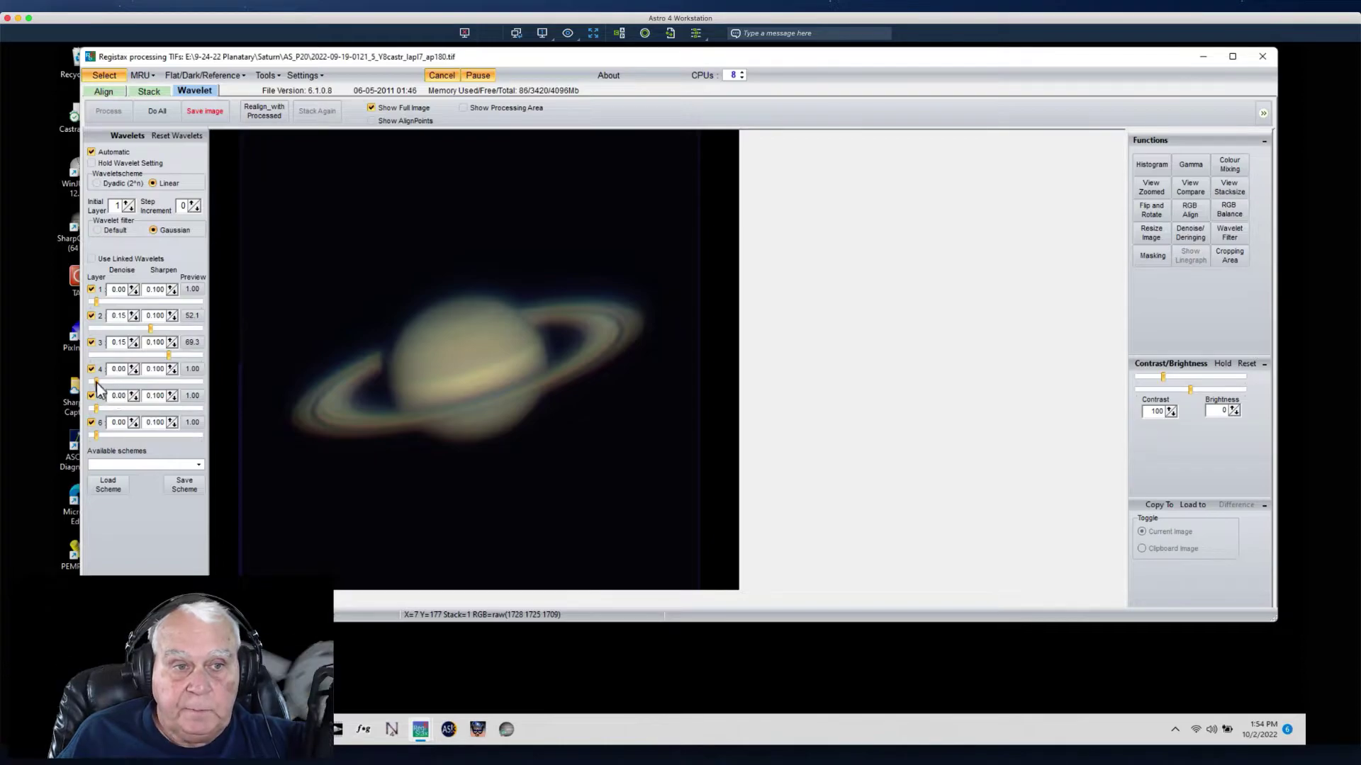
# - Increase wavelet layer 4 gradually to about 79.1 and set its denoise to 0.05
pyautogui.moveTo(96, 383); pyautogui.dragTo(145, 382)
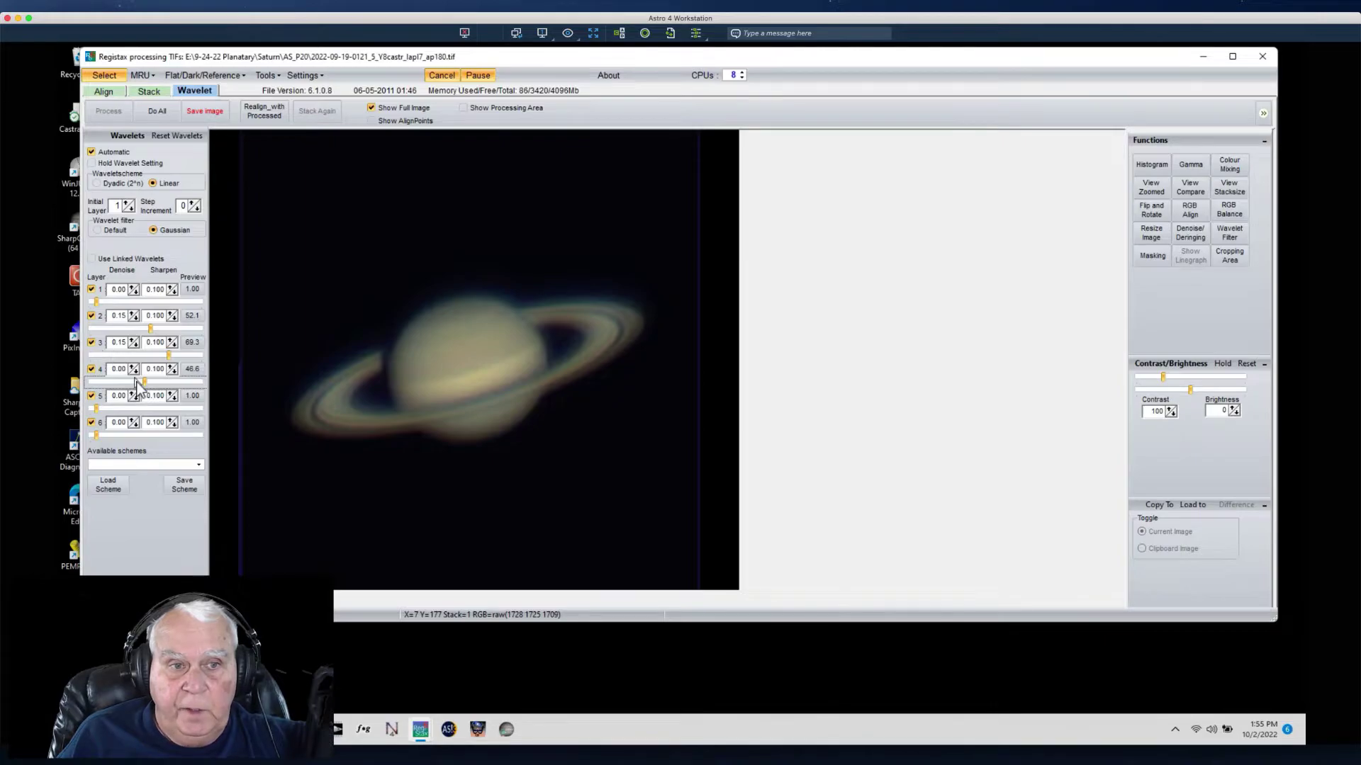
pyautogui.moveTo(146, 383); pyautogui.dragTo(153, 382)
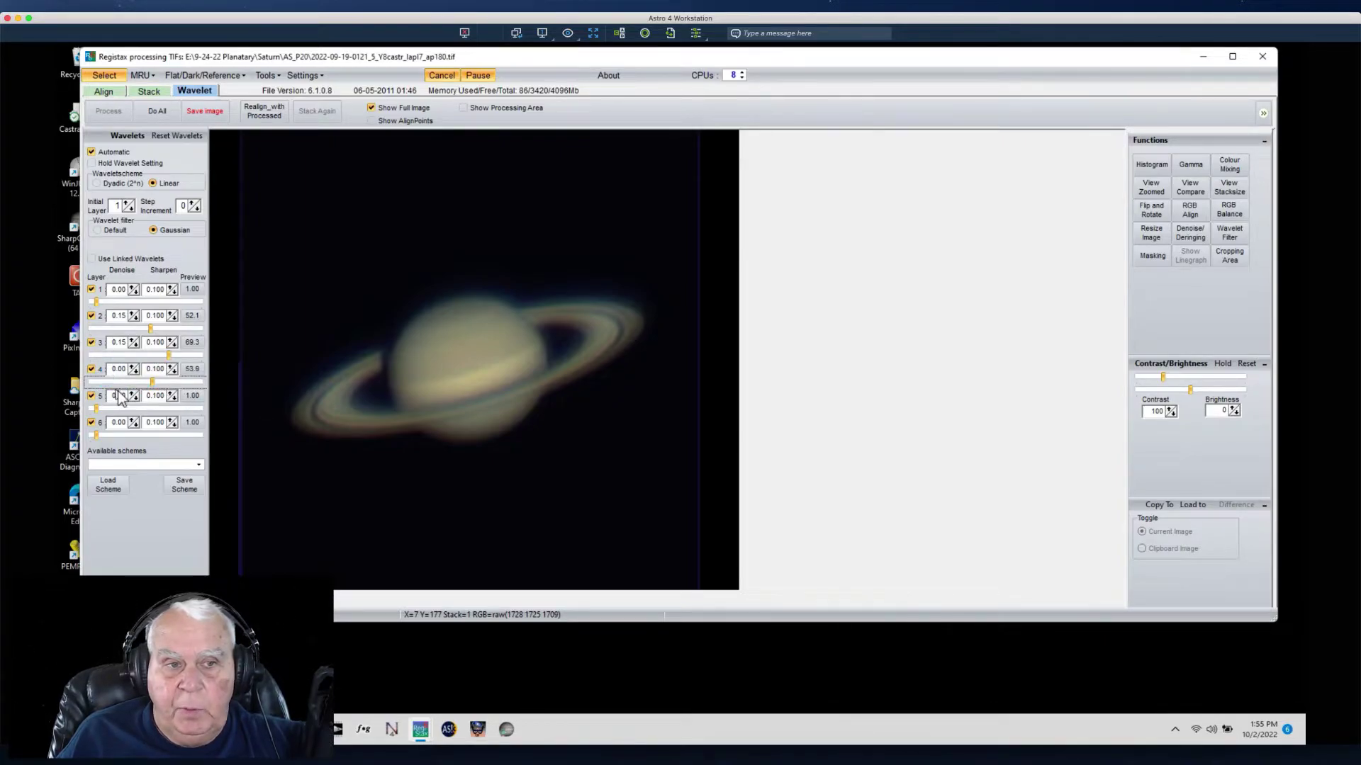
pyautogui.click(153, 383)
pyautogui.moveTo(153, 382); pyautogui.dragTo(164, 383)
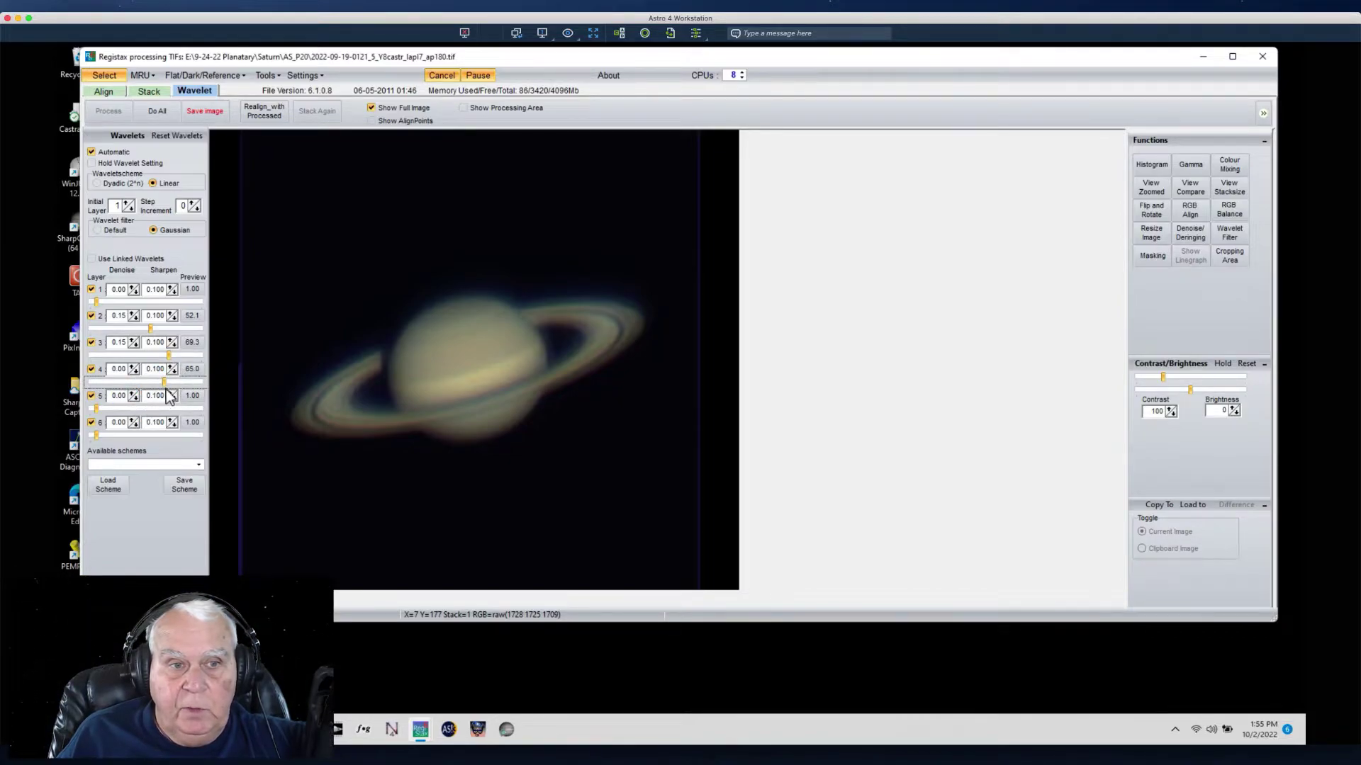
pyautogui.moveTo(166, 385); pyautogui.dragTo(172, 385)
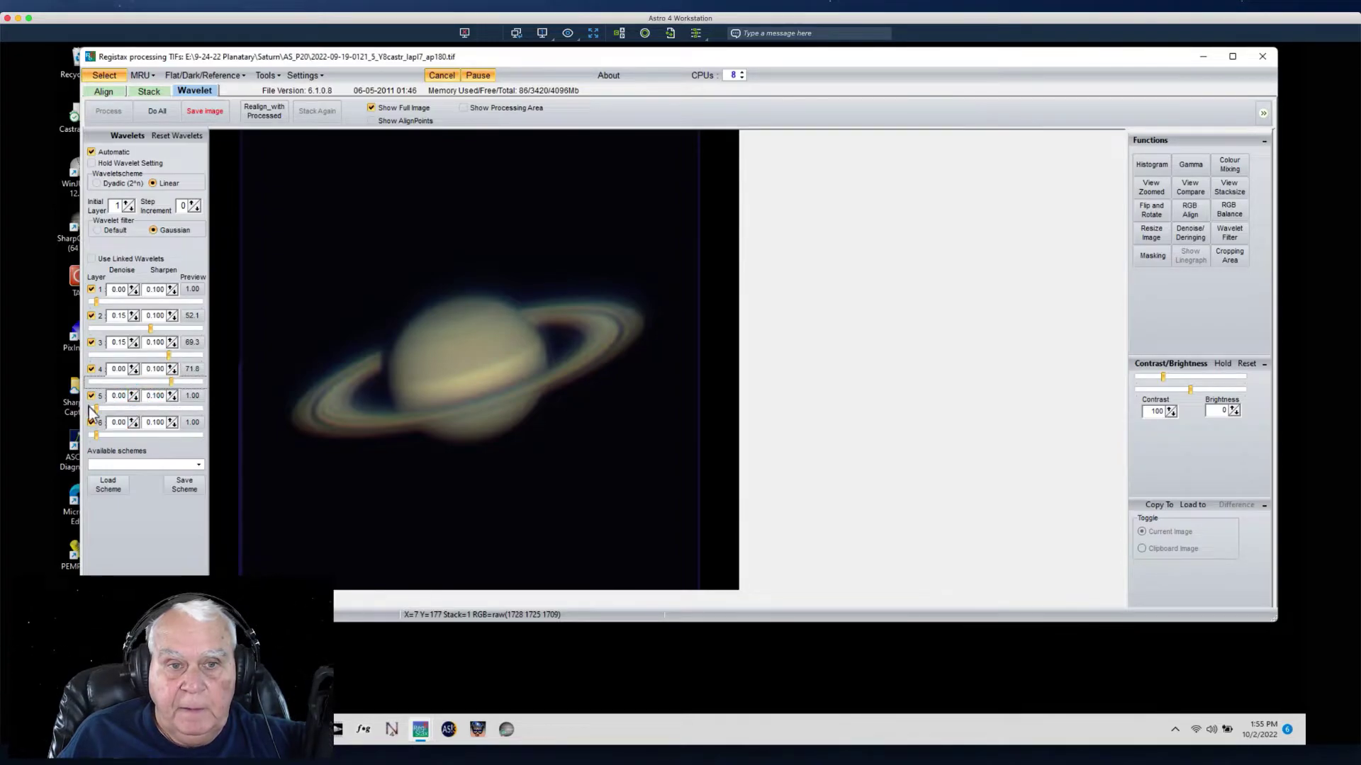
pyautogui.moveTo(174, 384); pyautogui.dragTo(178, 383)
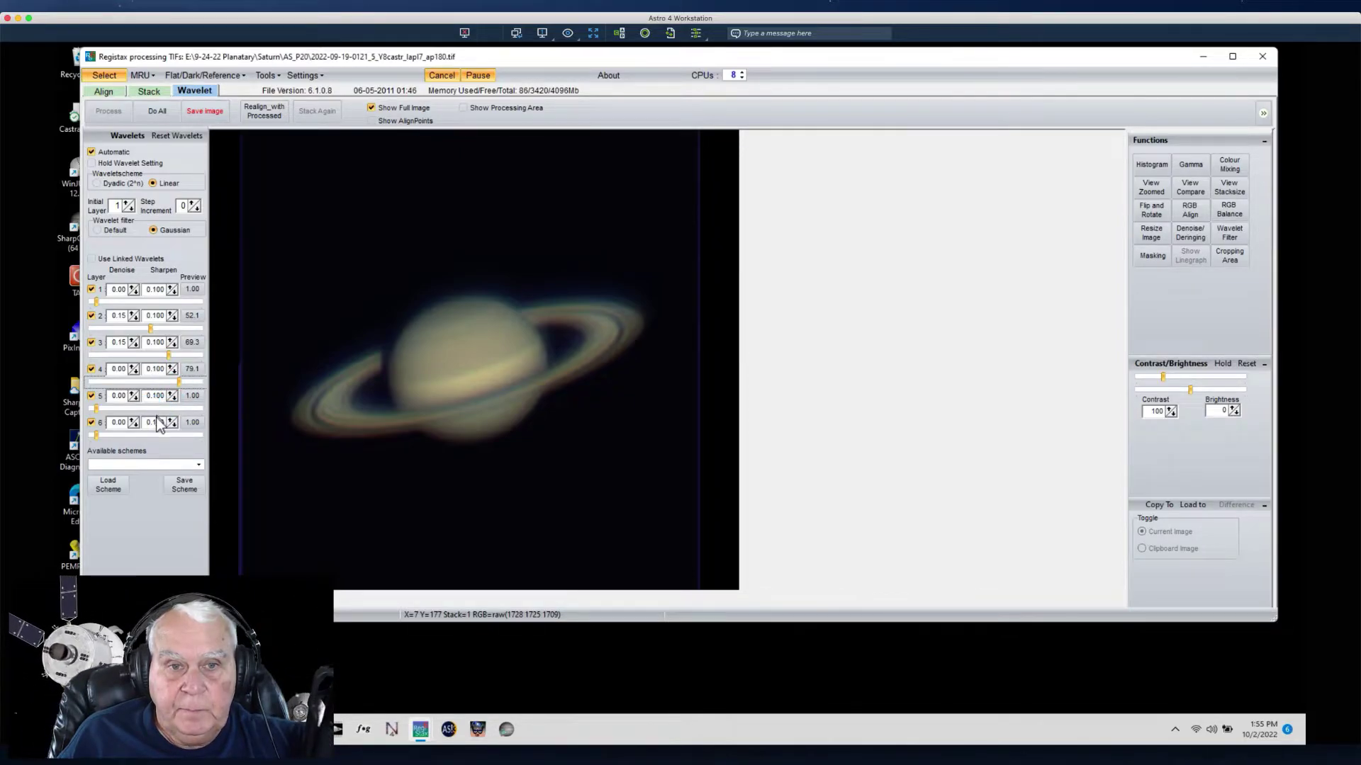
pyautogui.click(134, 366)
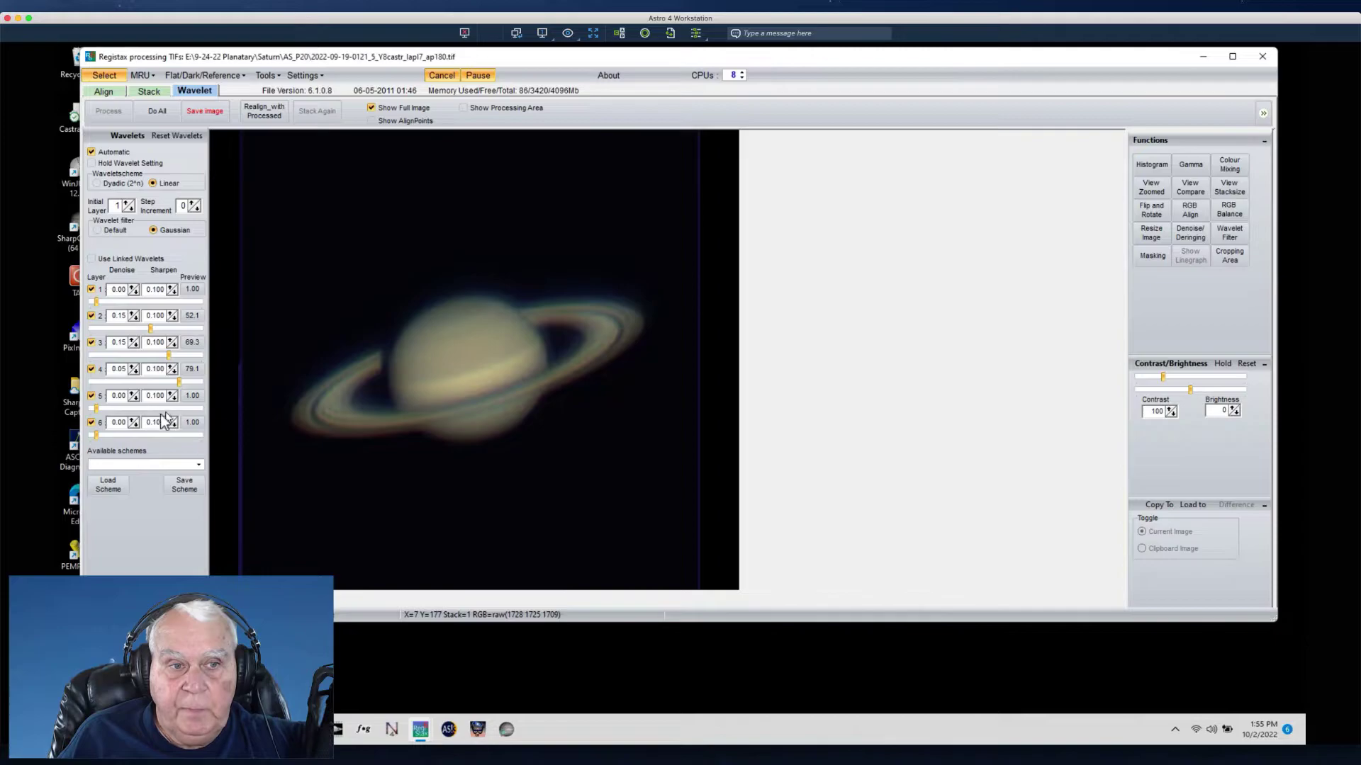
# - Sharpen wavelet layer 5 to about 79.1, and set the denoise of layers 5 and 4 to 0.10
pyautogui.moveTo(97, 409); pyautogui.dragTo(168, 408)
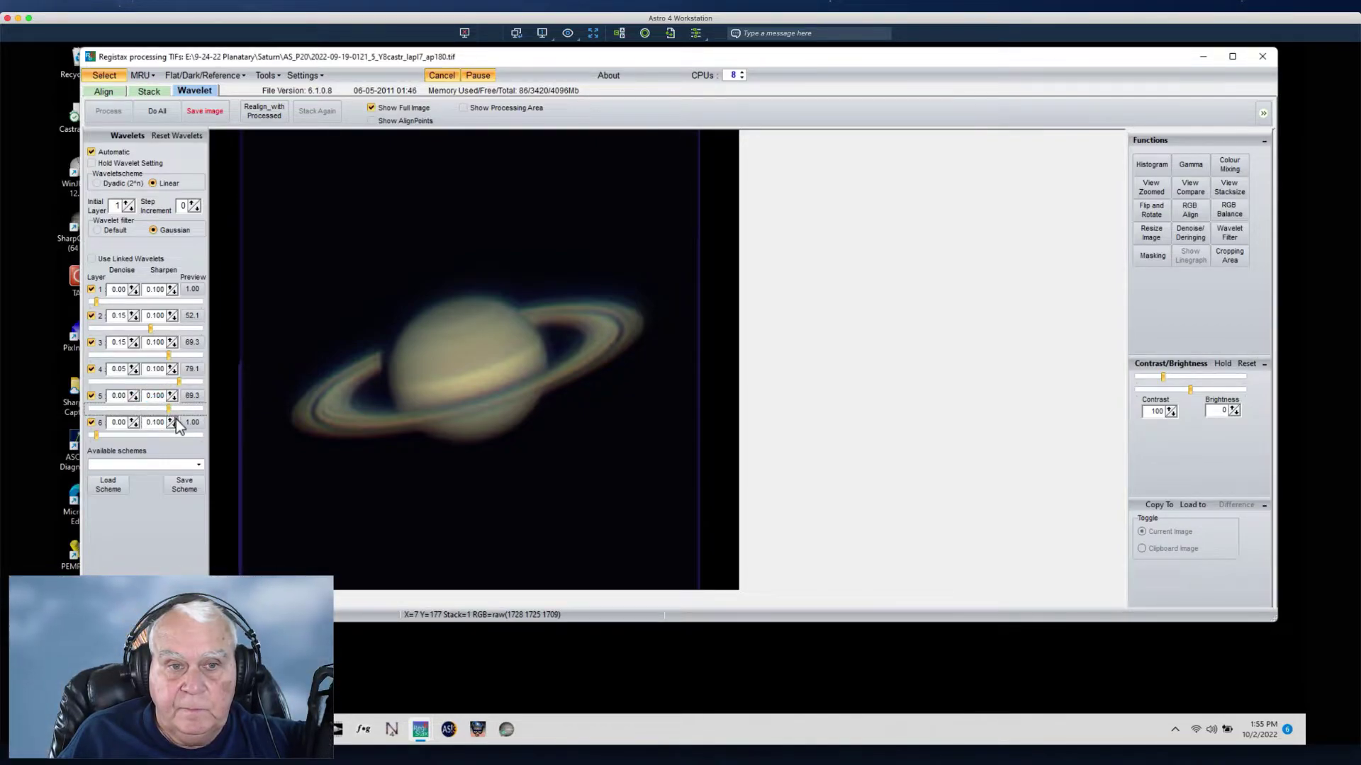
pyautogui.moveTo(169, 408); pyautogui.dragTo(185, 408)
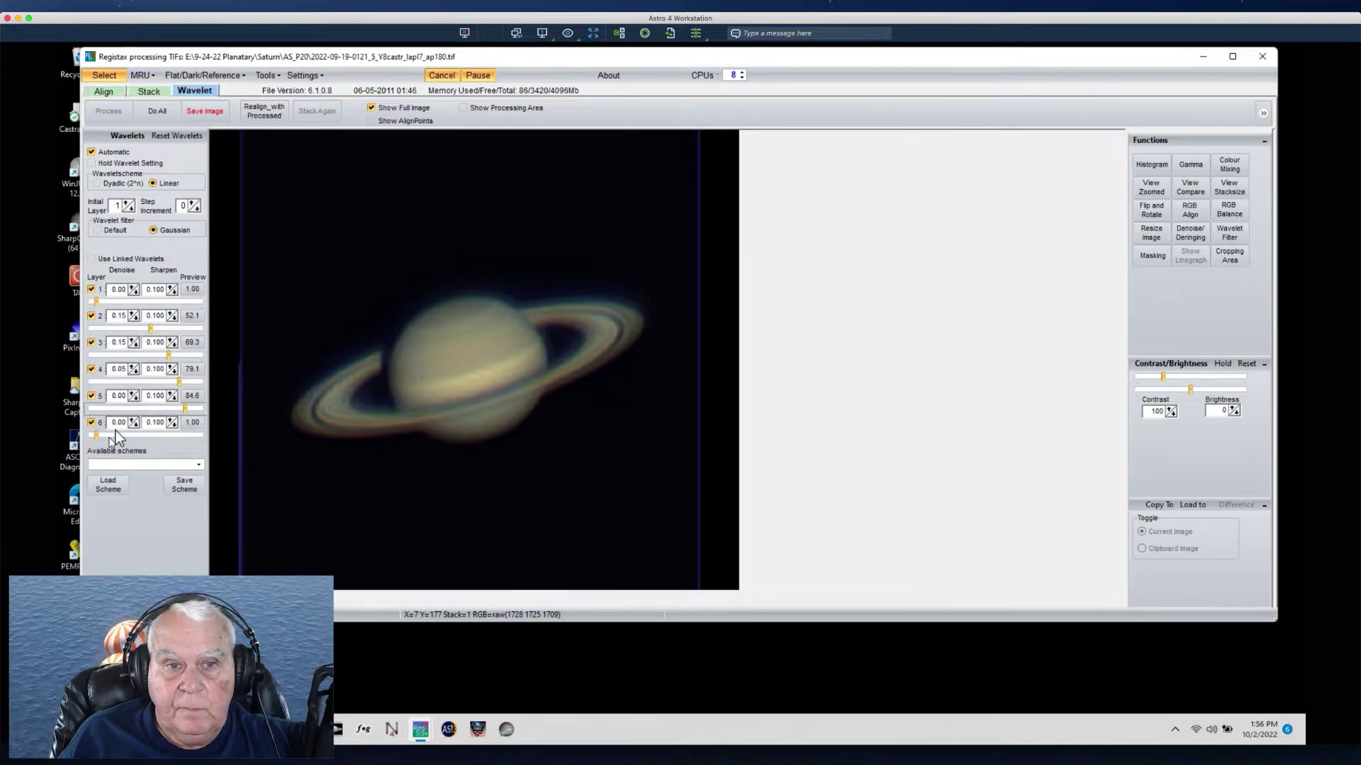
pyautogui.moveTo(185, 409); pyautogui.dragTo(178, 408)
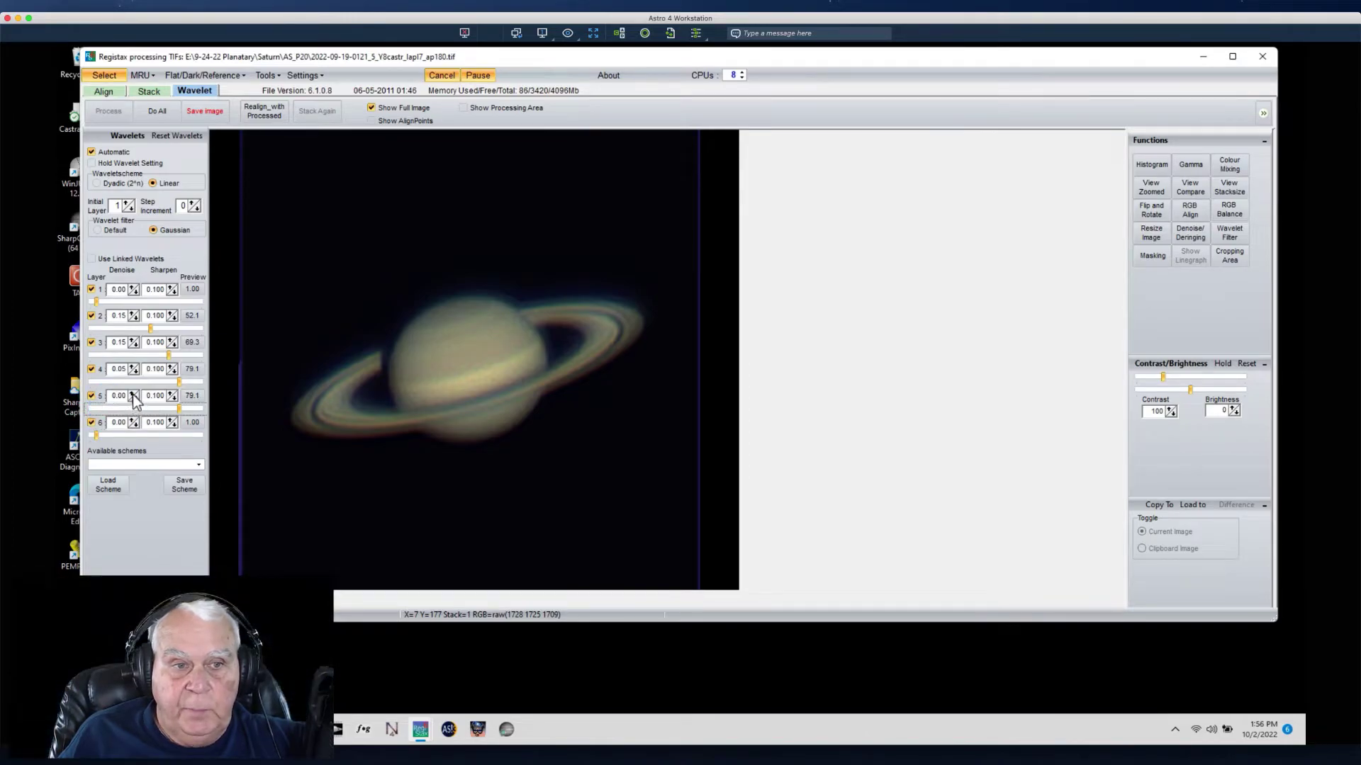
pyautogui.click(133, 394)
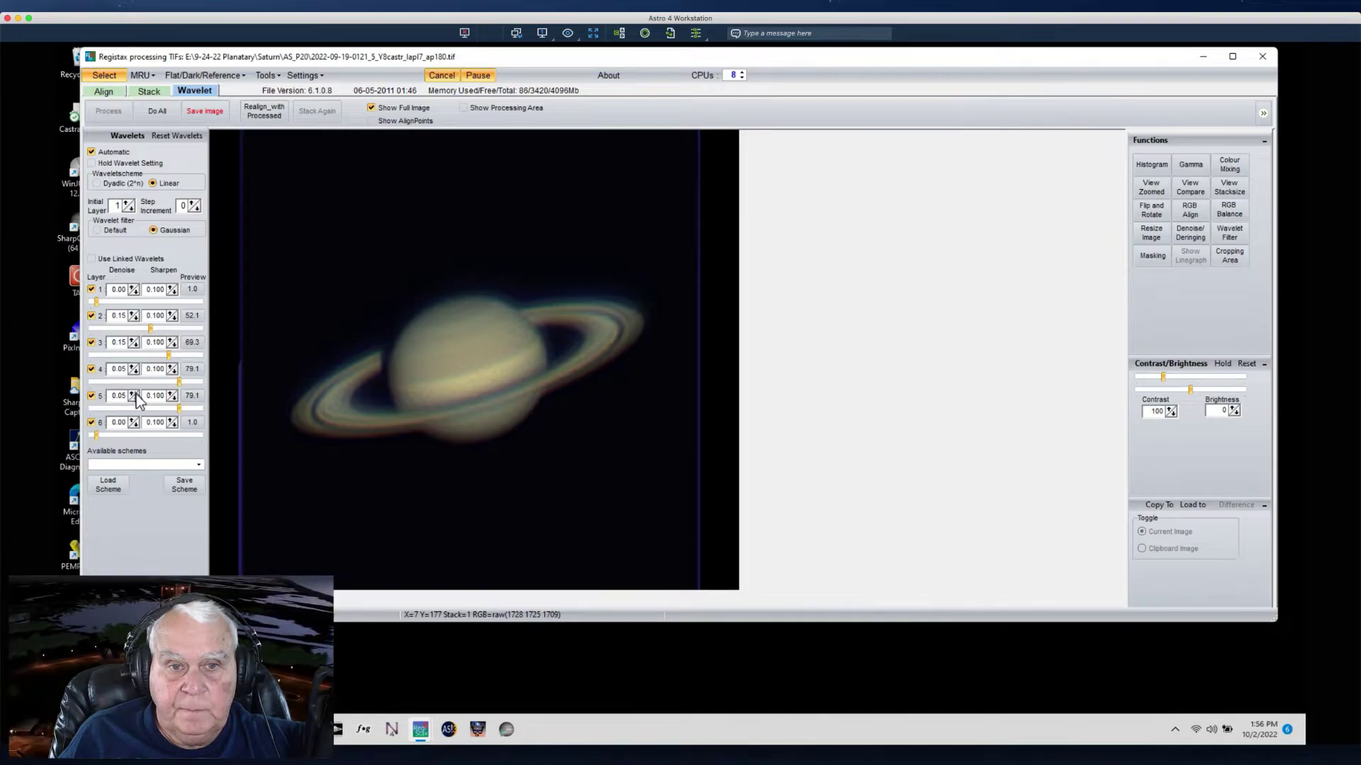
pyautogui.click(135, 393)
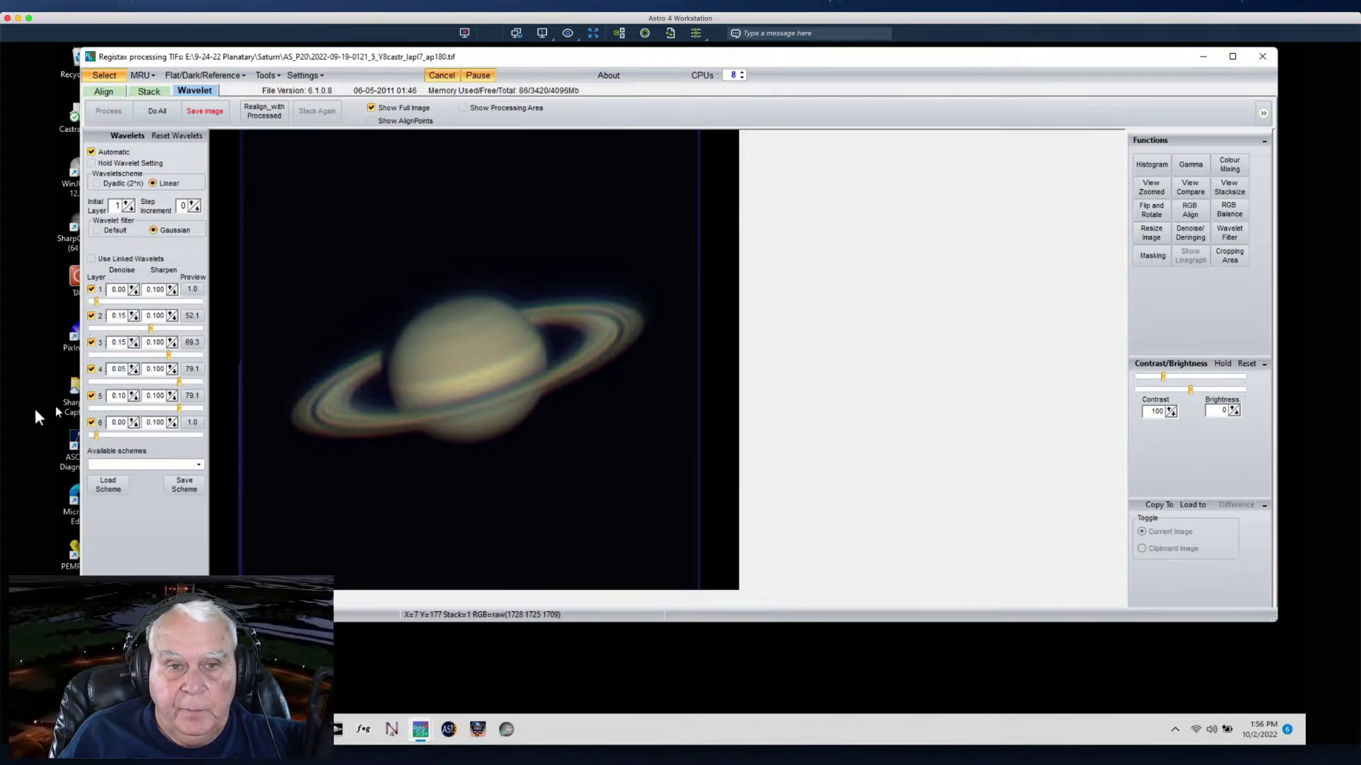
pyautogui.click(133, 366)
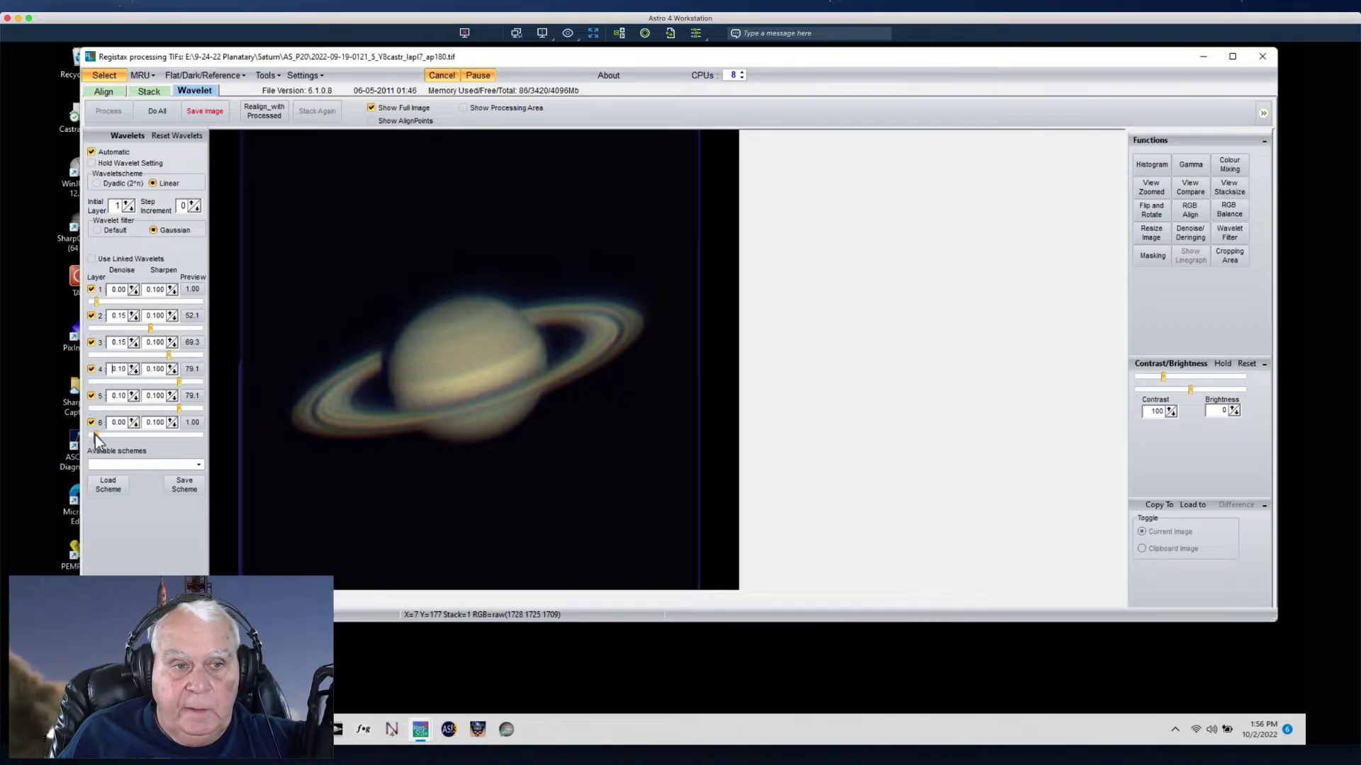
# - Increase wavelet layer 6 gradually to about 74.2 and set its denoise to 0.20
pyautogui.moveTo(96, 436); pyautogui.dragTo(145, 434)
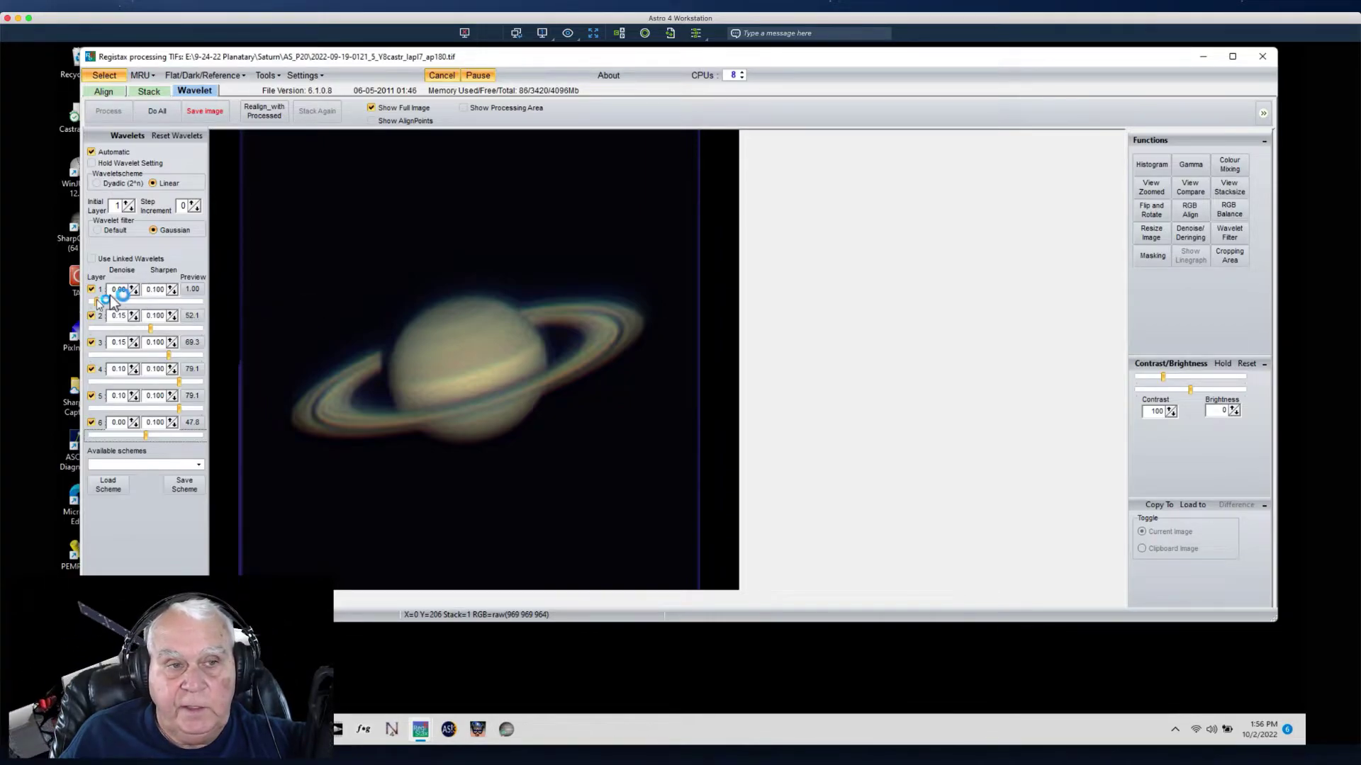
pyautogui.click(146, 437)
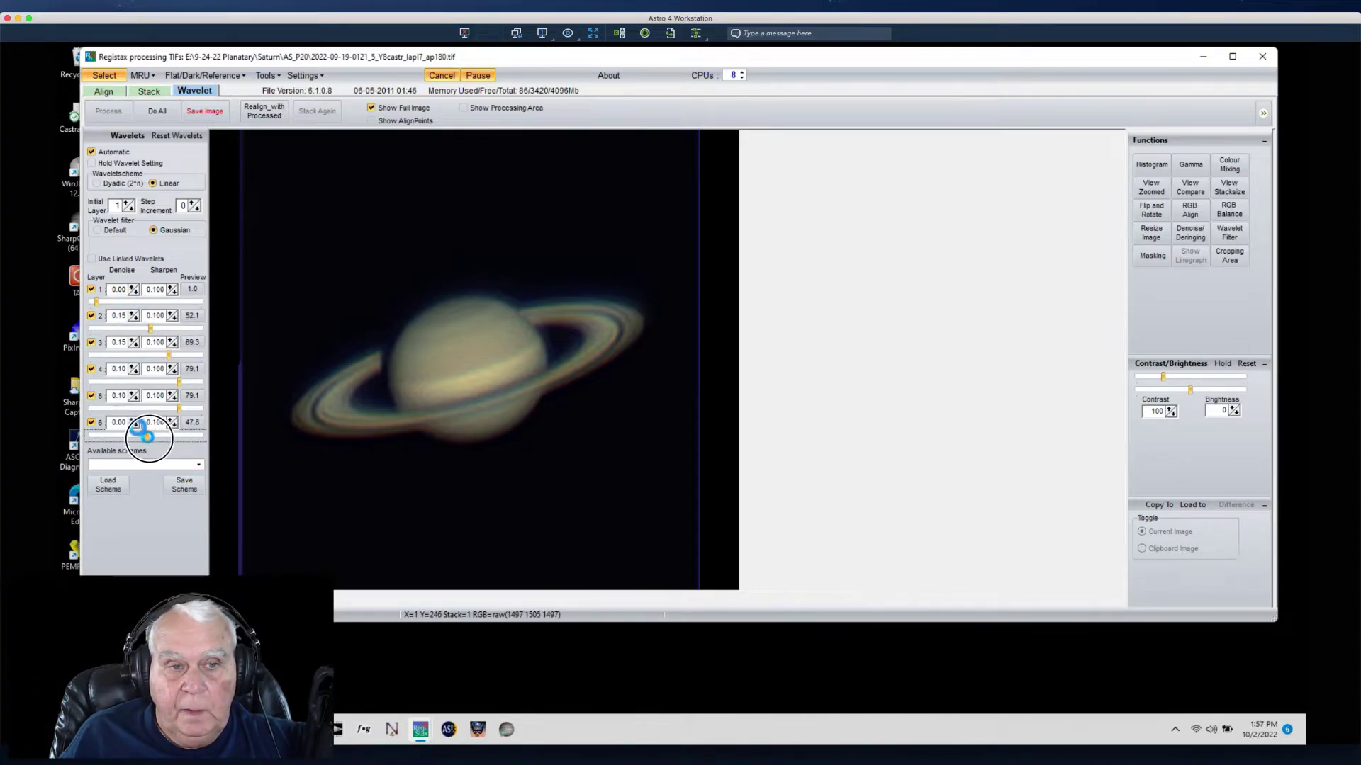
pyautogui.moveTo(157, 439); pyautogui.dragTo(160, 439)
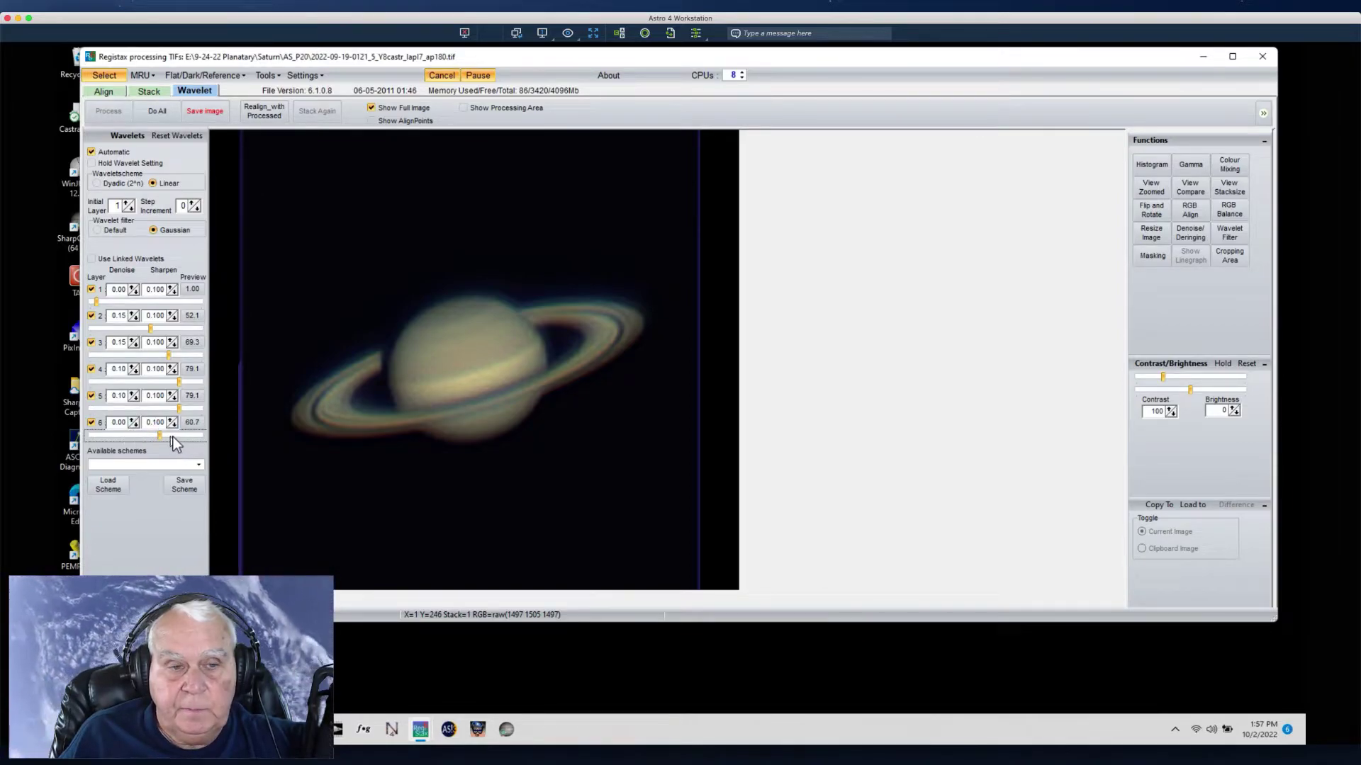
pyautogui.moveTo(163, 436); pyautogui.dragTo(172, 436)
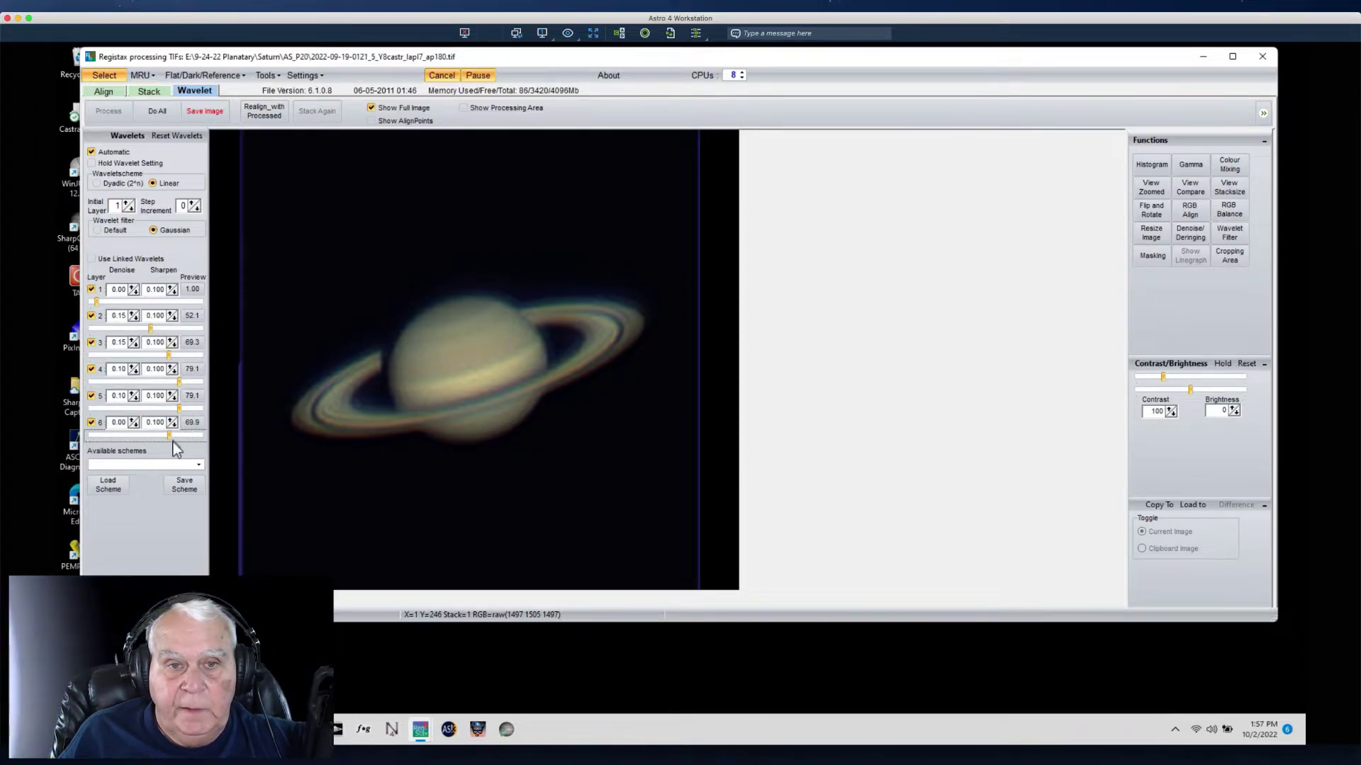
pyautogui.moveTo(170, 439); pyautogui.dragTo(174, 437)
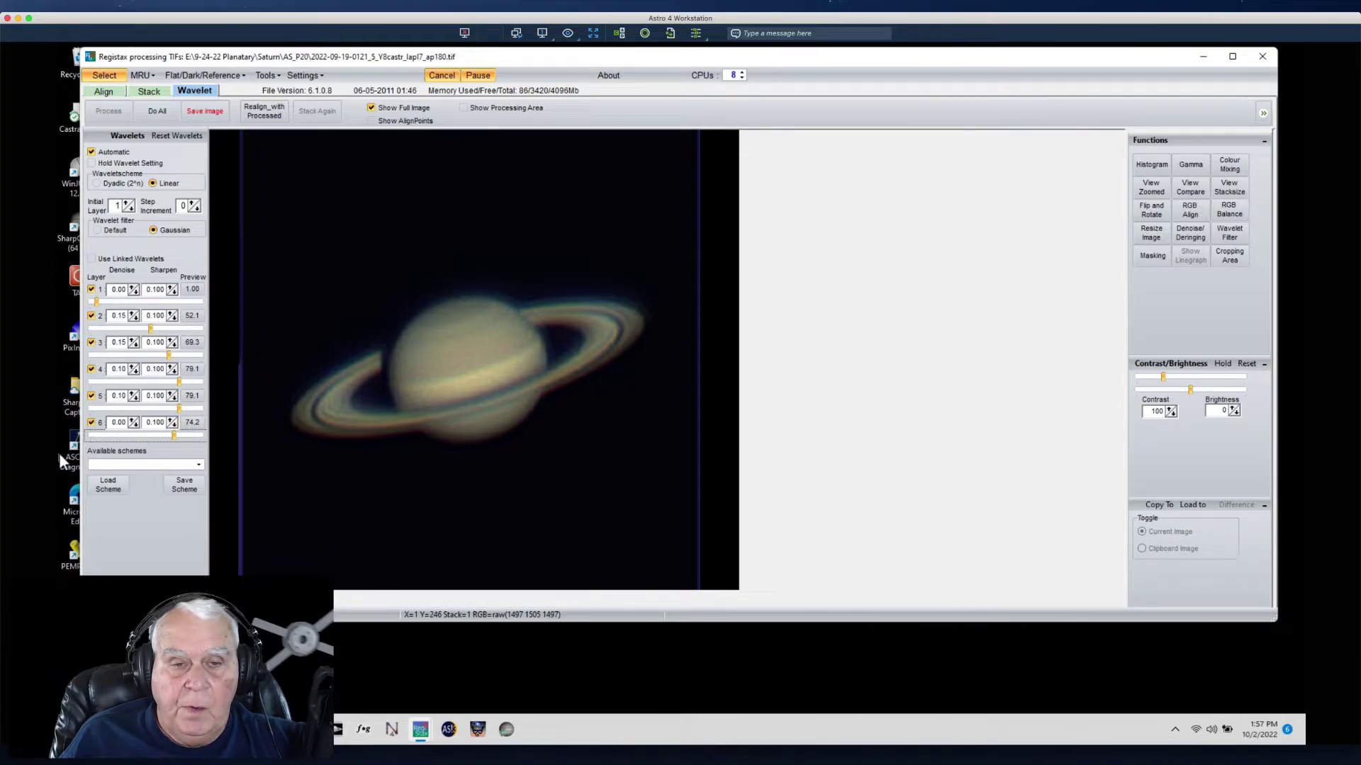
pyautogui.click(132, 423)
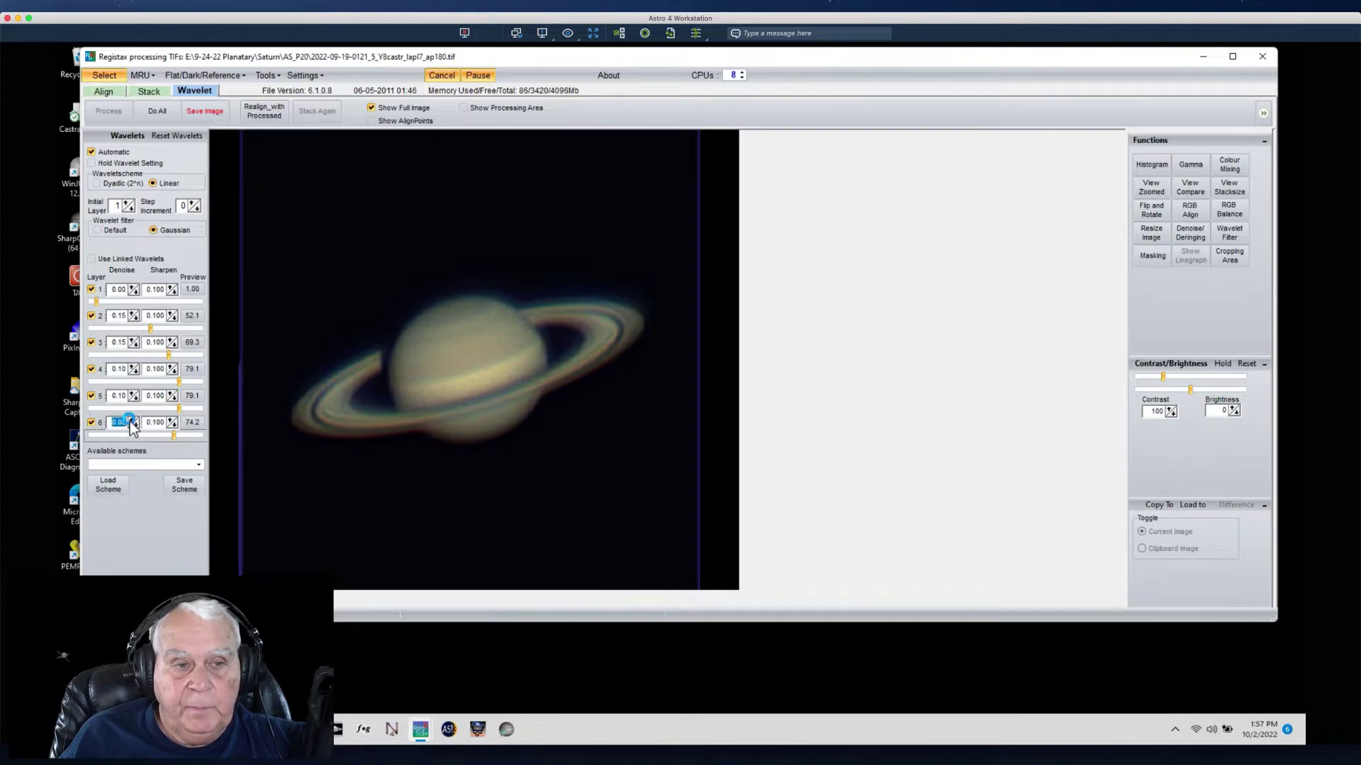
pyautogui.click(132, 423)
pyautogui.click(132, 423)
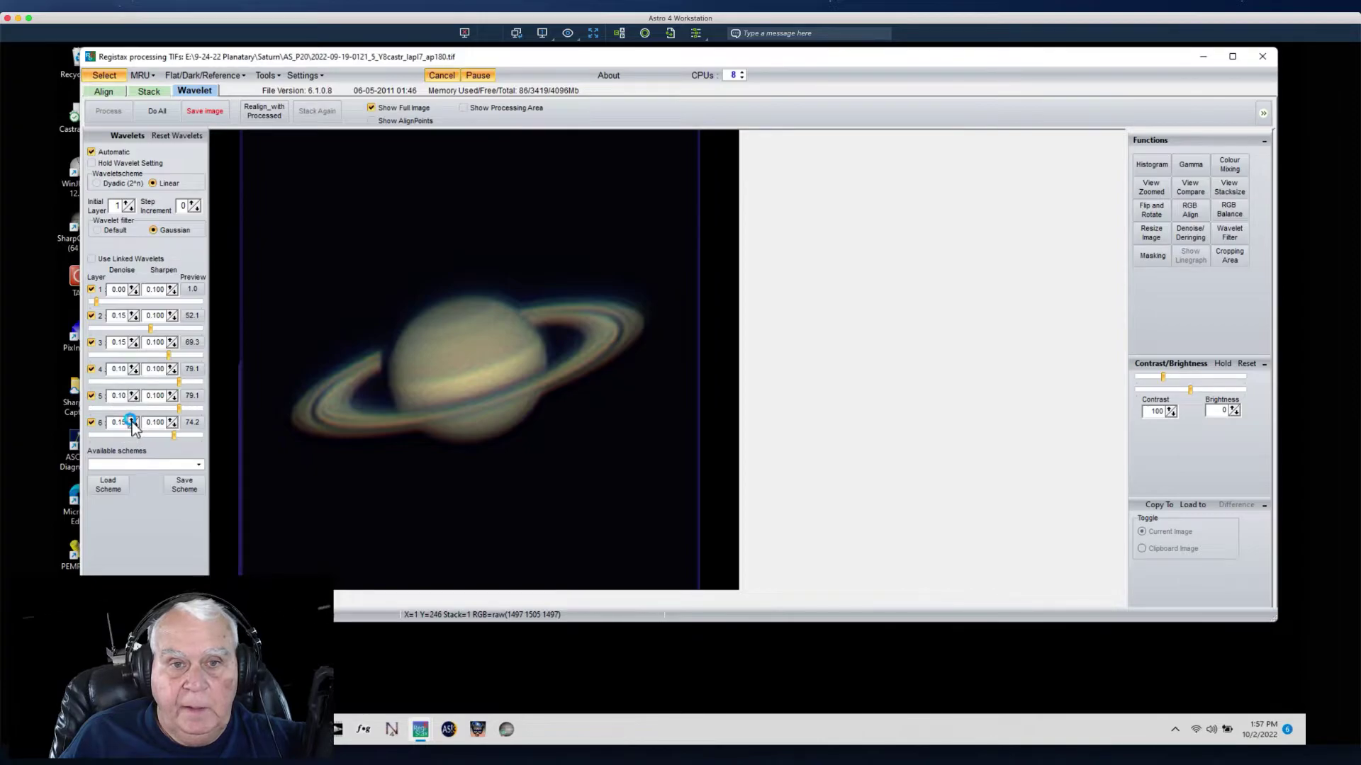
pyautogui.click(132, 423)
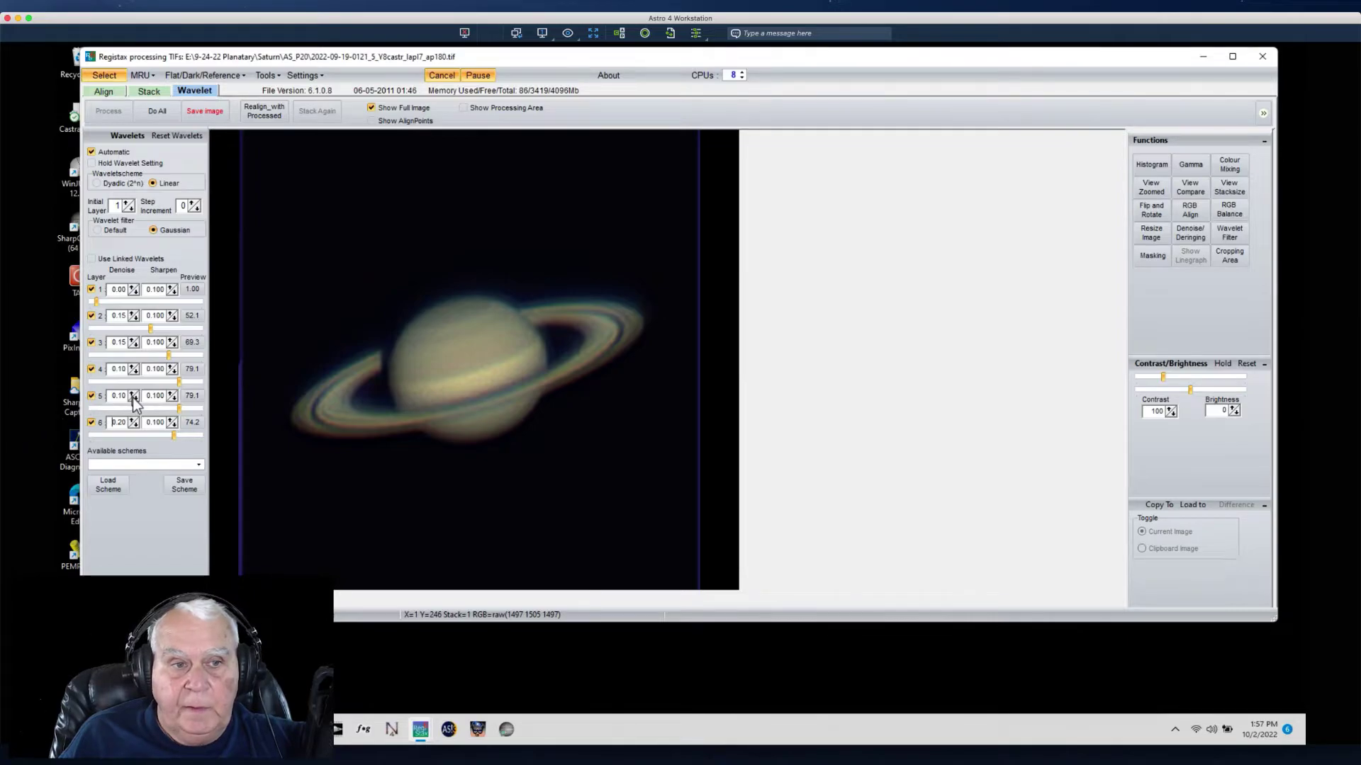
# - Set the denoise of wavelet layers 5 and 4 to 0.15, and of layers 3 and 2 to 0.20
pyautogui.click(134, 399)
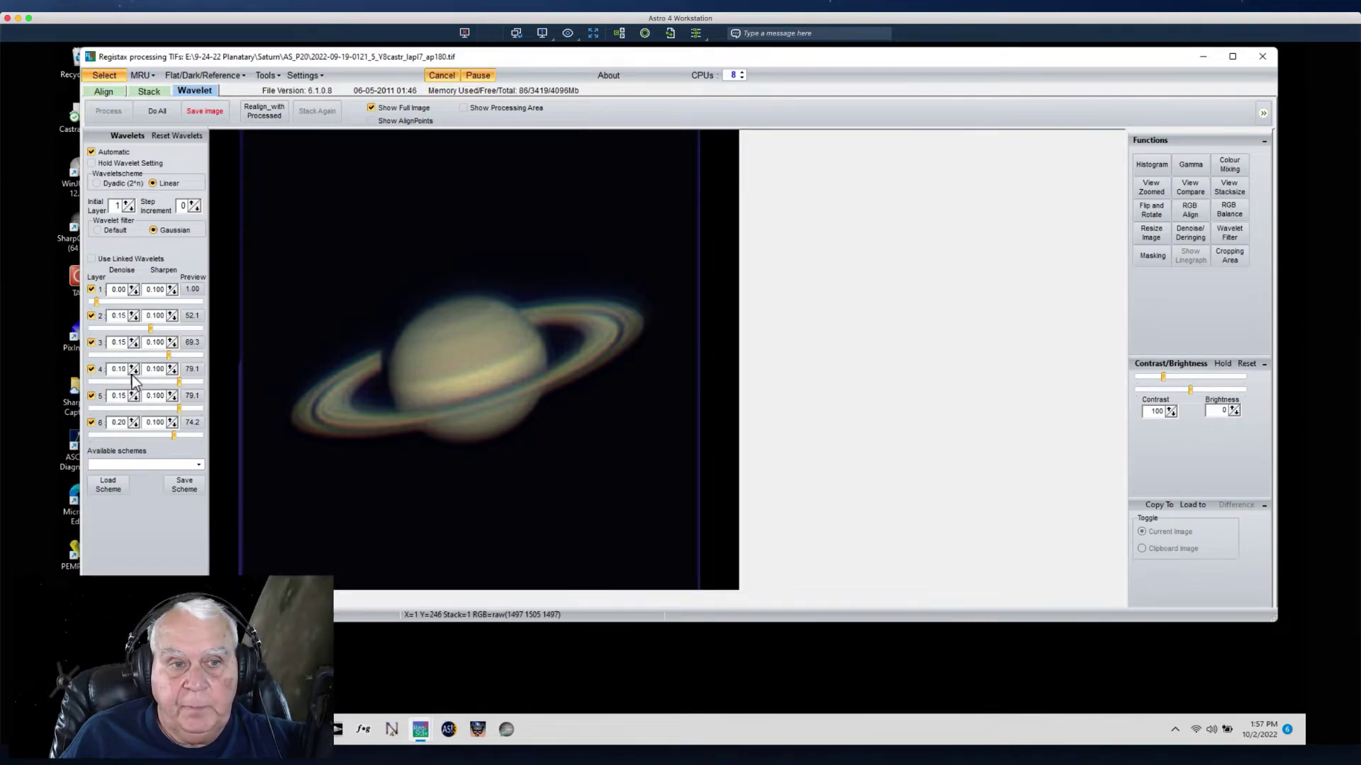
pyautogui.click(133, 371)
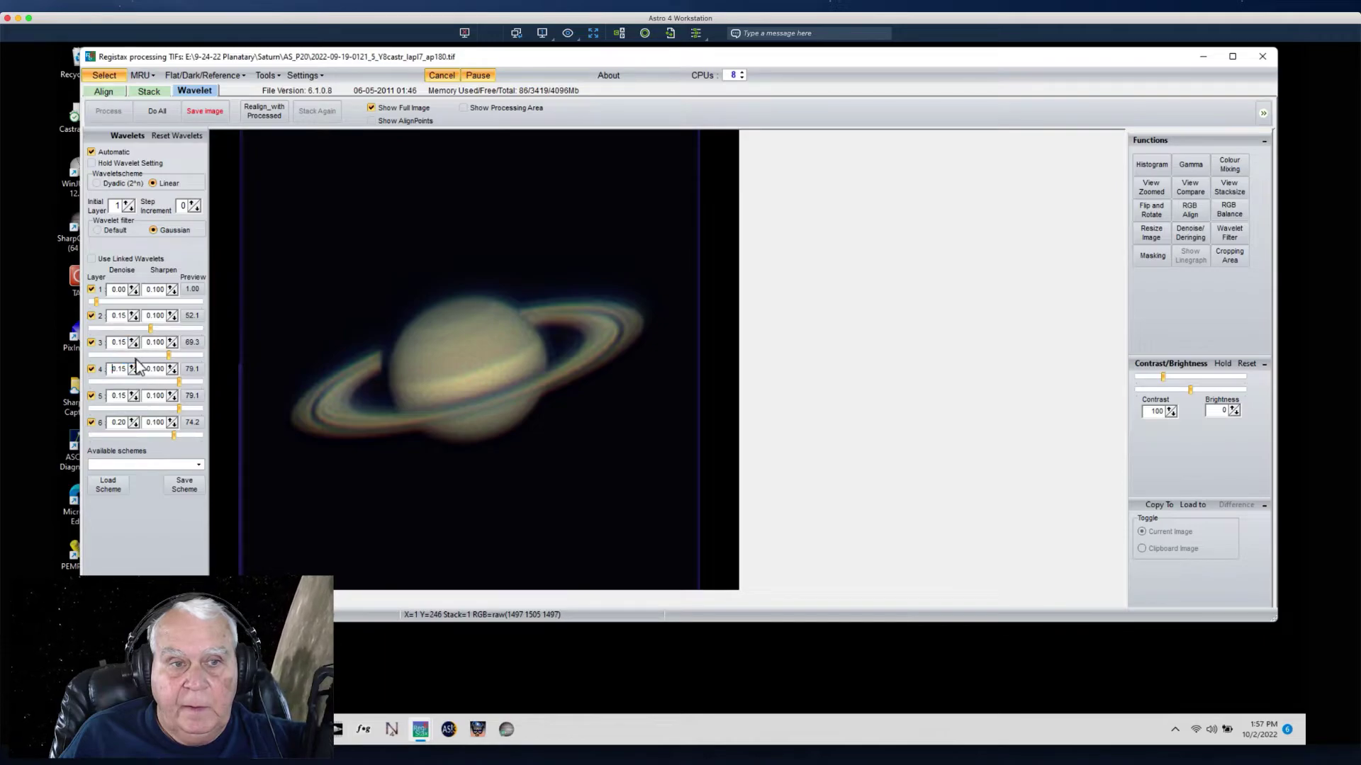
pyautogui.click(133, 341)
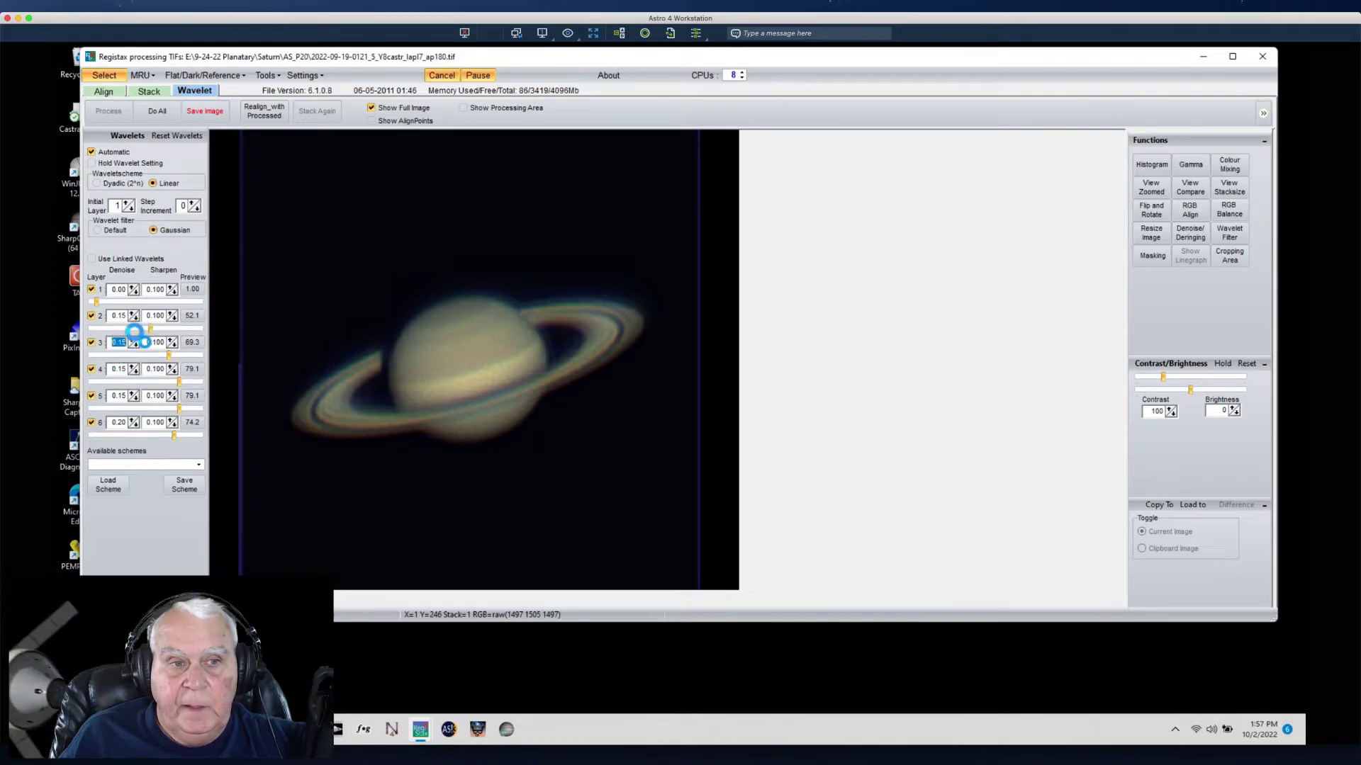
pyautogui.click(134, 313)
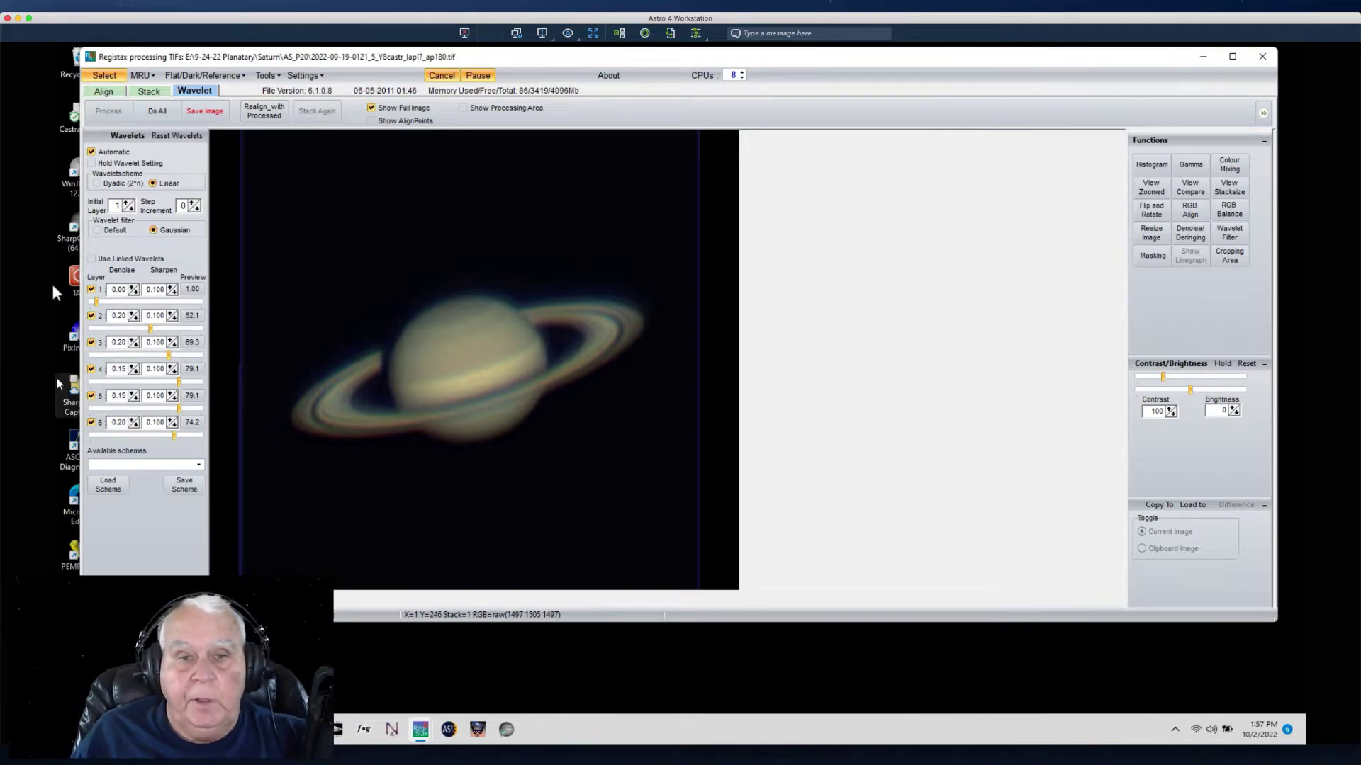
# - Try sharpening wavelet layer 1 to about 43.5, and drop it to its lowest setting to compare the image
pyautogui.moveTo(99, 304); pyautogui.dragTo(127, 302)
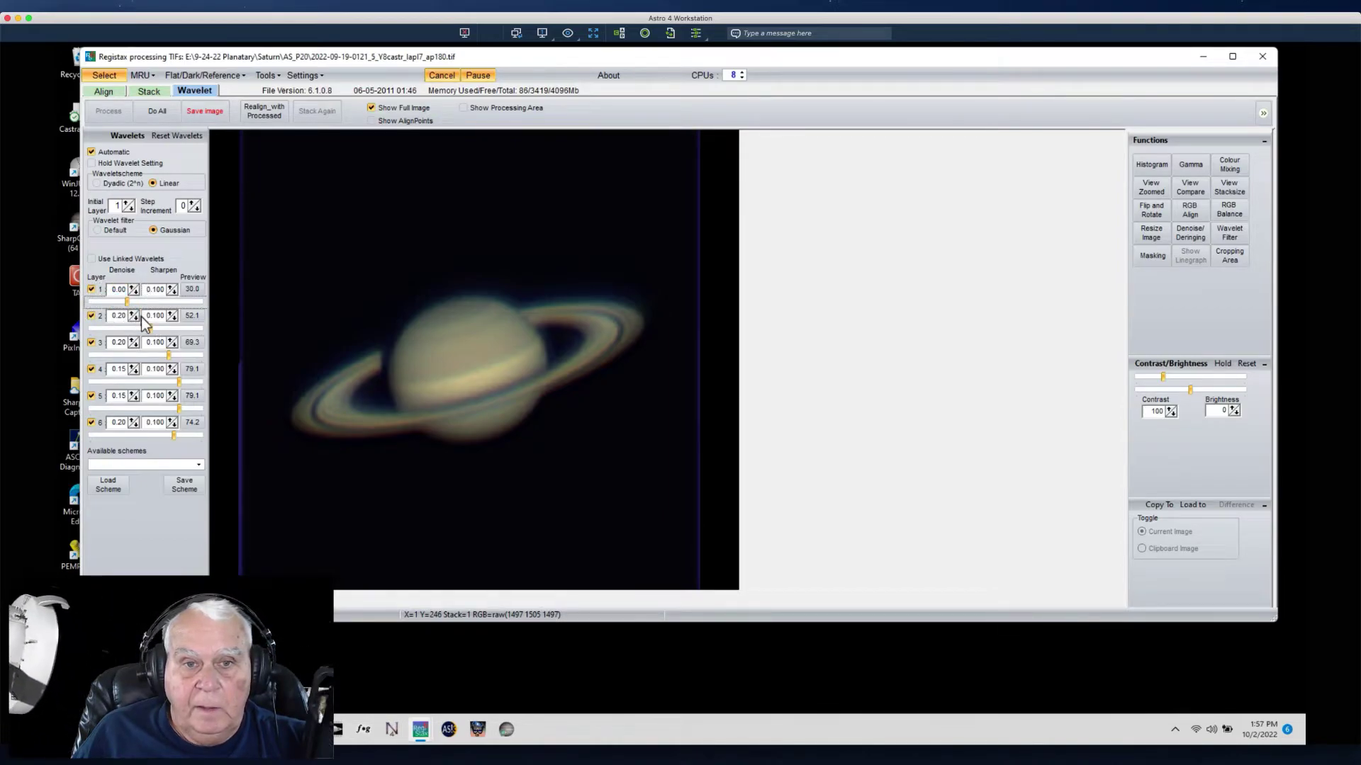
pyautogui.moveTo(127, 303); pyautogui.dragTo(142, 304)
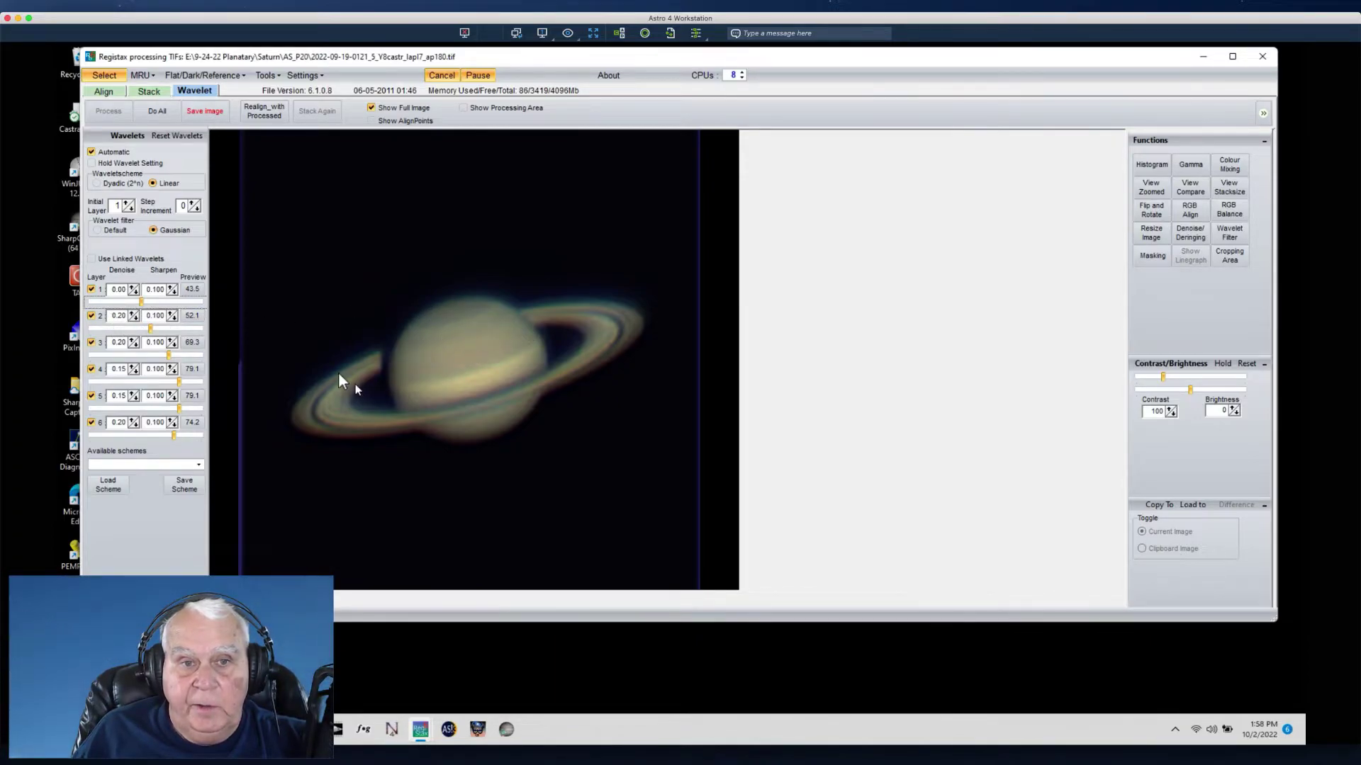
pyautogui.moveTo(142, 302); pyautogui.dragTo(60, 303)
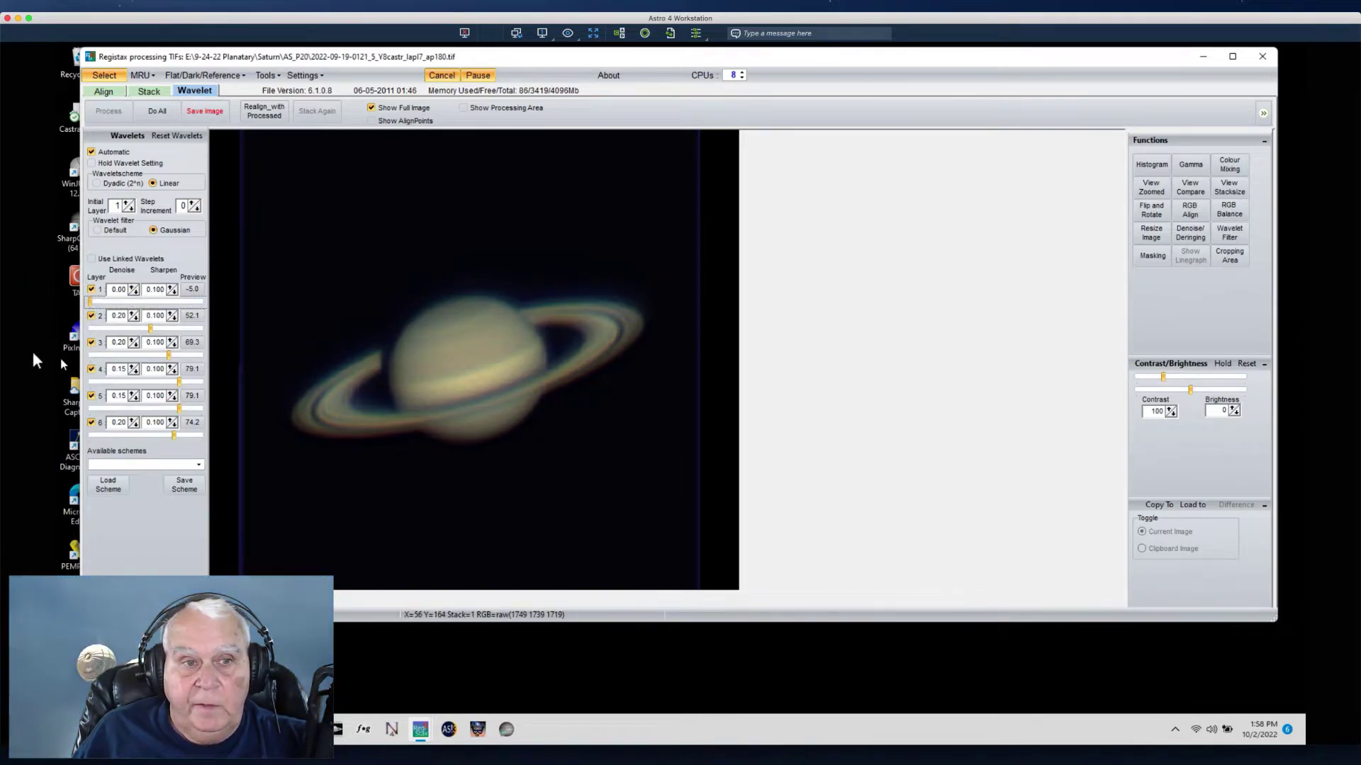
# - Raise wavelet layer 1 gradually and settle its sharpening at about 48.4
pyautogui.moveTo(90, 303); pyautogui.dragTo(100, 304)
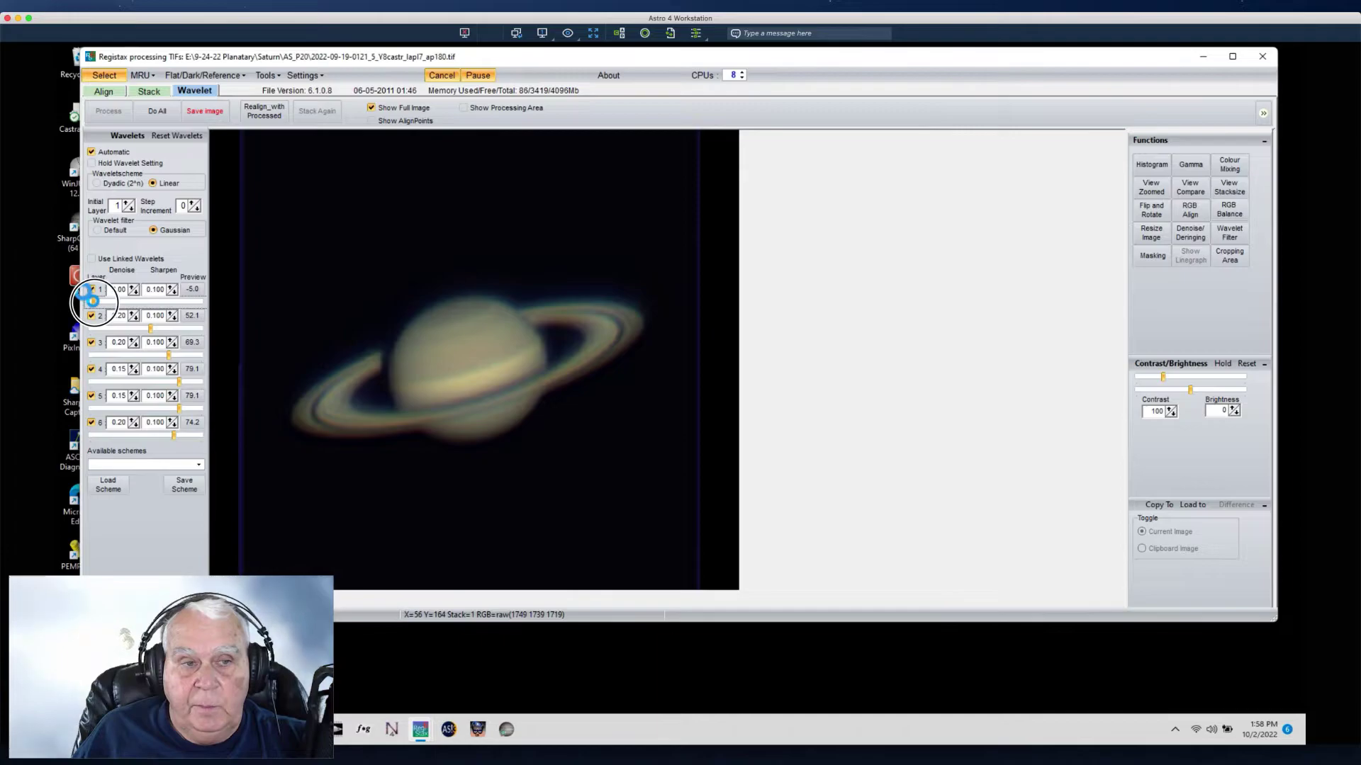
pyautogui.moveTo(100, 303); pyautogui.dragTo(129, 304)
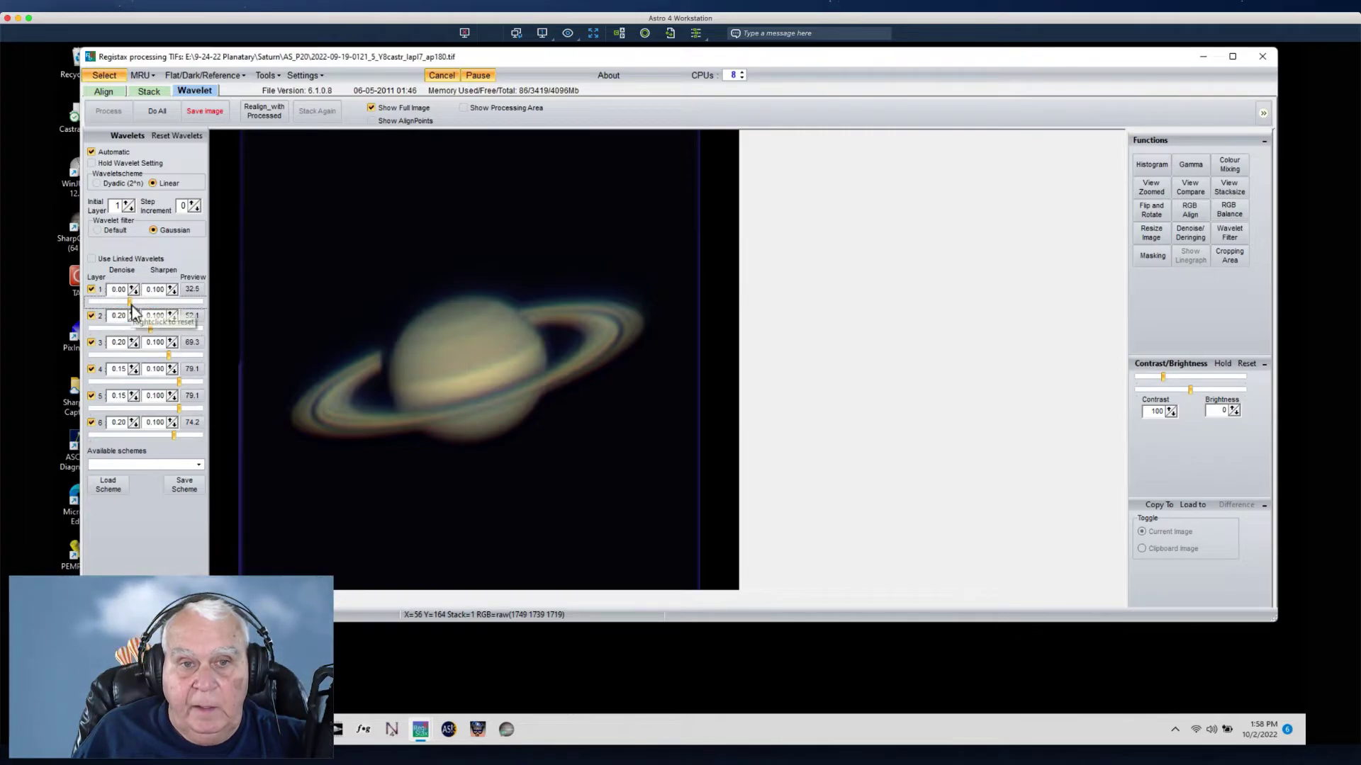
pyautogui.moveTo(132, 304); pyautogui.dragTo(142, 302)
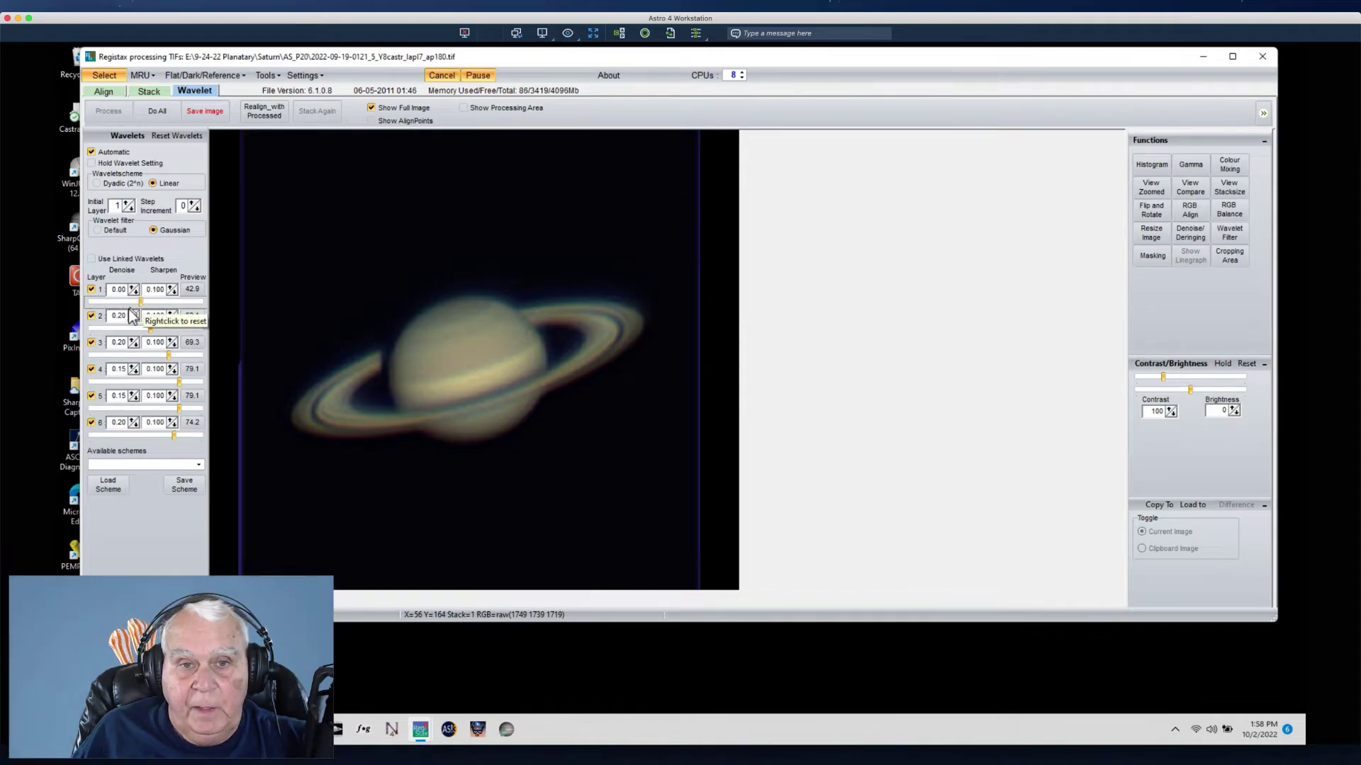
pyautogui.moveTo(141, 304); pyautogui.dragTo(150, 302)
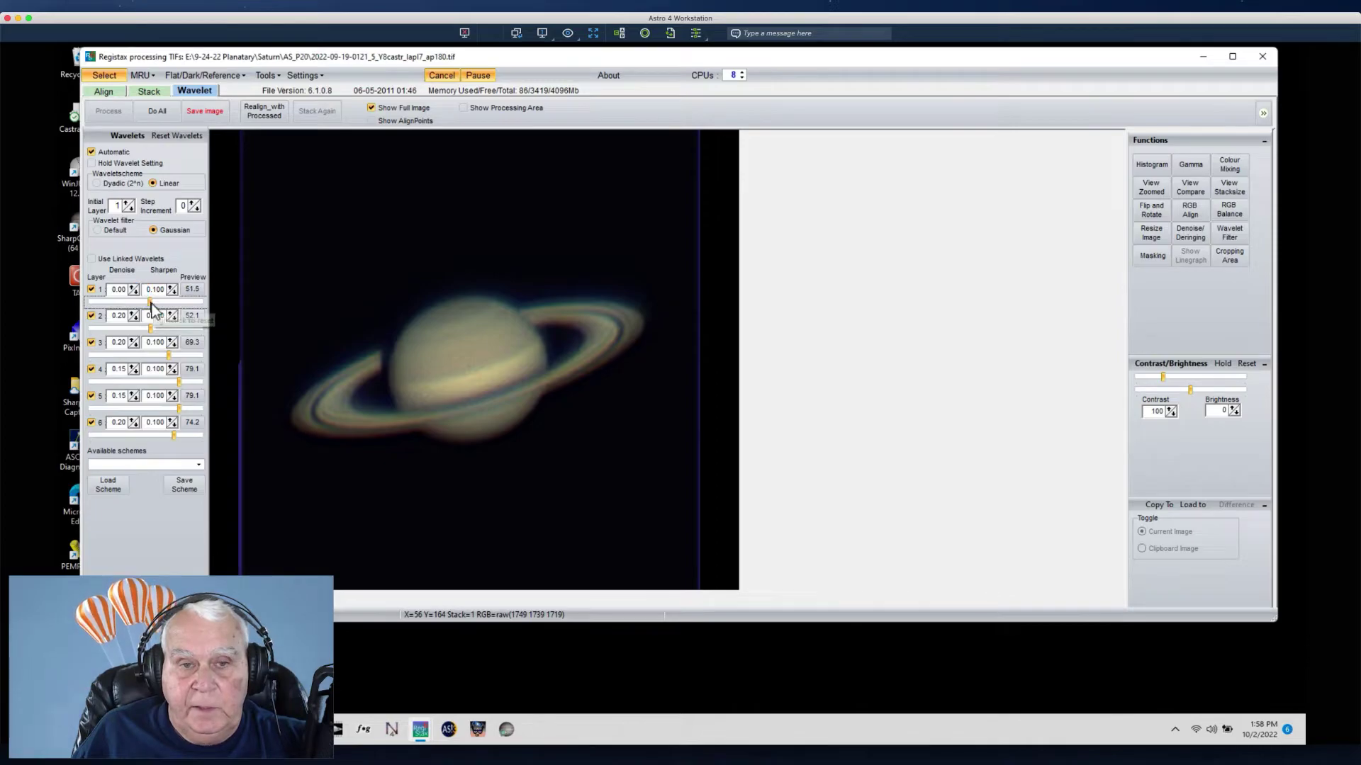
pyautogui.moveTo(150, 302); pyautogui.dragTo(156, 302)
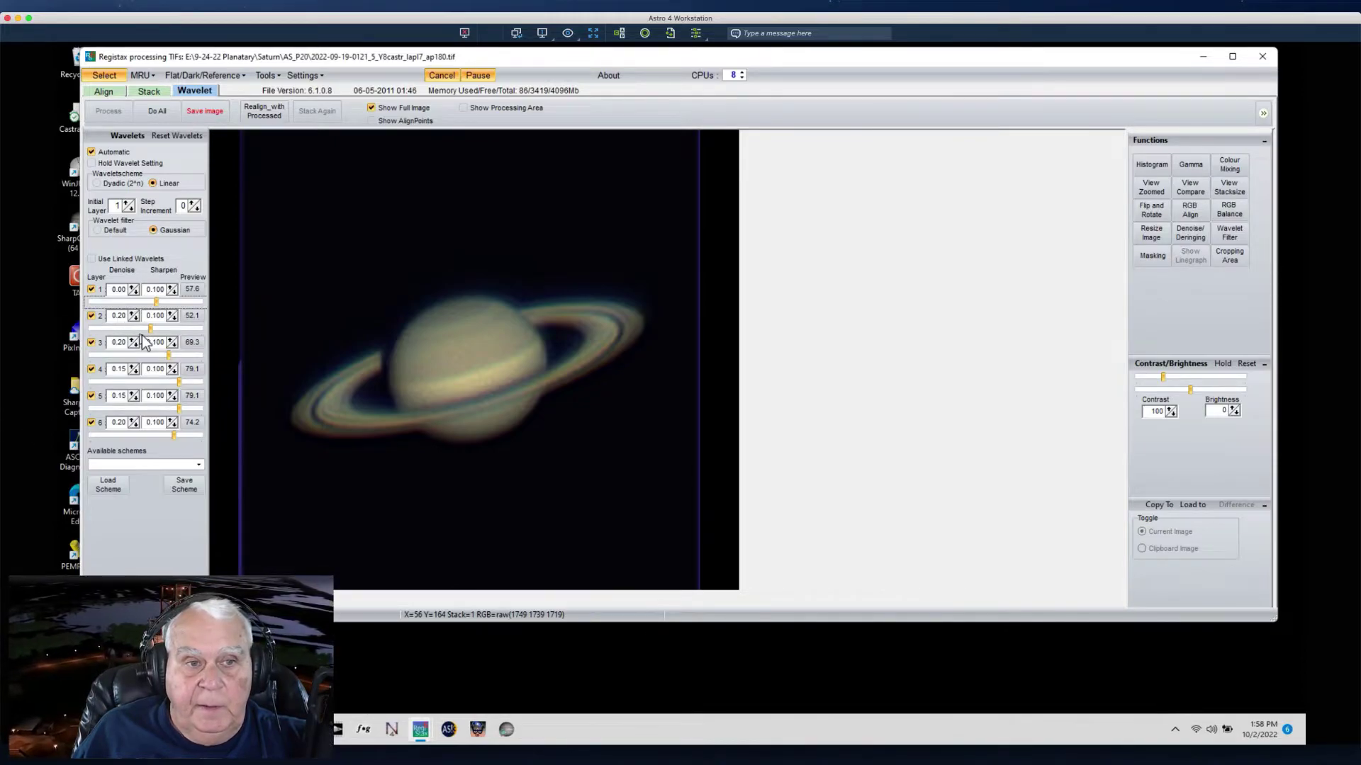
pyautogui.click(135, 291)
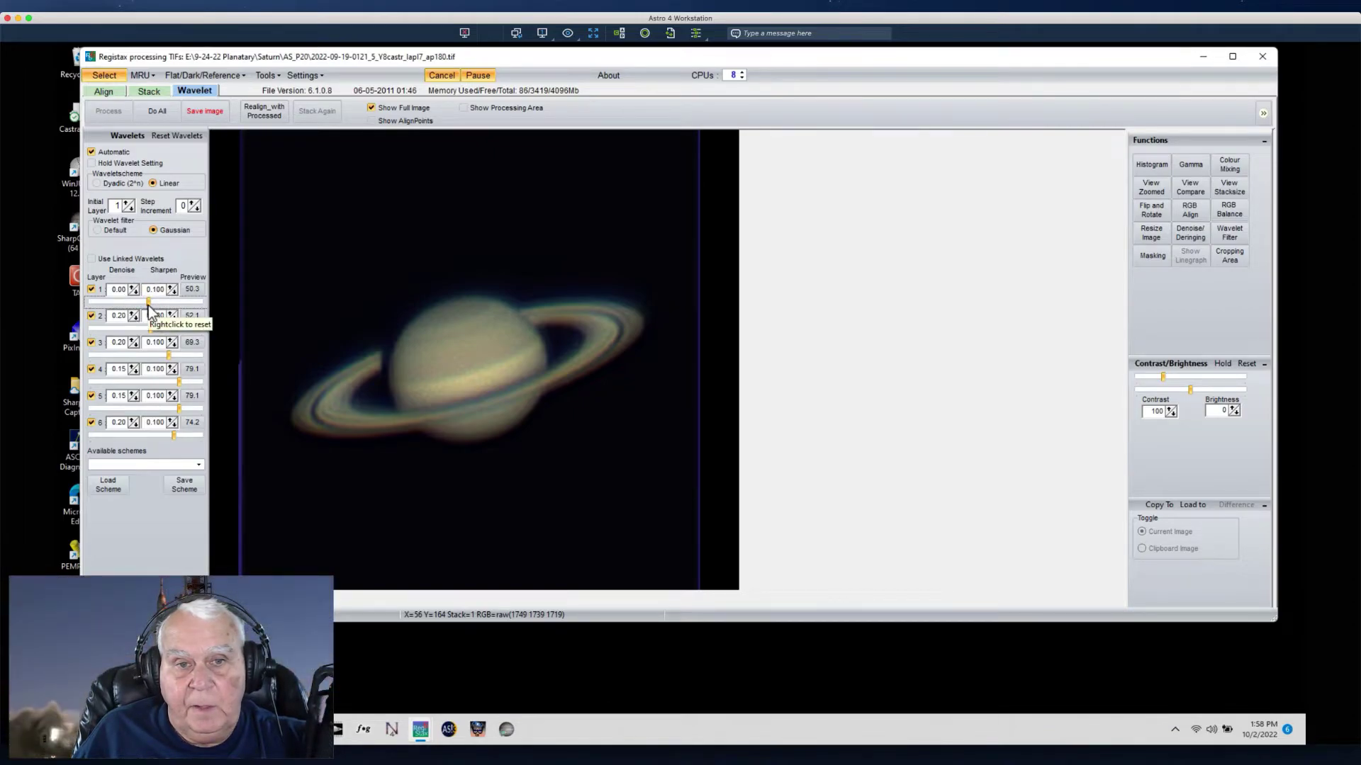
pyautogui.click(147, 300)
pyautogui.moveTo(147, 302); pyautogui.dragTo(146, 303)
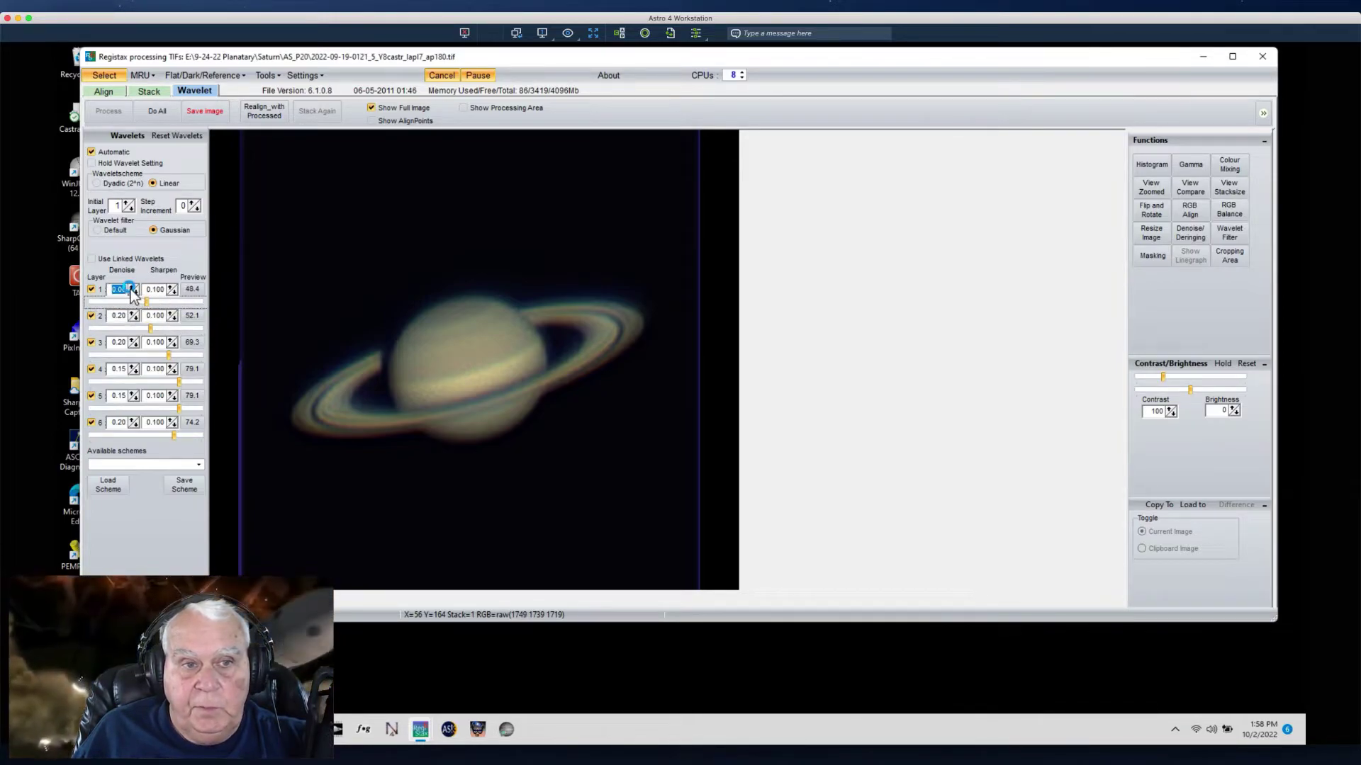
# - Set the denoise of wavelet layer 1 to 0.20
pyautogui.click(132, 288)
pyautogui.click(131, 287)
pyautogui.click(132, 288)
pyautogui.click(131, 288)
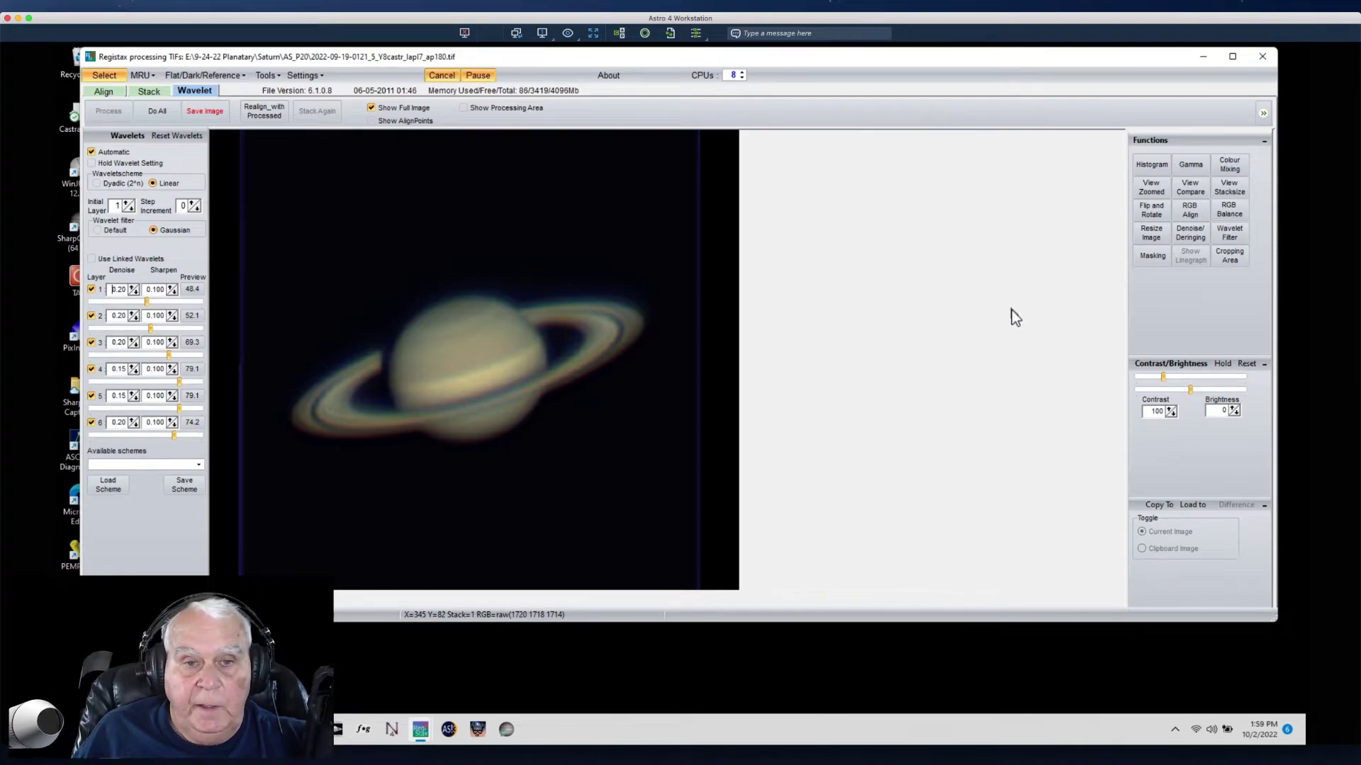
# - Save the current wavelet settings as a scheme named 10-2-22_Saturn in the RegiStax 6 folder
pyautogui.click(184, 487)
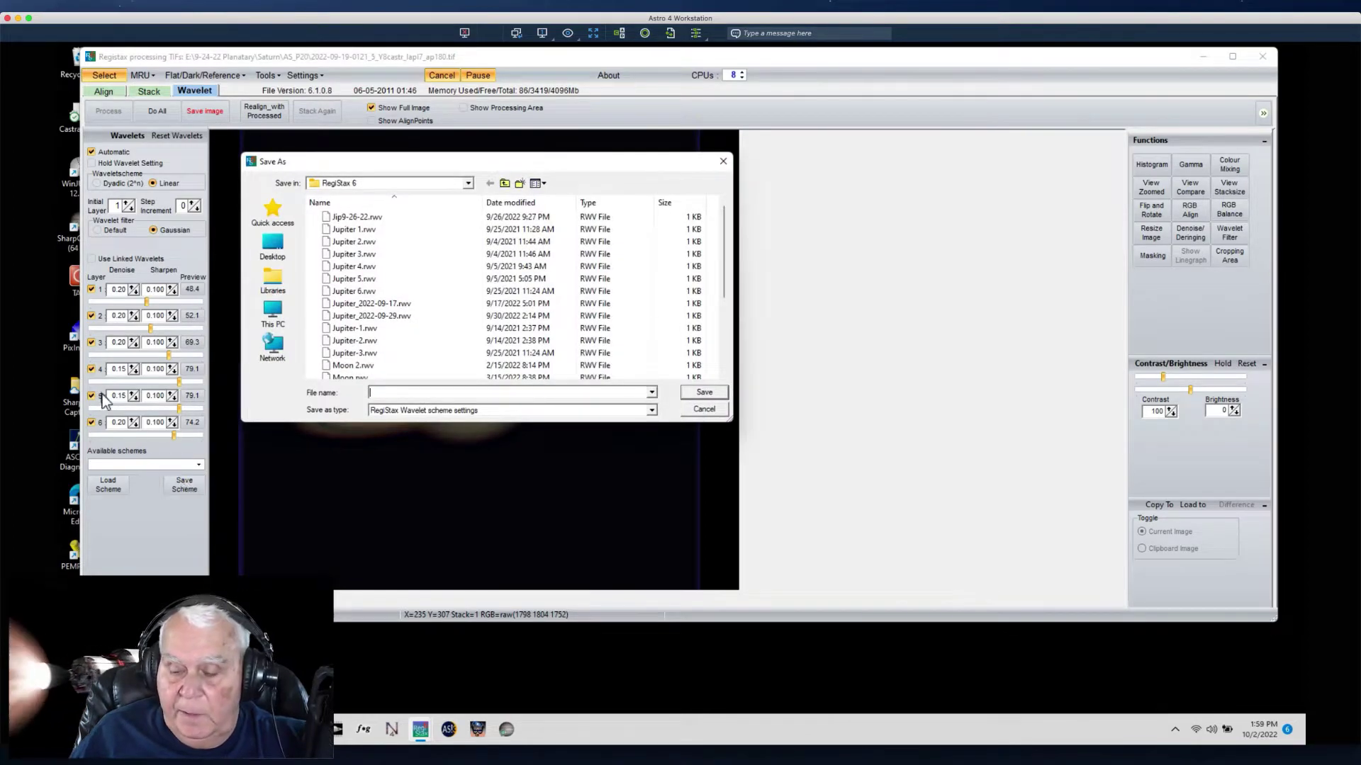
pyautogui.write('10')
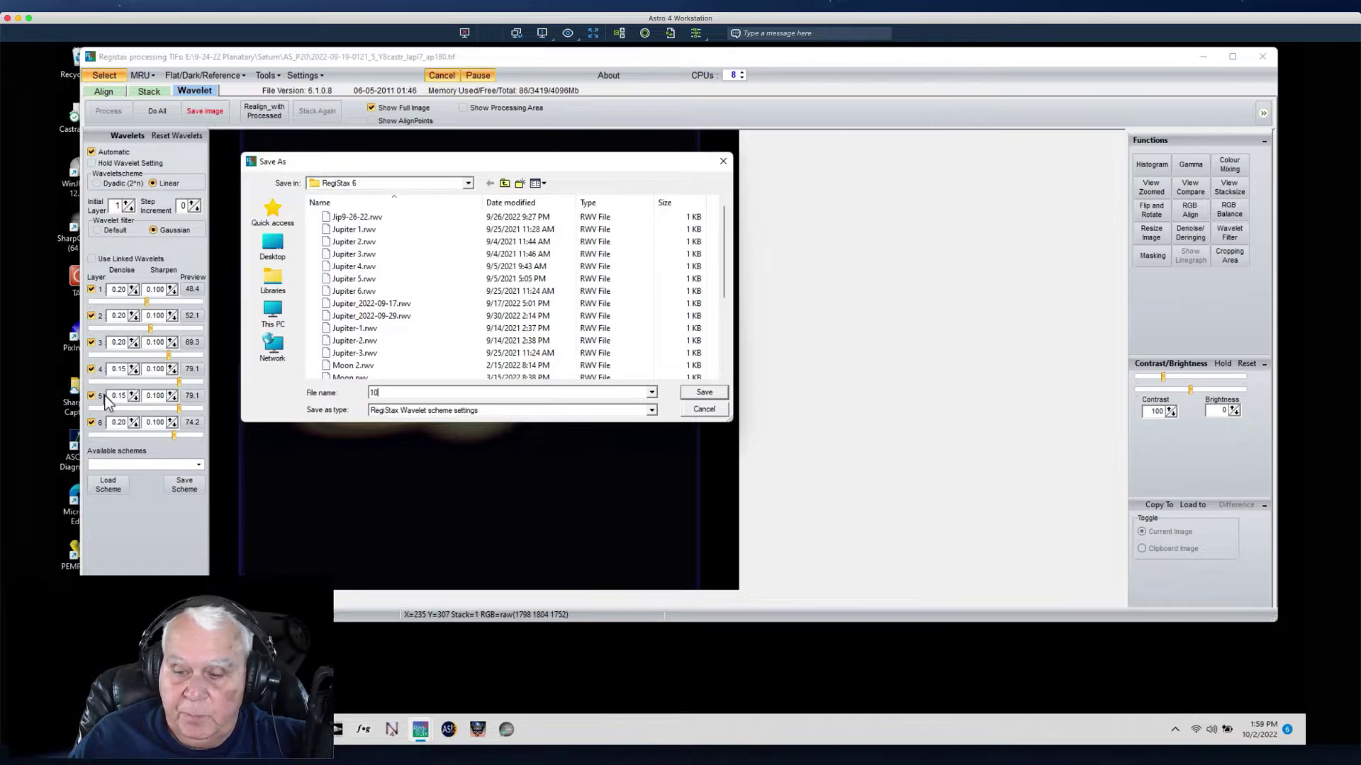
pyautogui.write('-2-22')
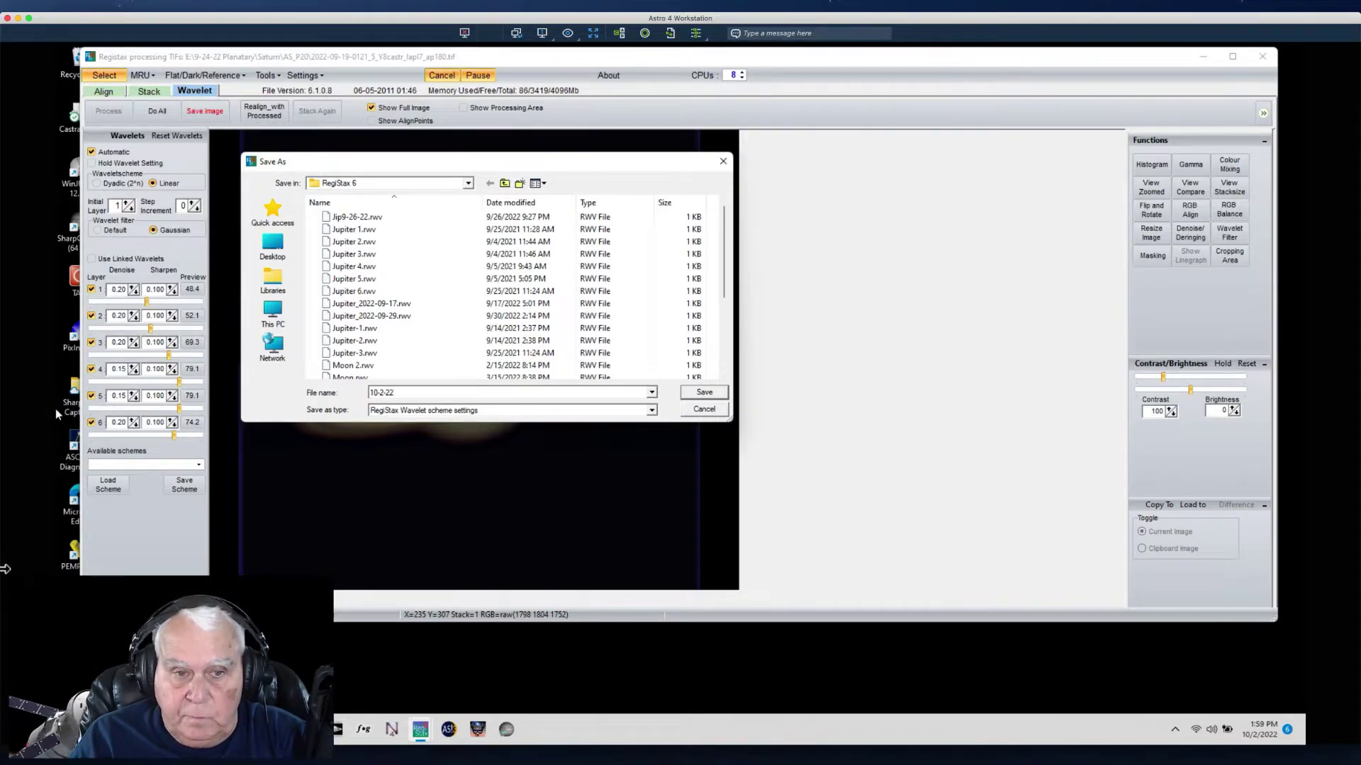
pyautogui.write('_Saturn')
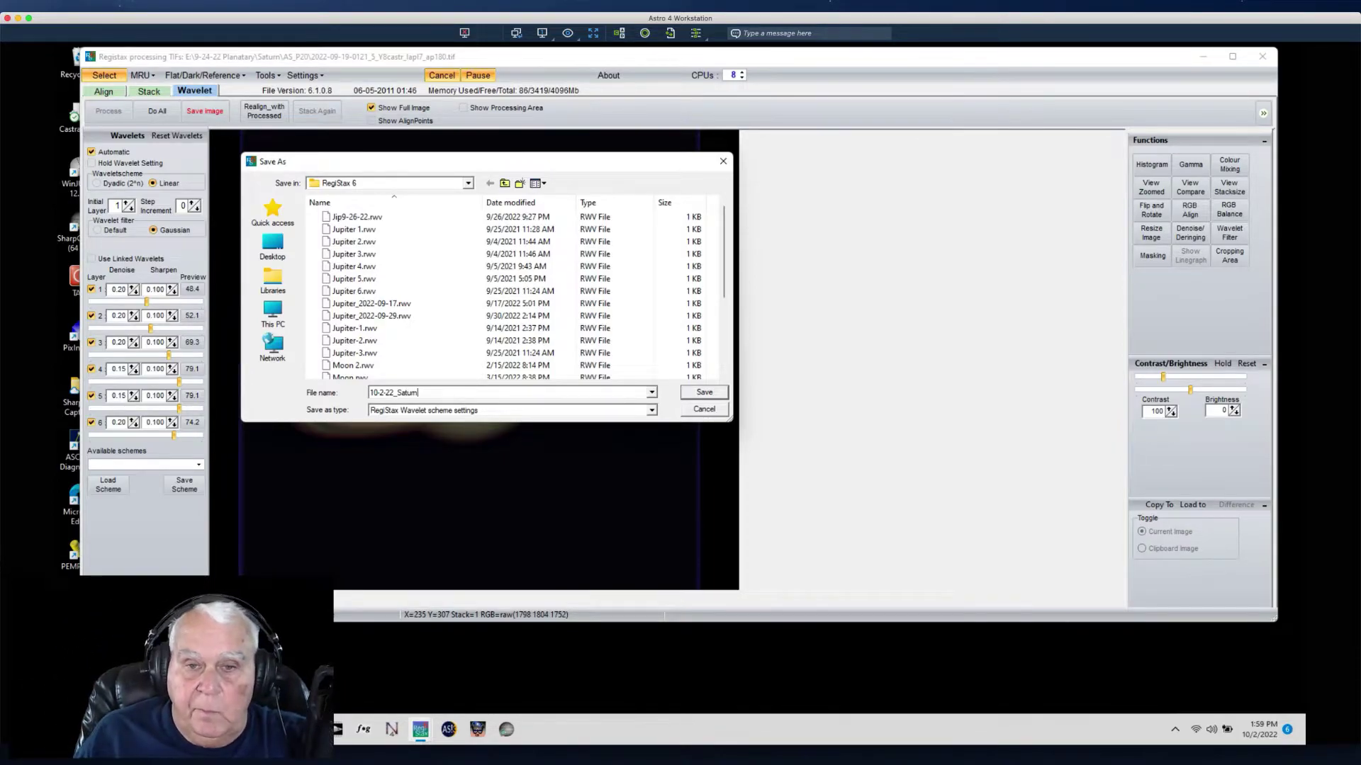
pyautogui.click(704, 394)
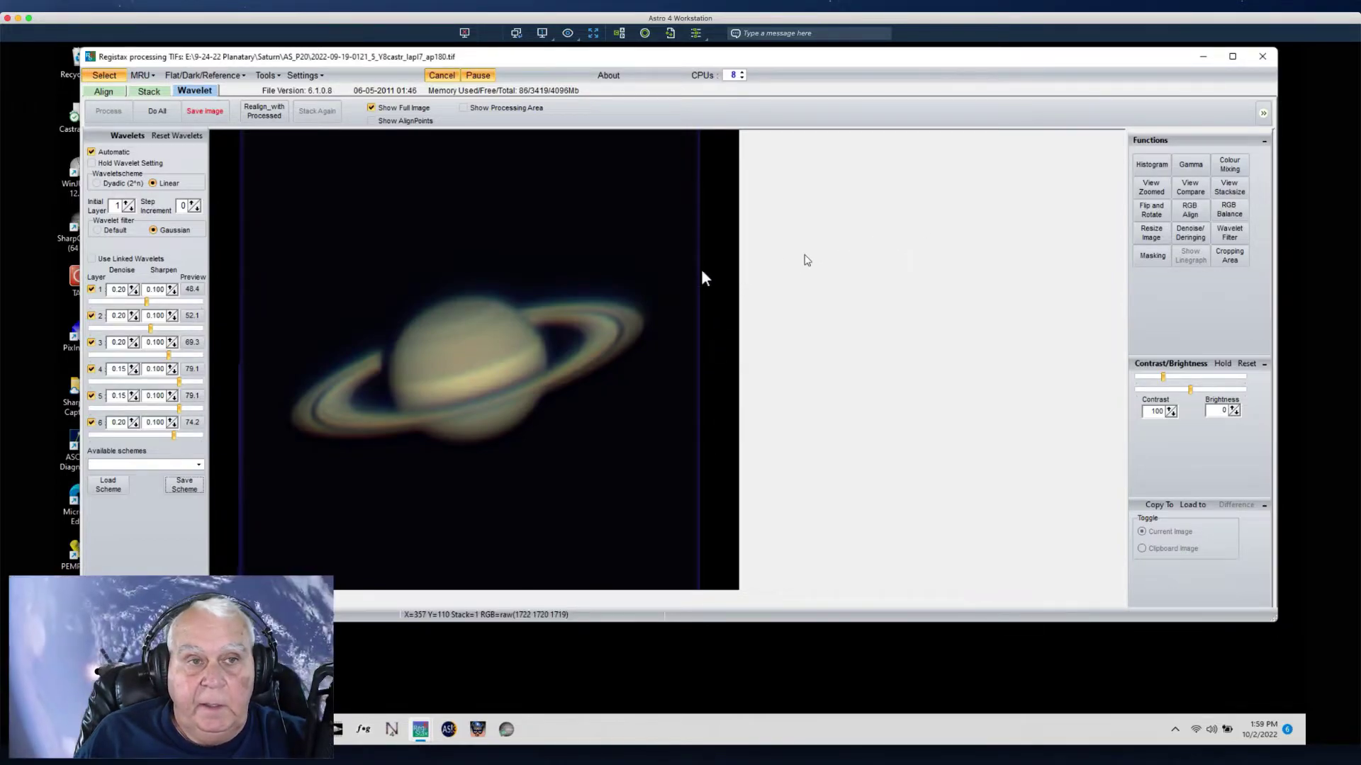
# - Apply the wavelets to the whole image and save it as a 16-bit RGB TIFF, appending _Reg to the file name
pyautogui.click(153, 116)
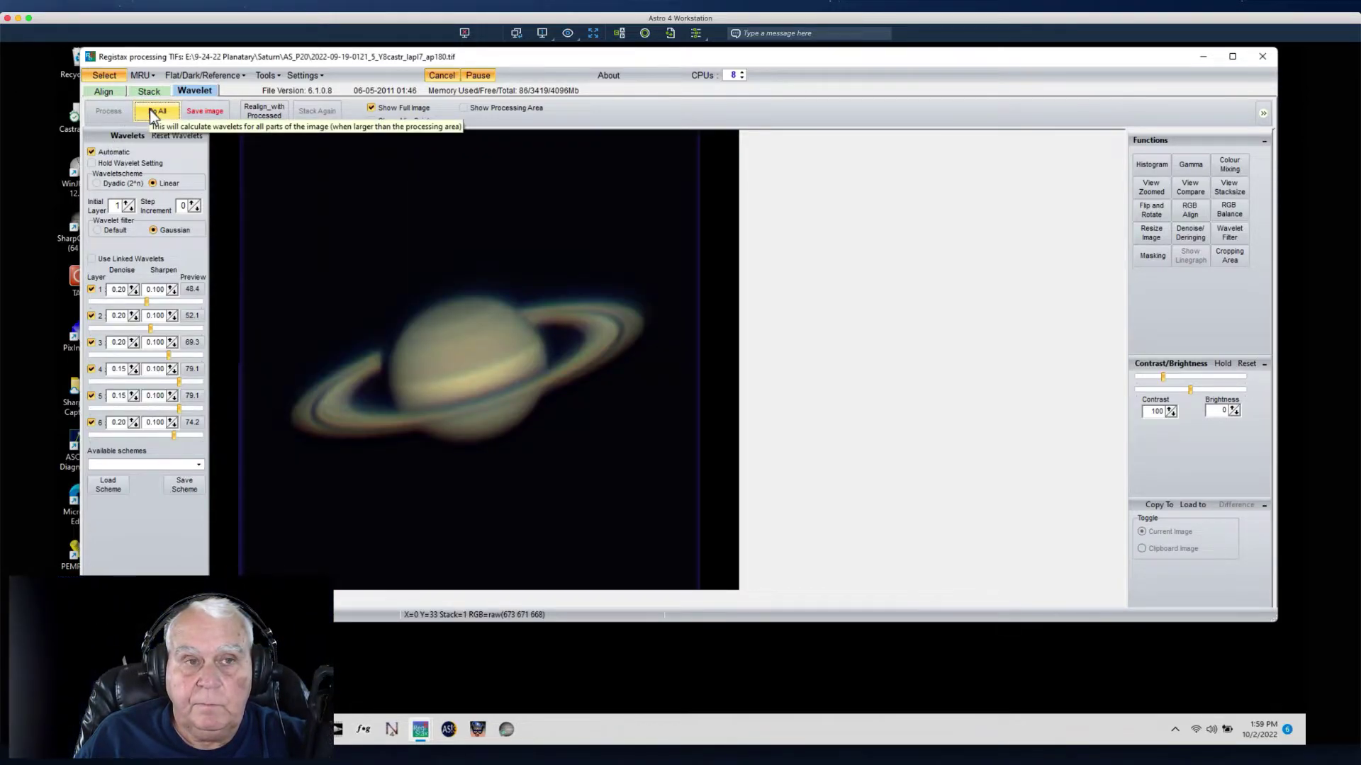
pyautogui.click(207, 112)
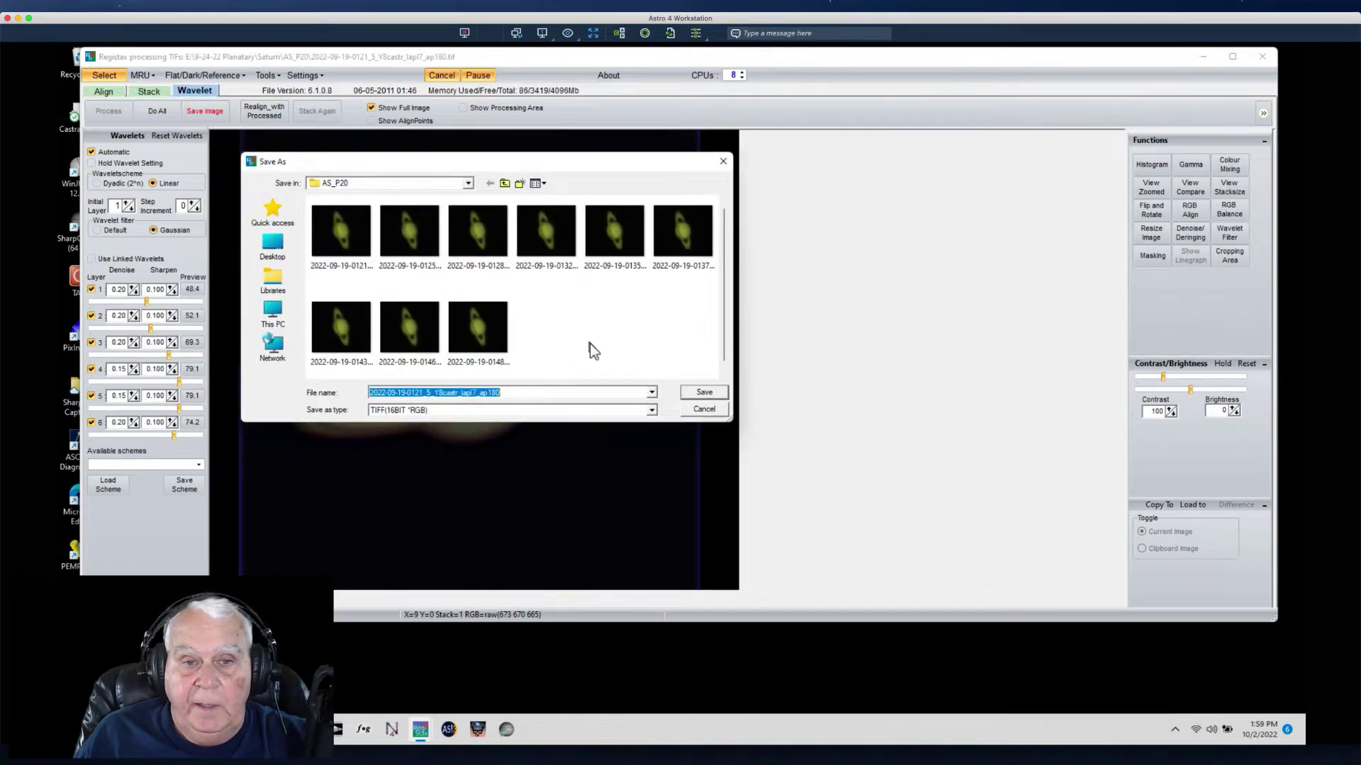
pyautogui.click(516, 392)
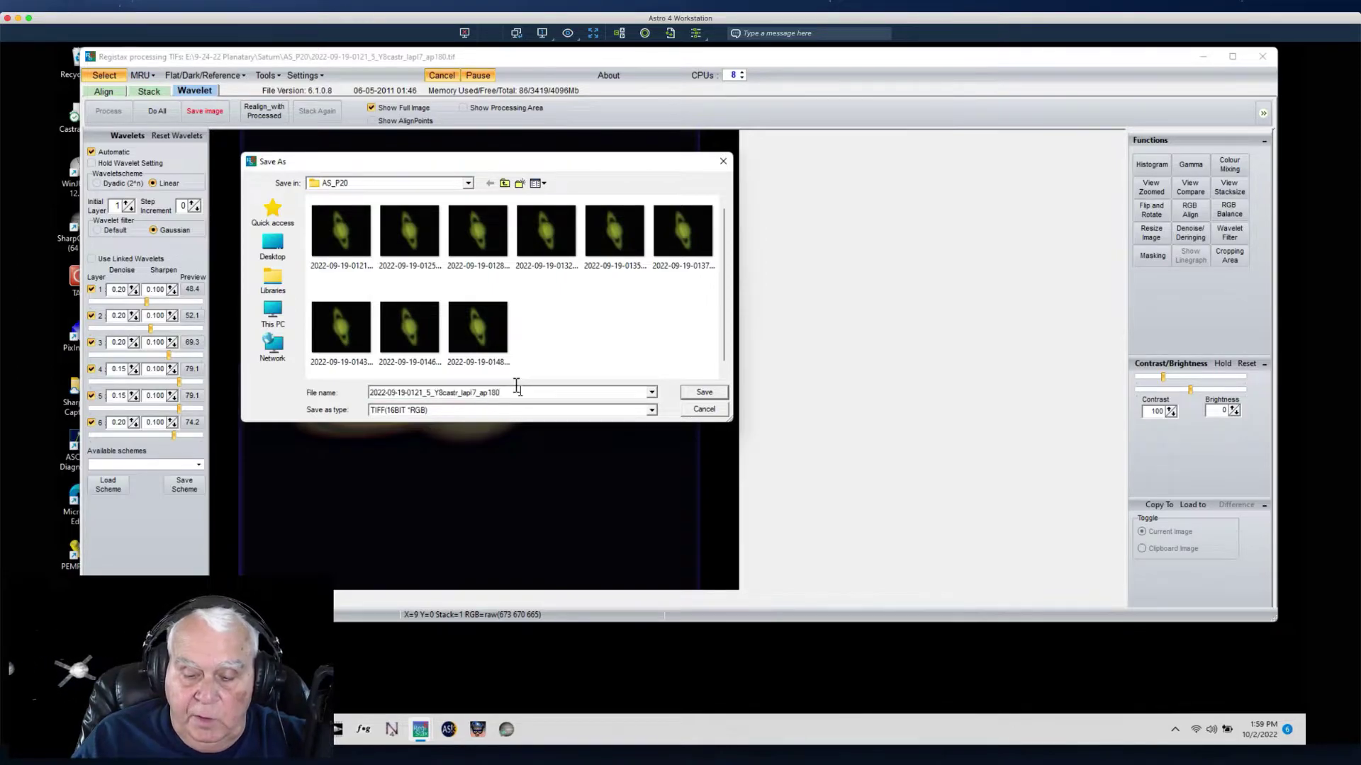
pyautogui.write('_Reg')
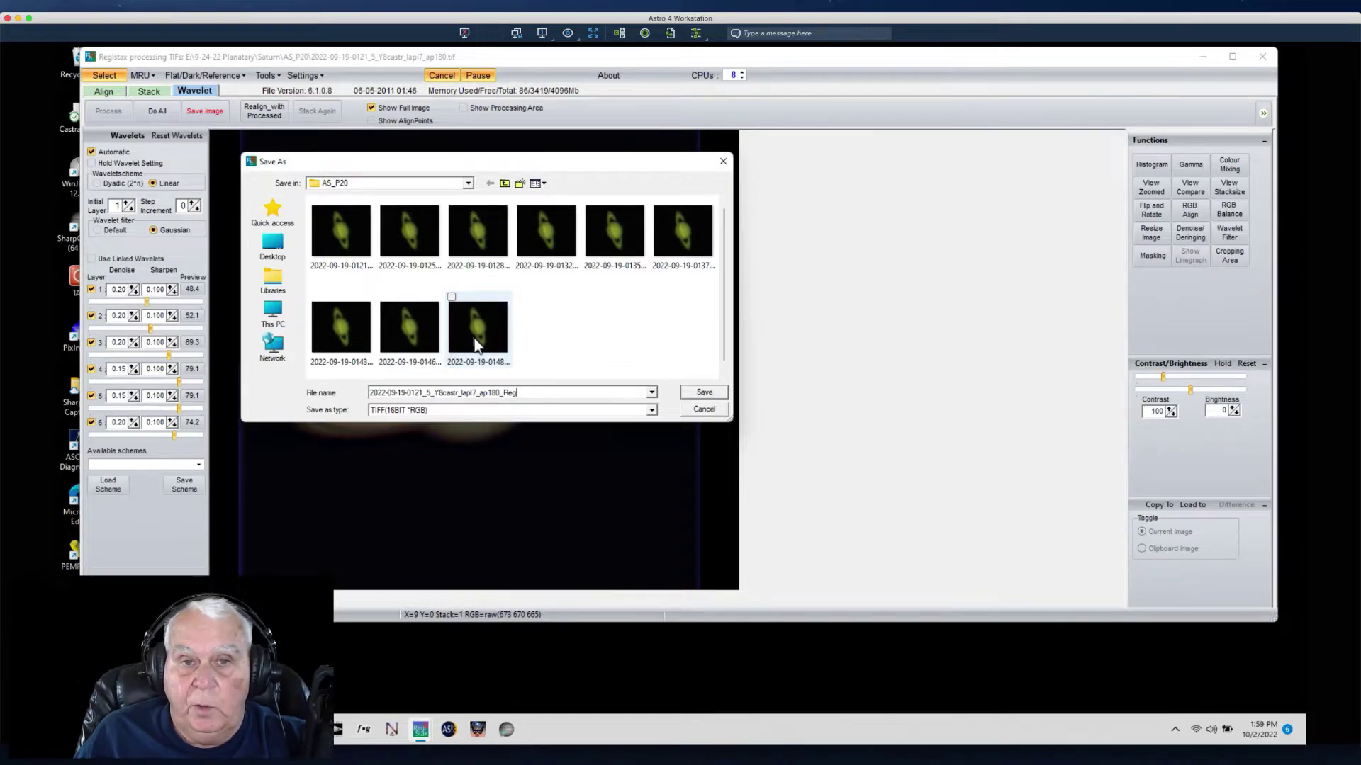
pyautogui.click(704, 392)
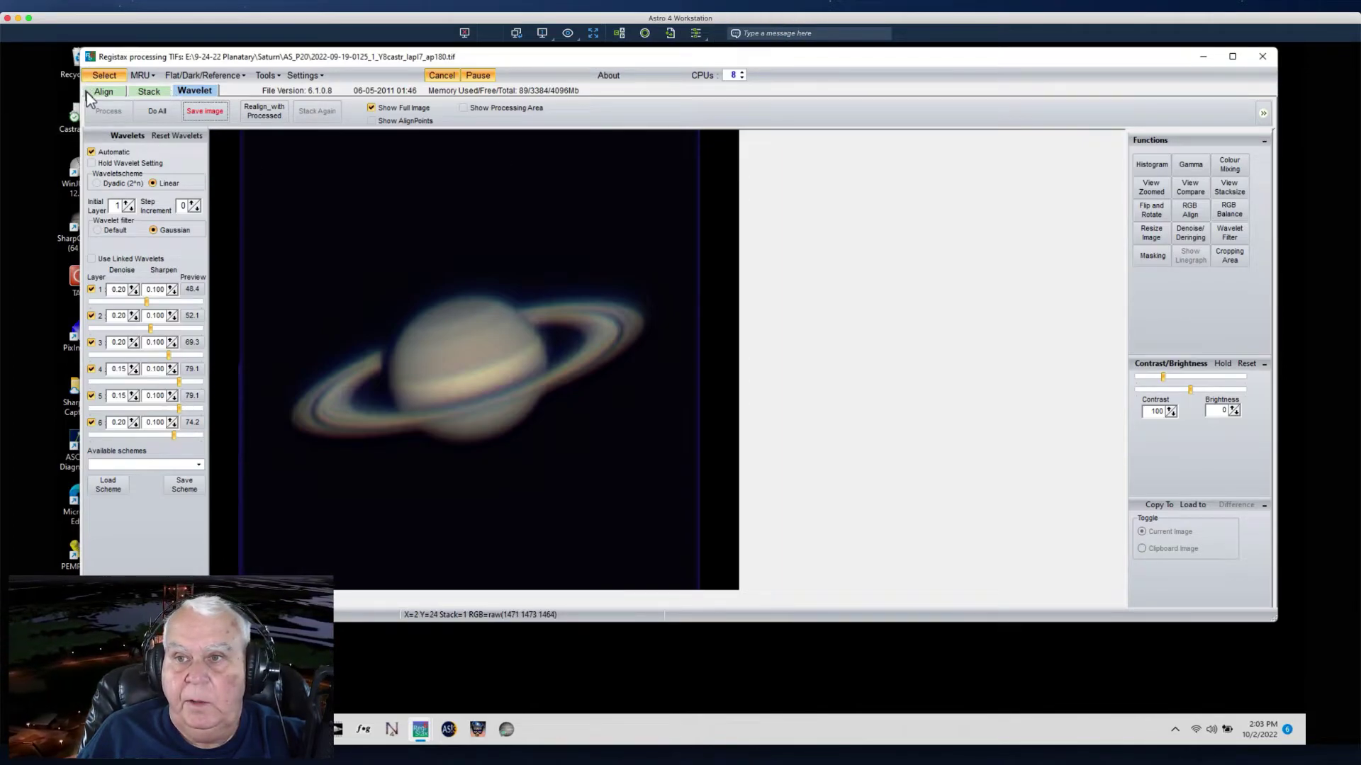
pyautogui.click(104, 77)
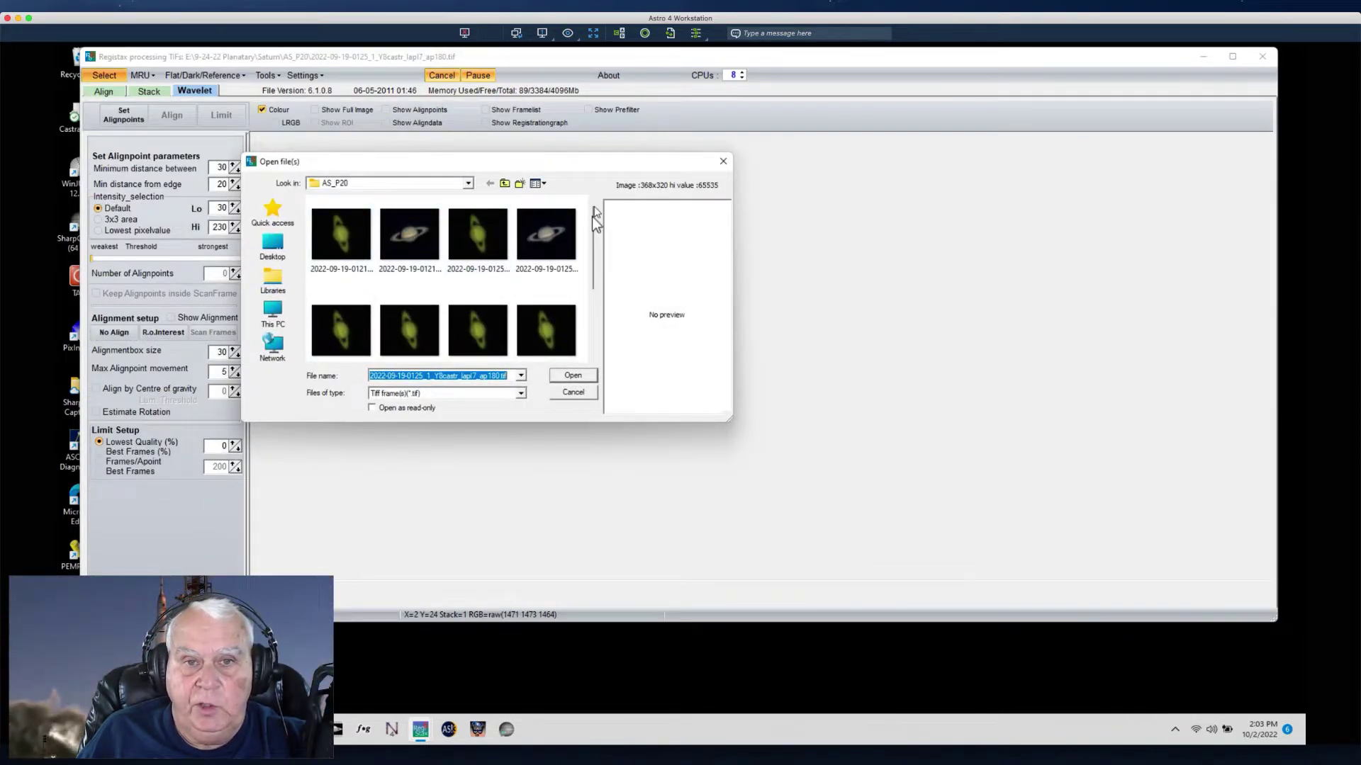
pyautogui.click(339, 358)
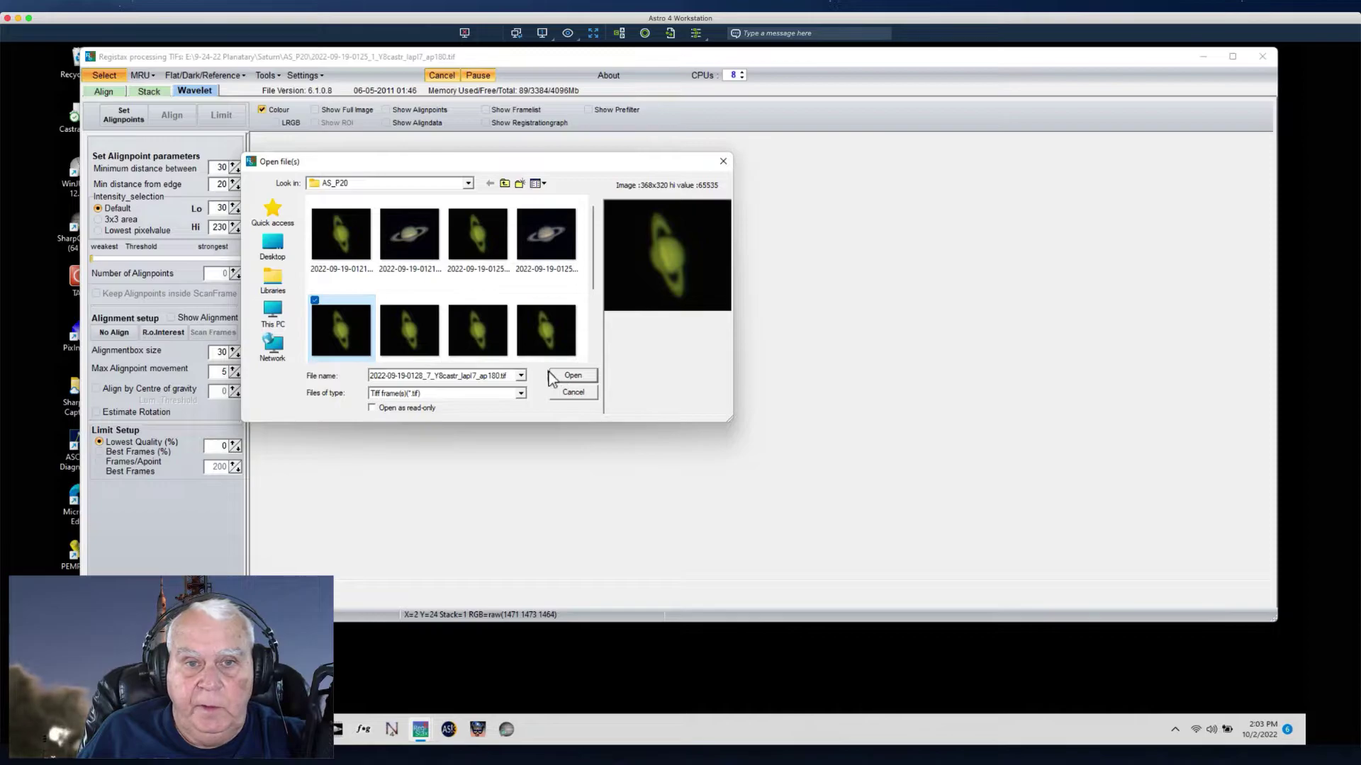
pyautogui.click(571, 375)
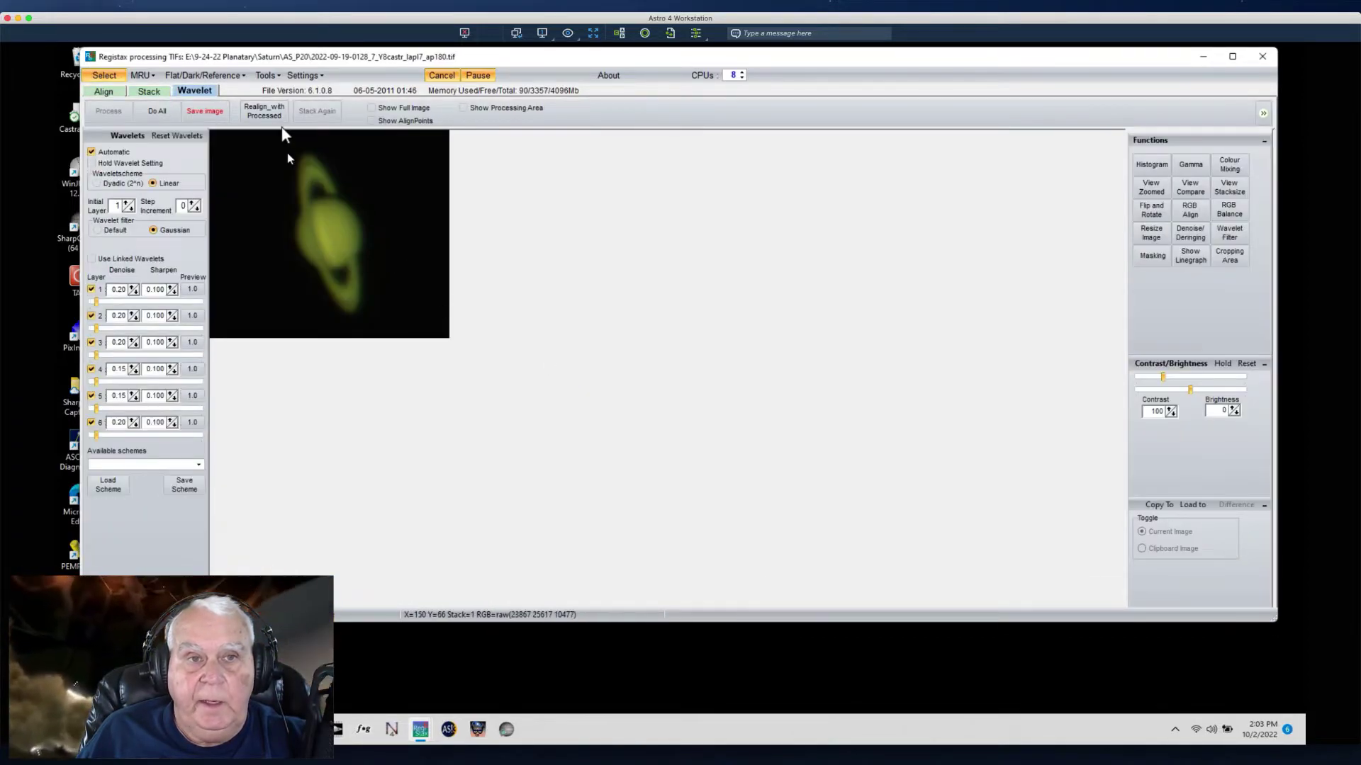
pyautogui.click(376, 110)
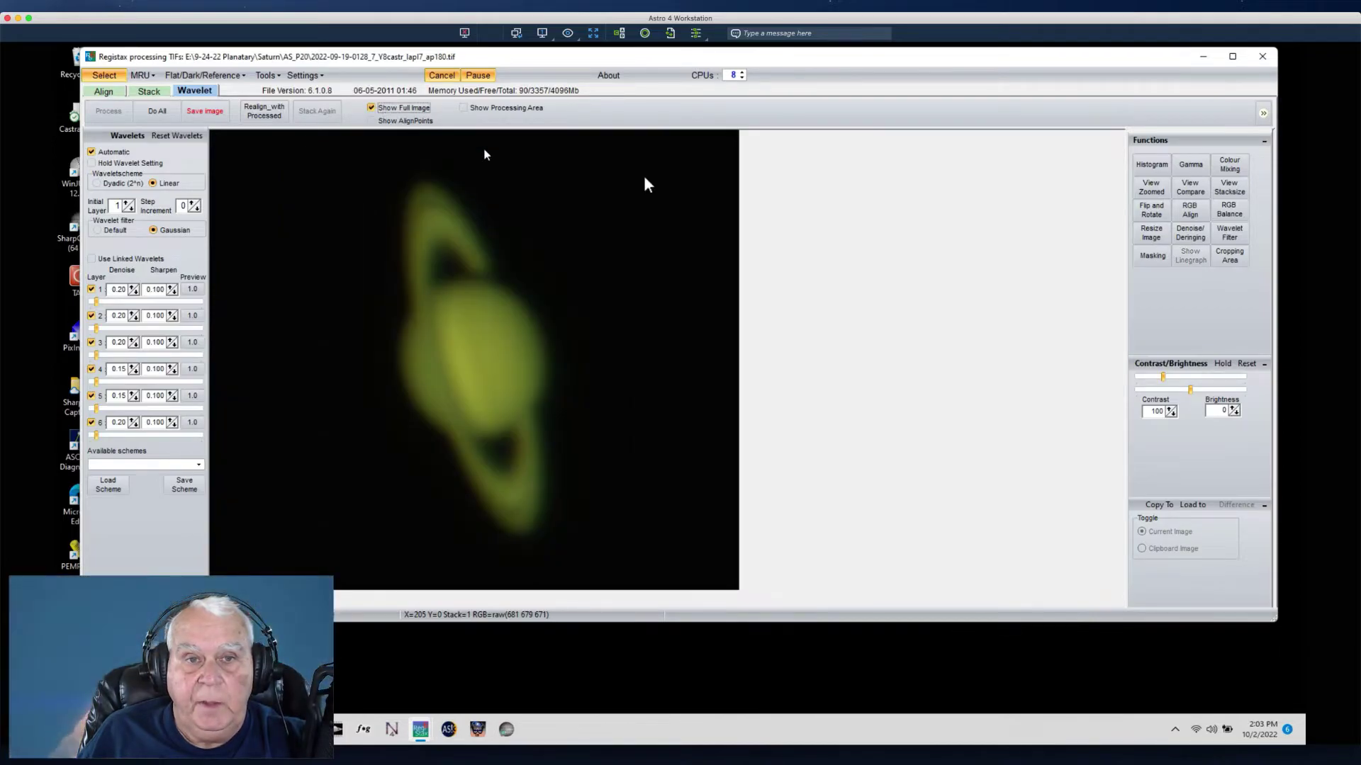
# - Stretch the RGB histogram of the image with the upper limit lowered to 219, and close the histogram
pyautogui.click(1148, 165)
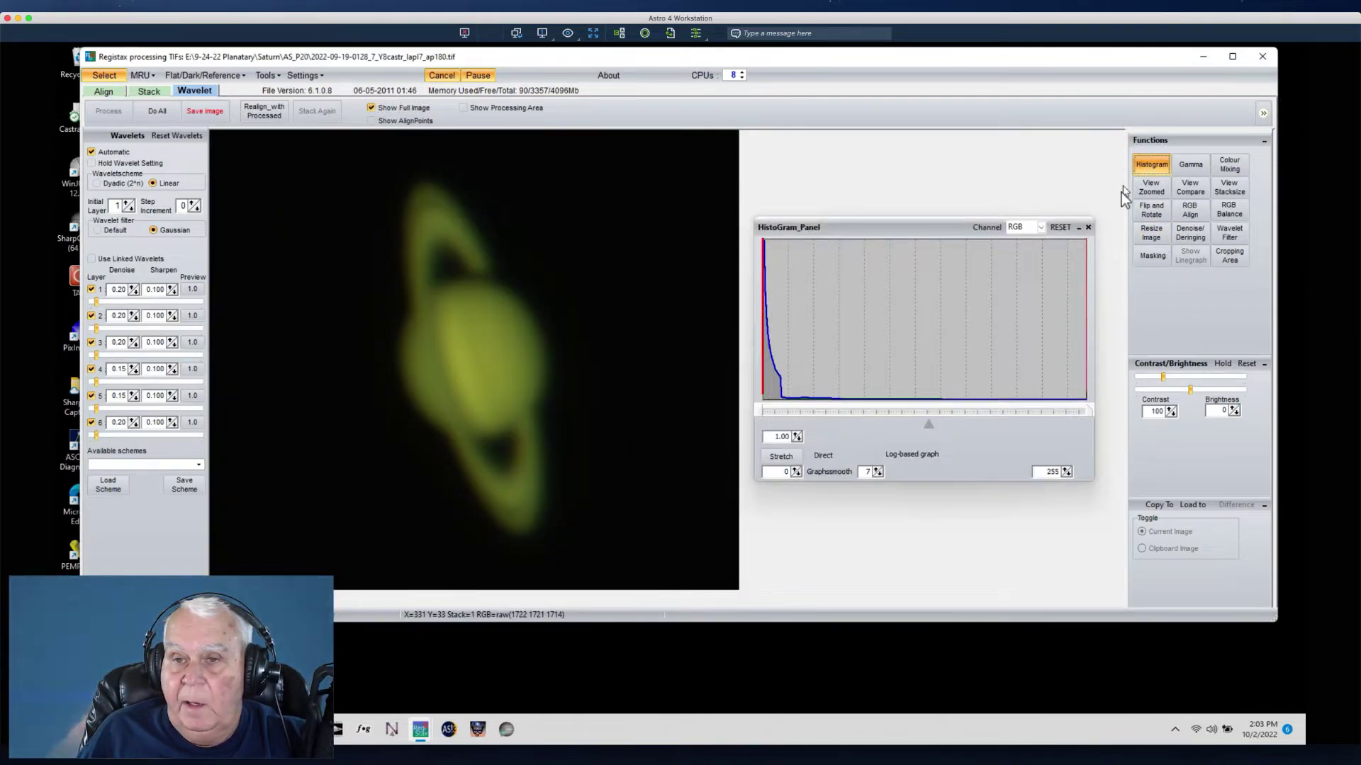
pyautogui.moveTo(1088, 412); pyautogui.dragTo(1043, 418)
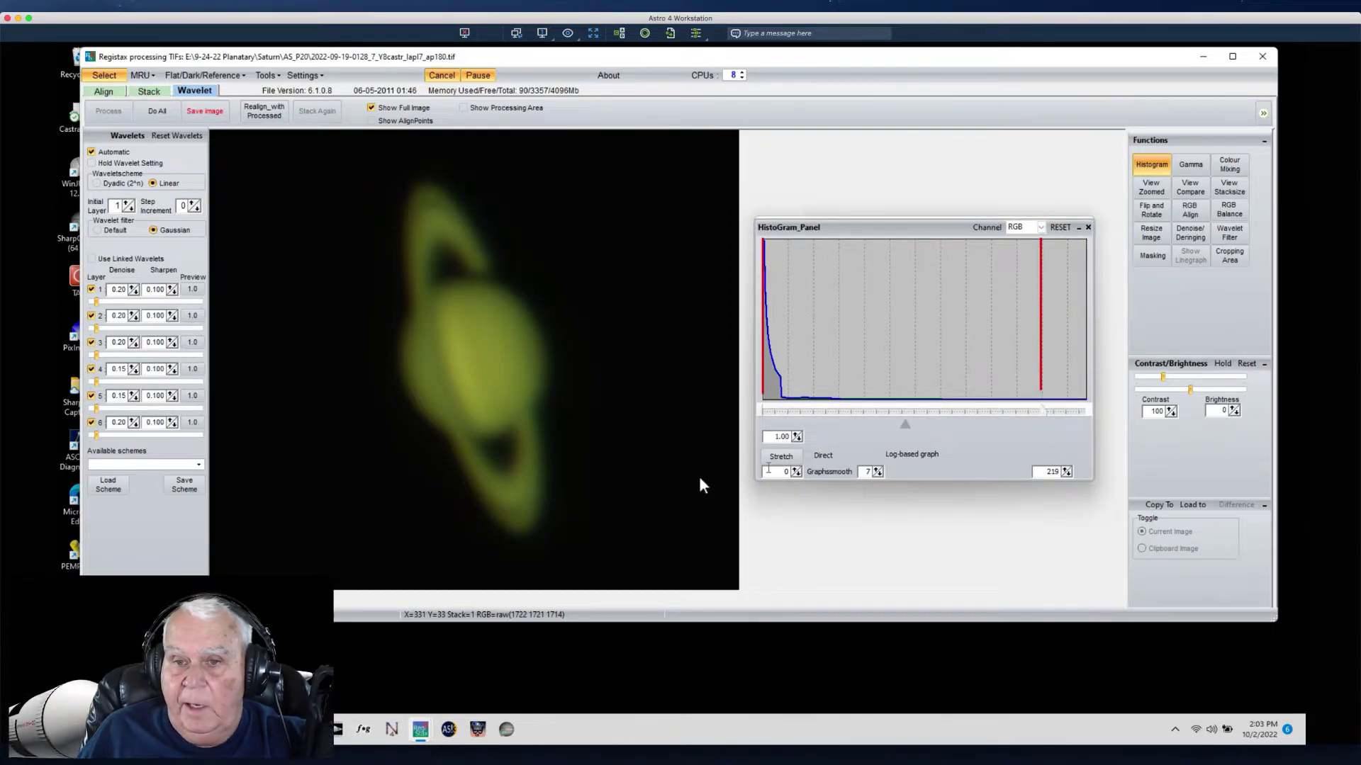
pyautogui.click(781, 456)
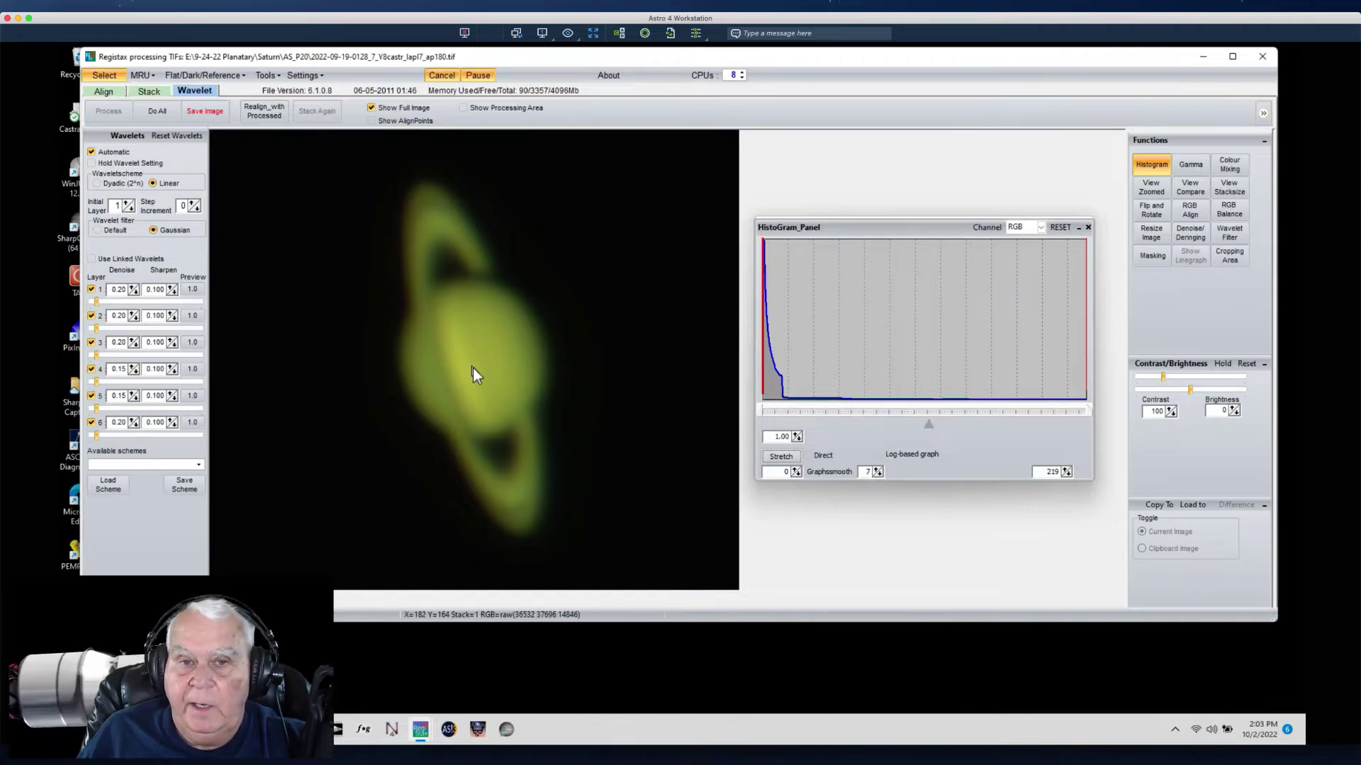
pyautogui.moveTo(947, 233); pyautogui.dragTo(955, 210)
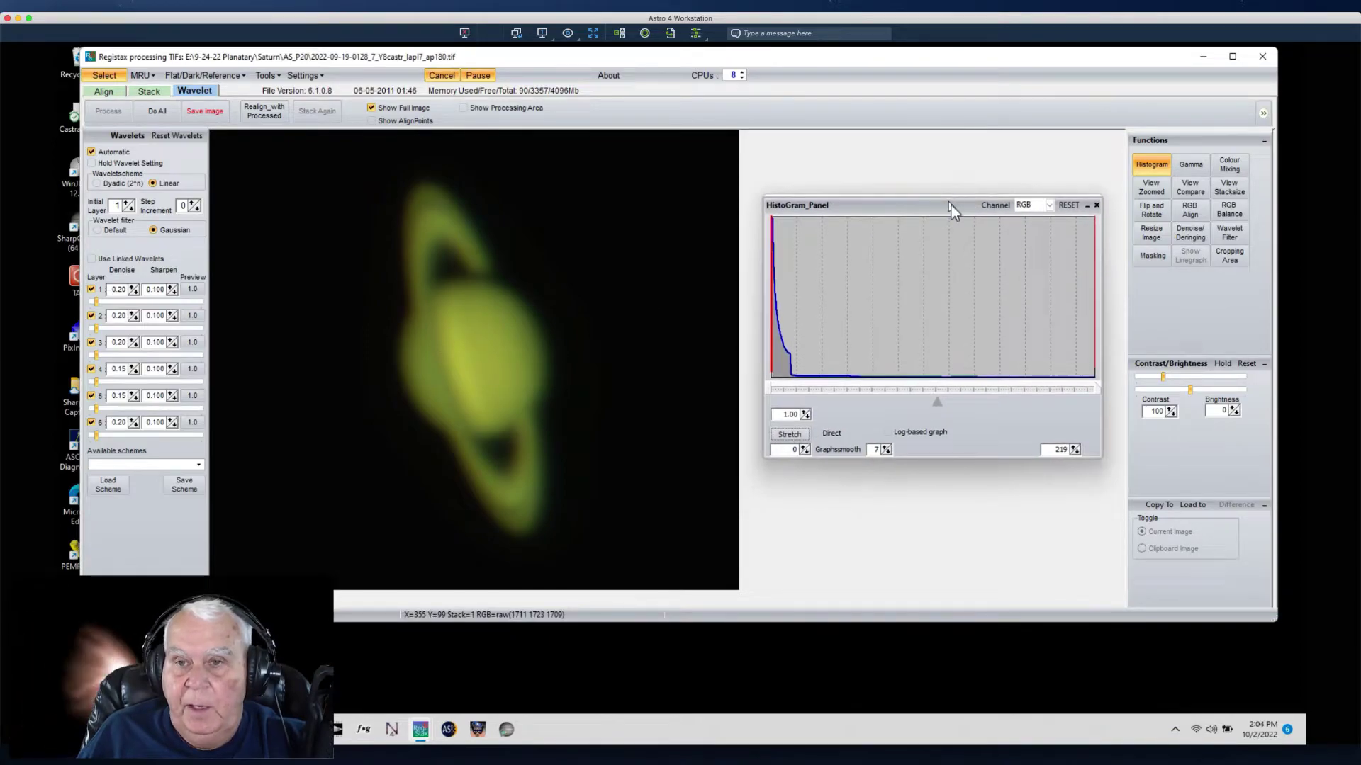
pyautogui.click(1097, 207)
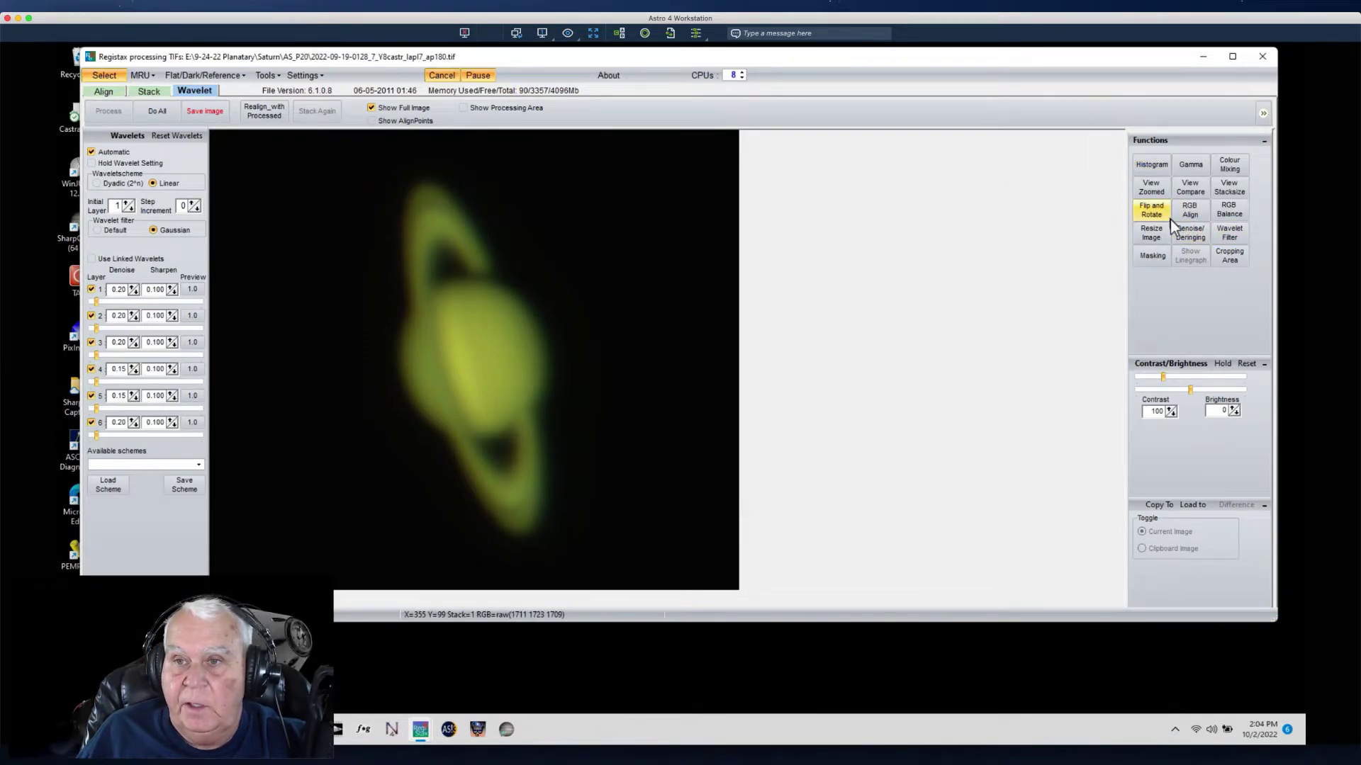
# - Rotate the Saturn image by 270 degrees and close the rotation settings
pyautogui.click(1151, 211)
pyautogui.doubleClick(769, 401)
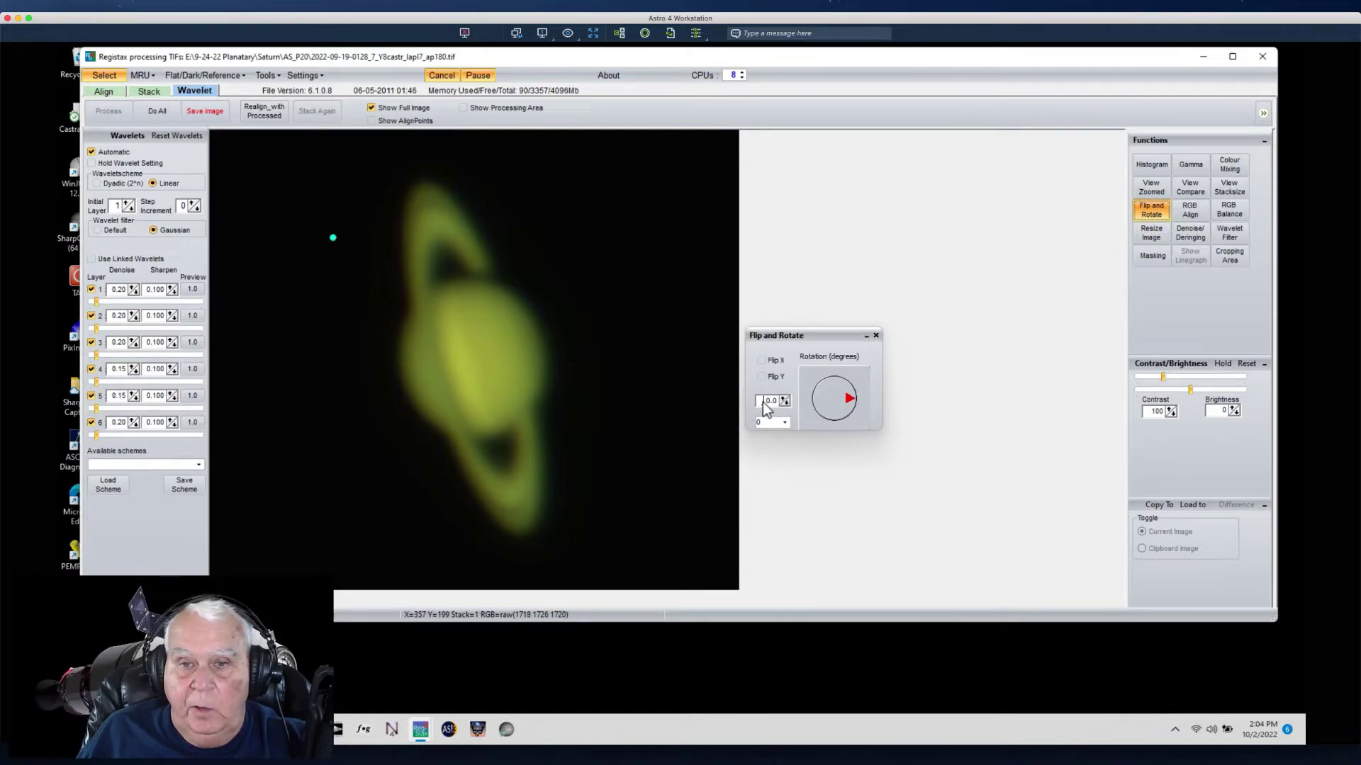
pyautogui.write('270')
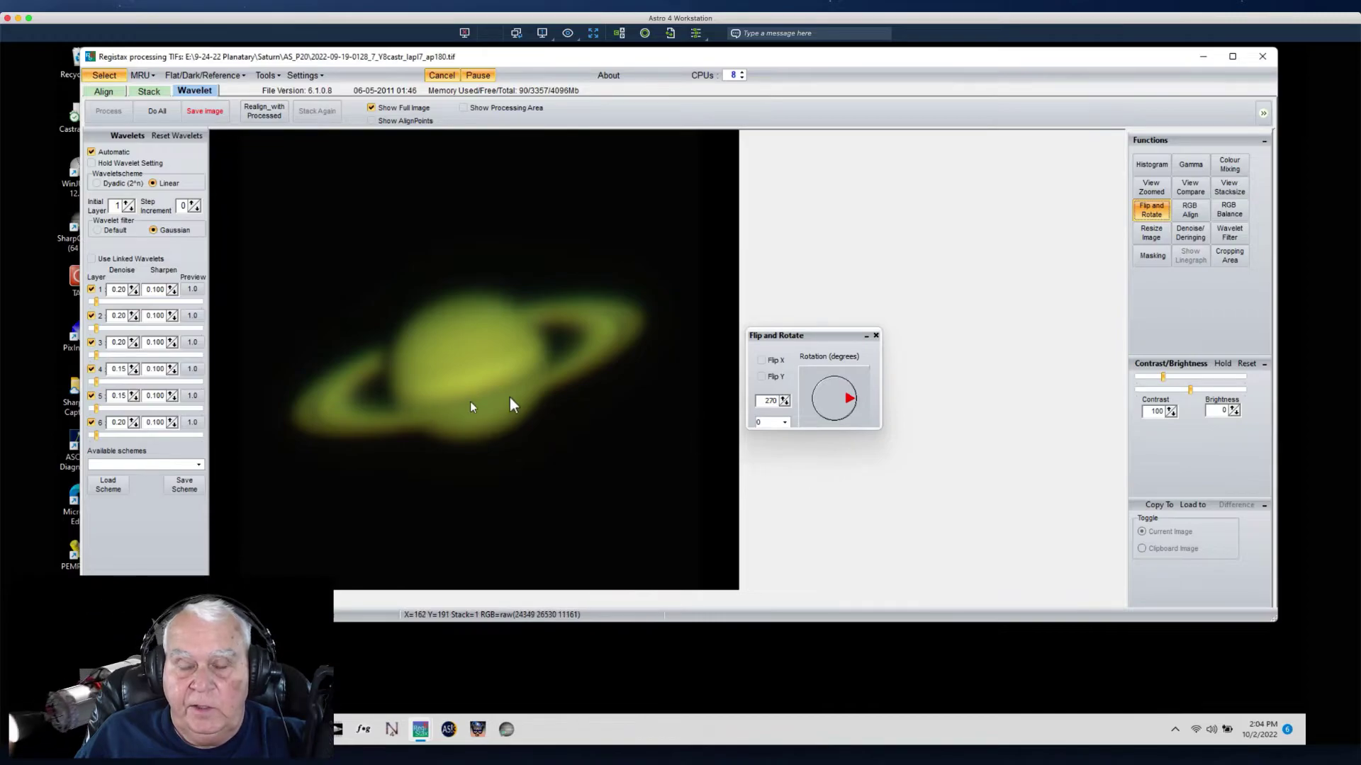
pyautogui.click(876, 336)
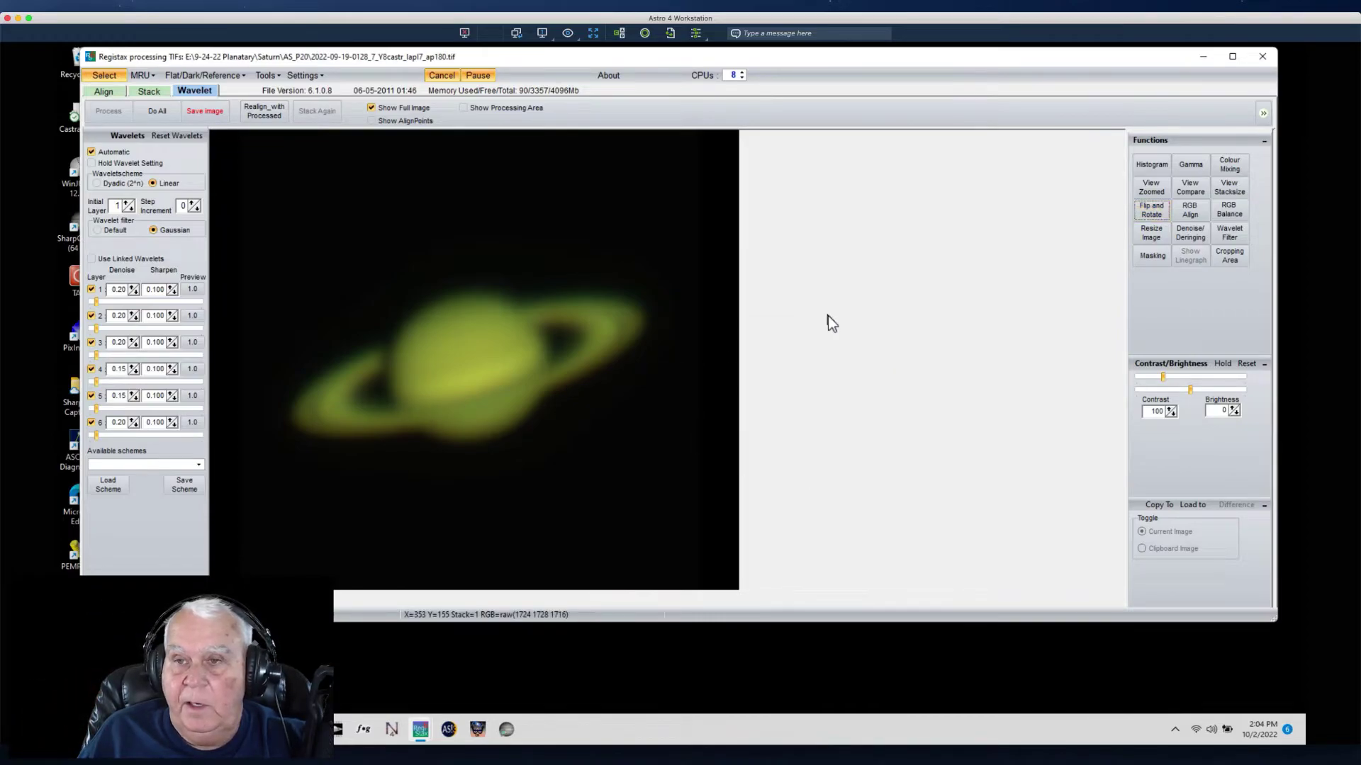
# - Load the saved gamma curve Curves.rgs from the AS_P20 folder and apply it to the image
pyautogui.click(1152, 167)
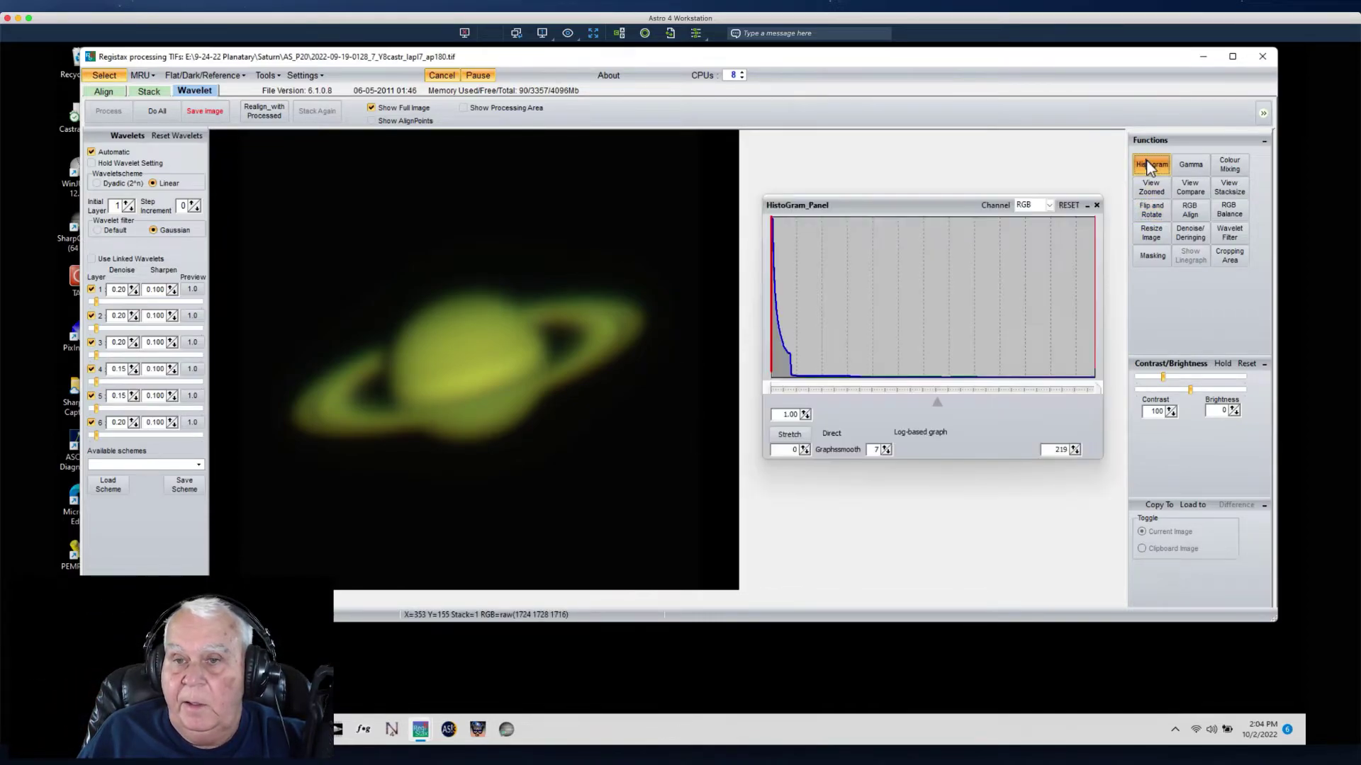
pyautogui.click(1190, 164)
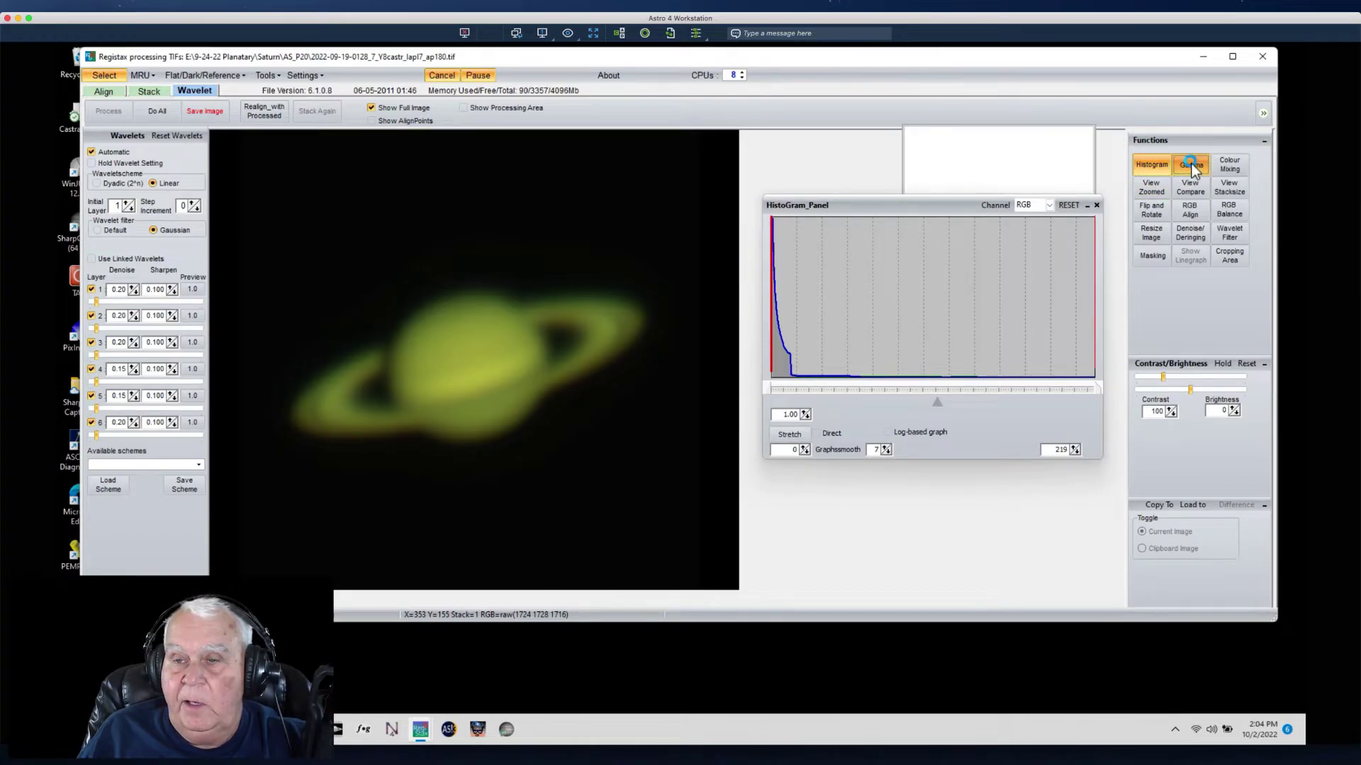
pyautogui.click(1097, 205)
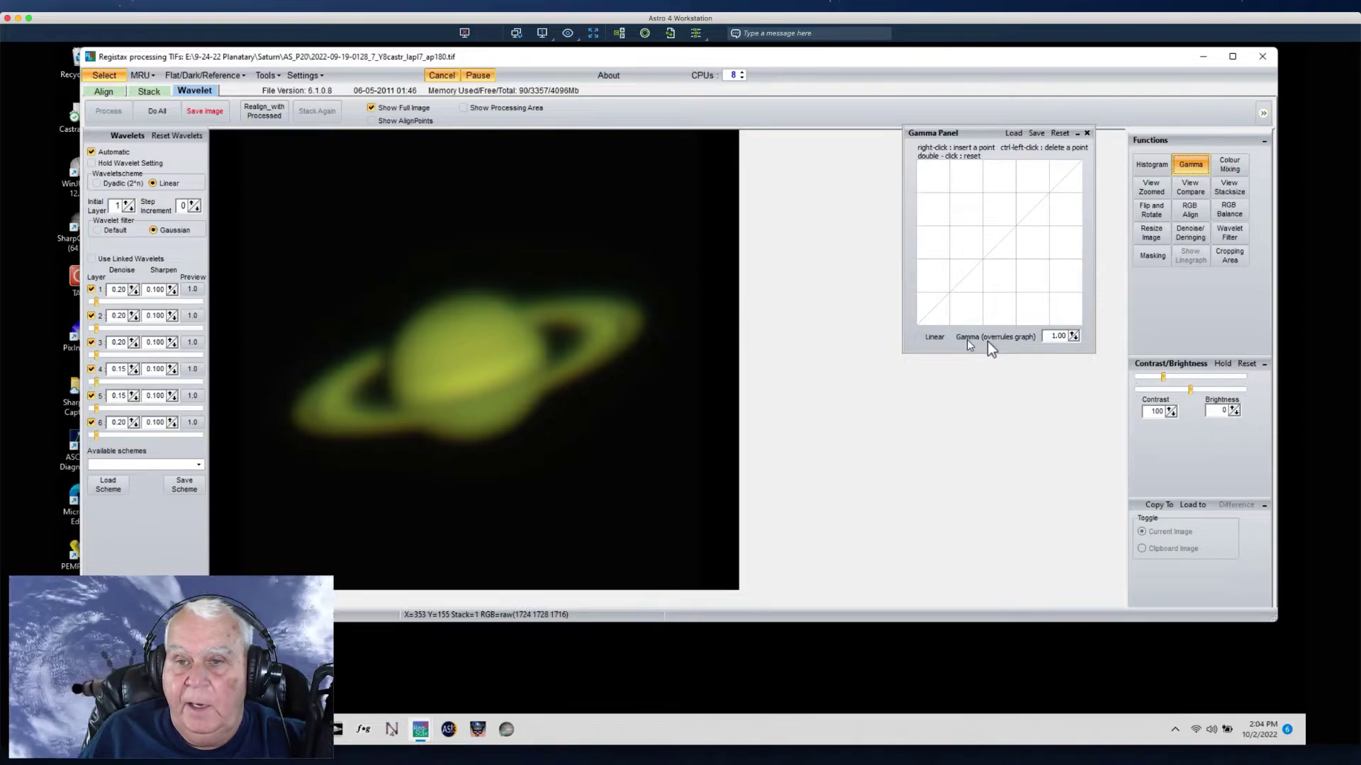
pyautogui.click(1023, 134)
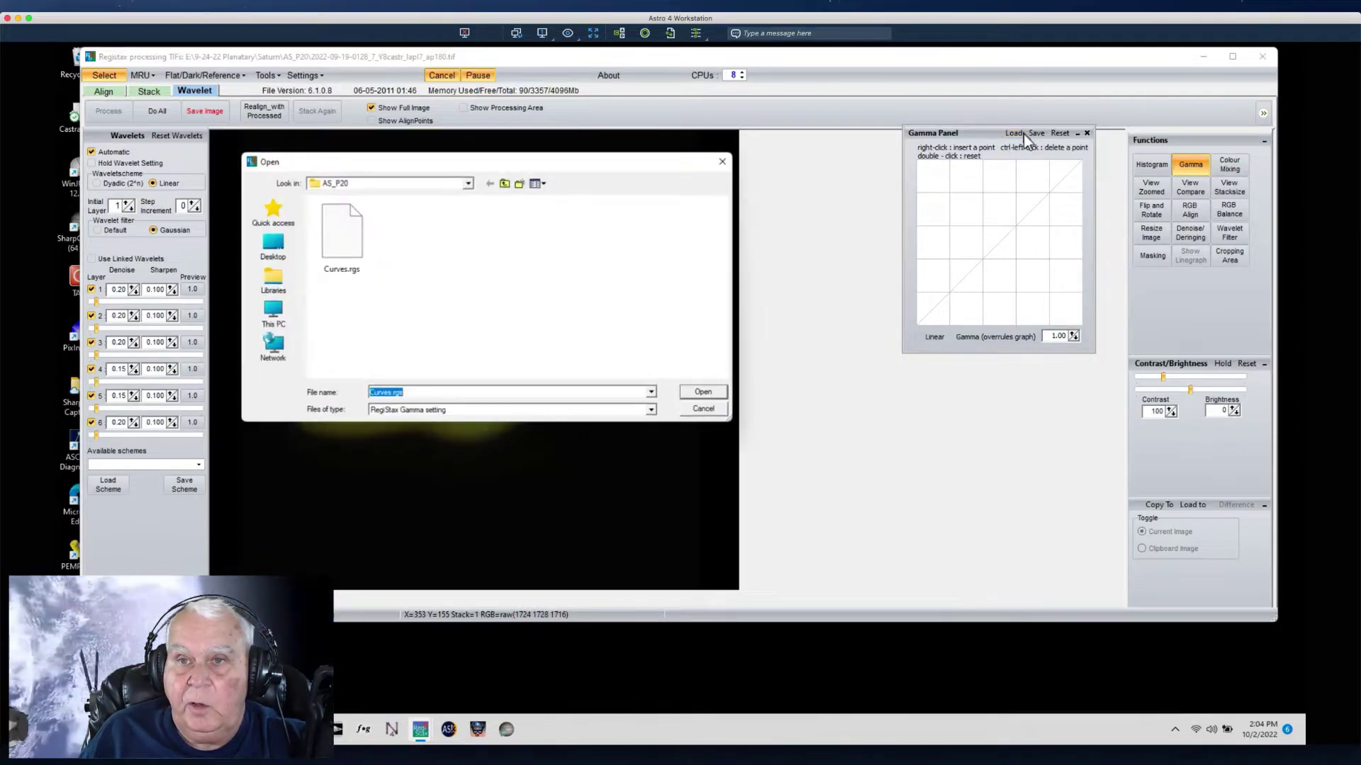
pyautogui.click(354, 234)
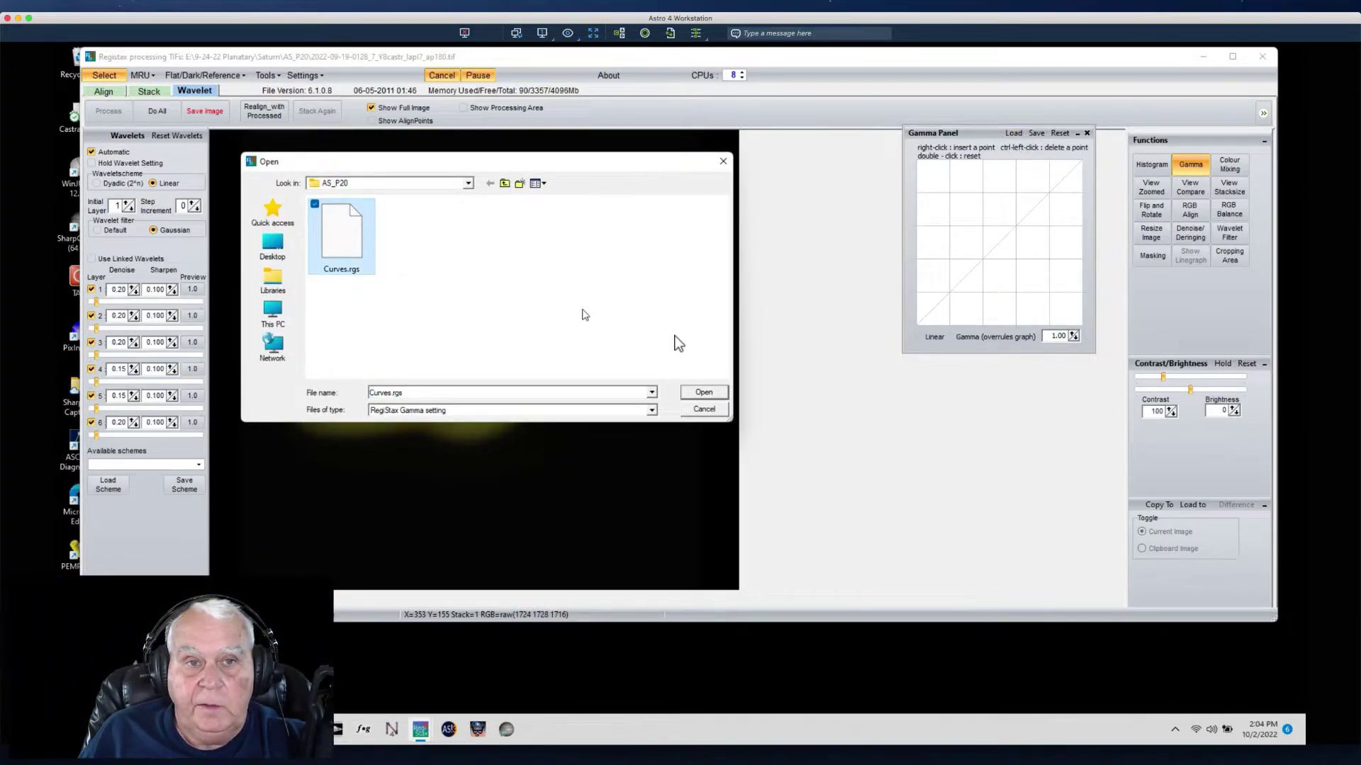
pyautogui.click(703, 393)
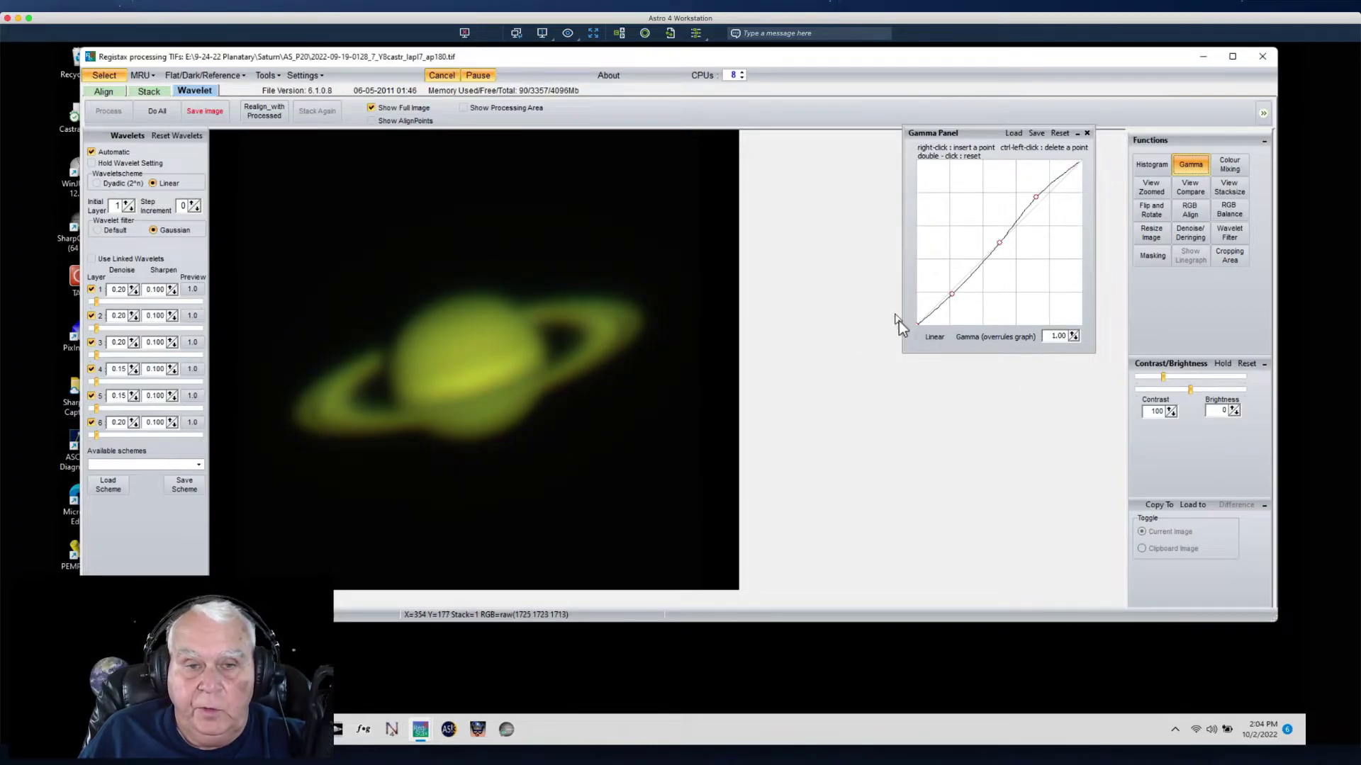
# - Load the wavelet scheme 10-2-22_Saturn.rwv from the RegiStax 6 folder and auto-balance the RGB colours
pyautogui.click(107, 485)
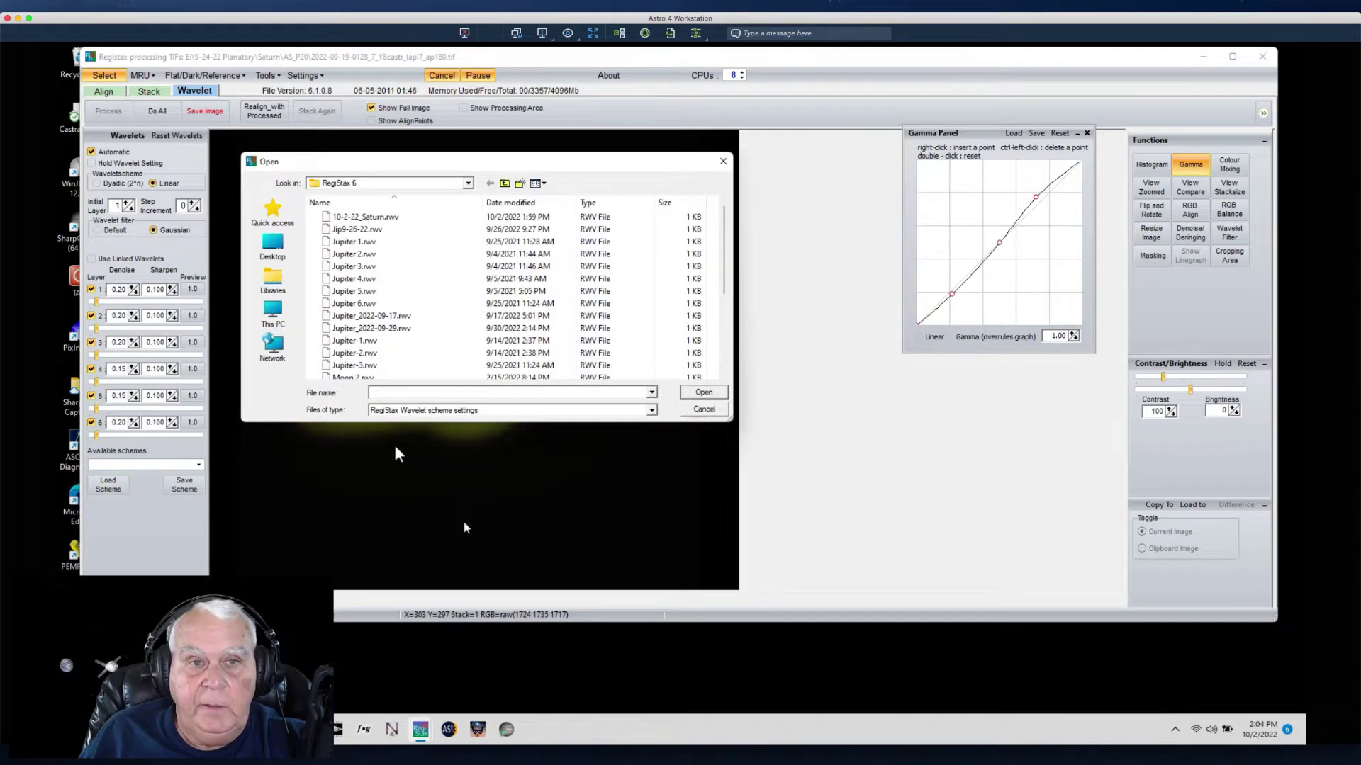
pyautogui.click(346, 219)
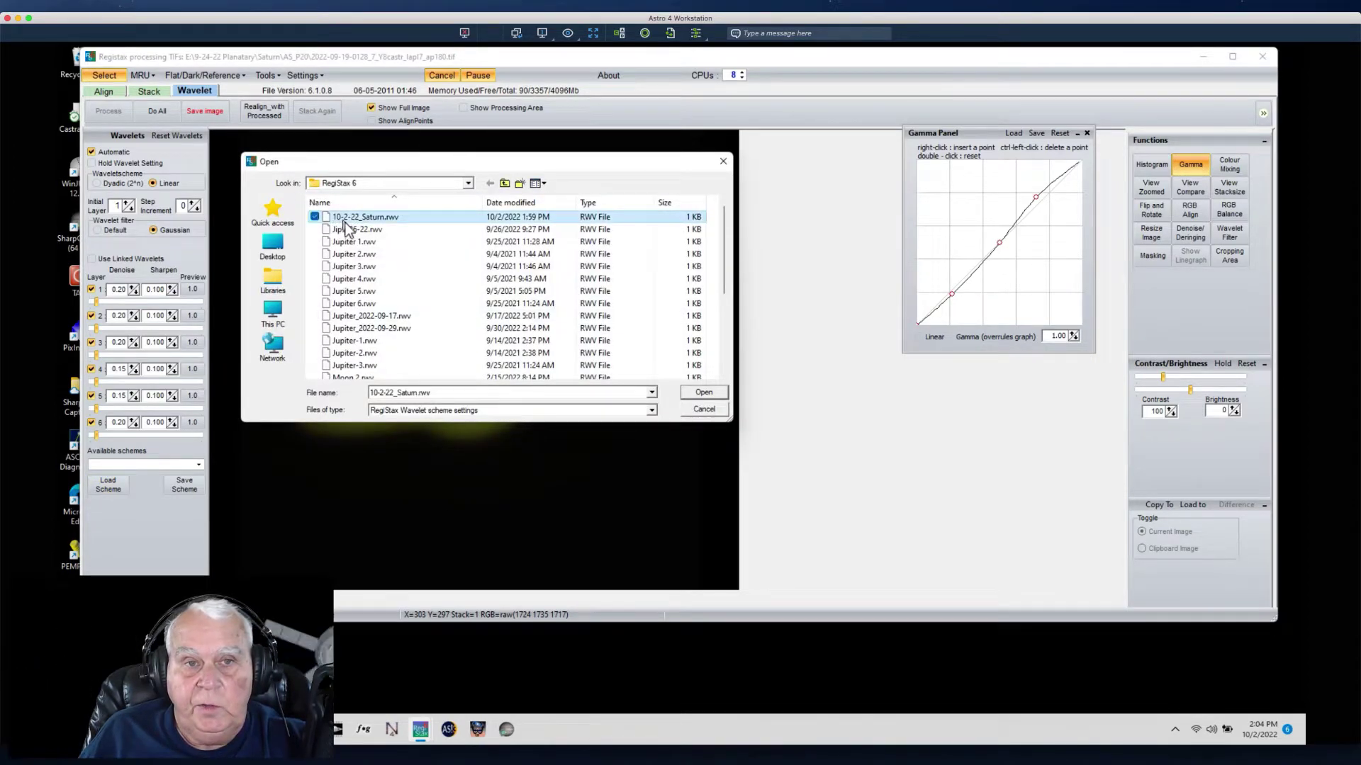
pyautogui.click(693, 394)
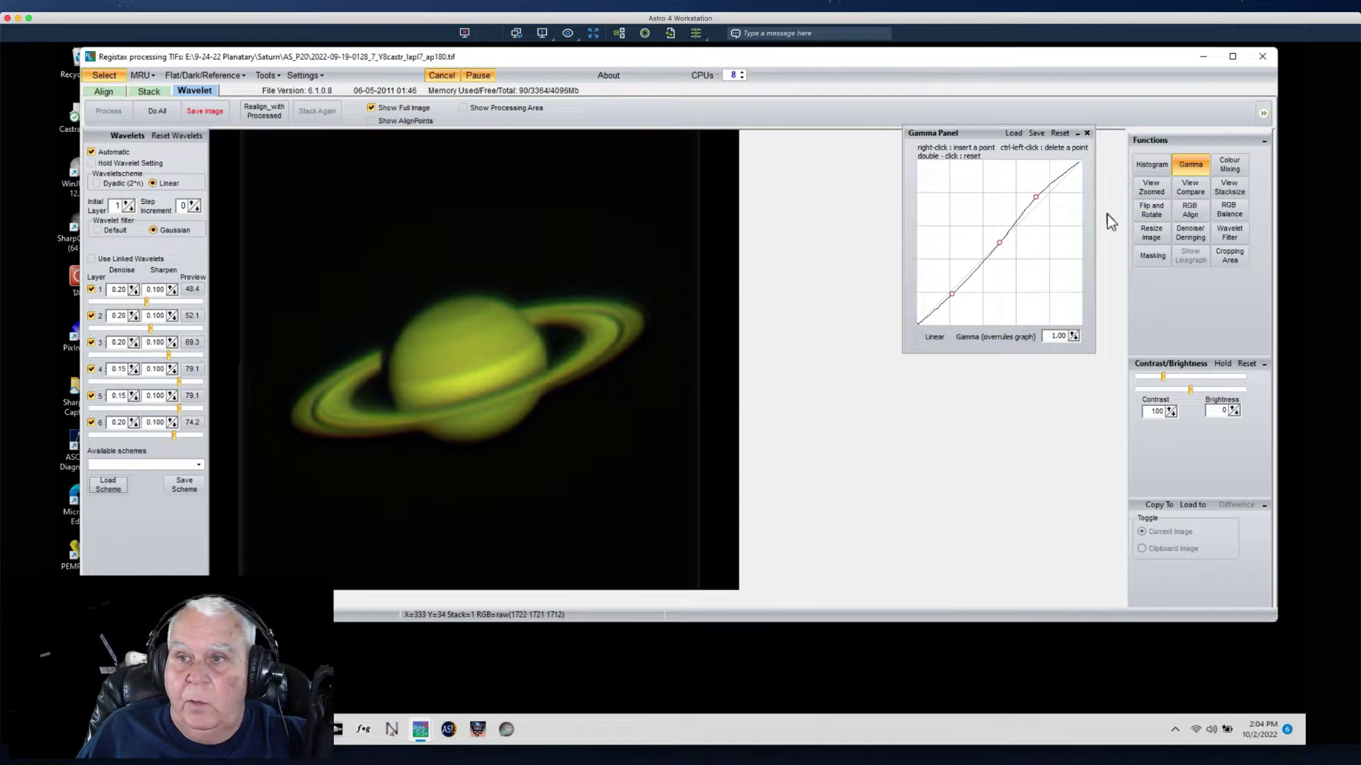
pyautogui.click(1229, 210)
pyautogui.click(704, 201)
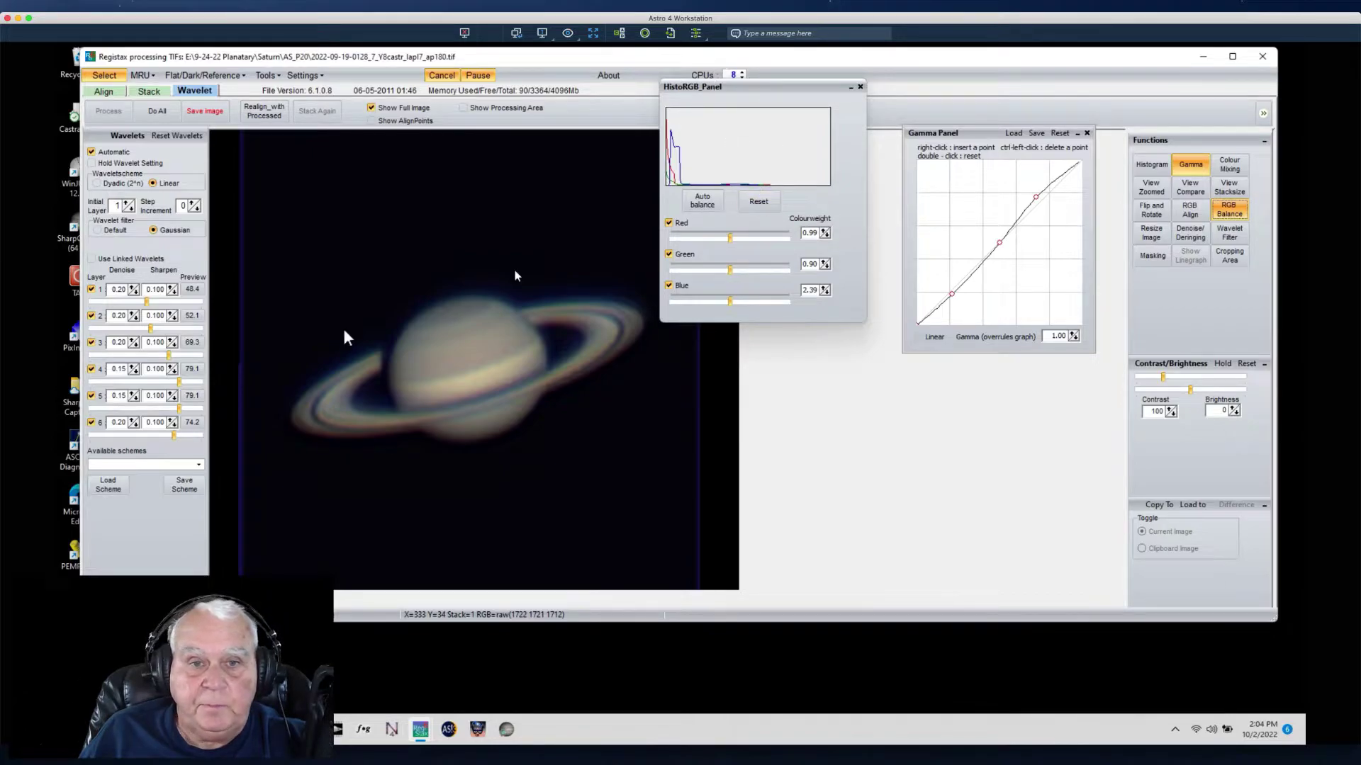
# - Apply the processing to the whole image and save it as a 16-bit RGB TIFF in AS_P20, appending _Reg to the file name
pyautogui.click(150, 116)
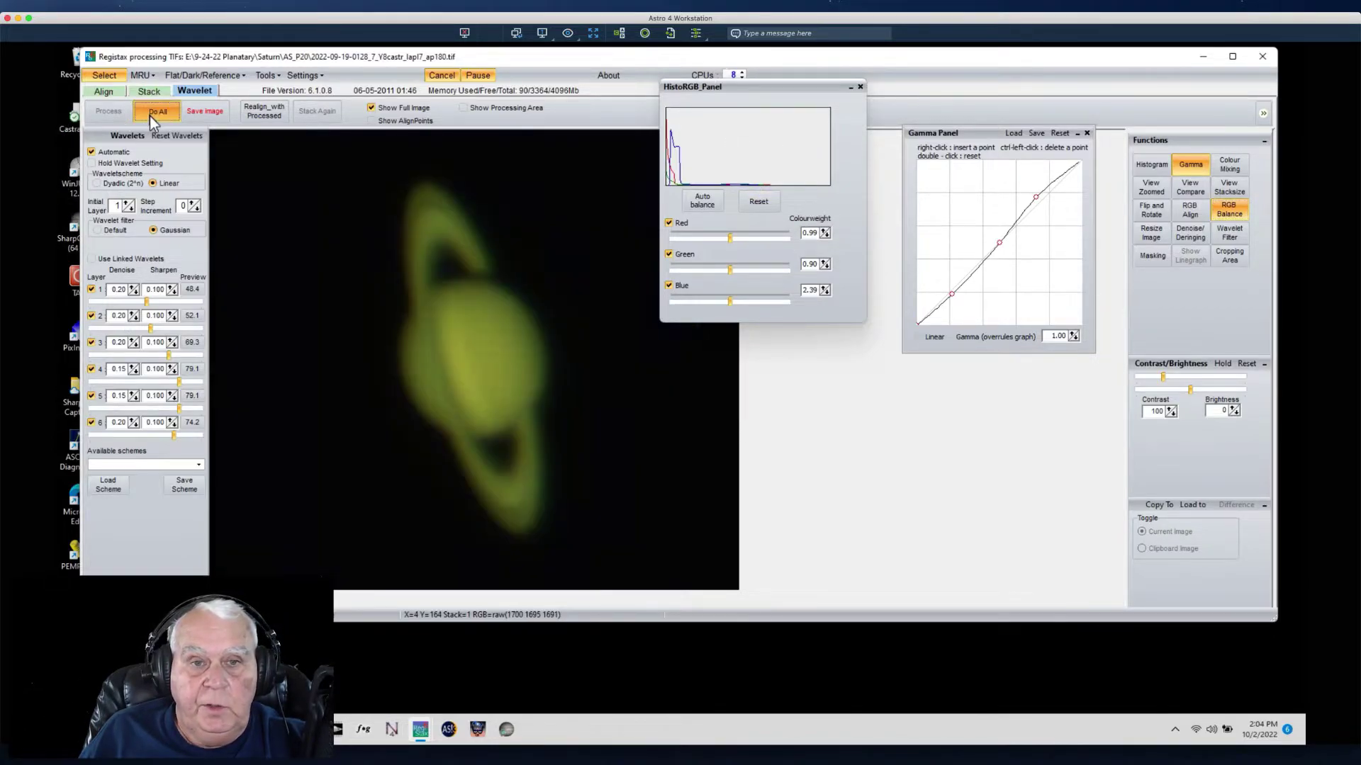
pyautogui.click(206, 112)
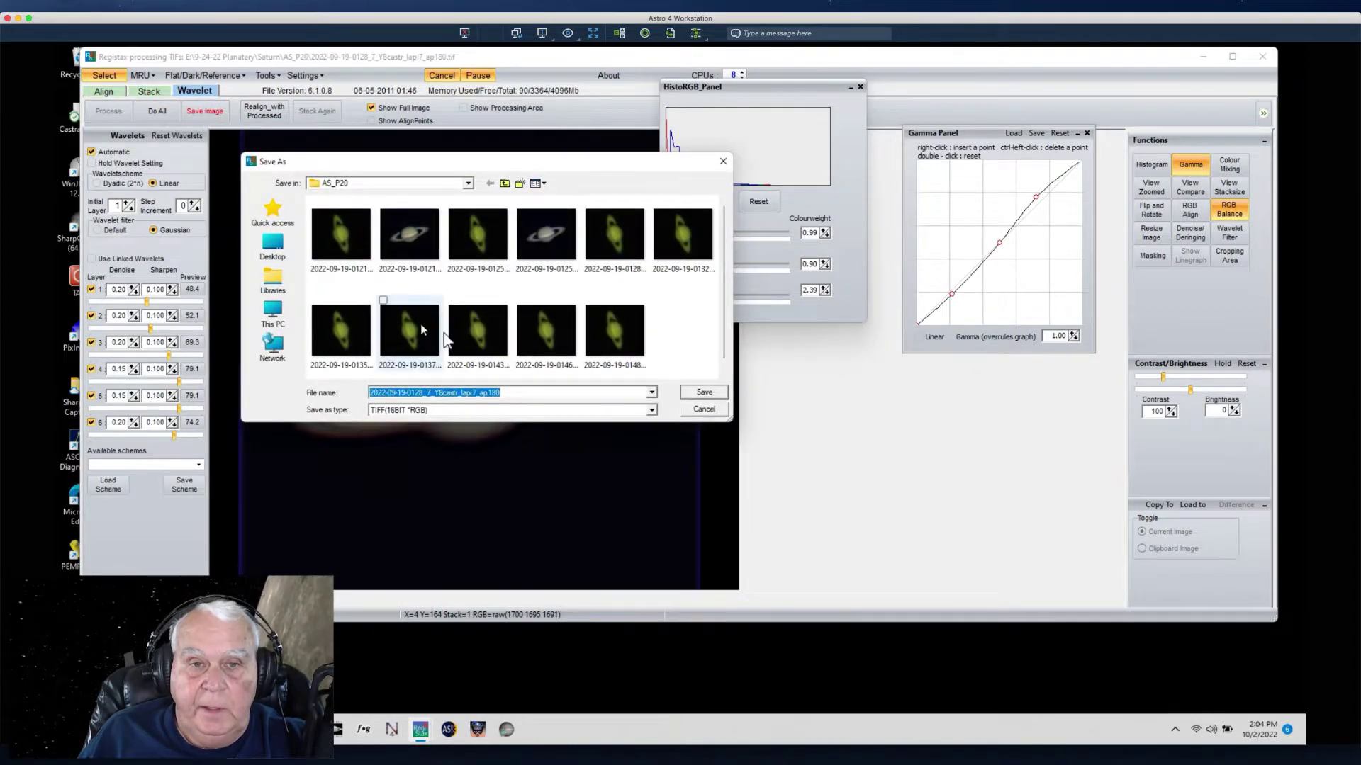
pyautogui.write('_')
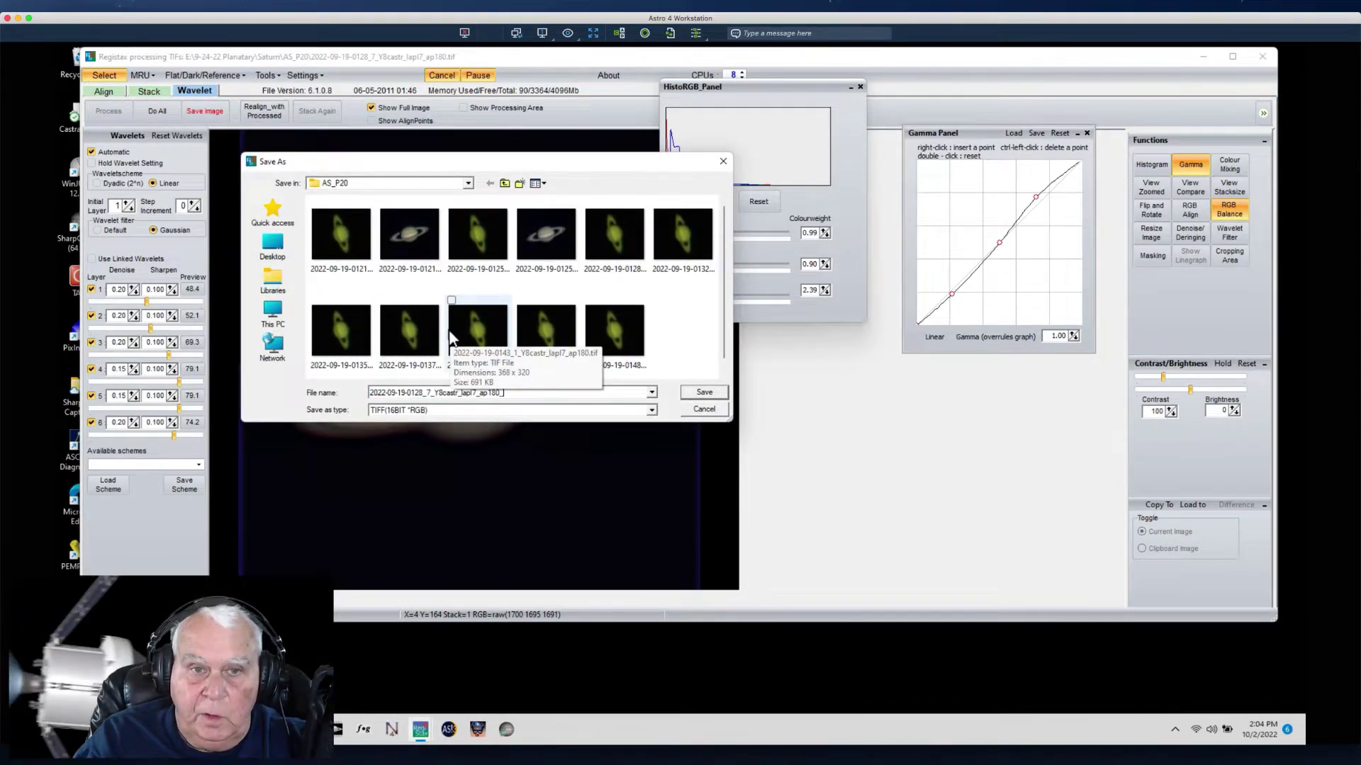
pyautogui.write('R4')
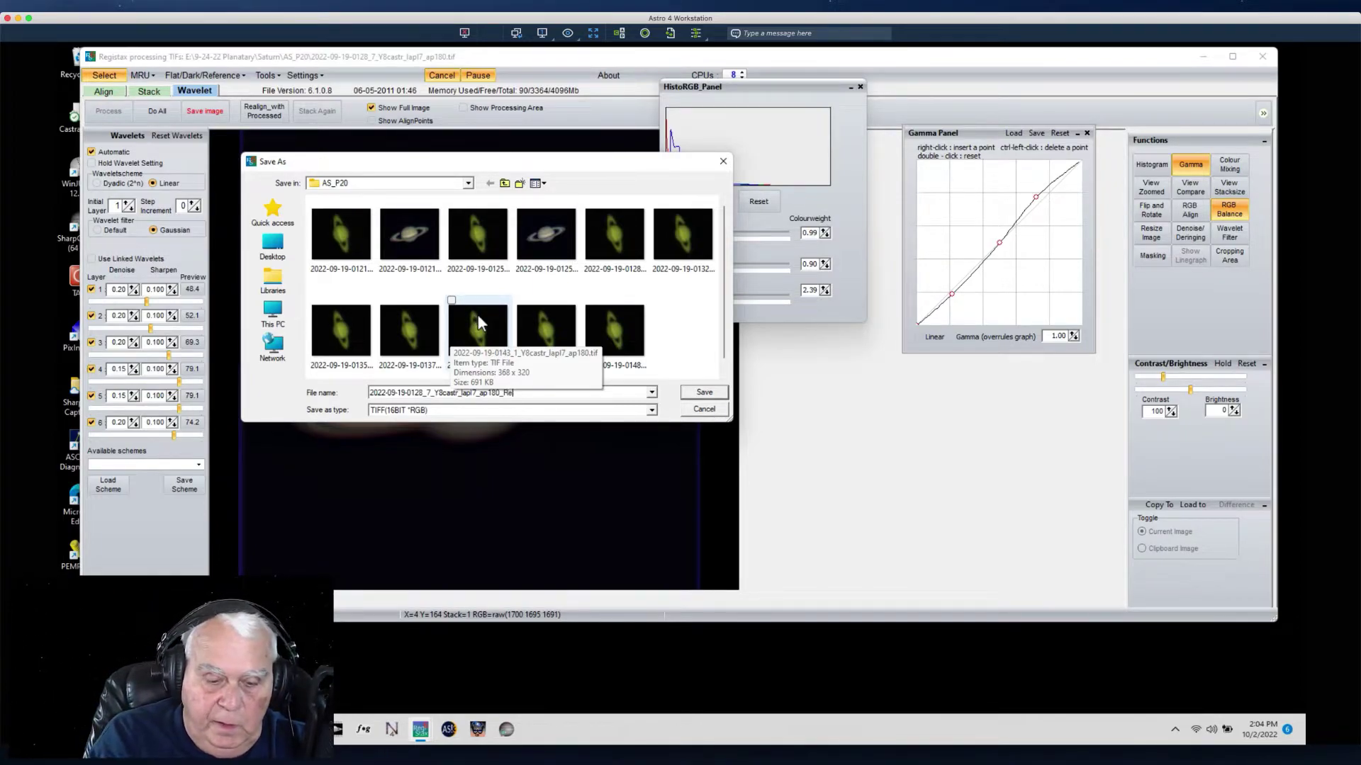
pyautogui.write('g')
pyautogui.click(704, 392)
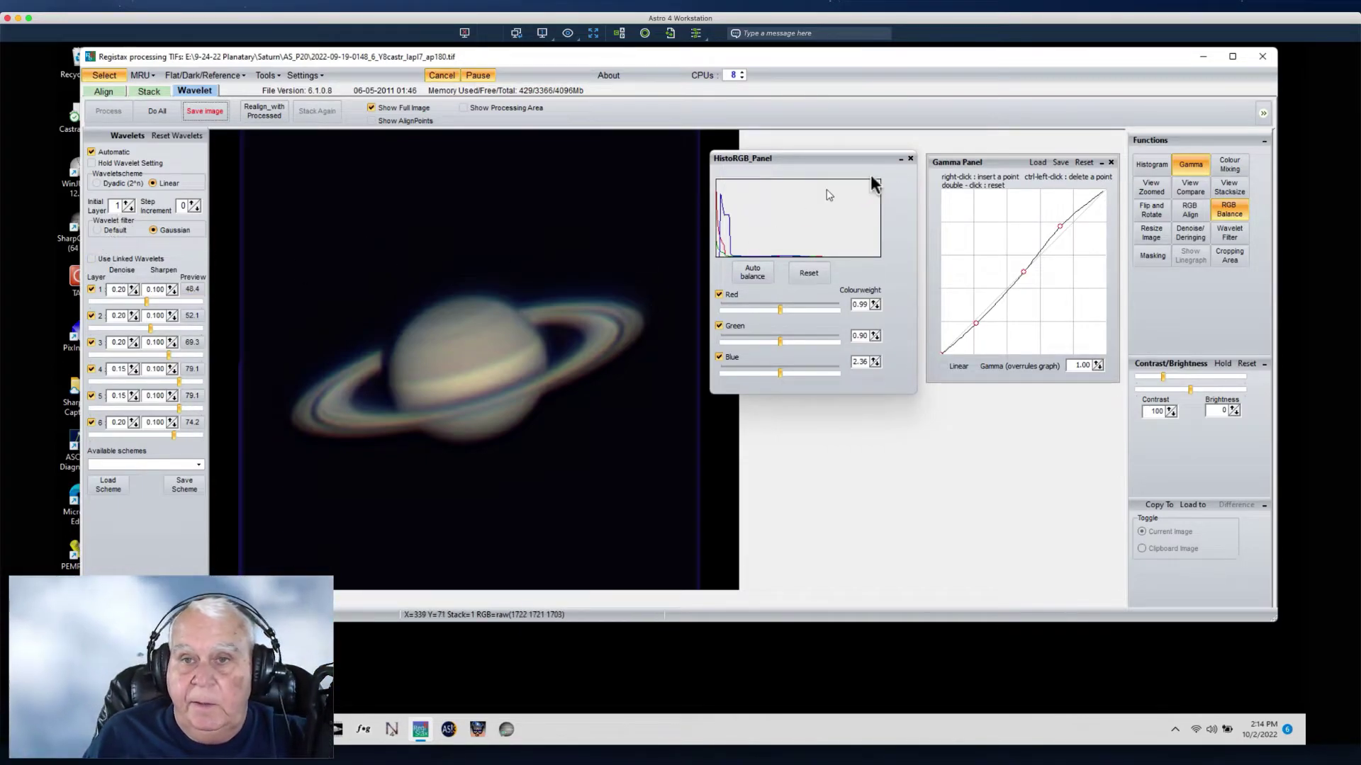
# - Close the RGB balance window, abandon selecting another stack, and leave RegiStax for WinJUPOS
pyautogui.click(911, 158)
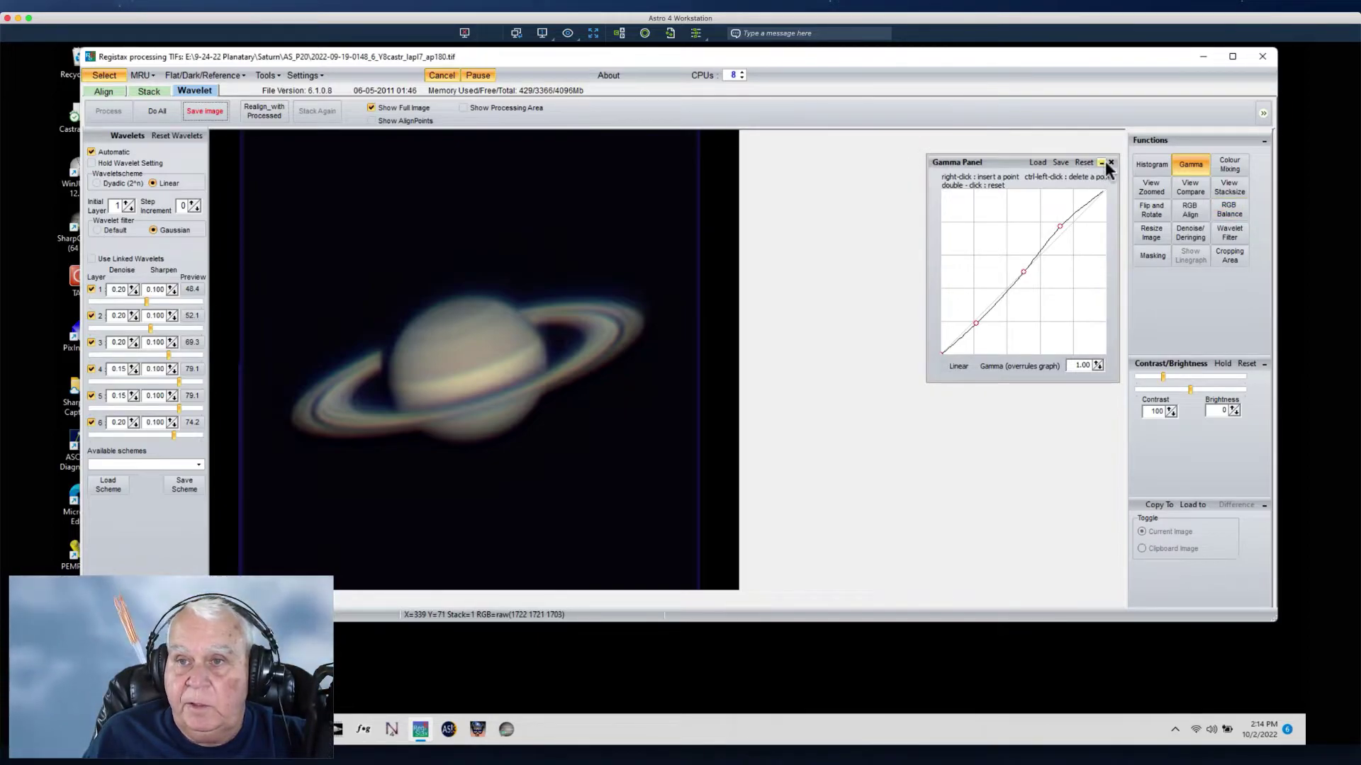
pyautogui.click(103, 75)
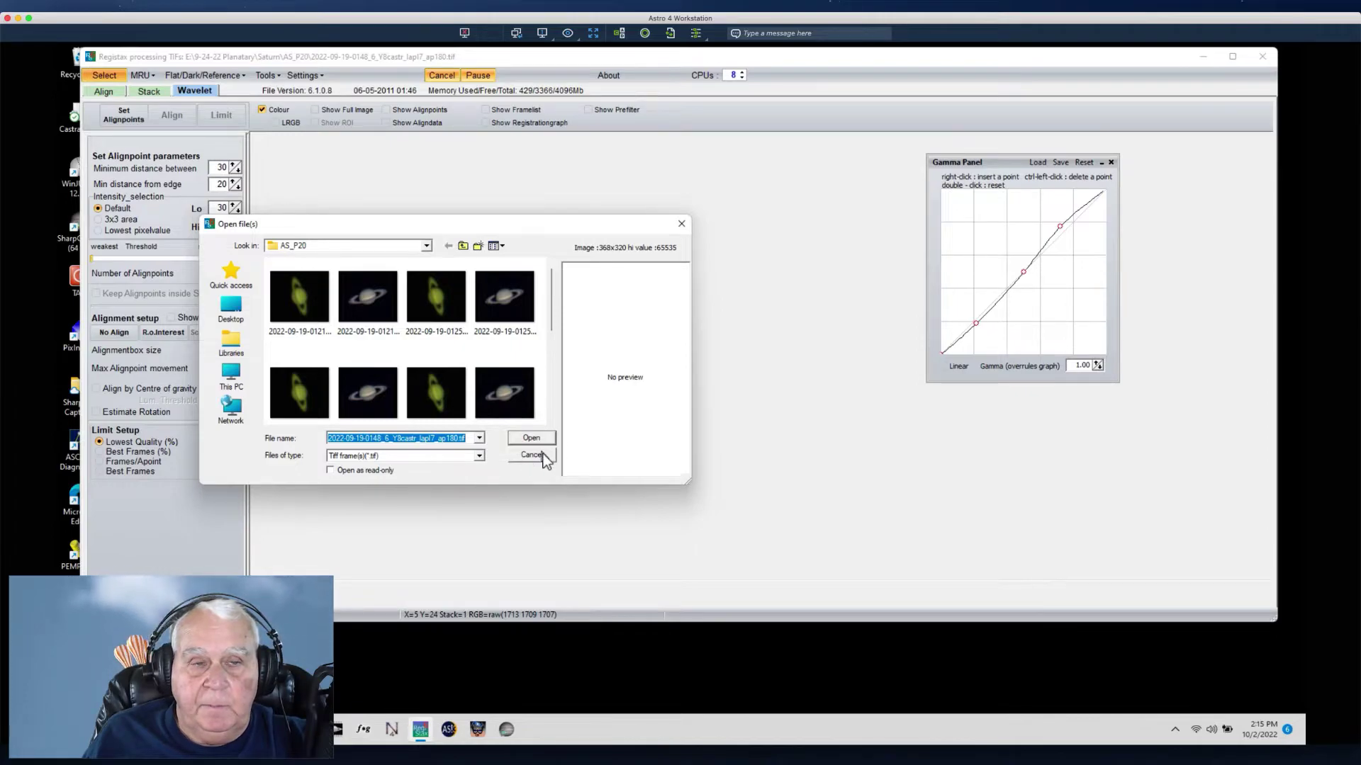
pyautogui.click(544, 456)
pyautogui.click(1228, 61)
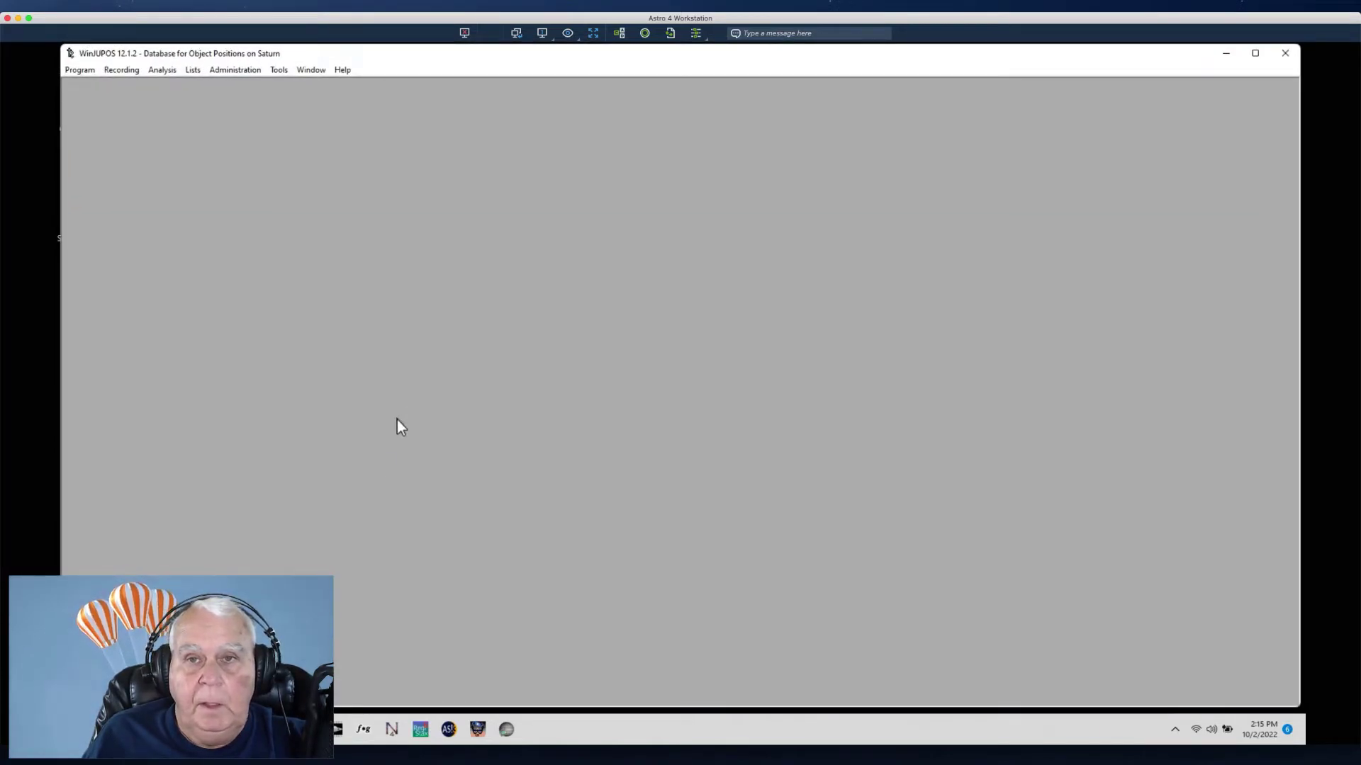
# - Set the celestial body to Saturn and start an image measurement
pyautogui.click(72, 71)
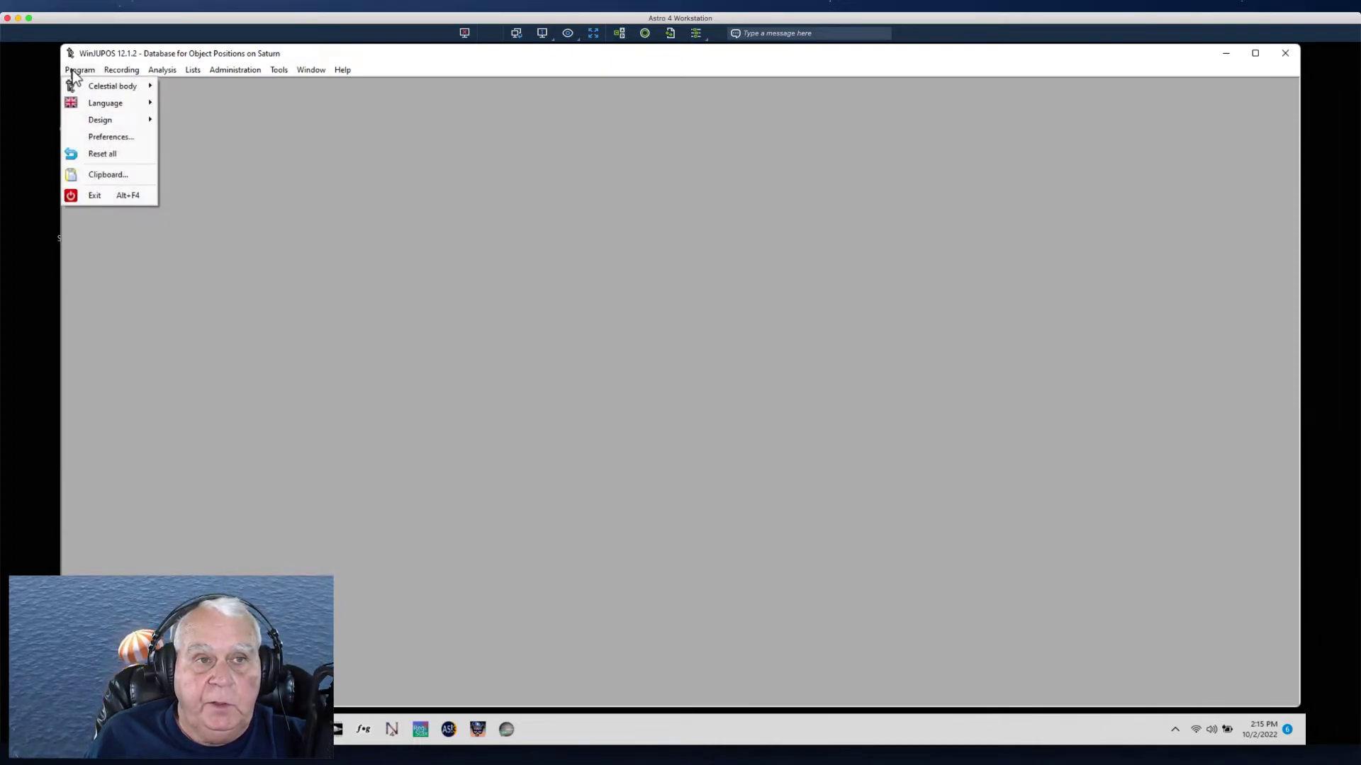
pyautogui.moveTo(106, 86)
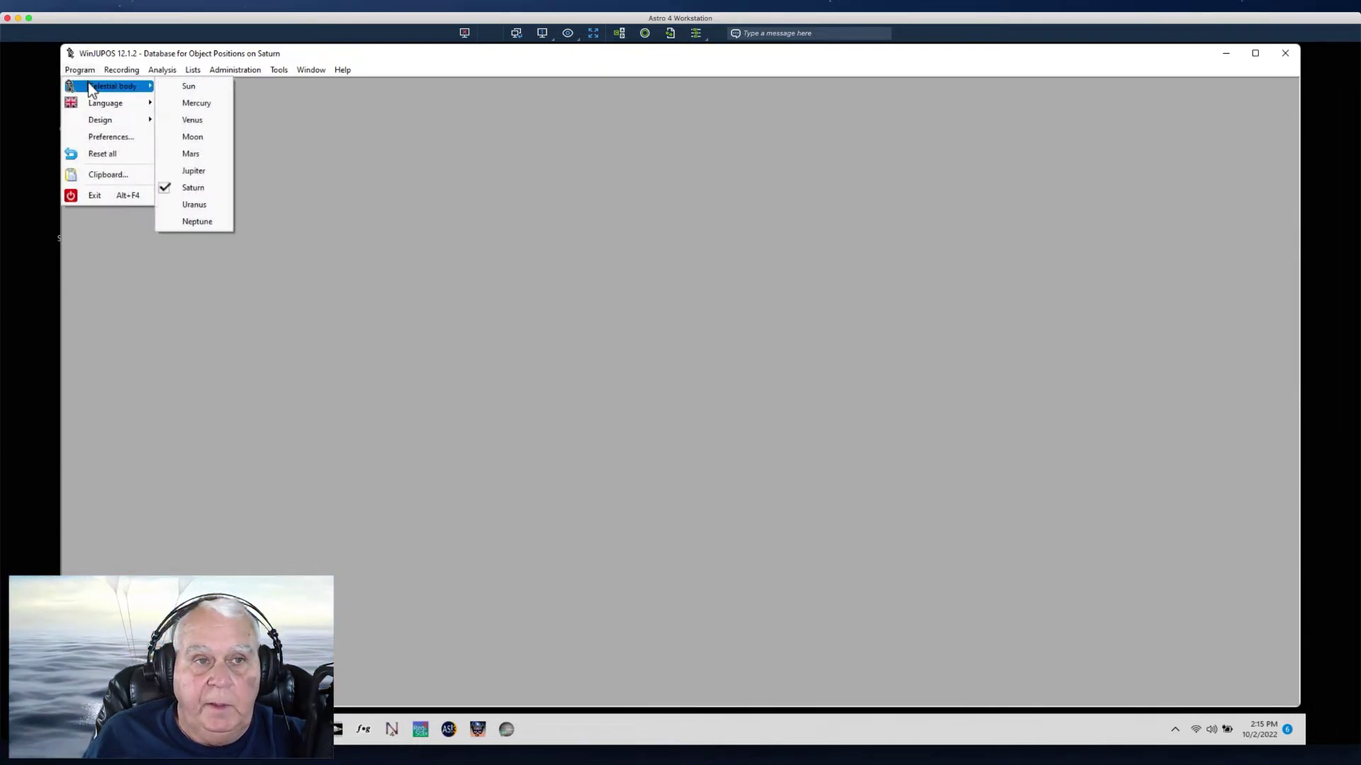
pyautogui.click(181, 188)
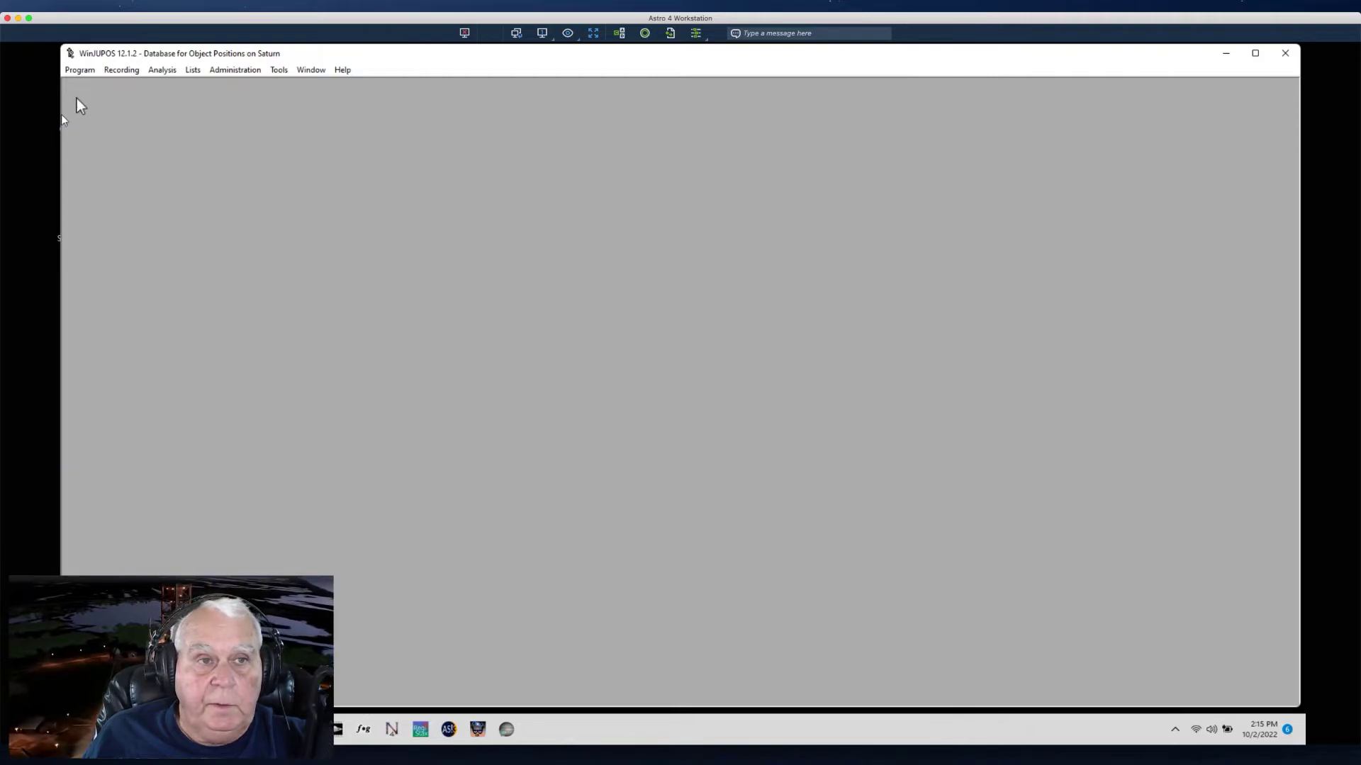
pyautogui.click(123, 73)
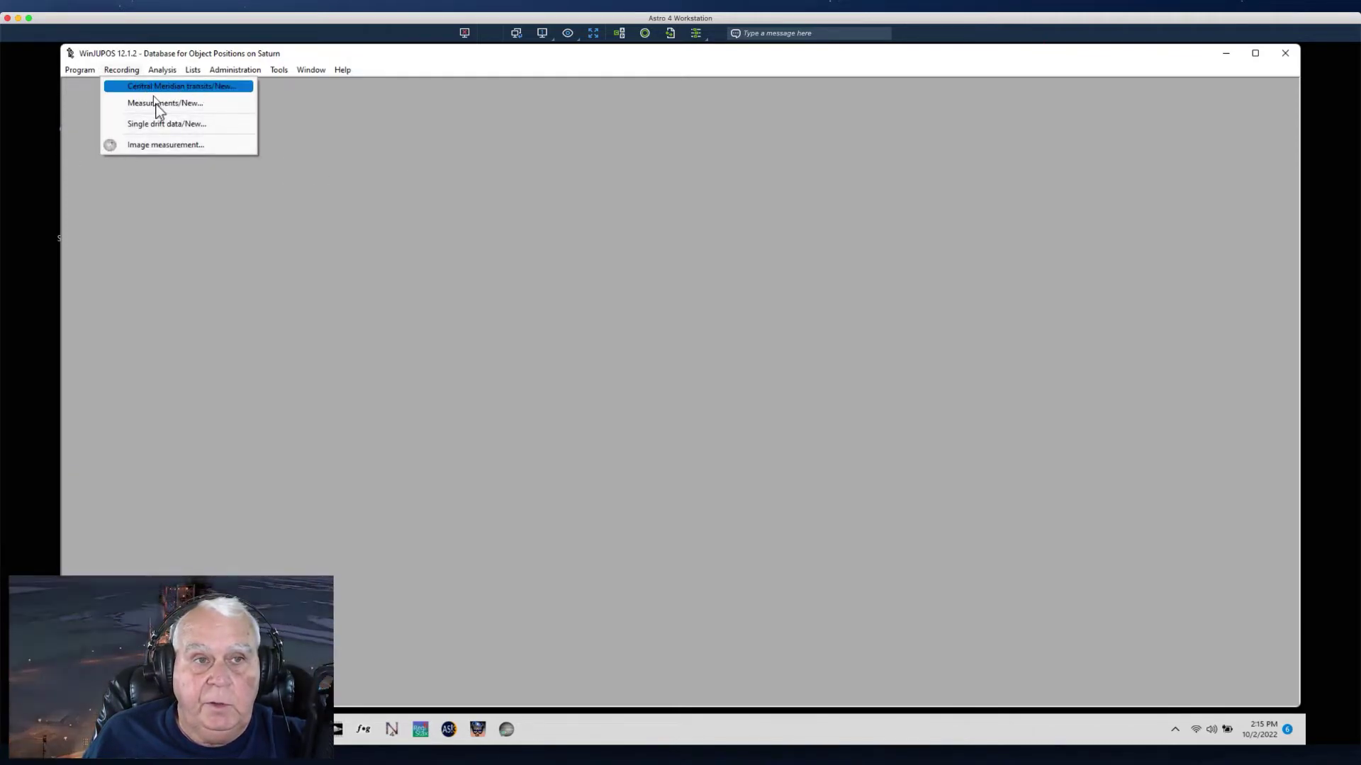
pyautogui.click(148, 146)
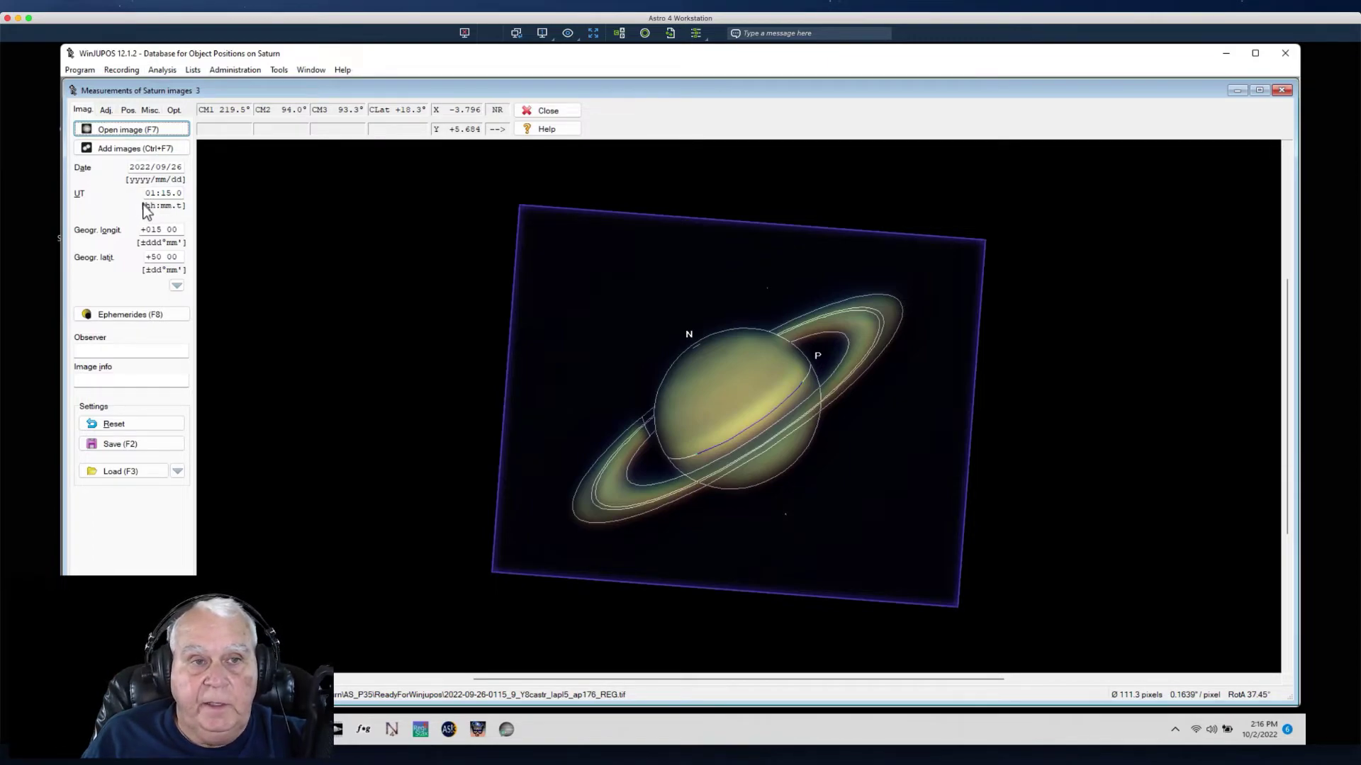
pyautogui.click(115, 130)
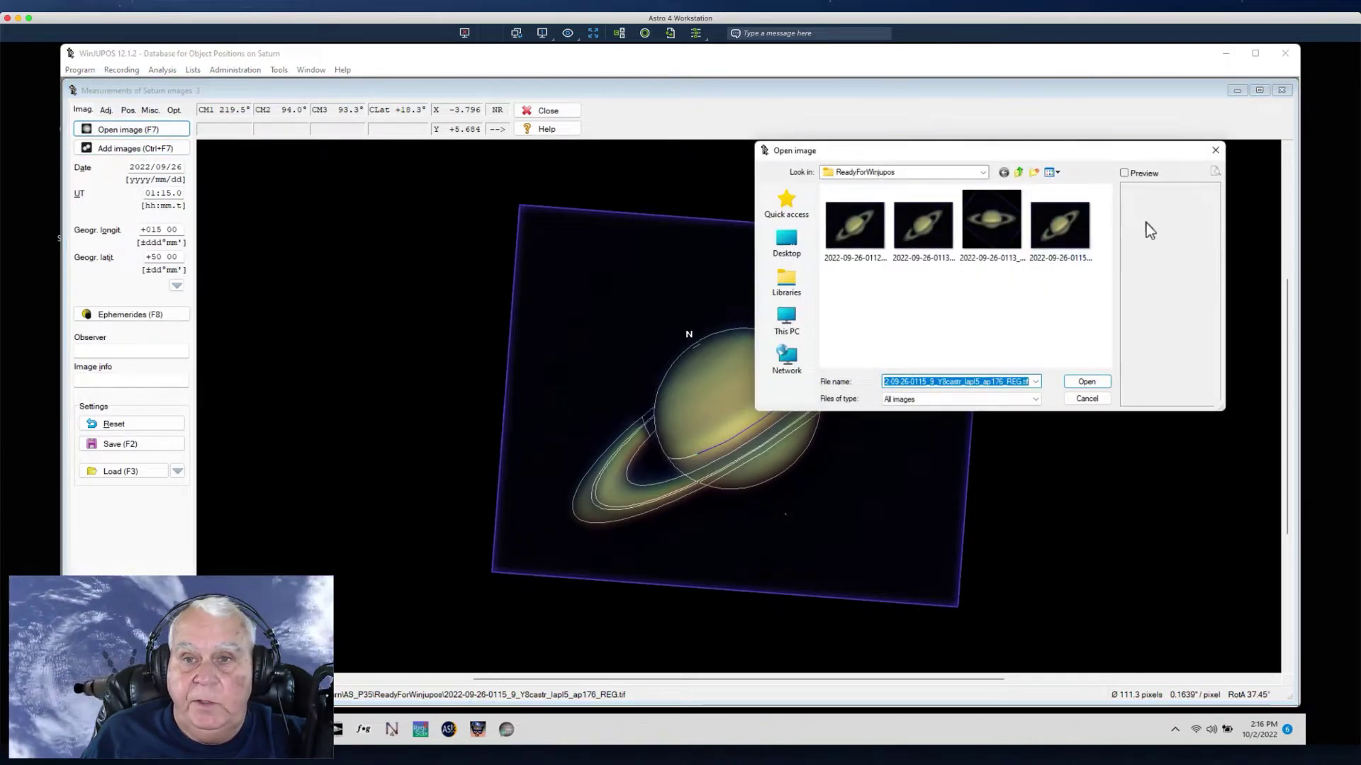
pyautogui.click(983, 172)
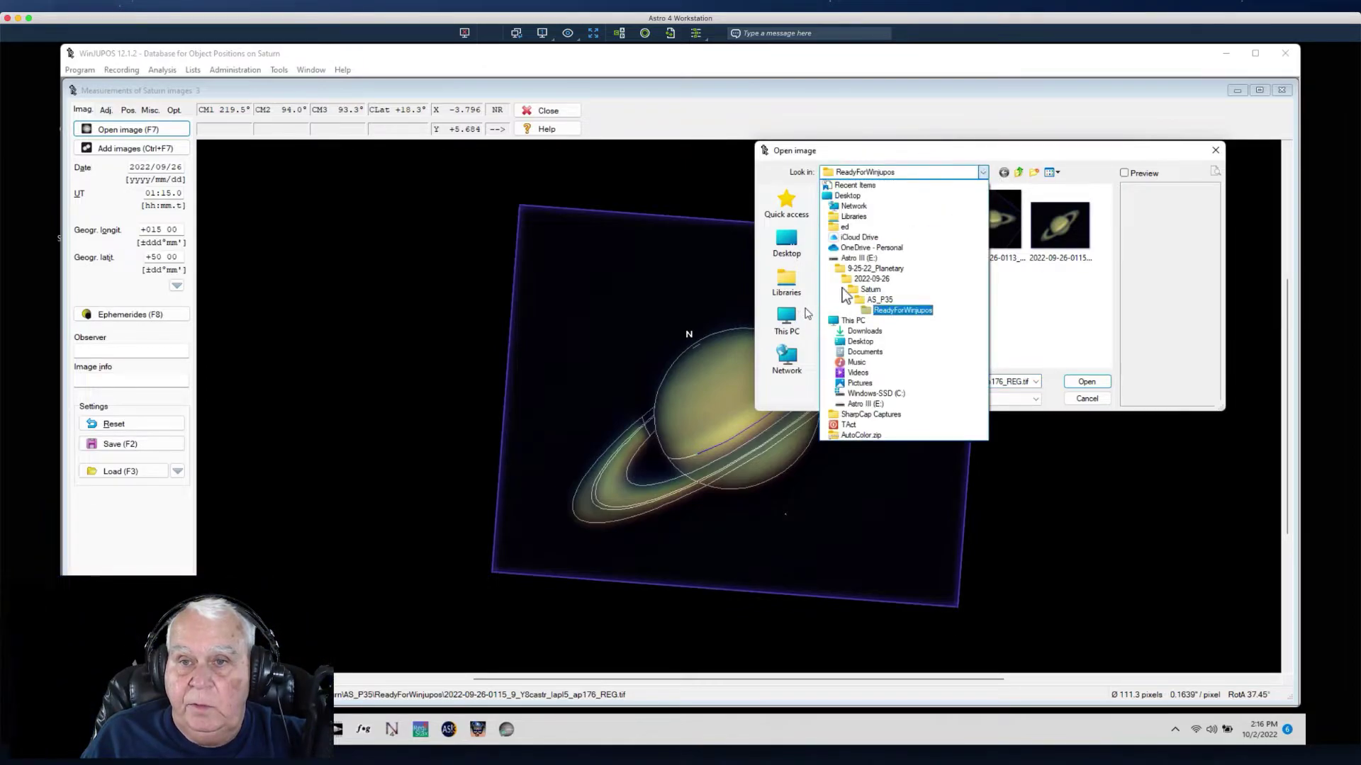
pyautogui.click(858, 258)
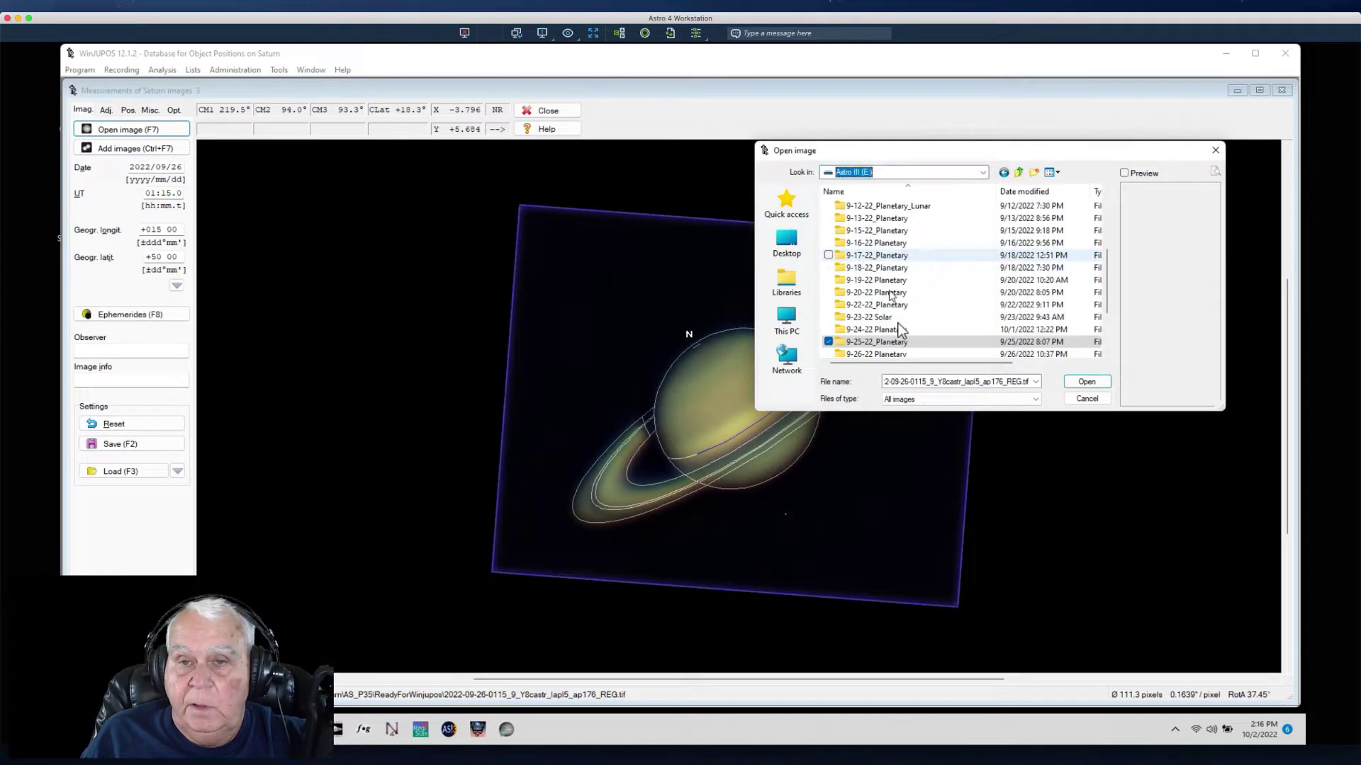
pyautogui.doubleClick(873, 329)
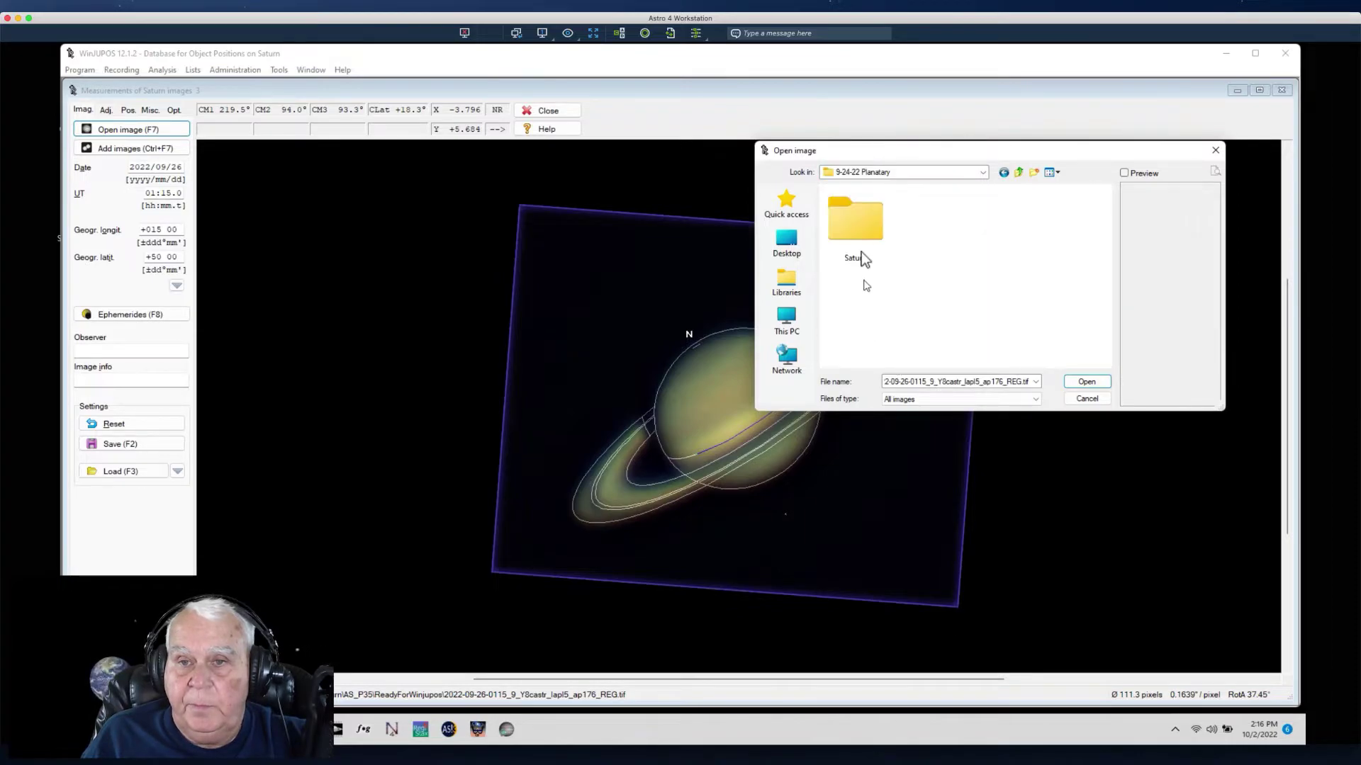
pyautogui.doubleClick(863, 224)
pyautogui.doubleClick(864, 224)
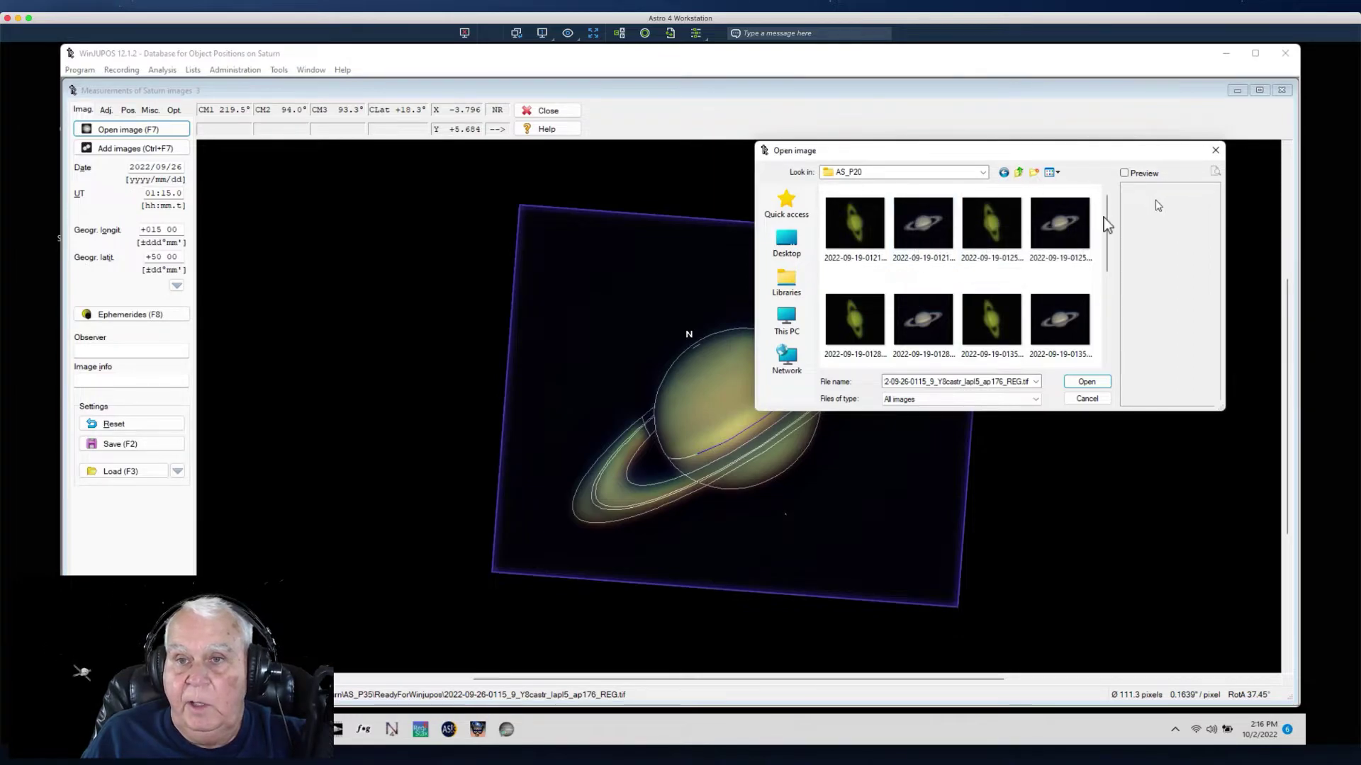
pyautogui.click(922, 220)
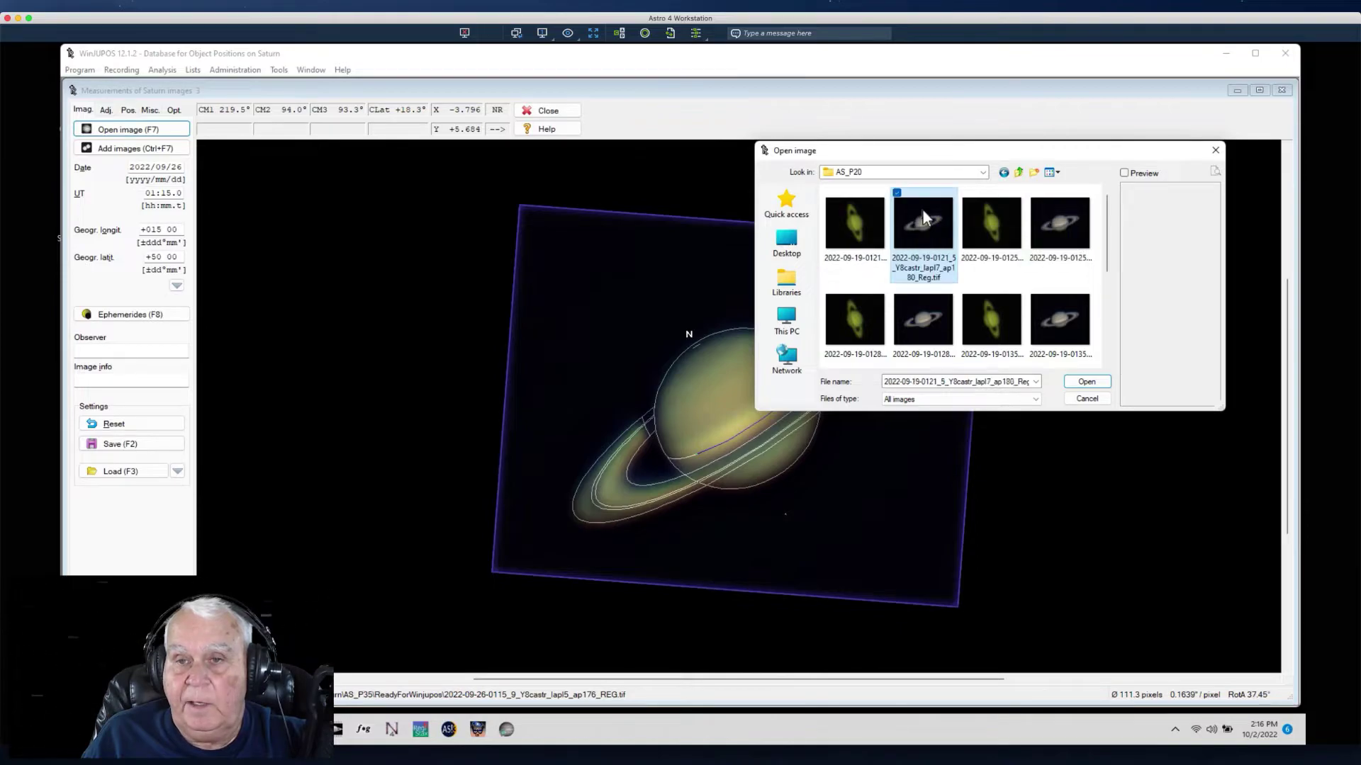
pyautogui.click(1085, 382)
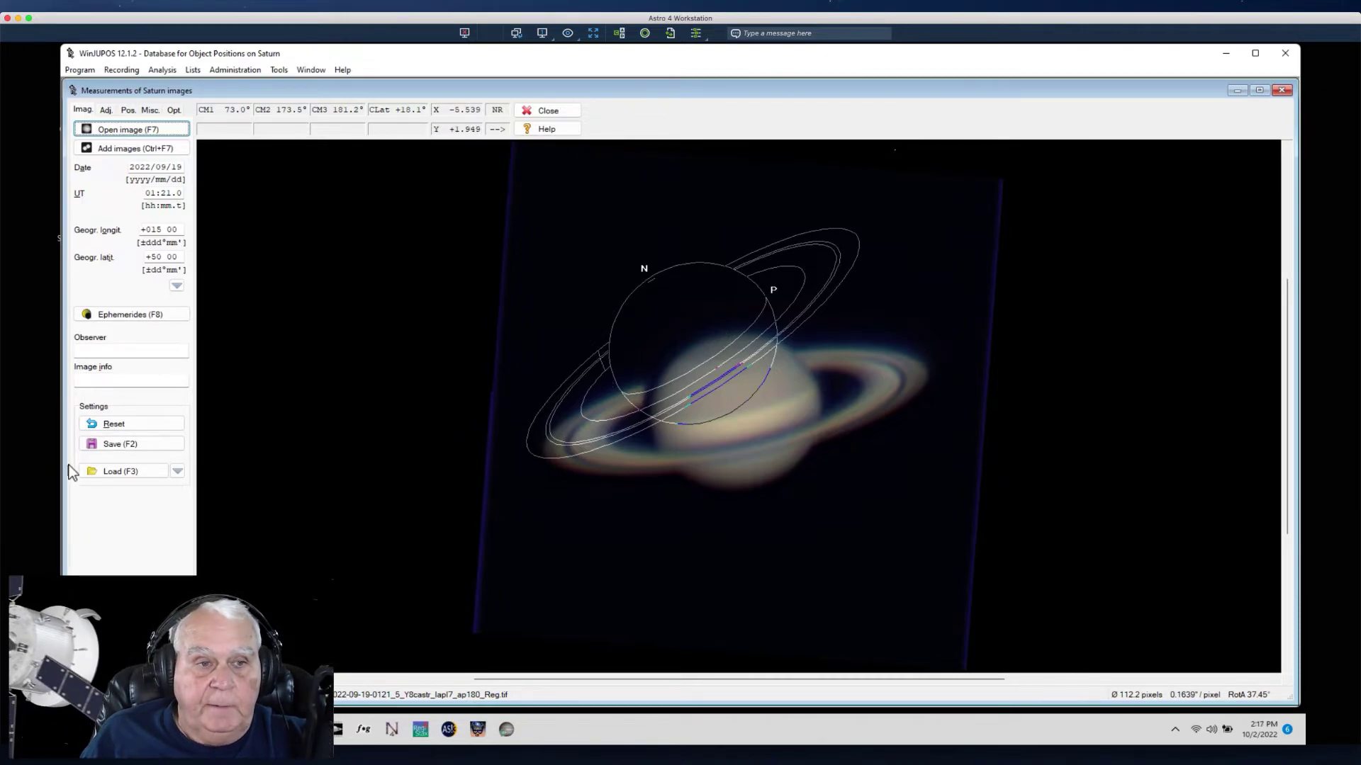
# - Set the outline frame in the image adjustments to be drawn without additional graphic
pyautogui.click(106, 111)
pyautogui.click(127, 376)
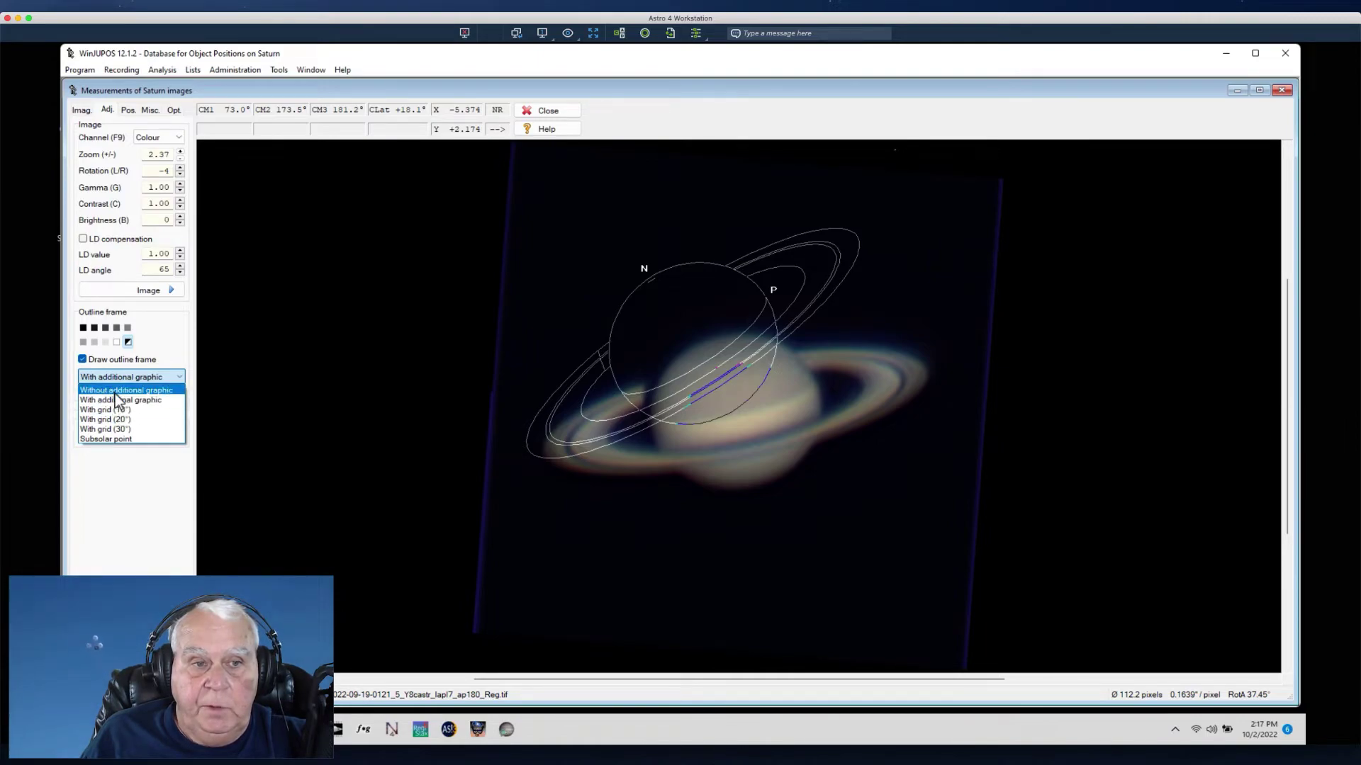
pyautogui.click(117, 391)
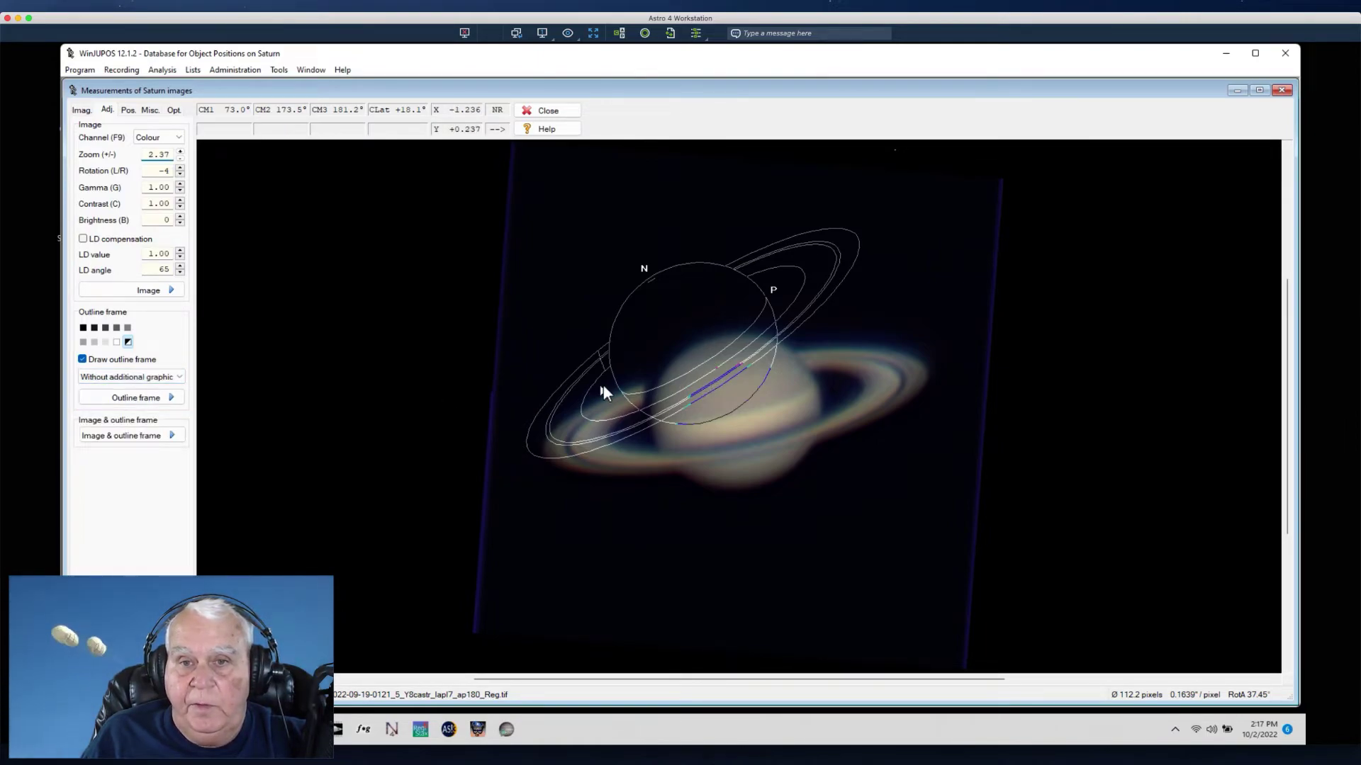
# - Set the outline frame to be drawn with additional graphic and enlarge it to a diameter of about 113.0 pixels
pyautogui.click(179, 379)
pyautogui.click(160, 401)
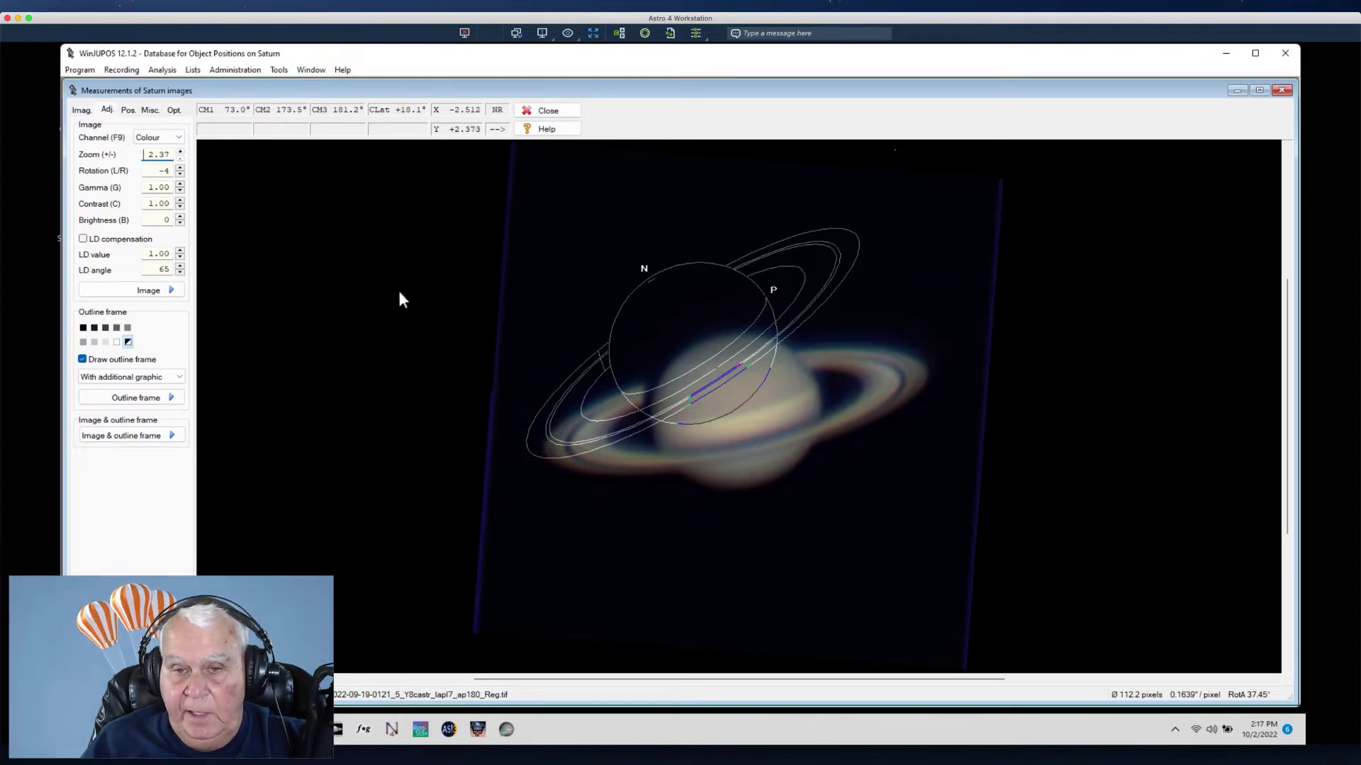
pyautogui.press('pagedown')
pyautogui.press('pagedown')
pyautogui.press('pageup')
pyautogui.press('pageup')
pyautogui.press('pageup')
pyautogui.press('pageup')
pyautogui.press('pageup')
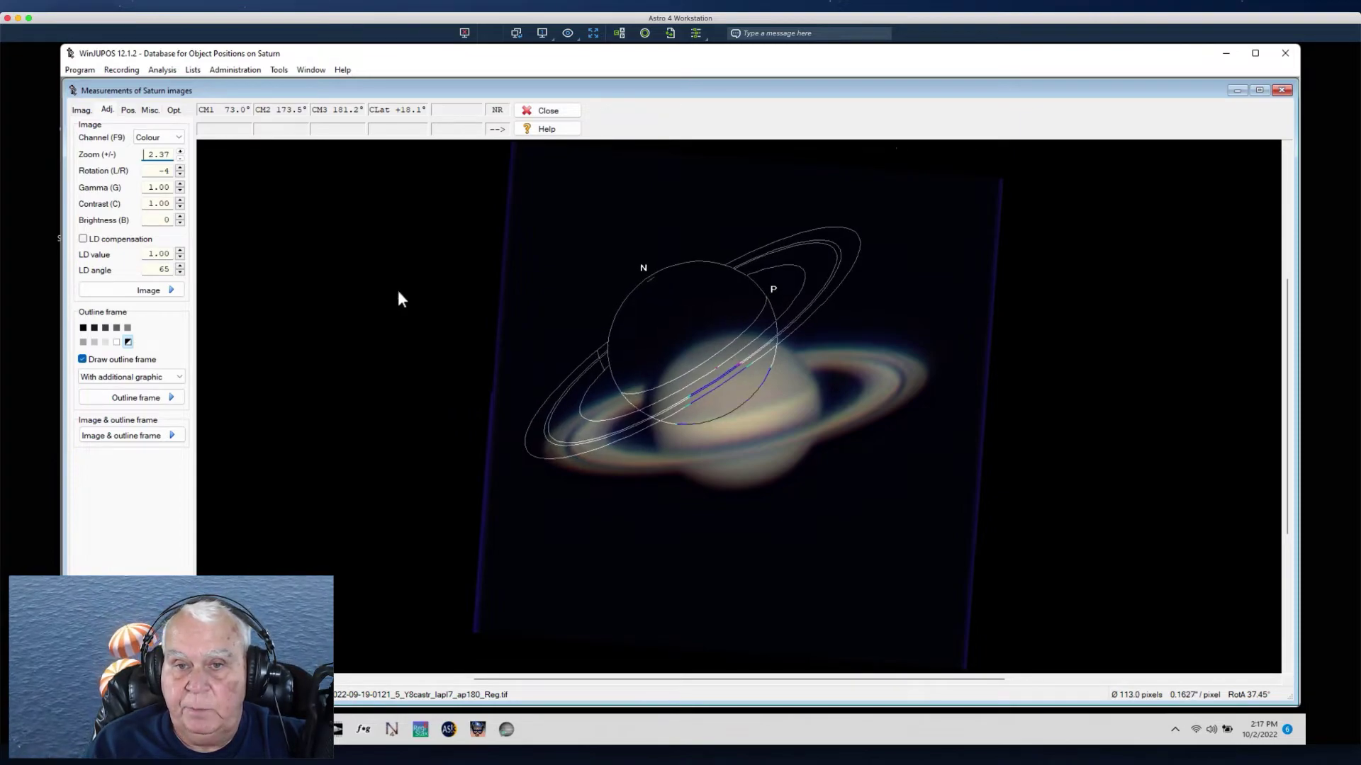
# - Enlarge the outline frame to a diameter of about 114.7 pixels
pyautogui.press('pagedown')
pyautogui.press('pagedown')
pyautogui.press('pagedown')
pyautogui.press('pagedown')
pyautogui.press('pagedown')
pyautogui.press('pagedown')
pyautogui.press('pagedown')
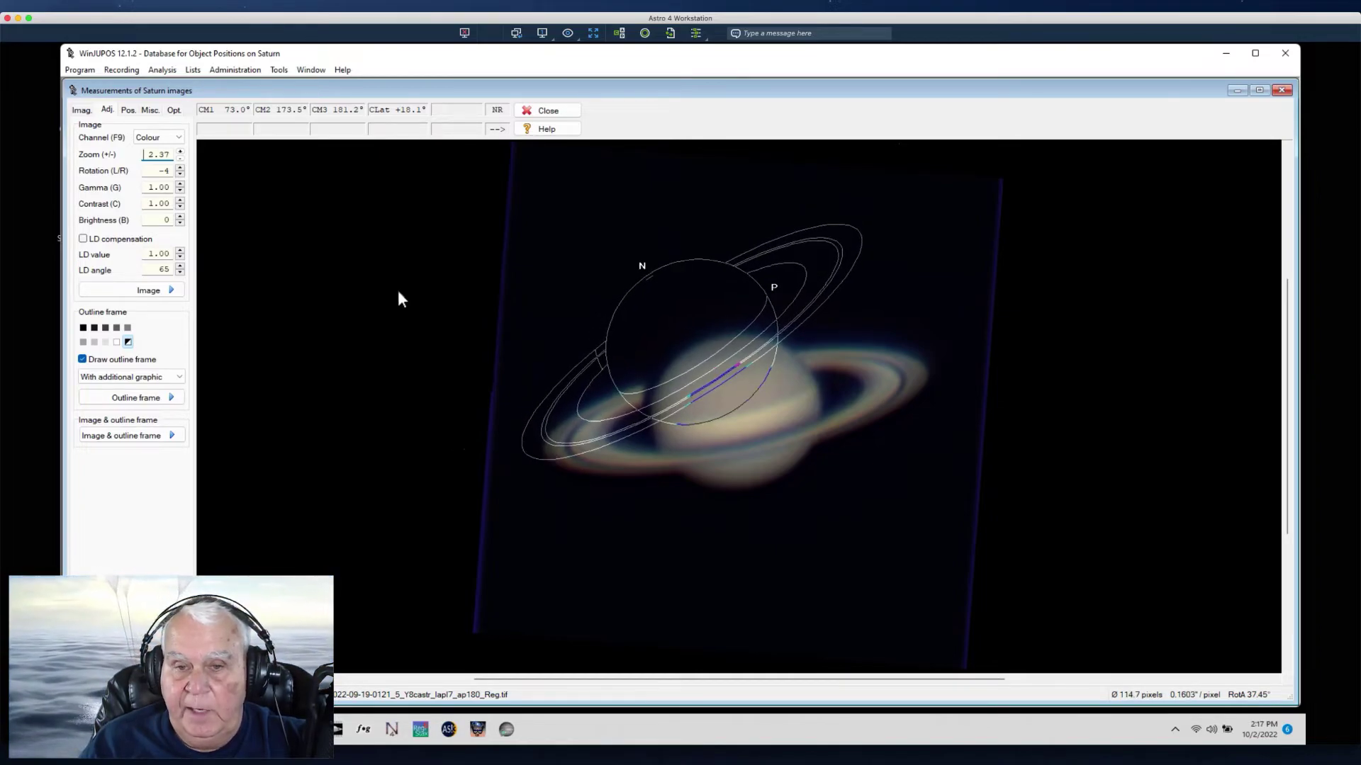
# - Nudge the outline frame a few pixels up and back down over the image
pyautogui.press('Up')
pyautogui.press('Up')
pyautogui.press('Up')
pyautogui.press('Up')
pyautogui.press('Up')
pyautogui.press('Up')
pyautogui.press('Up')
pyautogui.press('Down')
pyautogui.press('Down')
pyautogui.press('Down')
pyautogui.press('Down')
pyautogui.press('Down')
pyautogui.press('Down')
pyautogui.press('Down')
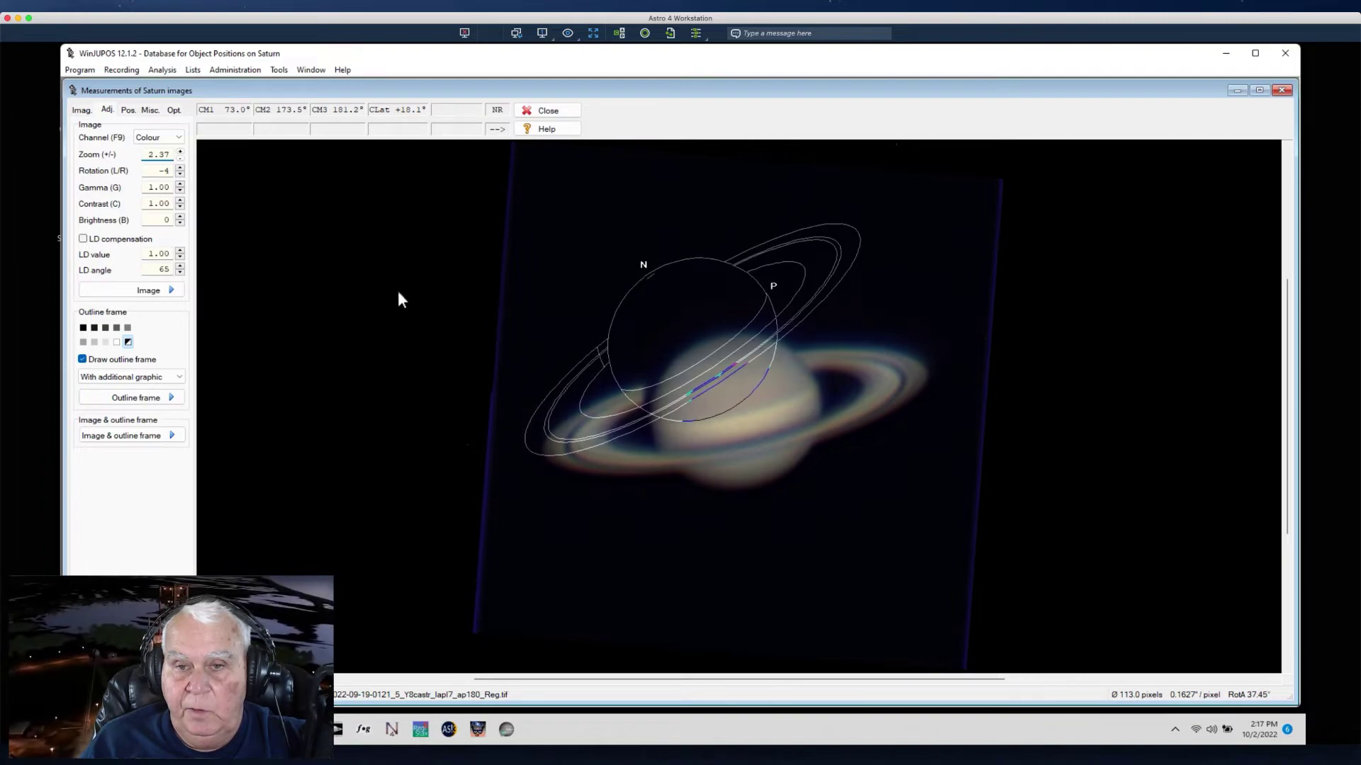
# - Nudge the outline frame a few pixels sideways to the right and back to the left
pyautogui.press('Right')
pyautogui.press('Right')
pyautogui.press('Right')
pyautogui.press('Right')
pyautogui.press('Right')
pyautogui.press('Left')
pyautogui.press('Left')
pyautogui.press('Left')
pyautogui.press('Left')
pyautogui.press('Left')
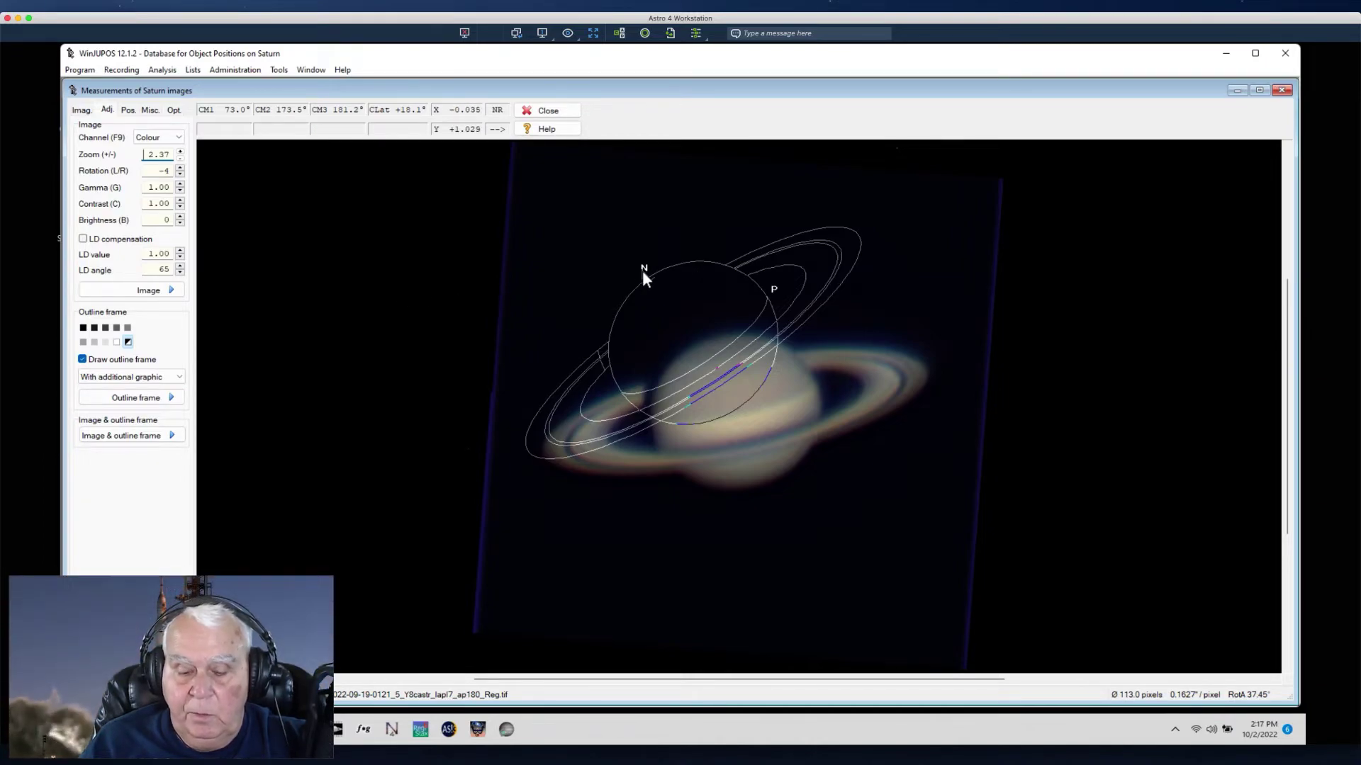
# - Rotate the outline frame clockwise to a rotation angle of about 32.7°
pyautogui.press('n')
pyautogui.press('n')
pyautogui.press('n')
pyautogui.press('n')
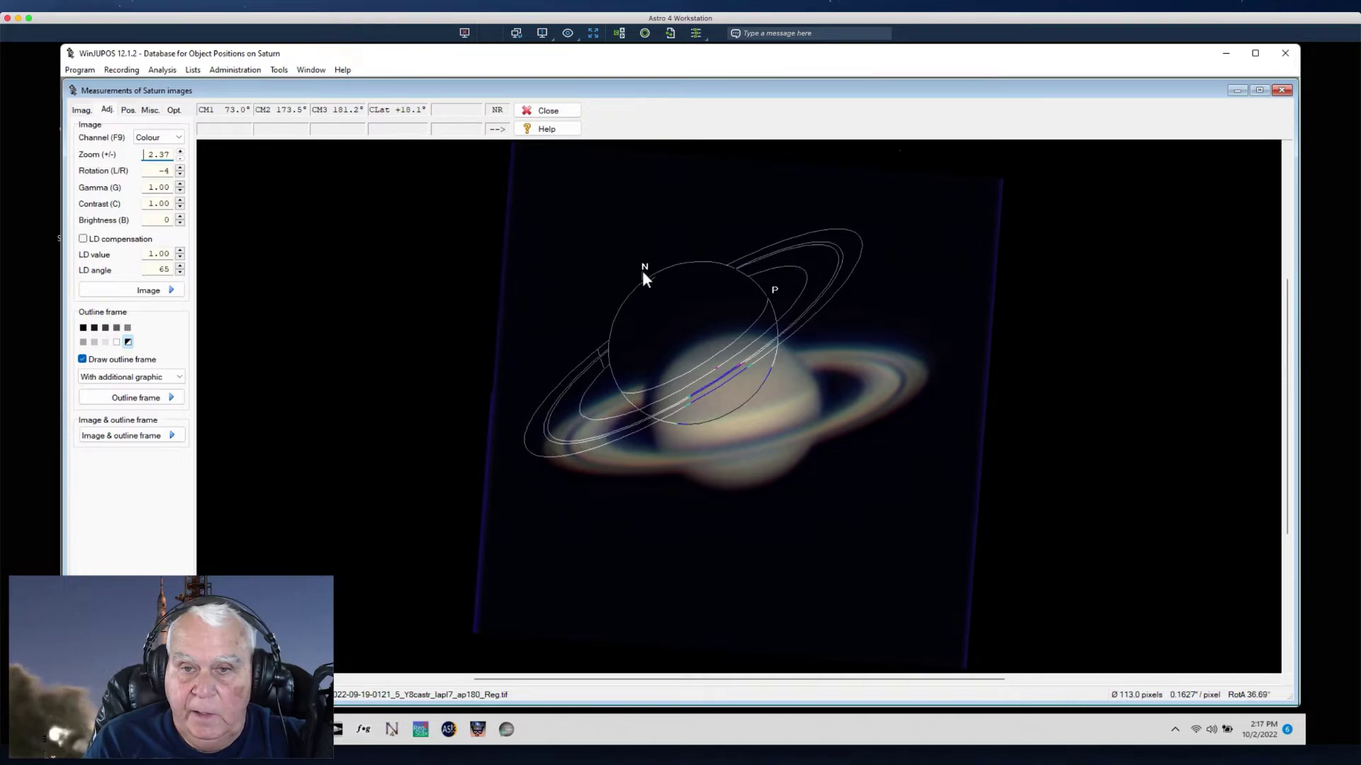
pyautogui.press('n')
pyautogui.press('n')
pyautogui.press('n')
pyautogui.press('n')
pyautogui.press('n')
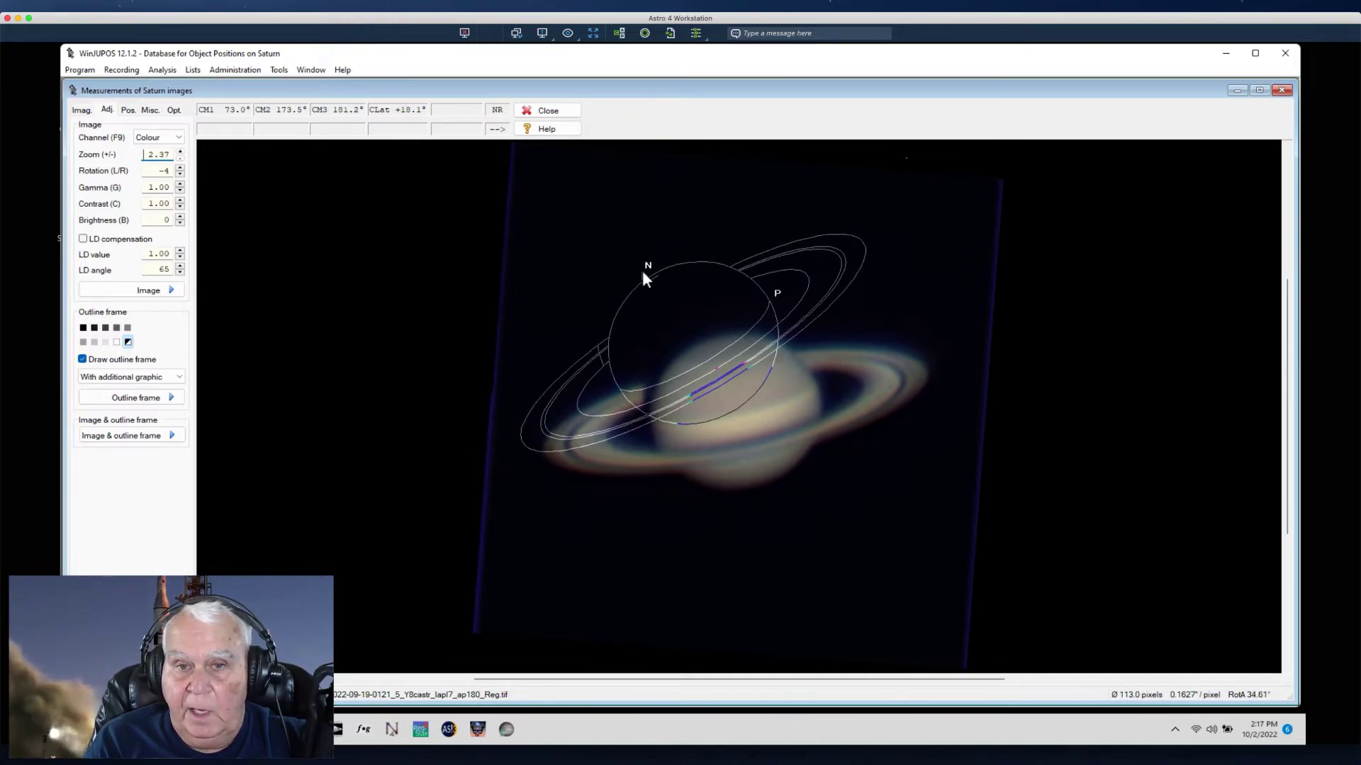
pyautogui.press('n')
pyautogui.press('n')
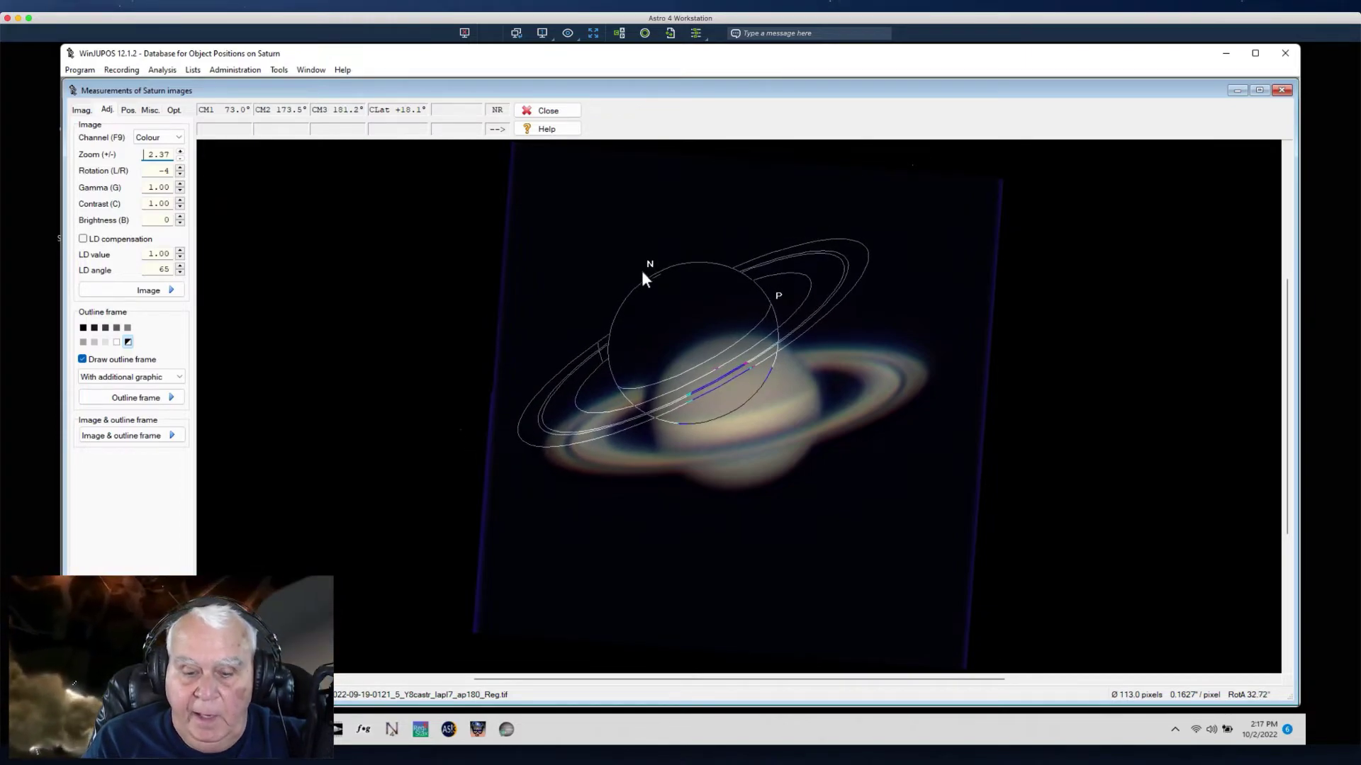
# - Rotate the outline frame counterclockwise to a rotation angle of about 37.1°
pyautogui.press('p')
pyautogui.press('p')
pyautogui.press('p')
pyautogui.press('p')
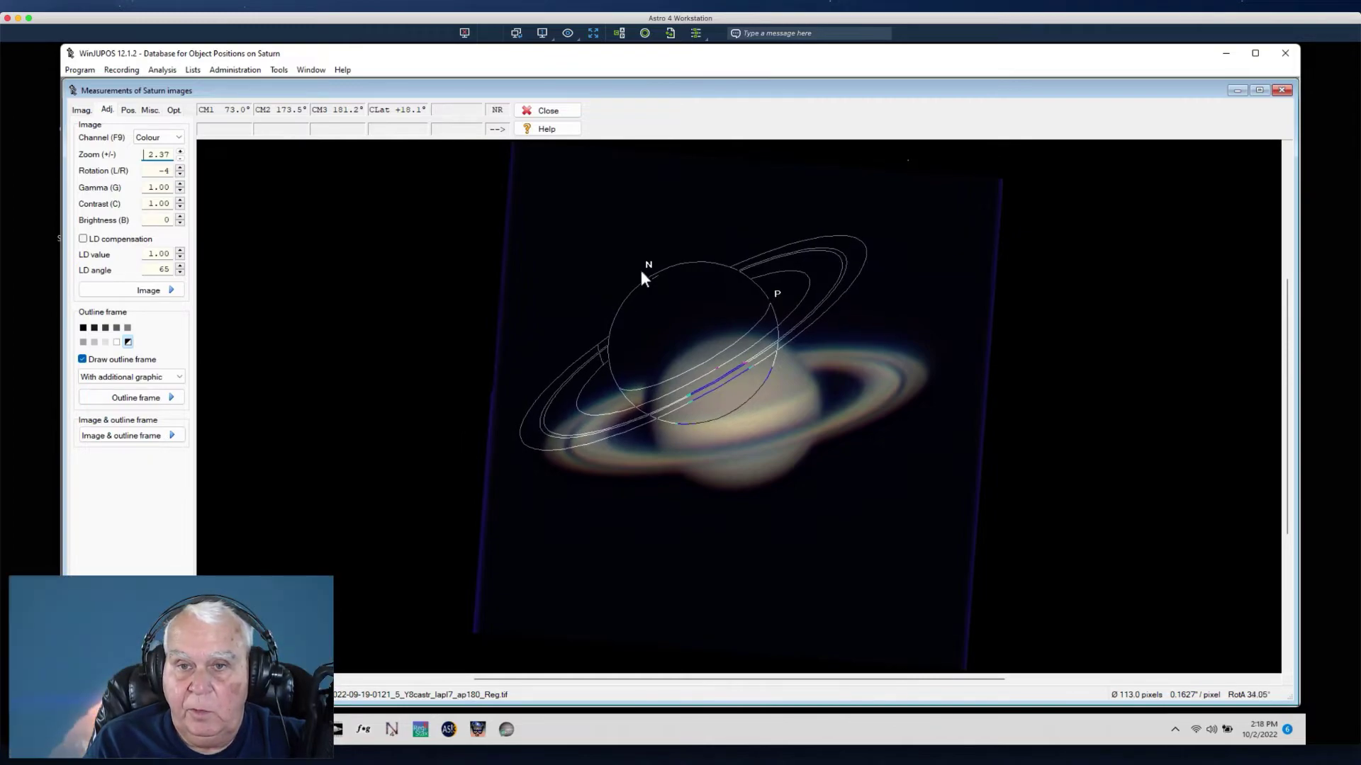
pyautogui.press('p')
pyautogui.press('p')
pyautogui.press('p')
pyautogui.press('p')
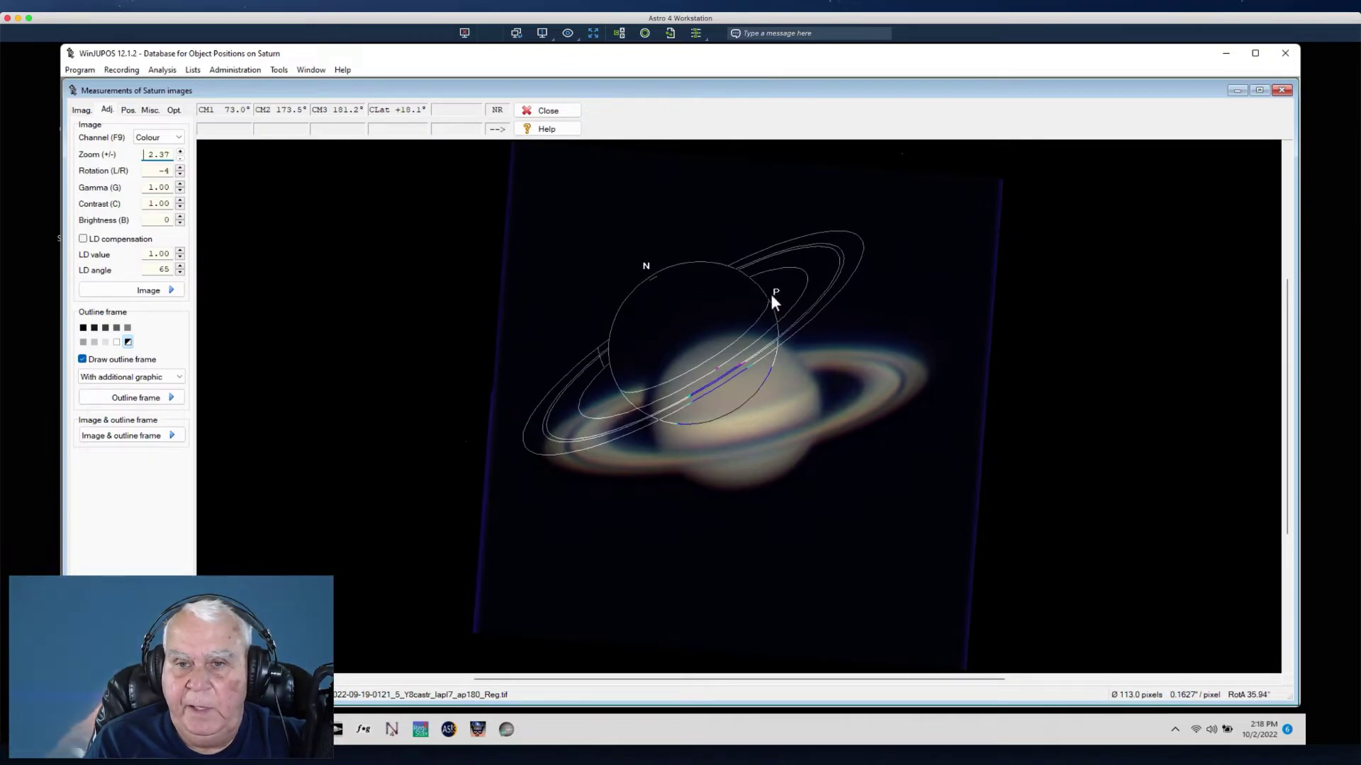
pyautogui.press('p')
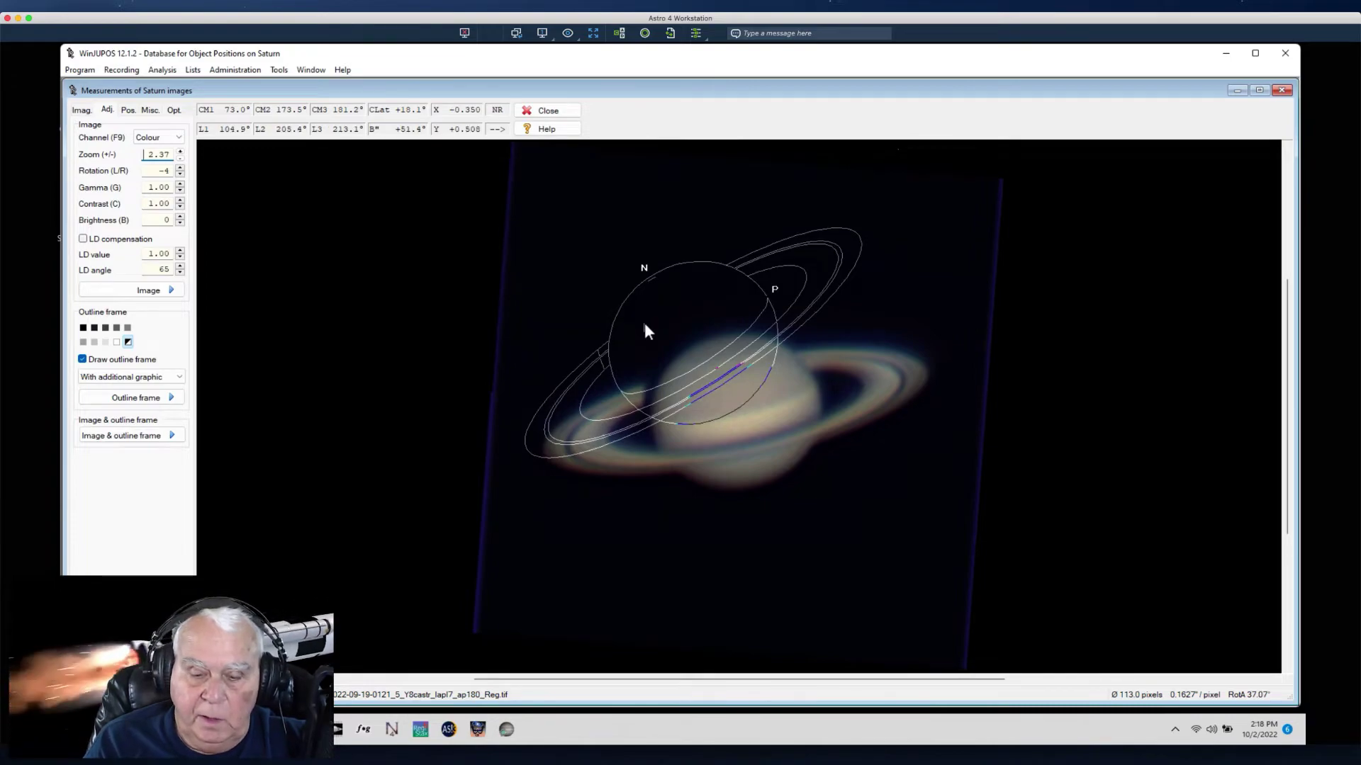
# - Rotate the outline frame clockwise towards the tilt of Saturn's rings, to a rotation angle of about 23.5°
pyautogui.press('n')
pyautogui.press('n')
pyautogui.press('n')
pyautogui.press('n')
pyautogui.press('n')
pyautogui.press('n')
pyautogui.press('n')
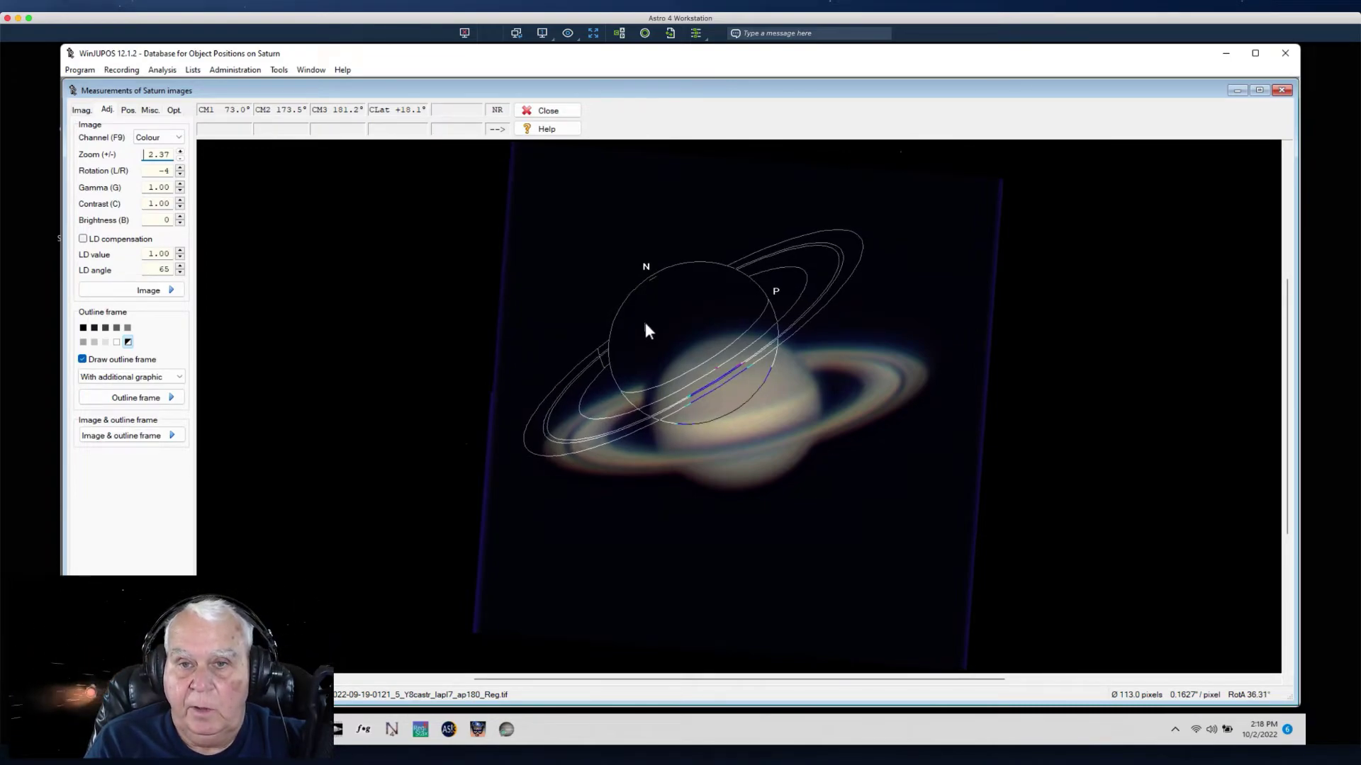
pyautogui.press('n')
pyautogui.press('n')
pyautogui.press('n')
pyautogui.press('n')
pyautogui.press('n')
pyautogui.press('n')
pyautogui.press('n')
pyautogui.press('n')
pyautogui.press('n')
pyautogui.press('n')
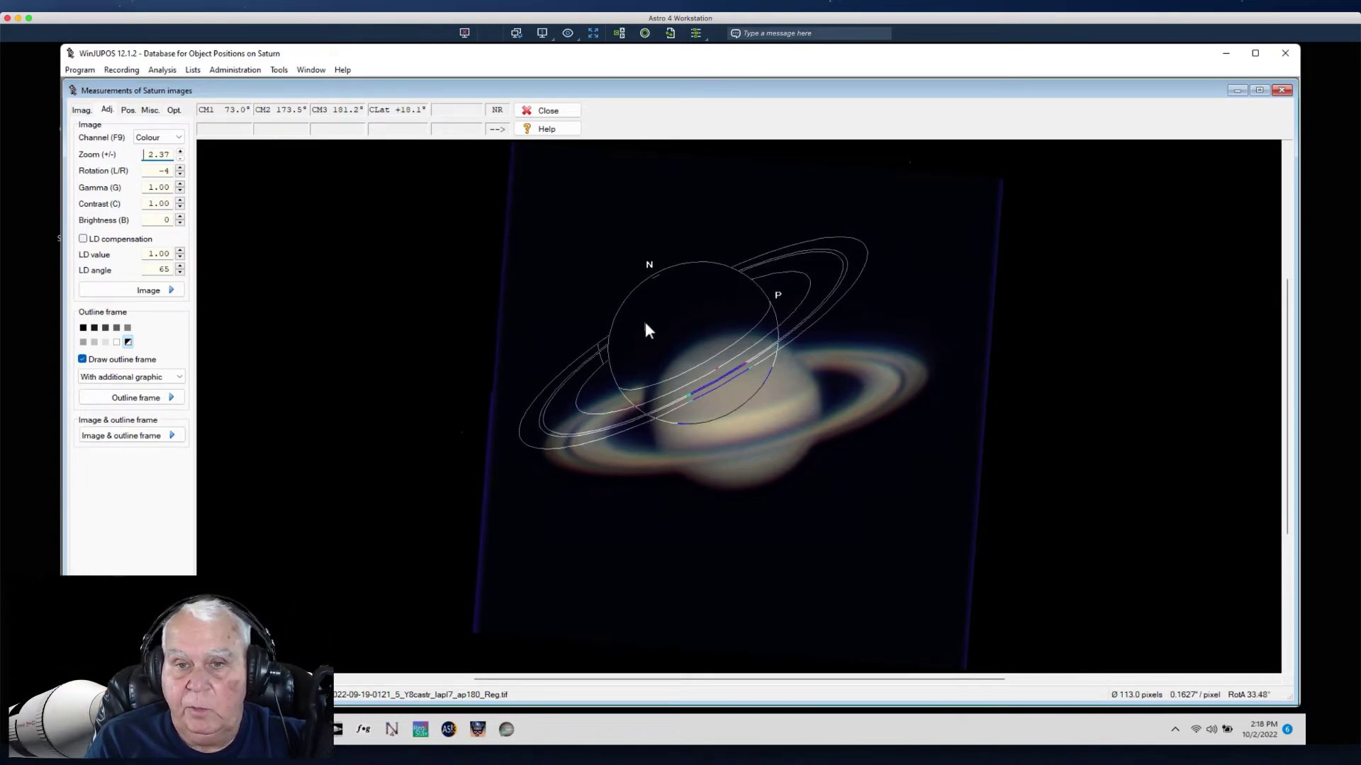
pyautogui.press('n')
pyautogui.press('n')
pyautogui.press('n')
pyautogui.press('n')
pyautogui.press('n')
pyautogui.press('n')
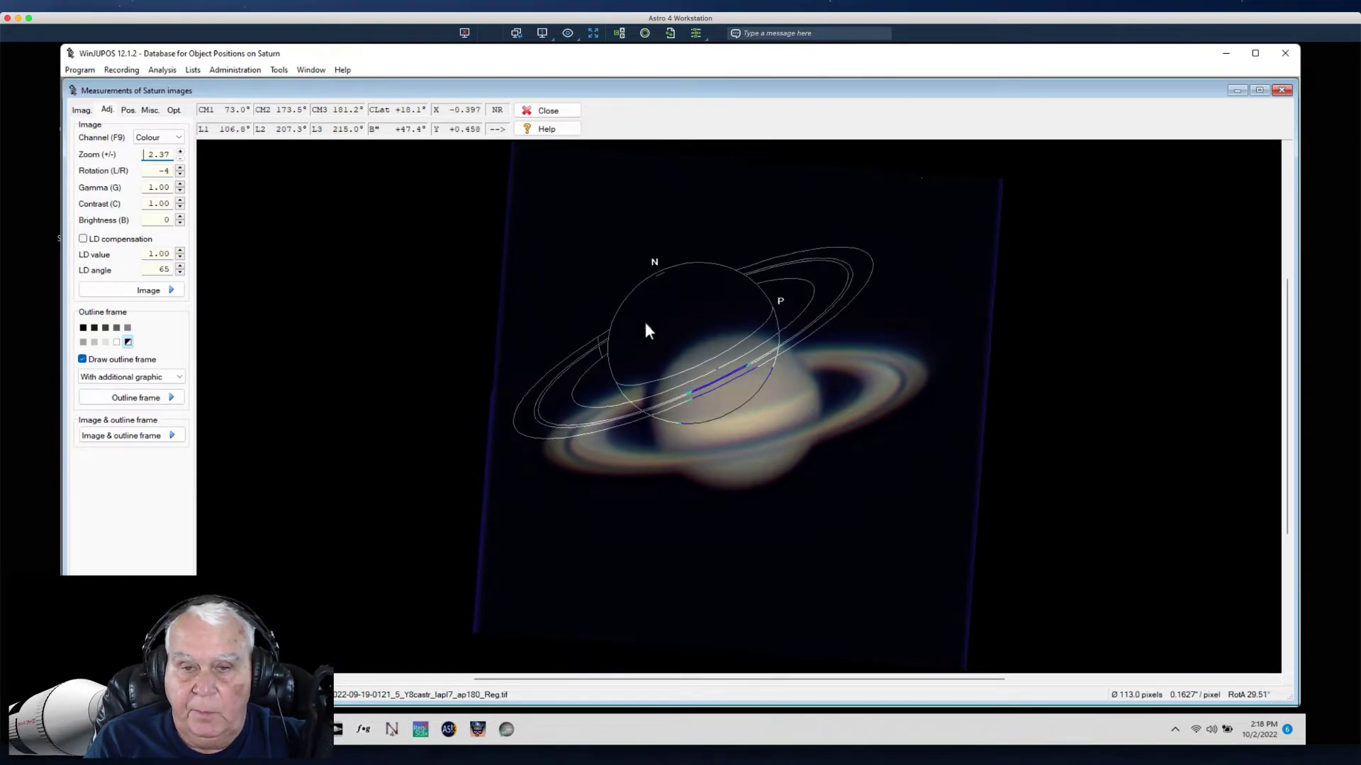
pyautogui.press('n')
pyautogui.press('n')
pyautogui.press('n')
pyautogui.press('n')
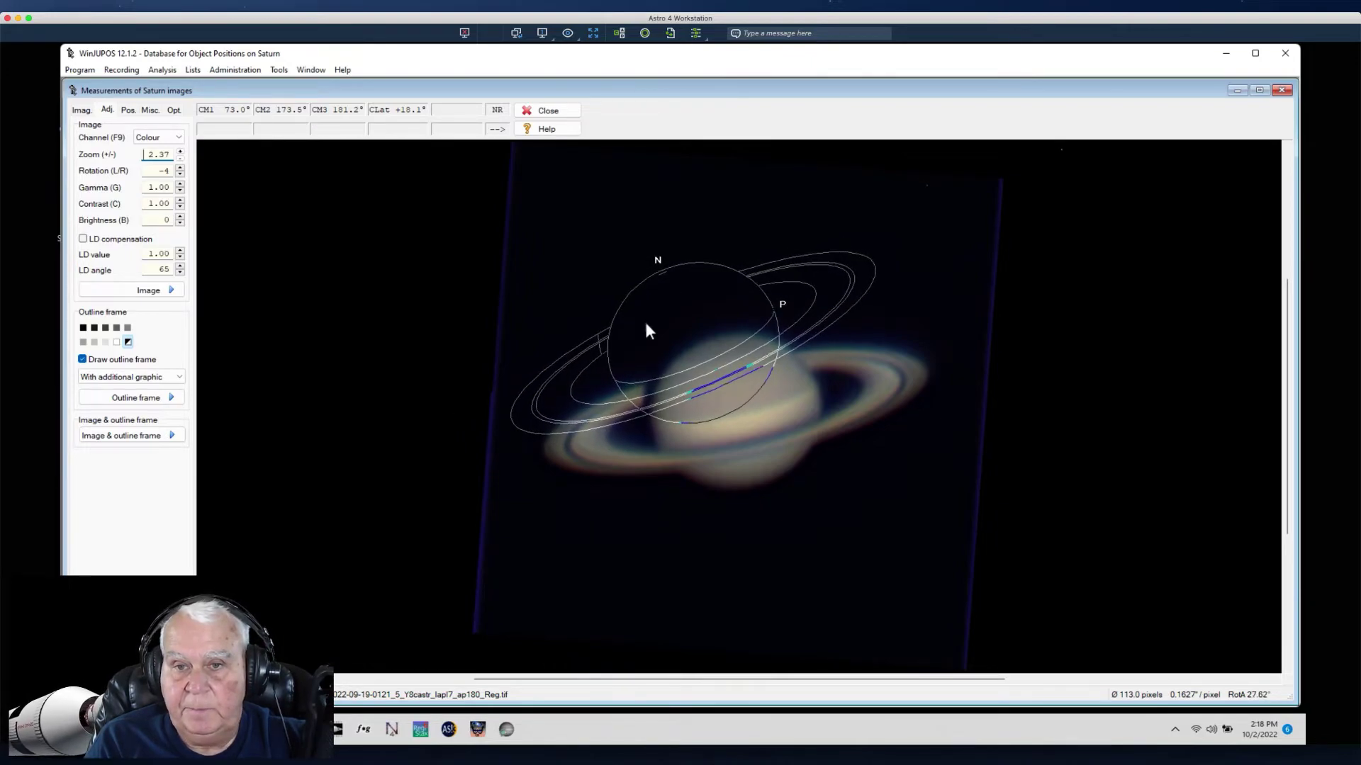
pyautogui.press('n')
pyautogui.press('n')
pyautogui.press('n')
pyautogui.press('n')
pyautogui.press('n')
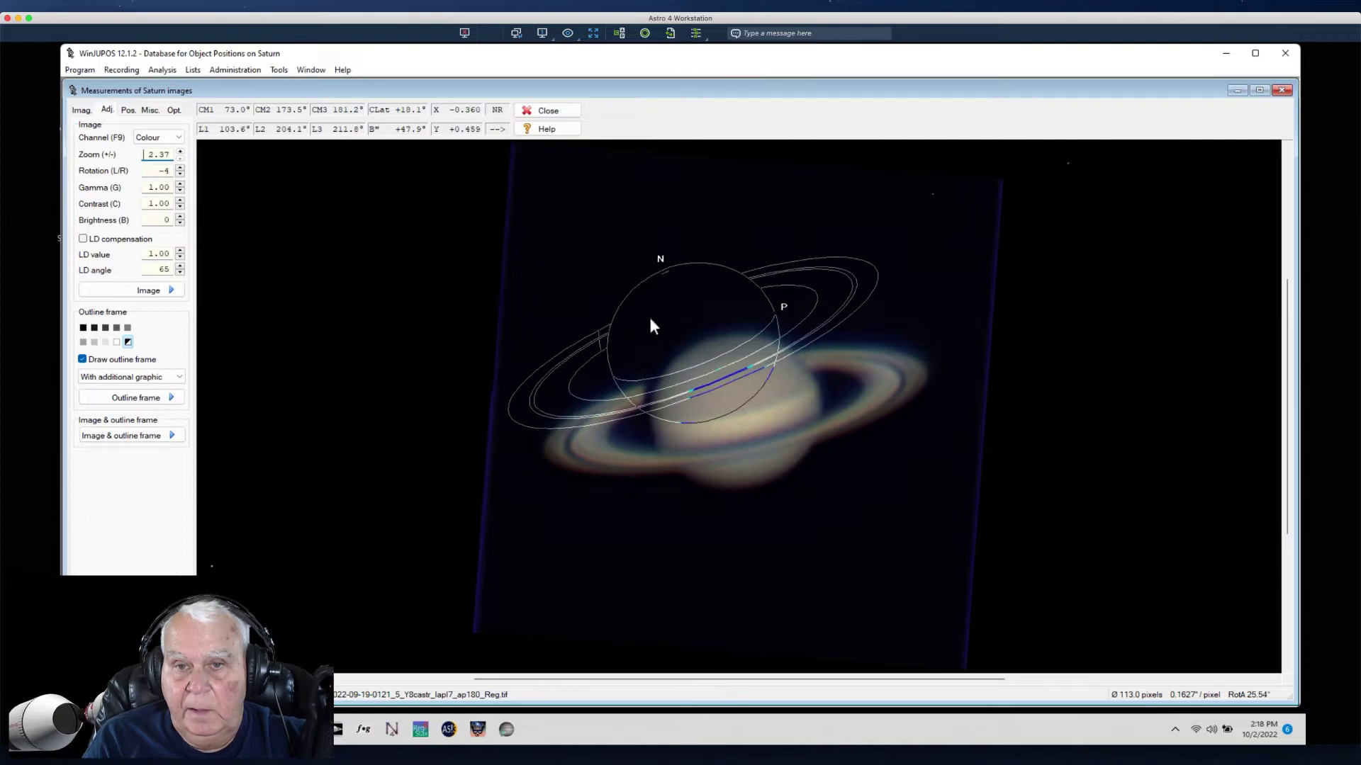
pyautogui.press('n')
pyautogui.press('n')
pyautogui.press('n')
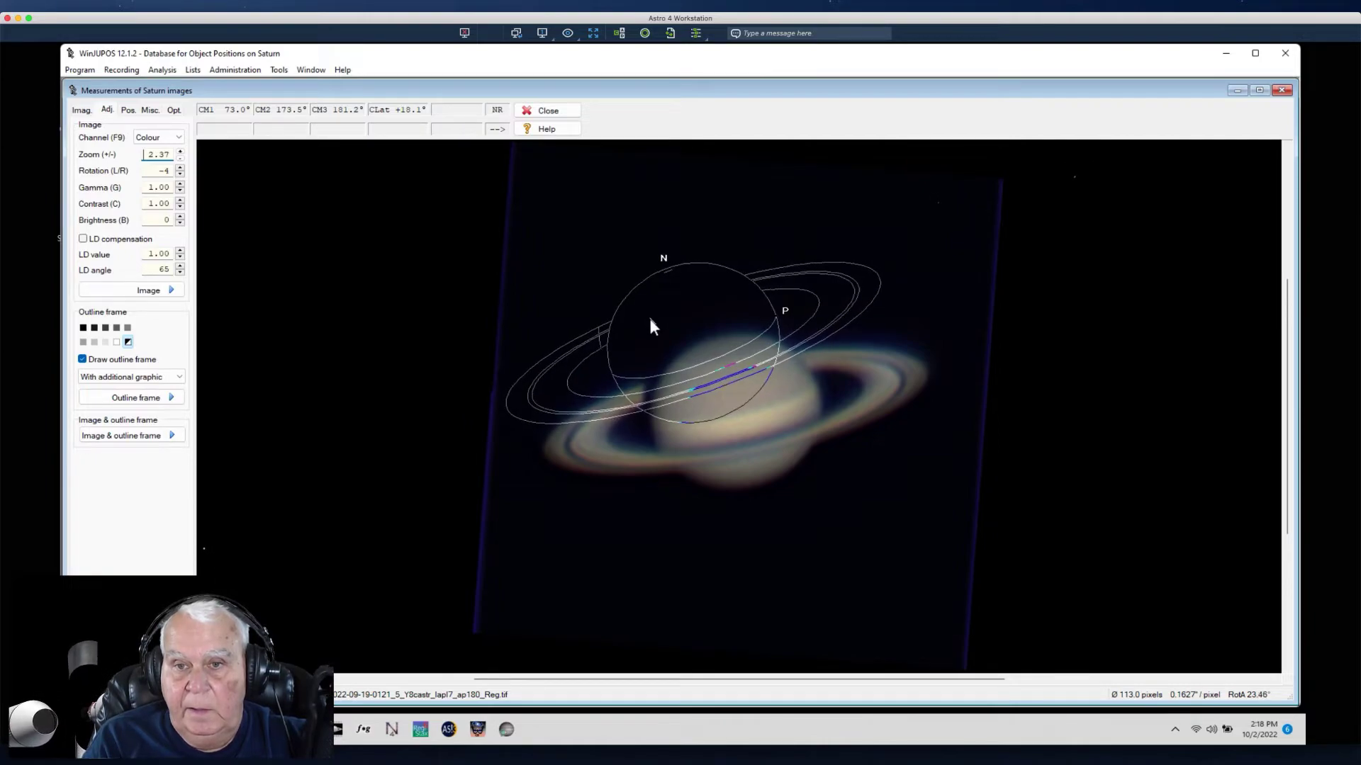
# - Move the outline frame down over Saturn until its globe outline is roughly level with the planet's disk
pyautogui.press('Down')
pyautogui.press('Down')
pyautogui.press('Down')
pyautogui.press('Down')
pyautogui.press('Down')
pyautogui.press('Down')
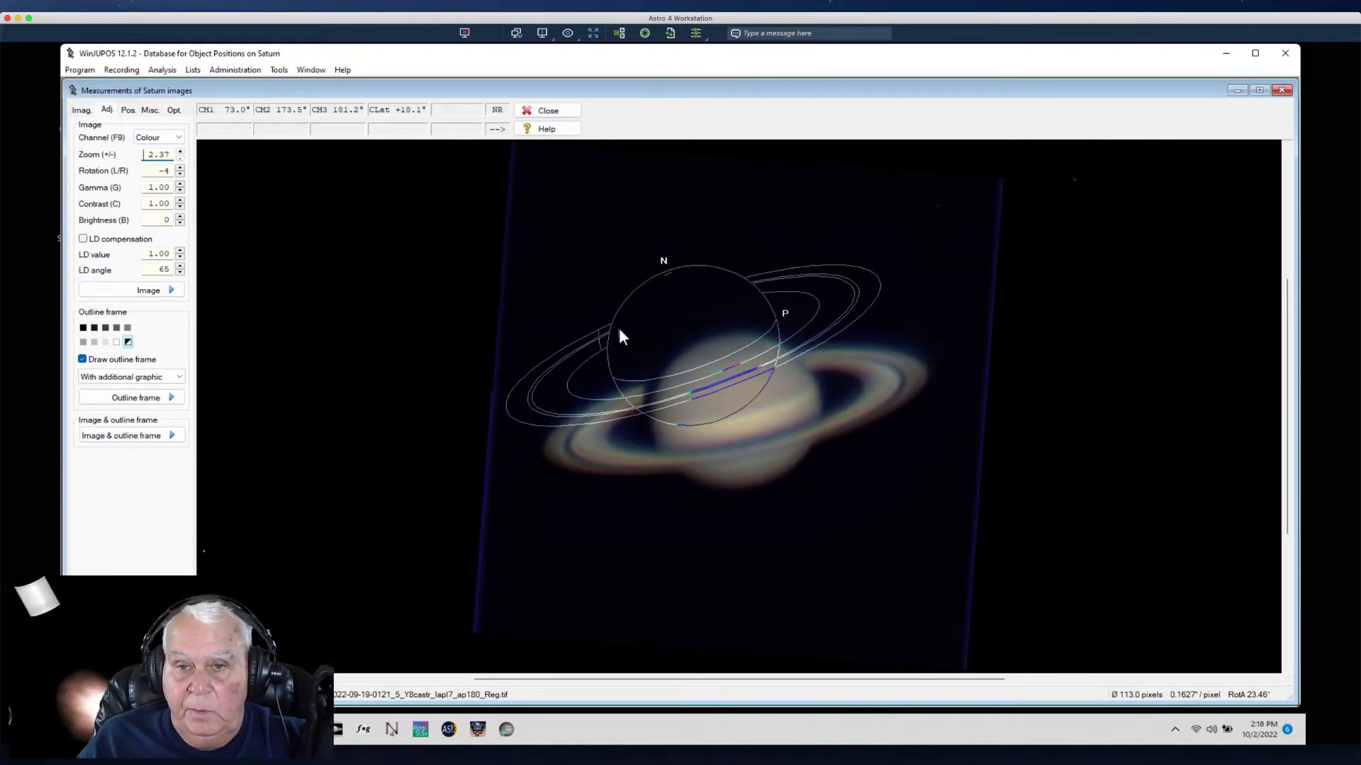
pyautogui.press('Down')
pyautogui.press('Down')
pyautogui.press('Down')
pyautogui.press('Down')
pyautogui.press('Down')
pyautogui.press('Down')
pyautogui.press('Down')
pyautogui.press('Down')
pyautogui.press('Down')
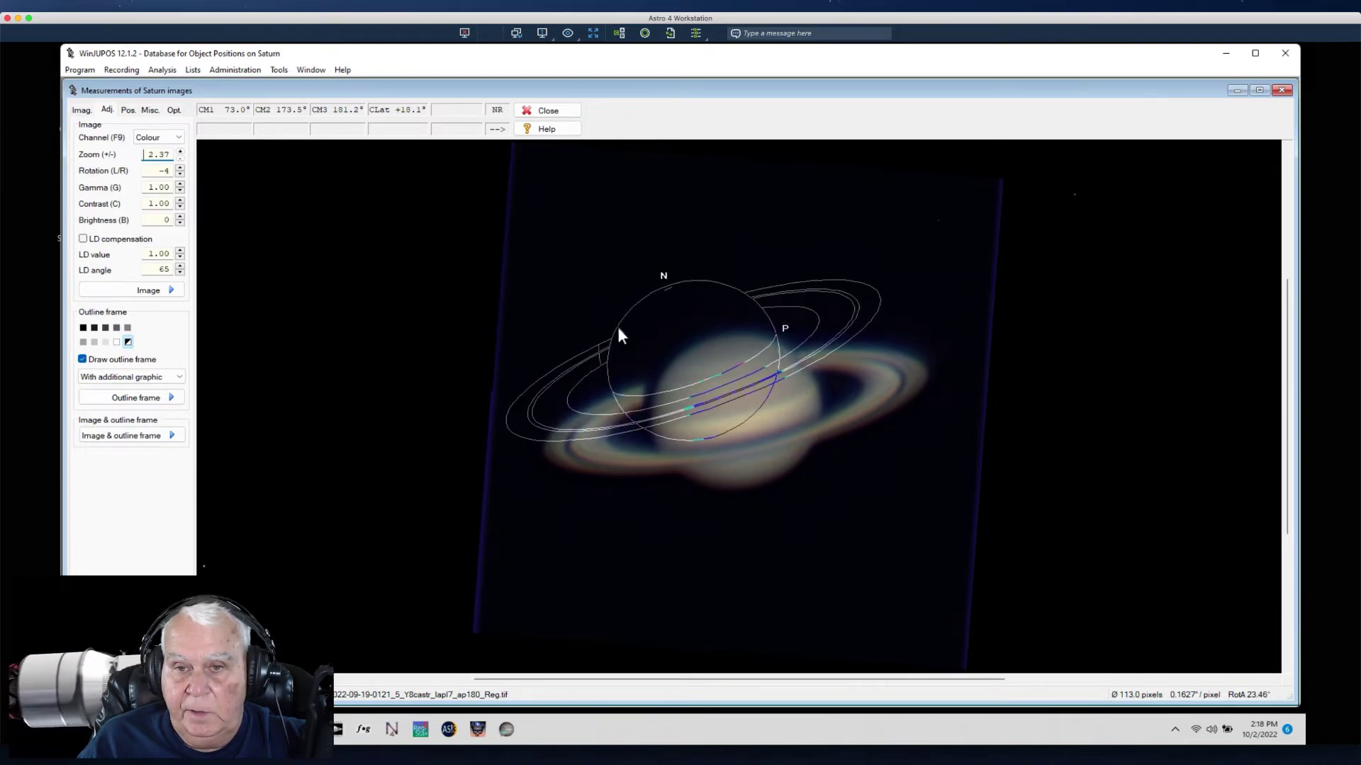
pyautogui.press('Down')
pyautogui.press('Down')
pyautogui.press('Down')
pyautogui.press('Down')
pyautogui.press('Down')
pyautogui.press('Down')
pyautogui.press('Down')
pyautogui.press('Down')
pyautogui.press('Down')
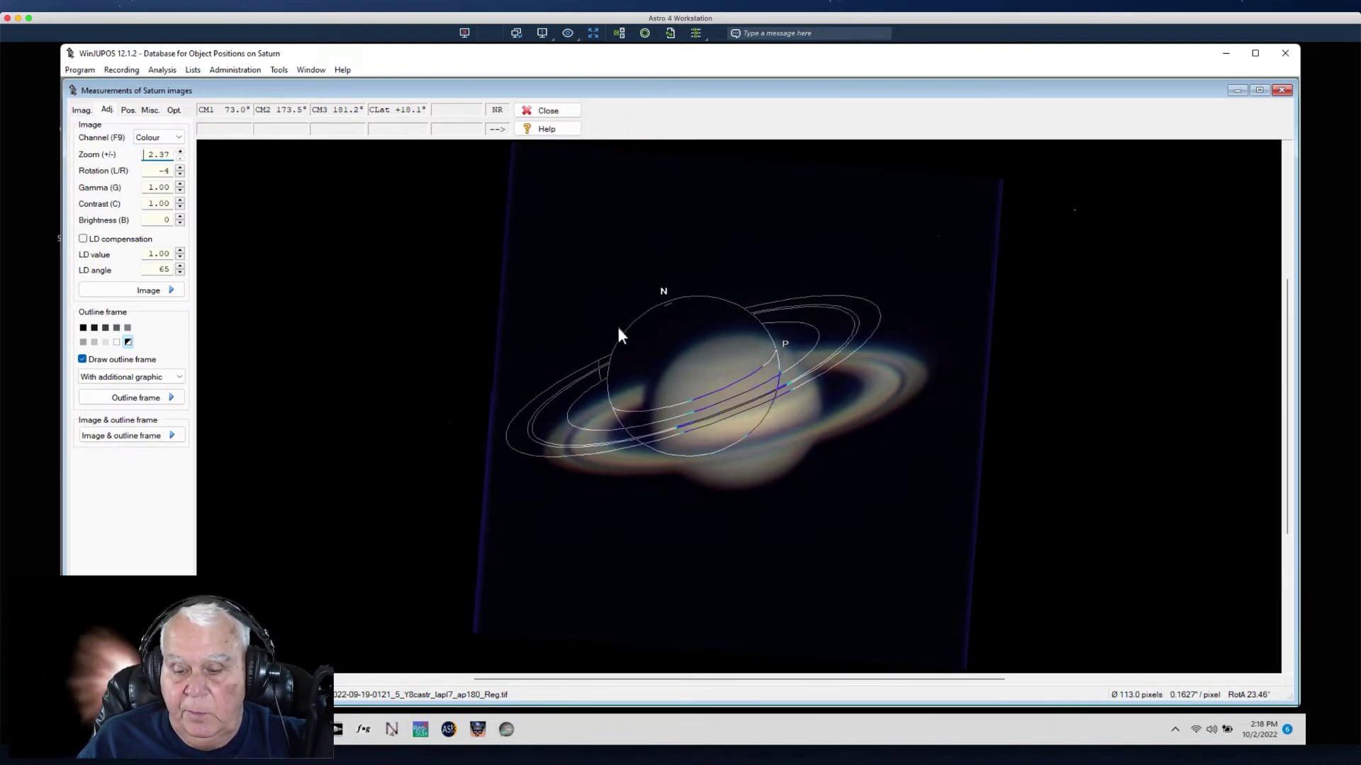
pyautogui.press('Down')
pyautogui.press('Down')
pyautogui.press('Down')
pyautogui.press('Down')
pyautogui.press('Down')
pyautogui.press('Down')
pyautogui.press('Down')
pyautogui.press('Down')
pyautogui.press('Down')
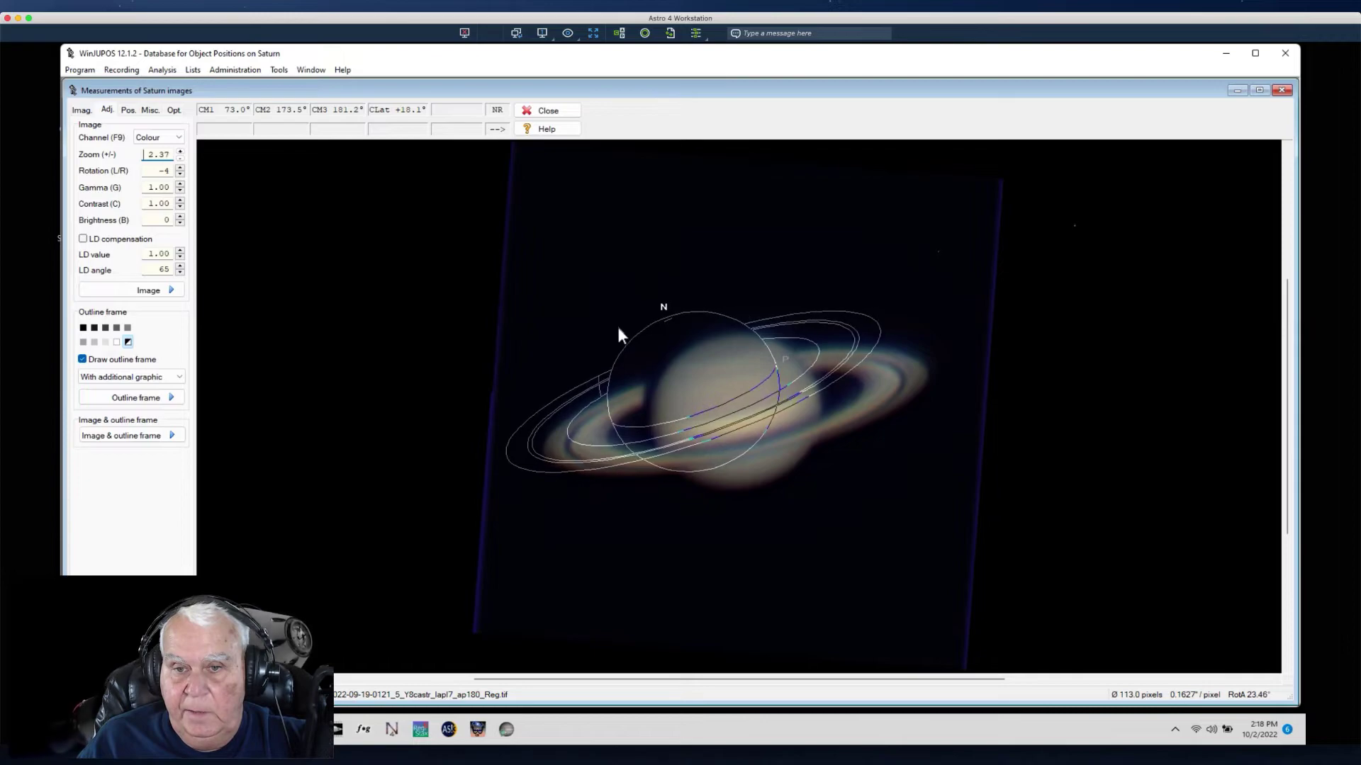
pyautogui.press('Down')
pyautogui.press('Down')
pyautogui.press('Down')
pyautogui.press('Down')
pyautogui.press('Down')
pyautogui.press('Down')
pyautogui.press('Down')
pyautogui.press('Down')
pyautogui.press('Down')
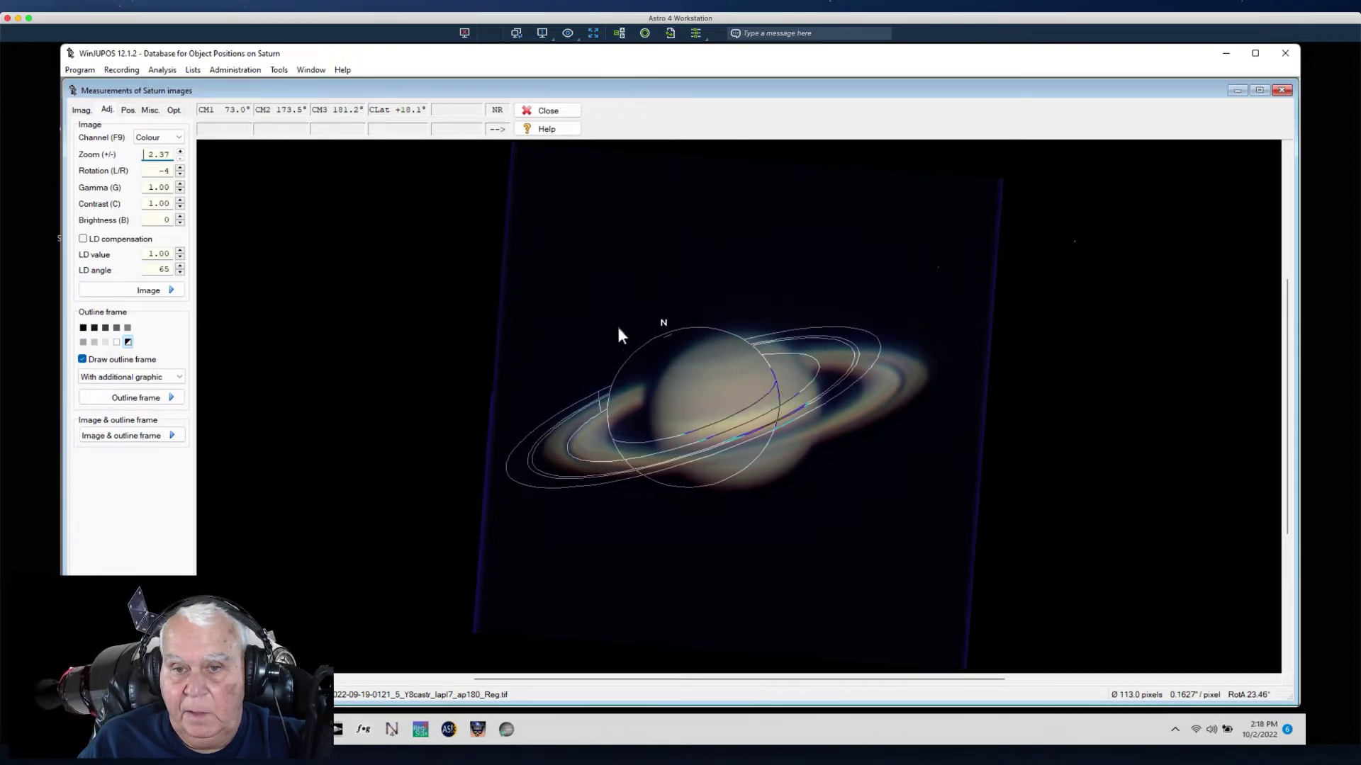
pyautogui.press('Down')
pyautogui.press('Down')
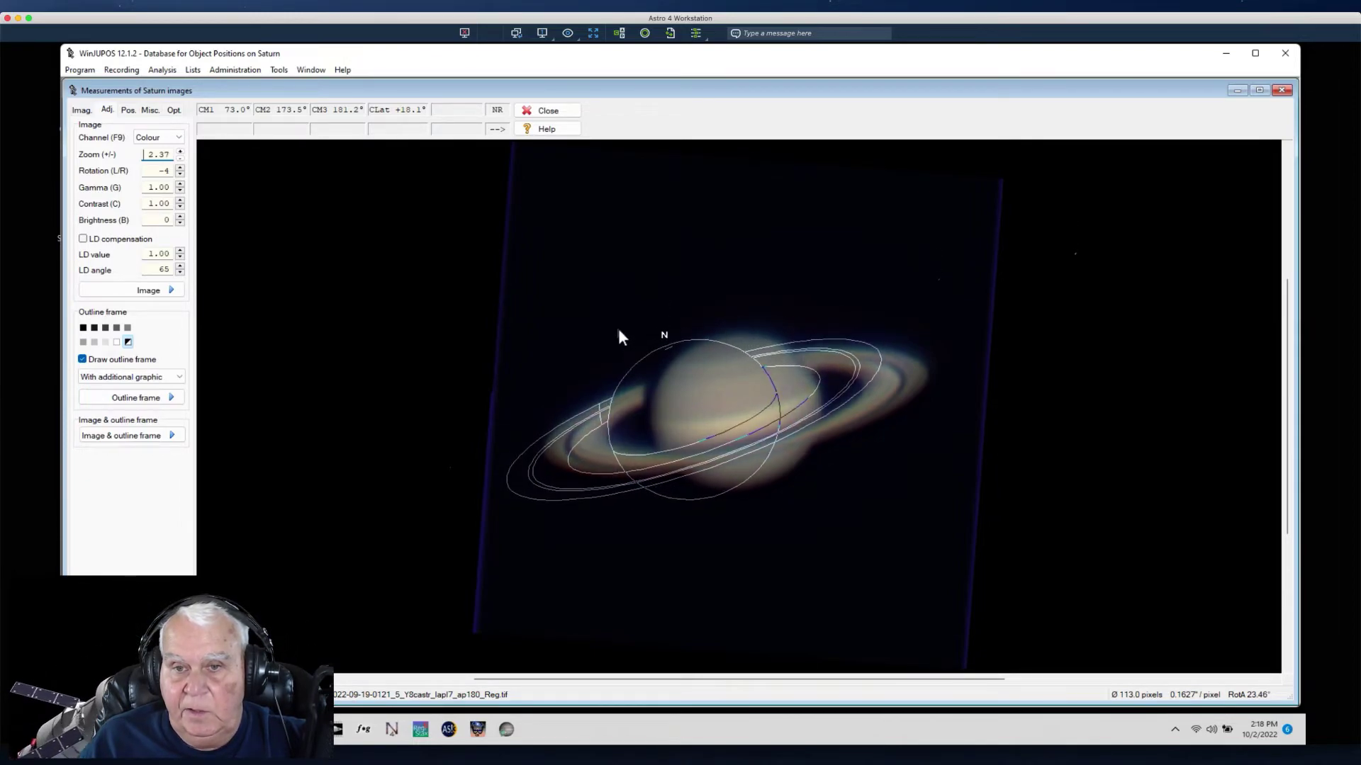
# - Move the outline frame right until its globe outline lines up horizontally with Saturn's disk
pyautogui.press('Right')
pyautogui.press('Right')
pyautogui.press('Right')
pyautogui.press('Right')
pyautogui.press('Right')
pyautogui.press('Right')
pyautogui.press('Right')
pyautogui.press('Right')
pyautogui.press('Right')
pyautogui.press('Right')
pyautogui.press('Right')
pyautogui.press('Right')
pyautogui.press('Right')
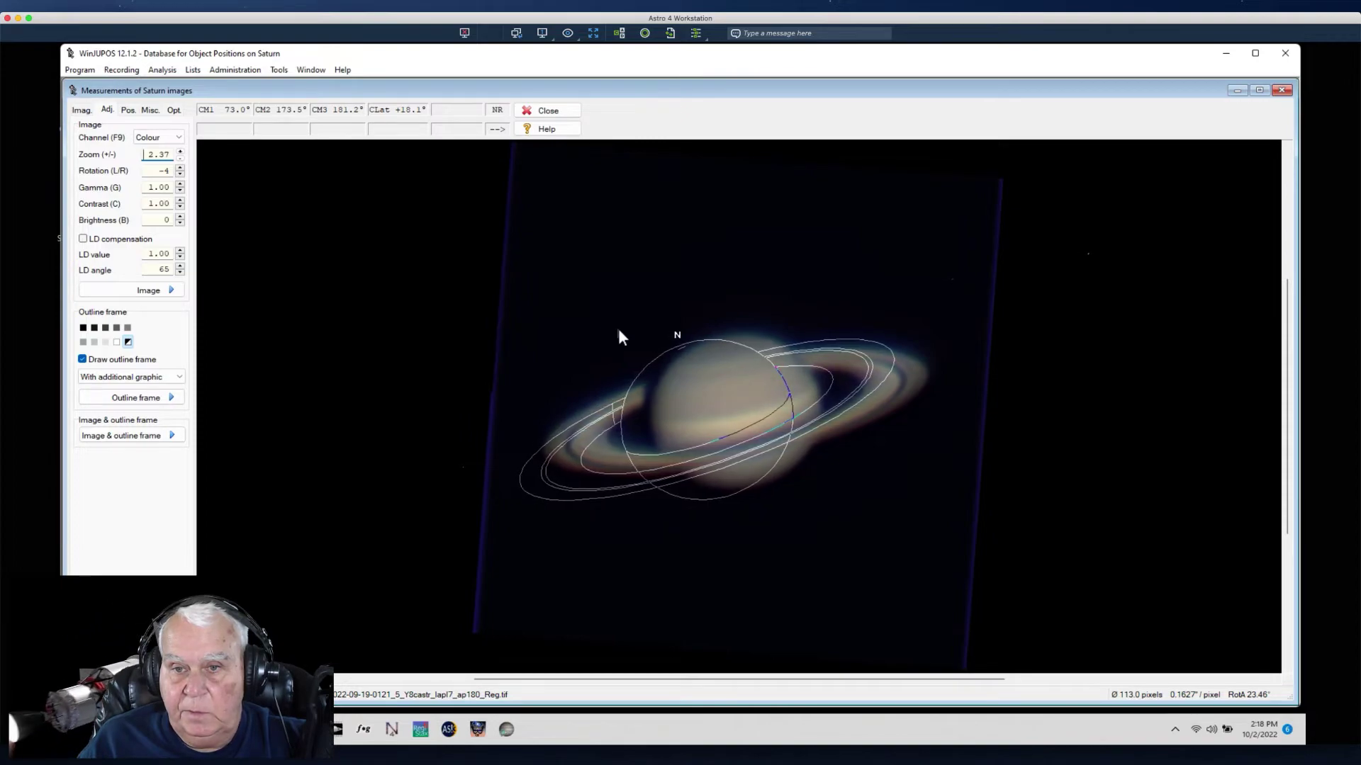
pyautogui.press('Right')
pyautogui.press('Right')
pyautogui.press('Right')
pyautogui.press('Right')
pyautogui.press('Right')
pyautogui.press('Right')
pyautogui.press('Right')
pyautogui.press('Right')
pyautogui.press('Right')
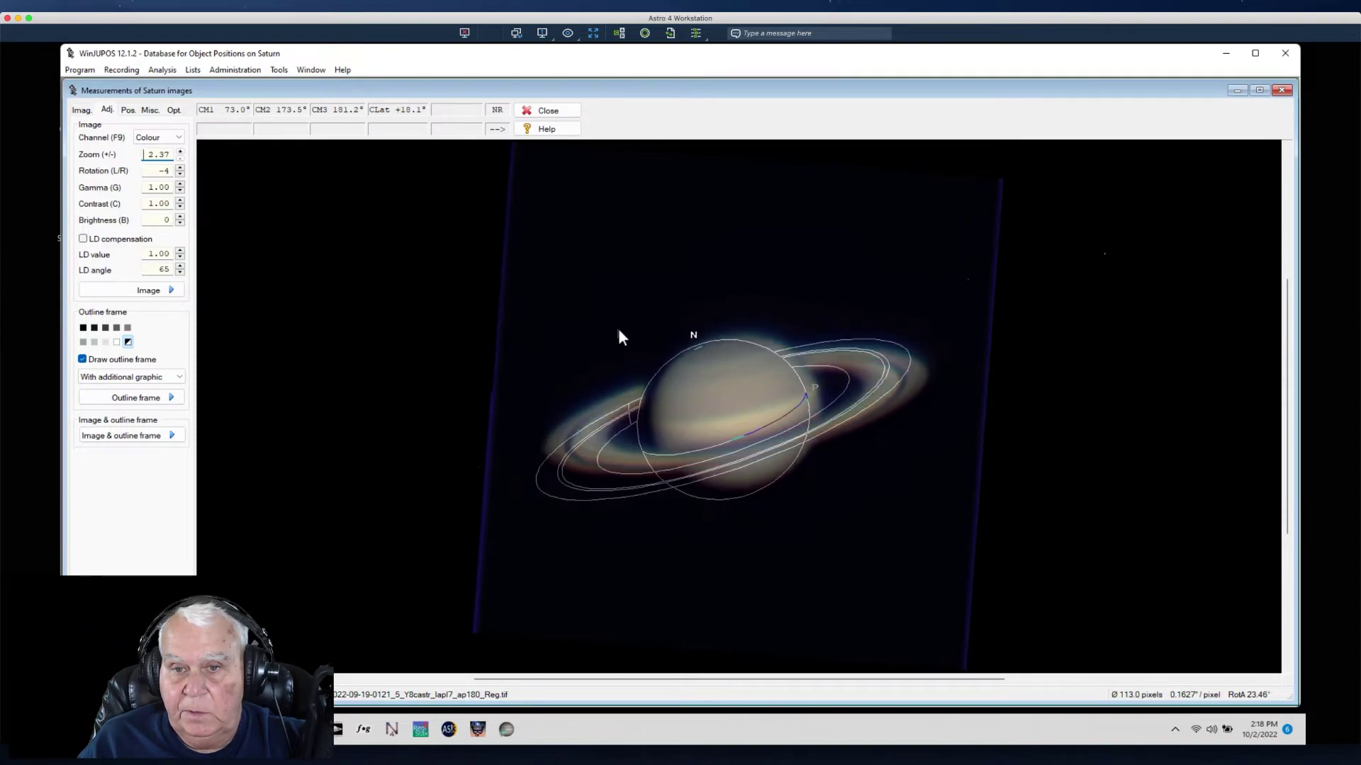
pyautogui.press('Right')
pyautogui.press('Right')
pyautogui.press('Right')
pyautogui.press('Right')
pyautogui.press('Right')
pyautogui.press('Right')
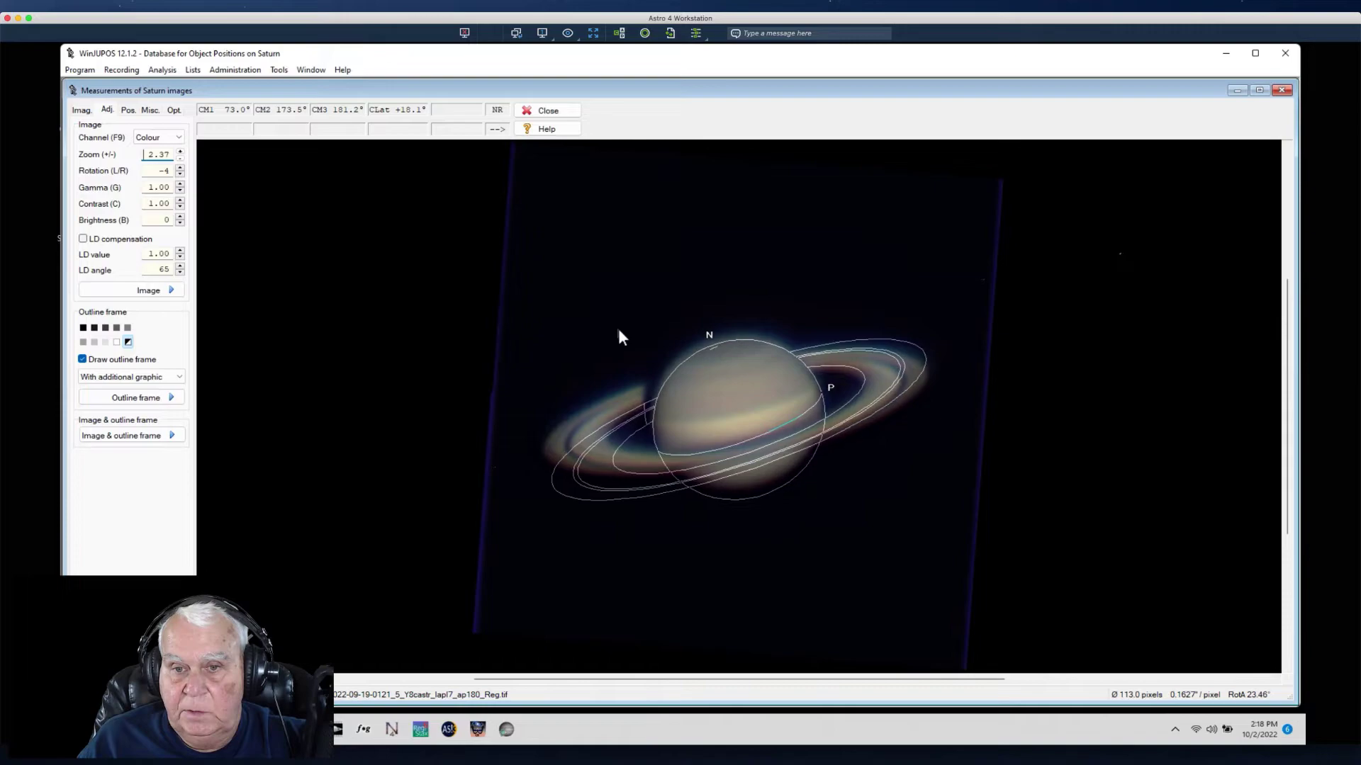
# - Nudge the outline frame up and slightly left onto the globe and enlarge it to a diameter of about 114.7 pixels
pyautogui.press('Up')
pyautogui.press('Up')
pyautogui.press('Up')
pyautogui.press('Up')
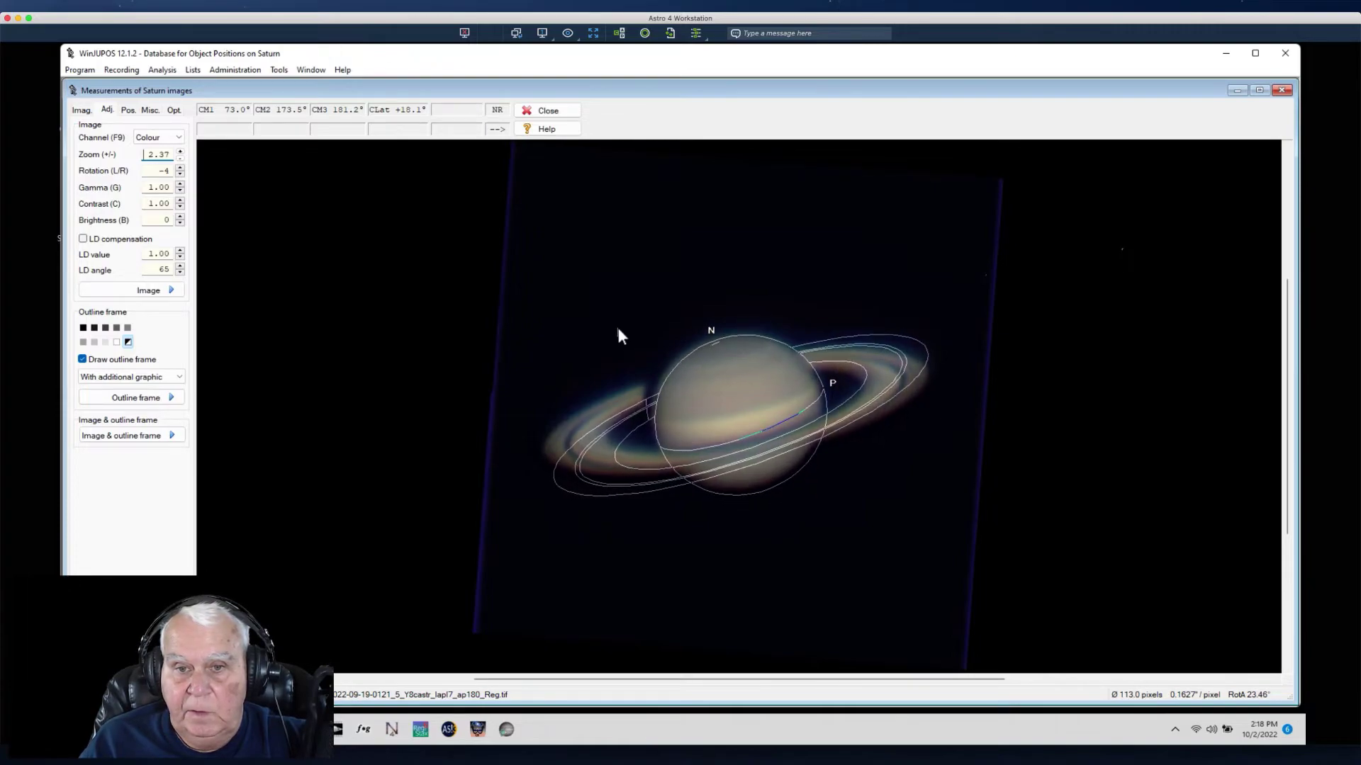
pyautogui.press('Up')
pyautogui.press('Left')
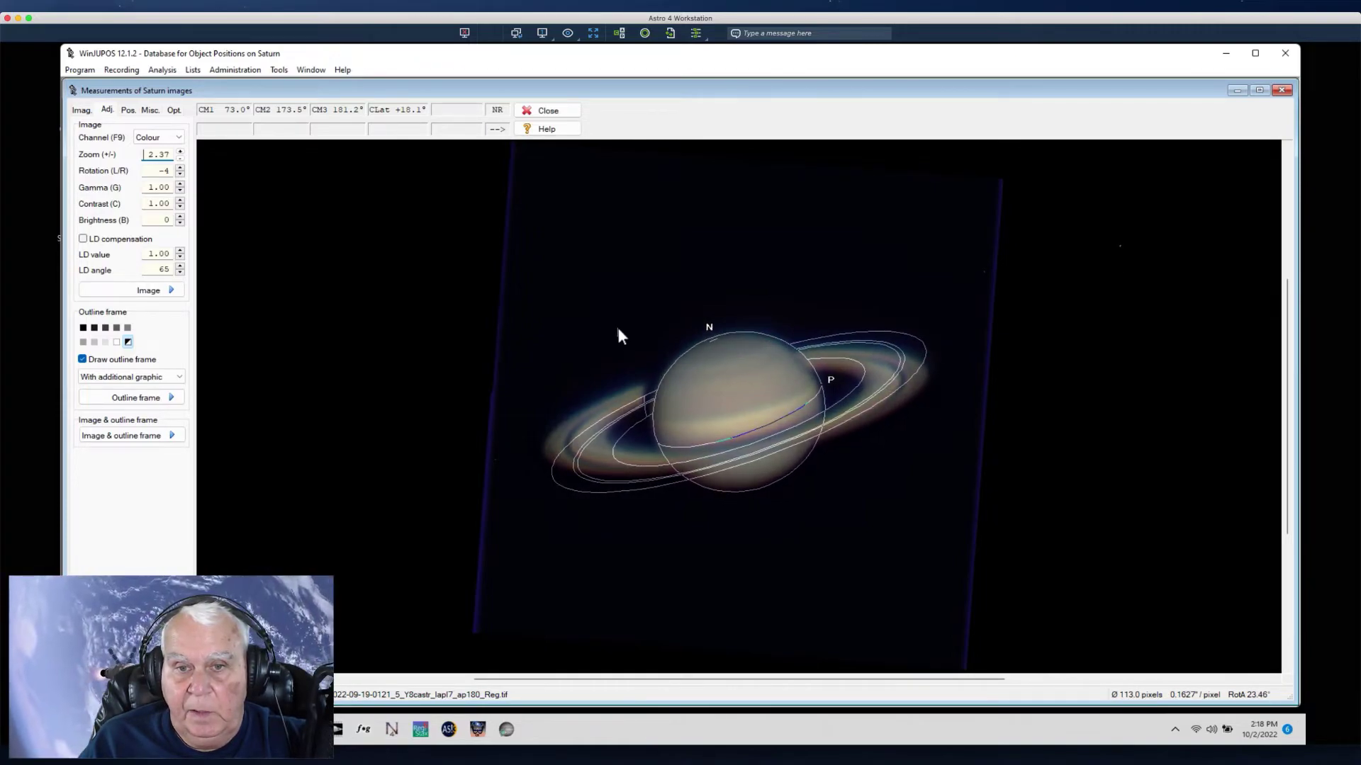
pyautogui.press('Left')
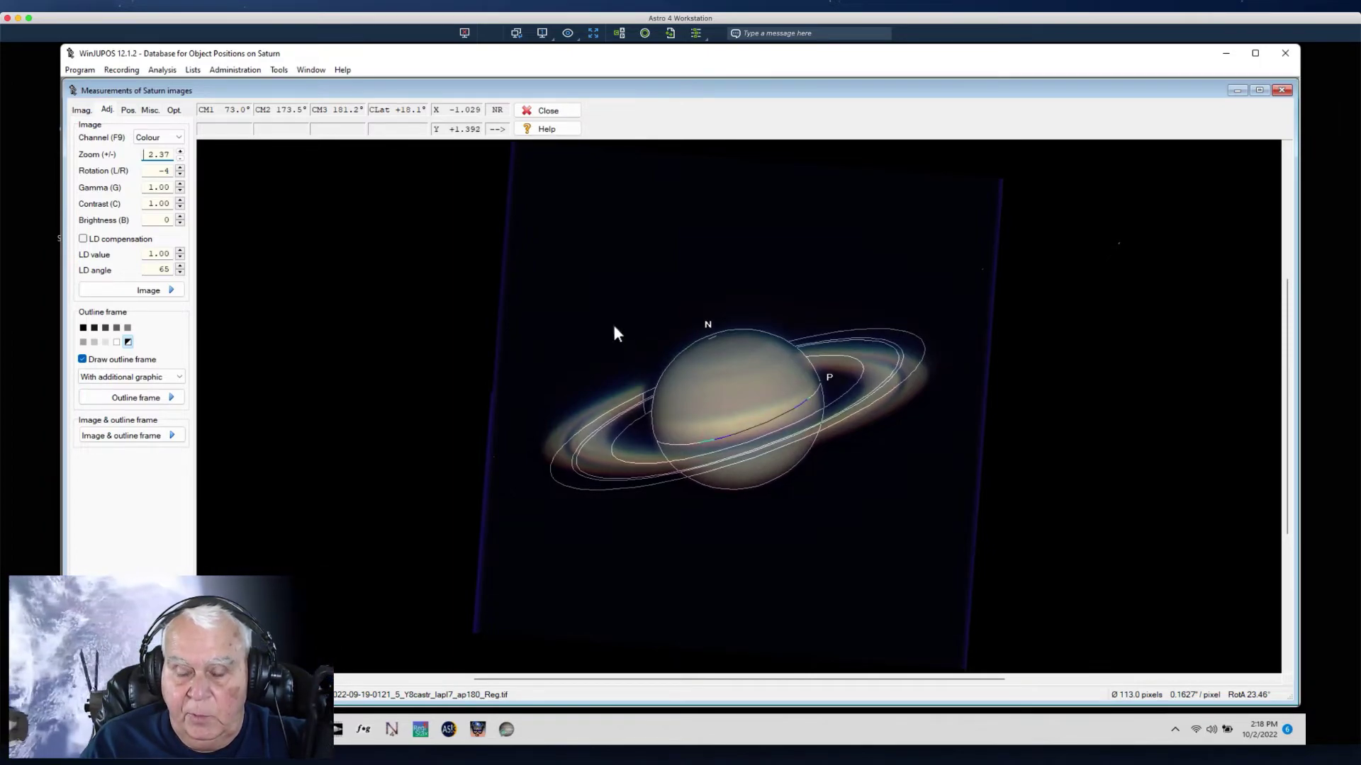
pyautogui.press('pageup')
pyautogui.press('pageup')
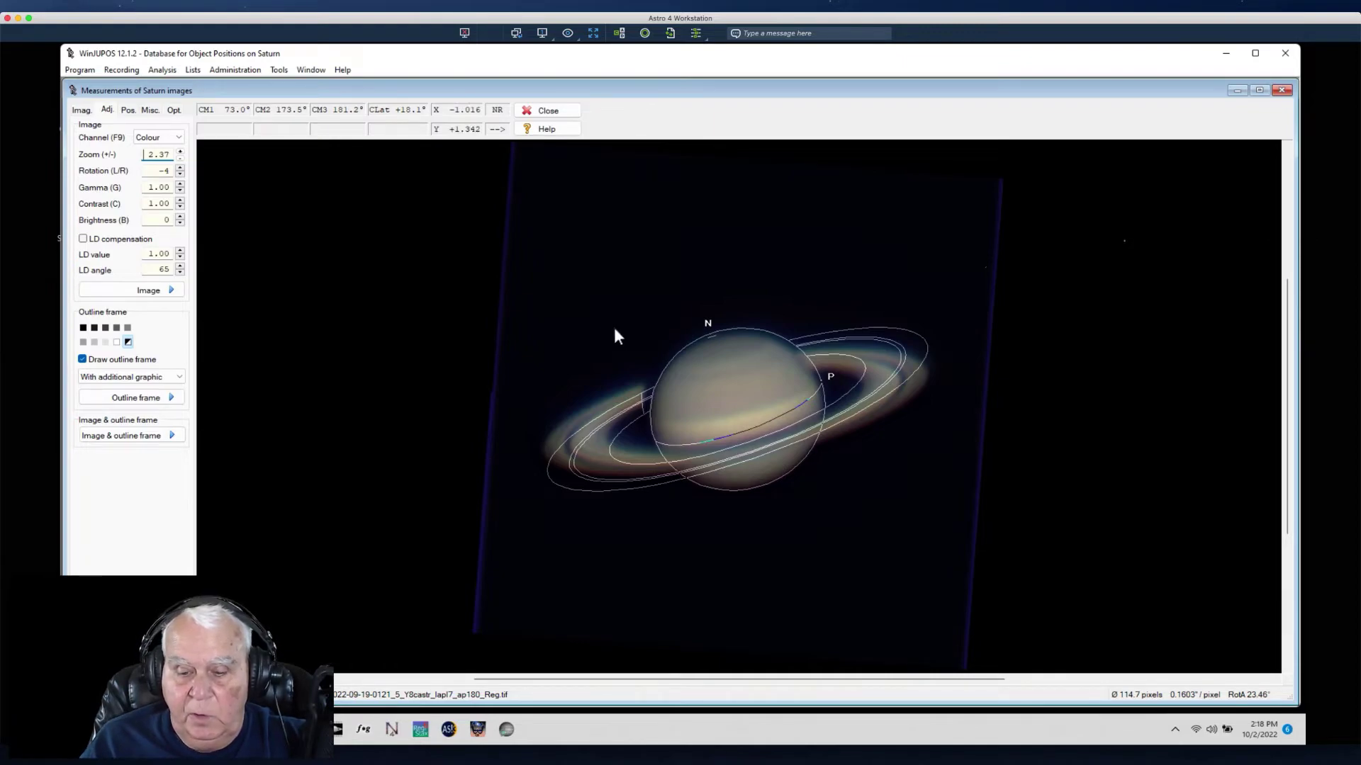
# - Rotate the outline frame clockwise to match the tilt of Saturn's rings, to a rotation angle of about 14.7°
pyautogui.press('Home')
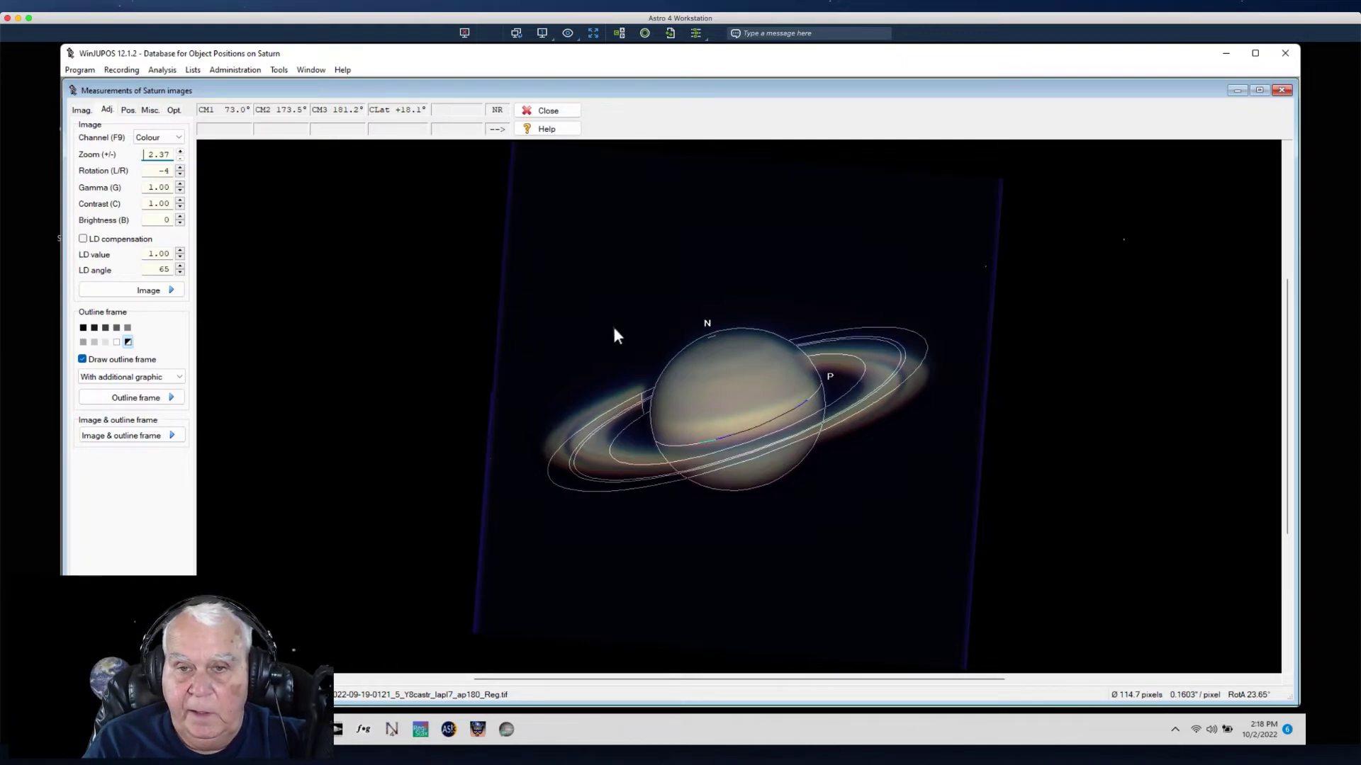
pyautogui.press('End')
pyautogui.press('End')
pyautogui.press('End')
pyautogui.press('End')
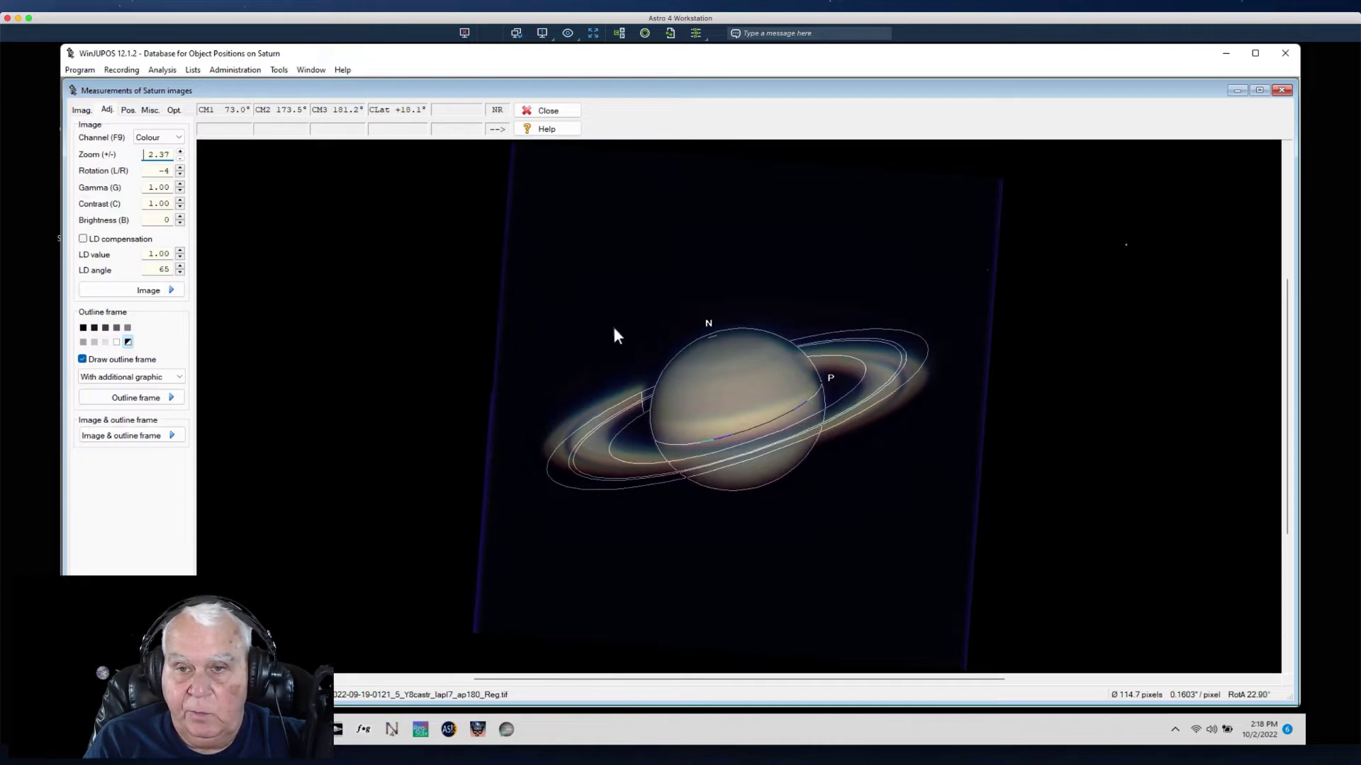
pyautogui.press('End')
pyautogui.press('End')
pyautogui.press('End')
pyautogui.press('End')
pyautogui.press('End')
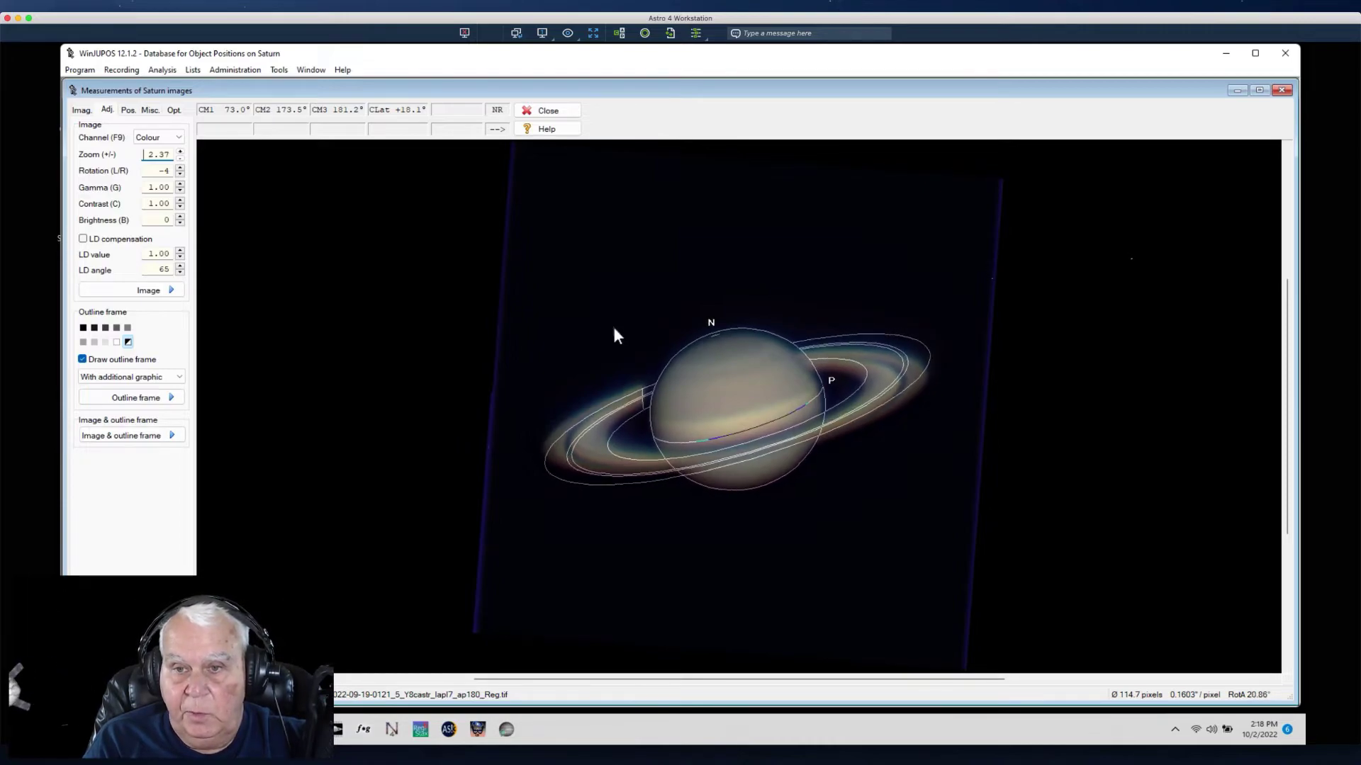
pyautogui.press('End')
pyautogui.press('End')
pyautogui.press('End')
pyautogui.press('End')
pyautogui.press('End')
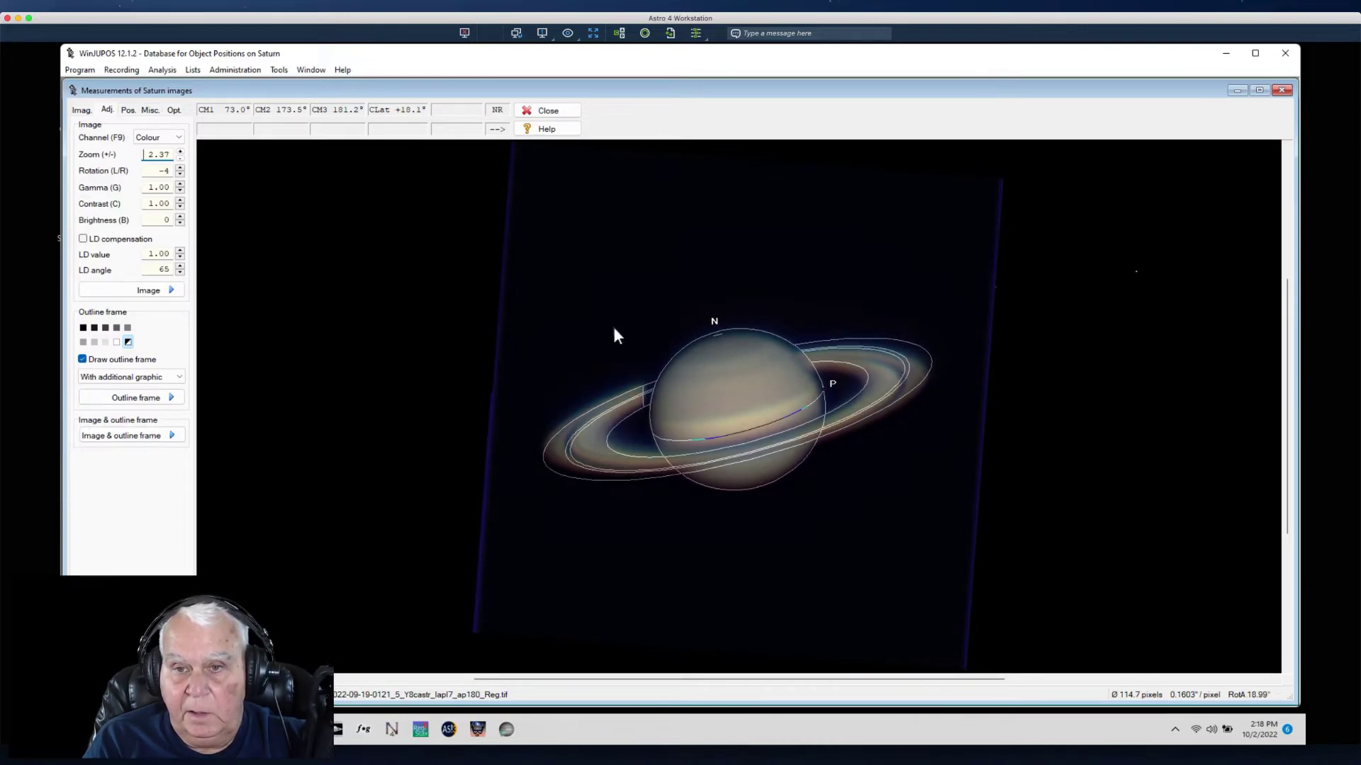
pyautogui.press('End')
pyautogui.press('End')
pyautogui.press('End')
pyautogui.press('End')
pyautogui.press('End')
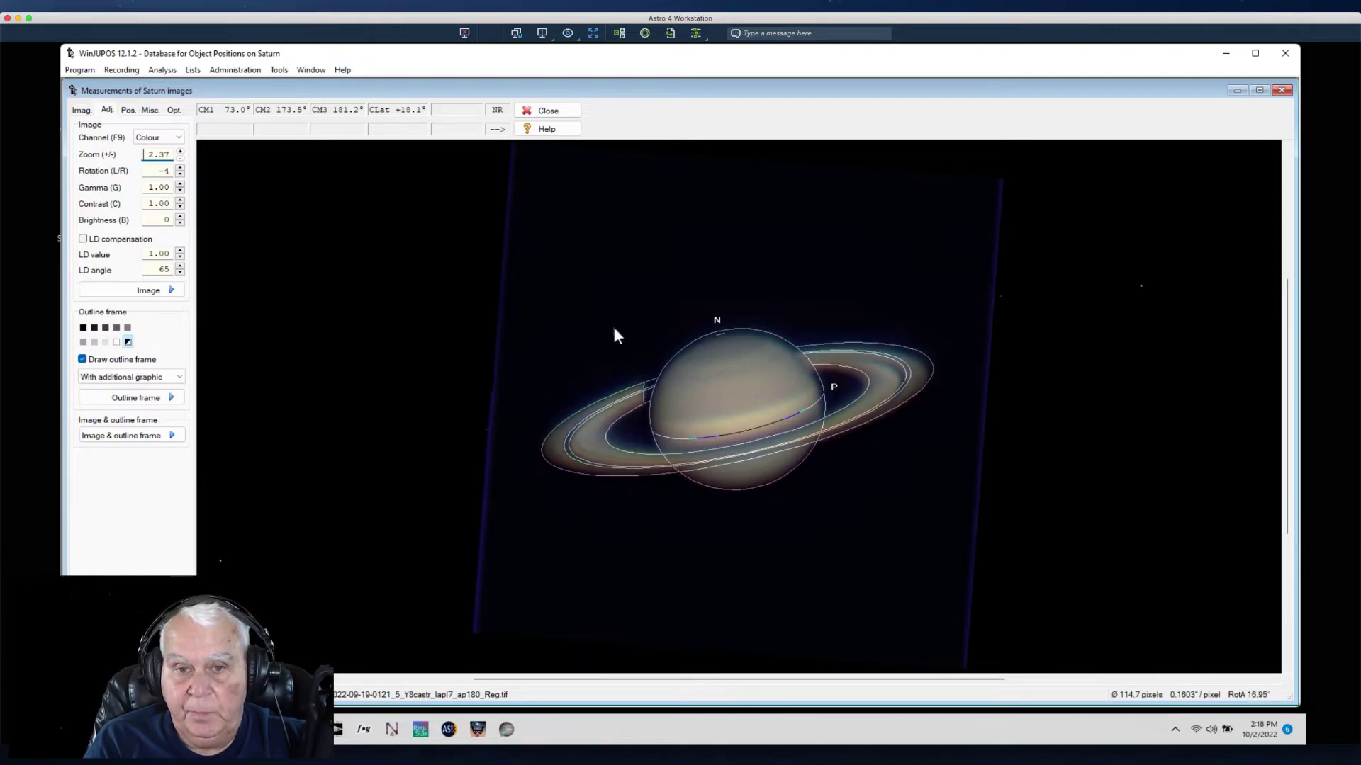
pyautogui.press('End')
pyautogui.press('End')
pyautogui.press('End')
pyautogui.press('End')
pyautogui.press('End')
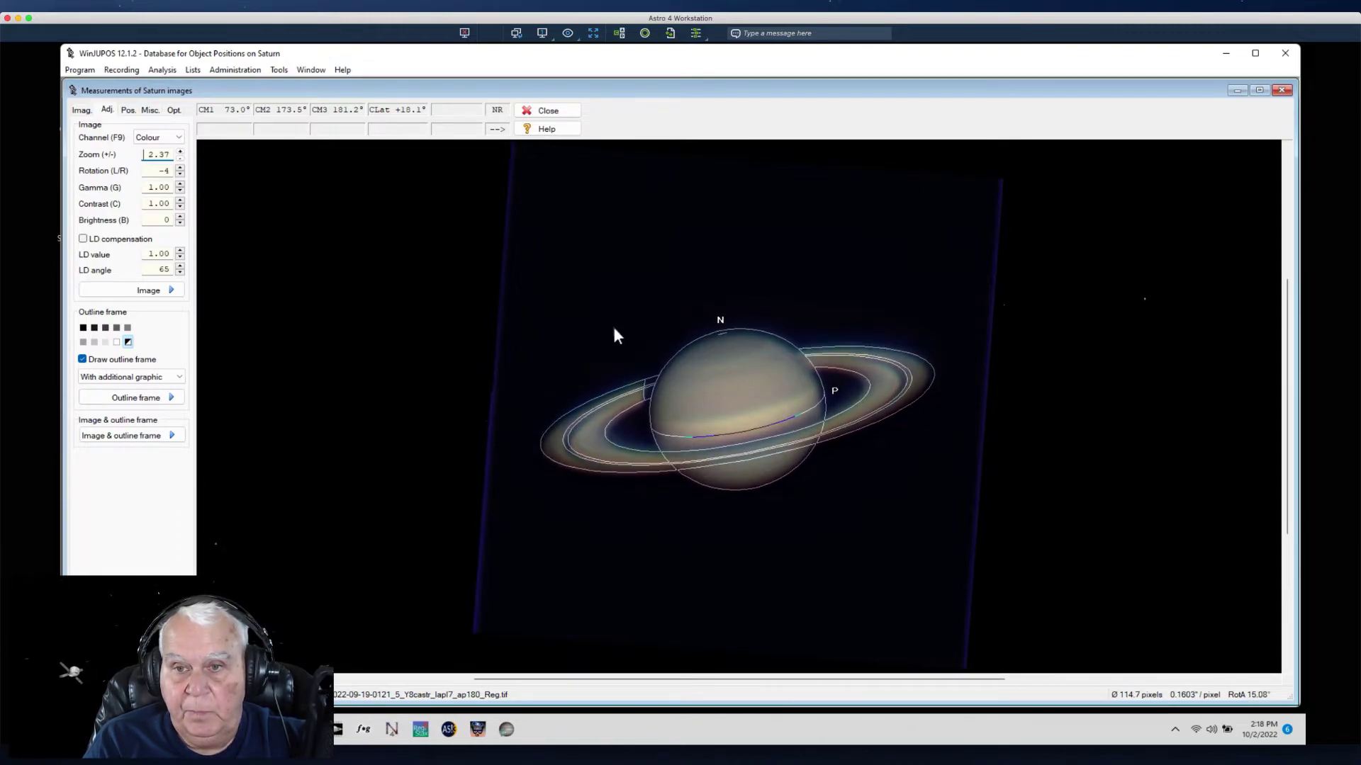
pyautogui.press('End')
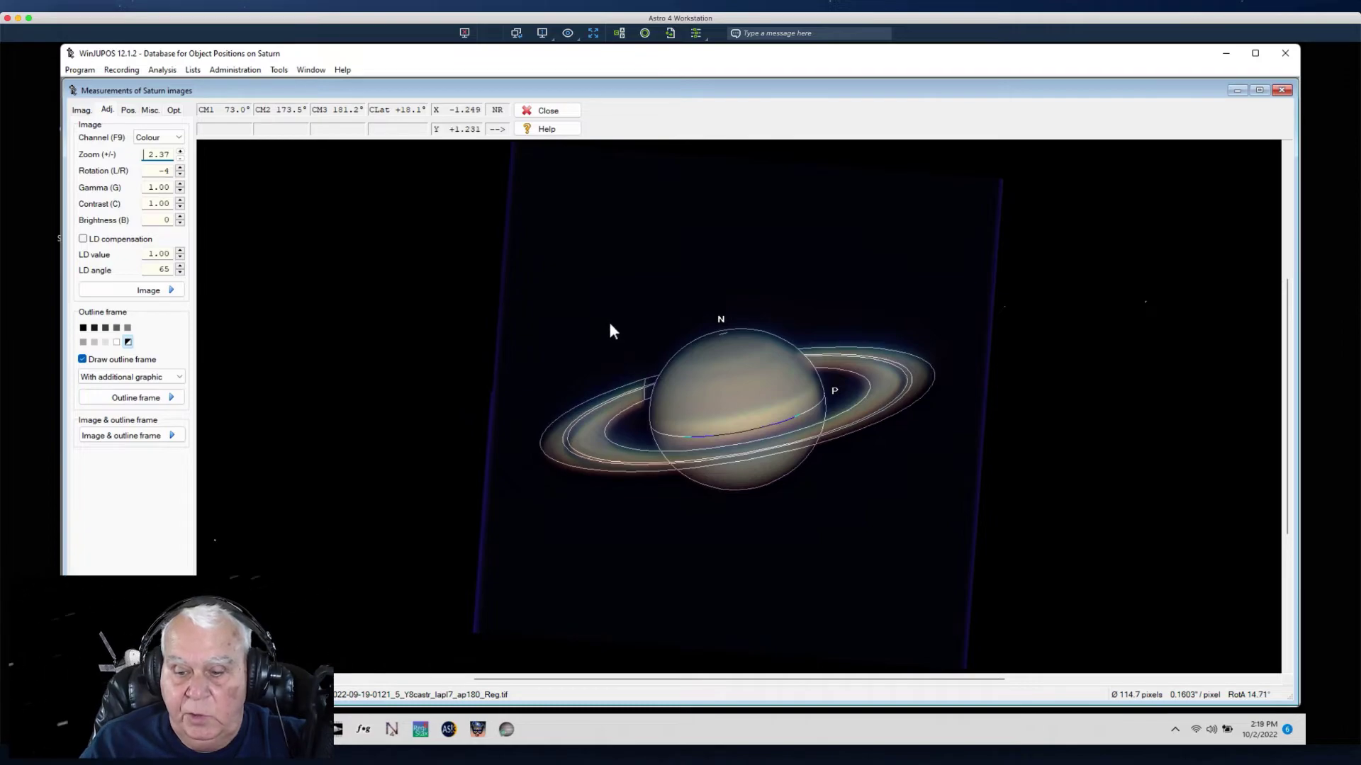
# - Shrink the outline frame to a diameter of about 112.2 pixels to fit the outer edge of the rings
pyautogui.press('pagedown')
pyautogui.press('pagedown')
pyautogui.press('pagedown')
pyautogui.press('pagedown')
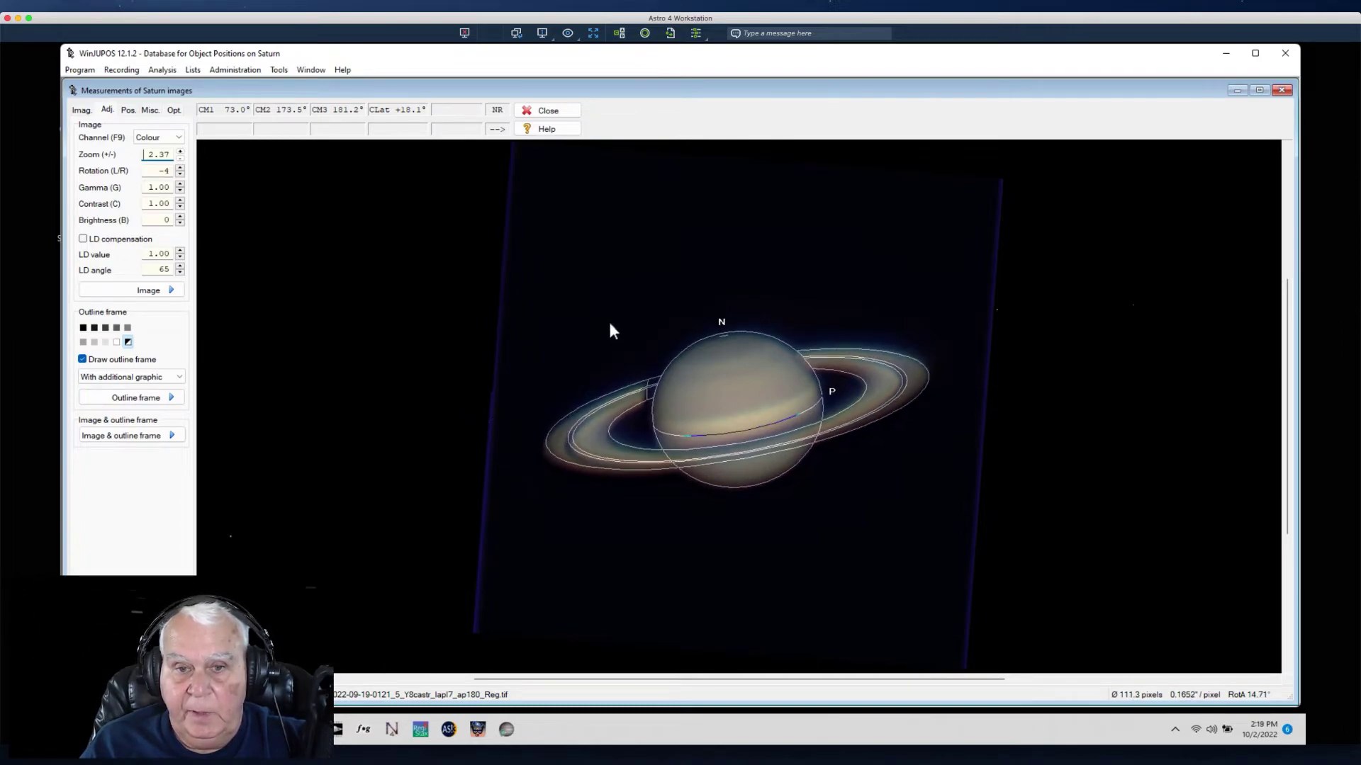
pyautogui.press('pageup')
# - Shift the outline frame slightly left and down to center it on Saturn's globe and rings
pyautogui.press('Left')
pyautogui.press('Left')
pyautogui.press('Left')
pyautogui.press('Left')
pyautogui.press('Down')
pyautogui.press('Down')
pyautogui.press('Down')
pyautogui.press('Down')
pyautogui.press('Down')
pyautogui.press('Down')
pyautogui.press('Up')
pyautogui.press('Up')
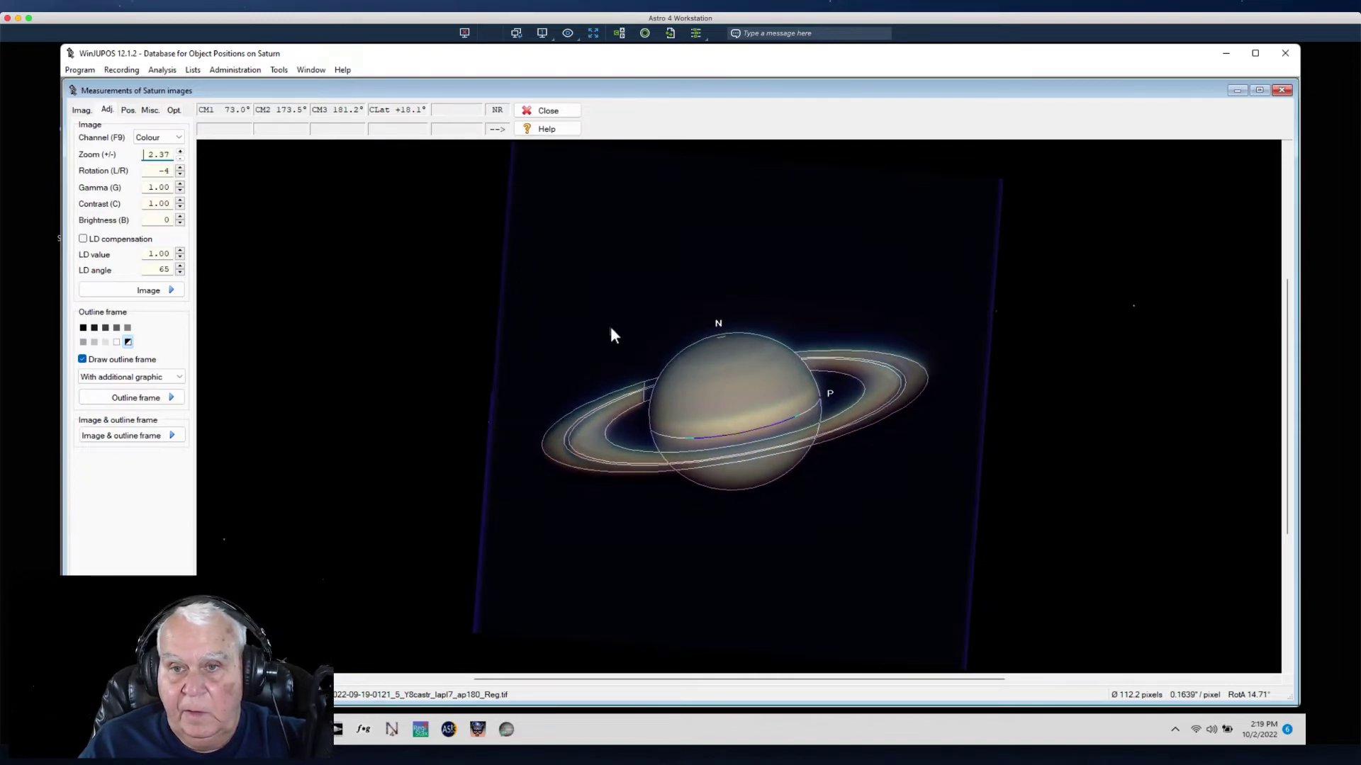
pyautogui.press('Down')
pyautogui.press('Down')
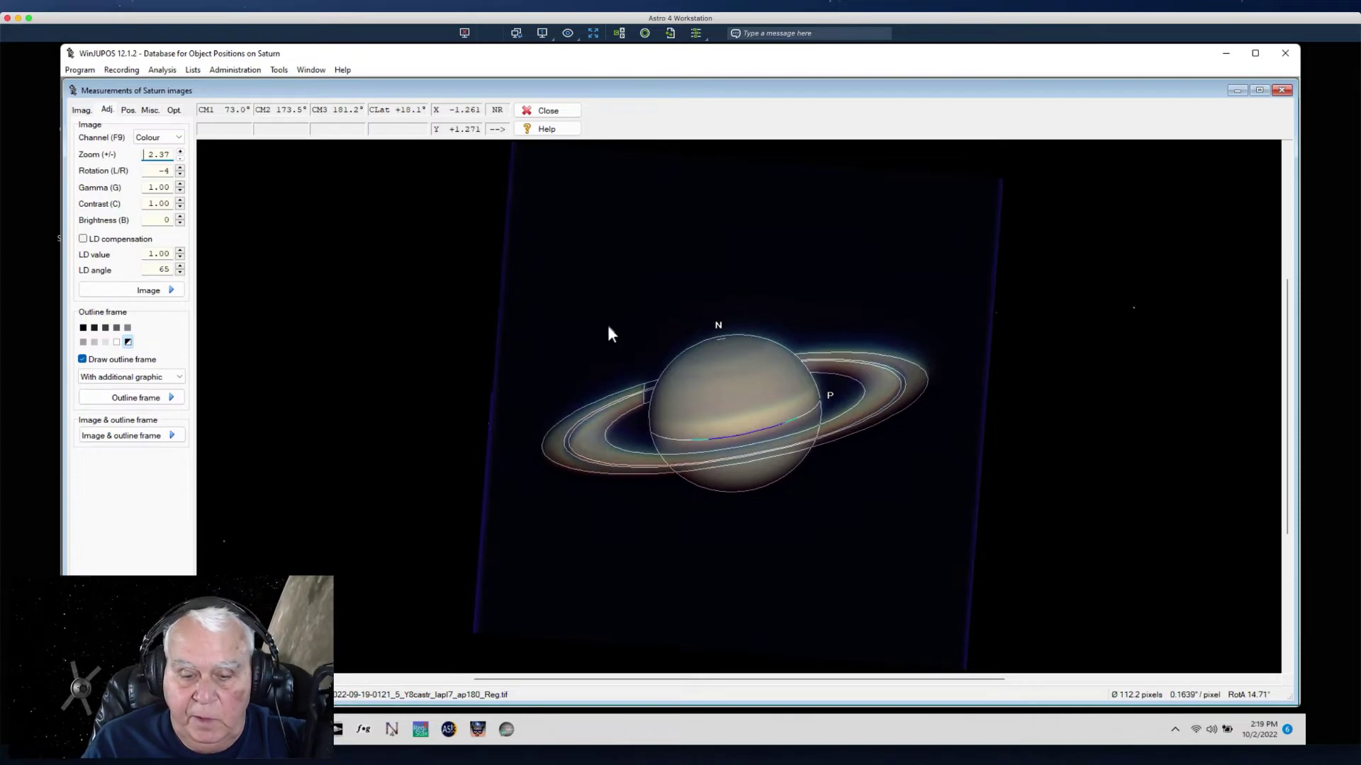
# - Rotate the outline frame counterclockwise to about 15.9° and enlarge it to a diameter of about 113 pixels
pyautogui.press('Up')
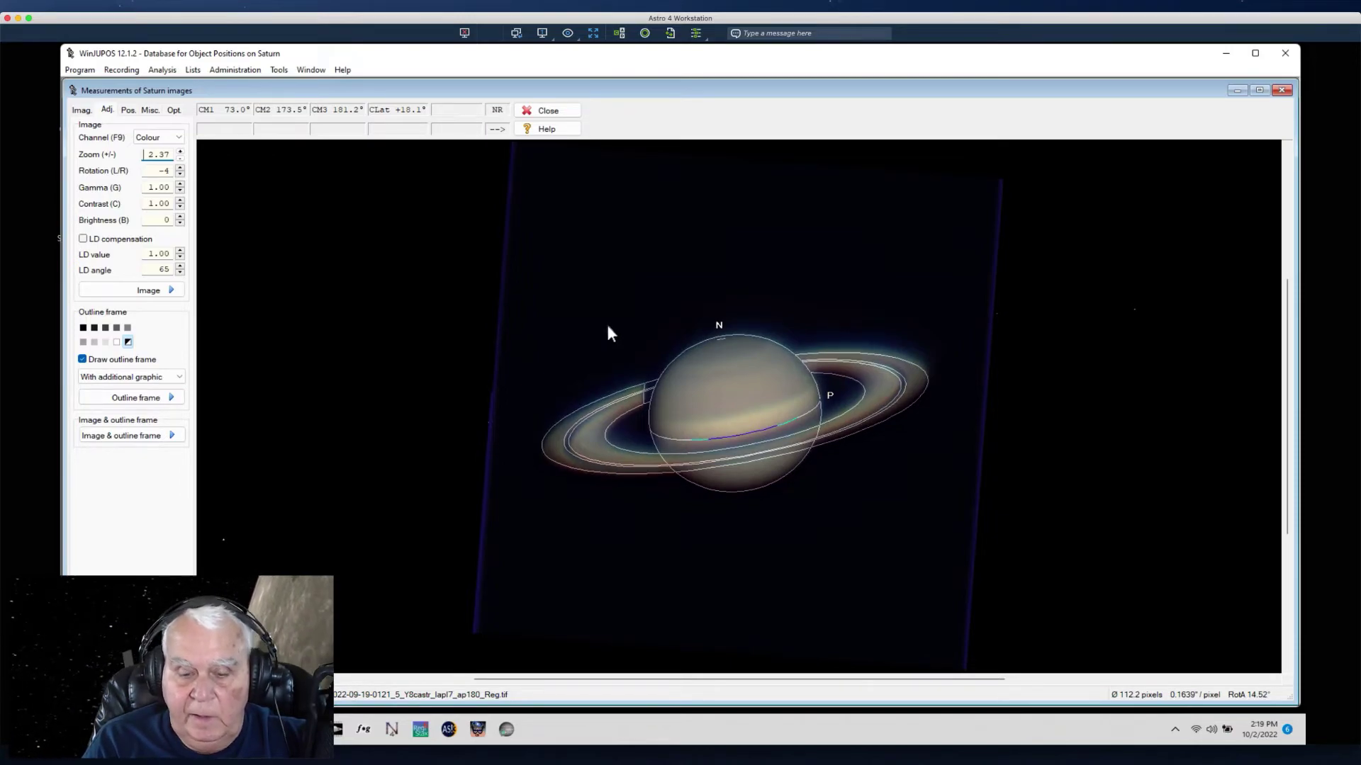
pyautogui.press('Down')
pyautogui.press('p')
pyautogui.press('p')
pyautogui.press('p')
pyautogui.press('p')
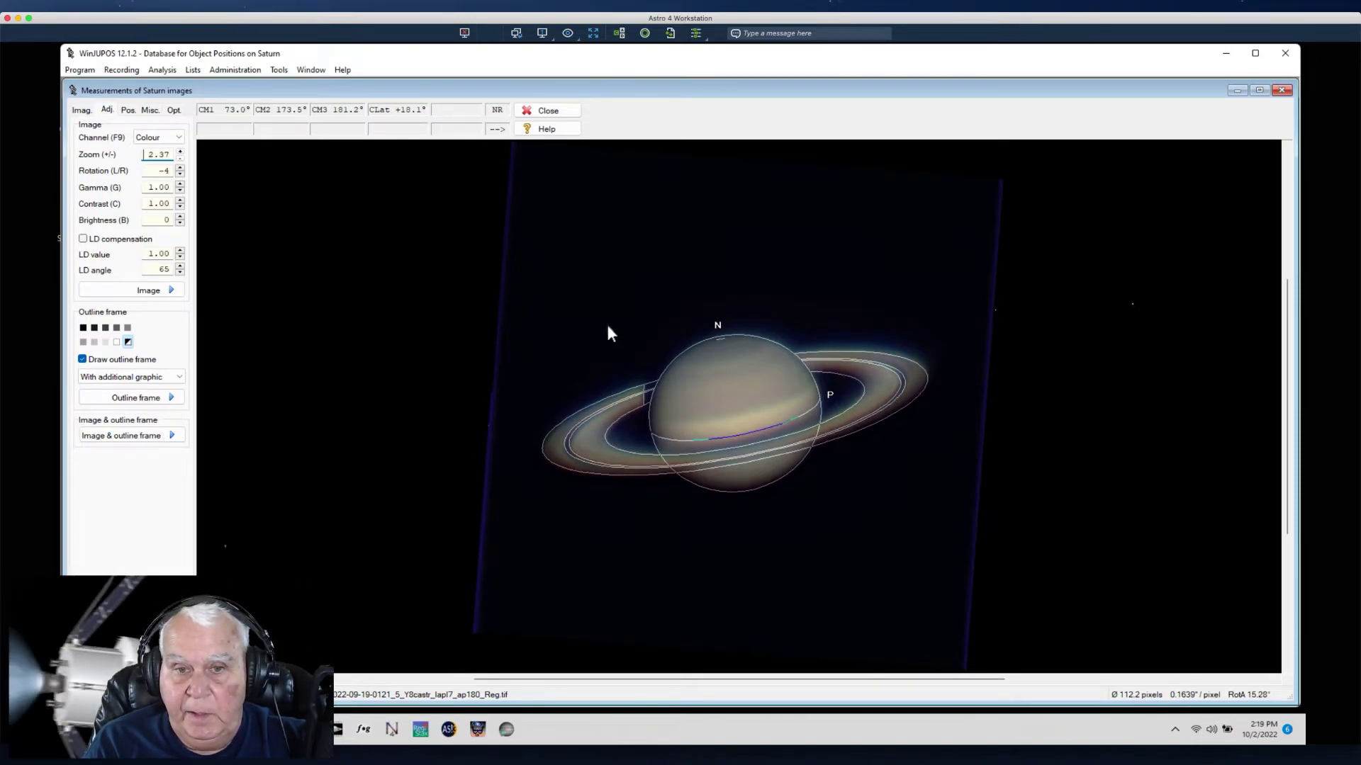
pyautogui.press('p')
pyautogui.press('p')
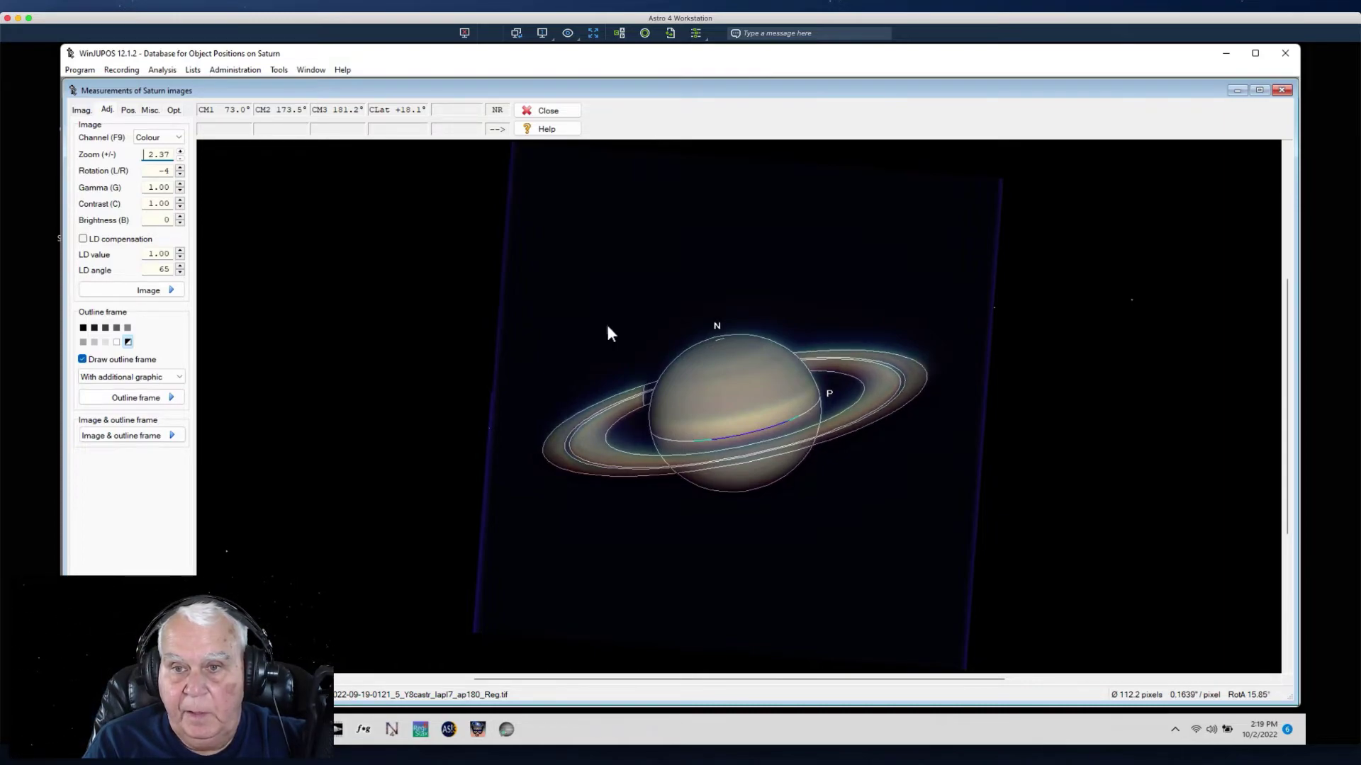
pyautogui.press('pageup')
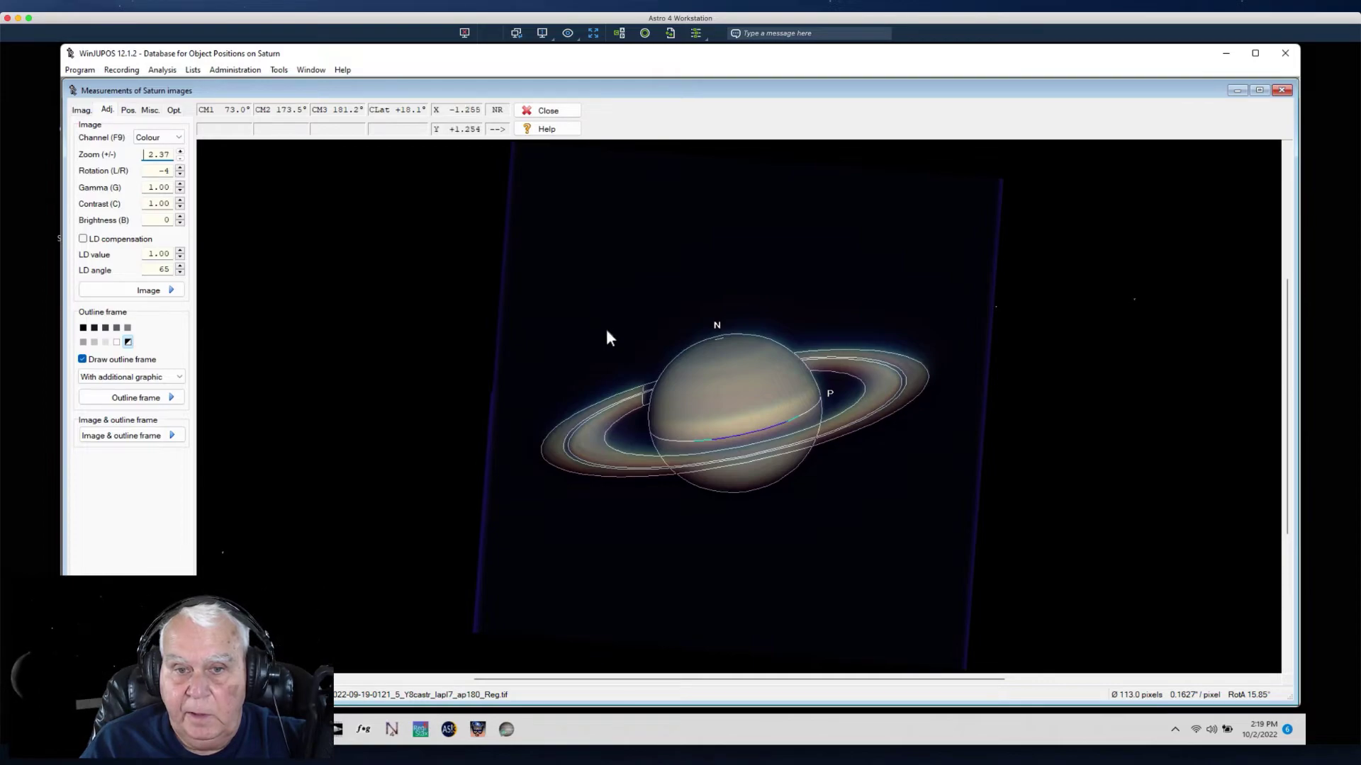
pyautogui.press('Up')
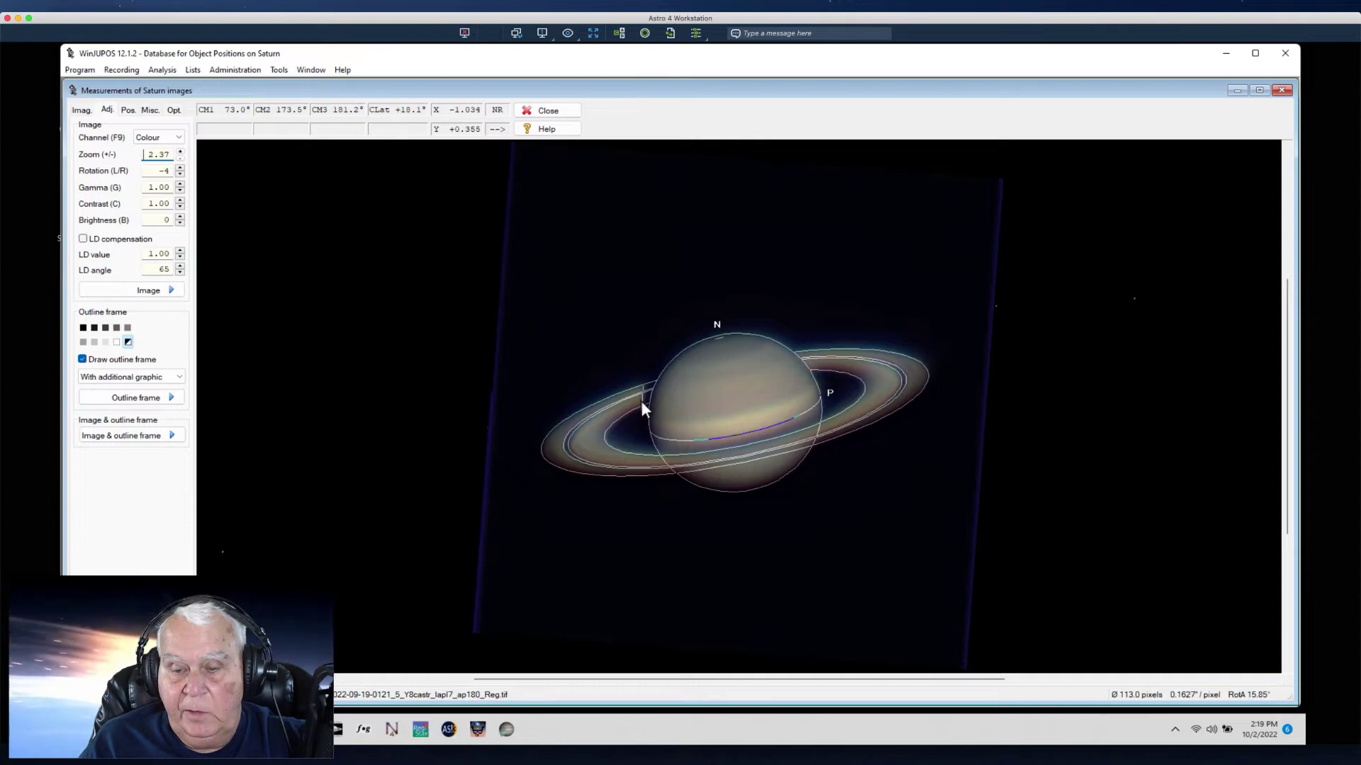
# - Try shifting the outline frame to the right across Saturn and return it to the left to compare the horizontal fit
pyautogui.press('Right')
pyautogui.press('Right')
pyautogui.press('Right')
pyautogui.press('Right')
pyautogui.press('Right')
pyautogui.press('Right')
pyautogui.press('Right')
pyautogui.press('Right')
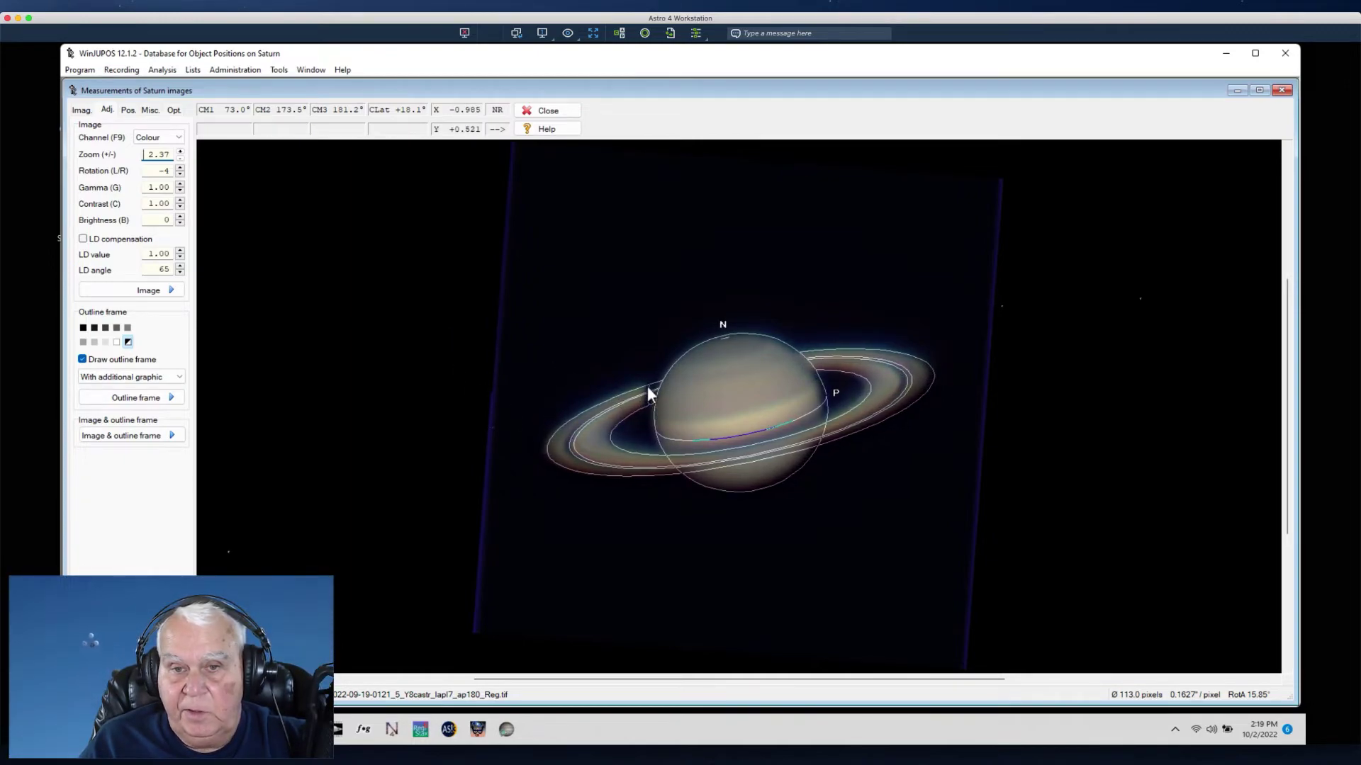
pyautogui.press('Left')
pyautogui.press('Left')
pyautogui.press('Left')
pyautogui.press('Left')
pyautogui.press('Left')
pyautogui.press('Left')
pyautogui.press('Left')
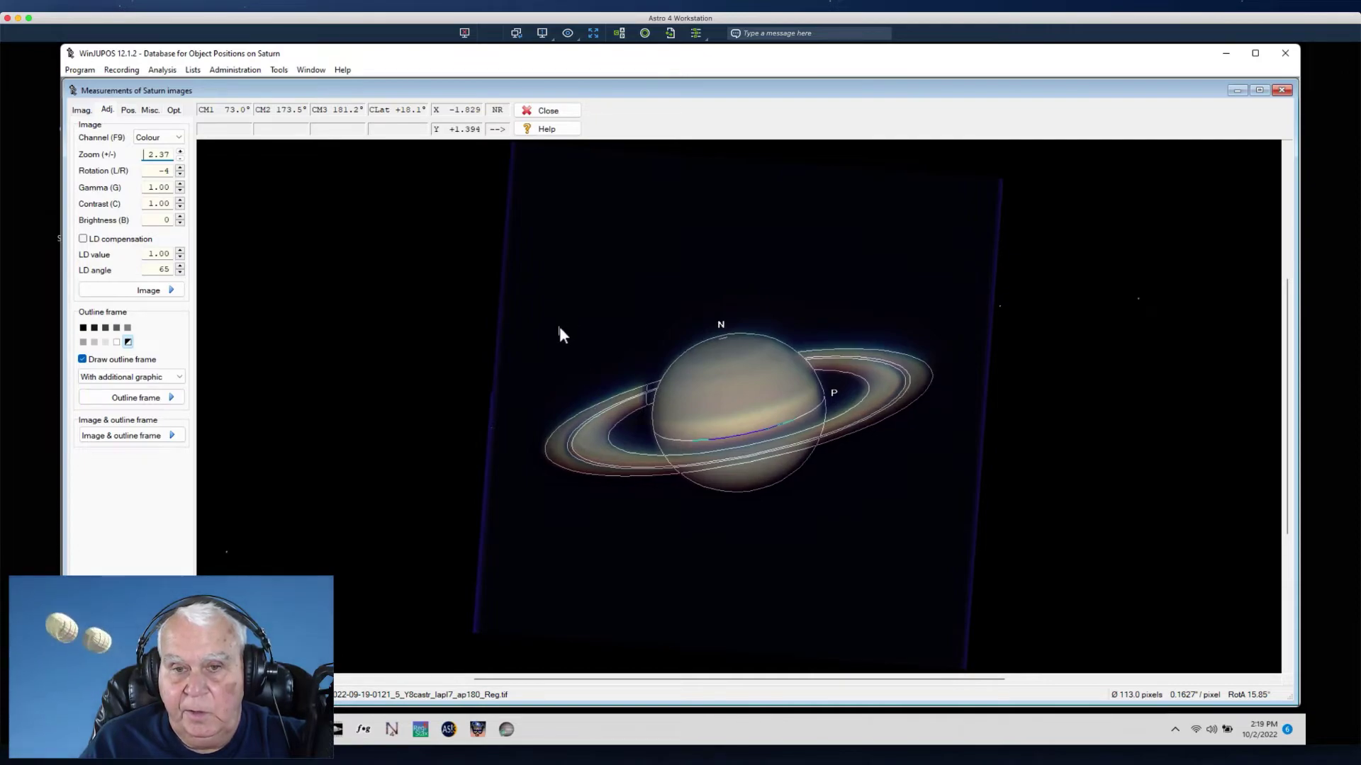
pyautogui.press('Left')
pyautogui.press('Left')
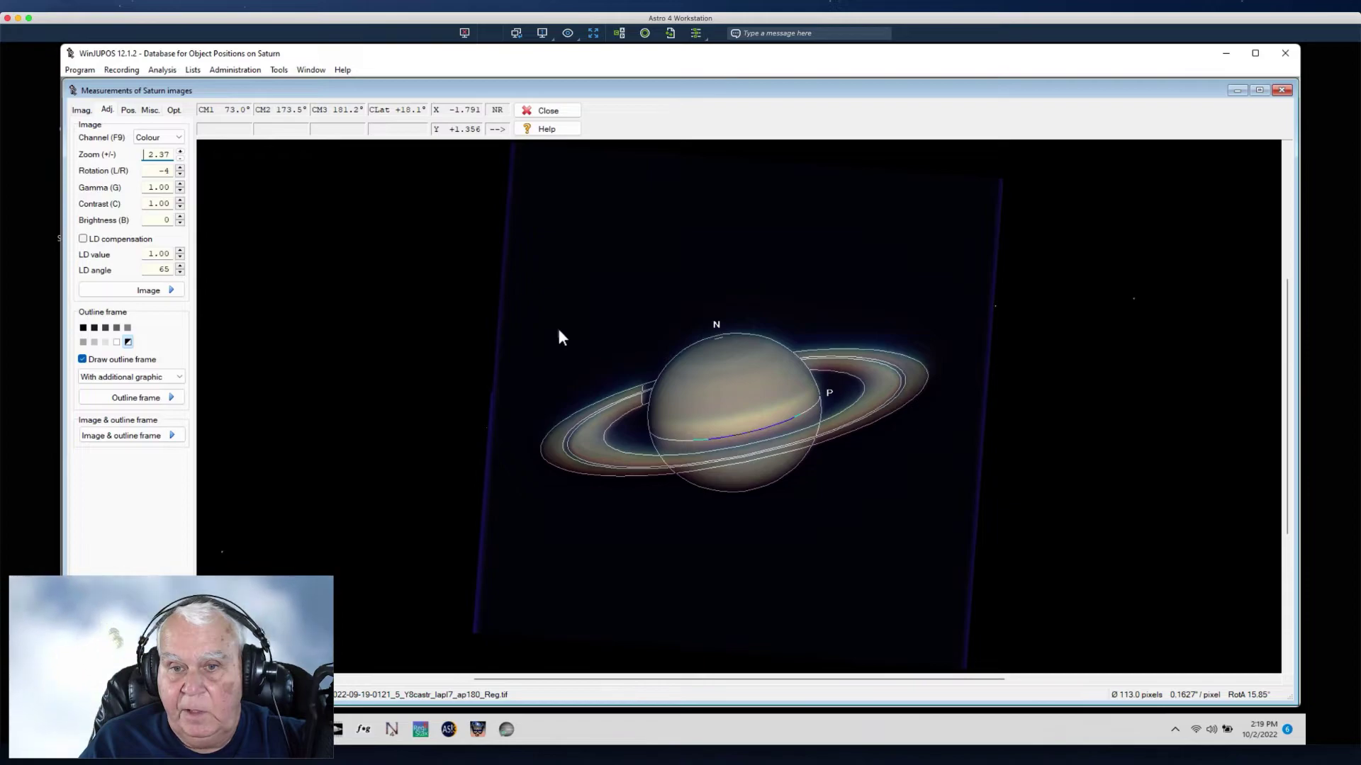
# - Fine-tune the outline frame's position with small shifts right and up until it fits the globe and rings
pyautogui.press('Right')
pyautogui.press('Right')
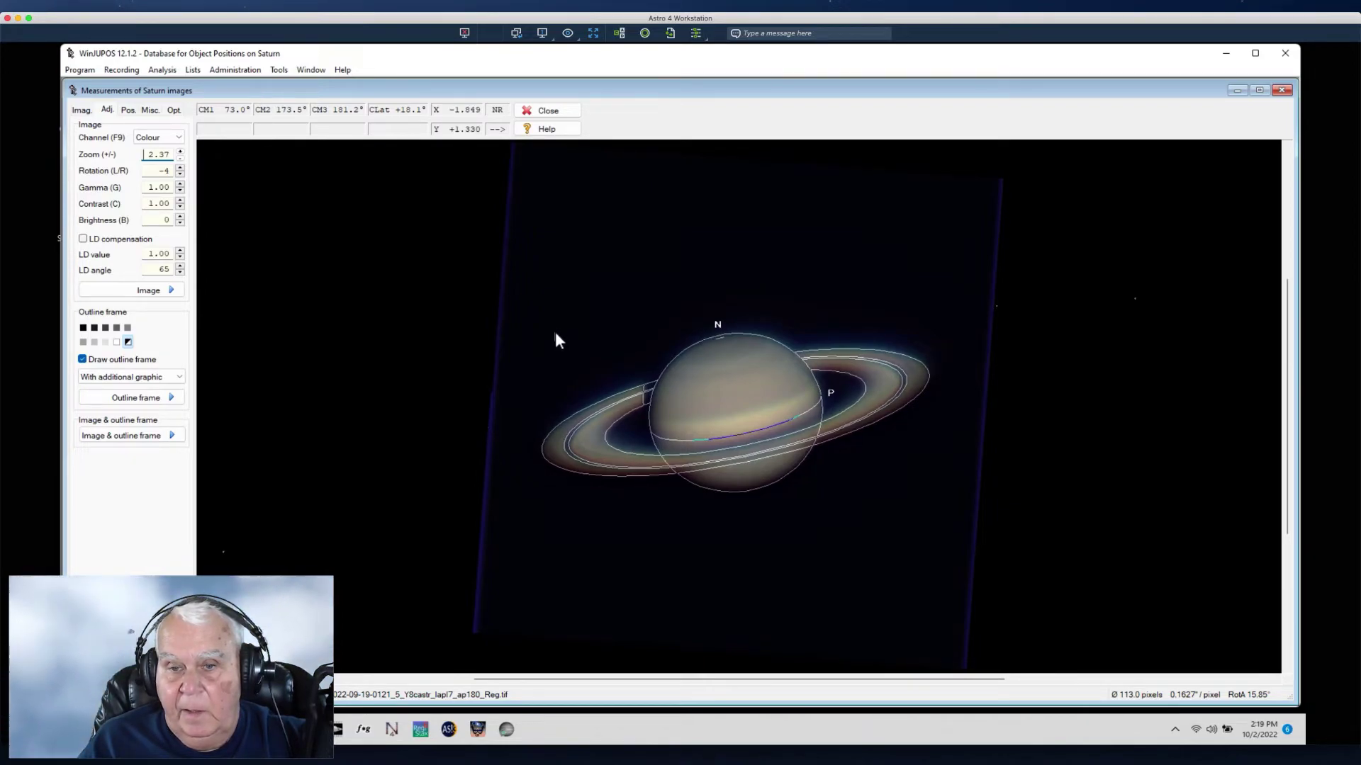
pyautogui.press('Up')
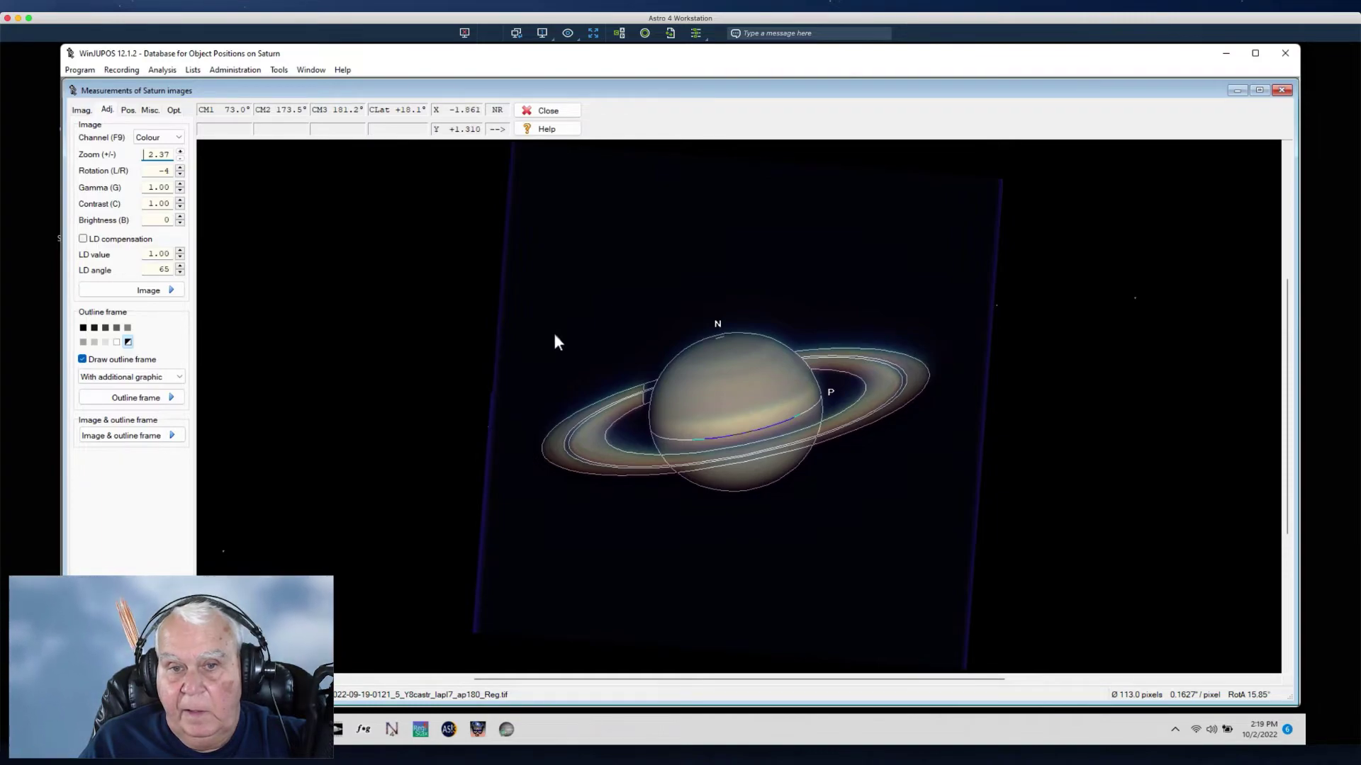
pyautogui.press('Down')
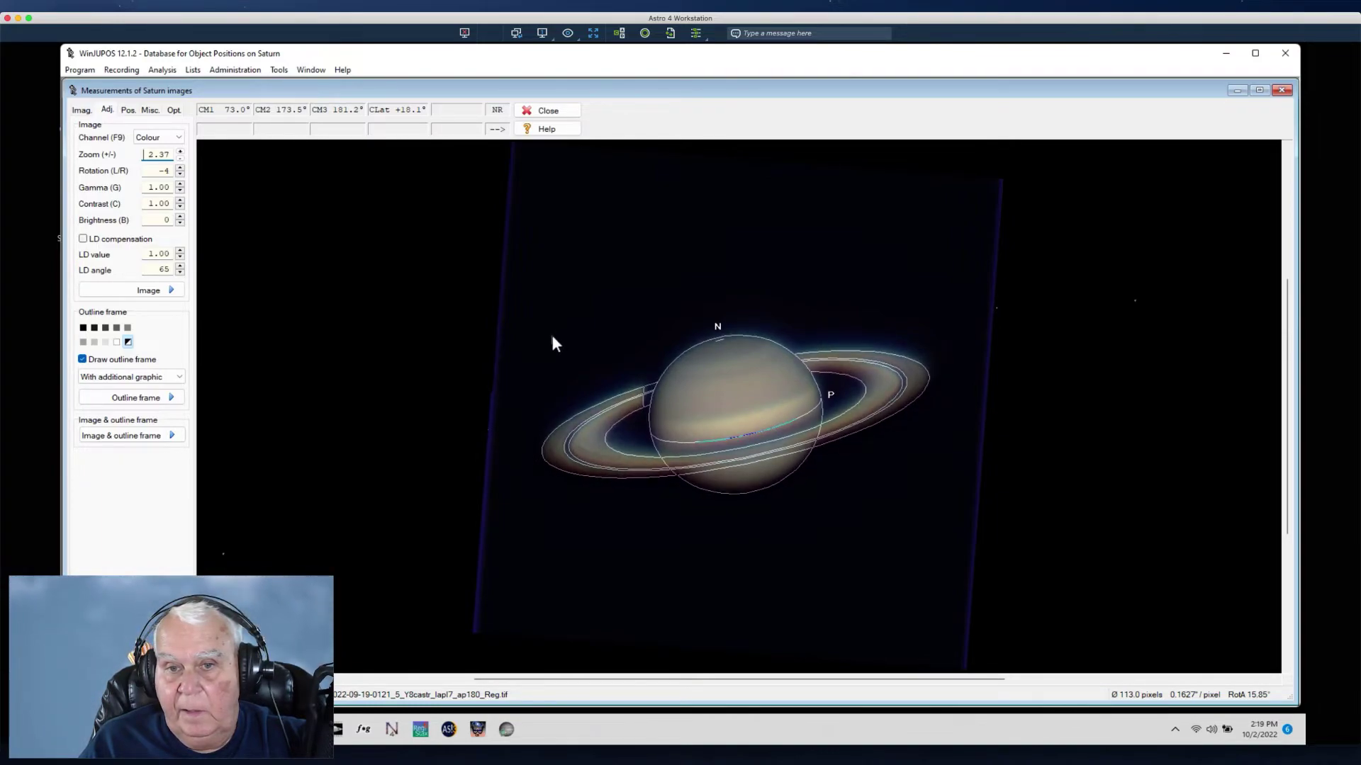
pyautogui.press('Up')
pyautogui.press('Up')
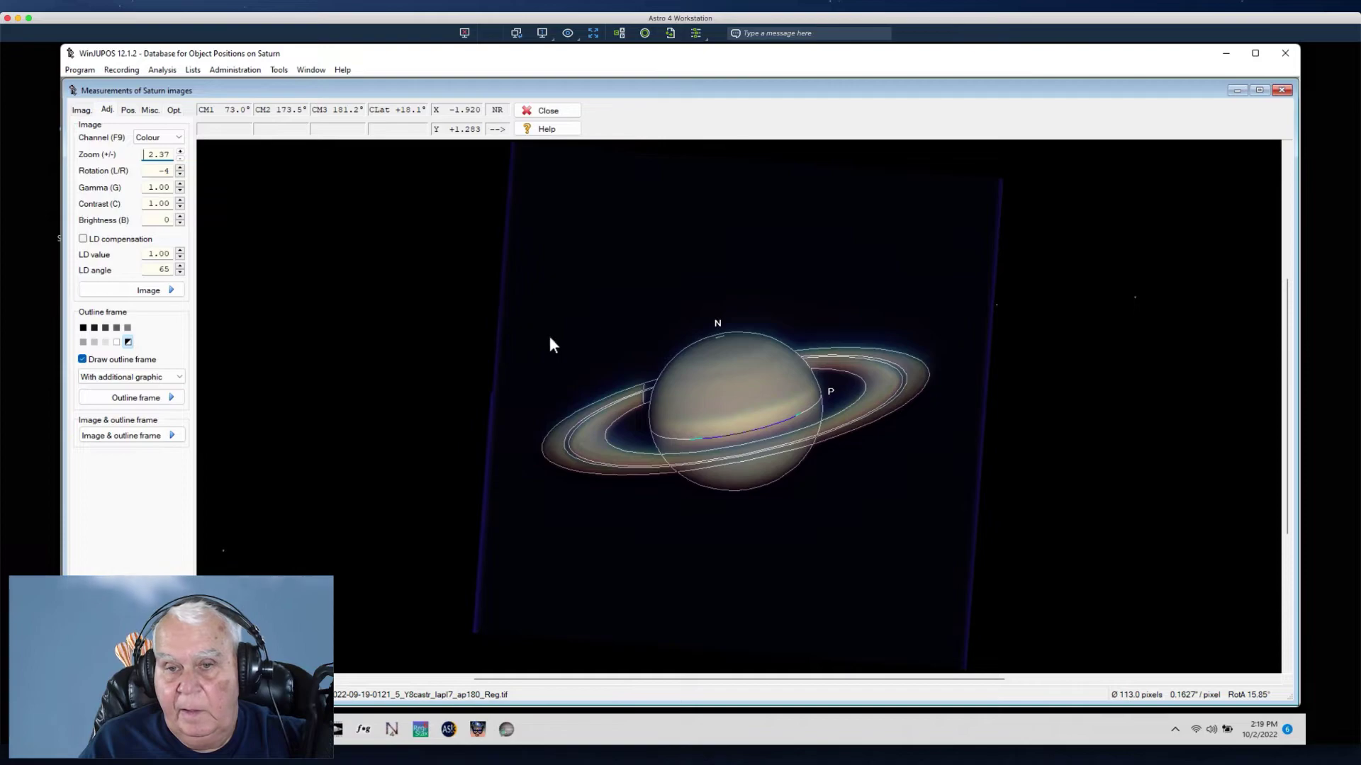
pyautogui.press('Up')
pyautogui.press('Right')
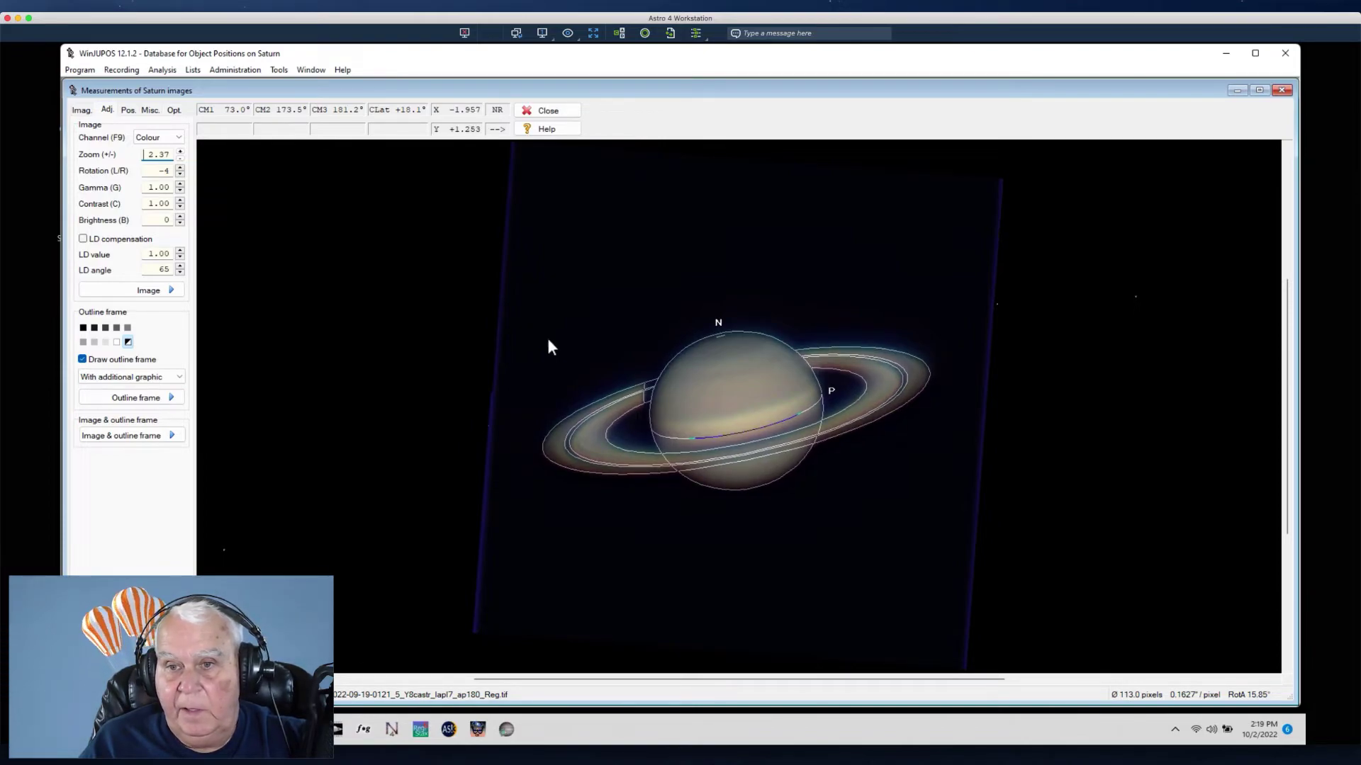
pyautogui.press('Up')
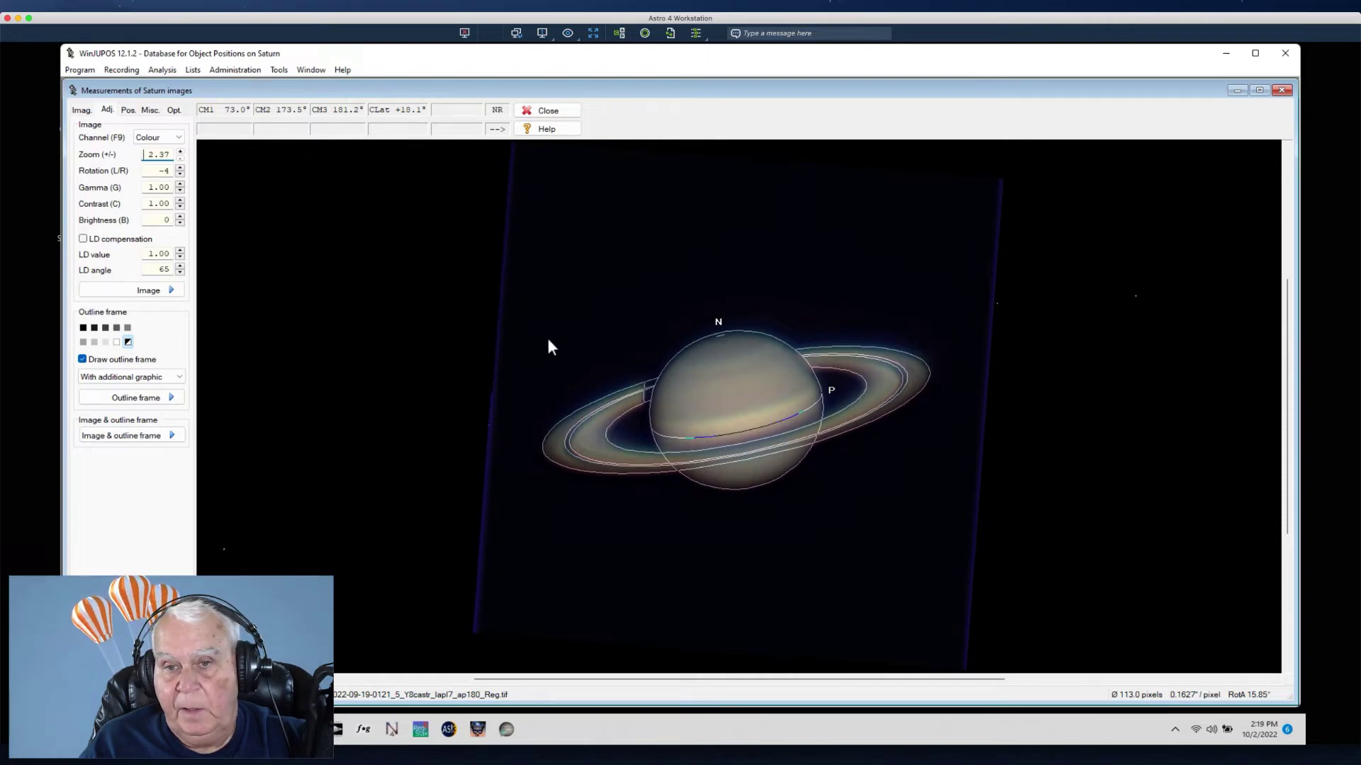
pyautogui.press('Left')
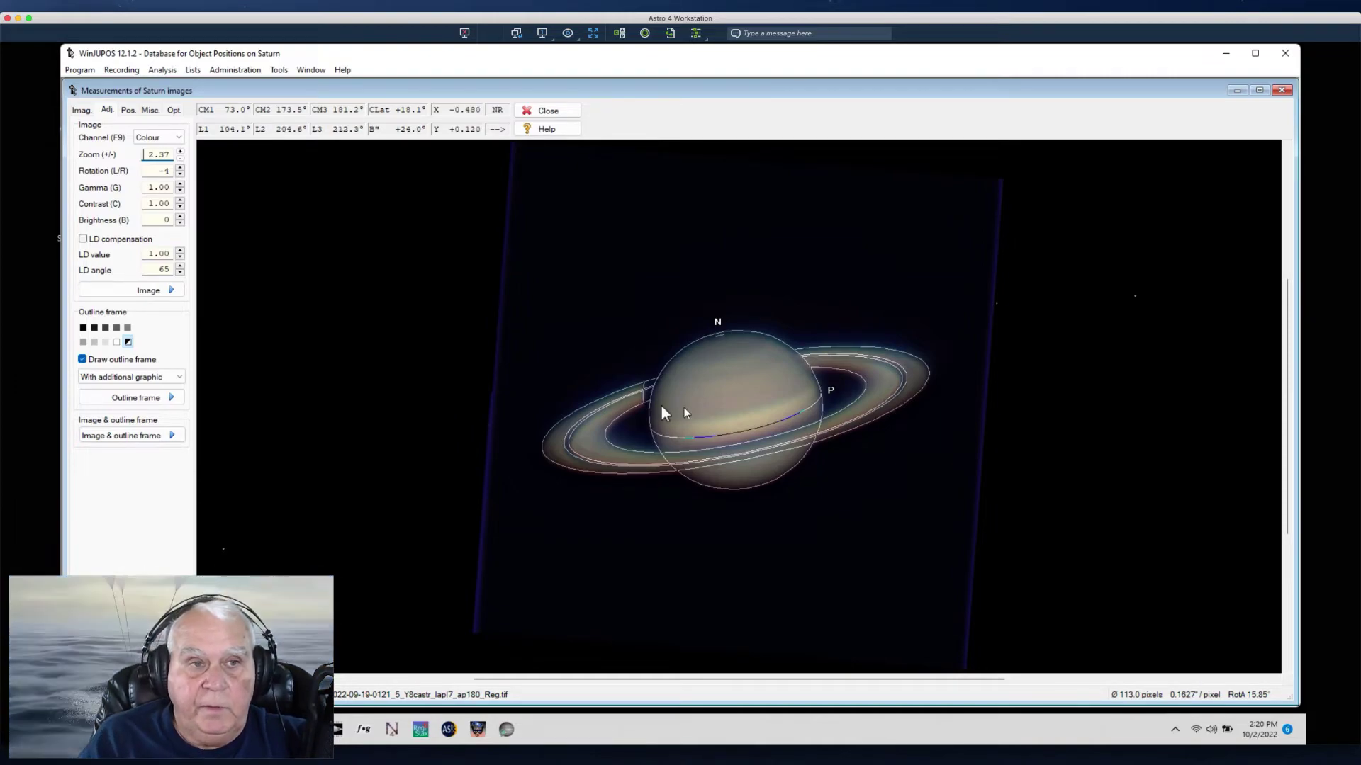
# - Start saving the measurement settings and browse to the 9-24-22 Planatary folder on the Astro III (E:) drive
pyautogui.click(79, 111)
pyautogui.click(117, 445)
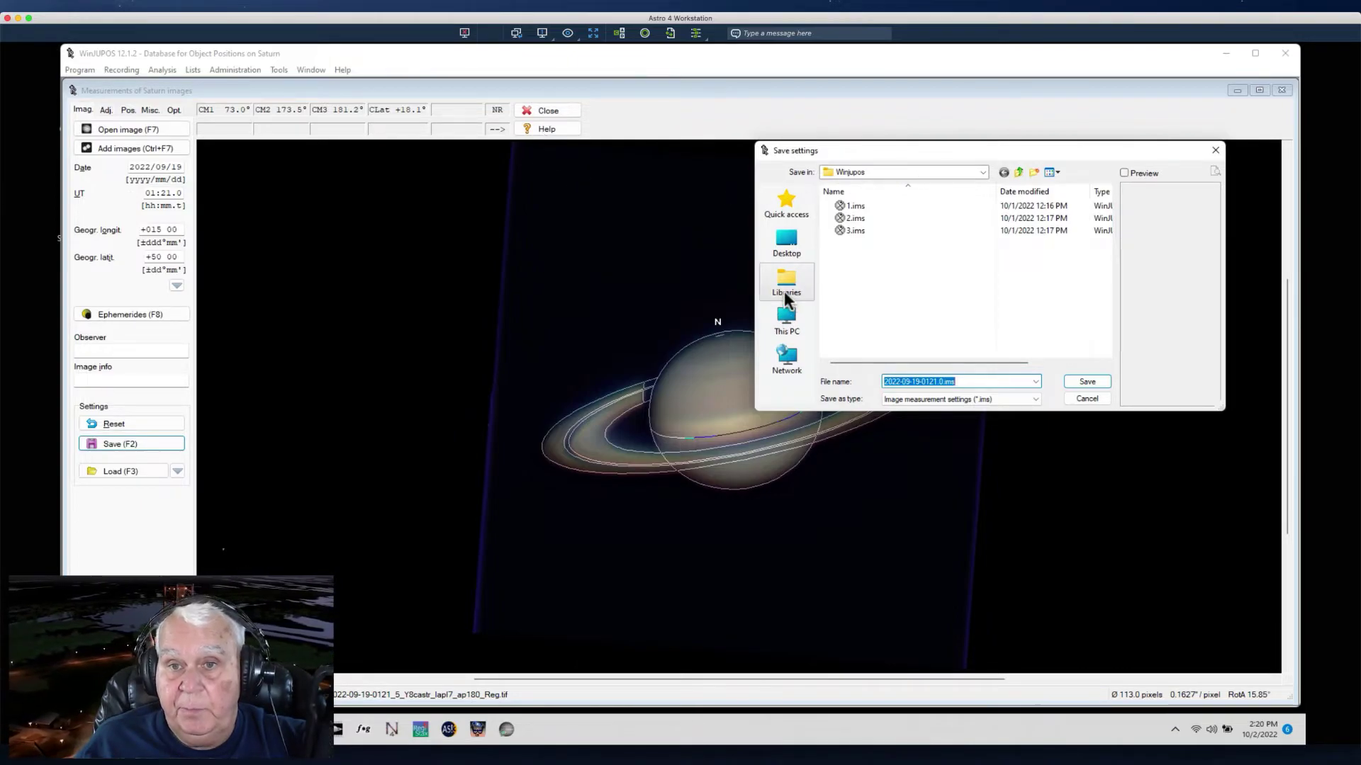
pyautogui.click(787, 316)
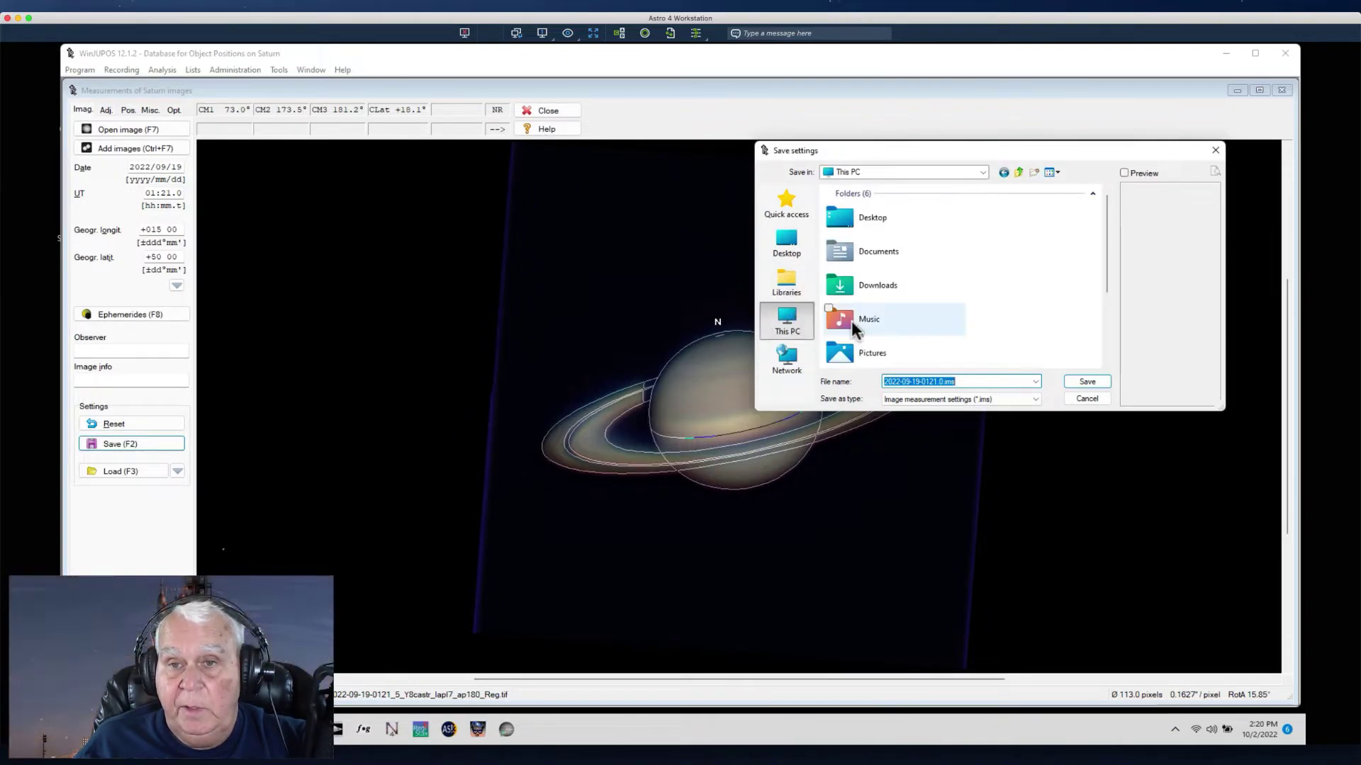
pyautogui.scroll(-2, 854, 321)
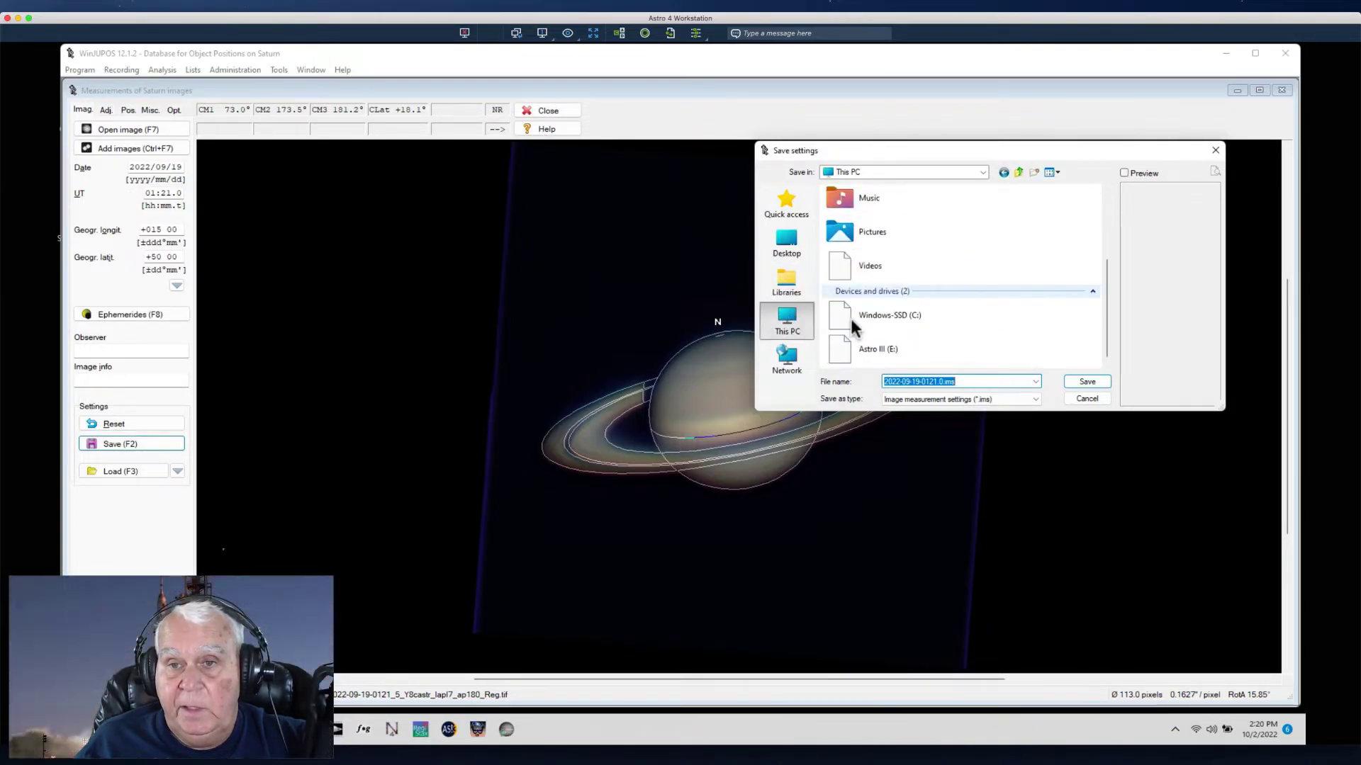
pyautogui.doubleClick(854, 354)
pyautogui.scroll(-2, 871, 341)
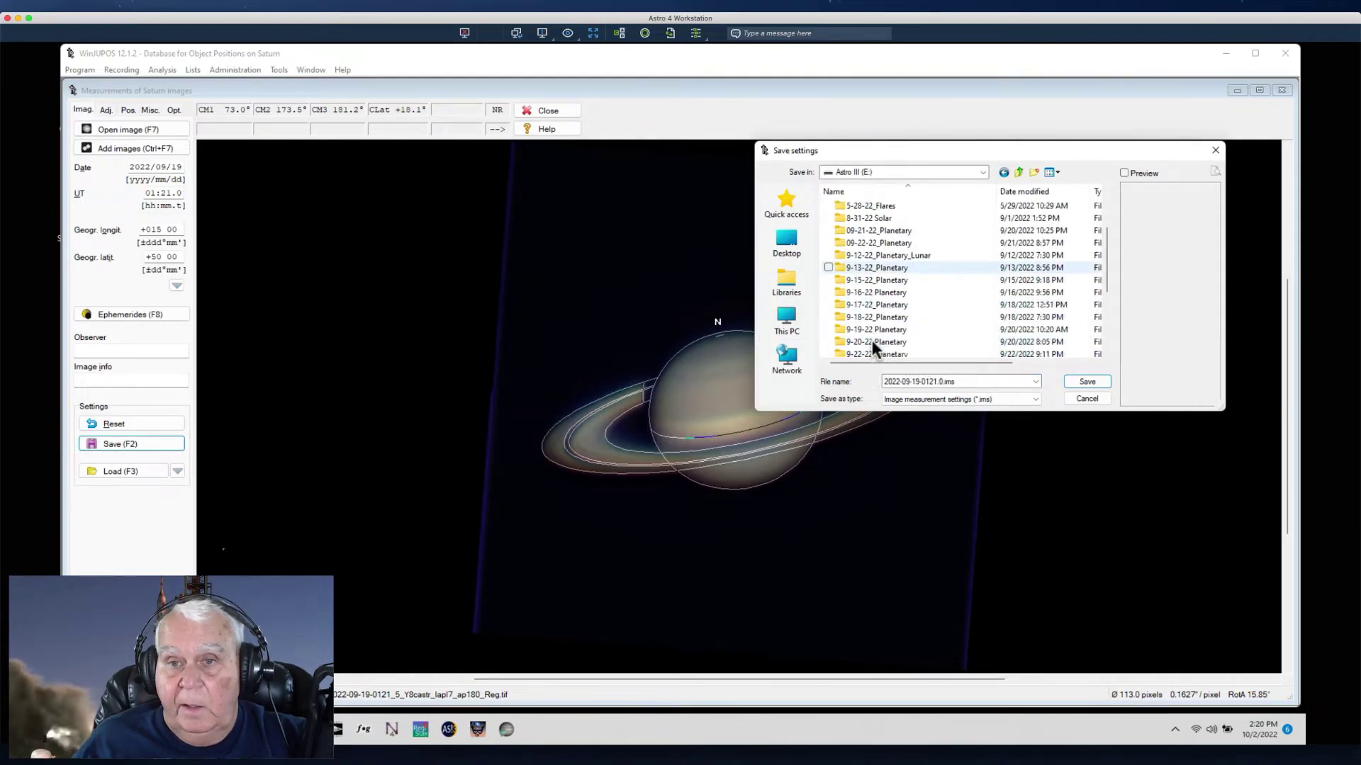
pyautogui.scroll(-3, 872, 345)
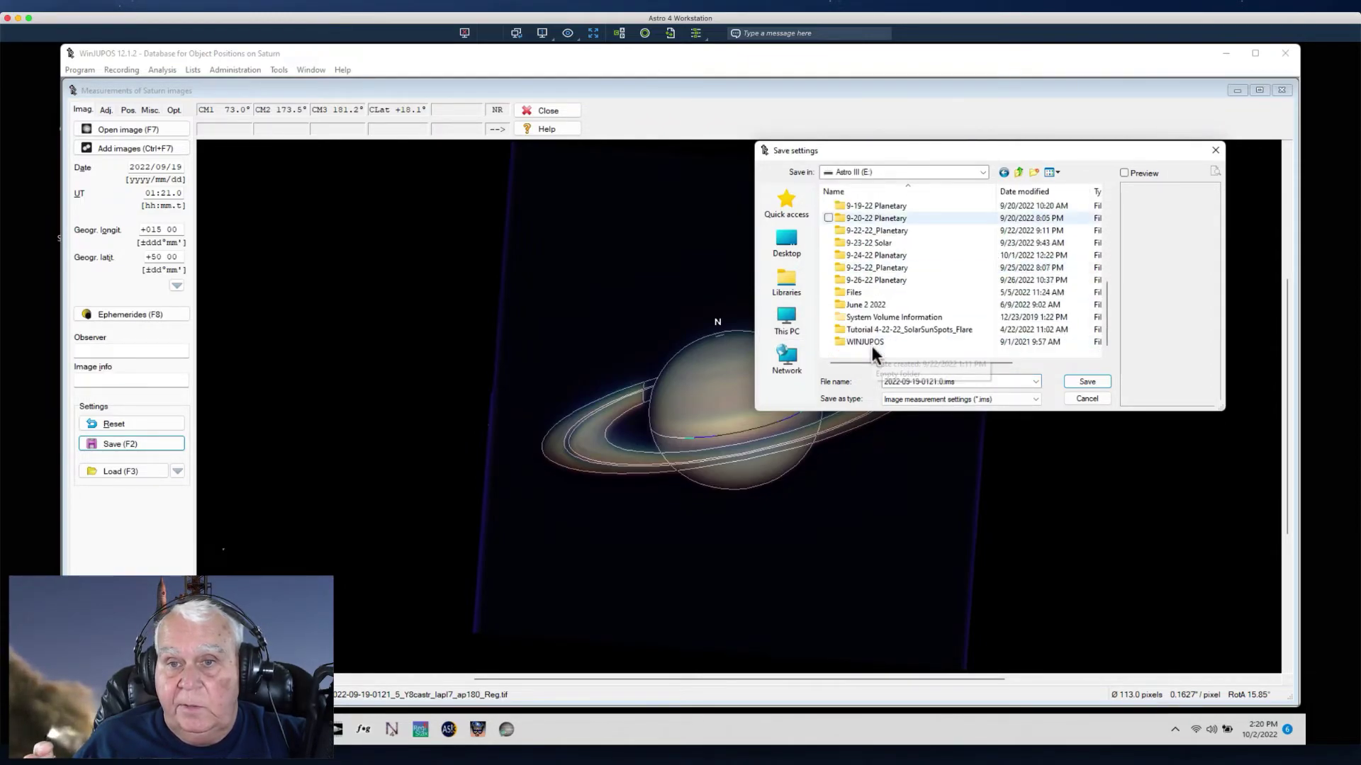
pyautogui.doubleClick(845, 255)
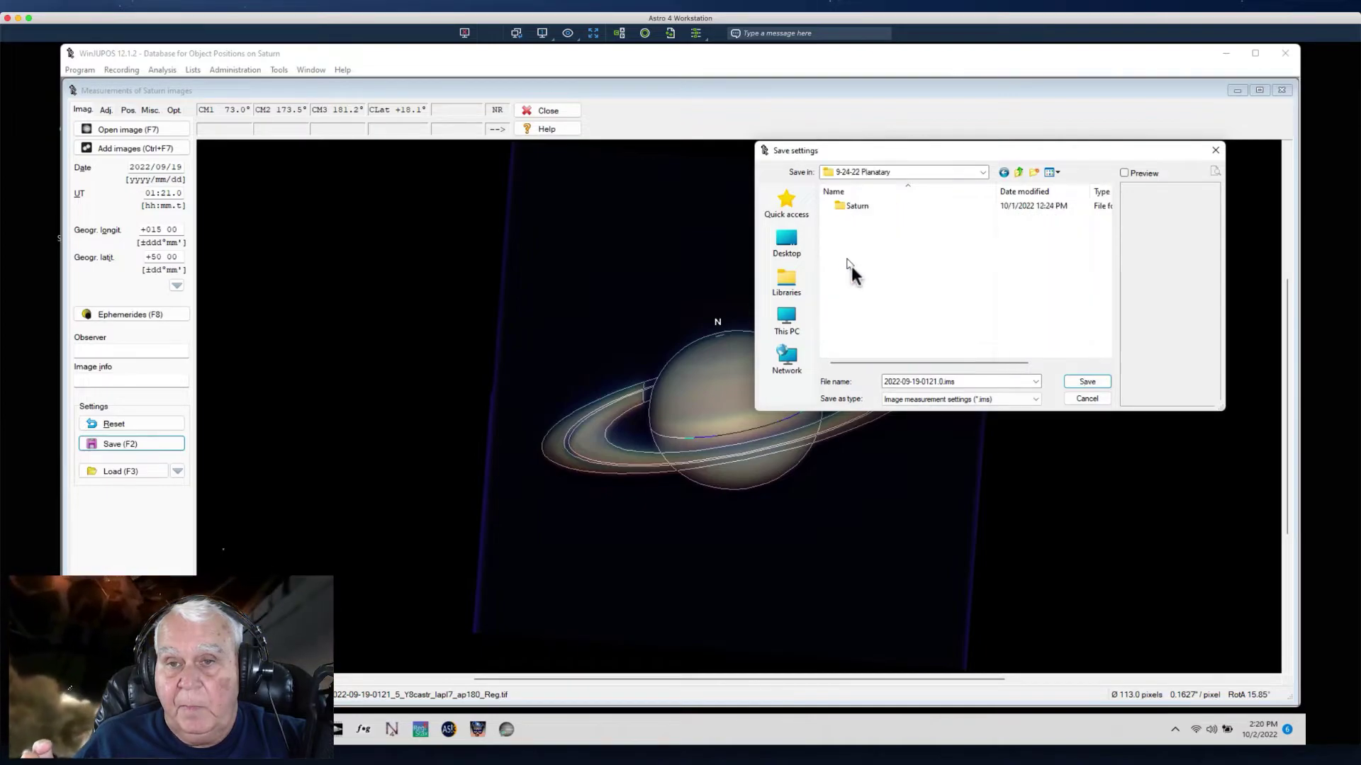
# - Create a new folder named Win inside the 9-24-22 Planatary folder
pyautogui.rightClick(852, 306)
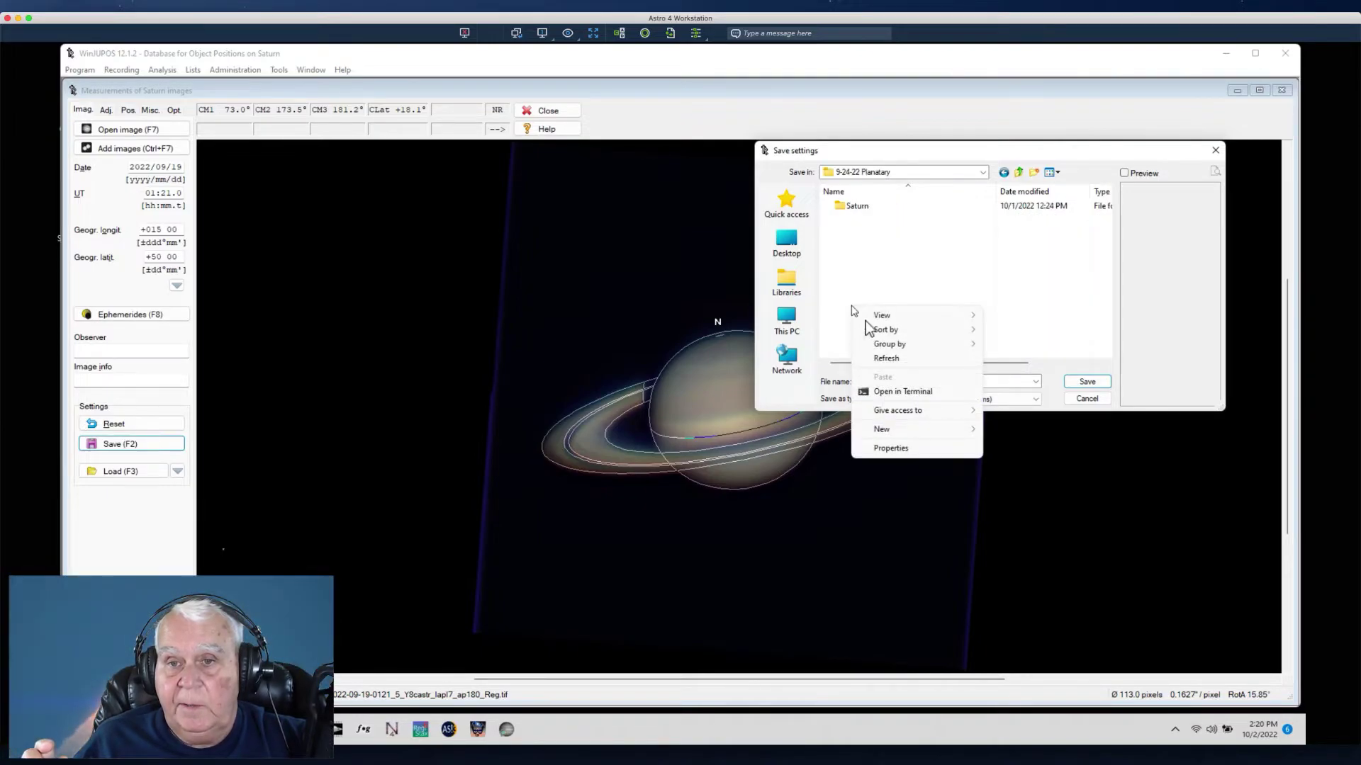
pyautogui.moveTo(891, 429)
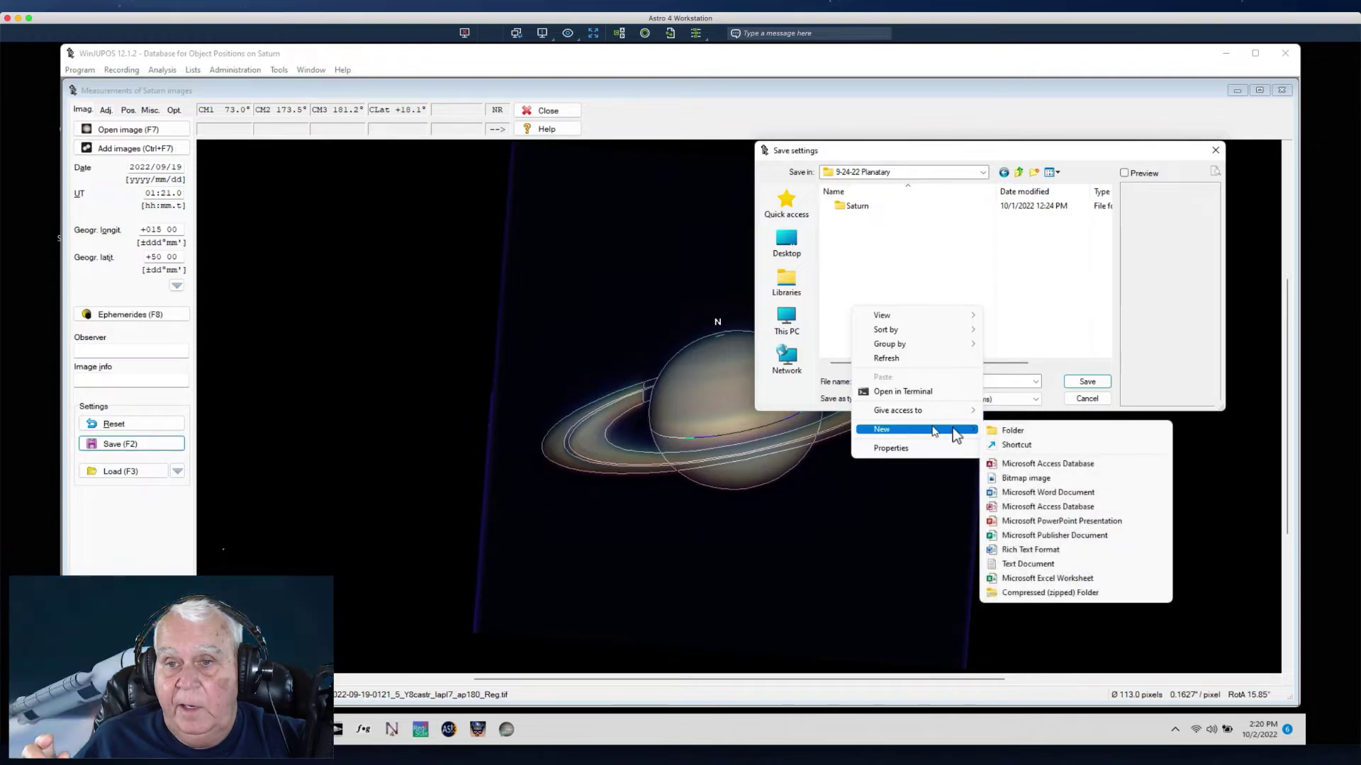
pyautogui.click(1012, 430)
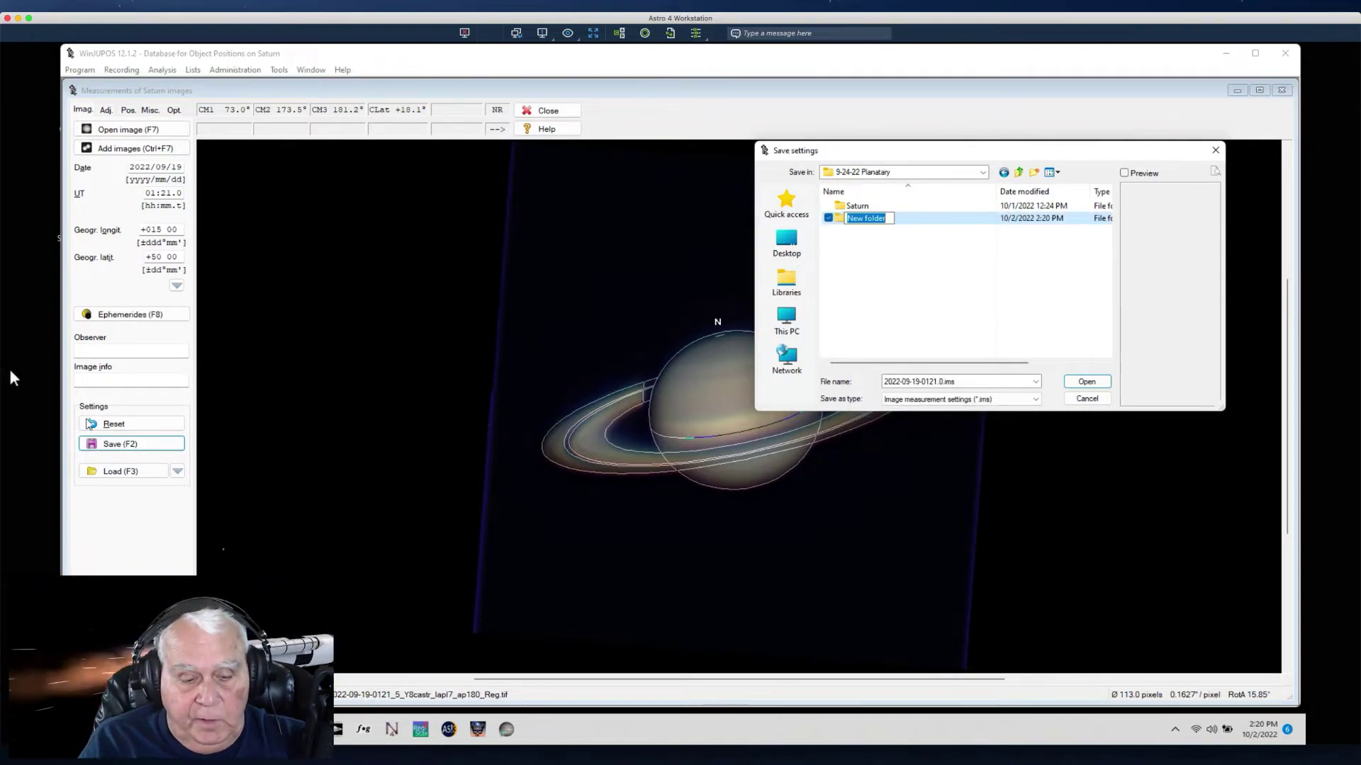
pyautogui.write('Win')
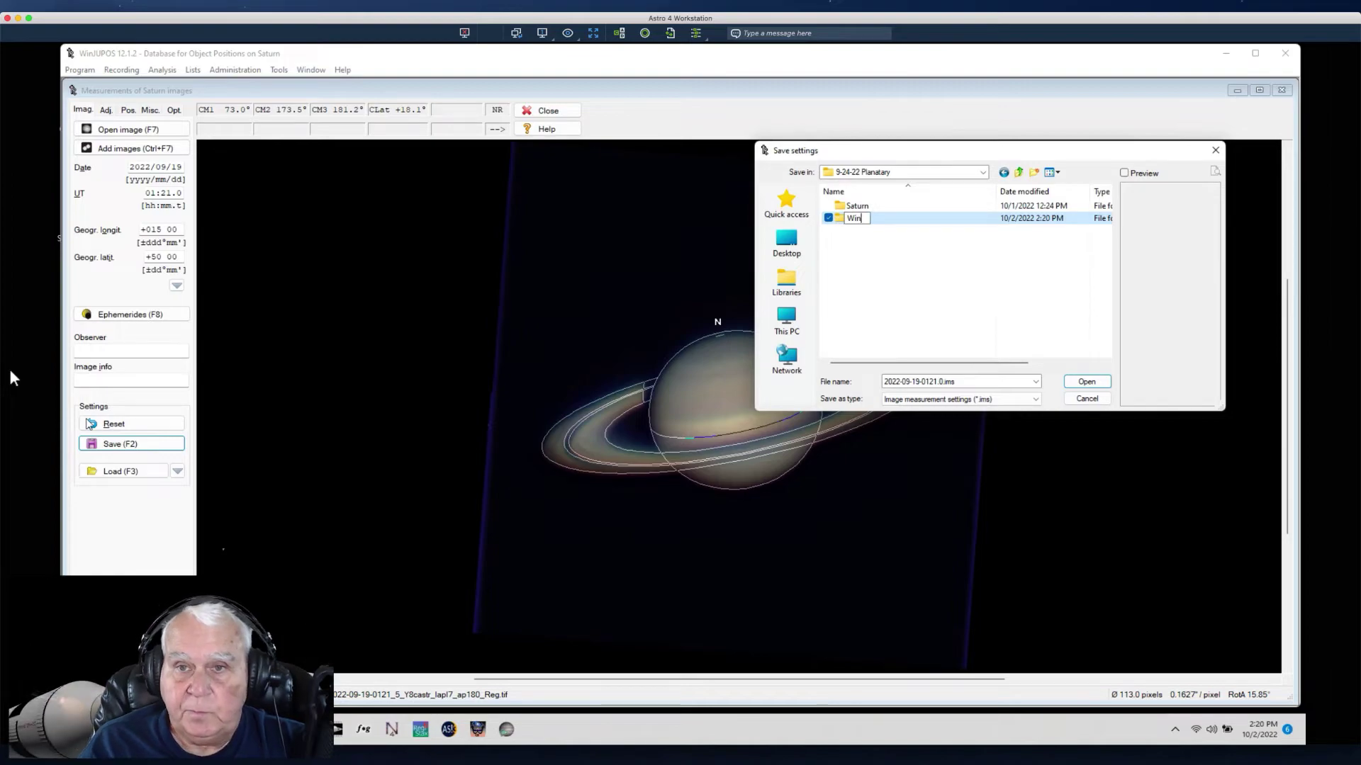
pyautogui.press('Return')
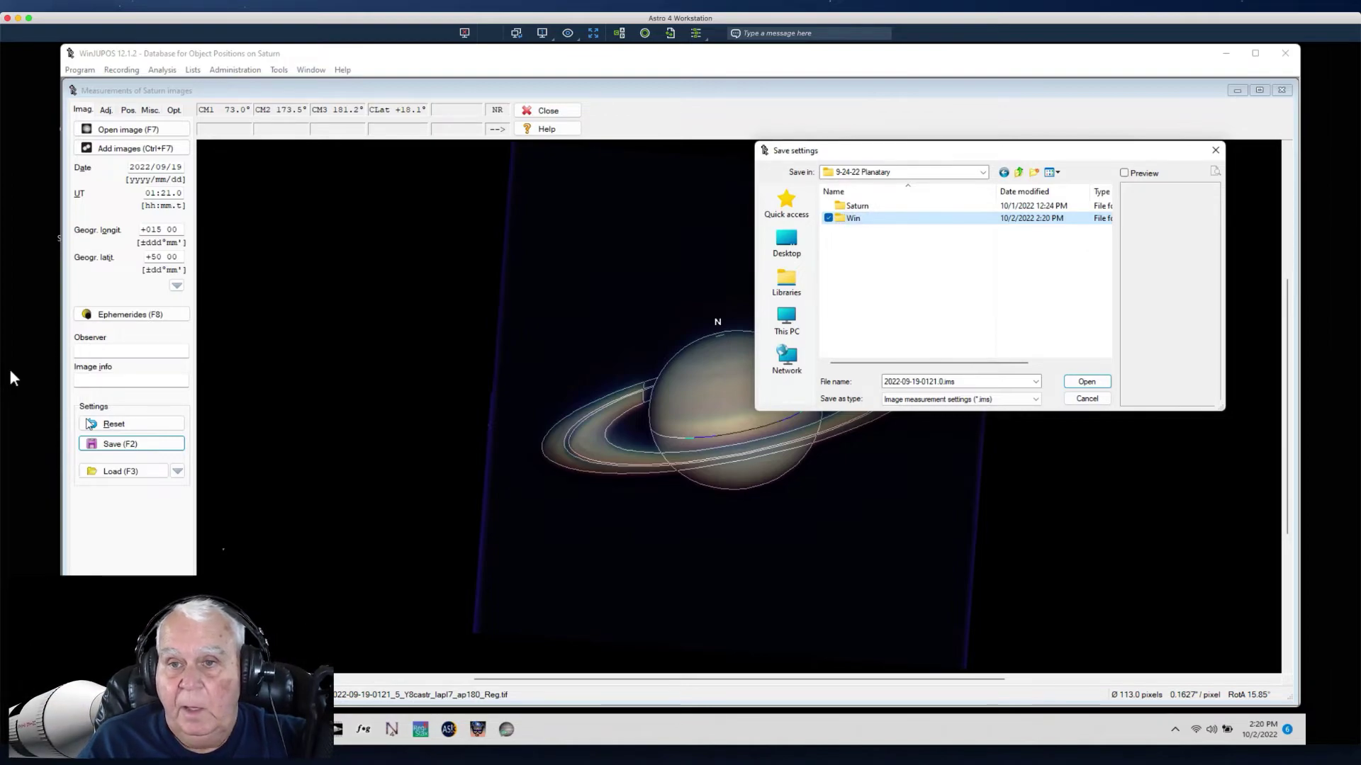
# - Save the measurement settings in the Win folder under the file name 1
pyautogui.doubleClick(843, 218)
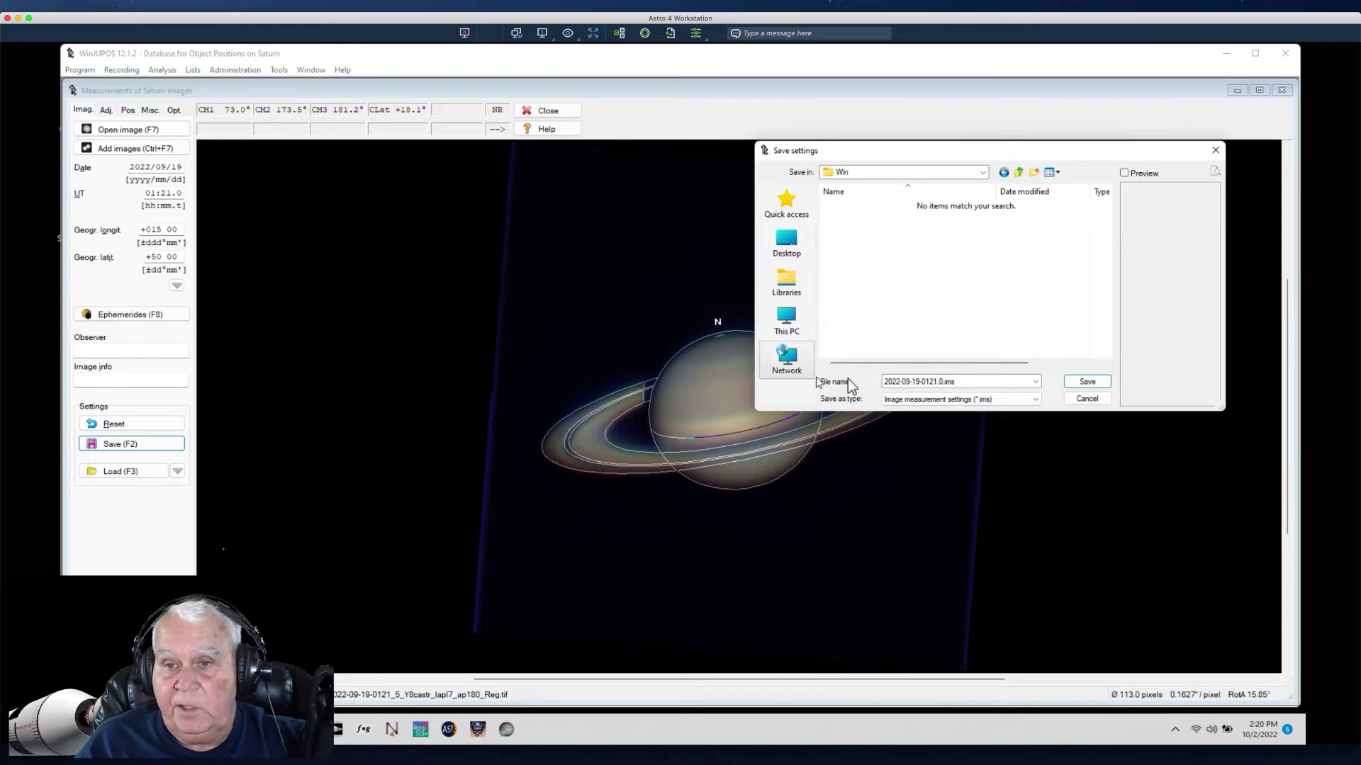
pyautogui.moveTo(957, 381); pyautogui.dragTo(773, 379)
pyautogui.write('1')
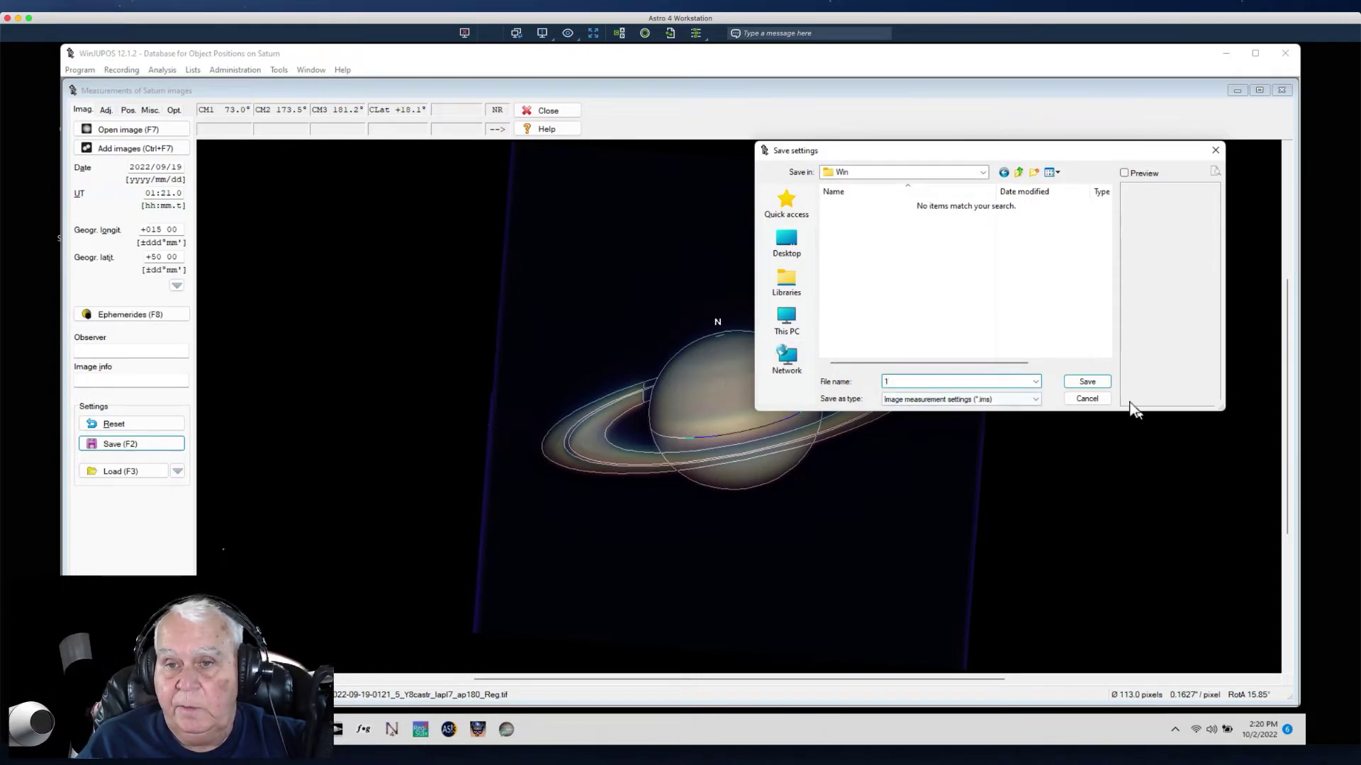
pyautogui.click(1075, 382)
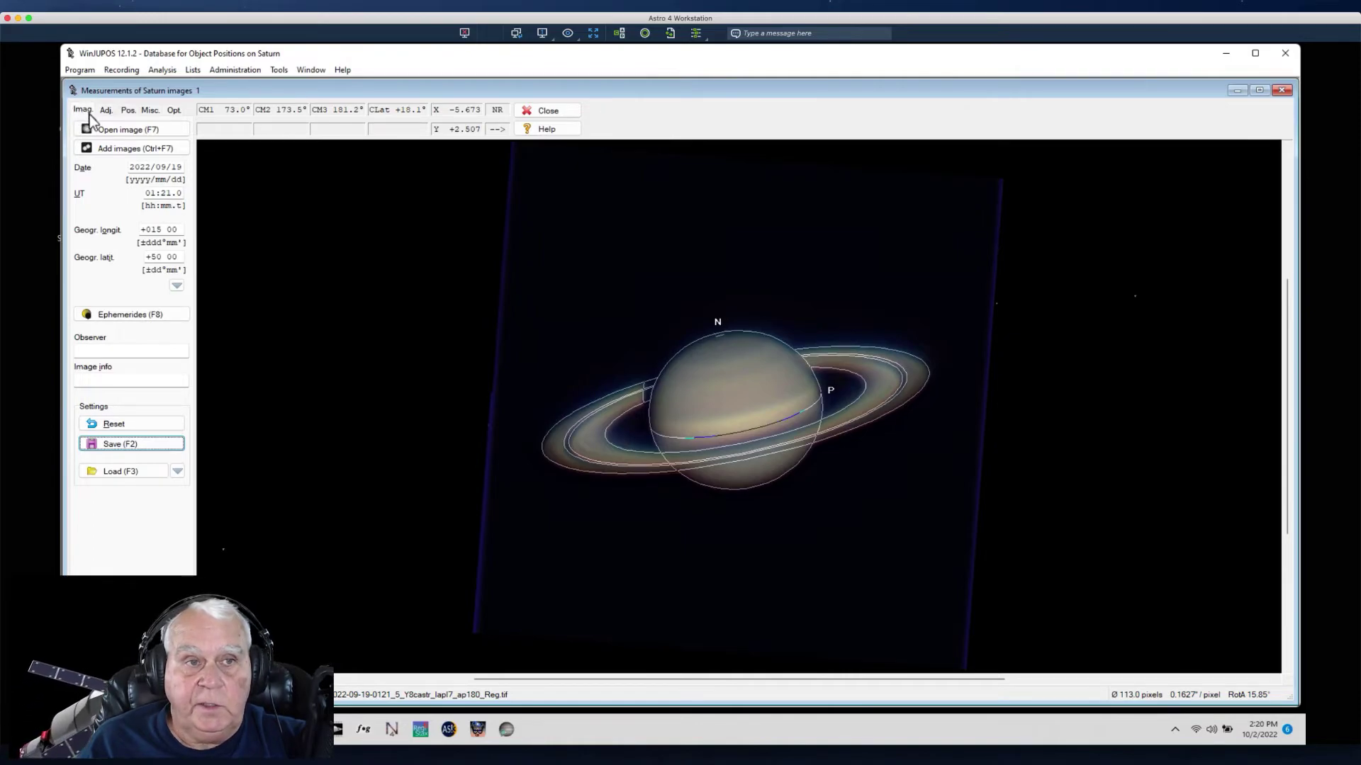
pyautogui.click(117, 130)
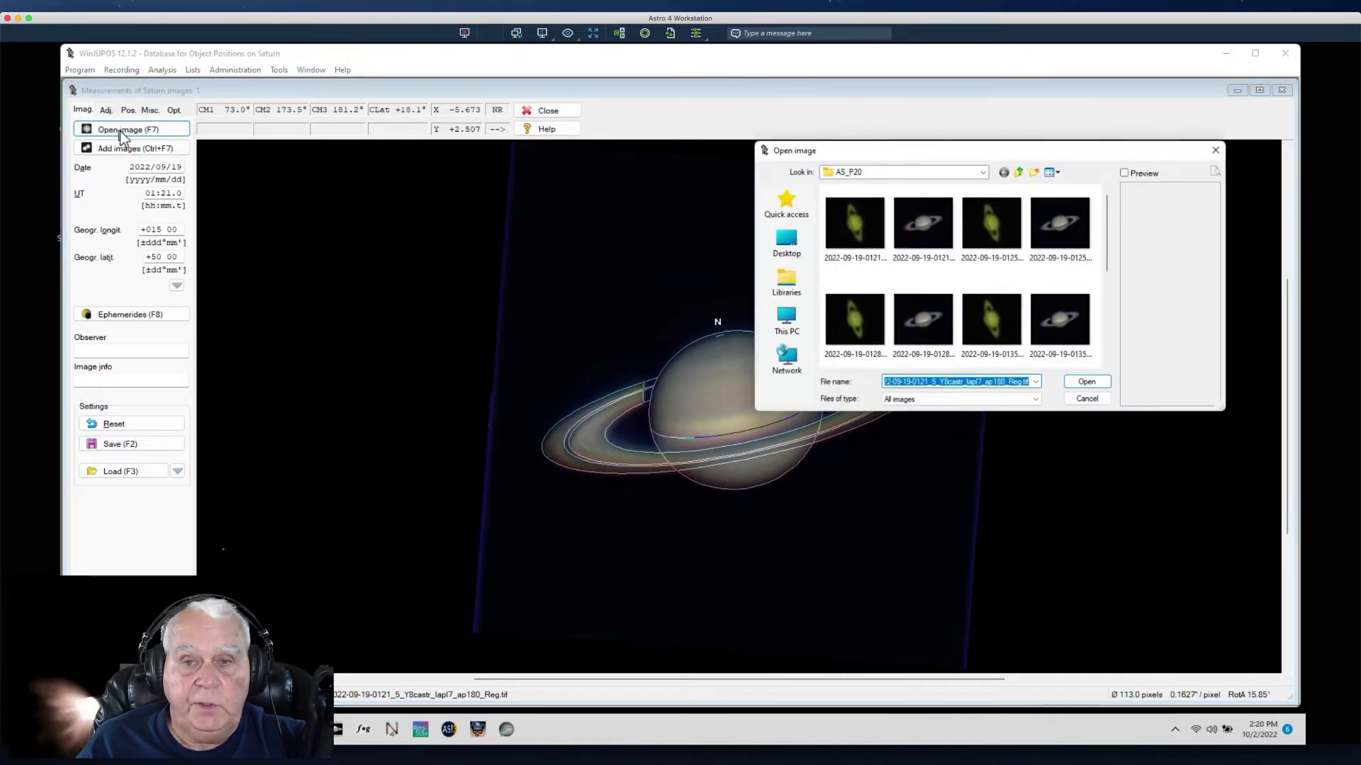
pyautogui.click(1059, 225)
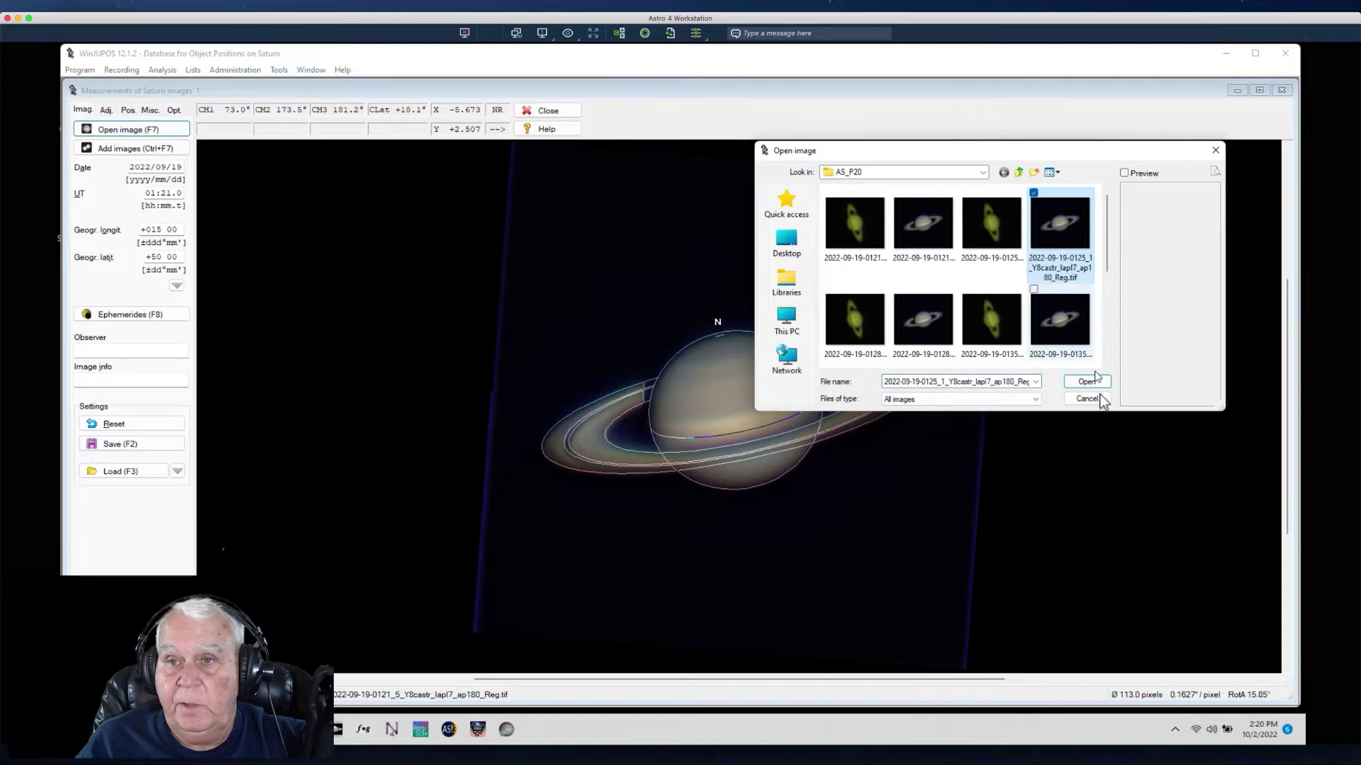
pyautogui.click(1088, 381)
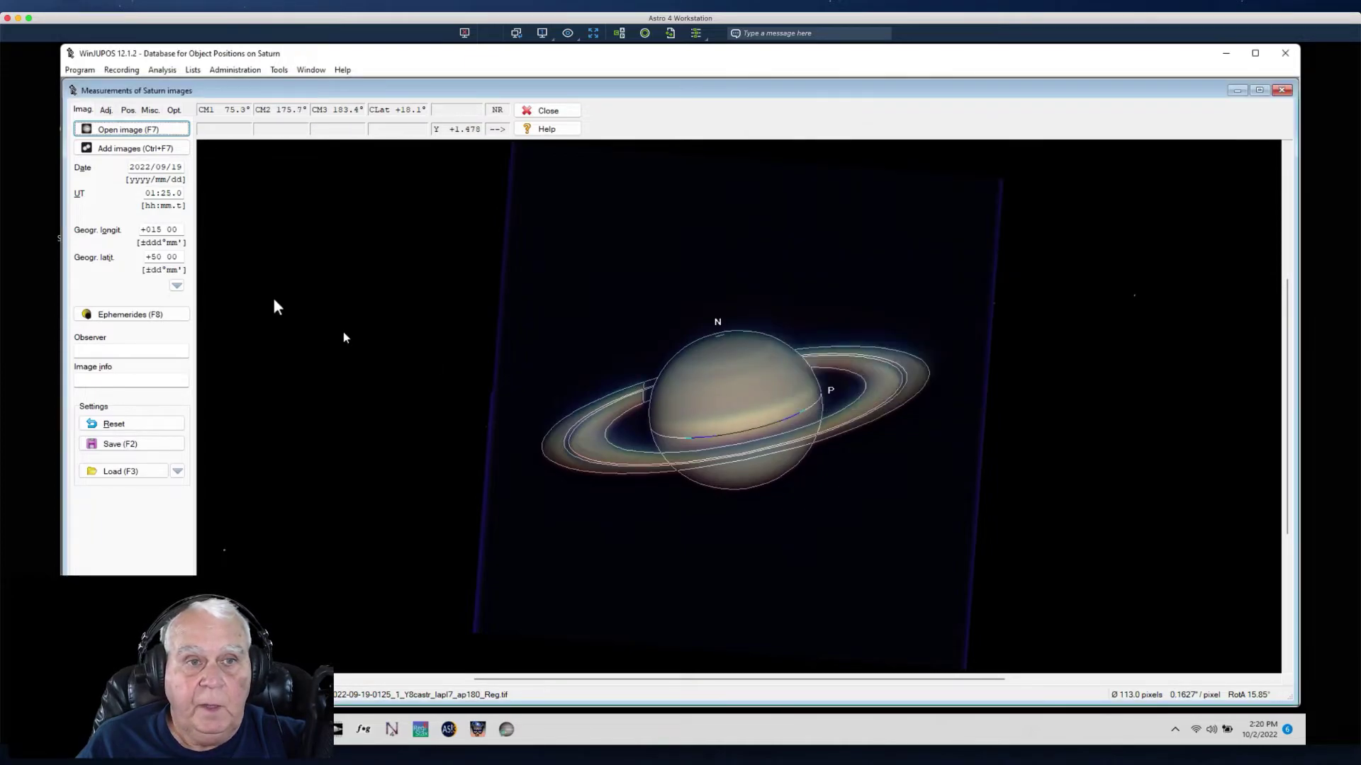
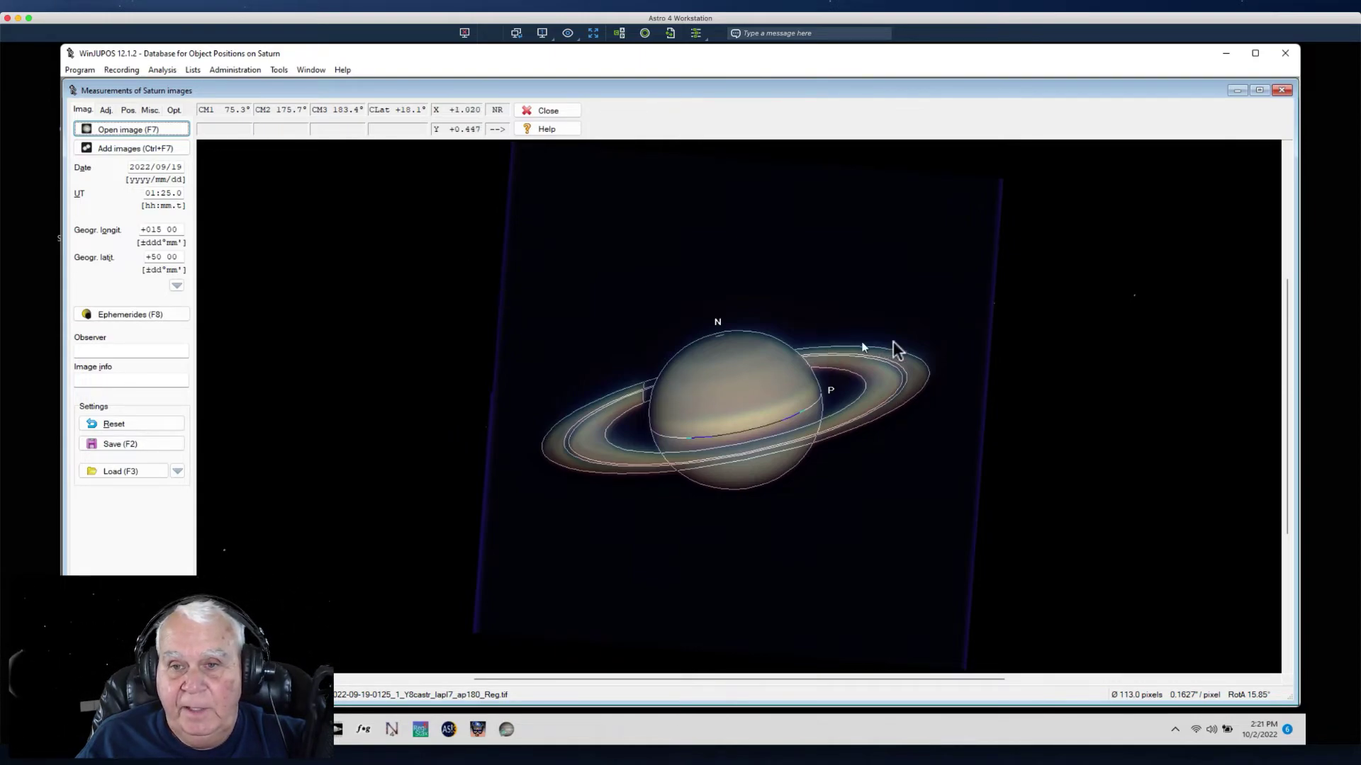
pyautogui.click(121, 445)
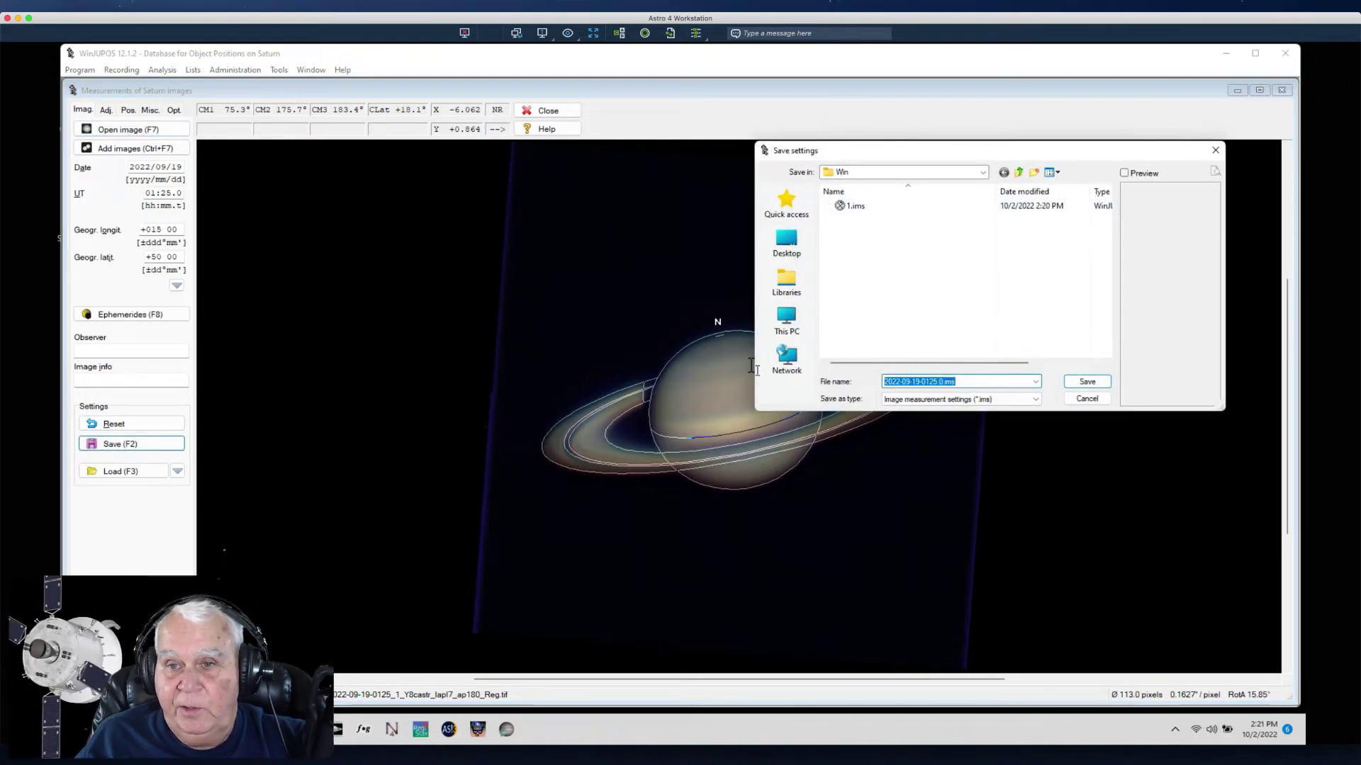
pyautogui.click(1087, 382)
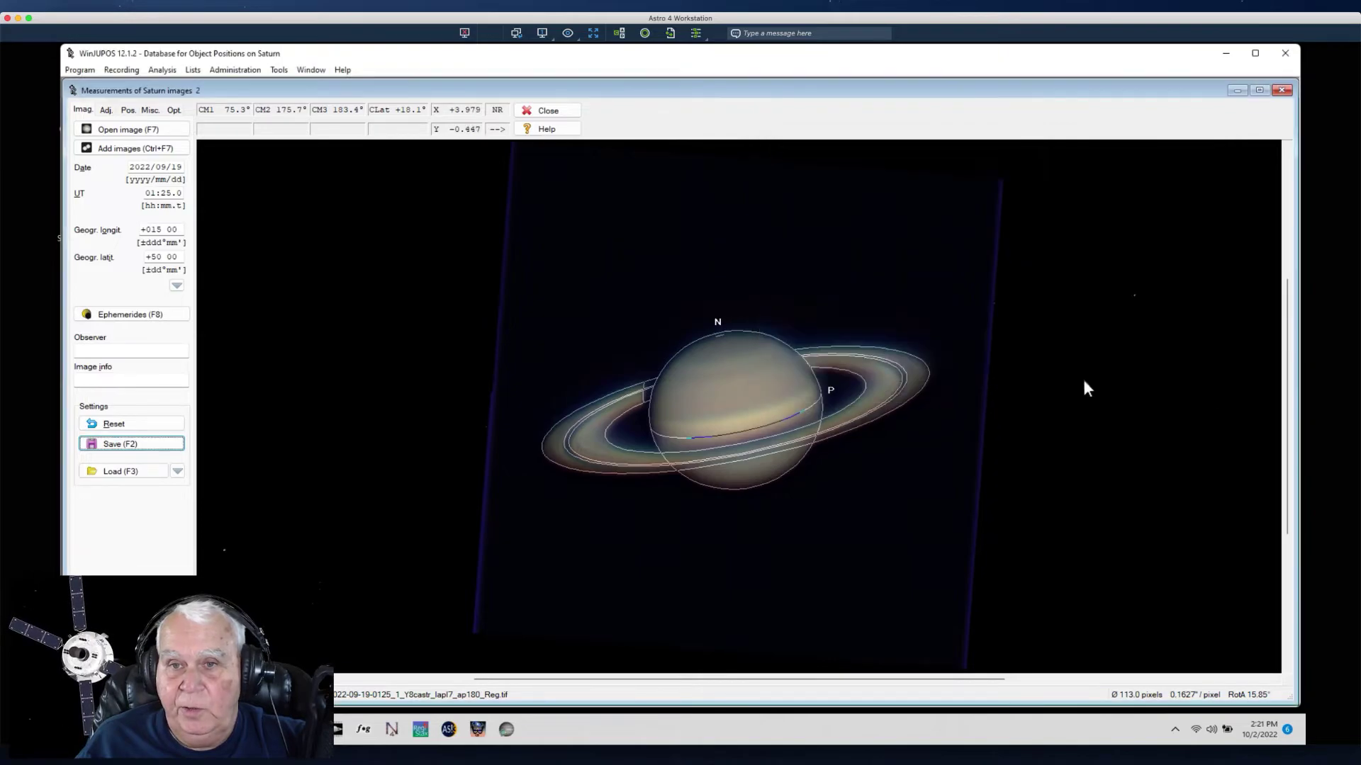
pyautogui.click(113, 131)
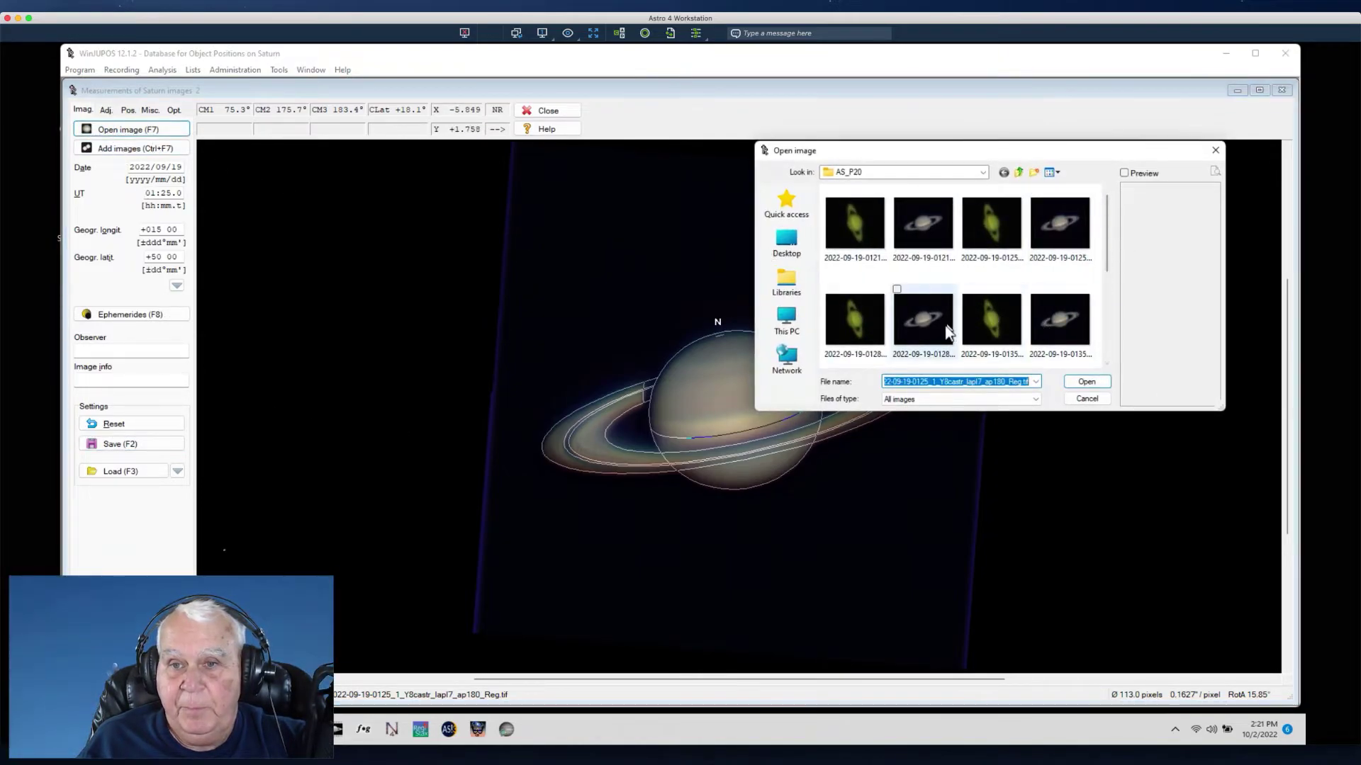
pyautogui.click(948, 333)
pyautogui.click(1085, 381)
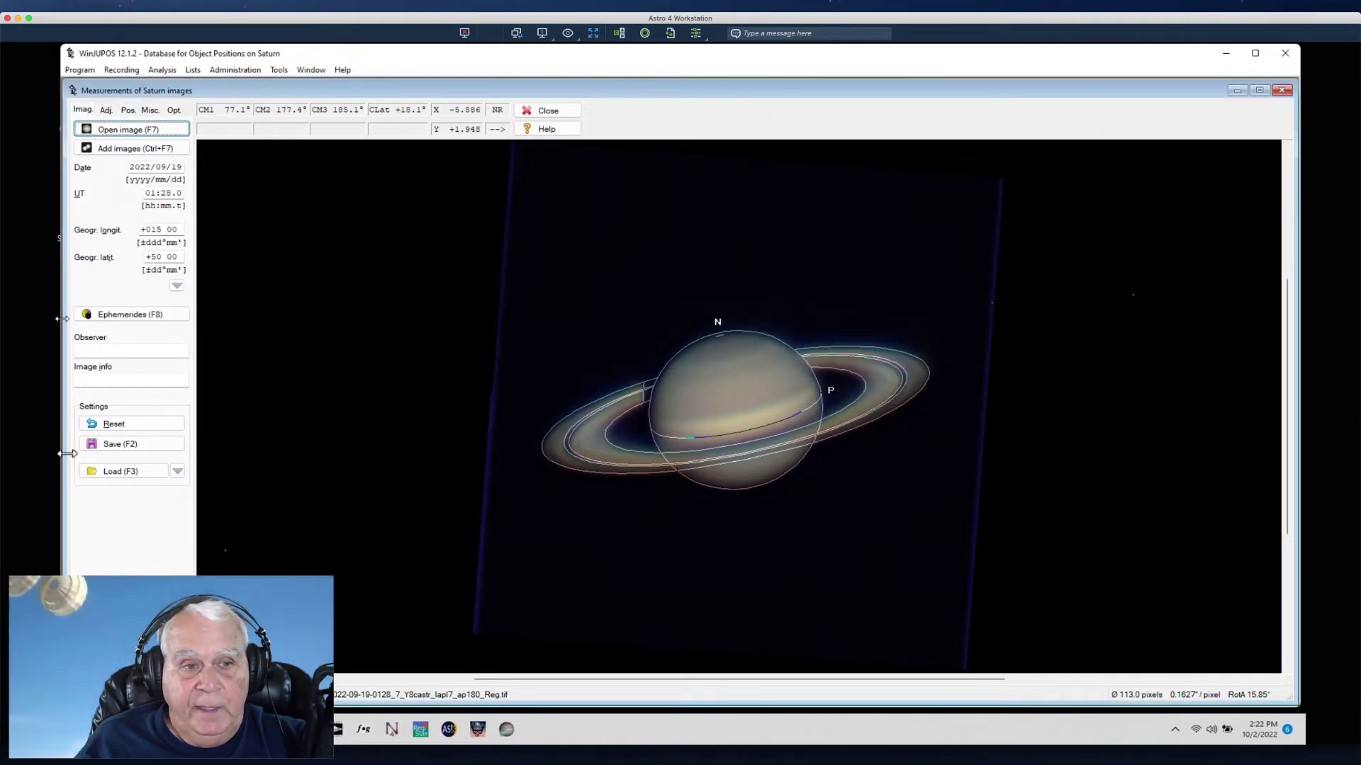
pyautogui.click(106, 447)
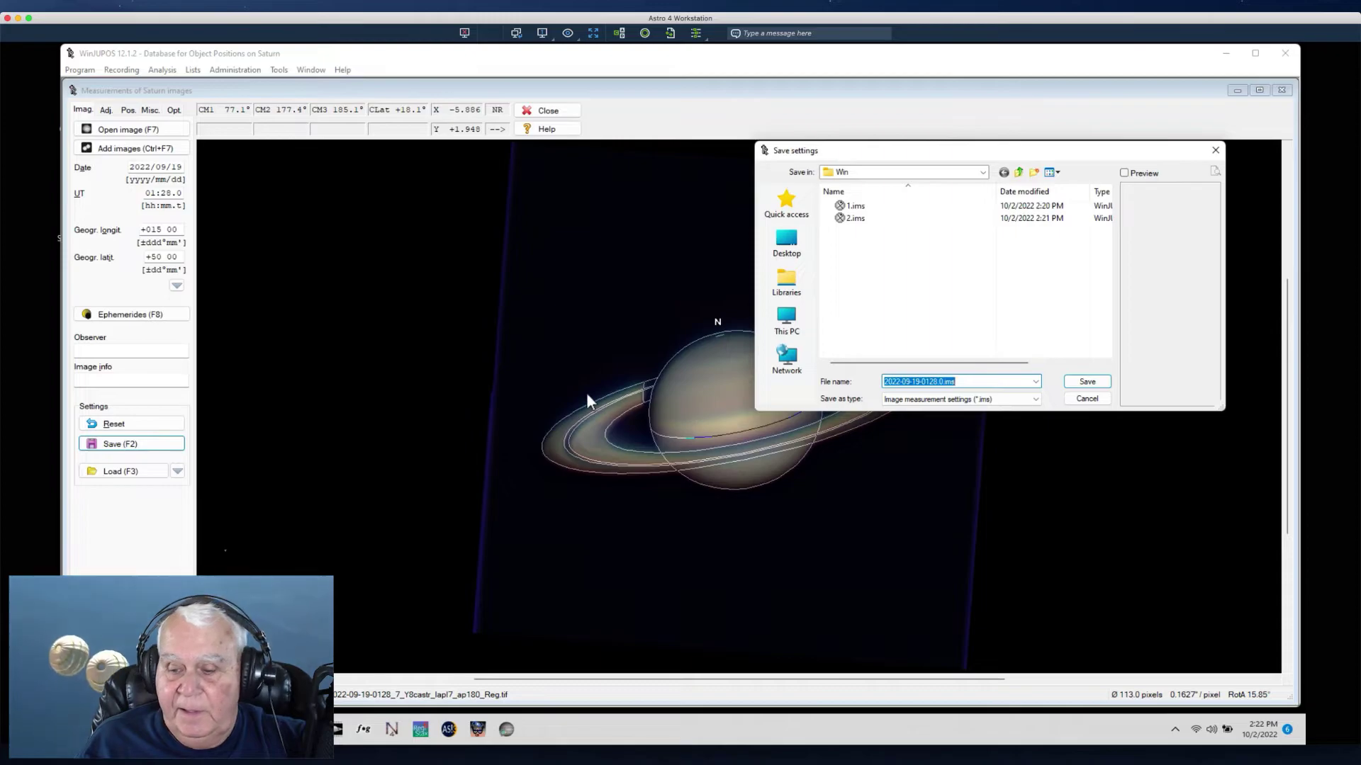
pyautogui.write('3')
pyautogui.click(1086, 383)
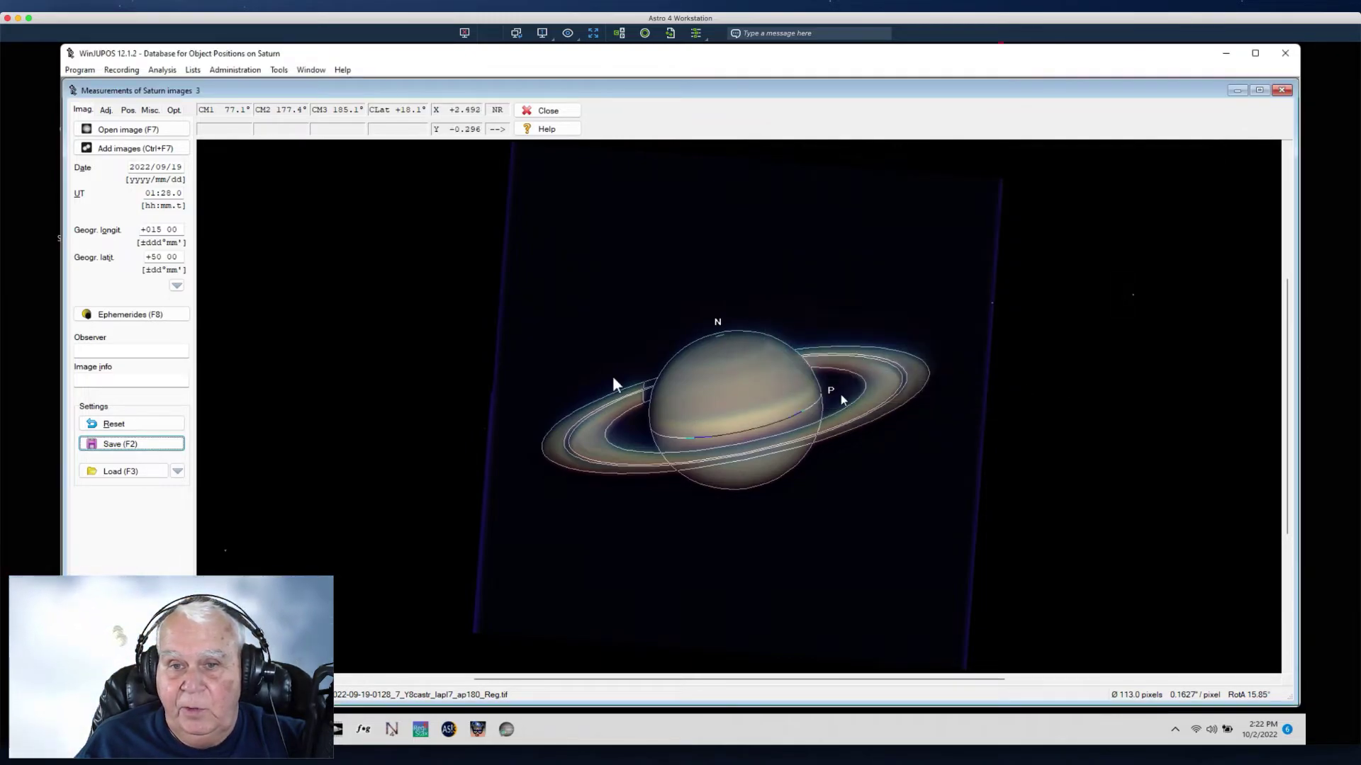
pyautogui.click(105, 133)
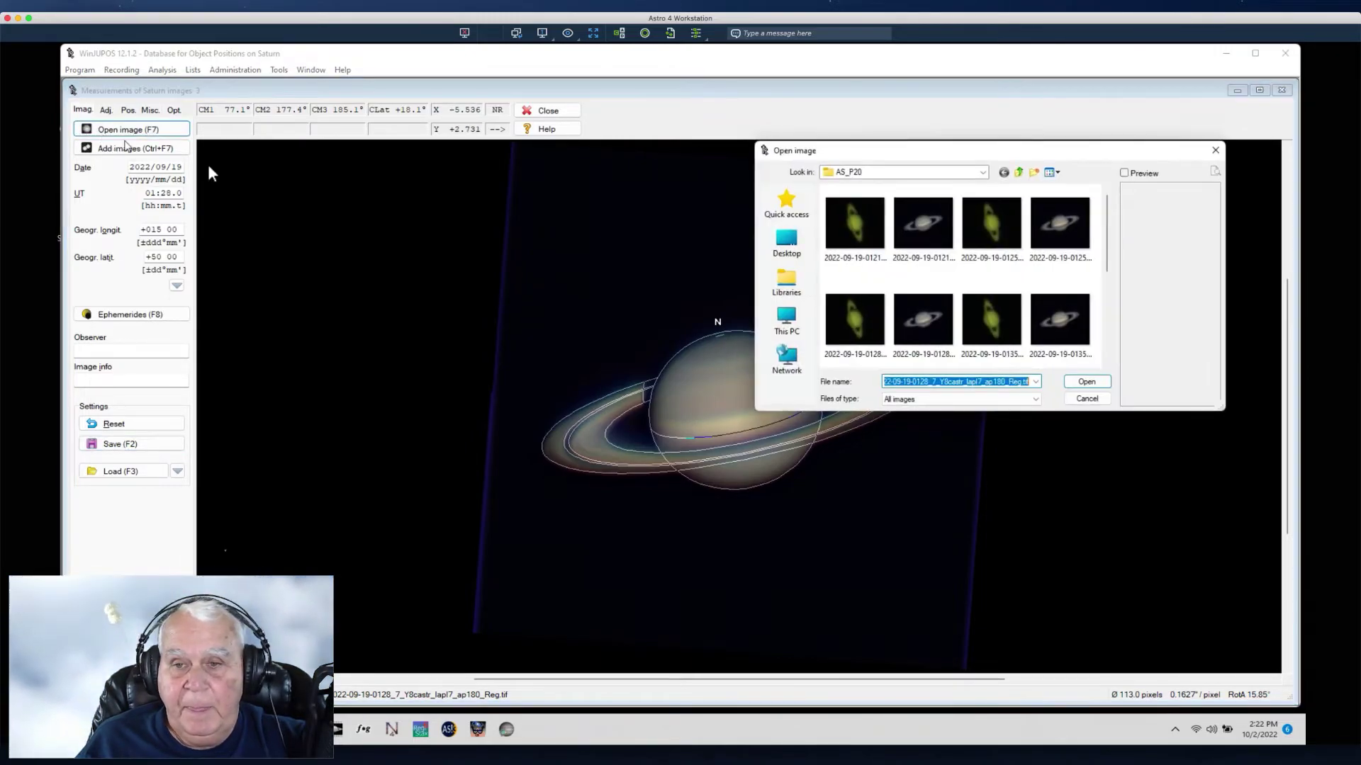
pyautogui.click(1056, 322)
pyautogui.click(1086, 383)
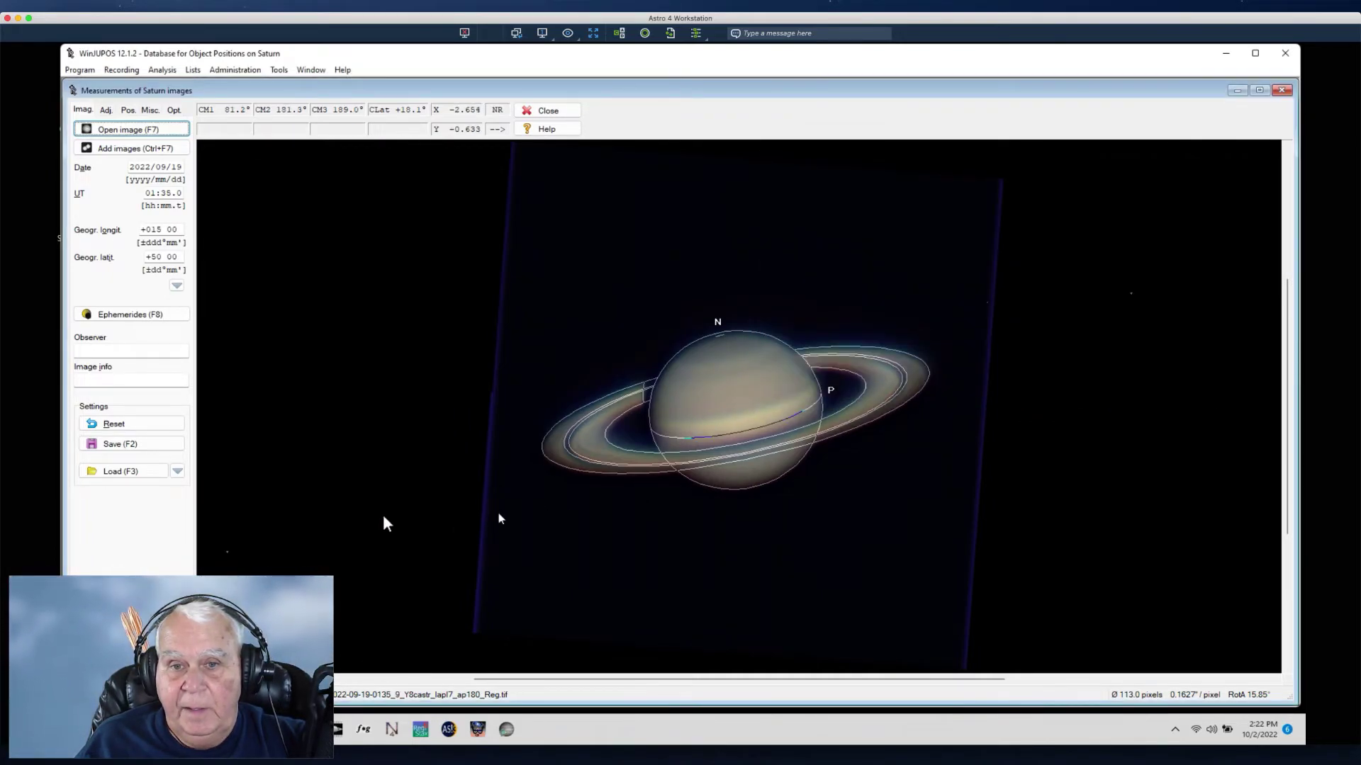
pyautogui.click(117, 444)
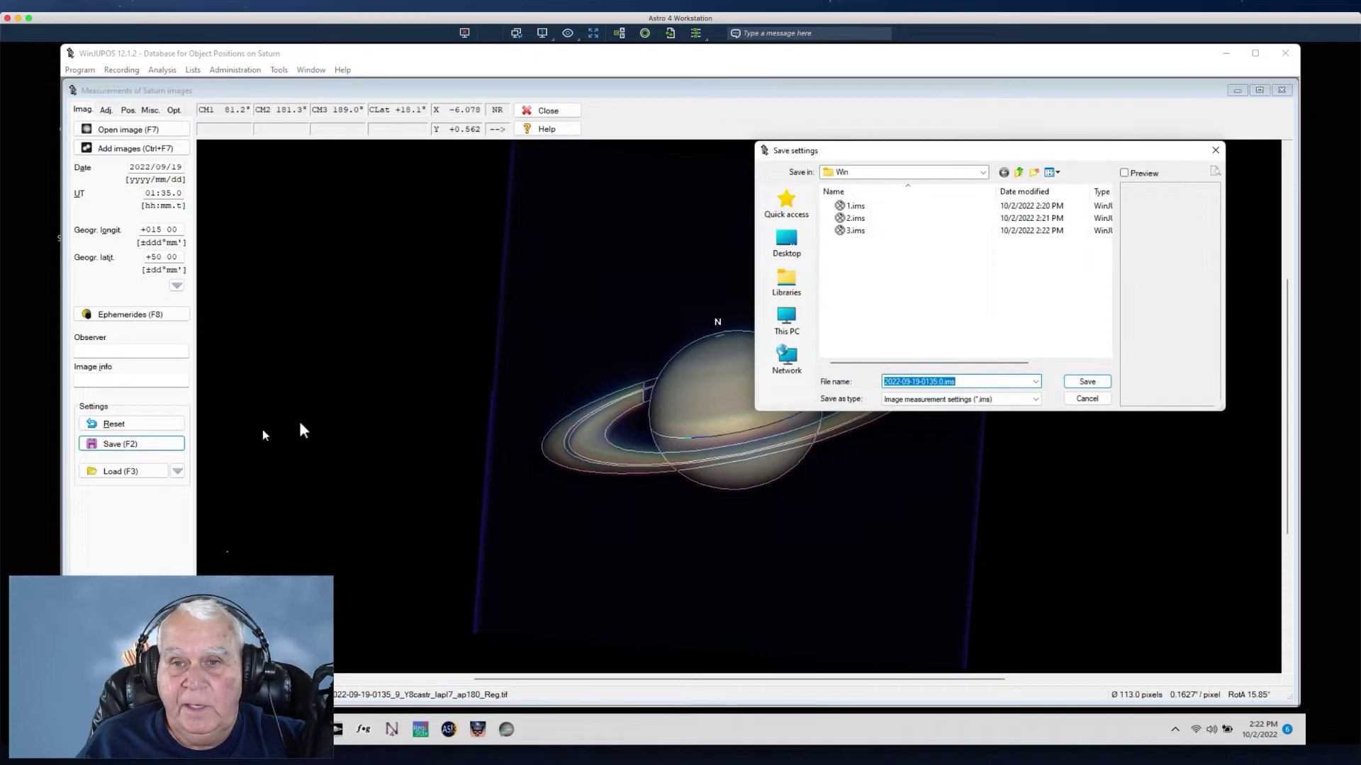
pyautogui.write('4')
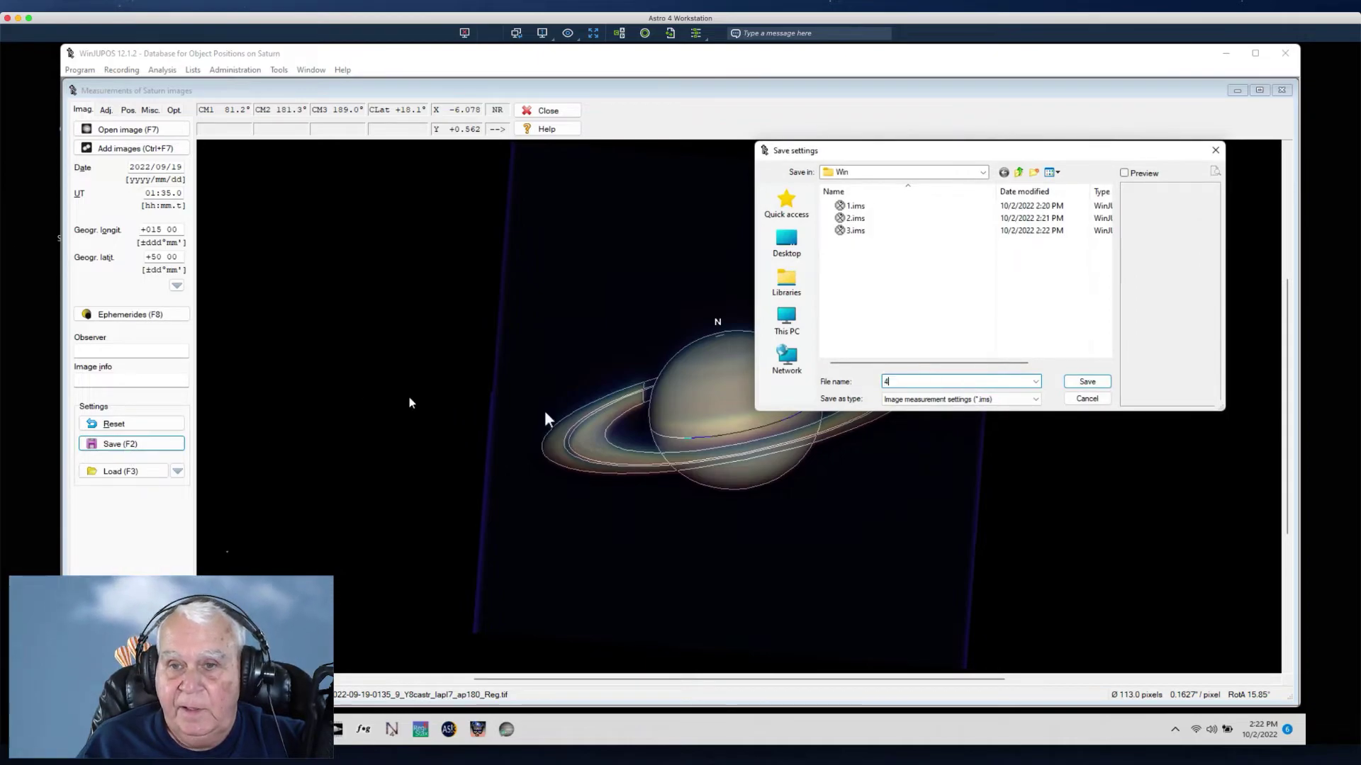
pyautogui.click(1087, 382)
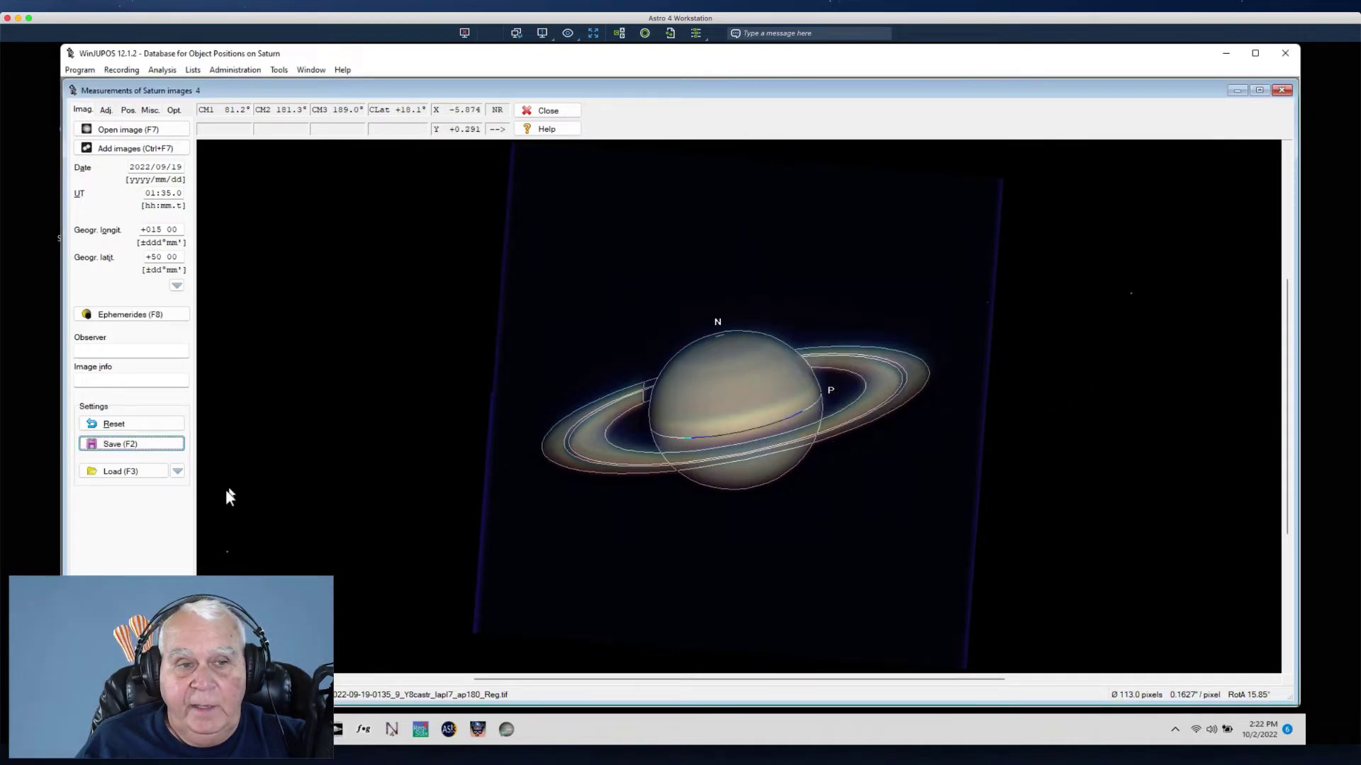
pyautogui.click(112, 130)
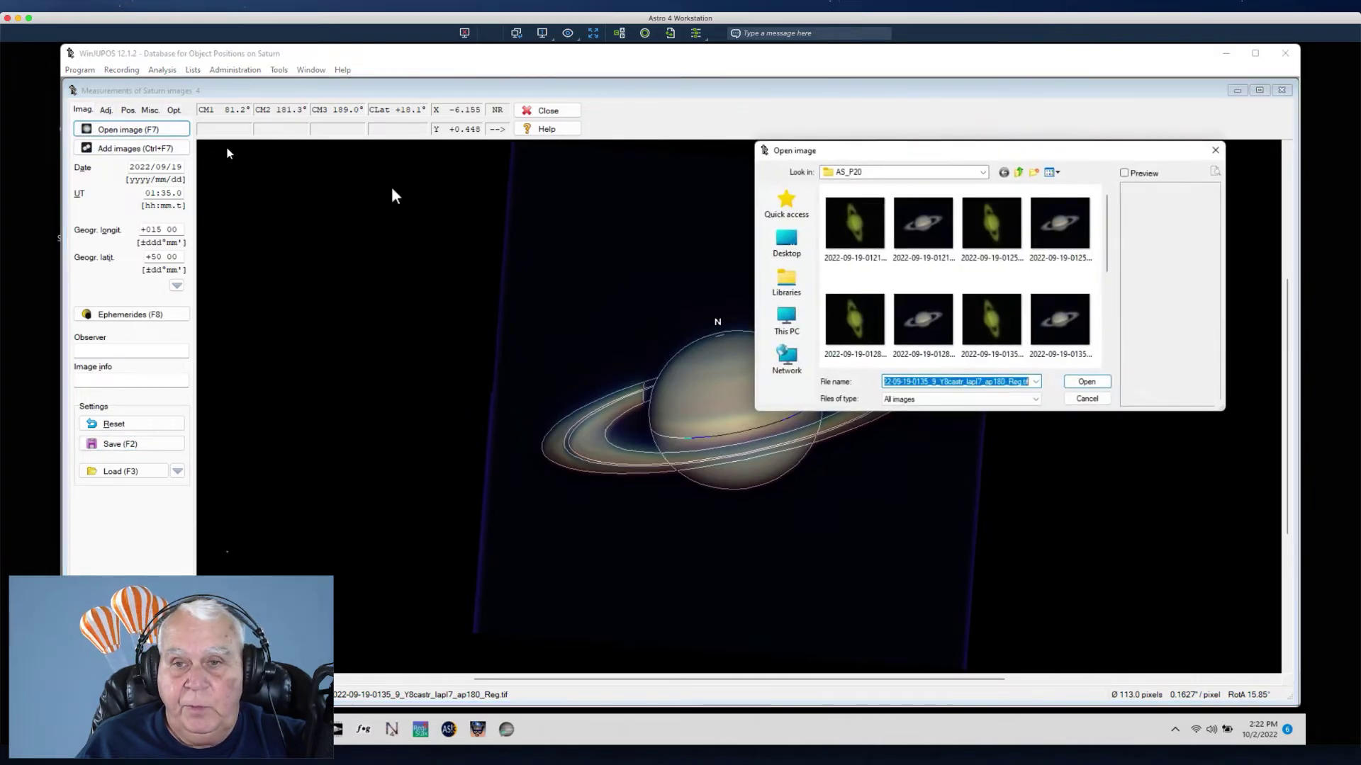
pyautogui.moveTo(1107, 252); pyautogui.dragTo(1110, 292)
pyautogui.click(921, 316)
pyautogui.click(1086, 381)
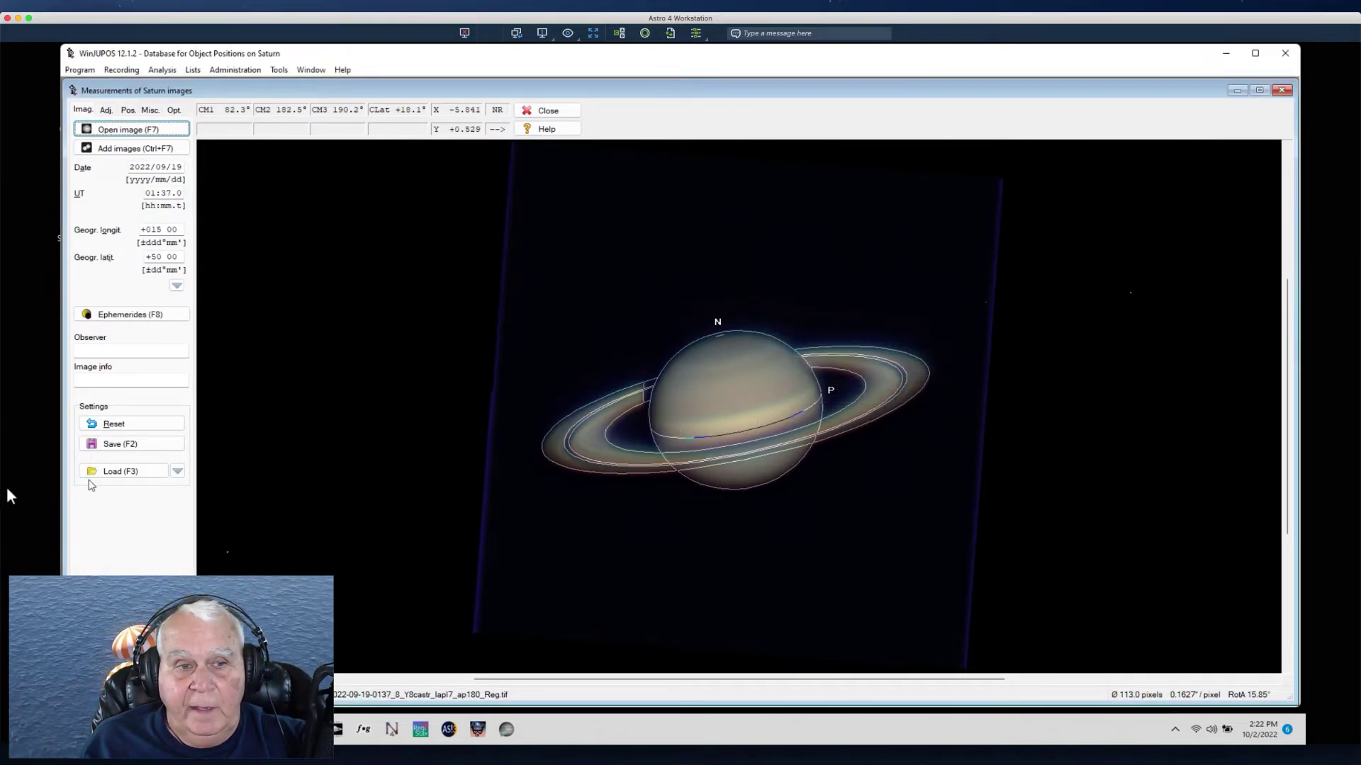
pyautogui.click(113, 446)
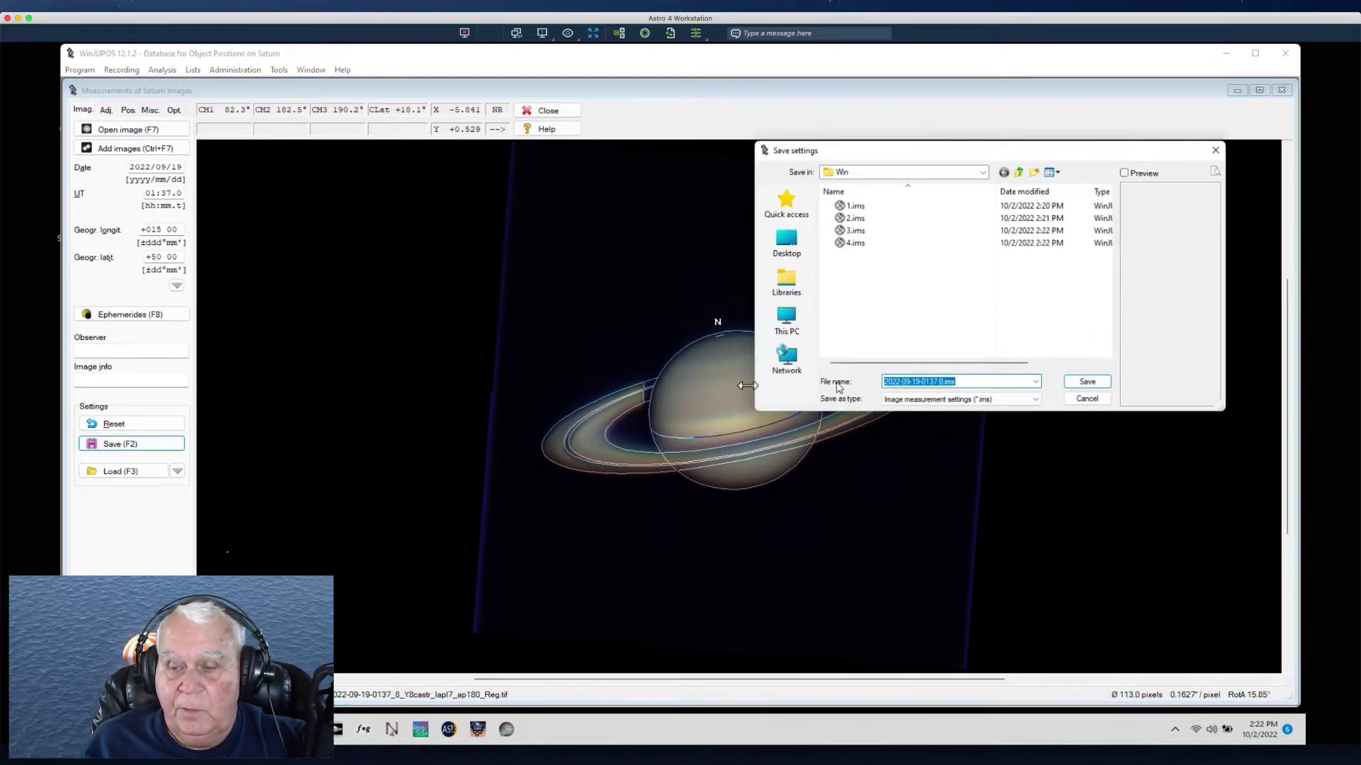
pyautogui.write('5')
pyautogui.press('Return')
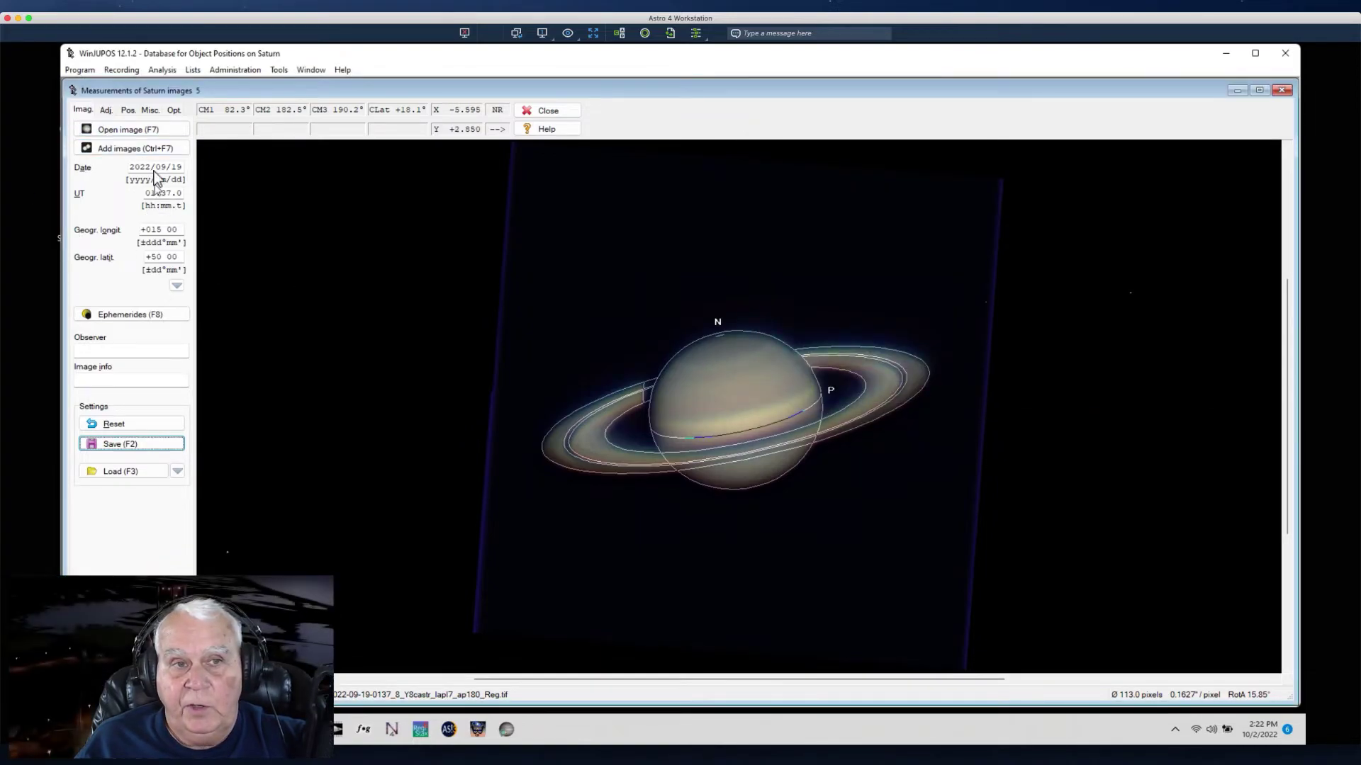
pyautogui.click(126, 129)
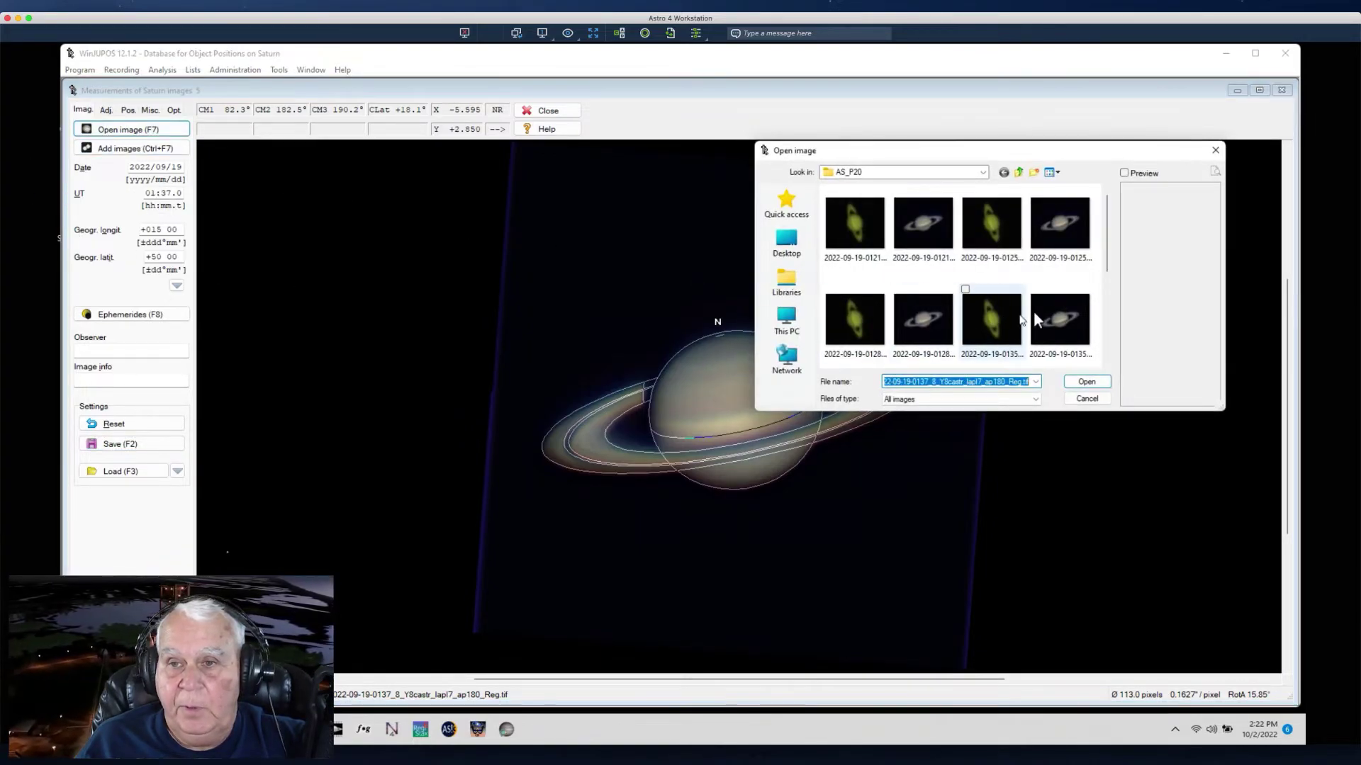
pyautogui.moveTo(1106, 246); pyautogui.dragTo(1107, 308)
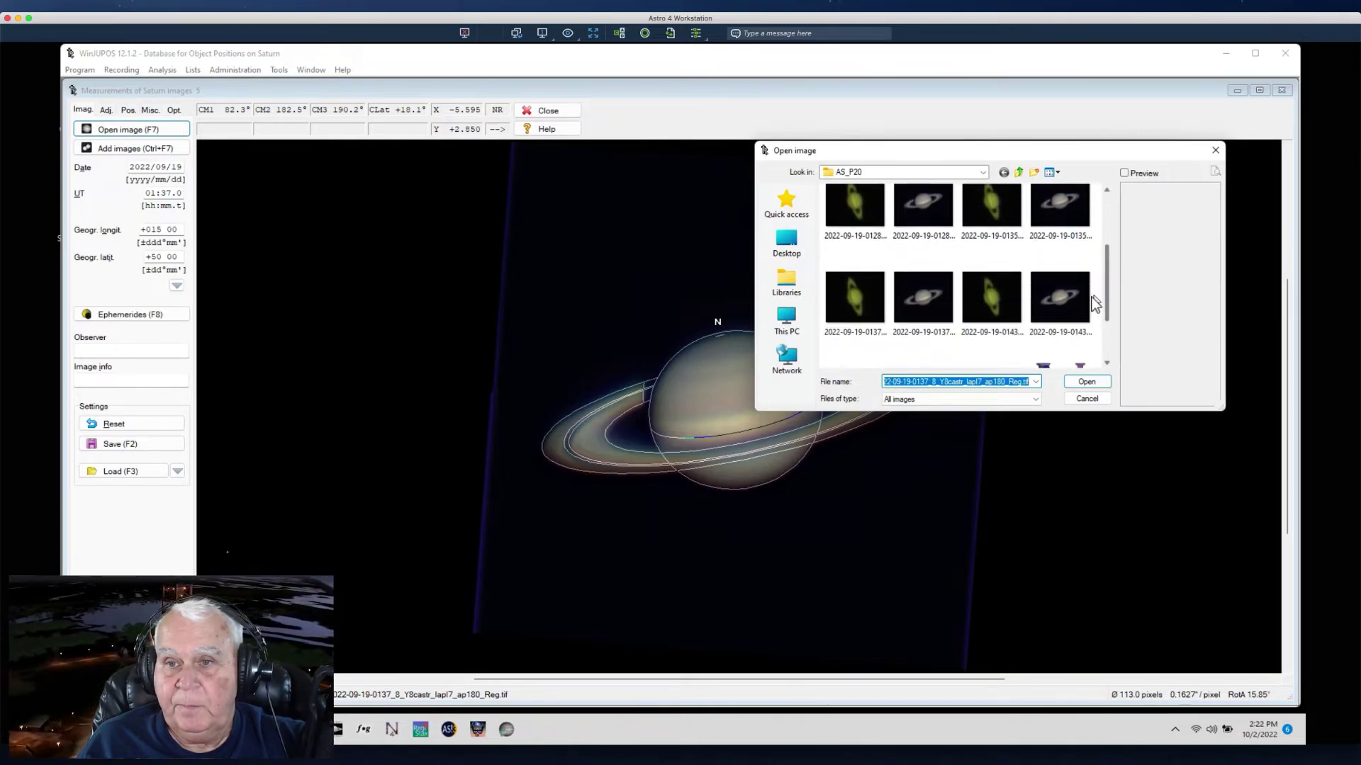
pyautogui.click(1060, 298)
pyautogui.click(1079, 382)
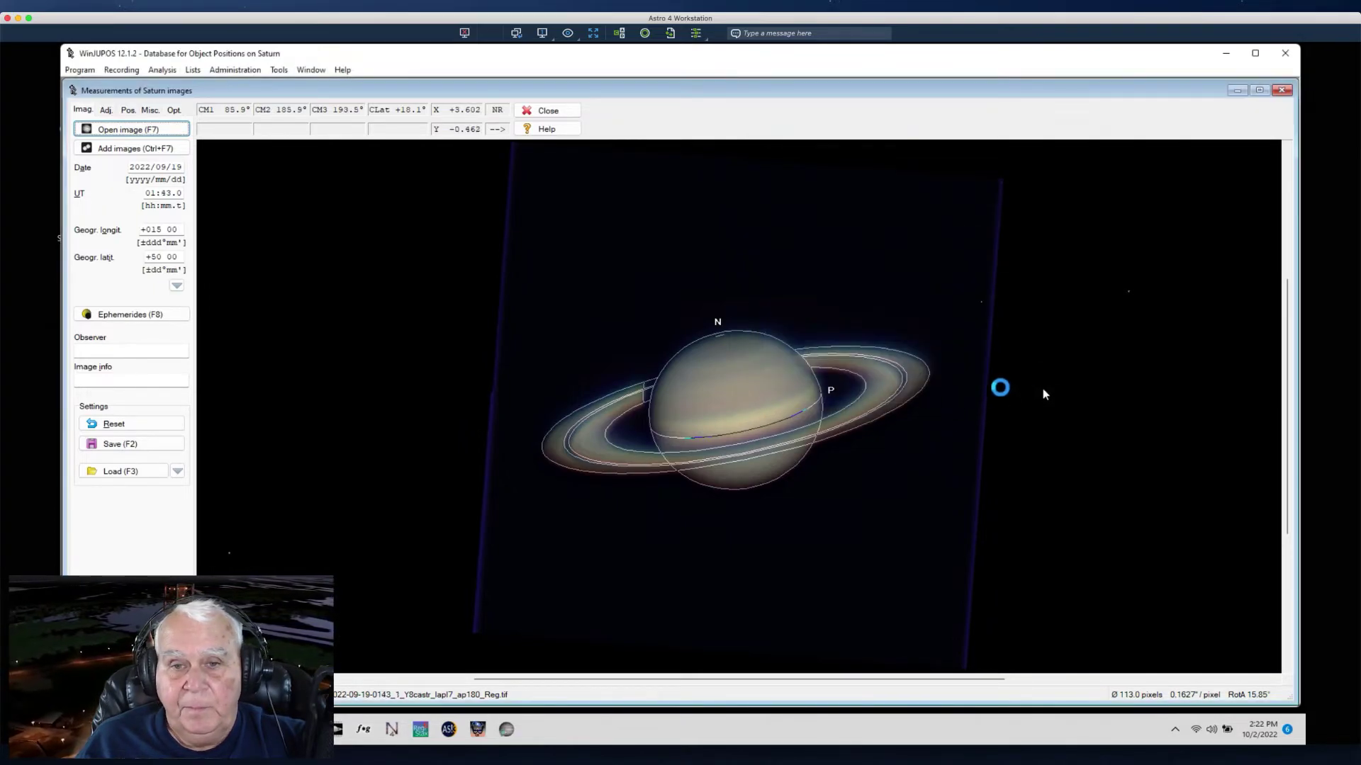
pyautogui.click(105, 446)
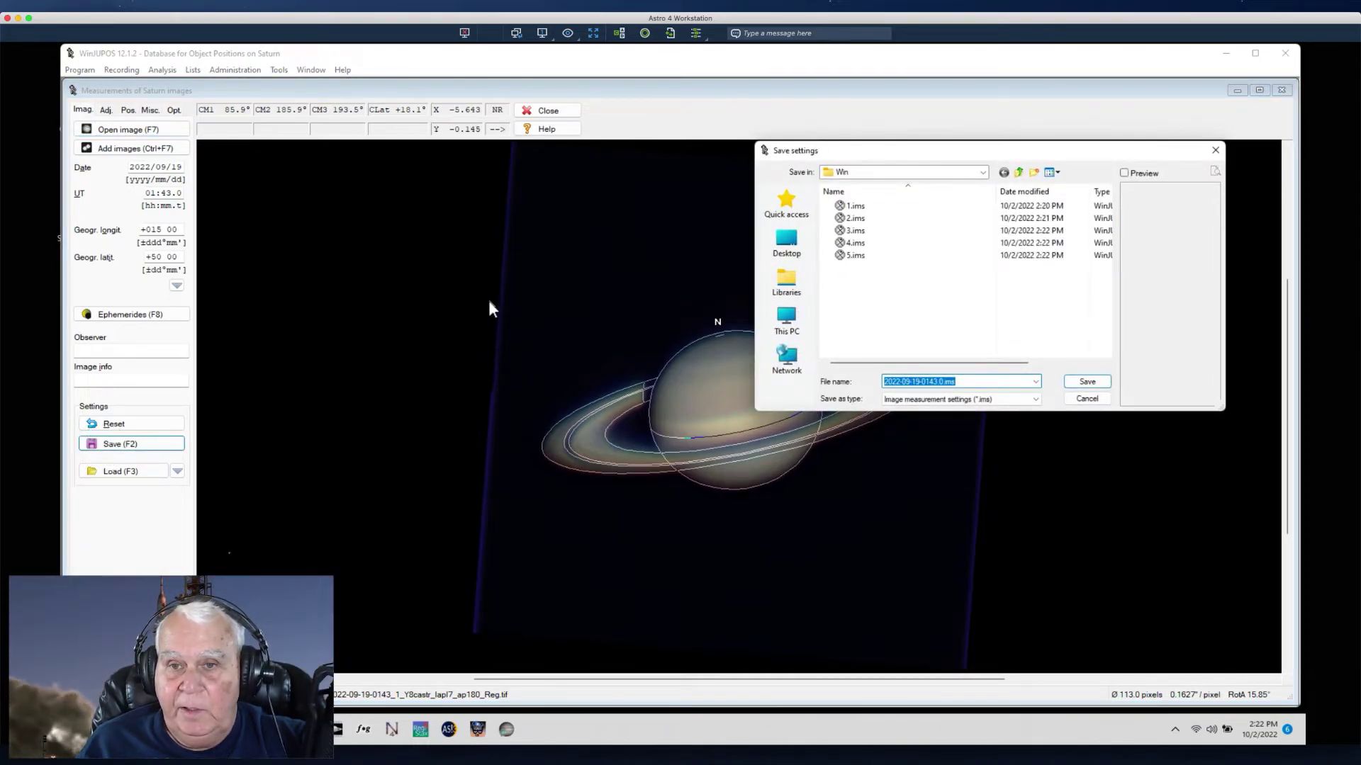
pyautogui.write('6')
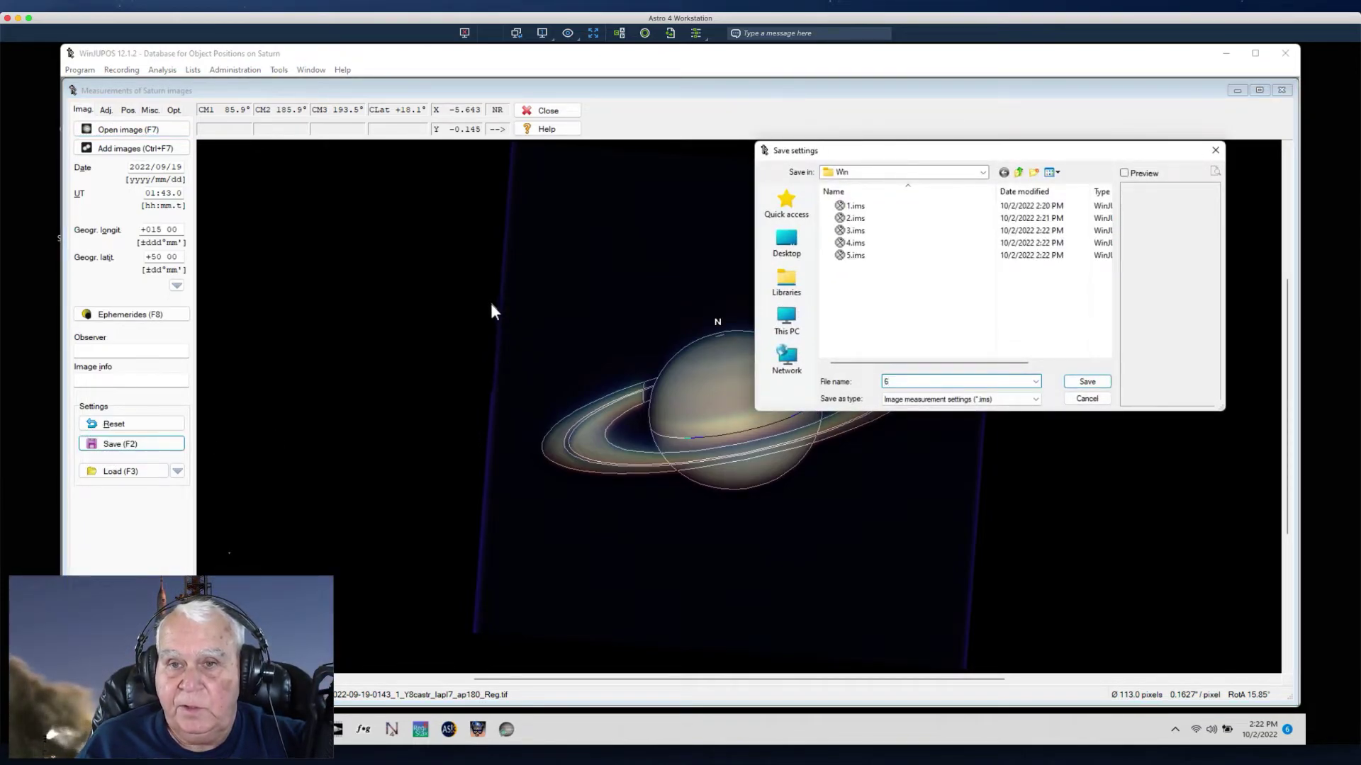
pyautogui.press('Return')
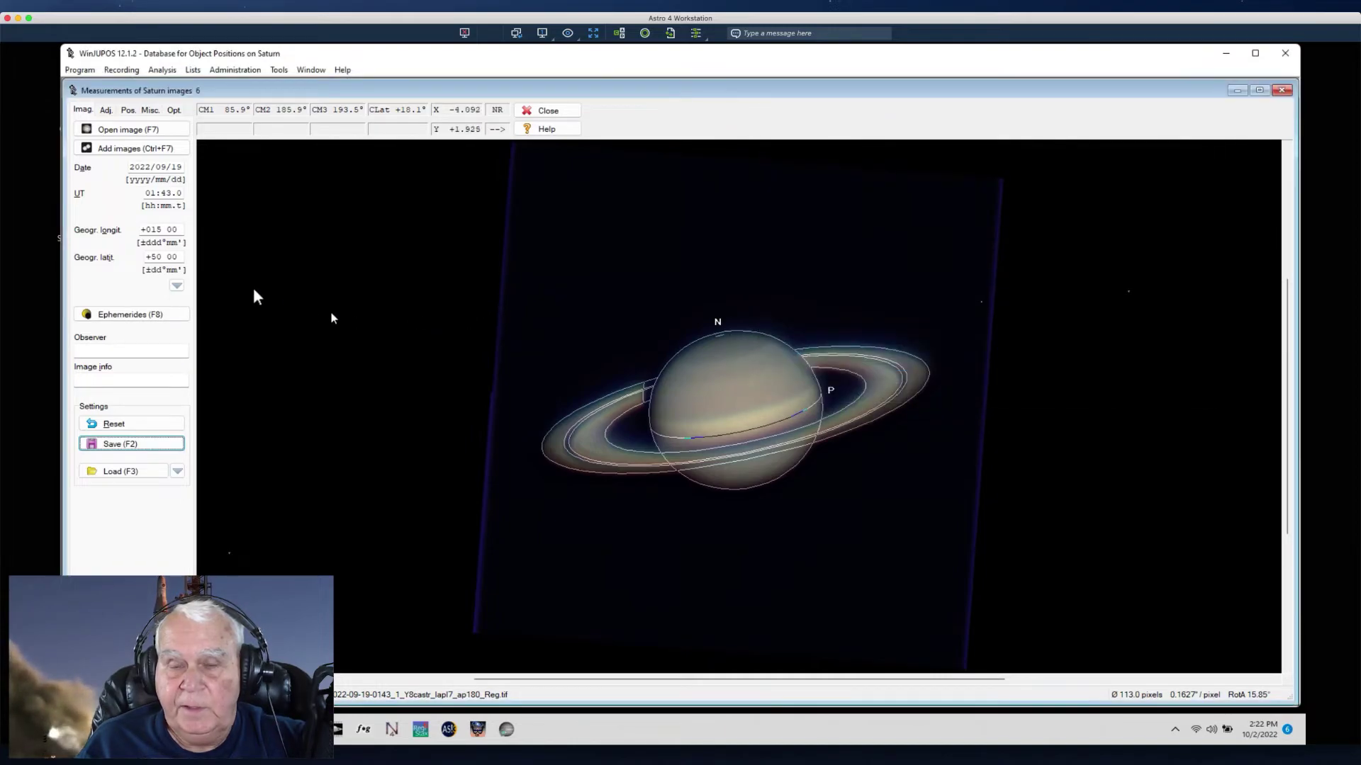
pyautogui.click(122, 132)
pyautogui.moveTo(1109, 260); pyautogui.dragTo(1124, 336)
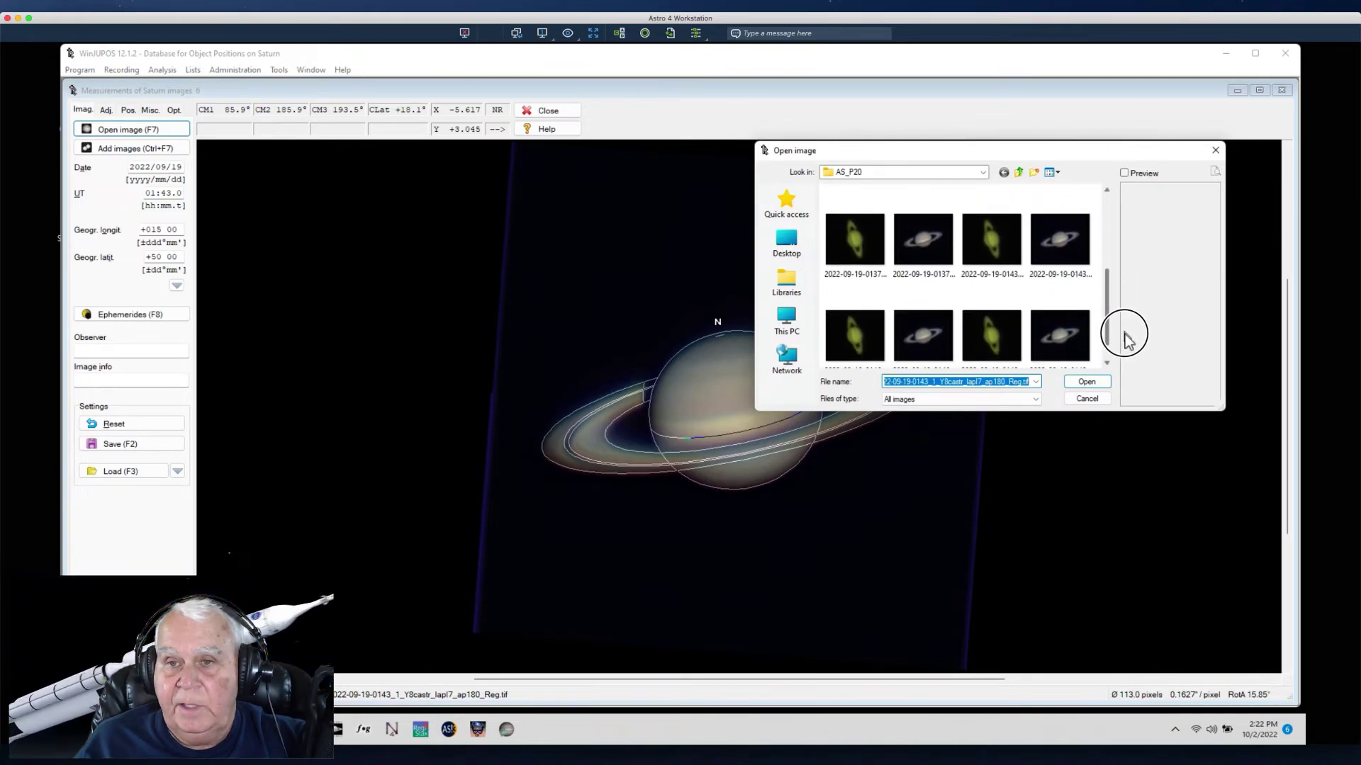
pyautogui.click(924, 346)
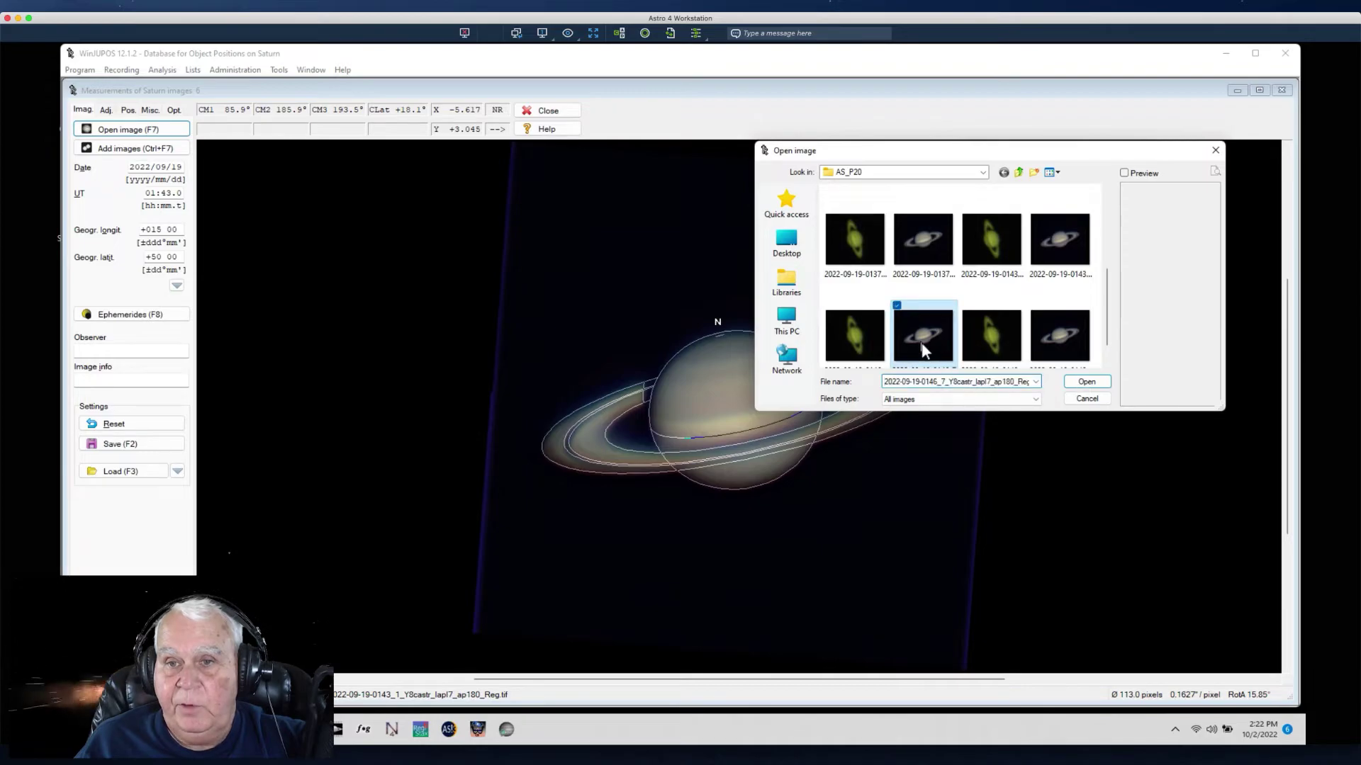
pyautogui.click(1086, 382)
pyautogui.click(121, 442)
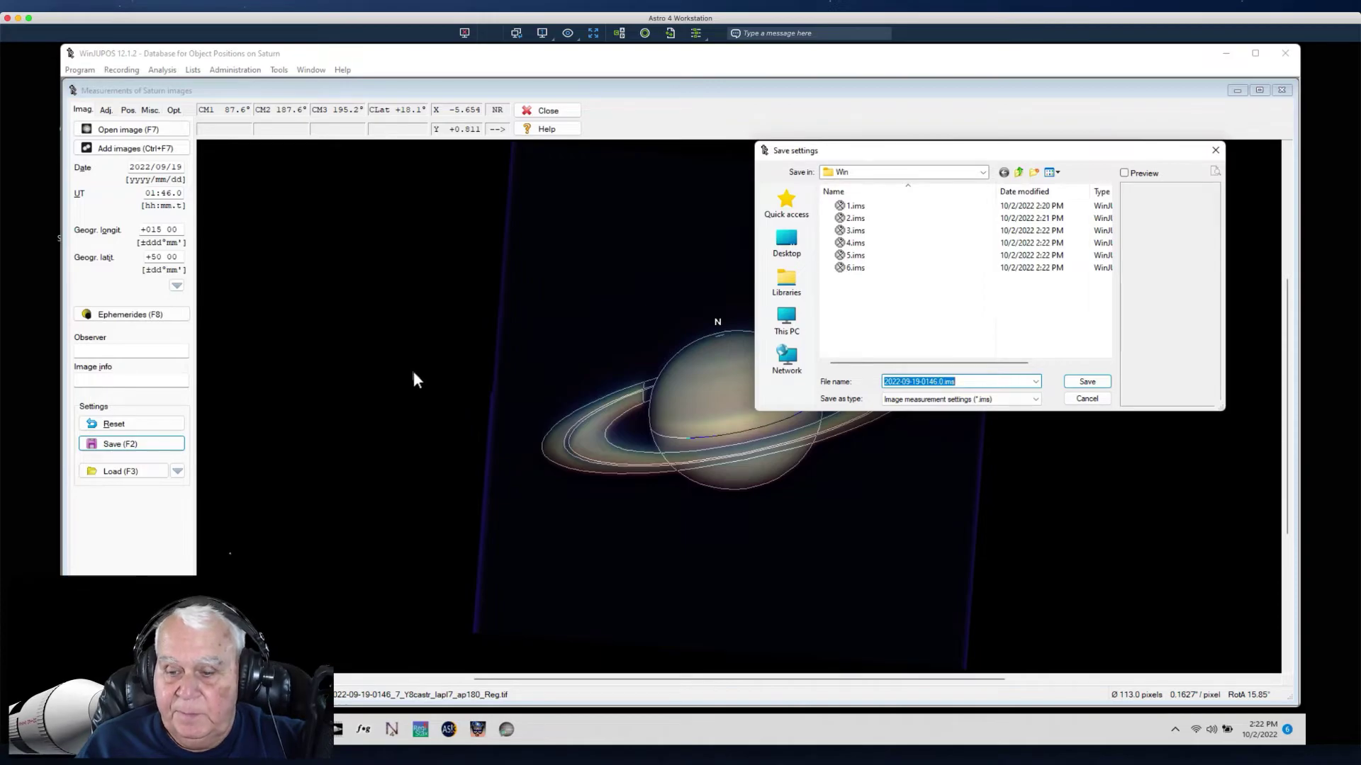
pyautogui.write('7')
pyautogui.press('Return')
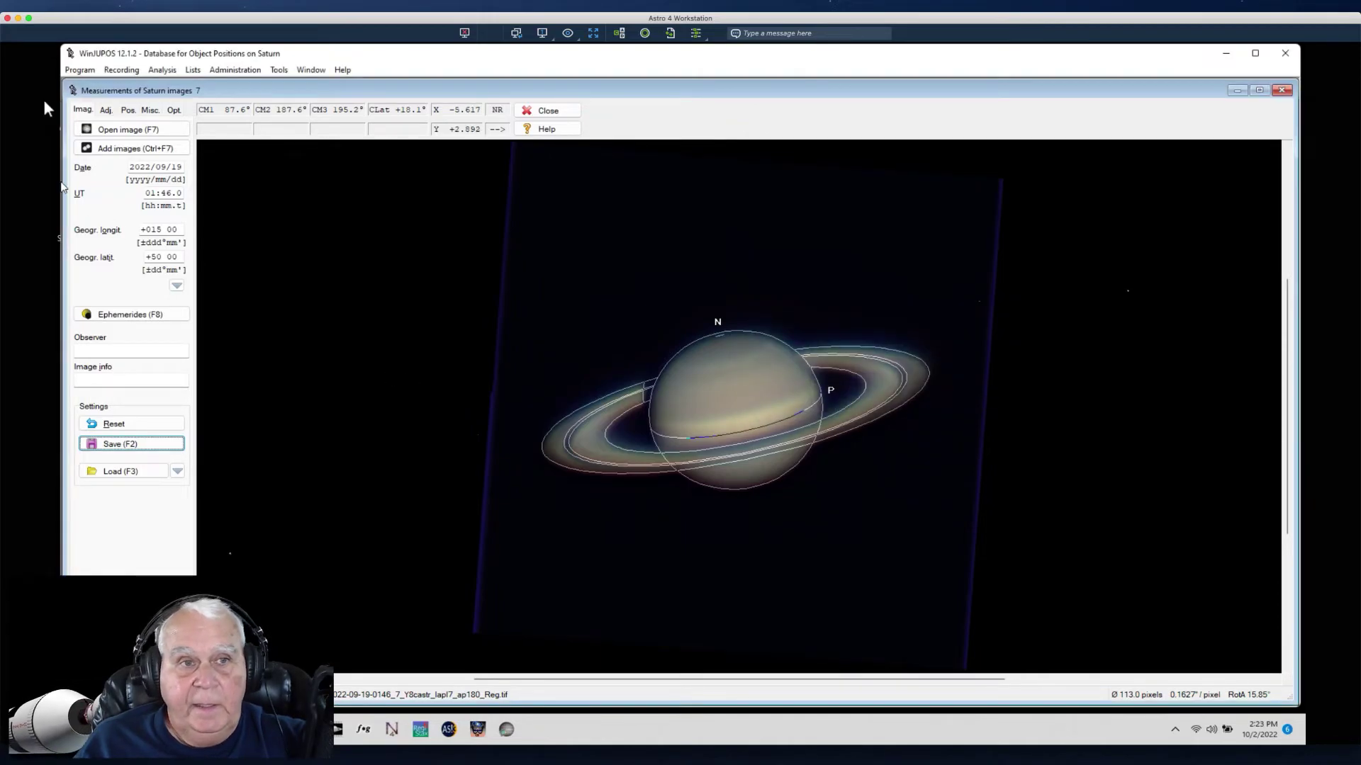
pyautogui.click(126, 132)
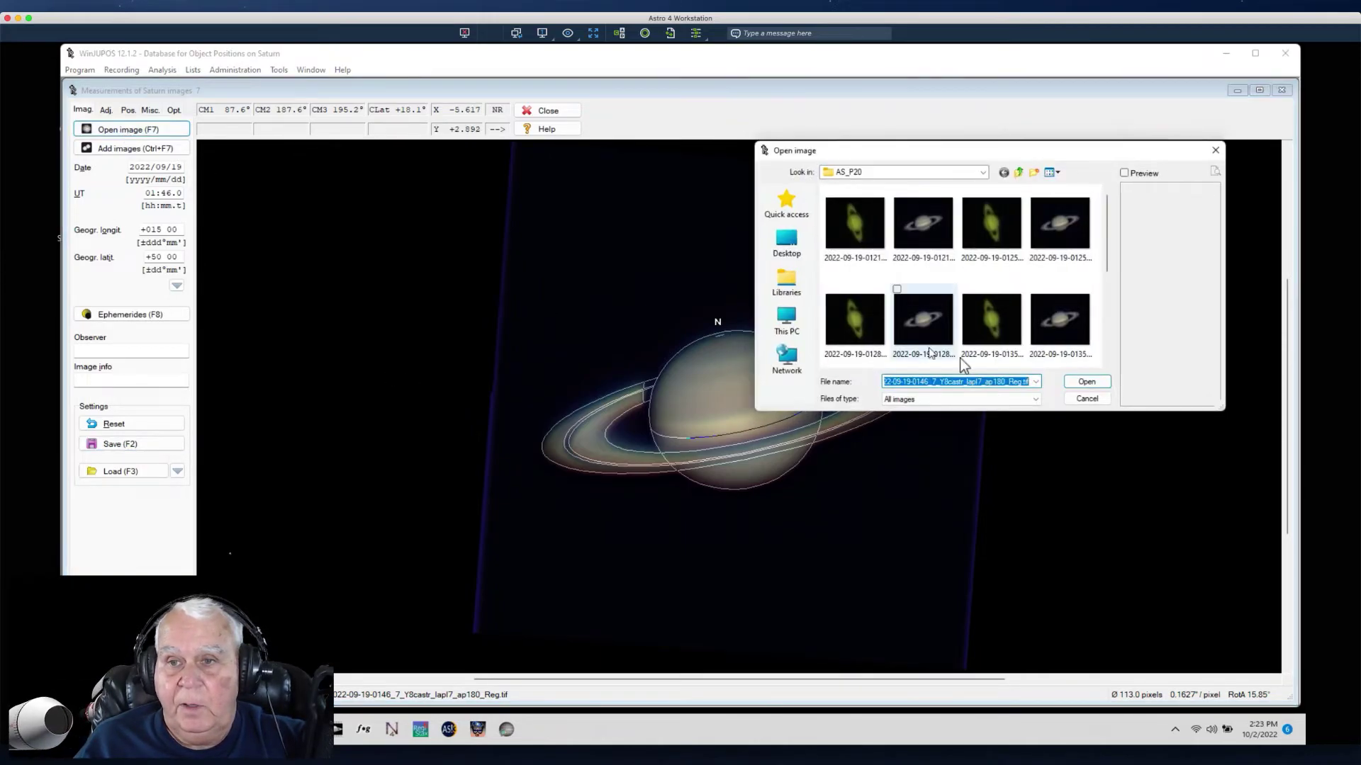
pyautogui.moveTo(1107, 263); pyautogui.dragTo(1073, 327)
pyautogui.click(1072, 326)
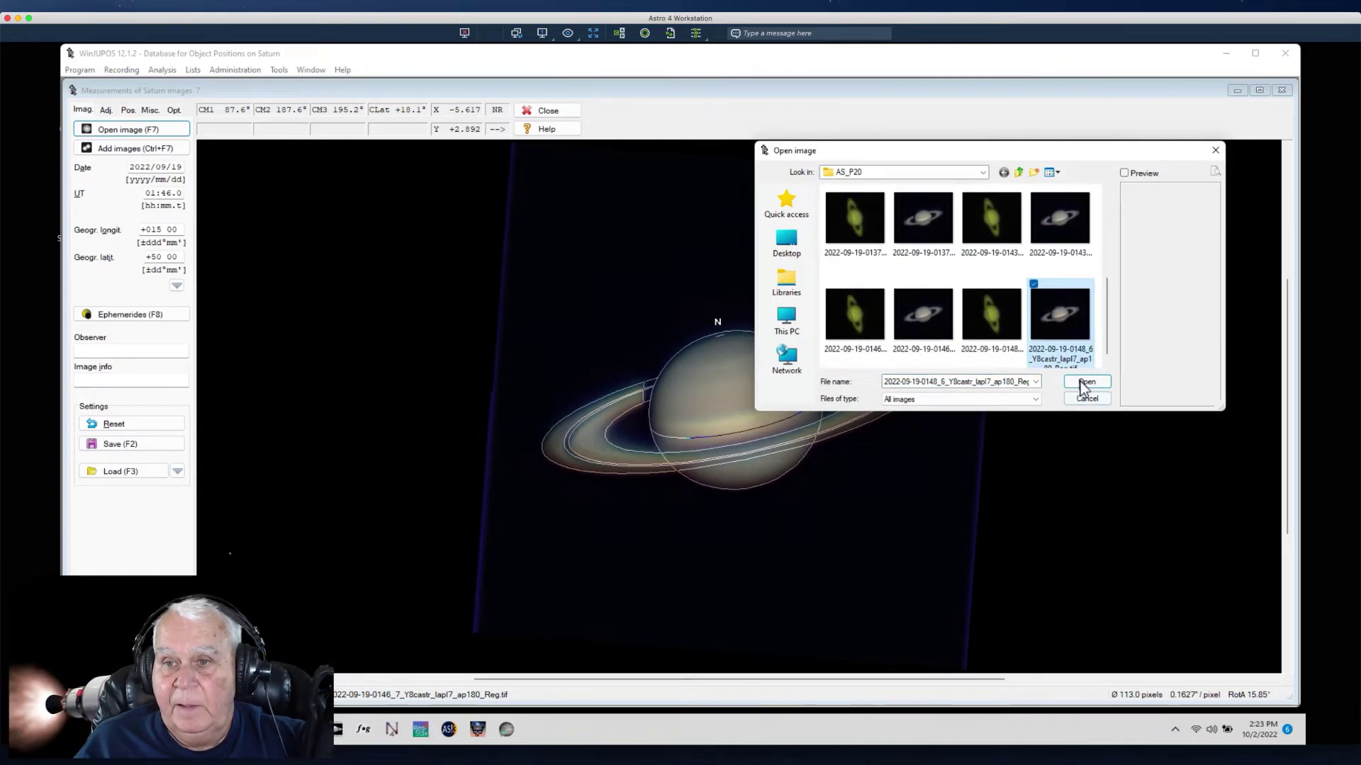
pyautogui.click(1082, 382)
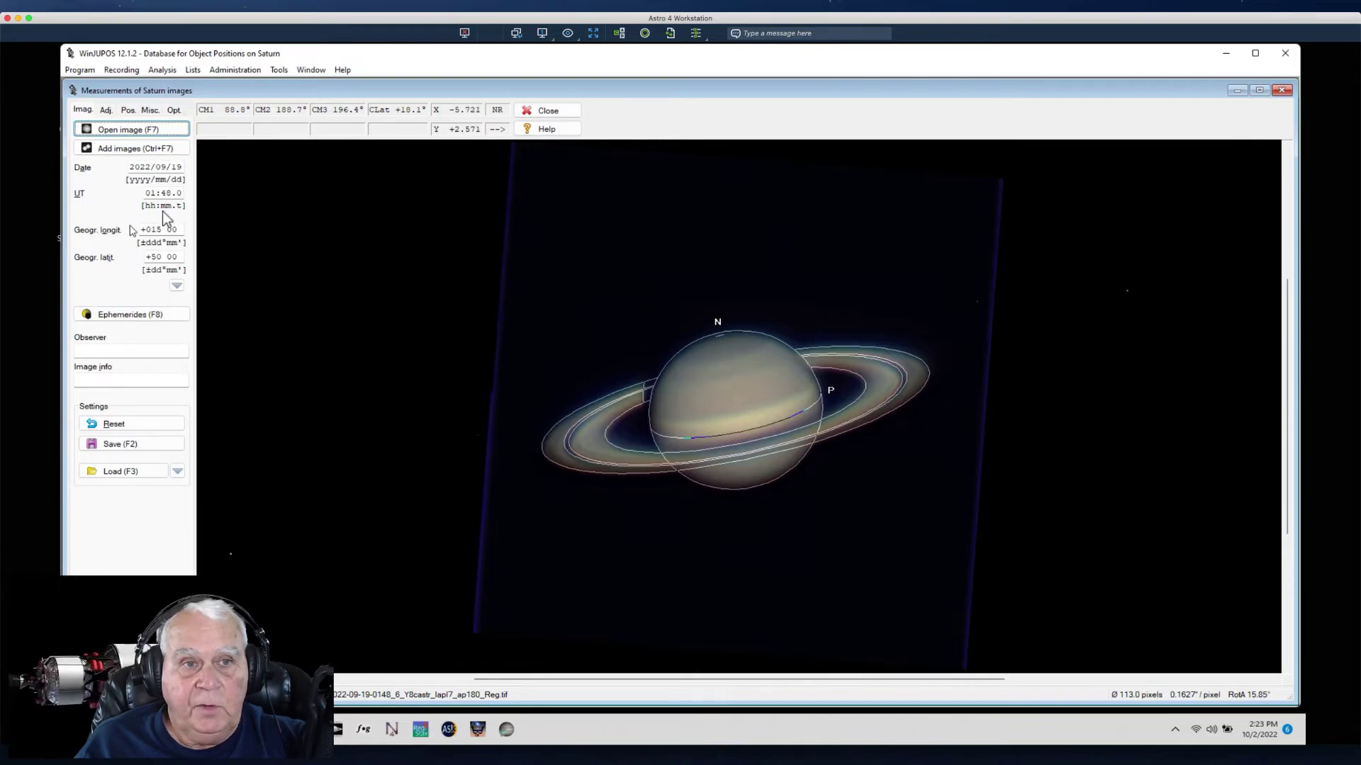
pyautogui.click(122, 445)
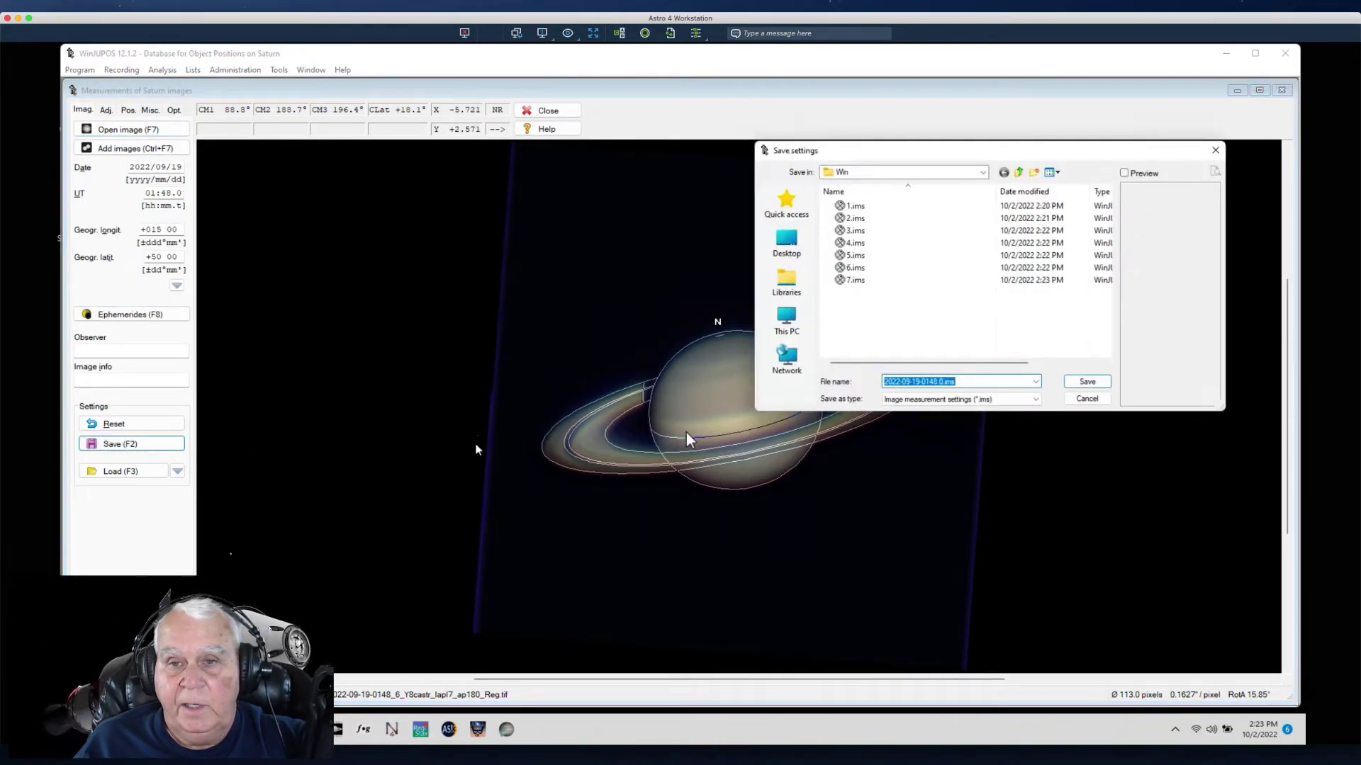
pyautogui.write('8')
pyautogui.press('Return')
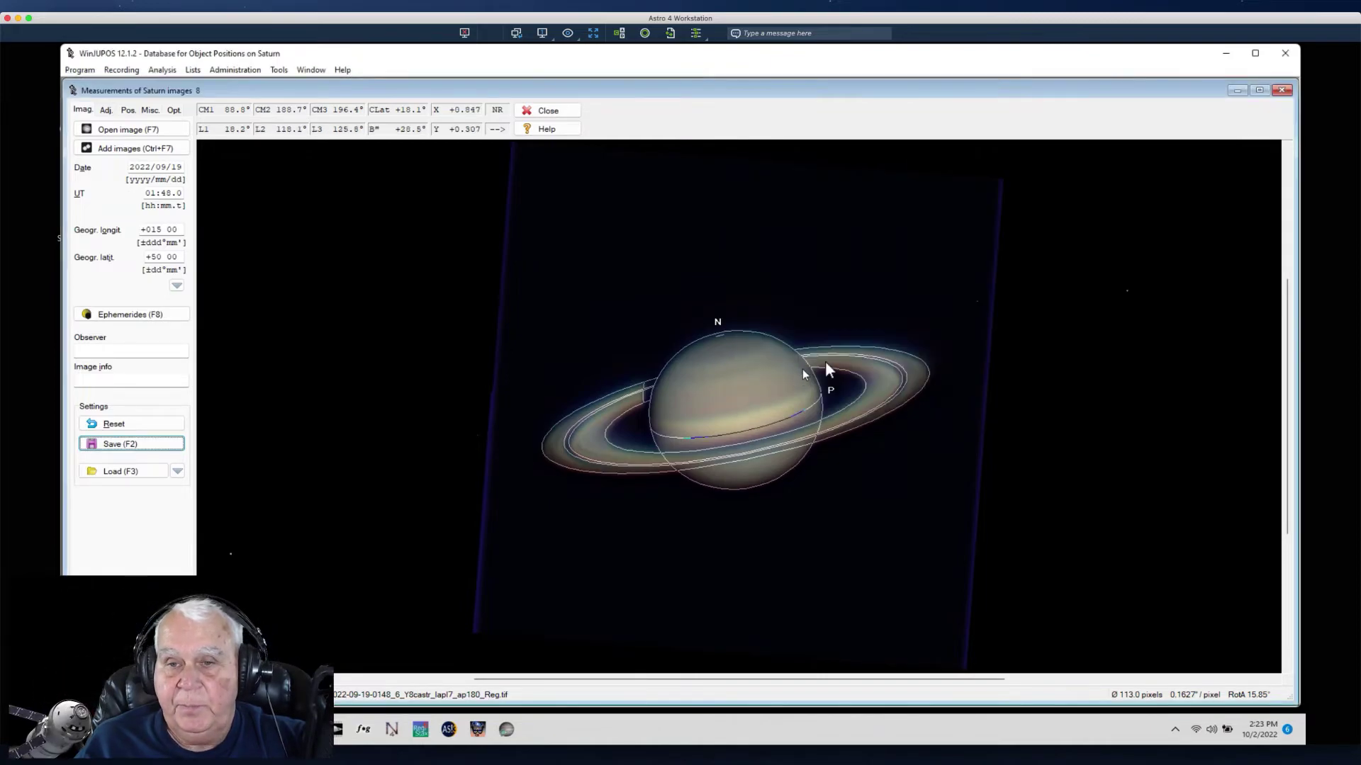
pyautogui.click(117, 129)
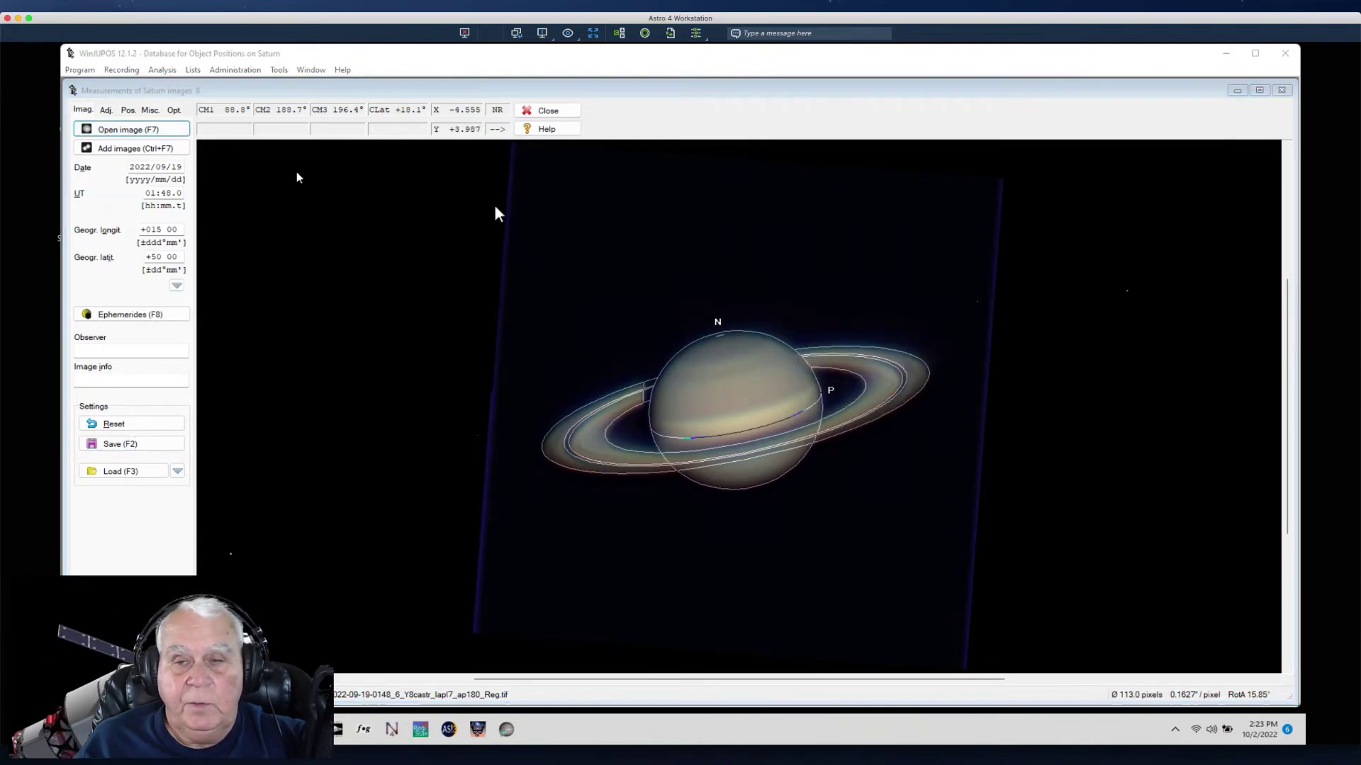
pyautogui.moveTo(1106, 260); pyautogui.dragTo(1108, 328)
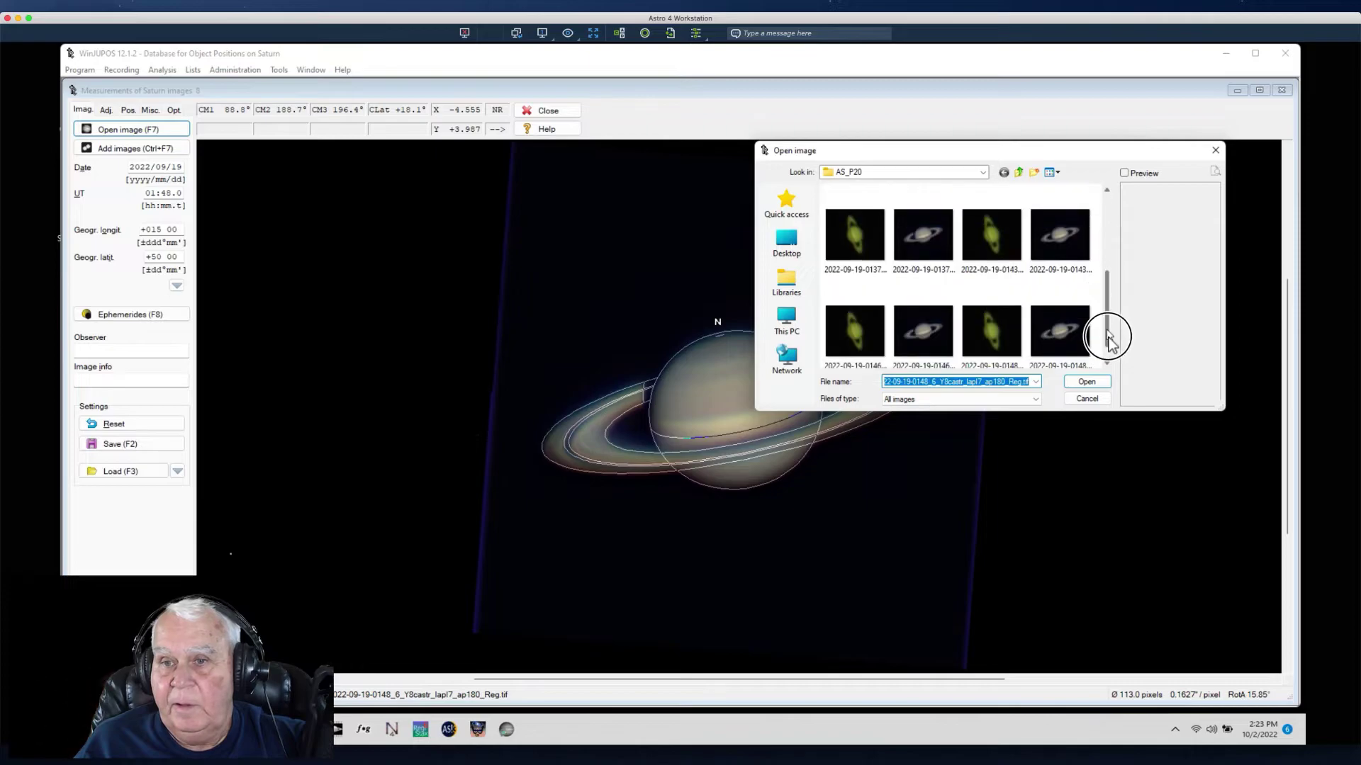
pyautogui.click(1085, 398)
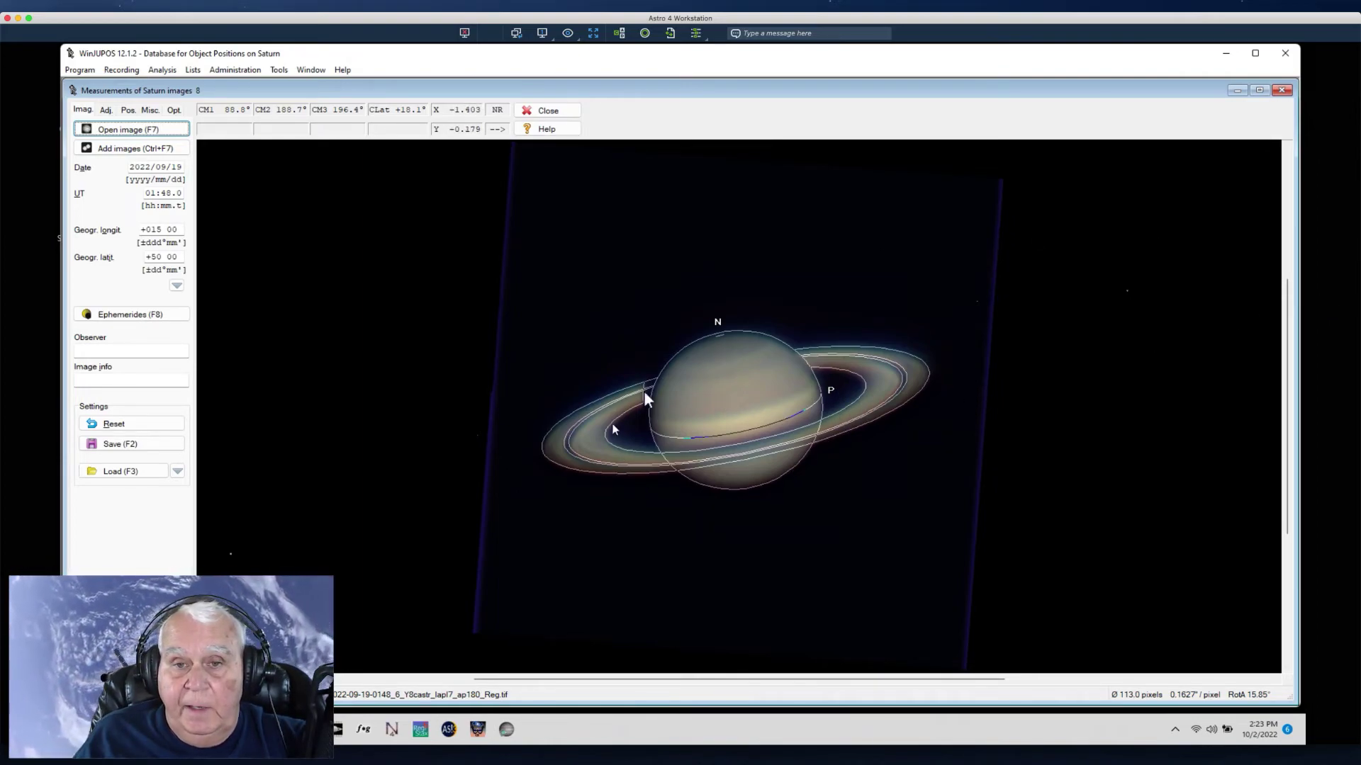
# - Open the De-rotation of images tool and remove all the old image measurements from its list
pyautogui.click(278, 72)
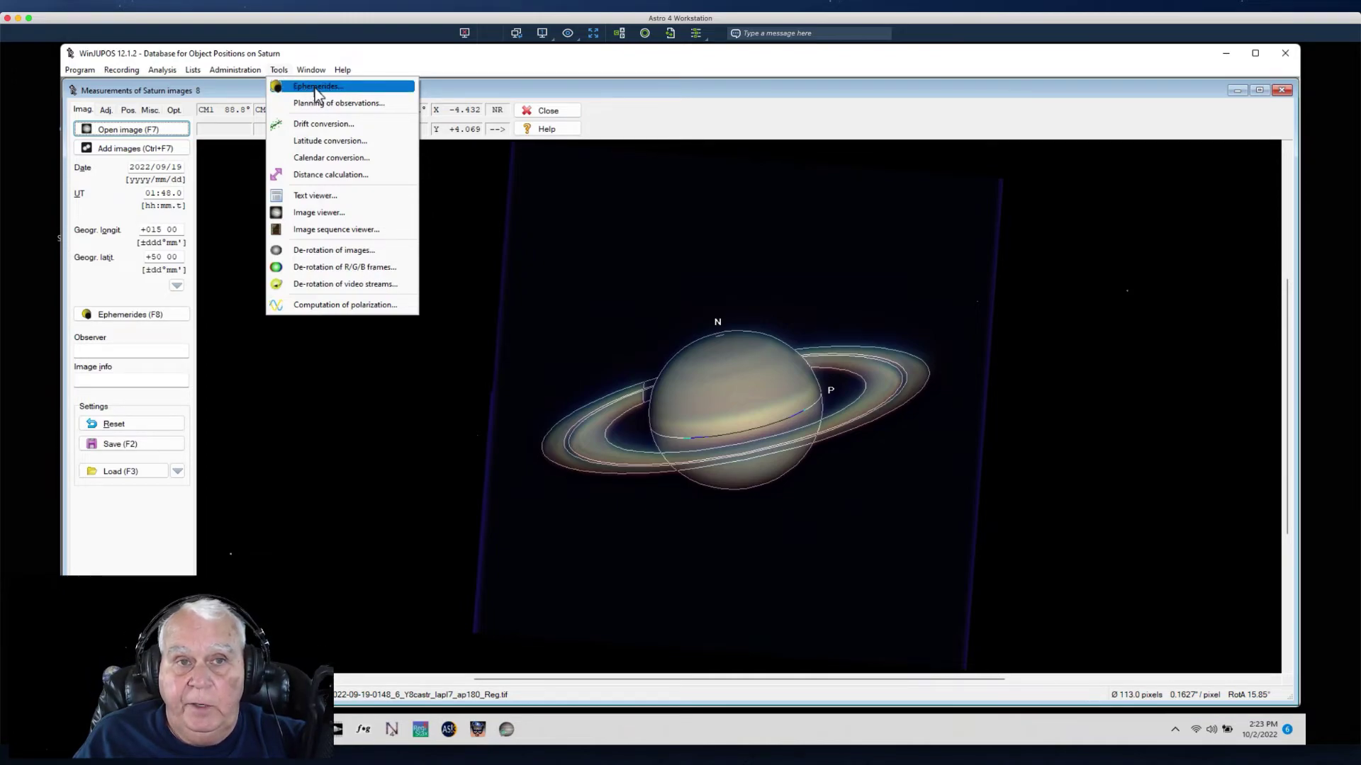
pyautogui.click(279, 71)
pyautogui.click(279, 71)
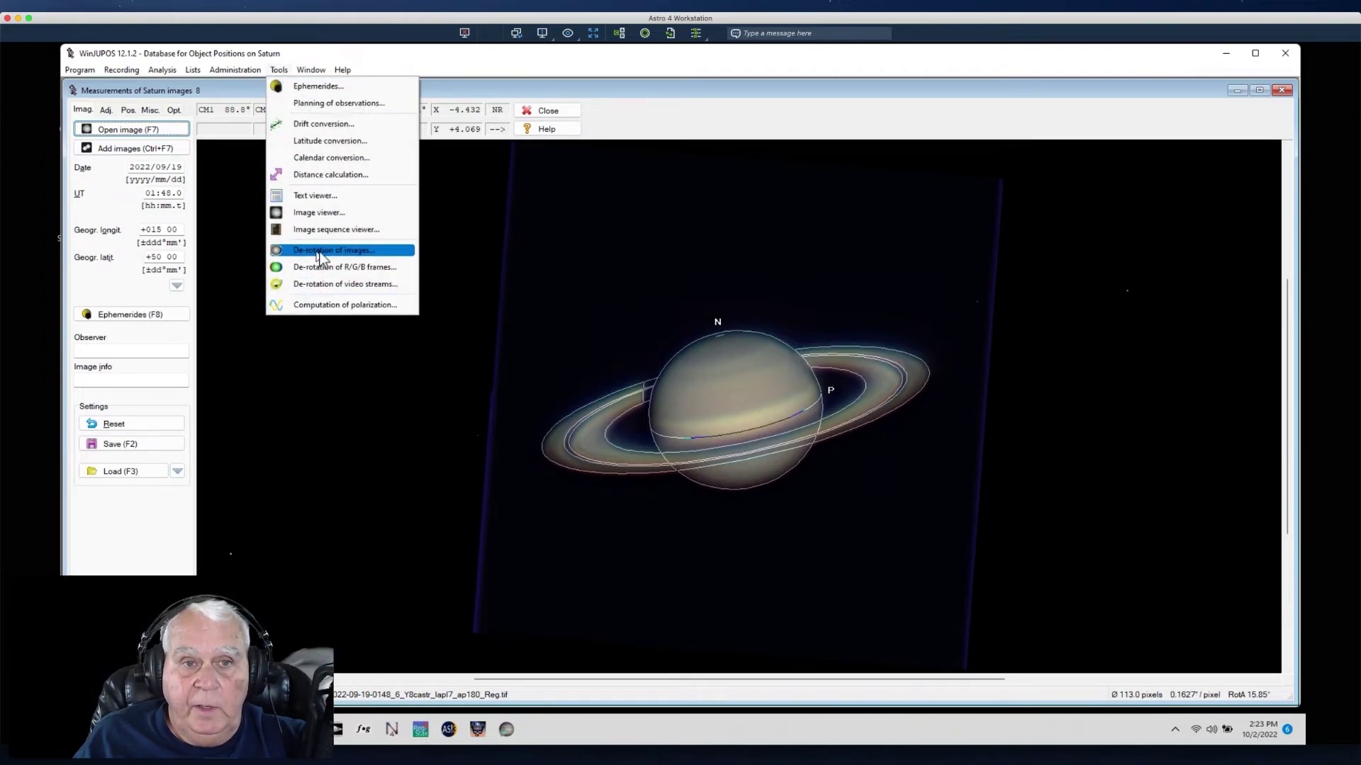
pyautogui.click(337, 251)
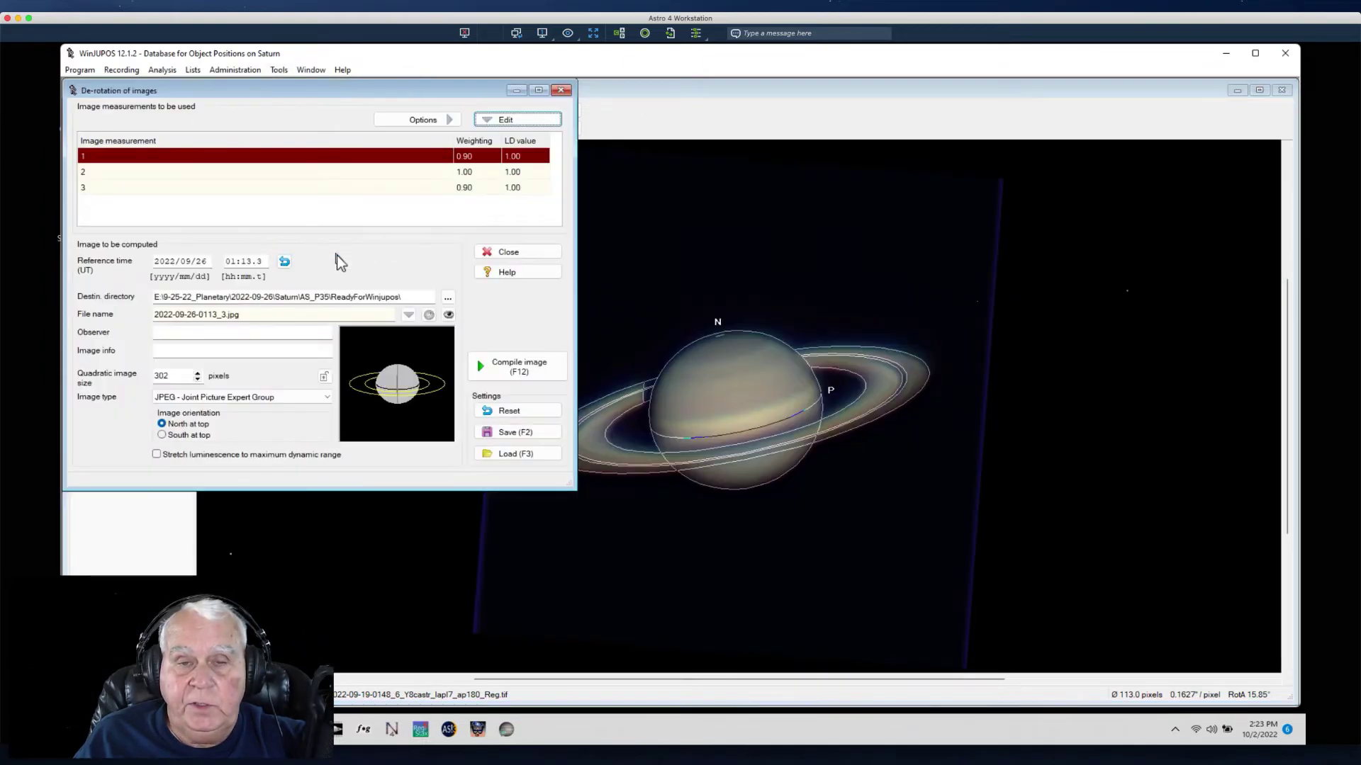
pyautogui.moveTo(270, 100); pyautogui.dragTo(358, 127)
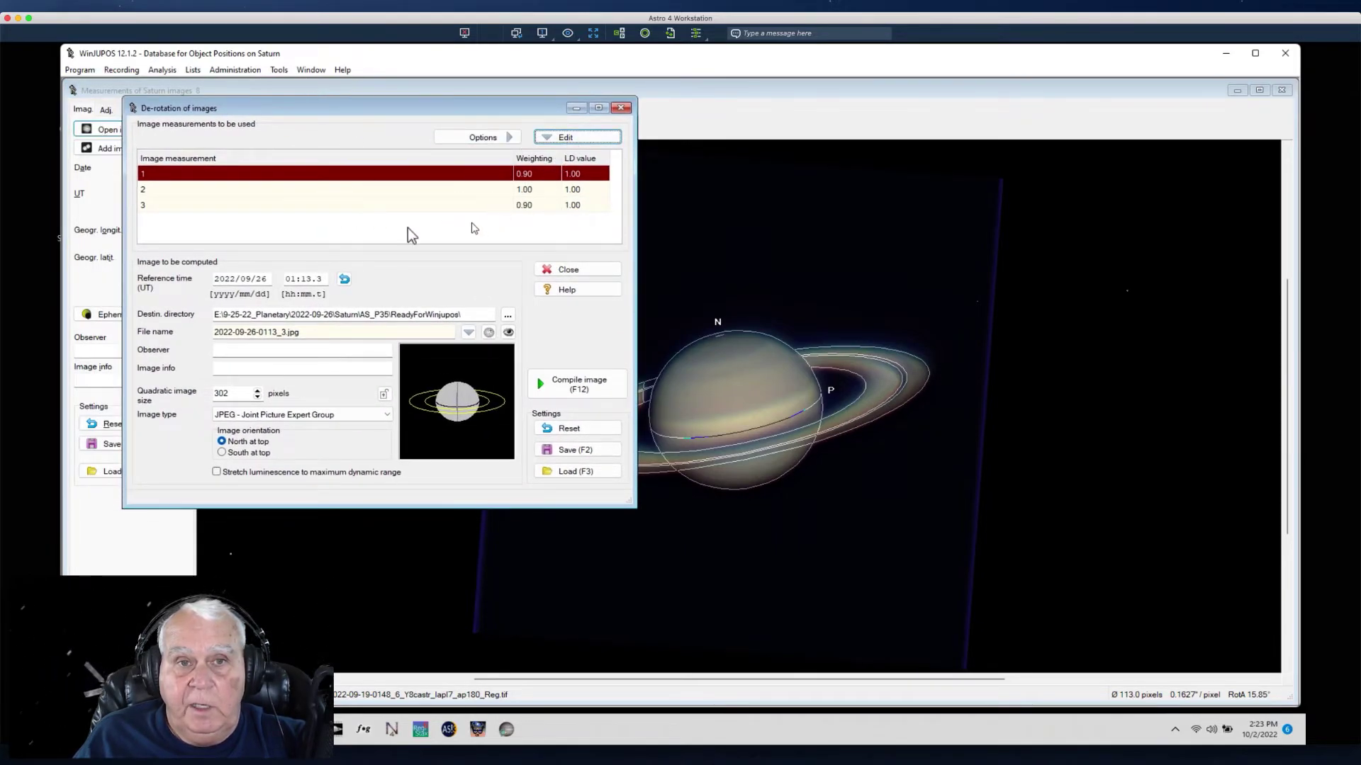
pyautogui.click(558, 136)
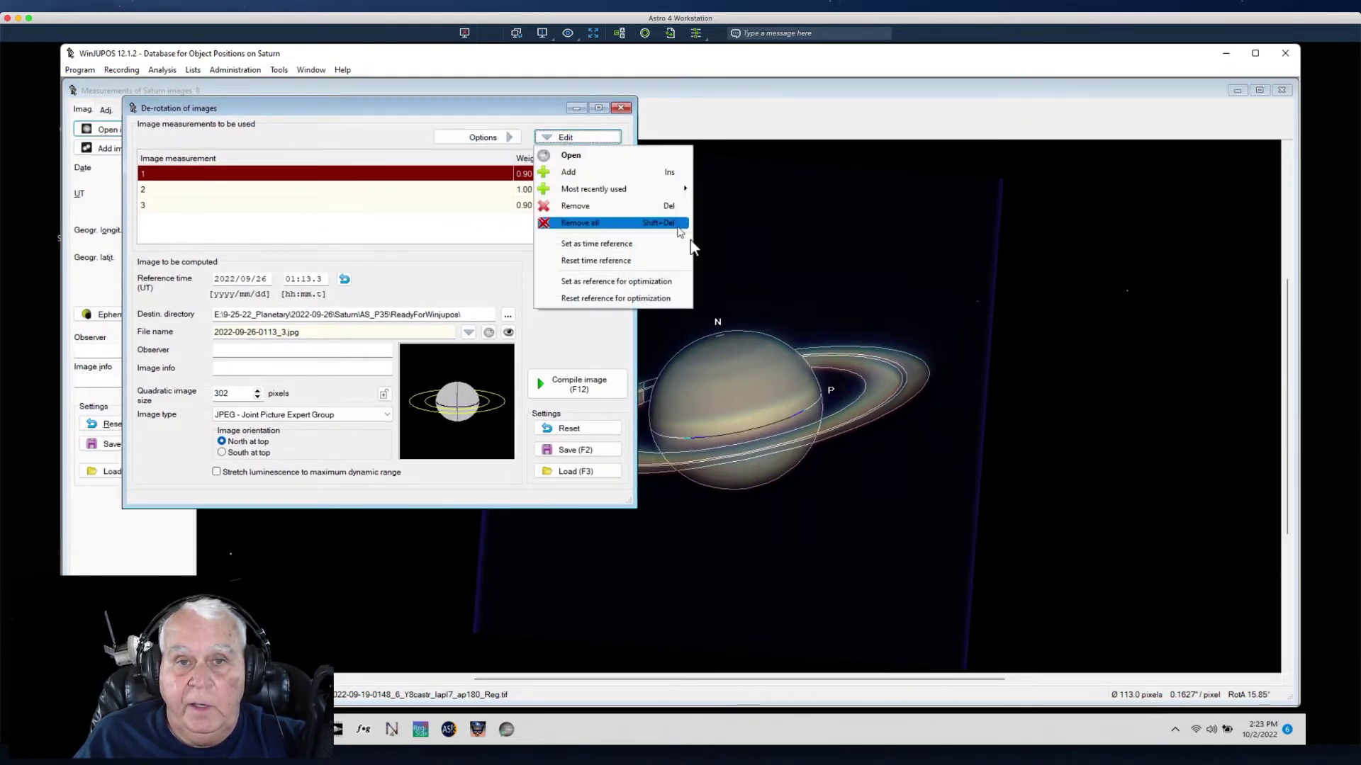
pyautogui.click(597, 224)
pyautogui.click(639, 411)
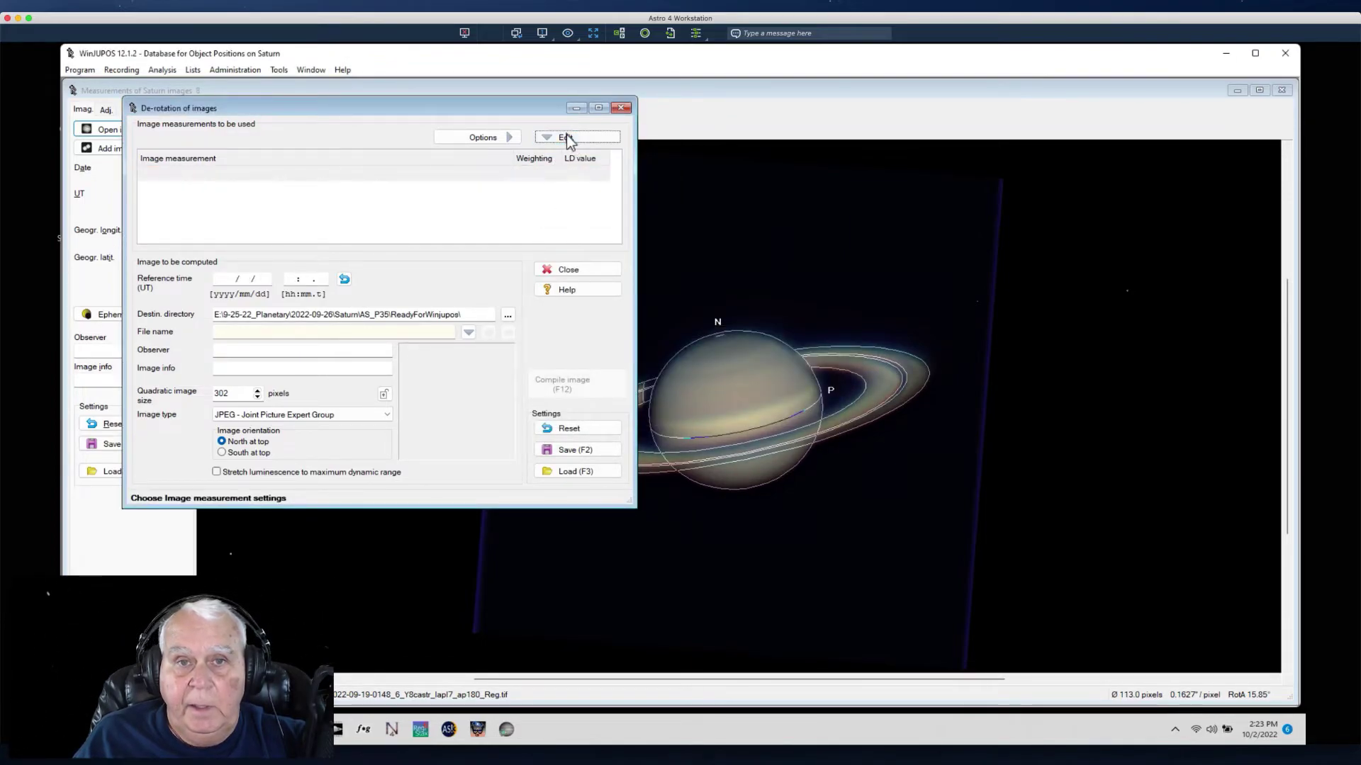
# - Add the image measurements 1.ims through 8.ims from the Win folder inside 9-24-22 Planatary on drive E to the de-rotation list
pyautogui.click(567, 137)
pyautogui.click(569, 158)
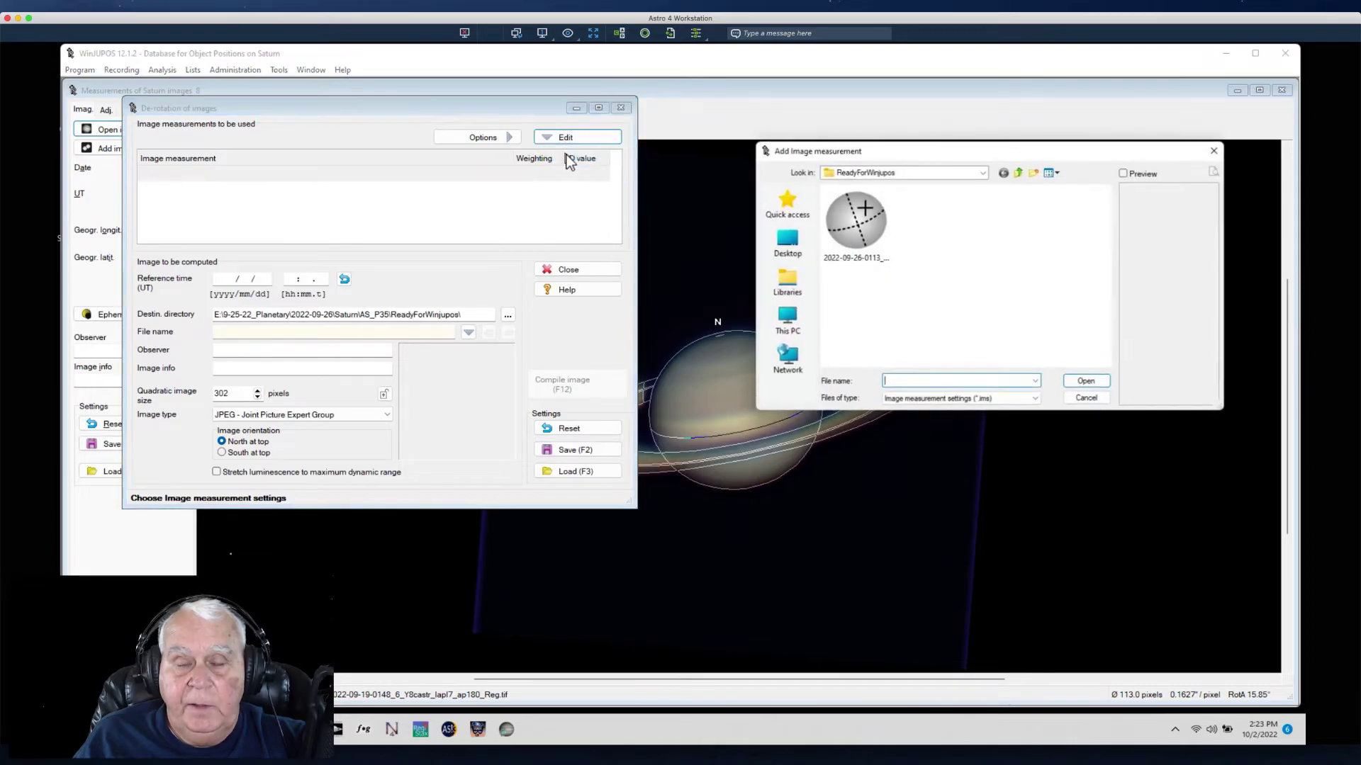
pyautogui.click(787, 322)
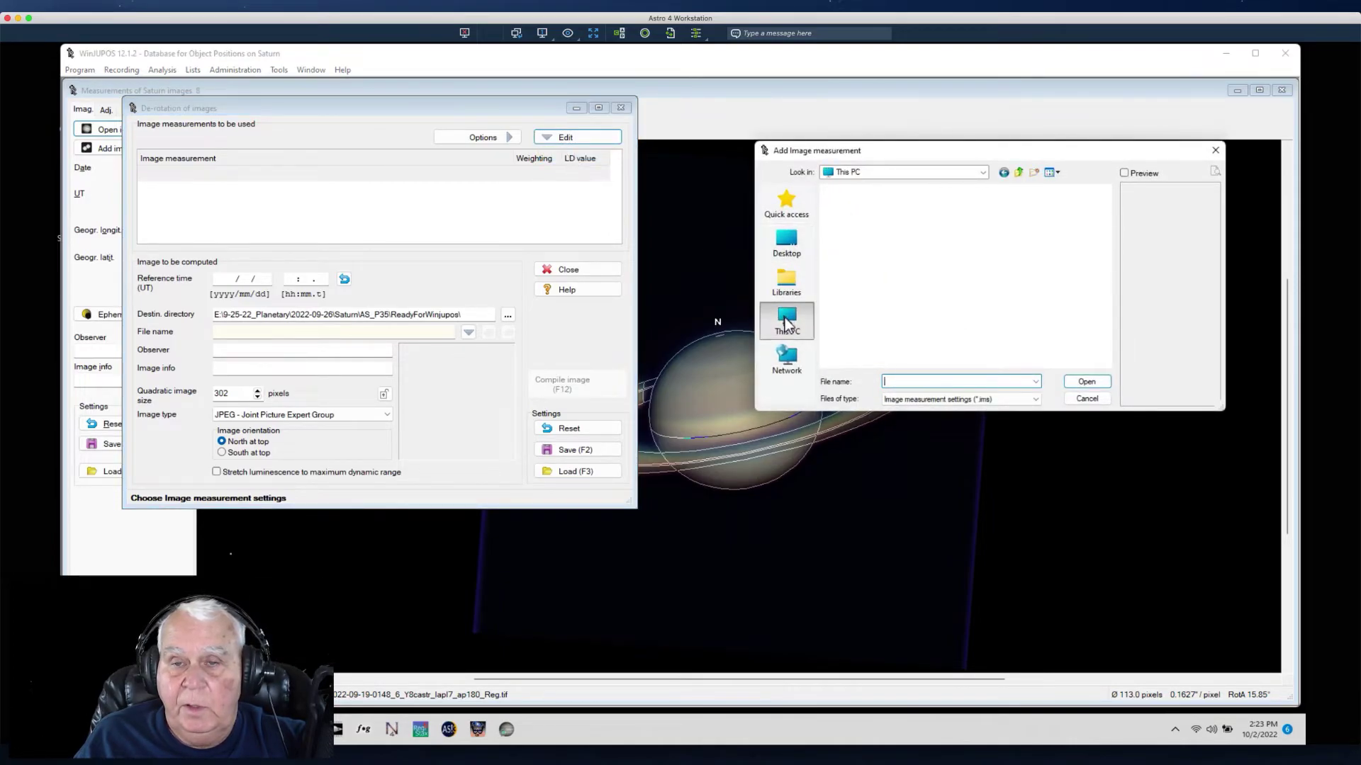
pyautogui.scroll(-2, 912, 321)
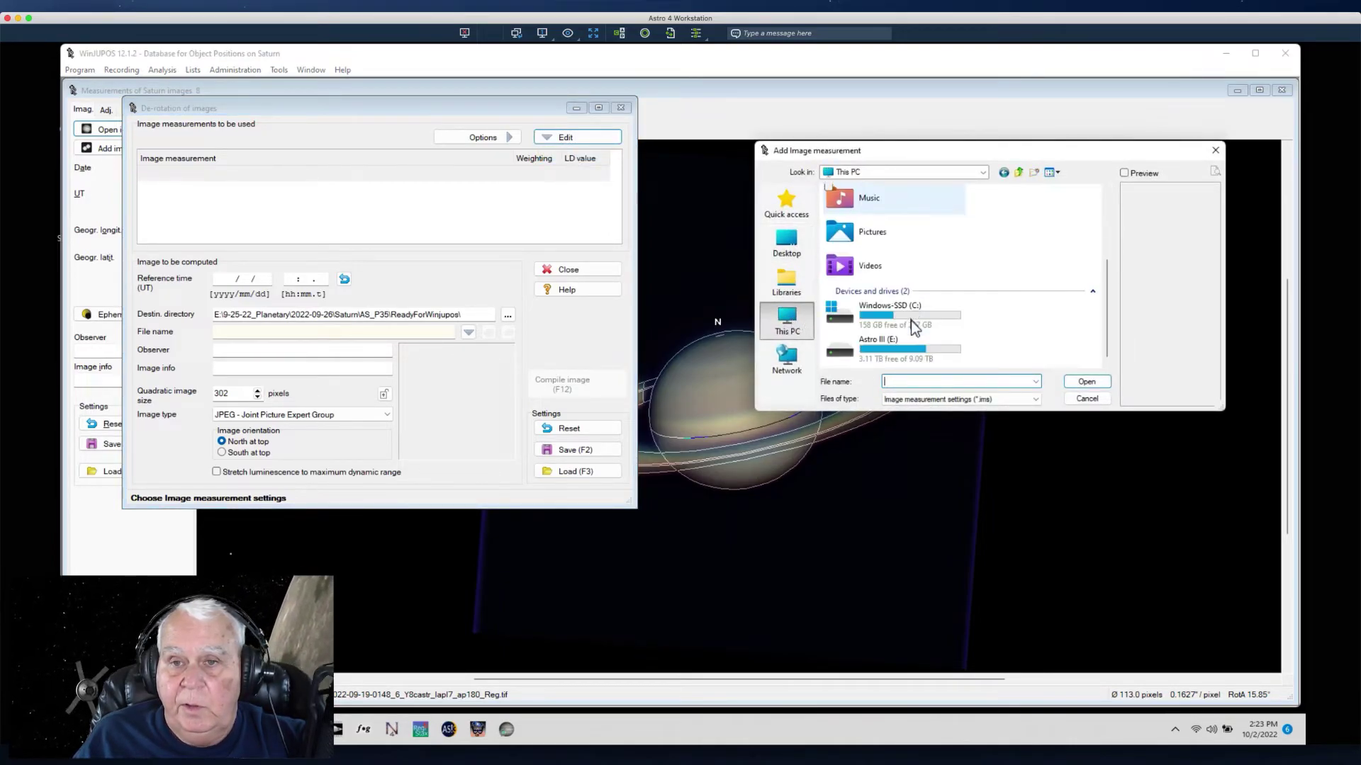
pyautogui.doubleClick(892, 363)
pyautogui.scroll(-3, 951, 326)
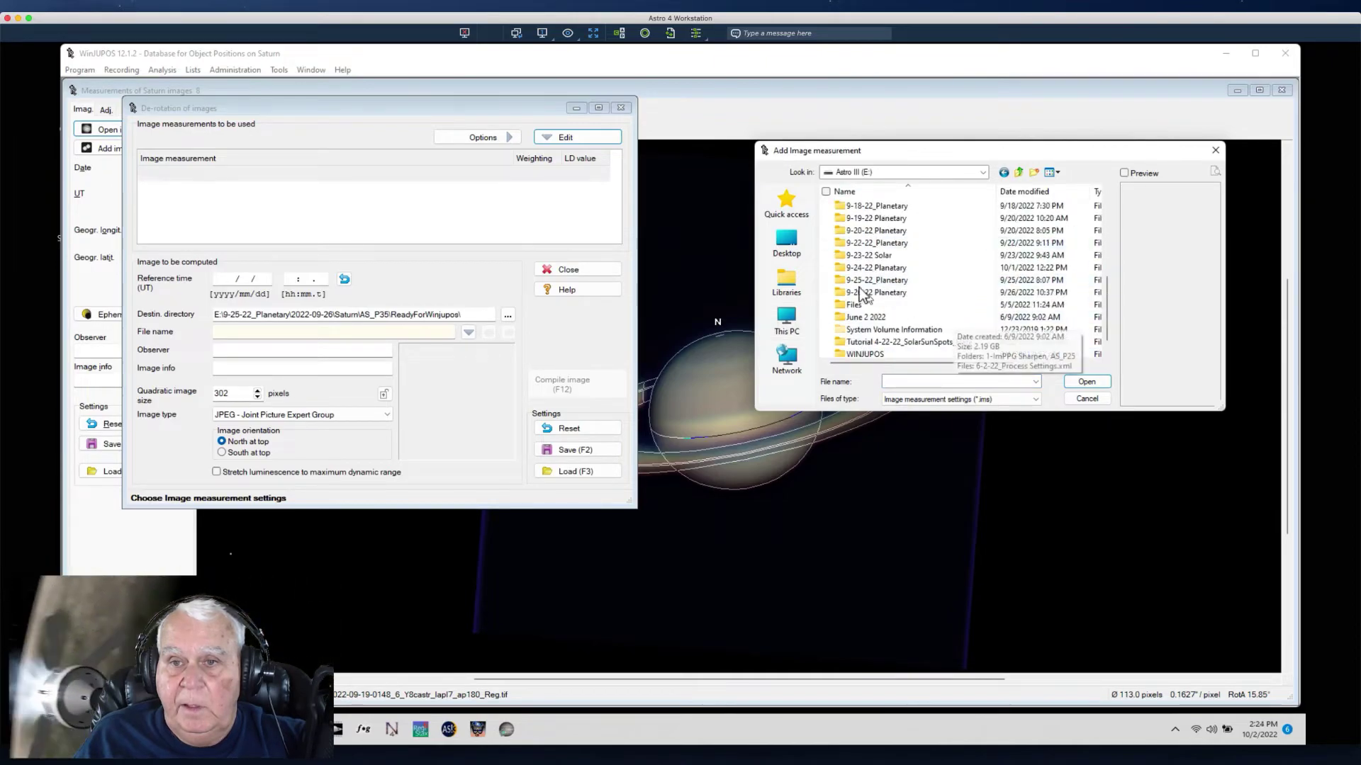
pyautogui.doubleClick(887, 269)
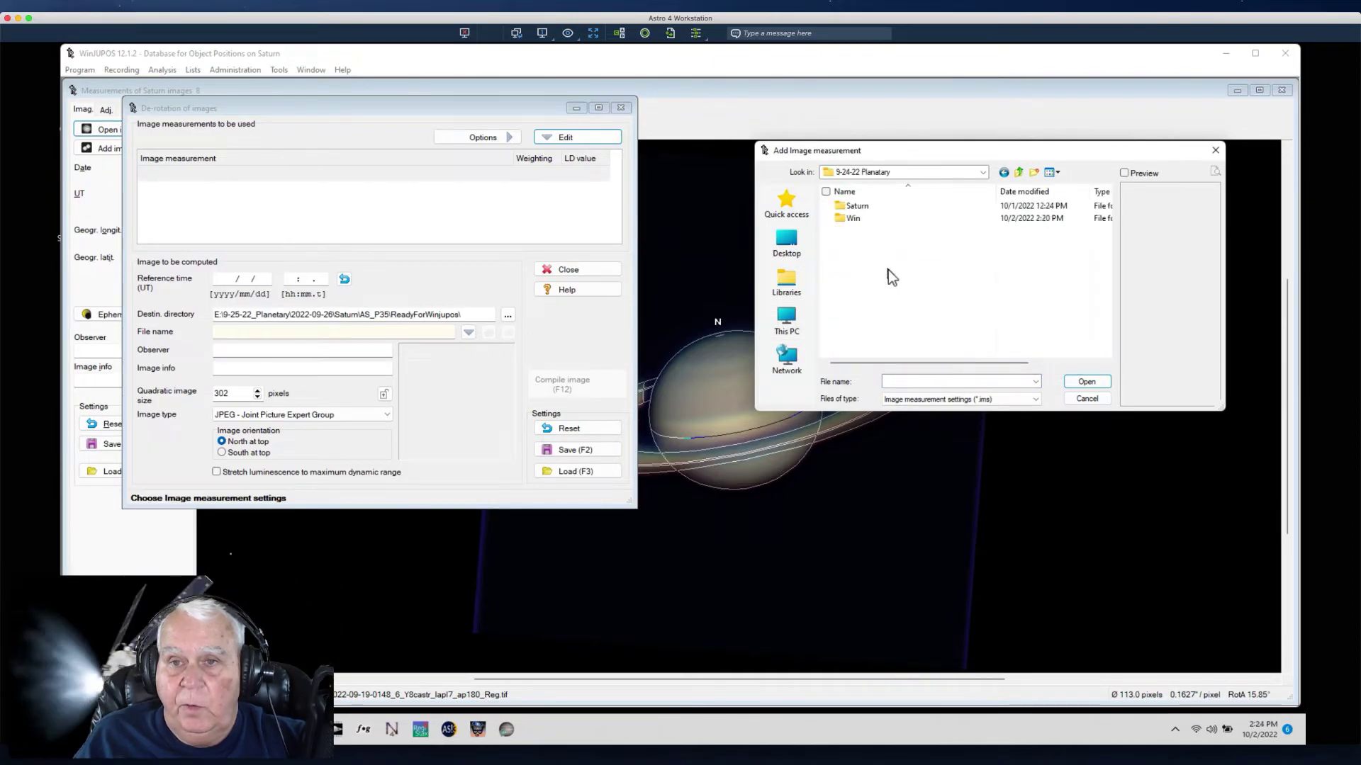
pyautogui.doubleClick(853, 218)
pyautogui.click(856, 207)
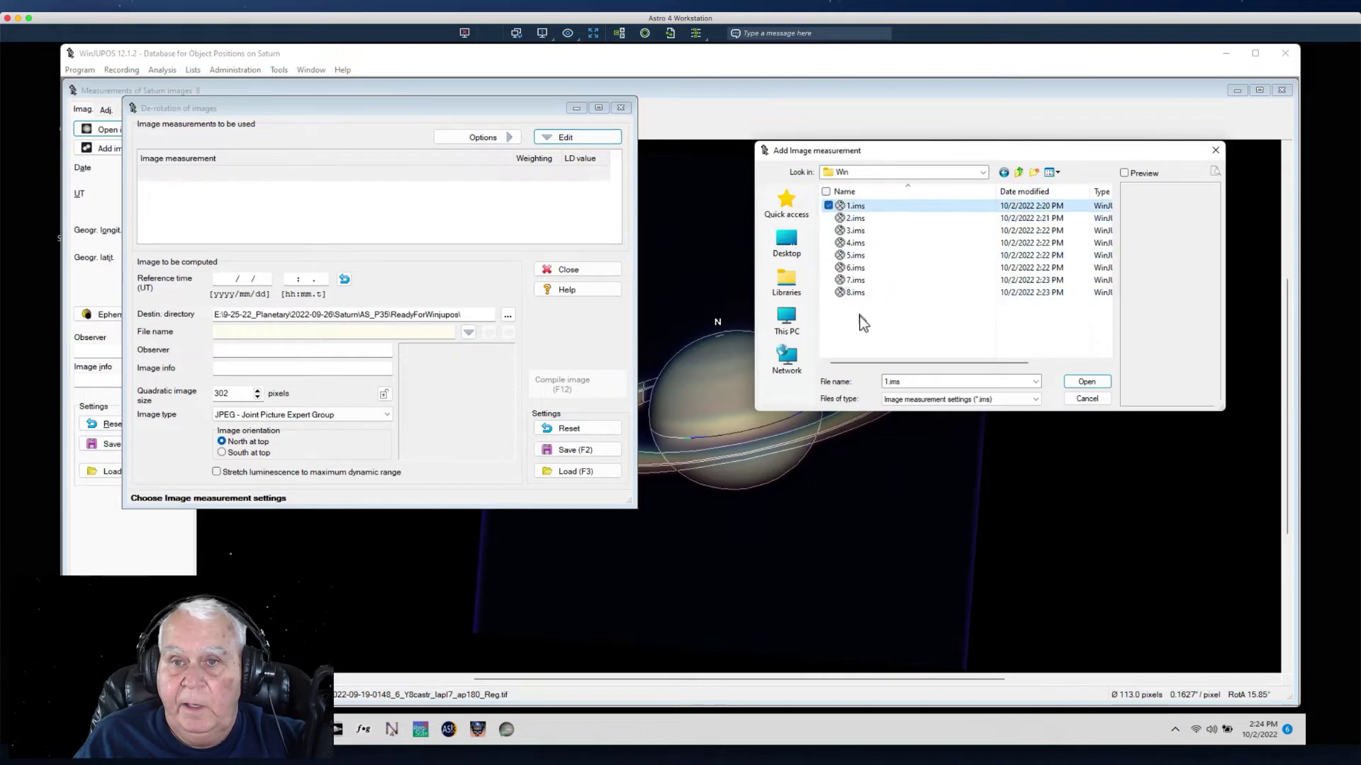
pyautogui.click(853, 292)
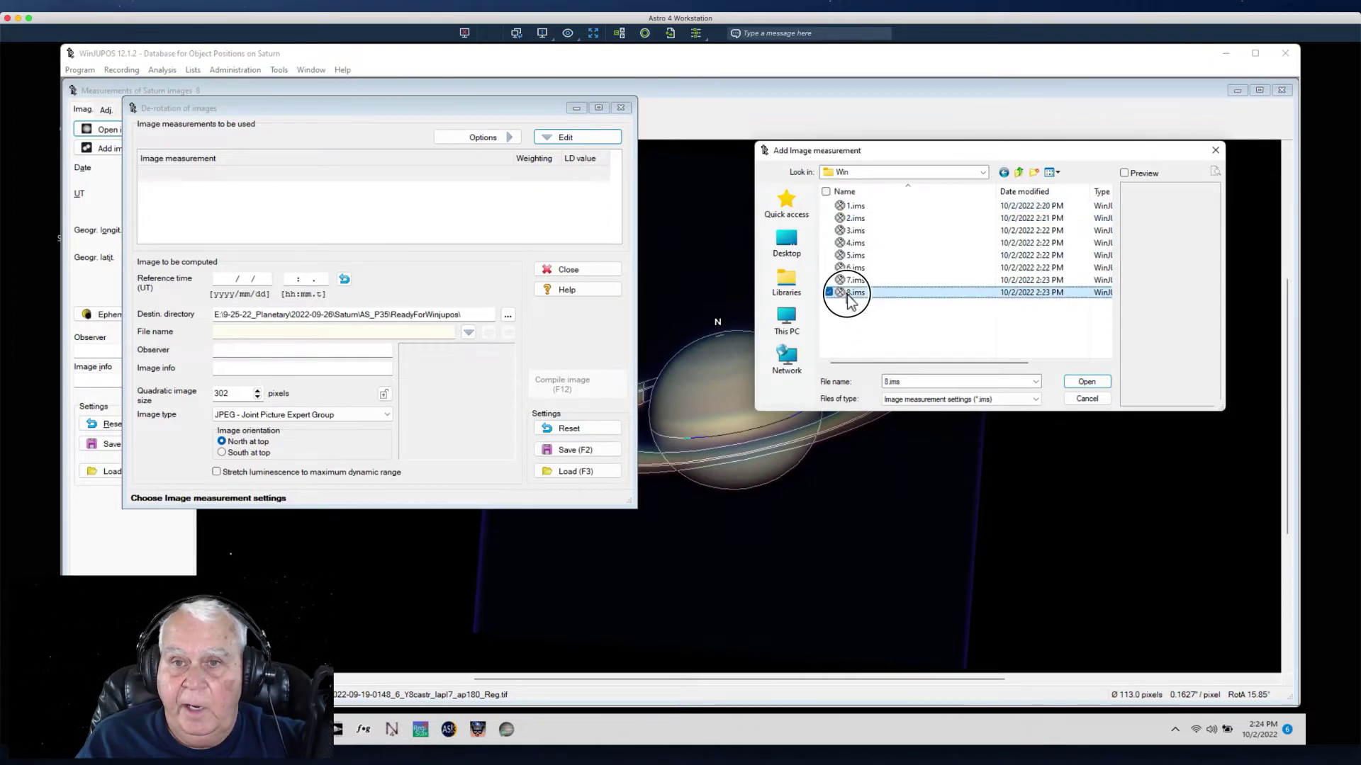
pyautogui.keyDown('shift'); pyautogui.click(857, 205); pyautogui.keyUp('shift')
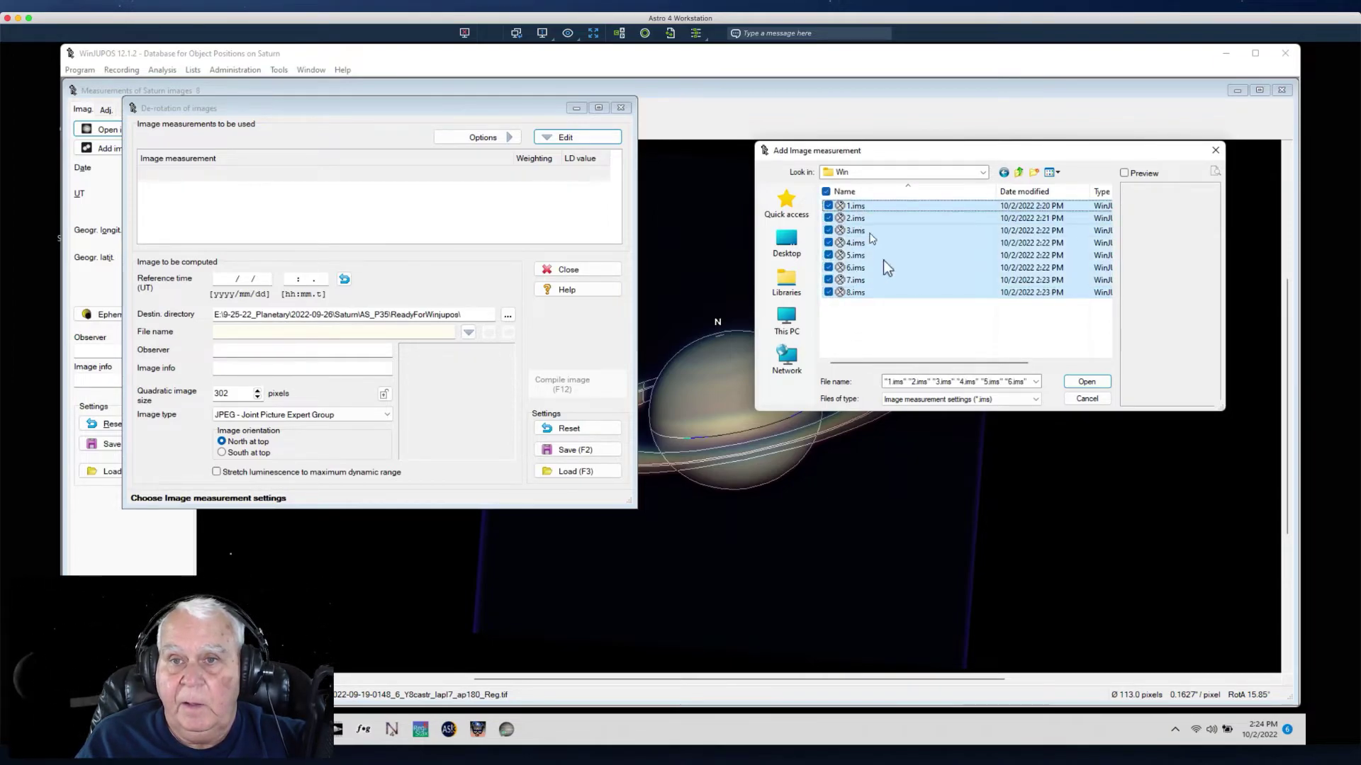
pyautogui.click(1087, 382)
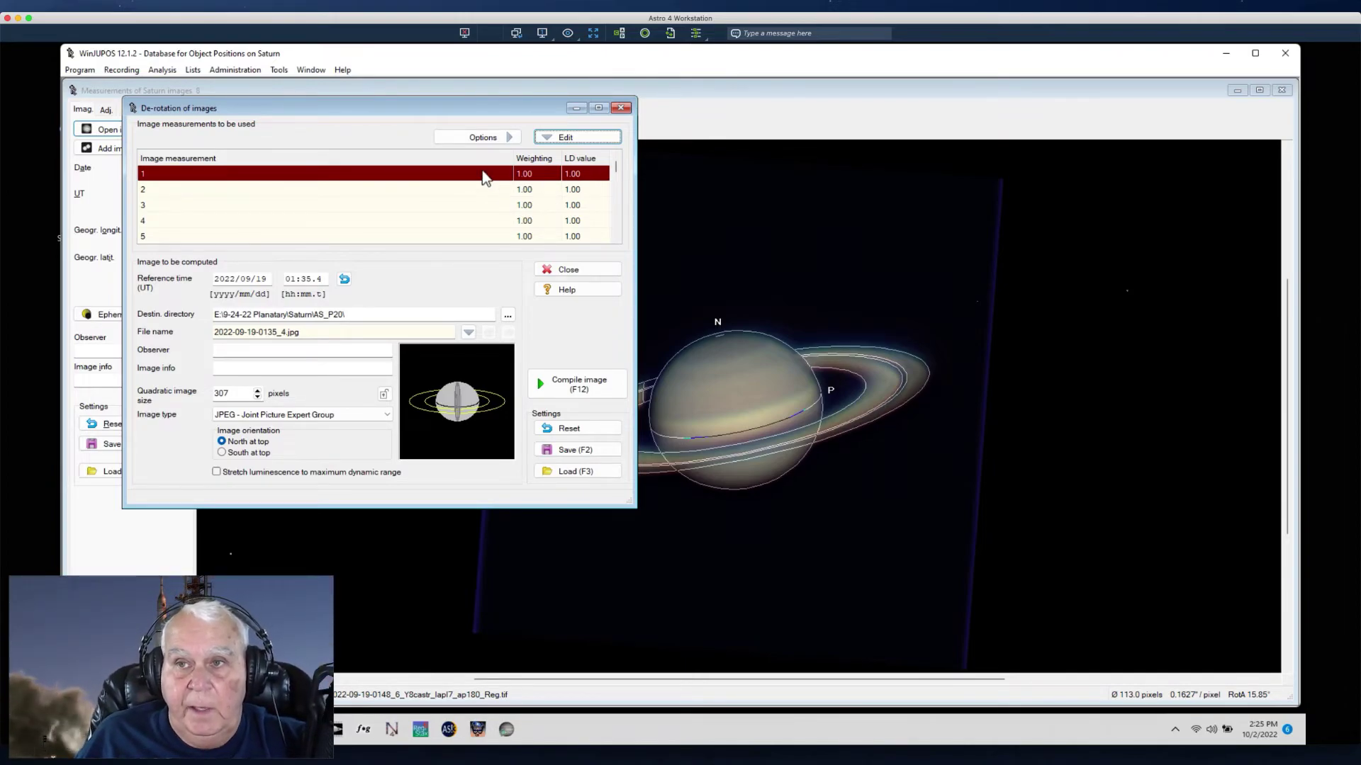
# - Set the weighting of image measurement 1 to 0.90
pyautogui.click(525, 174)
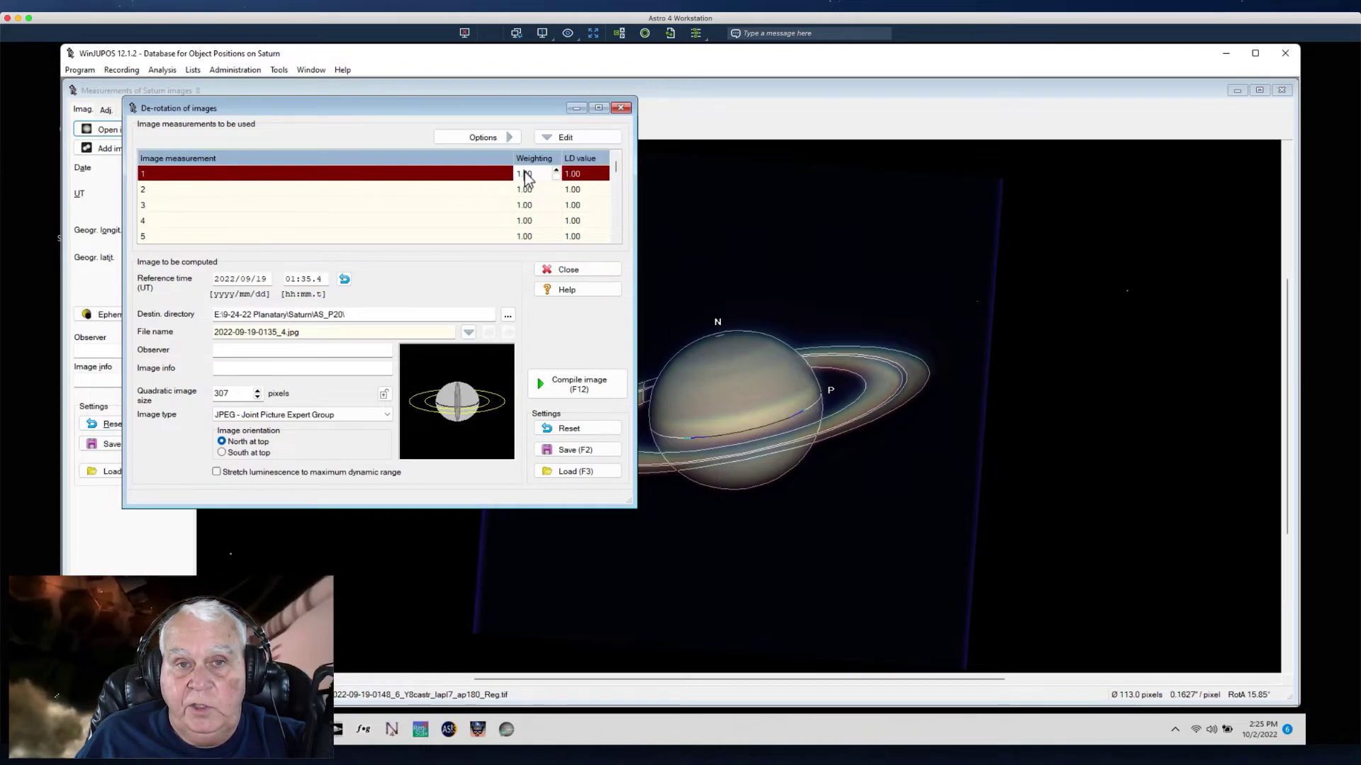
pyautogui.click(556, 176)
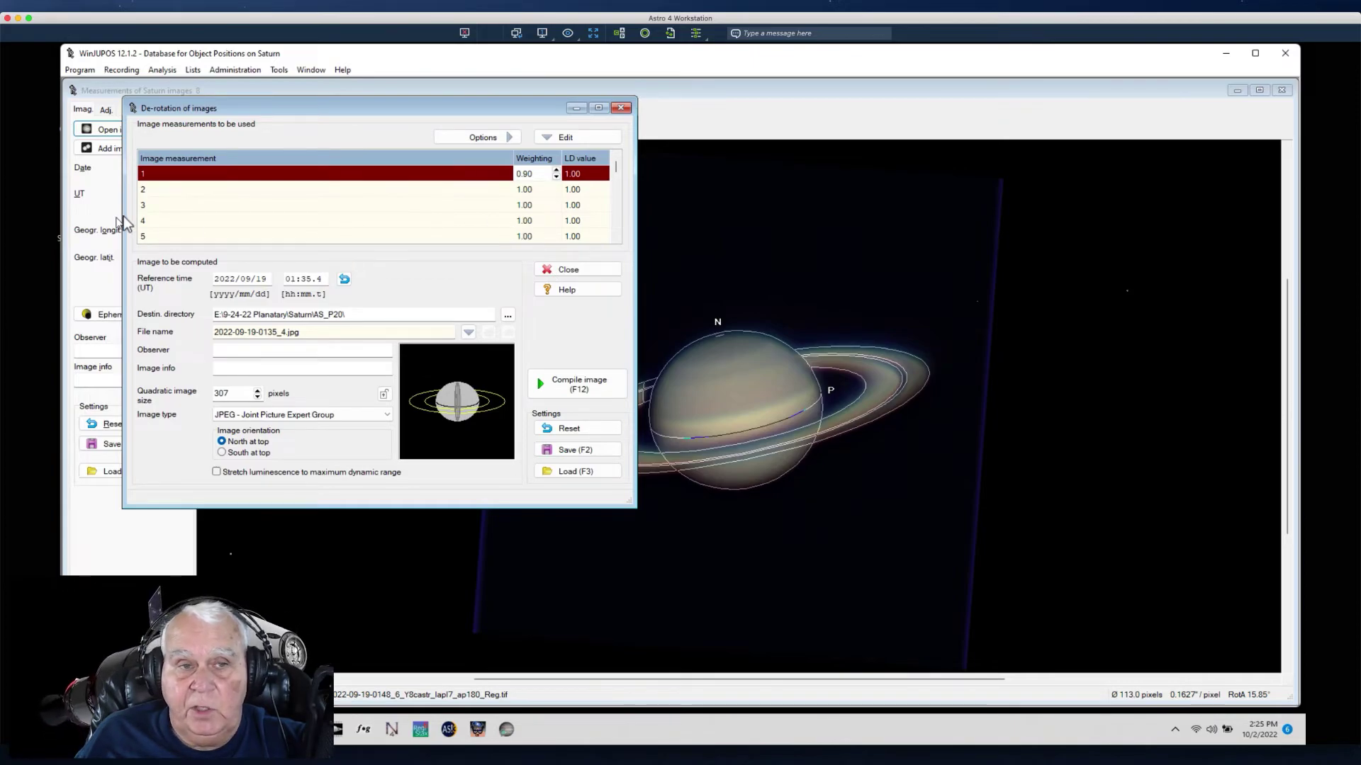
# - Set the weighting of image measurements 2, 3 and 5 to 0.90
pyautogui.click(529, 190)
pyautogui.click(556, 193)
pyautogui.click(545, 207)
pyautogui.click(557, 209)
pyautogui.click(538, 238)
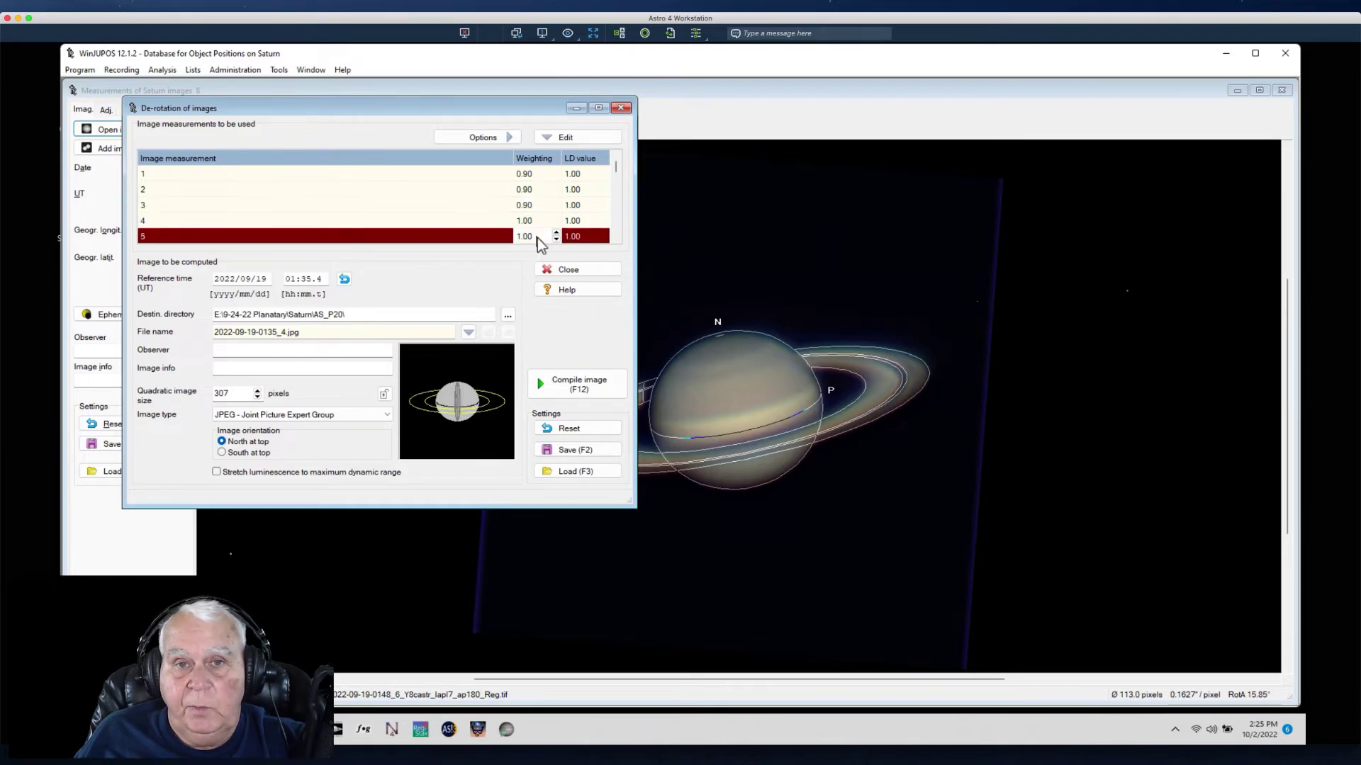
pyautogui.click(555, 240)
# - Set the weighting of image measurements 6, 7 and 8 to 0.90
pyautogui.moveTo(619, 177); pyautogui.dragTo(622, 204)
pyautogui.click(541, 223)
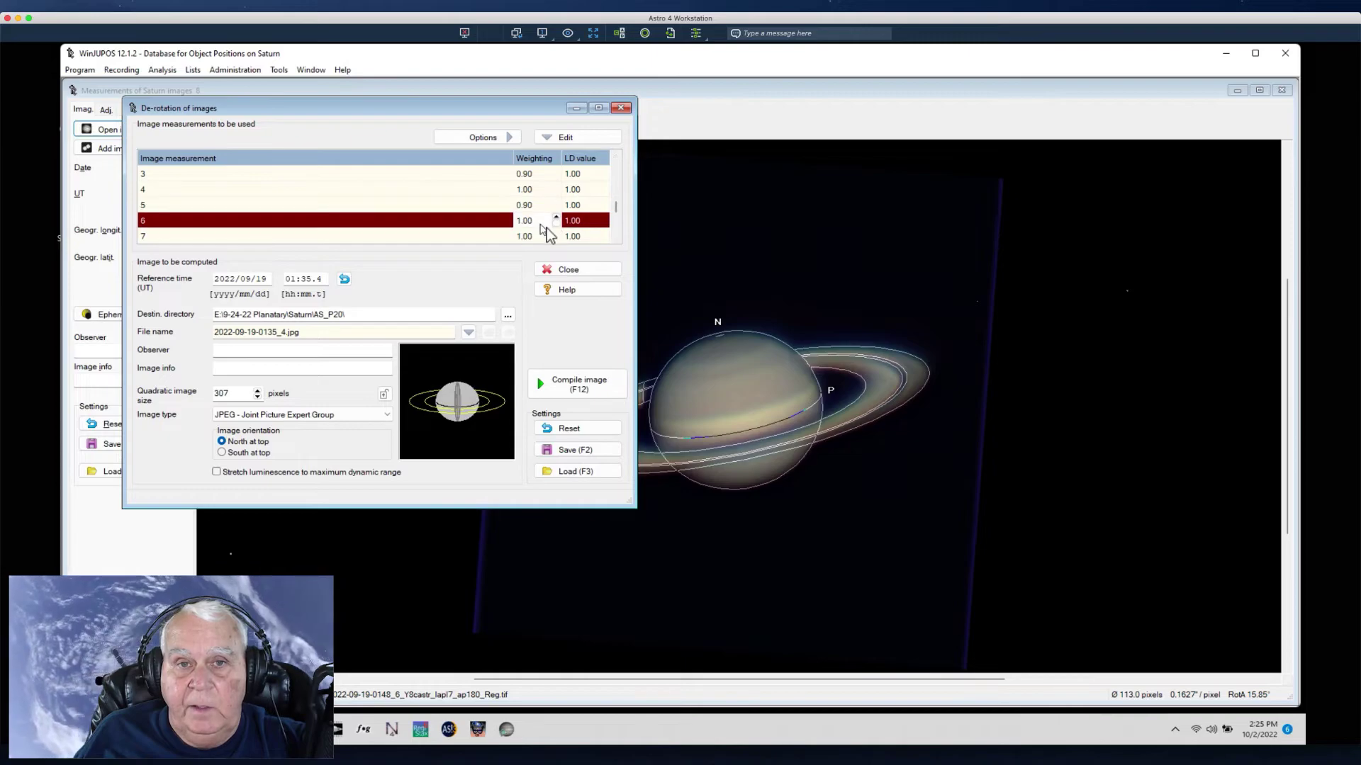
pyautogui.click(556, 225)
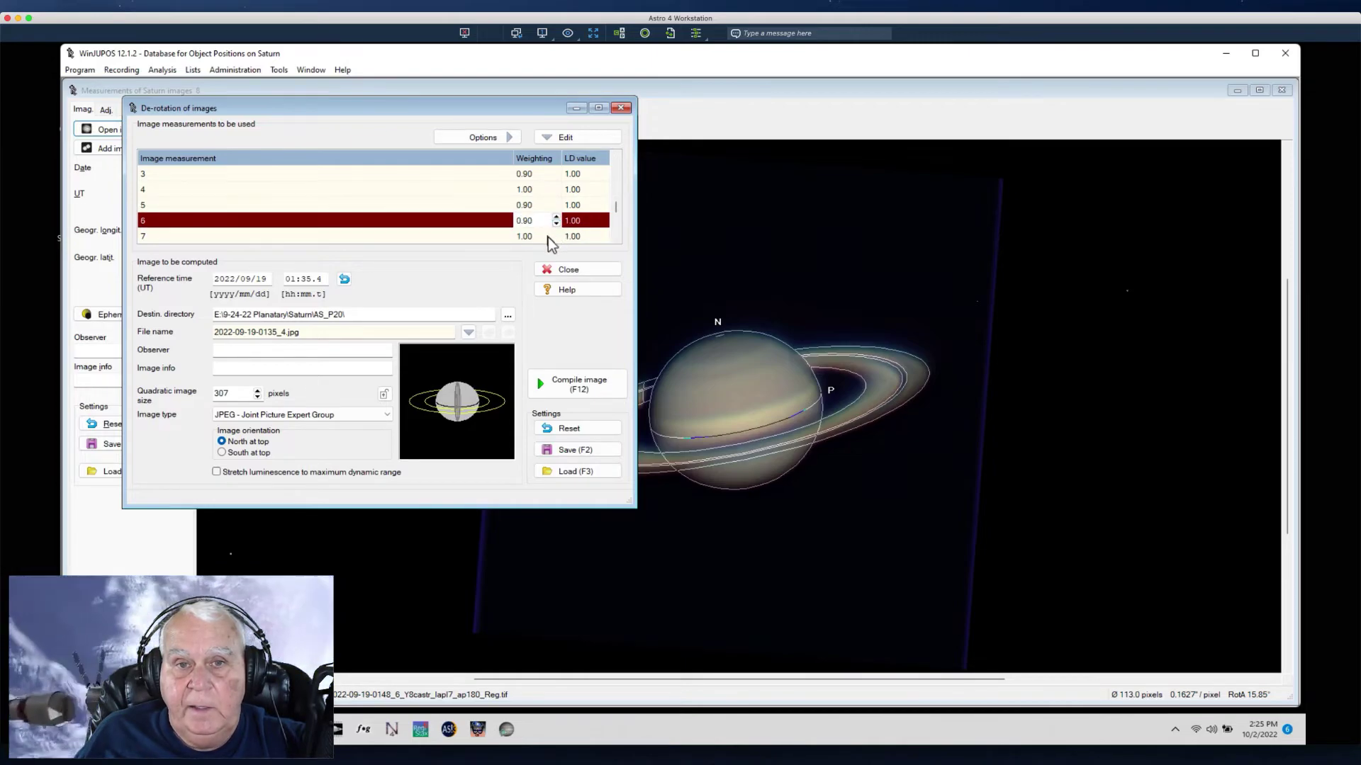
pyautogui.click(547, 237)
pyautogui.click(555, 240)
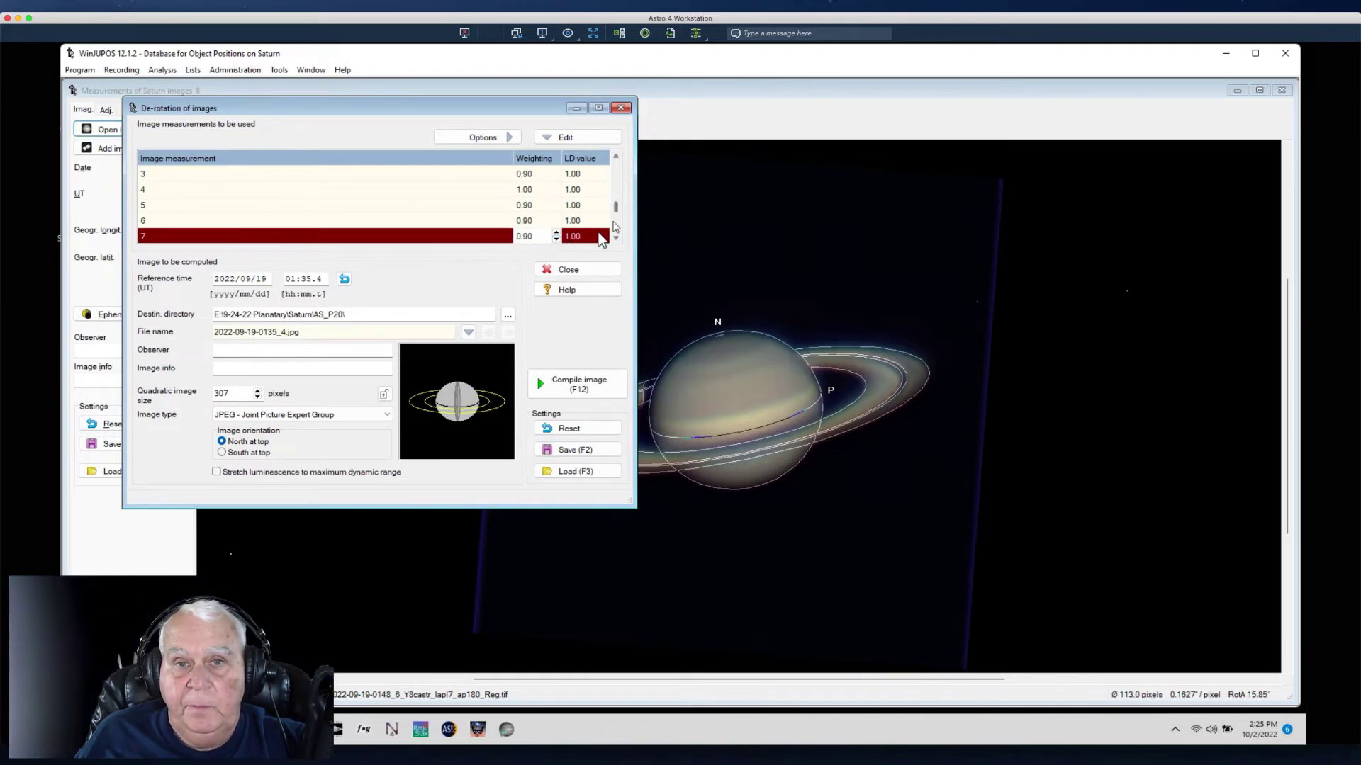
pyautogui.moveTo(615, 212); pyautogui.dragTo(616, 221)
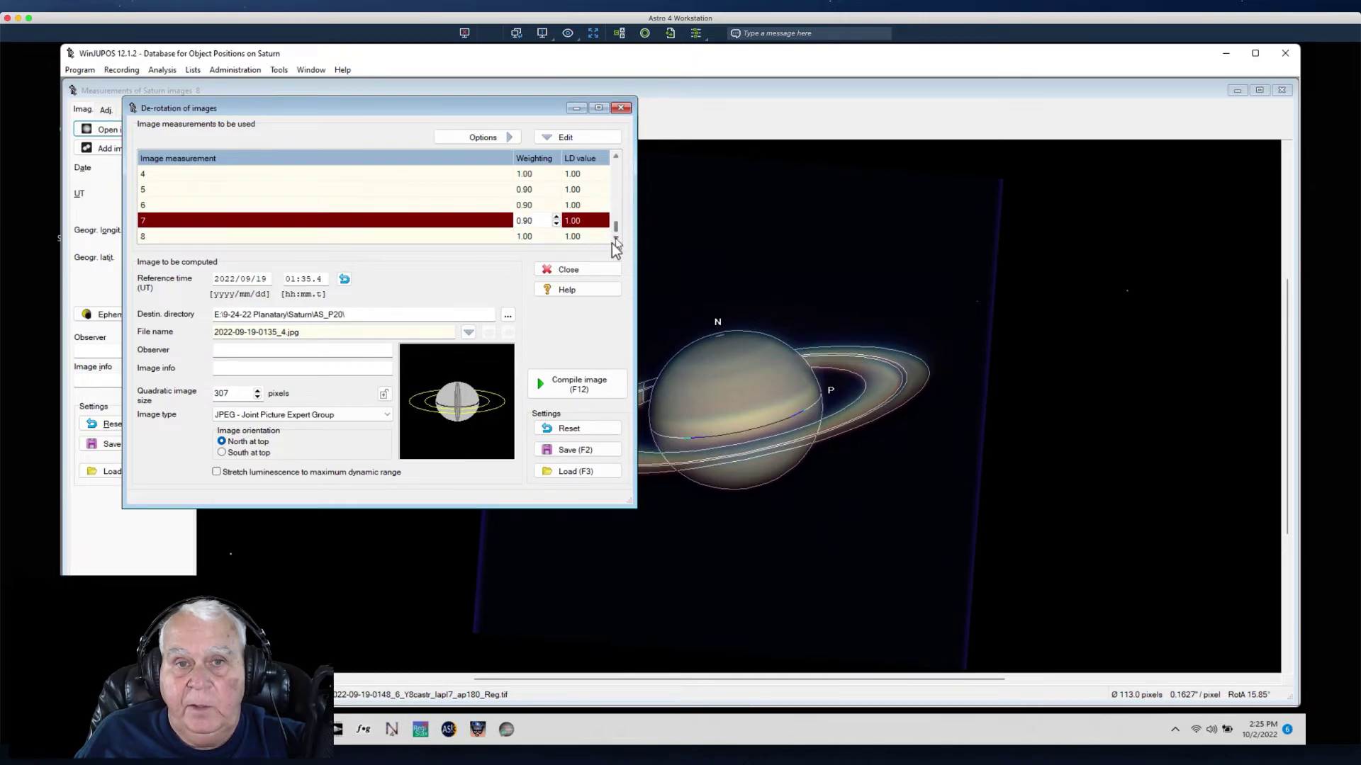
pyautogui.click(556, 241)
pyautogui.click(556, 239)
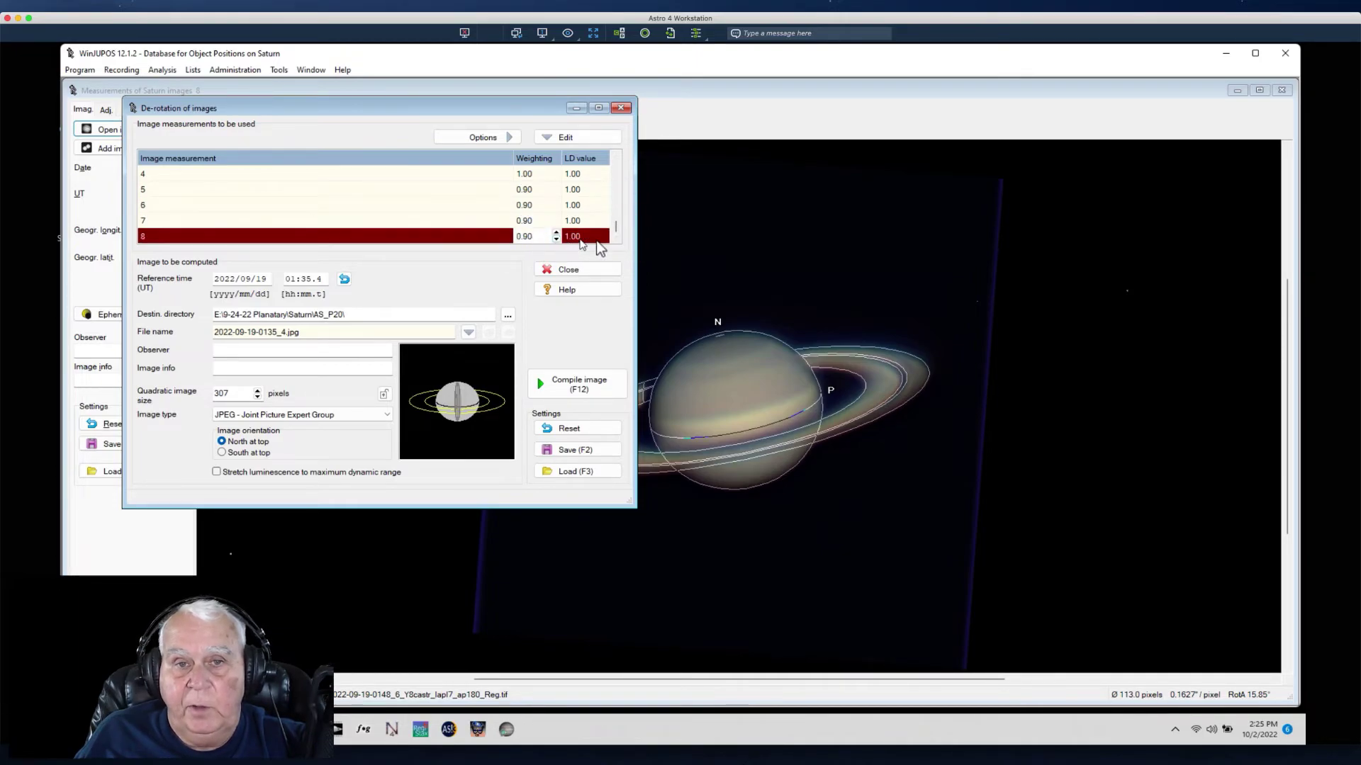
pyautogui.moveTo(617, 232); pyautogui.dragTo(616, 199)
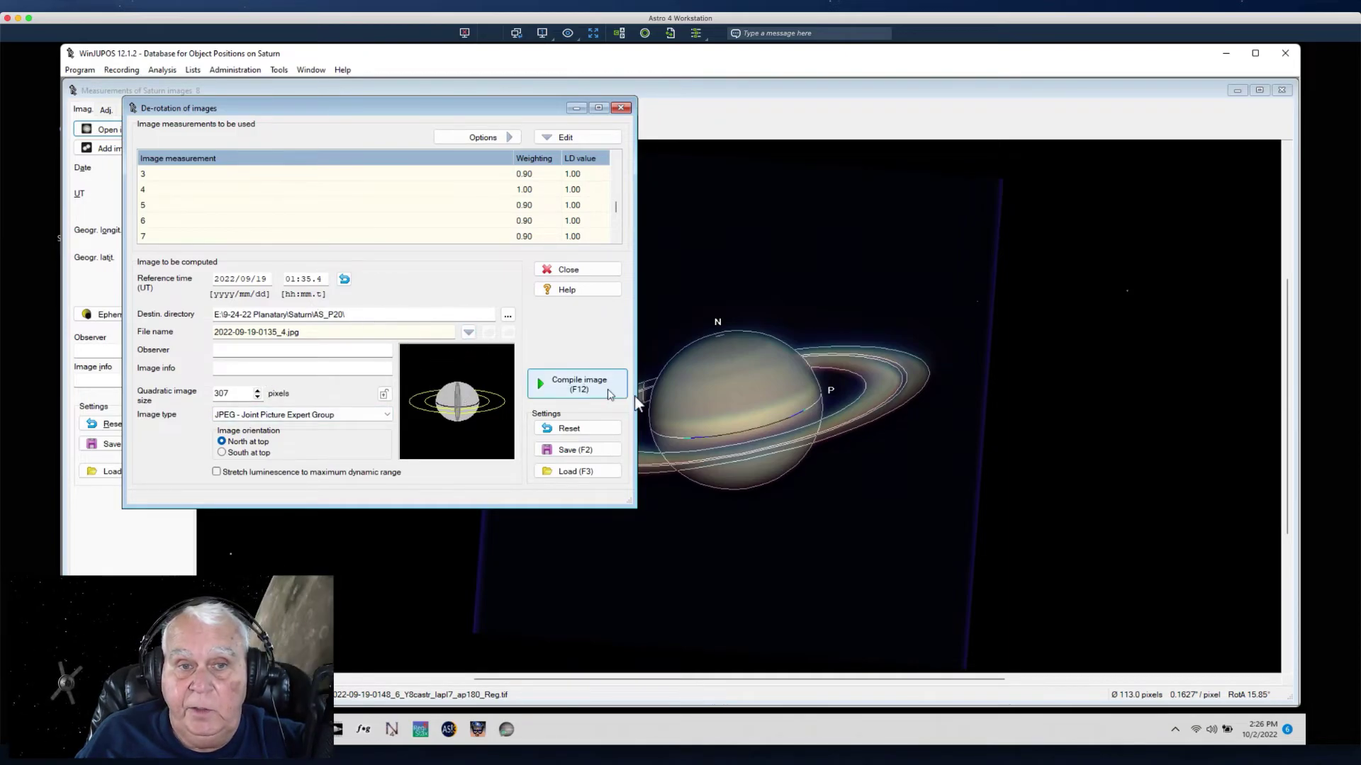
# - Compile the de-rotated Saturn image from the eight measurements and enlarge the result to inspect it
pyautogui.click(546, 390)
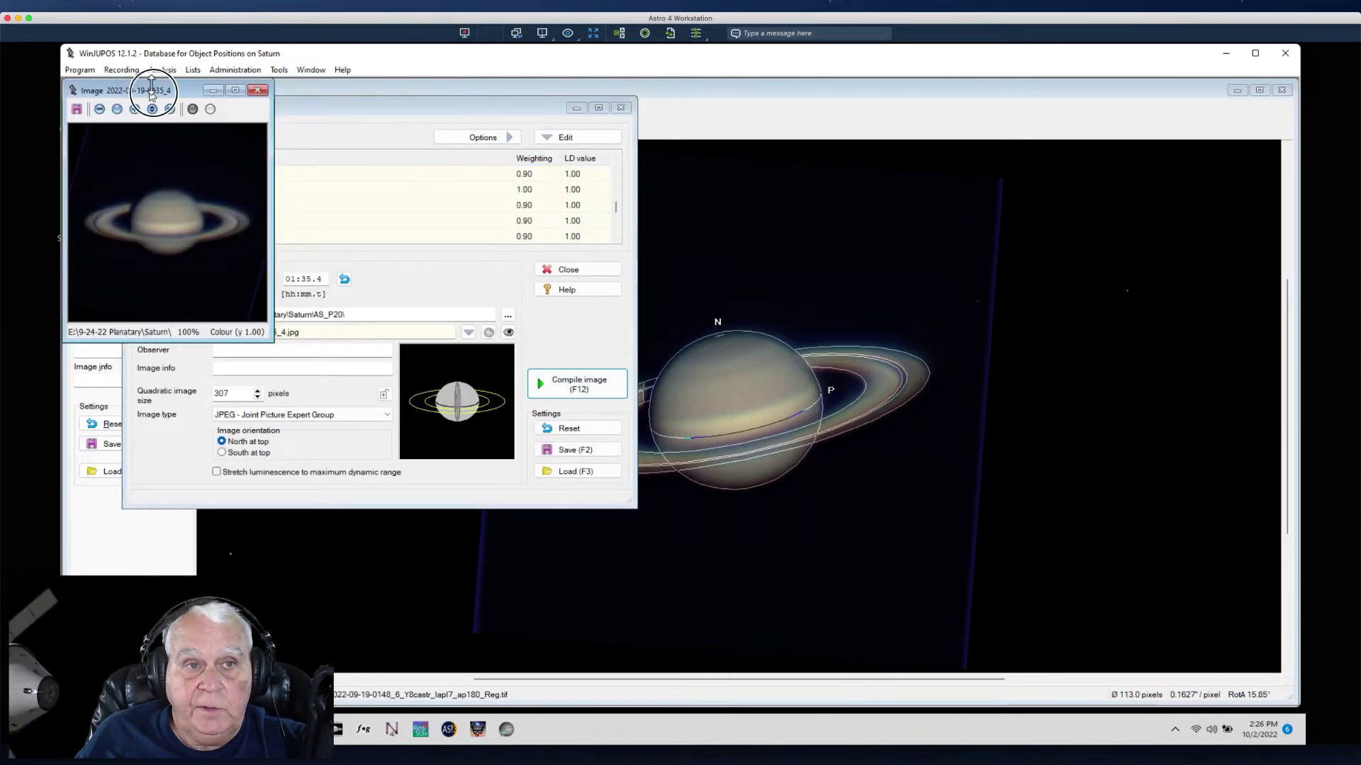
pyautogui.moveTo(151, 90); pyautogui.dragTo(276, 78)
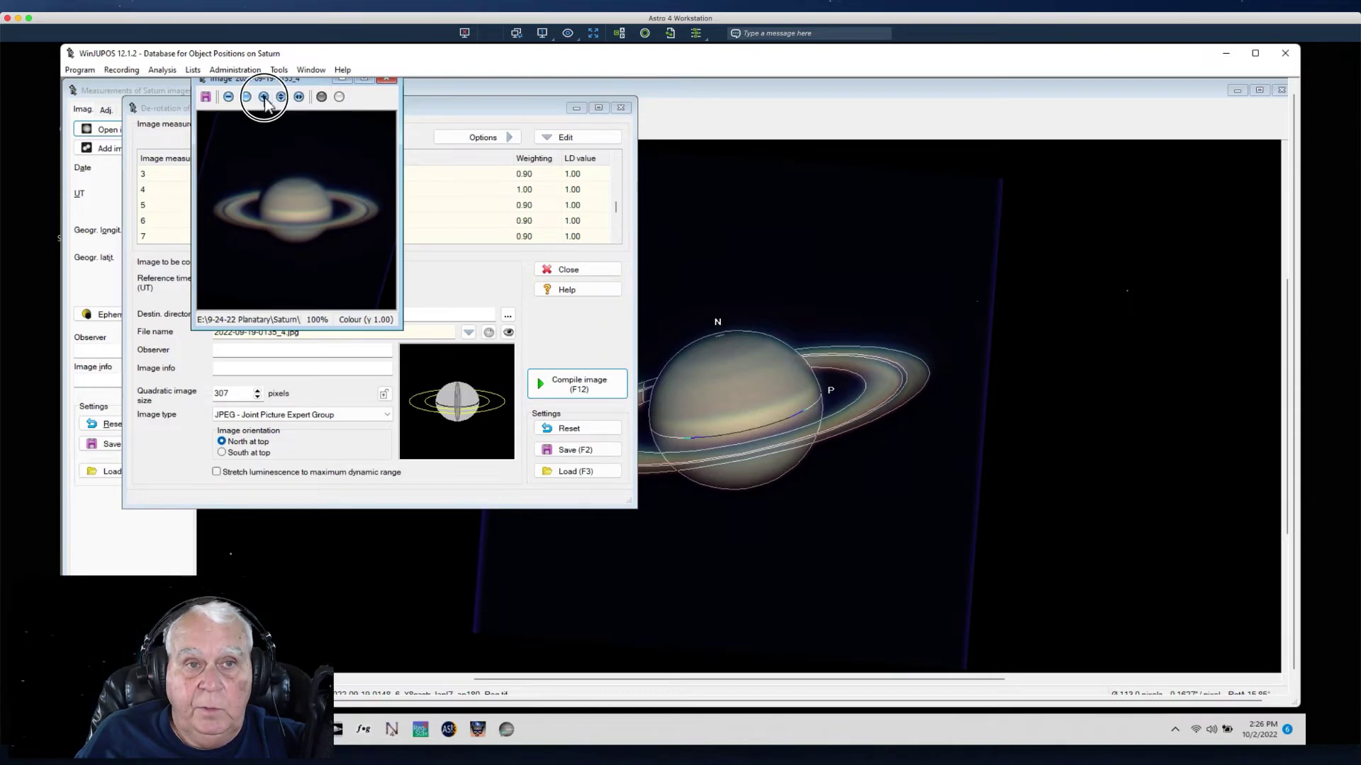
pyautogui.click(263, 97)
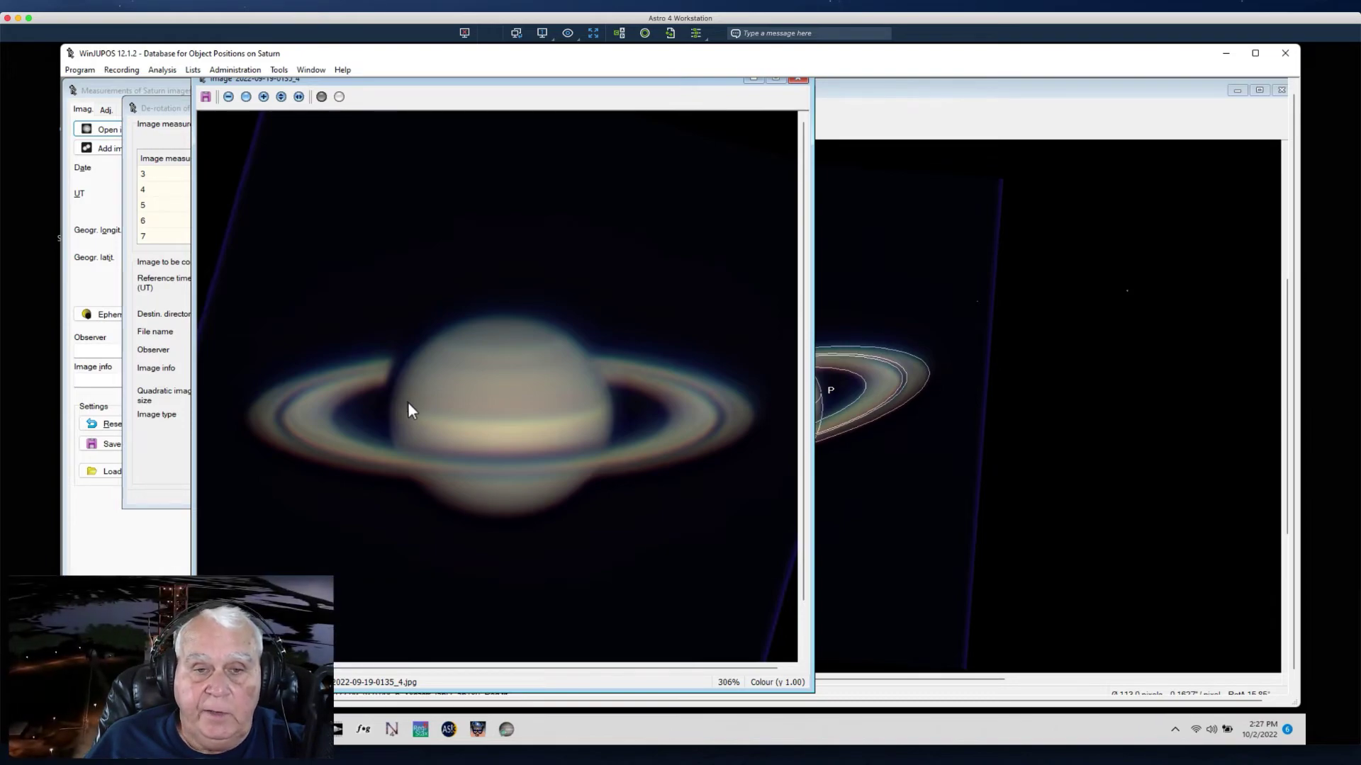
# - Shrink the compiled Saturn image, close it, and close the De-rotation of images tool
pyautogui.click(227, 96)
pyautogui.click(228, 96)
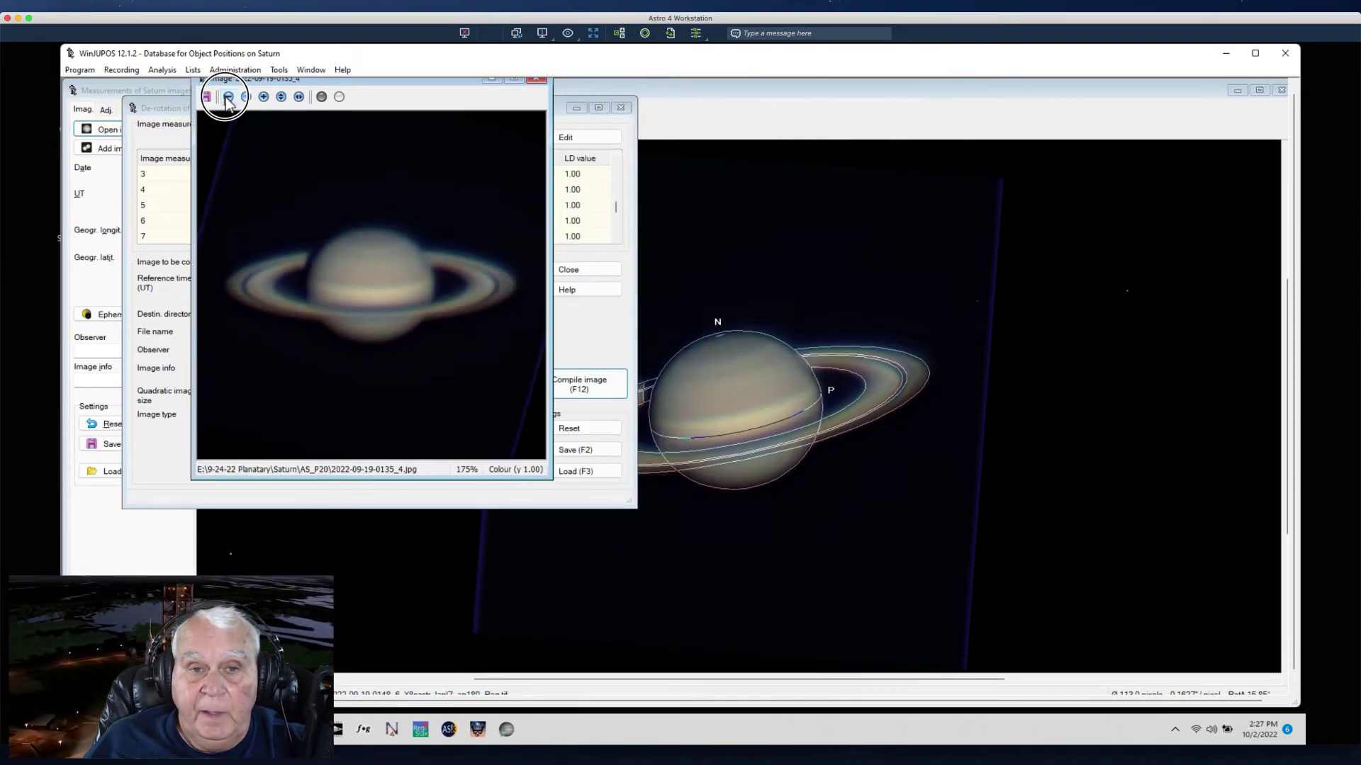
pyautogui.click(227, 96)
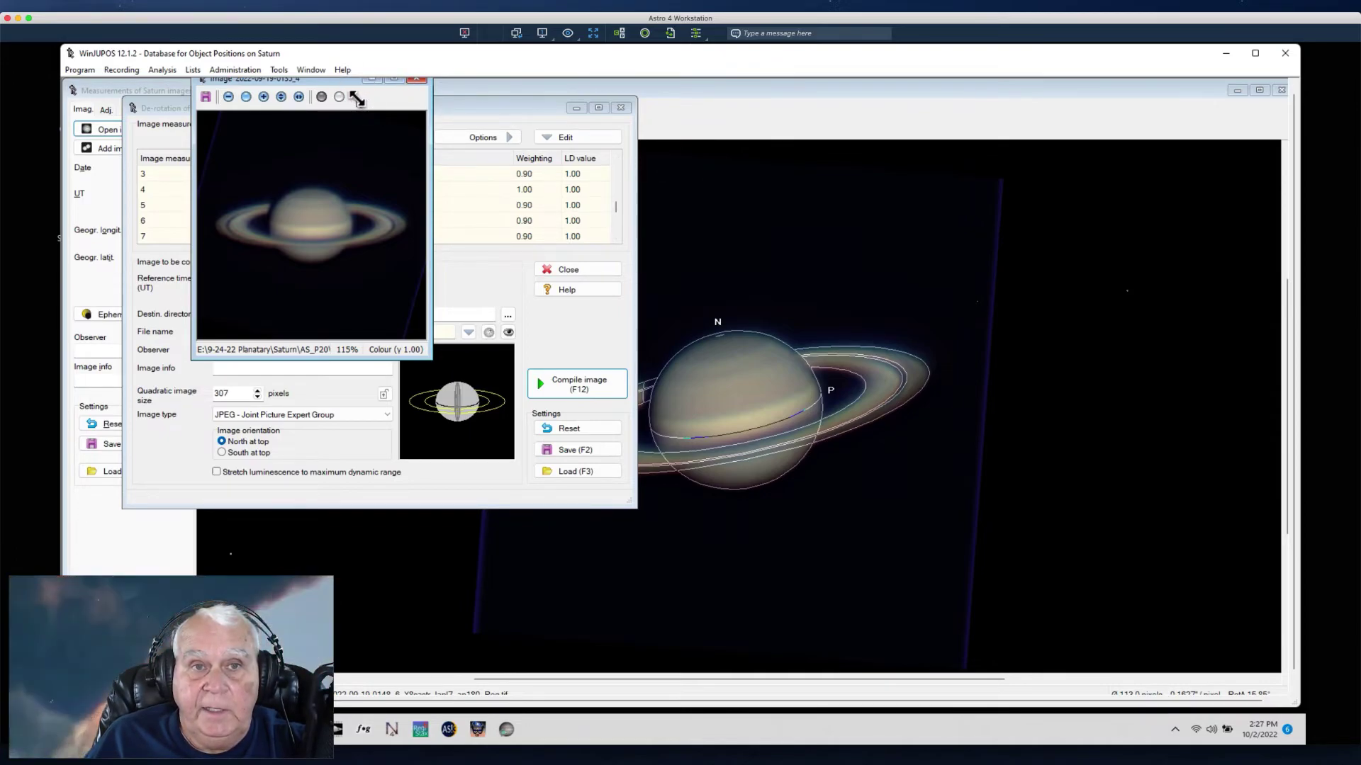
pyautogui.moveTo(343, 78); pyautogui.dragTo(381, 174)
pyautogui.click(411, 174)
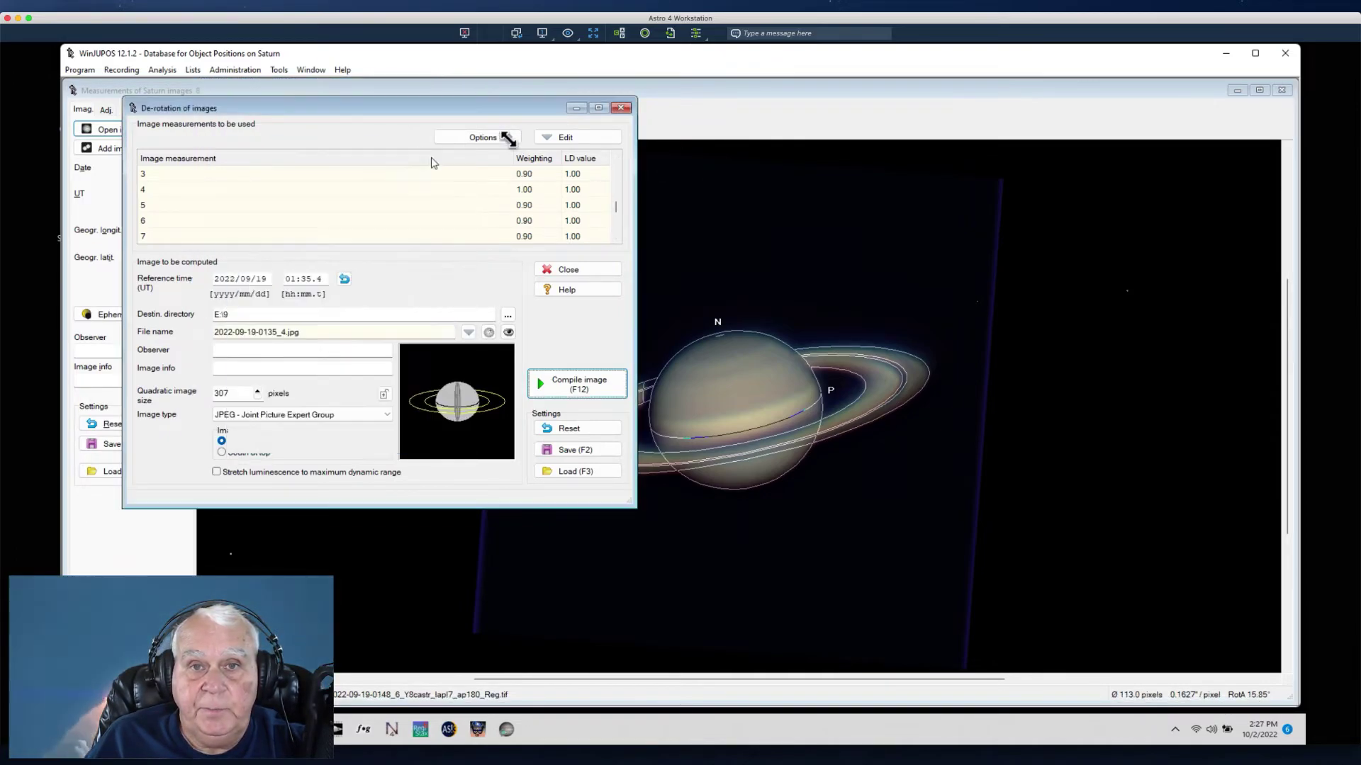
pyautogui.click(623, 107)
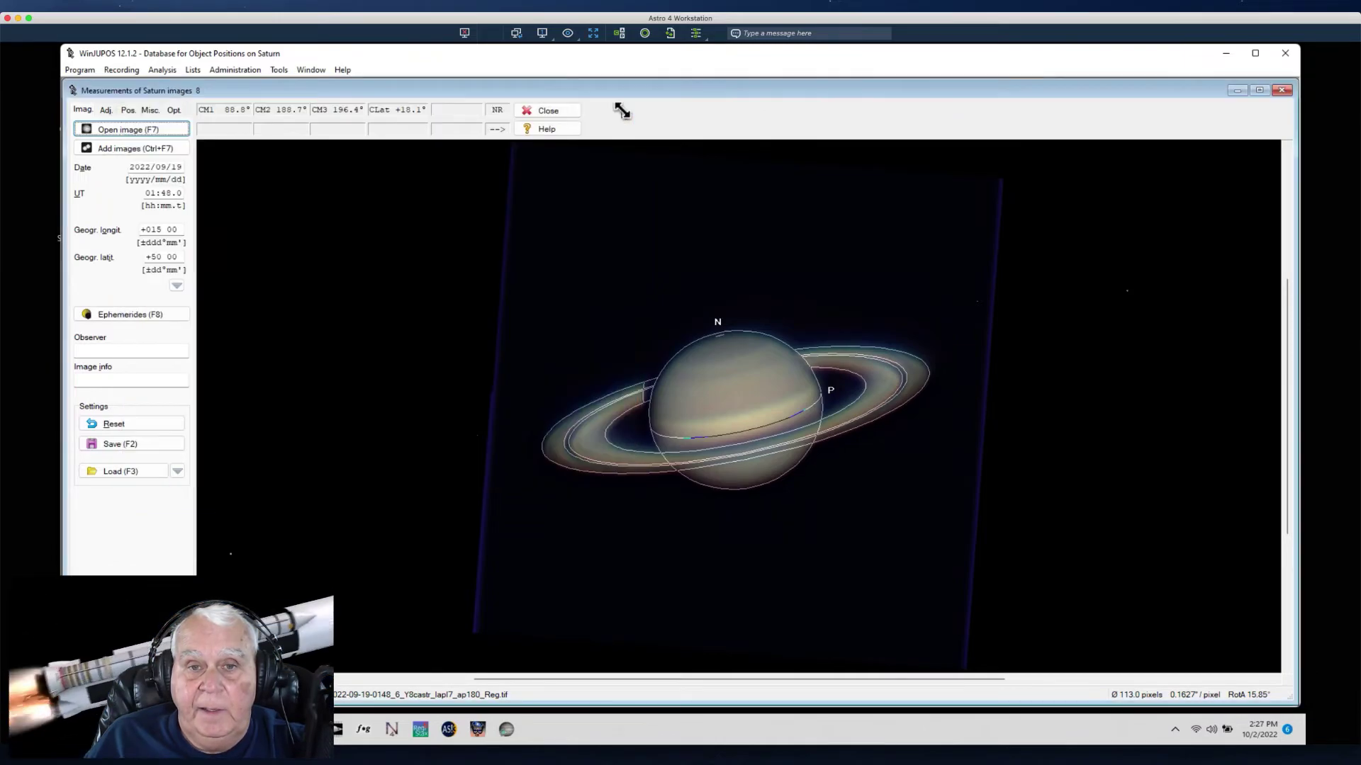
# - View Saturn's ephemerides in real time, and close the ephemerides window
pyautogui.click(280, 72)
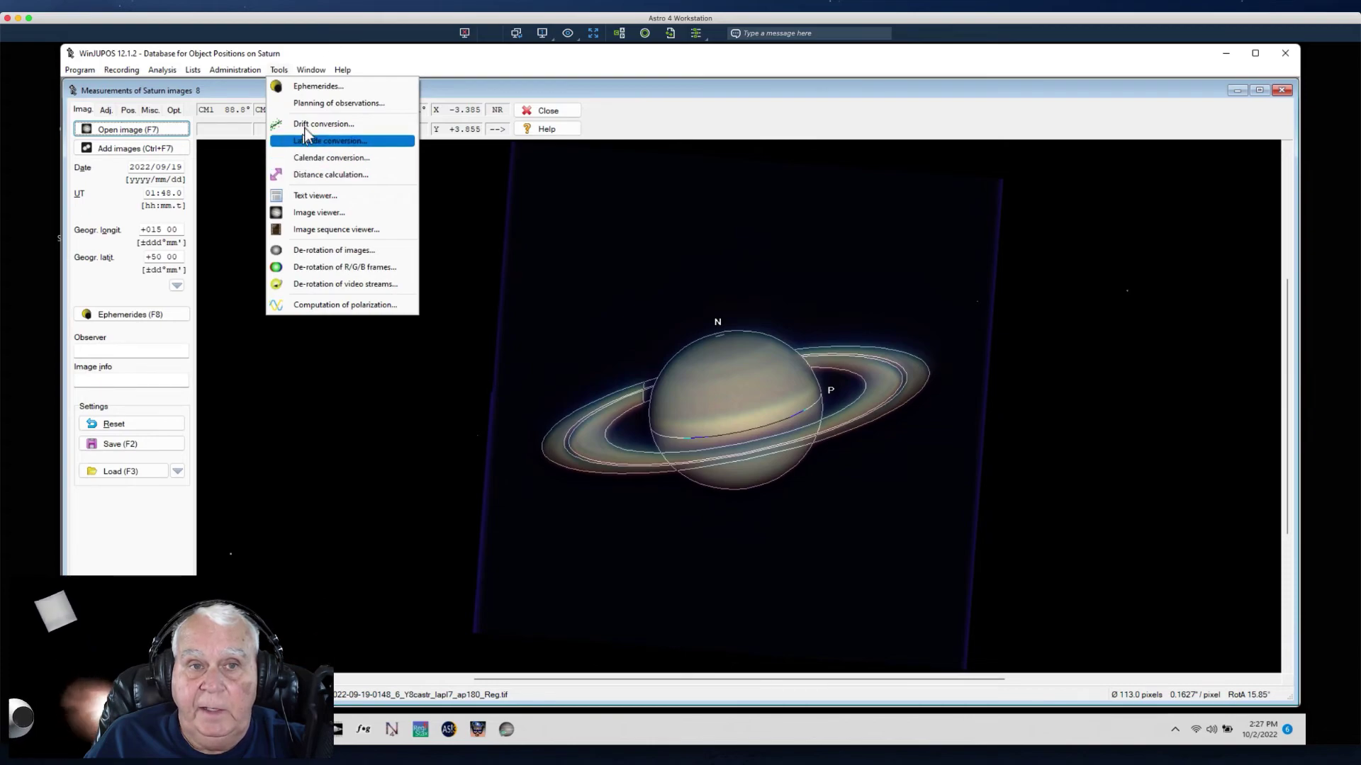
pyautogui.click(305, 88)
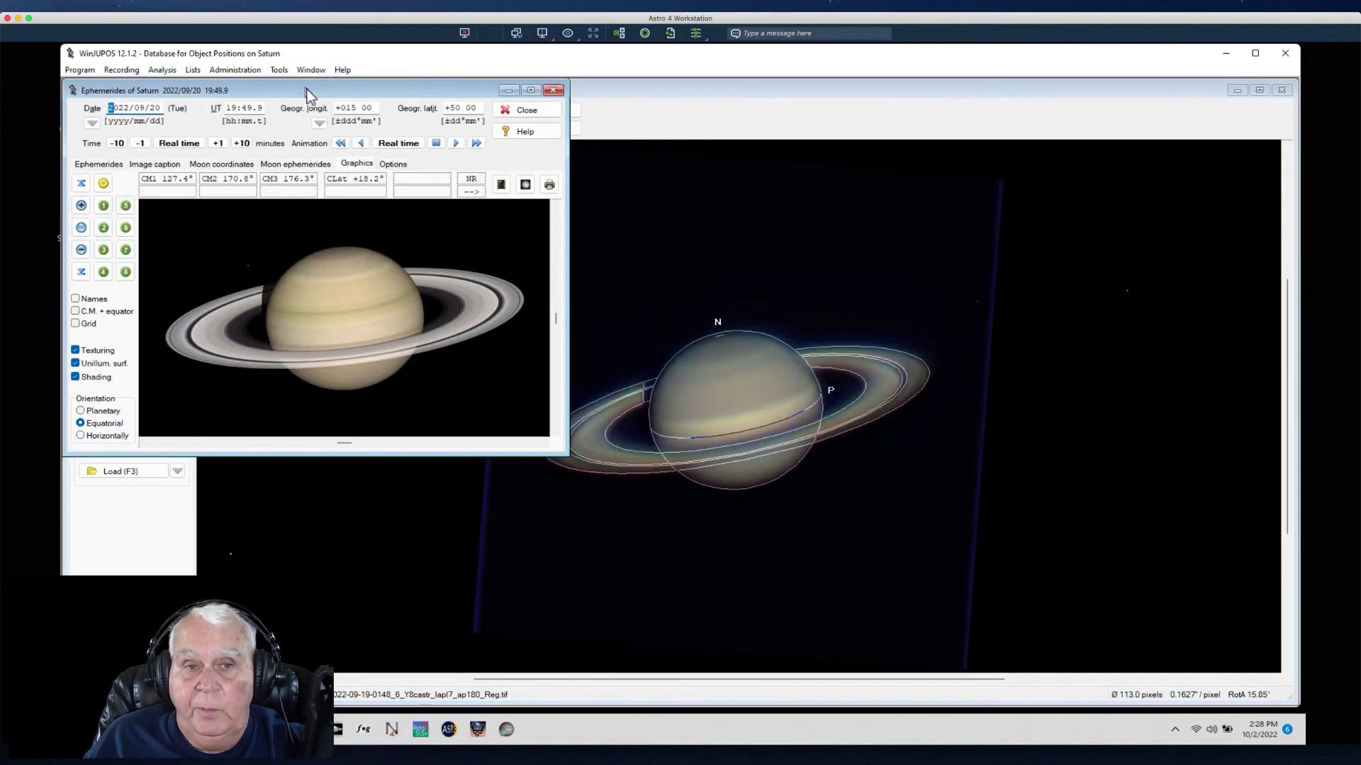
pyautogui.moveTo(312, 91); pyautogui.dragTo(461, 95)
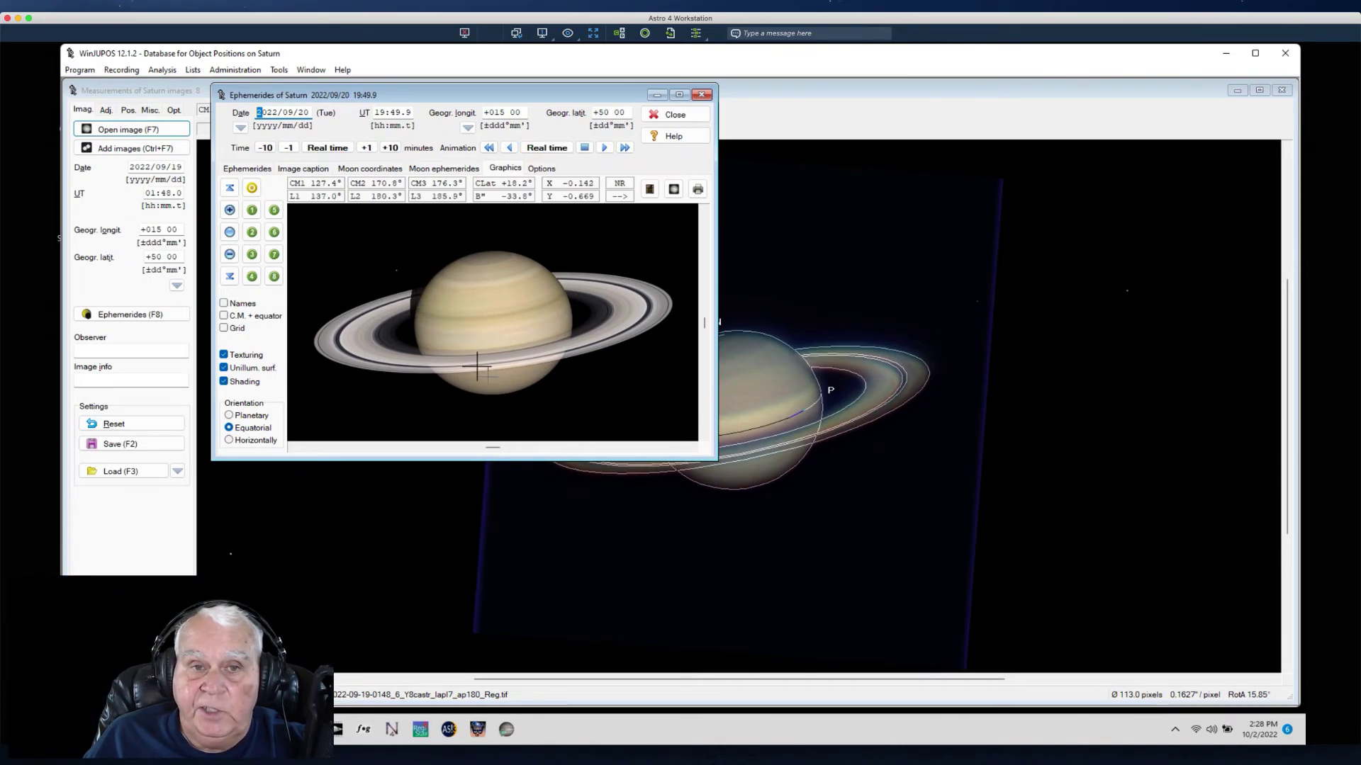
pyautogui.click(326, 150)
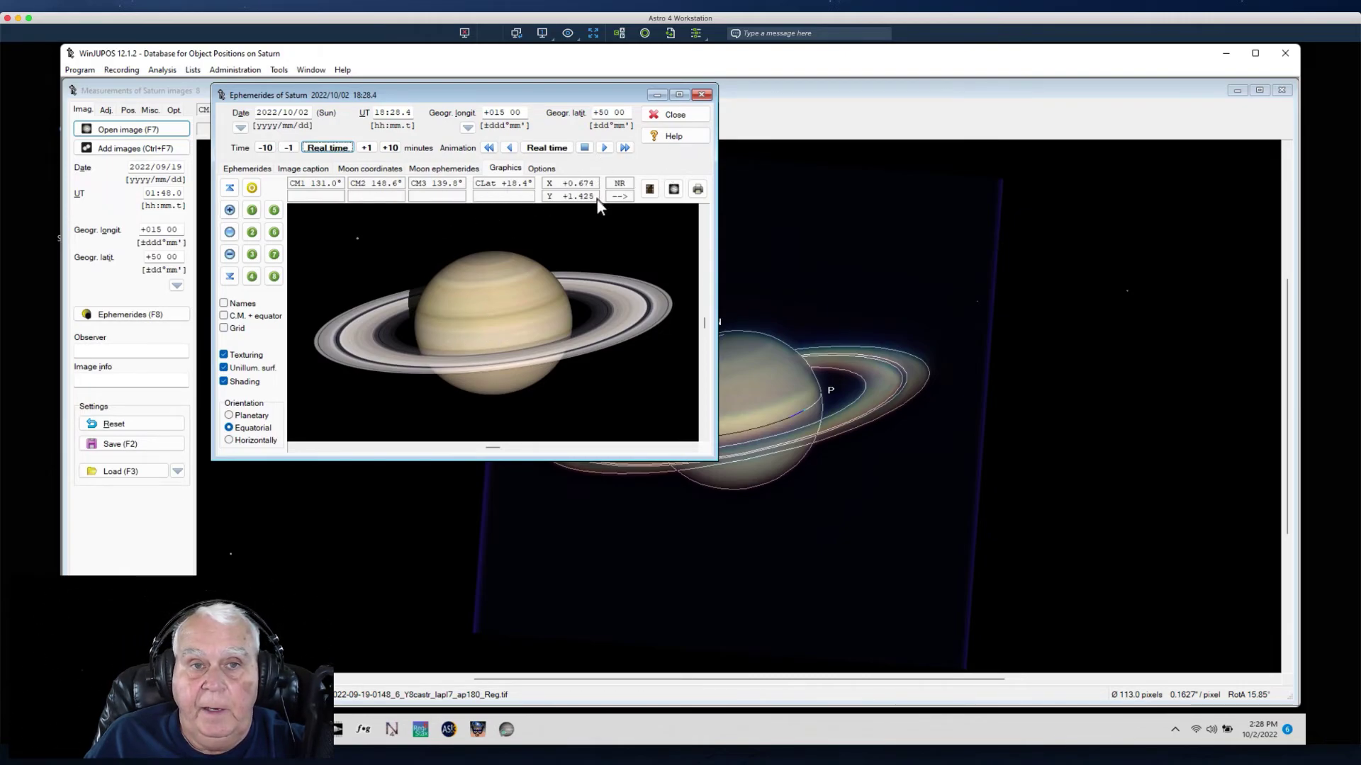
pyautogui.click(668, 120)
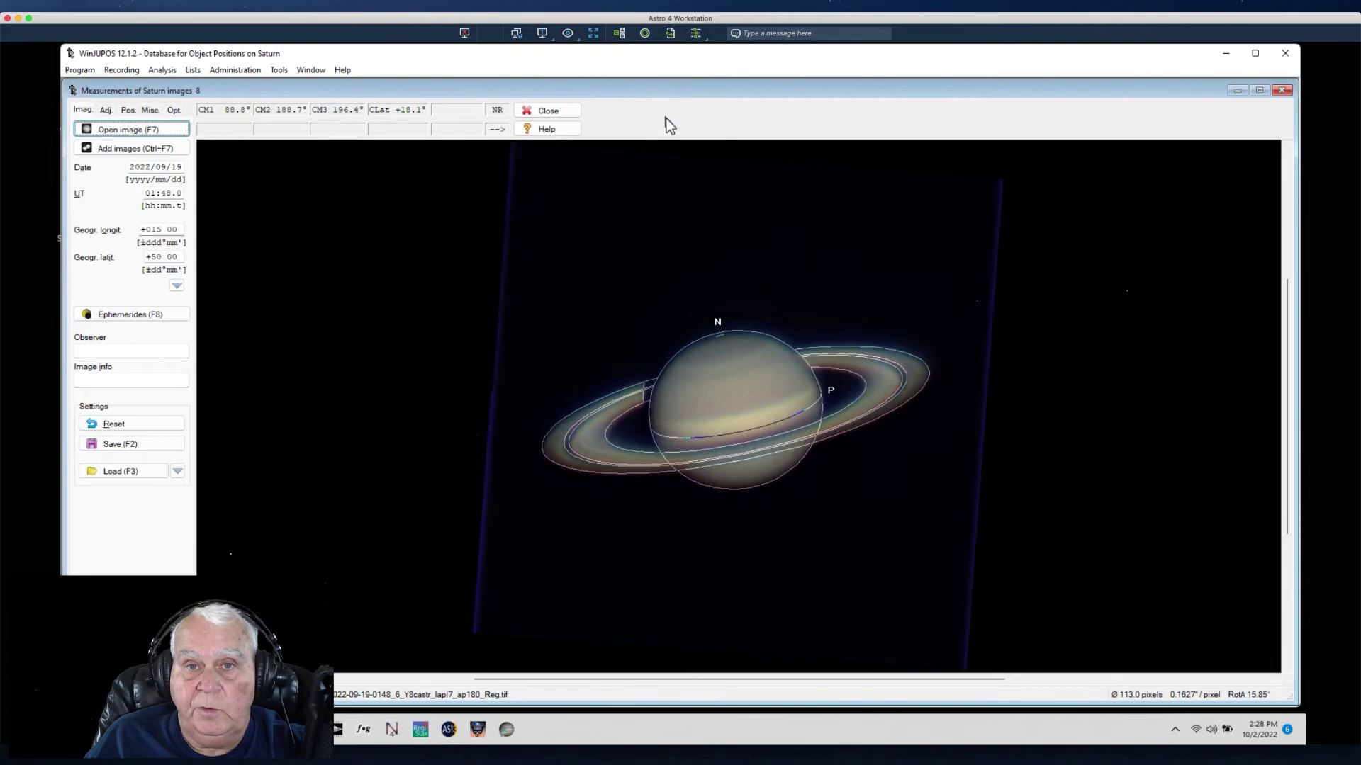
# - Switch the celestial body to Jupiter and open its ephemerides
pyautogui.click(84, 70)
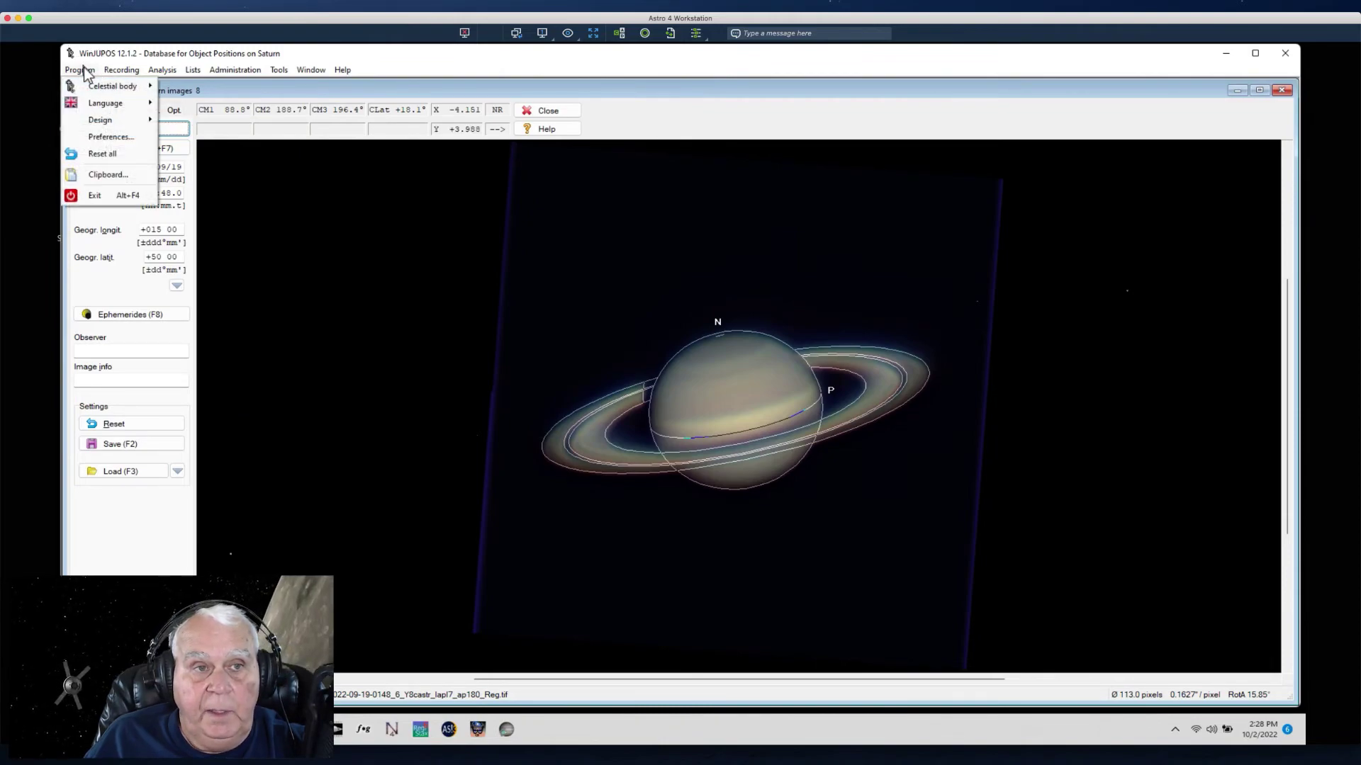
pyautogui.moveTo(101, 88)
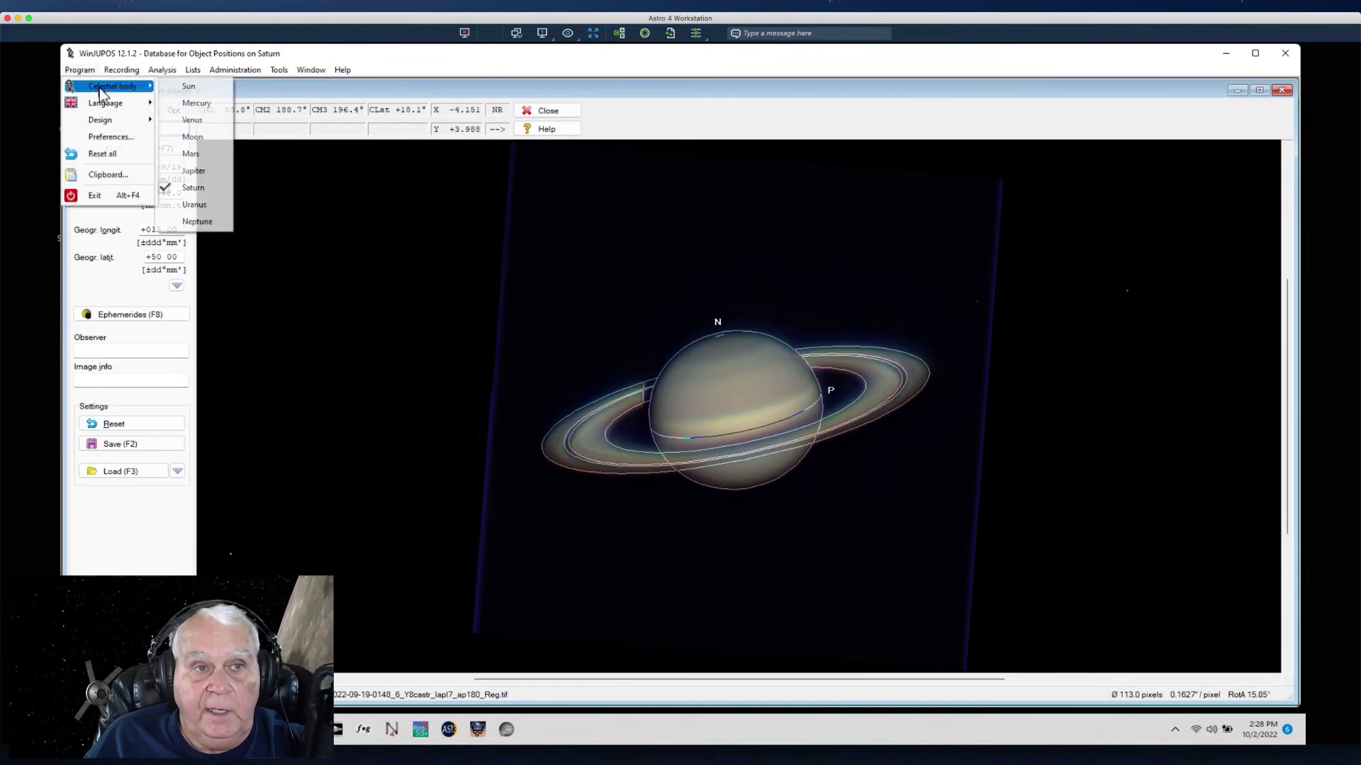
pyautogui.click(193, 171)
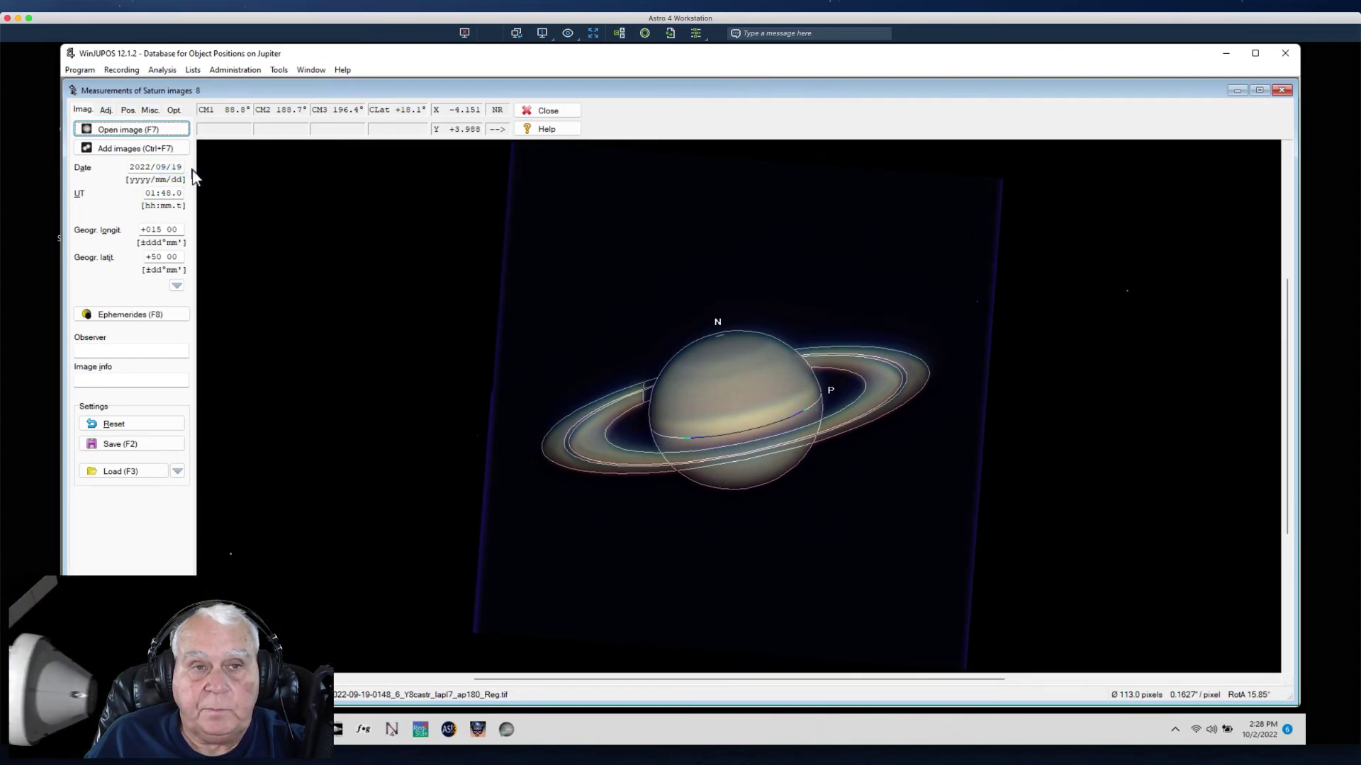
pyautogui.click(278, 71)
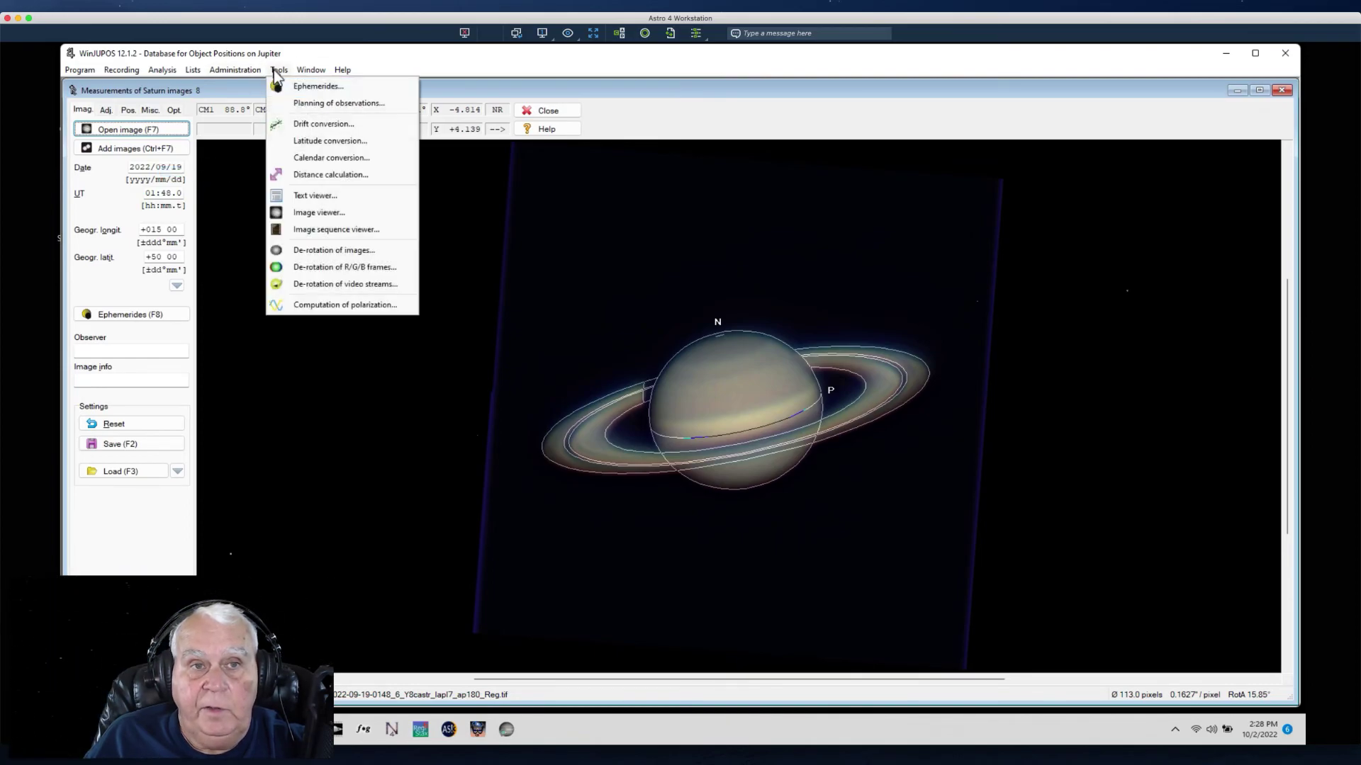
pyautogui.click(303, 87)
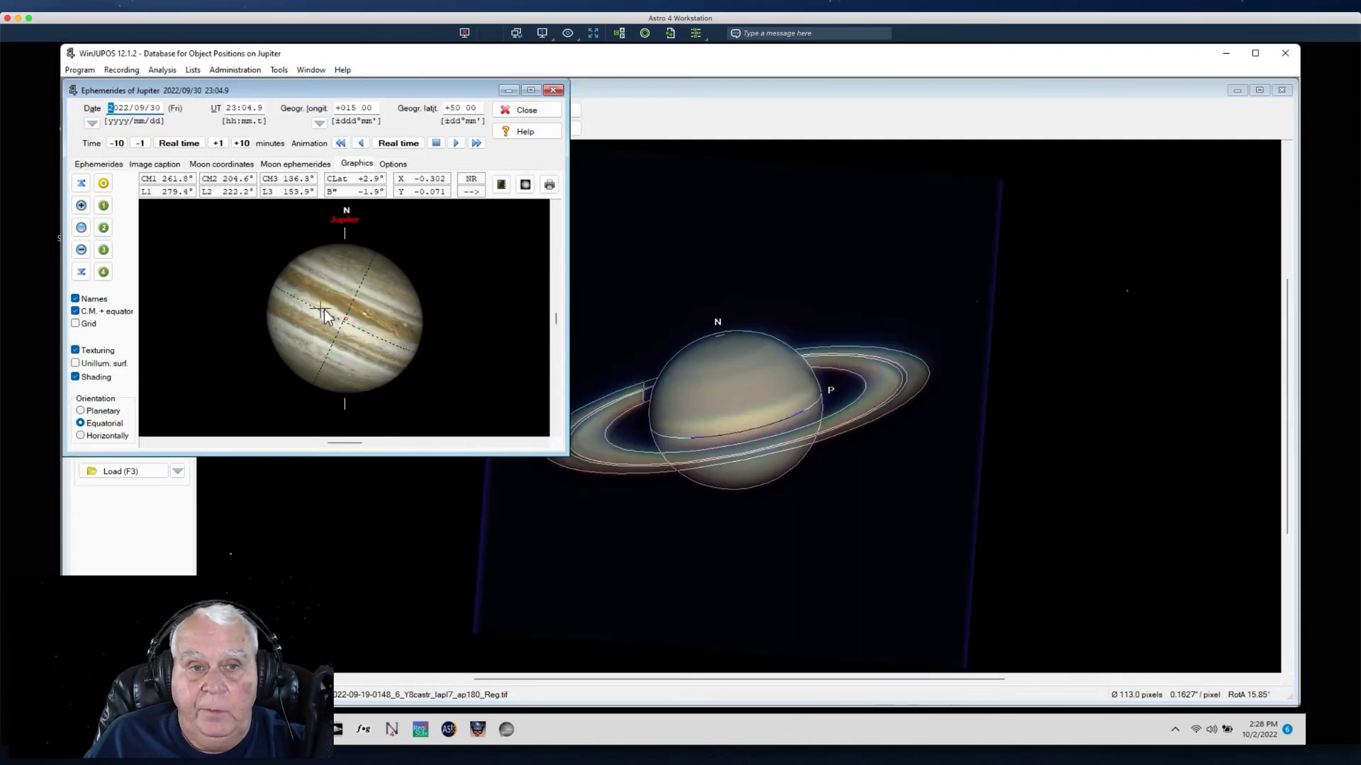
# - Enlarge the Jupiter ephemerides window and show the planet in real time
pyautogui.moveTo(567, 453); pyautogui.dragTo(868, 496)
pyautogui.moveTo(539, 448); pyautogui.dragTo(577, 601)
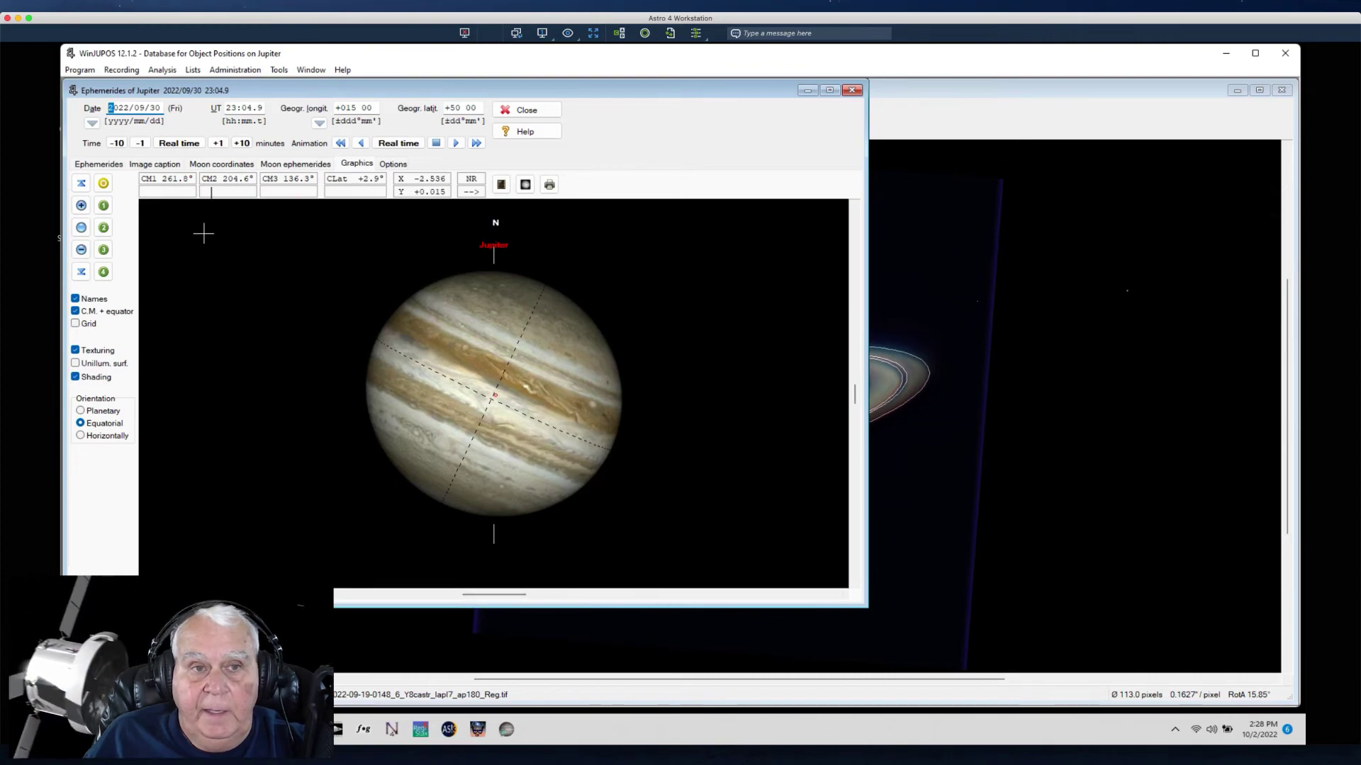
pyautogui.click(178, 144)
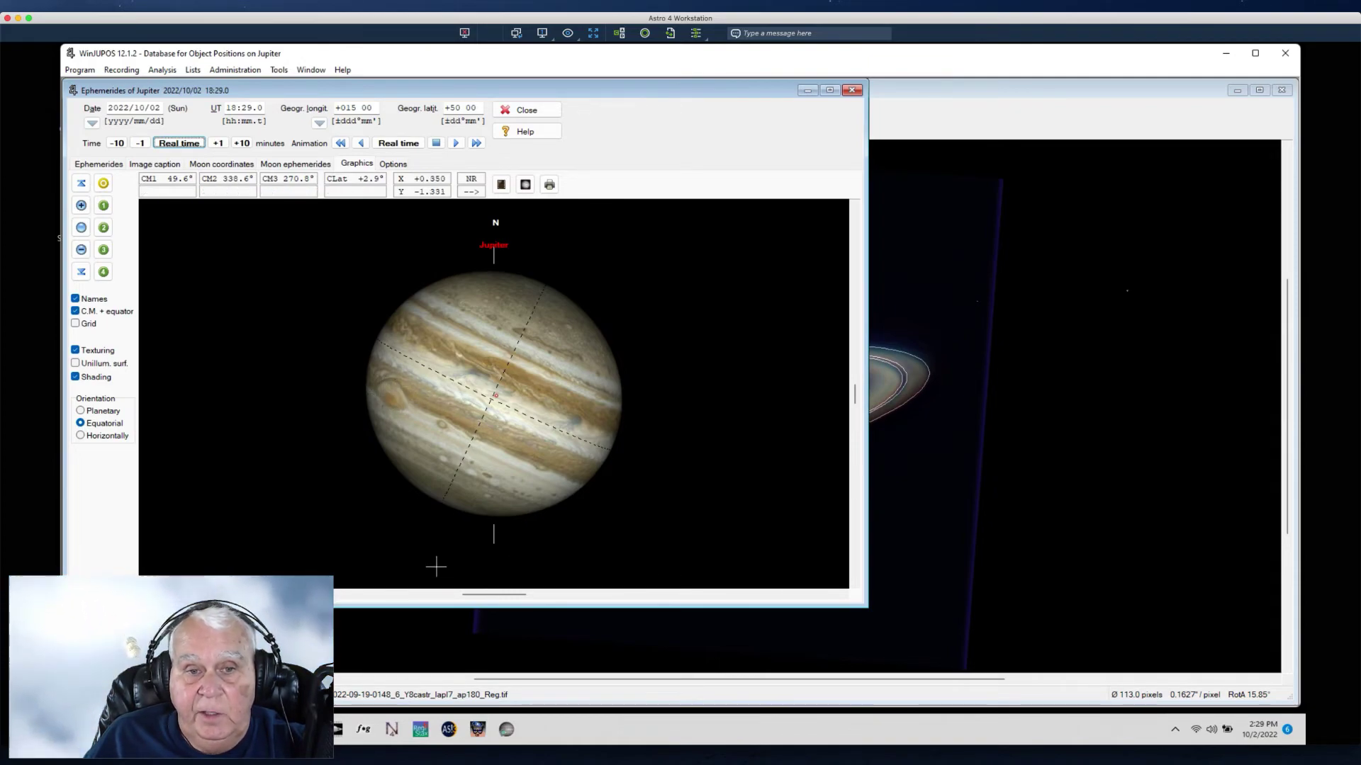
# - Advance the Jupiter ephemeris in 10-minute steps to 22:49 UT to follow the Great Red Spot and Io
pyautogui.click(242, 143)
pyautogui.click(242, 144)
pyautogui.click(242, 143)
pyautogui.click(242, 144)
pyautogui.click(241, 144)
pyautogui.click(242, 143)
pyautogui.click(242, 143)
pyautogui.click(241, 143)
pyautogui.click(242, 143)
pyautogui.click(241, 143)
pyautogui.click(242, 143)
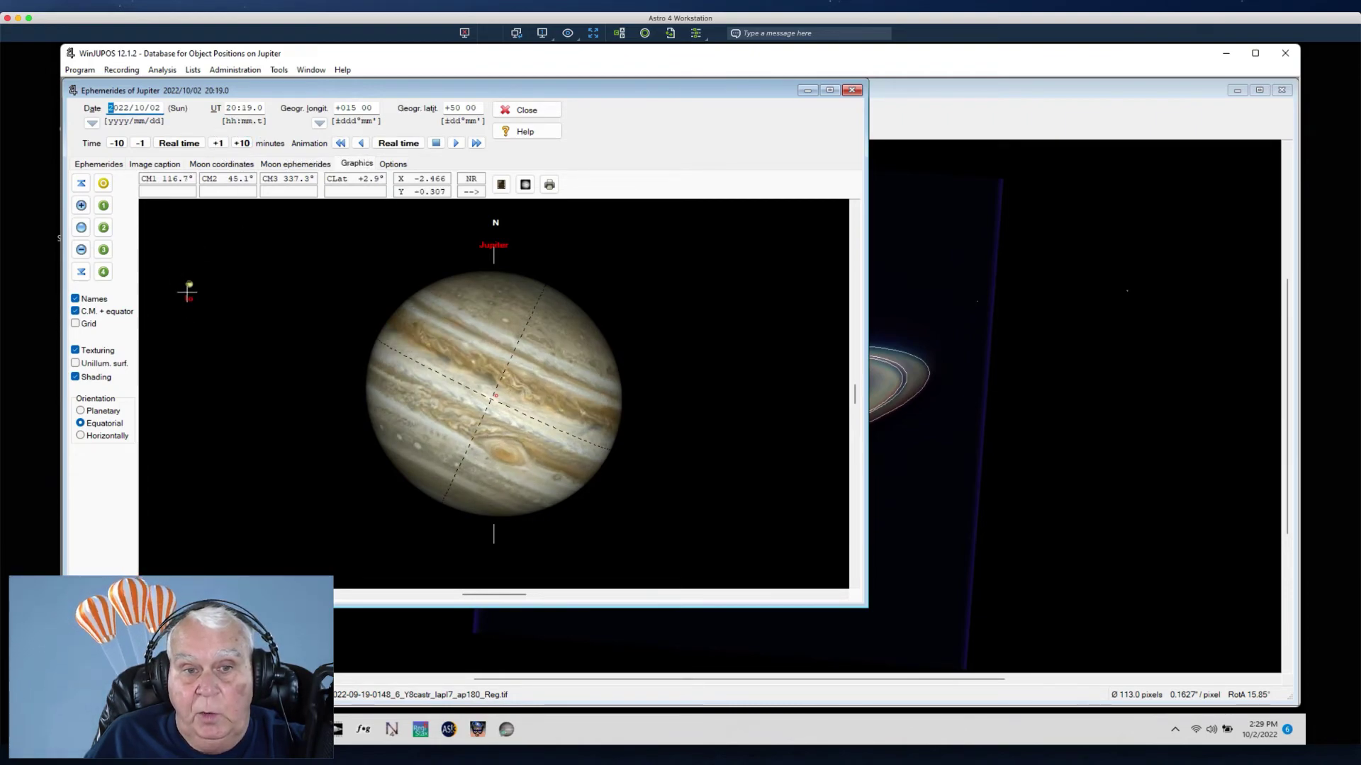
pyautogui.click(246, 146)
pyautogui.click(242, 143)
pyautogui.click(241, 144)
pyautogui.click(242, 143)
pyautogui.click(242, 143)
pyautogui.click(247, 146)
pyautogui.click(248, 146)
pyautogui.click(248, 146)
pyautogui.click(248, 146)
pyautogui.click(247, 146)
pyautogui.click(247, 146)
pyautogui.click(247, 146)
pyautogui.click(247, 146)
pyautogui.click(247, 146)
pyautogui.click(248, 146)
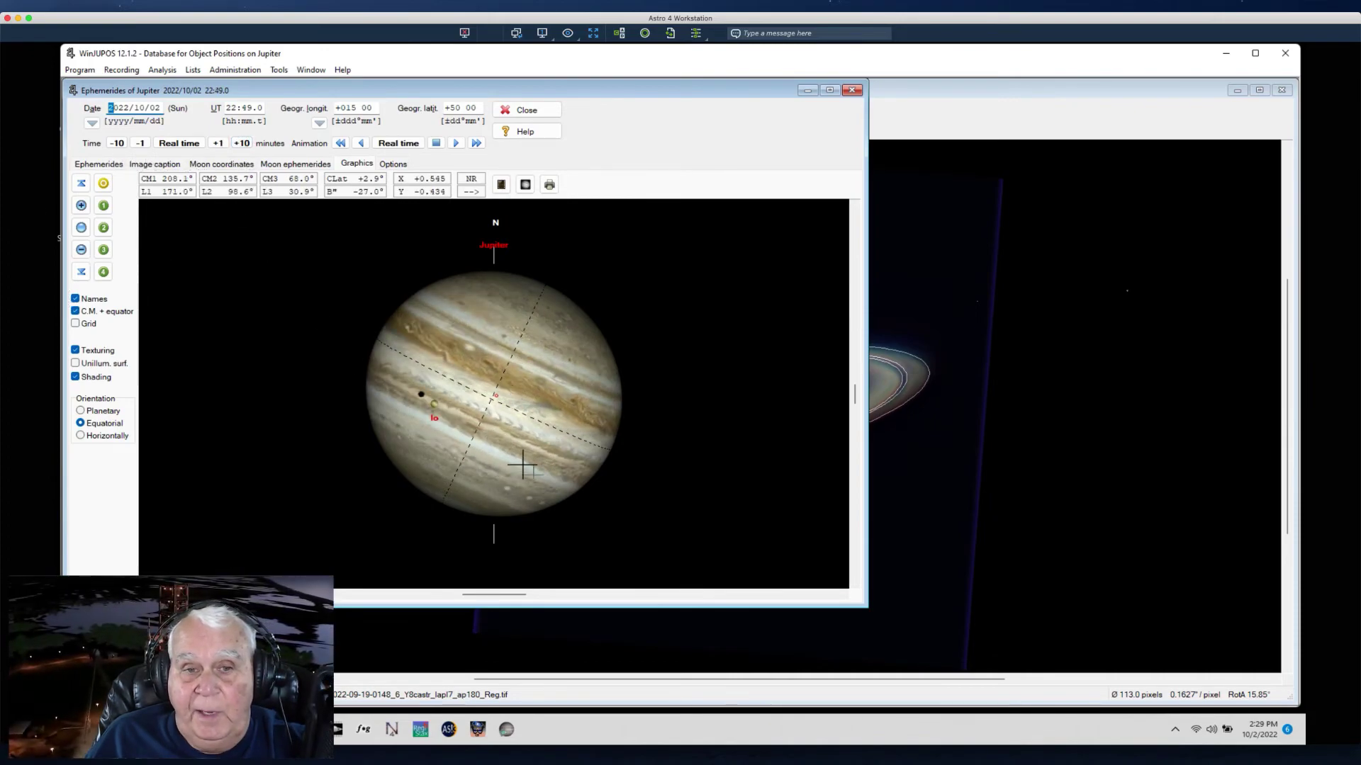
# - Move the Jupiter ephemeris back to 22:19 UT and forward again to 22:59 UT to examine Io's shadow transit
pyautogui.click(118, 145)
pyautogui.click(116, 145)
pyautogui.click(116, 145)
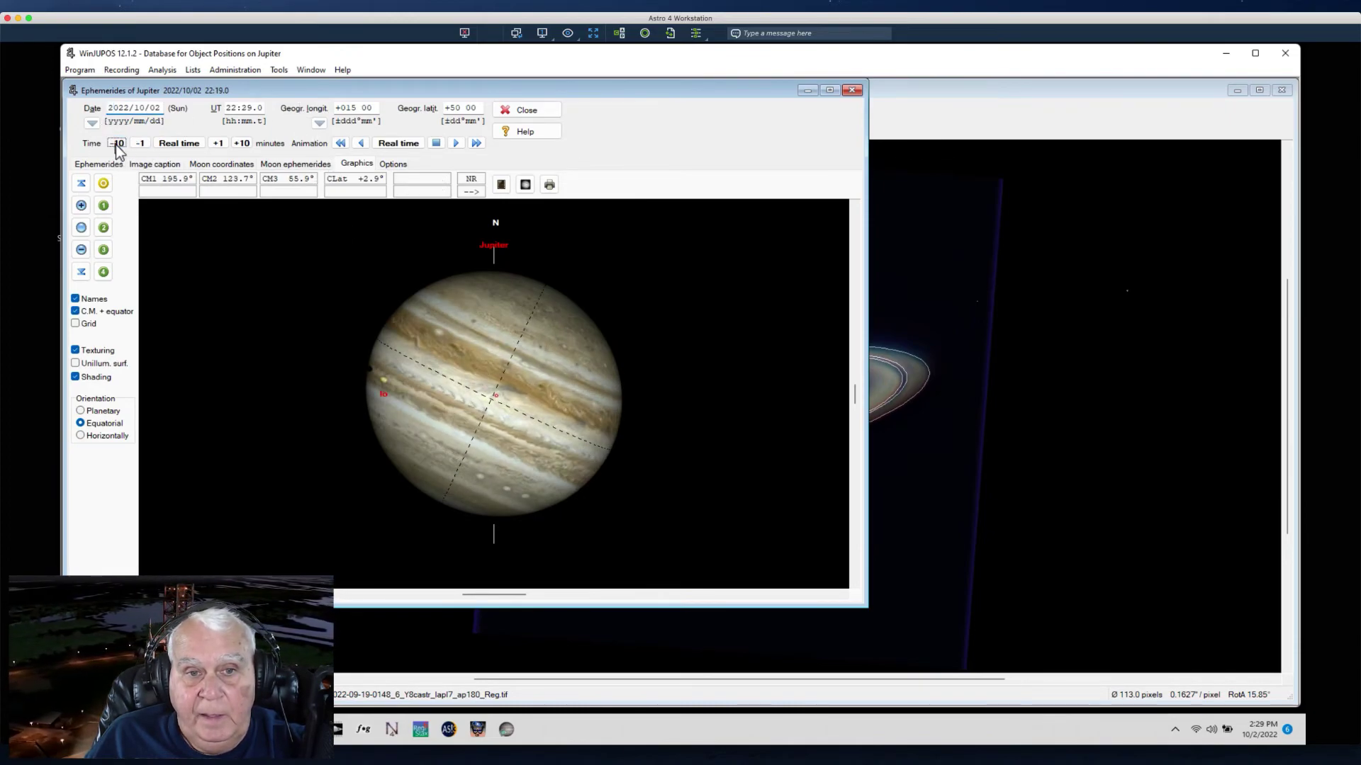
pyautogui.click(242, 143)
pyautogui.click(243, 144)
pyautogui.click(242, 143)
pyautogui.click(243, 144)
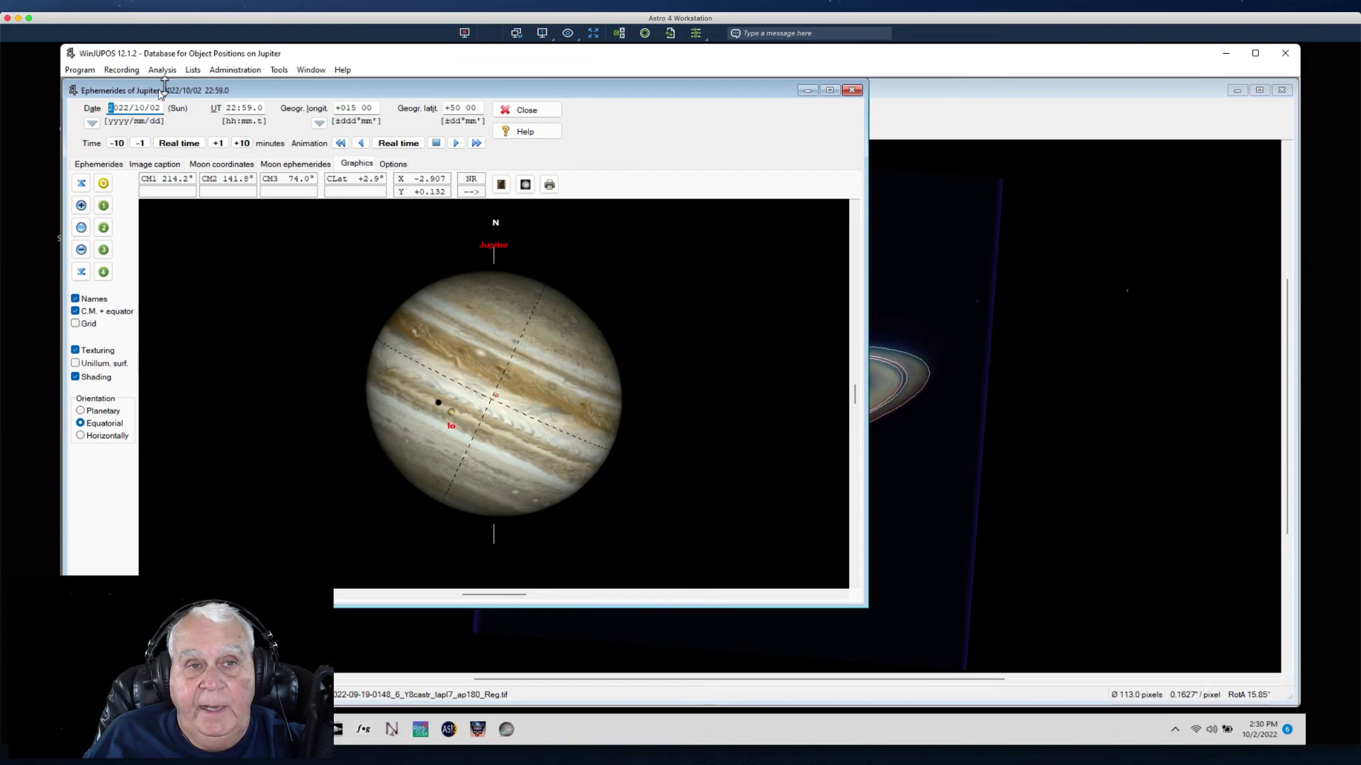
# - Try to set the Jupiter ephemeris time to 2:00 UT
pyautogui.click(227, 107)
pyautogui.press('Left')
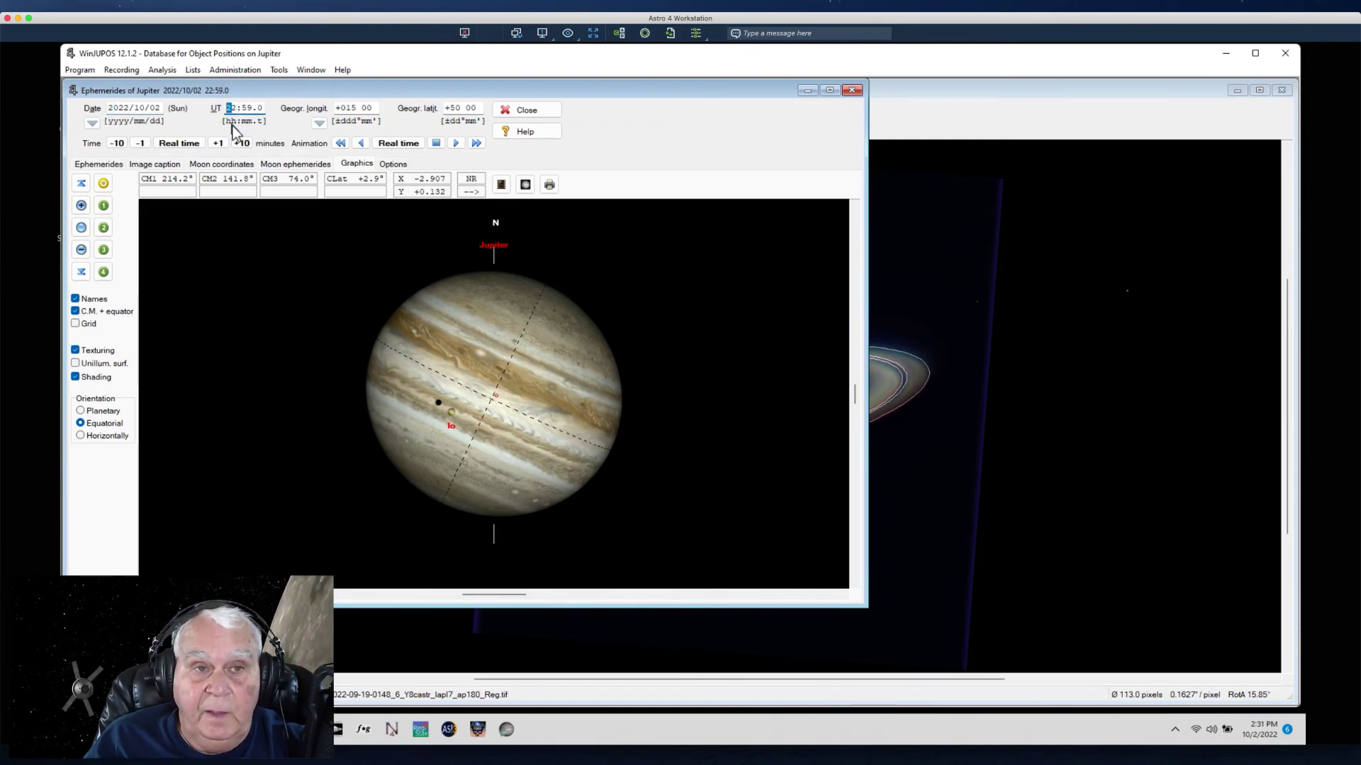
pyautogui.press('Delete')
pyautogui.click(248, 109)
pyautogui.write('0')
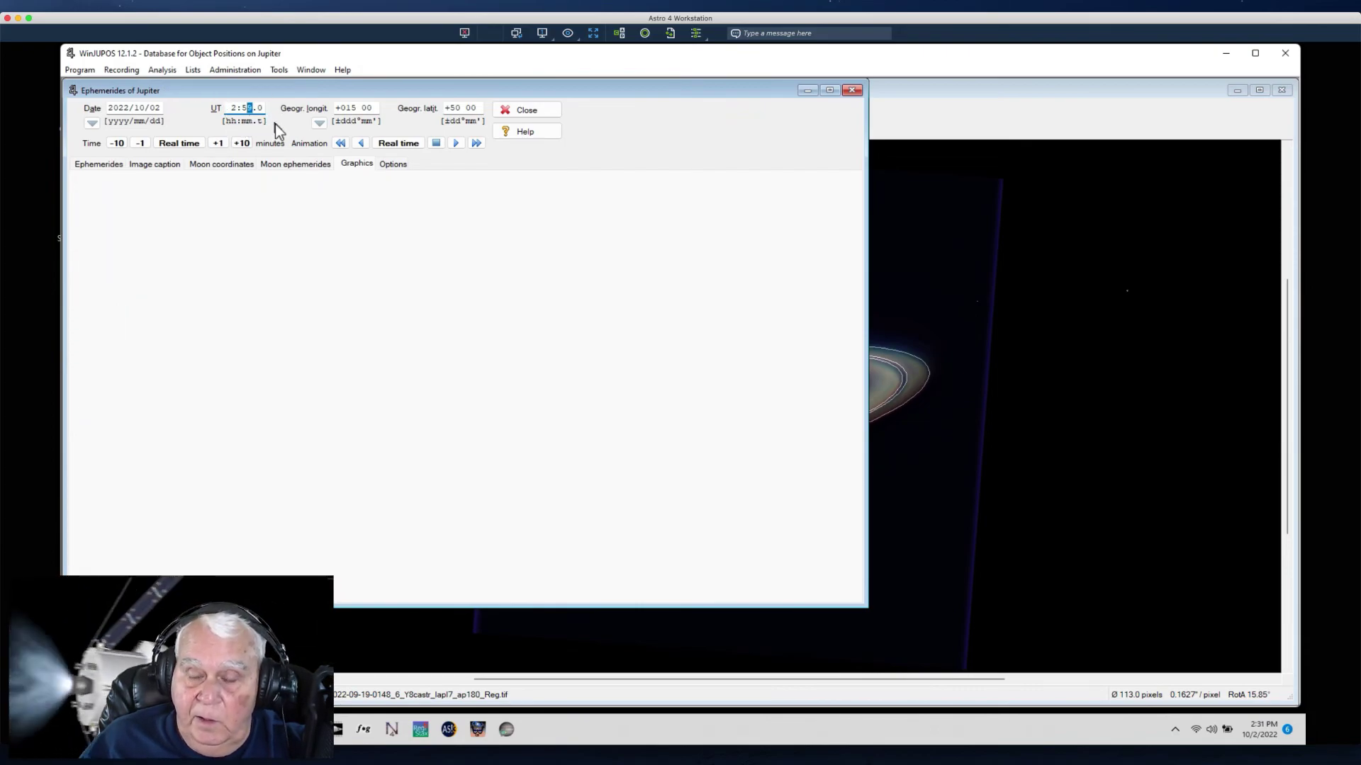
pyautogui.press('Left')
pyautogui.press('Left')
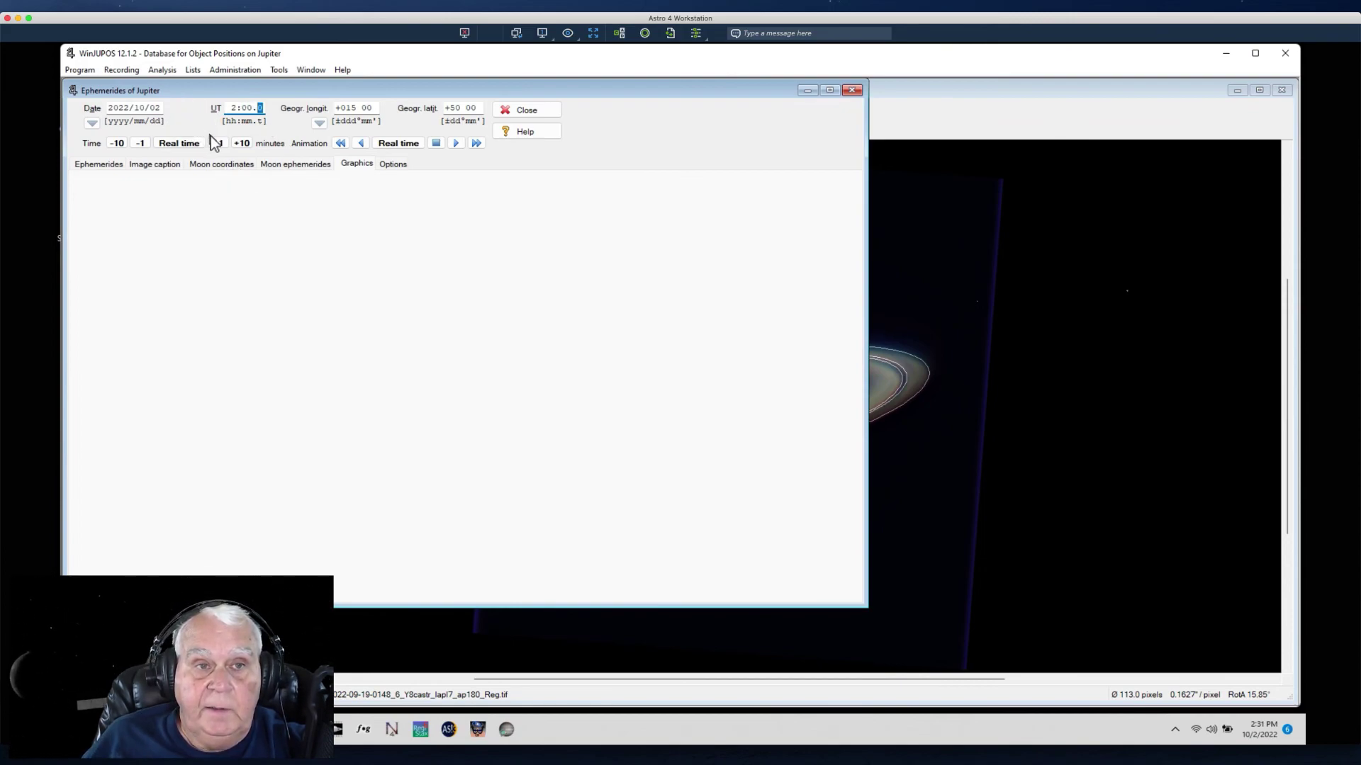
# - Reset the Jupiter ephemeris to real time and advance it in 10-minute steps to 02:41 UT on 2022/10/03
pyautogui.click(182, 148)
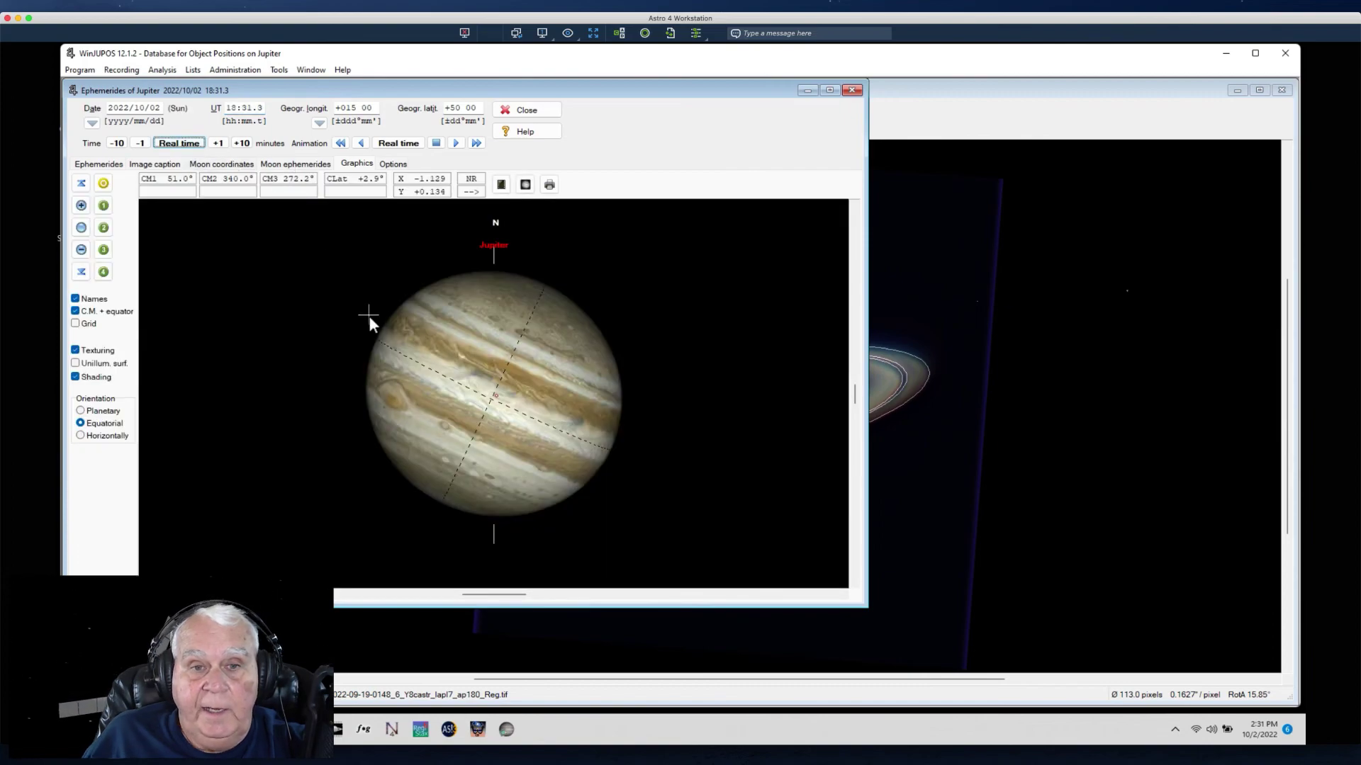
pyautogui.click(237, 108)
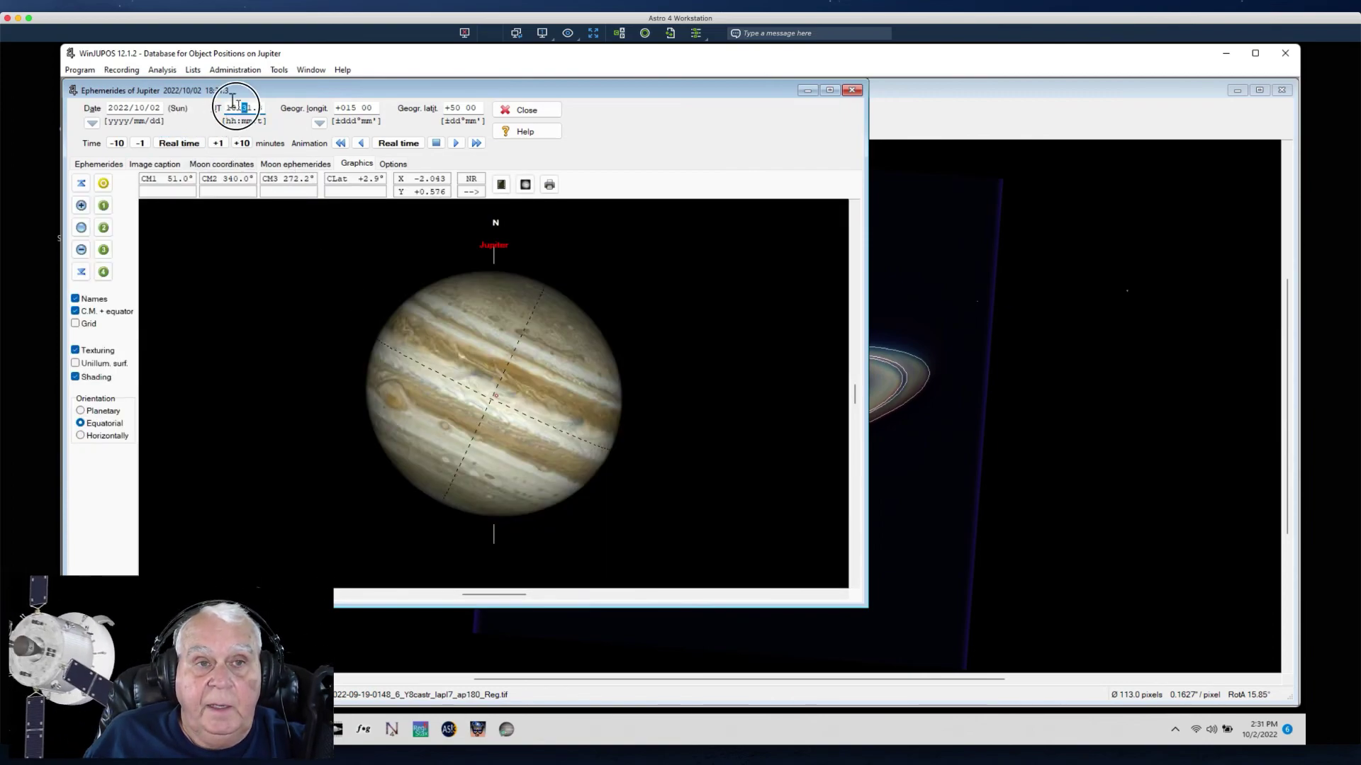
pyautogui.click(241, 144)
pyautogui.click(241, 143)
pyautogui.click(241, 144)
pyautogui.click(241, 144)
pyautogui.click(241, 143)
pyautogui.click(241, 144)
pyautogui.click(241, 144)
pyautogui.click(241, 144)
pyautogui.doubleClick(241, 143)
pyautogui.click(241, 143)
pyautogui.doubleClick(240, 143)
pyautogui.click(241, 143)
pyautogui.doubleClick(241, 143)
pyautogui.doubleClick(241, 143)
pyautogui.click(241, 143)
pyautogui.doubleClick(241, 143)
pyautogui.click(241, 143)
pyautogui.doubleClick(241, 143)
pyautogui.doubleClick(241, 143)
pyautogui.doubleClick(241, 143)
pyautogui.click(241, 143)
pyautogui.click(241, 143)
pyautogui.click(241, 143)
pyautogui.click(241, 143)
pyautogui.doubleClick(241, 143)
pyautogui.click(241, 143)
pyautogui.doubleClick(241, 143)
pyautogui.doubleClick(240, 143)
pyautogui.click(241, 143)
pyautogui.doubleClick(241, 144)
pyautogui.doubleClick(241, 144)
pyautogui.click(241, 144)
pyautogui.doubleClick(241, 143)
pyautogui.doubleClick(241, 143)
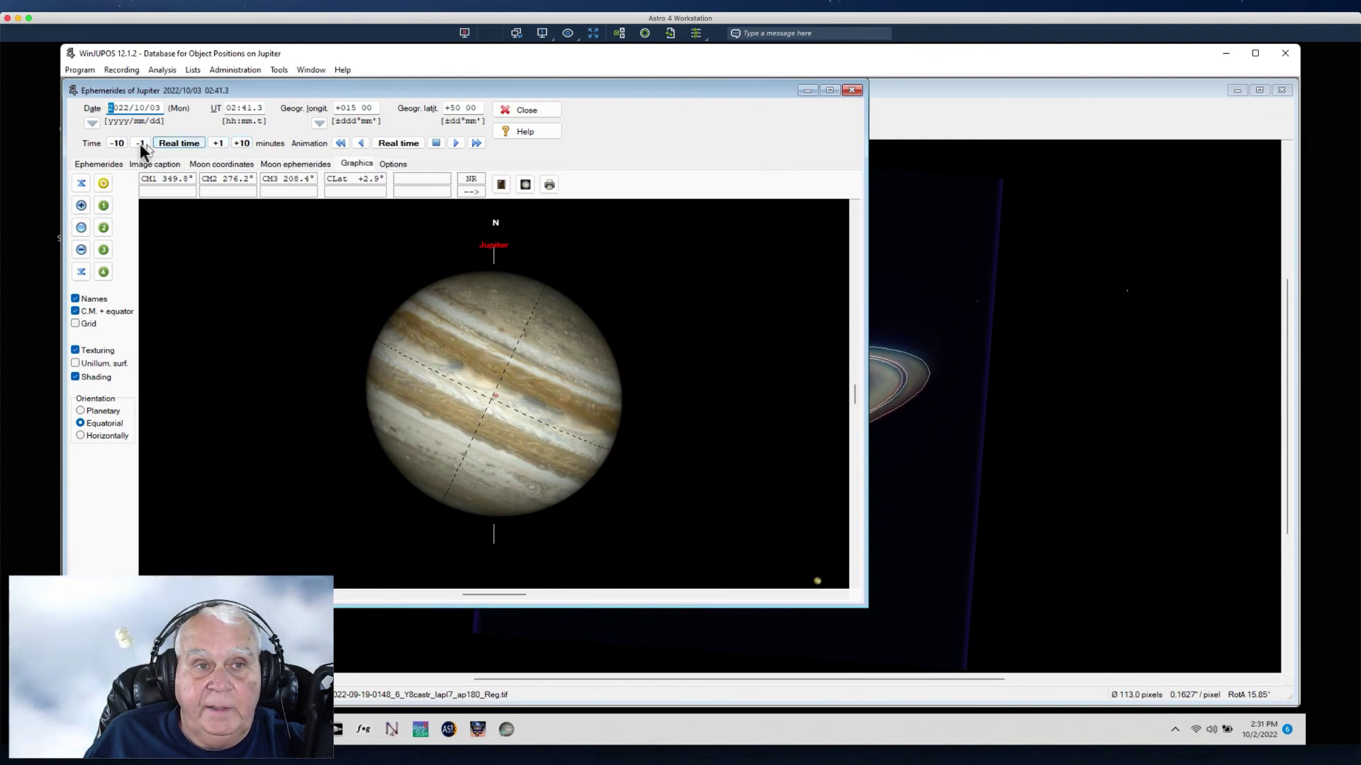
# - Move the Jupiter ephemeris back to 01:41 UT and forward again to 02:11 UT to examine the planet's face
pyautogui.click(113, 143)
pyautogui.doubleClick(114, 143)
pyautogui.doubleClick(113, 143)
pyautogui.click(113, 143)
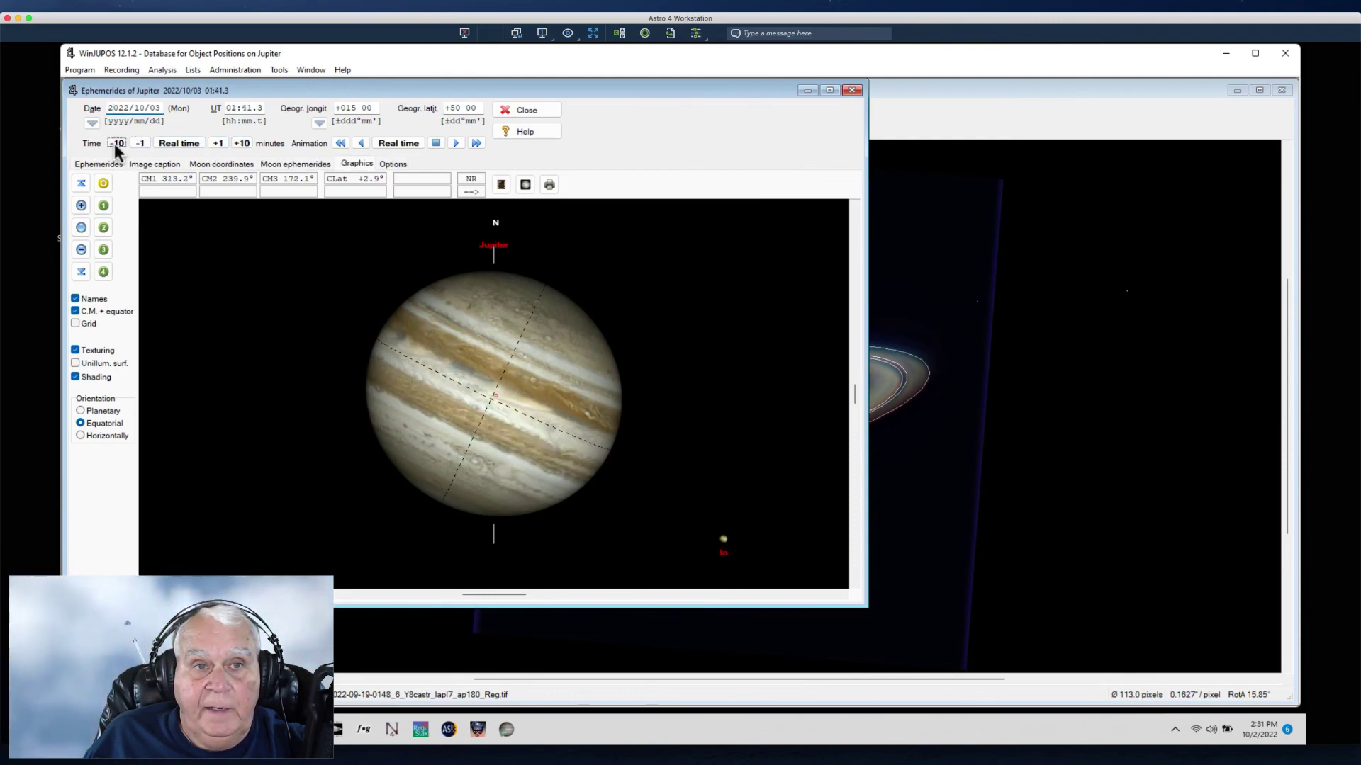
pyautogui.click(113, 143)
pyautogui.click(240, 143)
pyautogui.click(239, 144)
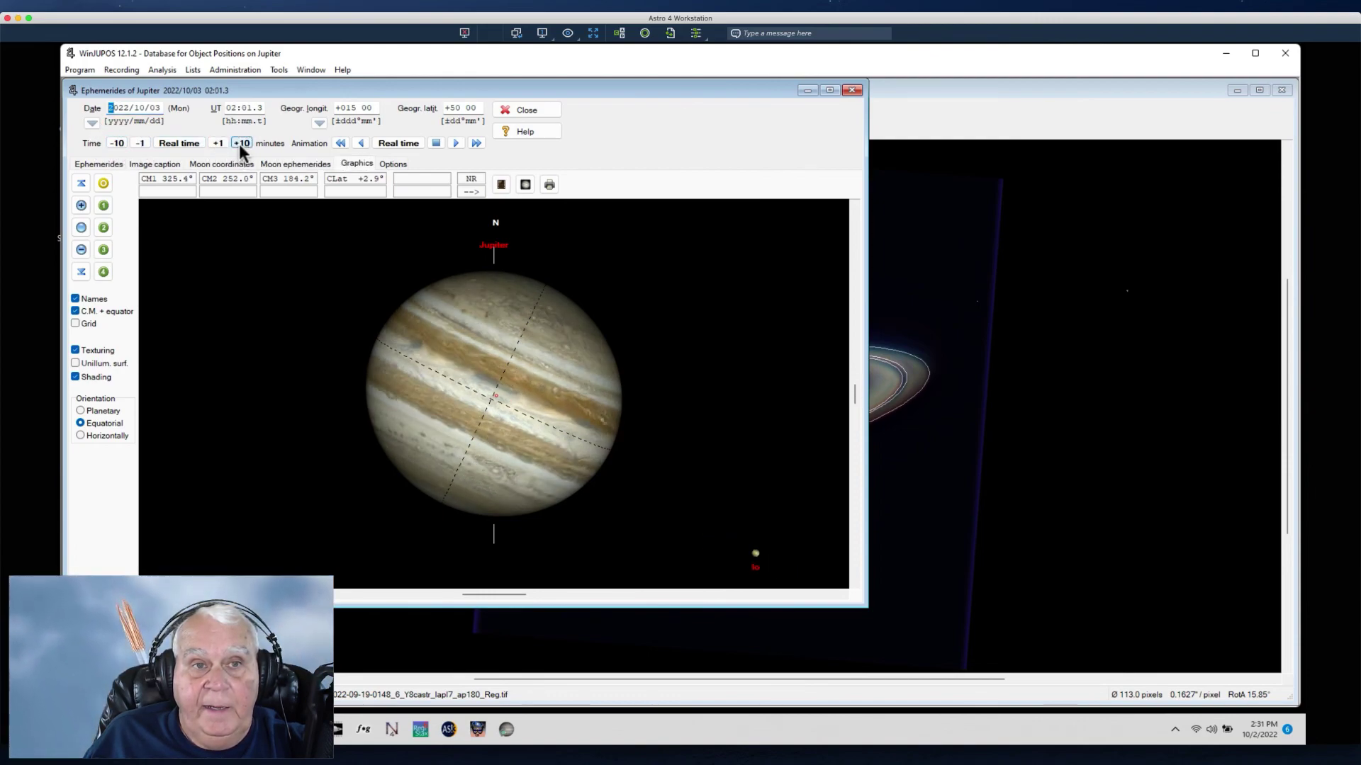
pyautogui.doubleClick(240, 143)
pyautogui.click(239, 143)
pyautogui.click(118, 143)
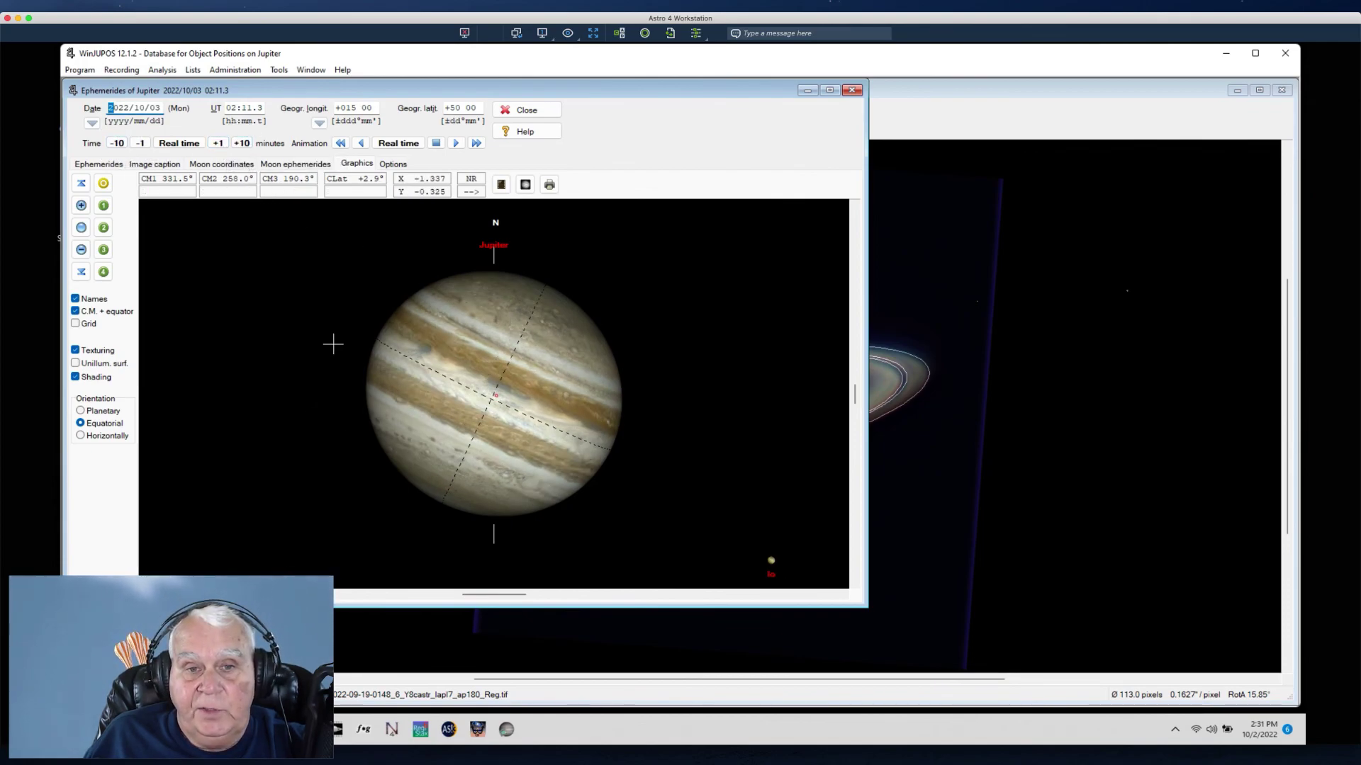
# - Advance the Jupiter ephemeris in 10-minute steps to 04:31 UT and go back to 04:21 UT to check the Great Red Spot
pyautogui.click(241, 143)
pyautogui.doubleClick(241, 143)
pyautogui.click(241, 143)
pyautogui.click(241, 143)
pyautogui.doubleClick(241, 143)
pyautogui.click(241, 143)
pyautogui.doubleClick(241, 143)
pyautogui.click(241, 143)
pyautogui.doubleClick(241, 144)
pyautogui.click(241, 143)
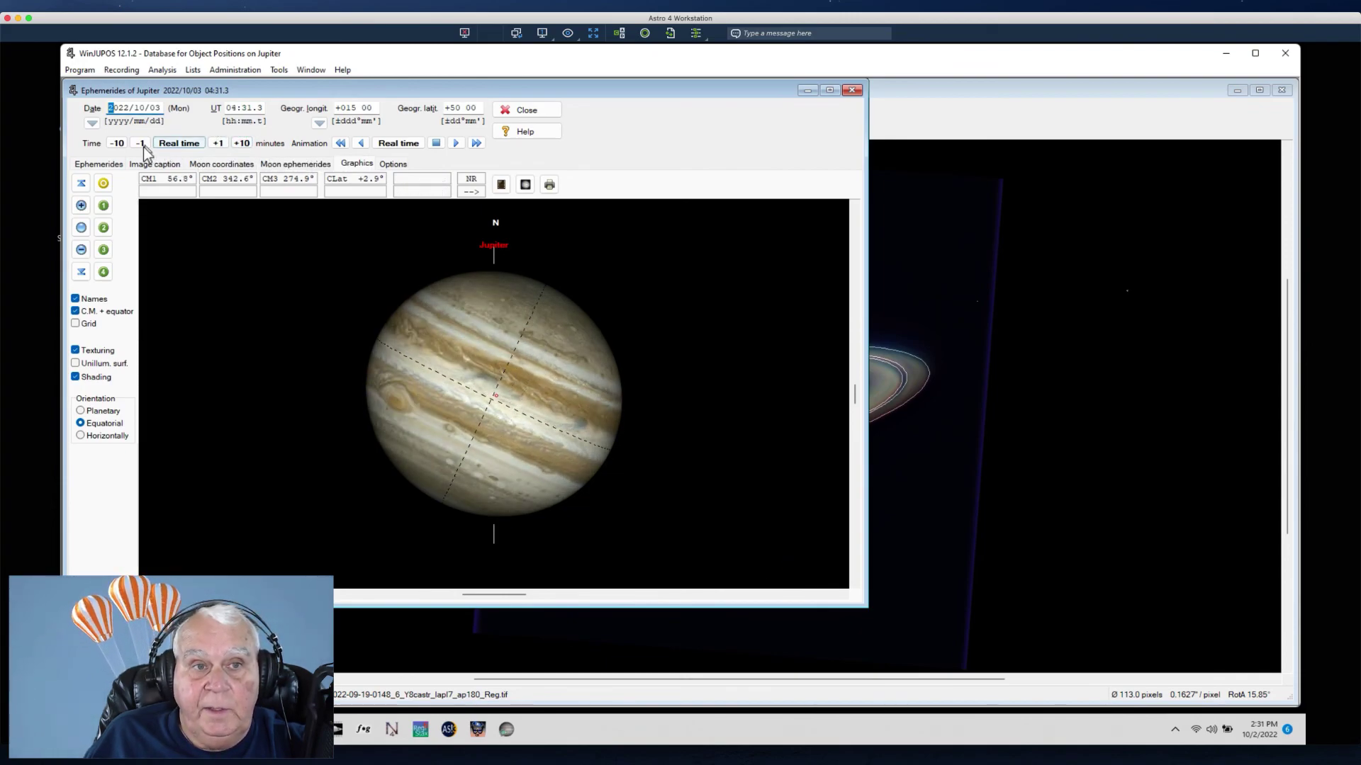
pyautogui.click(111, 148)
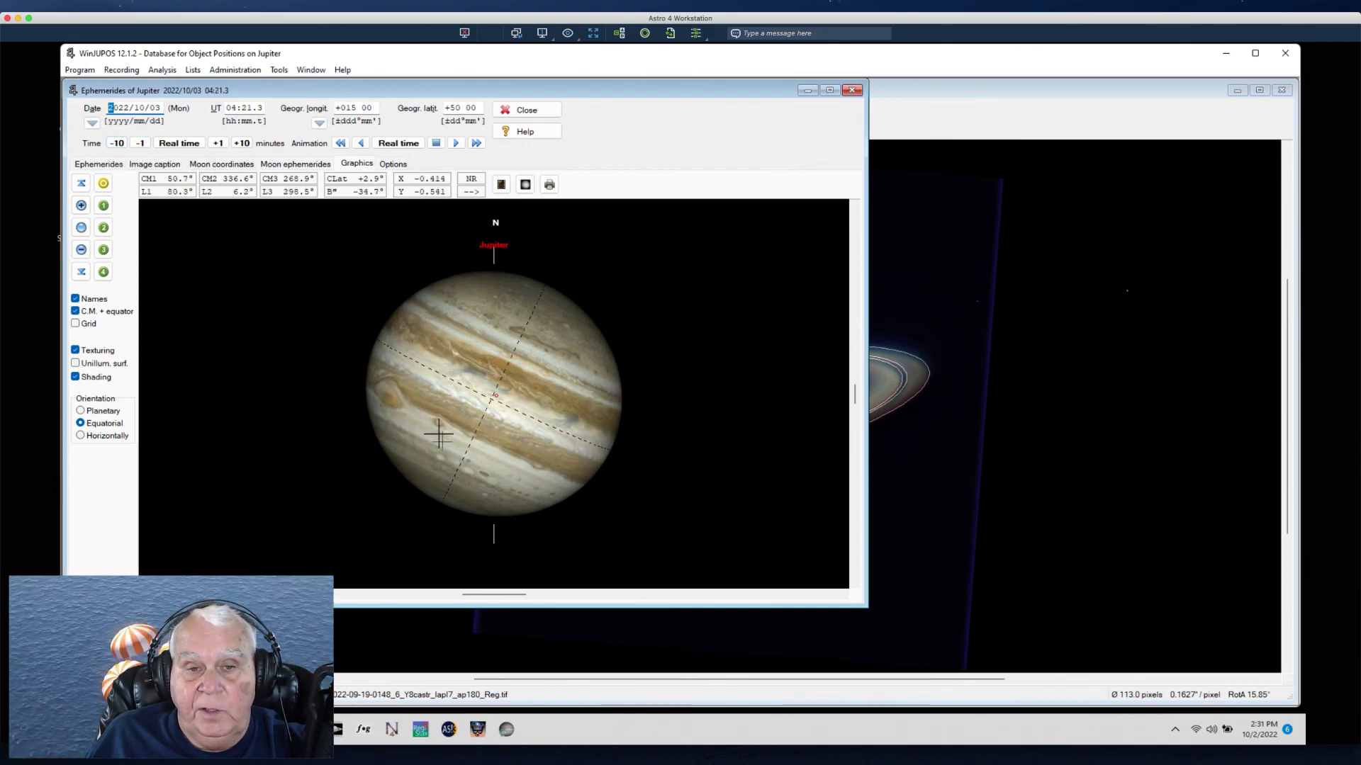
# - Advance the Jupiter ephemeris in 10-minute steps to 07:41 UT to follow the planet's rotation
pyautogui.click(242, 143)
pyautogui.click(242, 143)
pyautogui.click(242, 143)
pyautogui.click(242, 143)
pyautogui.click(242, 143)
pyautogui.click(242, 143)
pyautogui.click(242, 144)
pyautogui.click(242, 143)
pyautogui.click(242, 144)
pyautogui.click(242, 143)
pyautogui.click(242, 143)
pyautogui.click(242, 143)
pyautogui.click(242, 143)
pyautogui.click(242, 143)
pyautogui.click(242, 143)
pyautogui.click(243, 143)
pyautogui.click(242, 144)
pyautogui.click(242, 143)
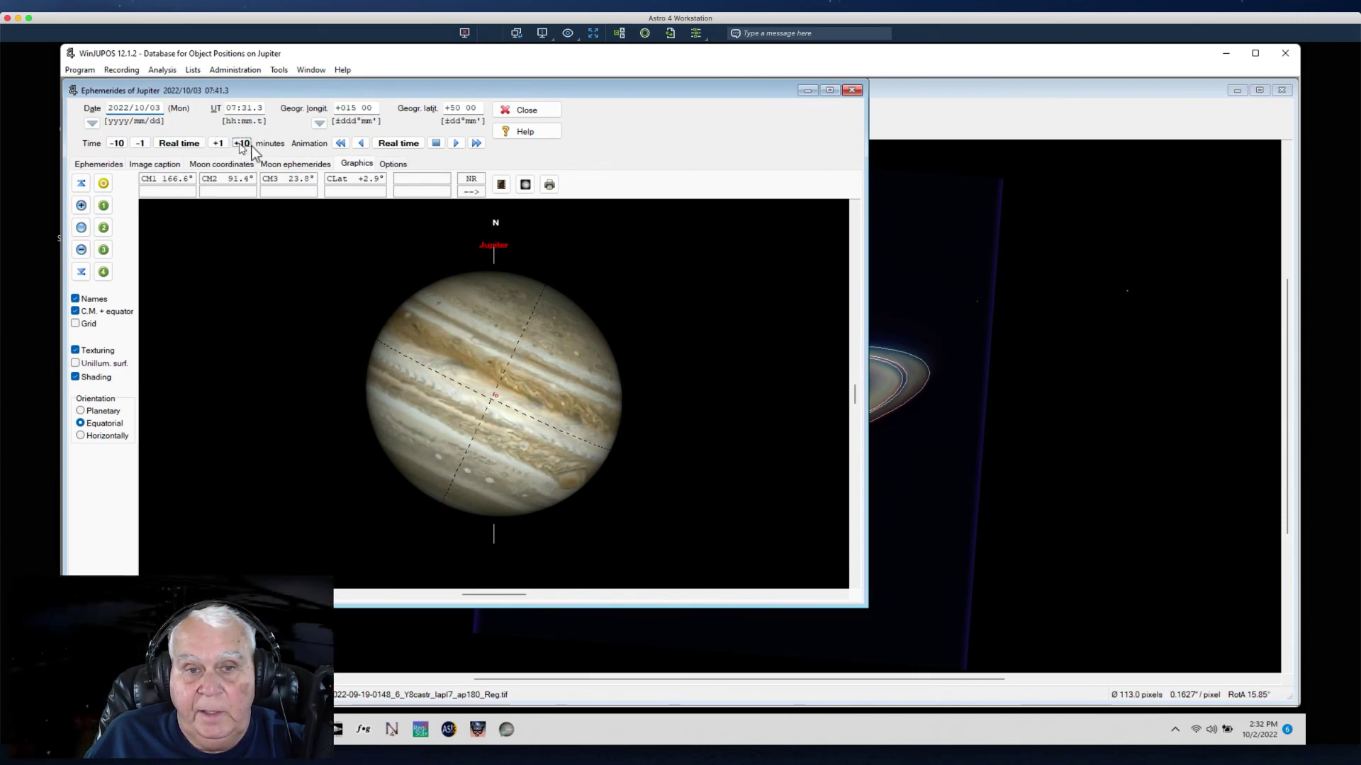
pyautogui.click(242, 143)
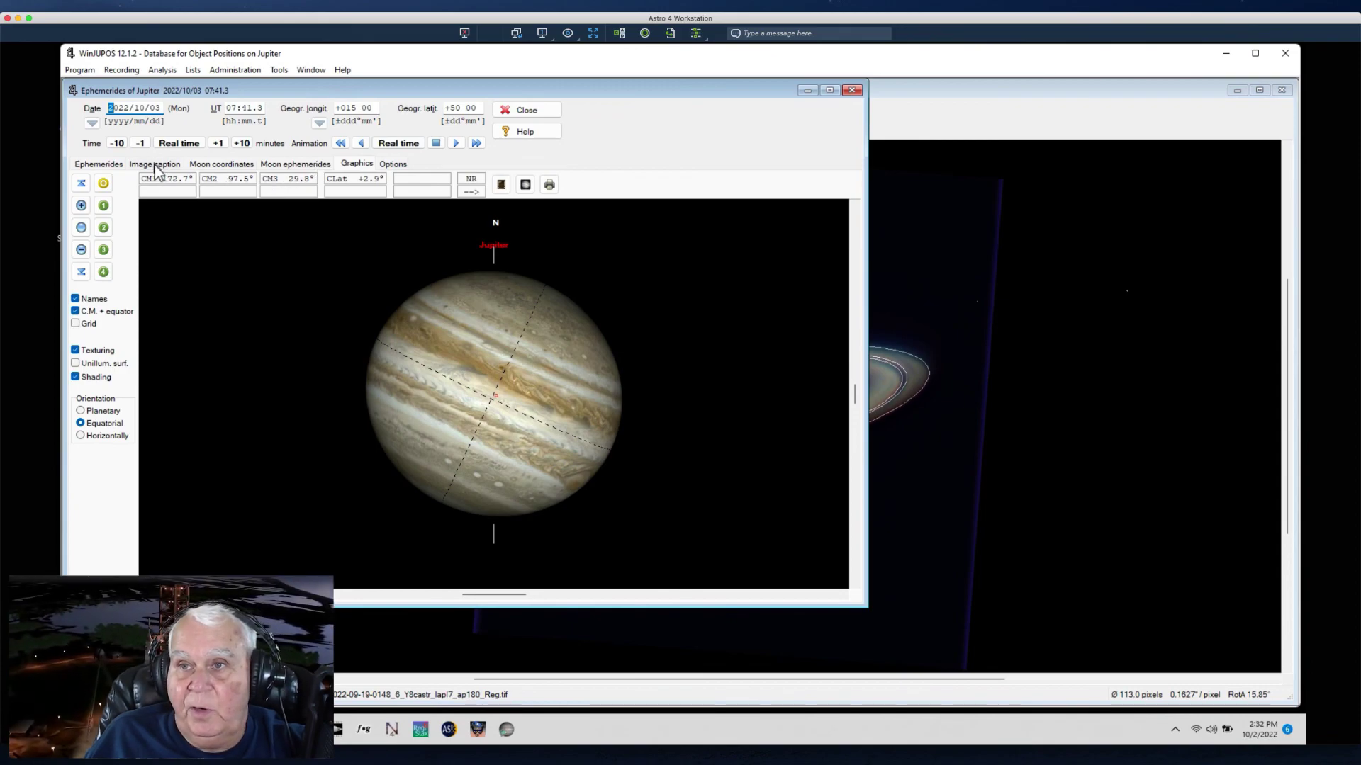